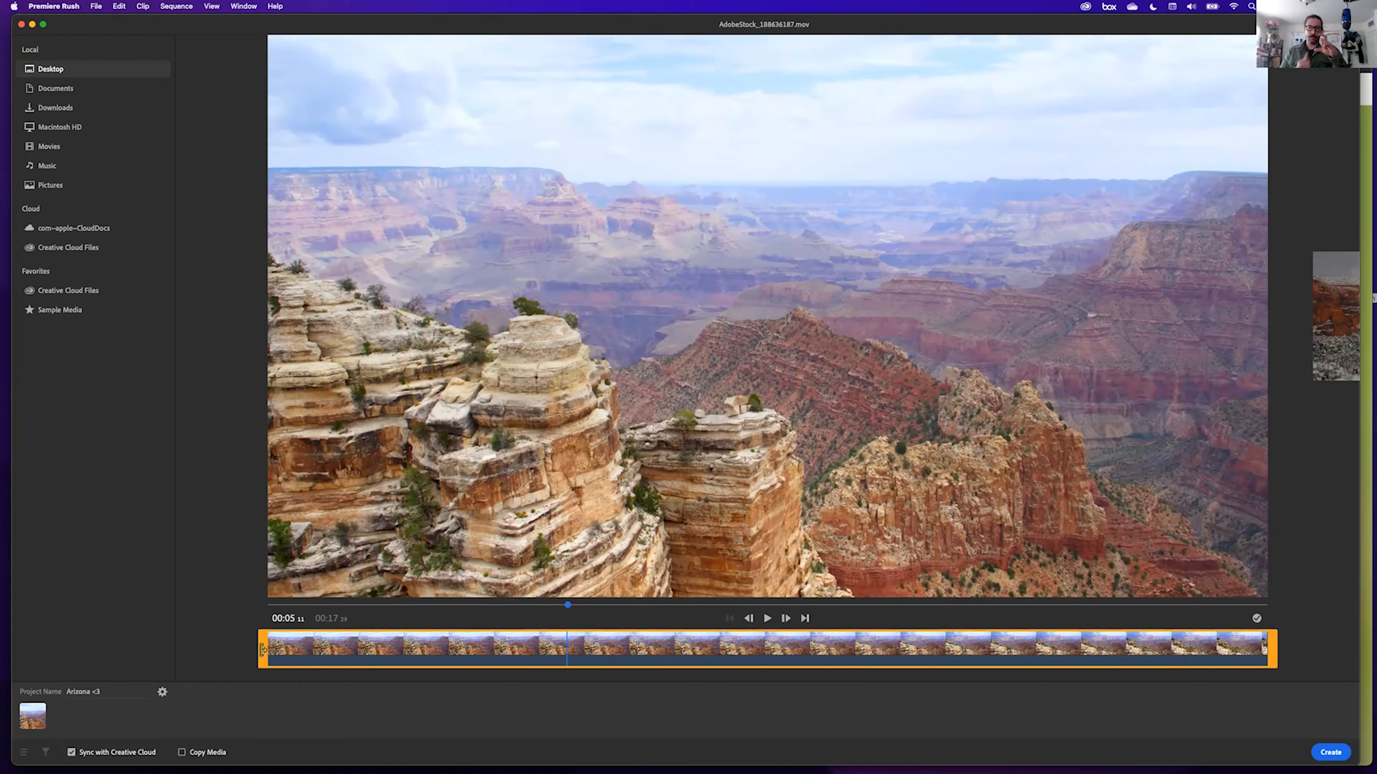
# Preview the canyon clip and trim it to run from about 5 seconds to about 16 seconds.
pyautogui.moveTo(263, 649); pyautogui.dragTo(567, 668)
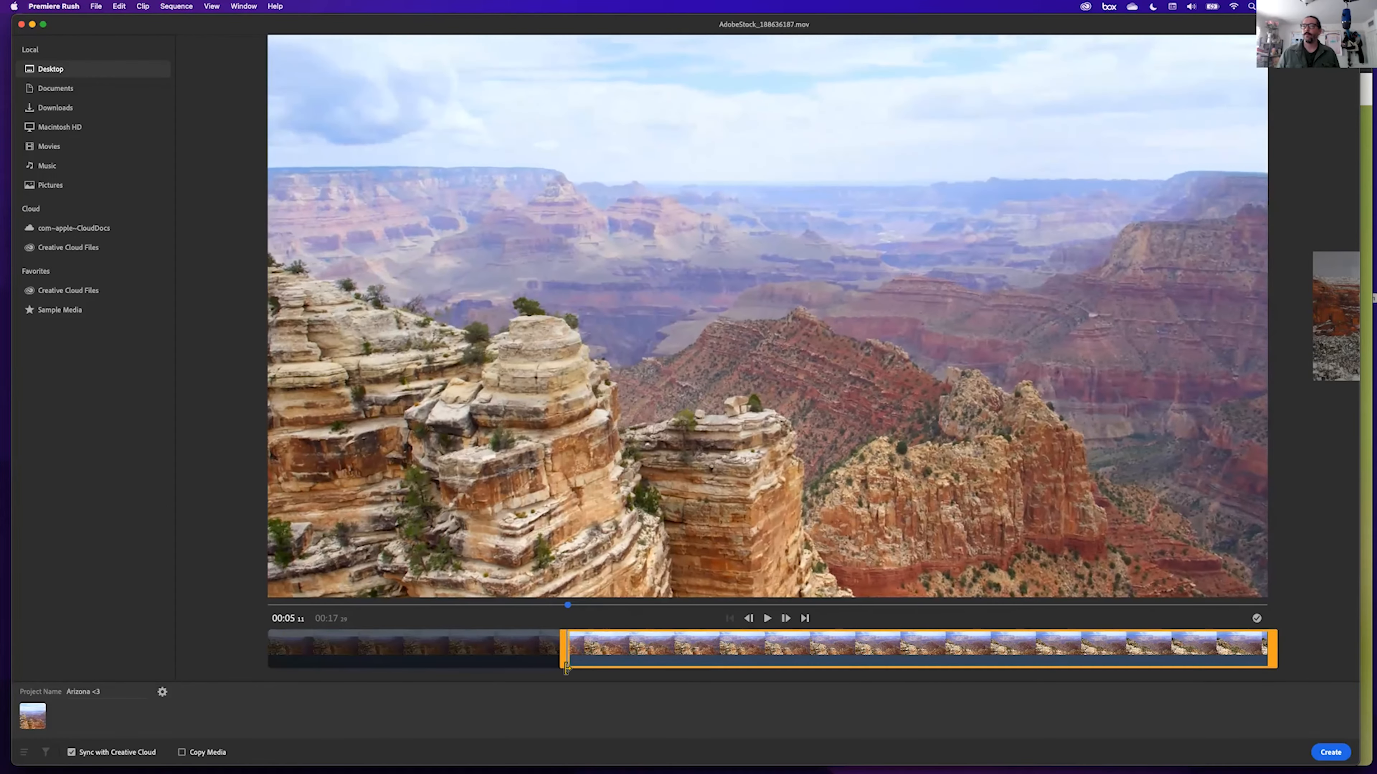
pyautogui.click(766, 619)
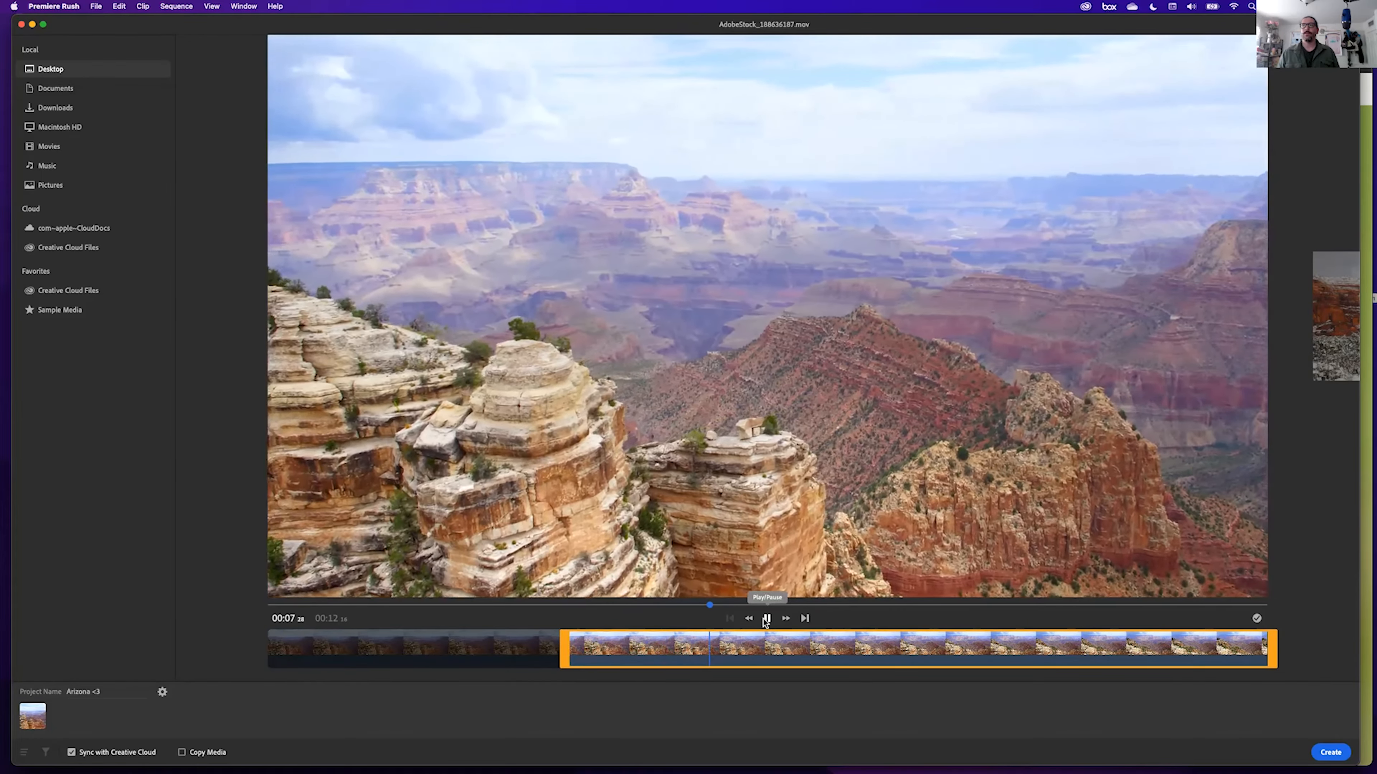
pyautogui.click(766, 621)
pyautogui.moveTo(797, 602); pyautogui.dragTo(1198, 629)
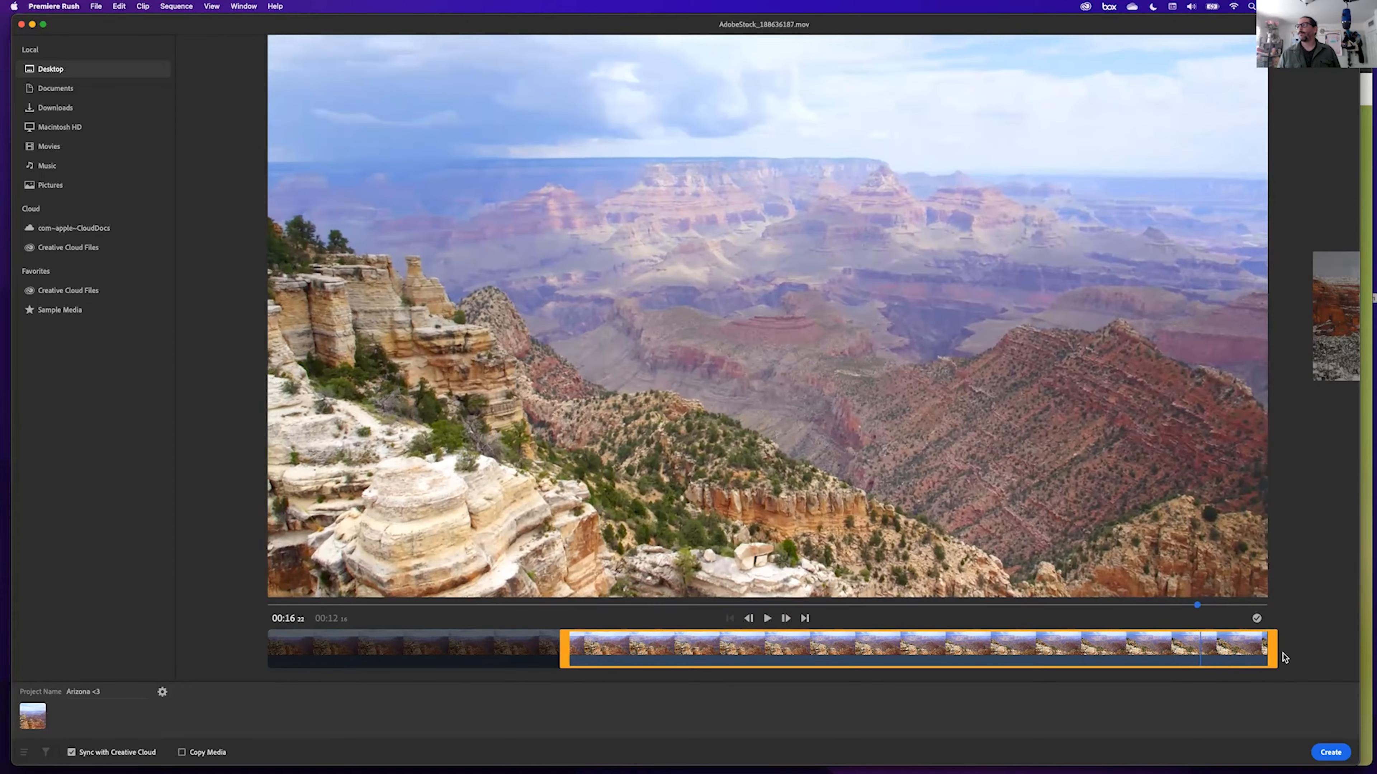
pyautogui.moveTo(1270, 652); pyautogui.dragTo(1195, 649)
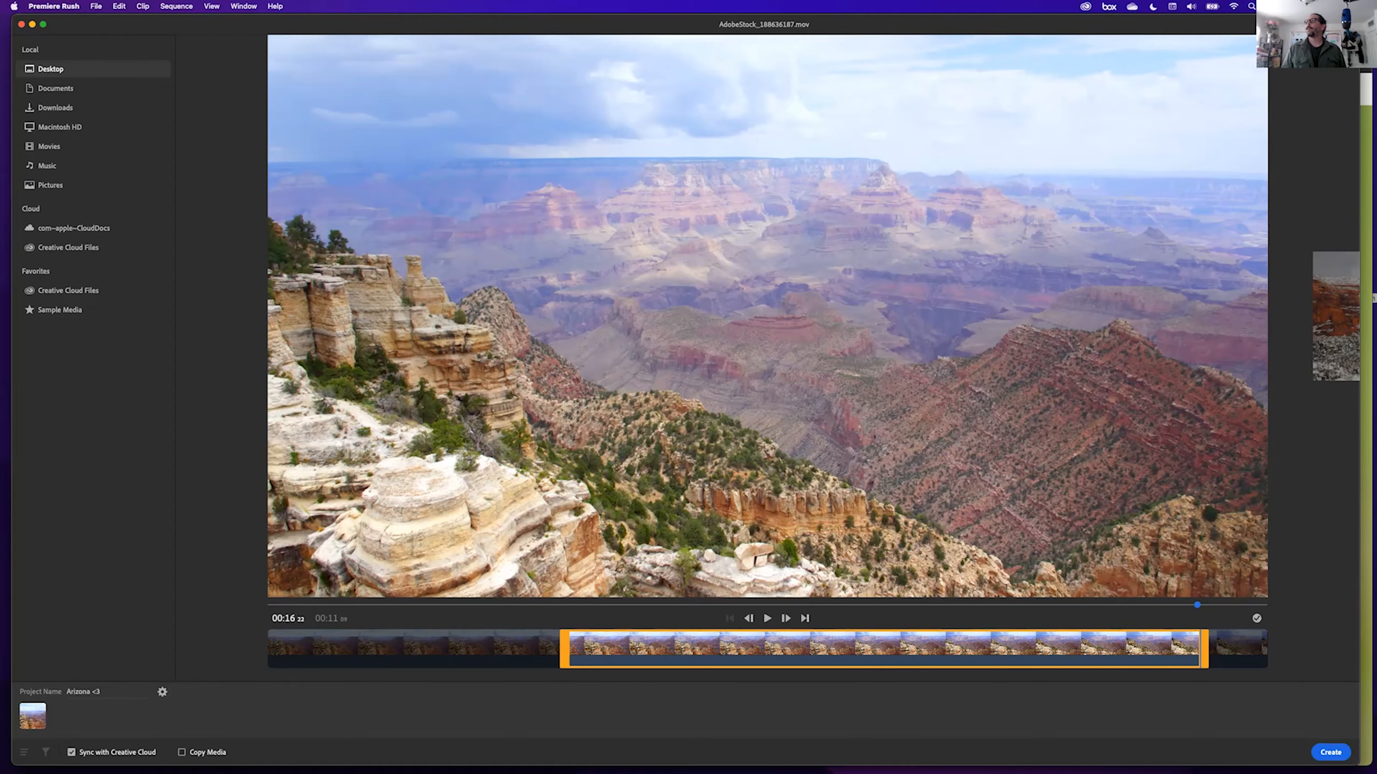
# Return to the media browser and create the Arizona <3 project from the trimmed canyon clip.
pyautogui.click(231, 124)
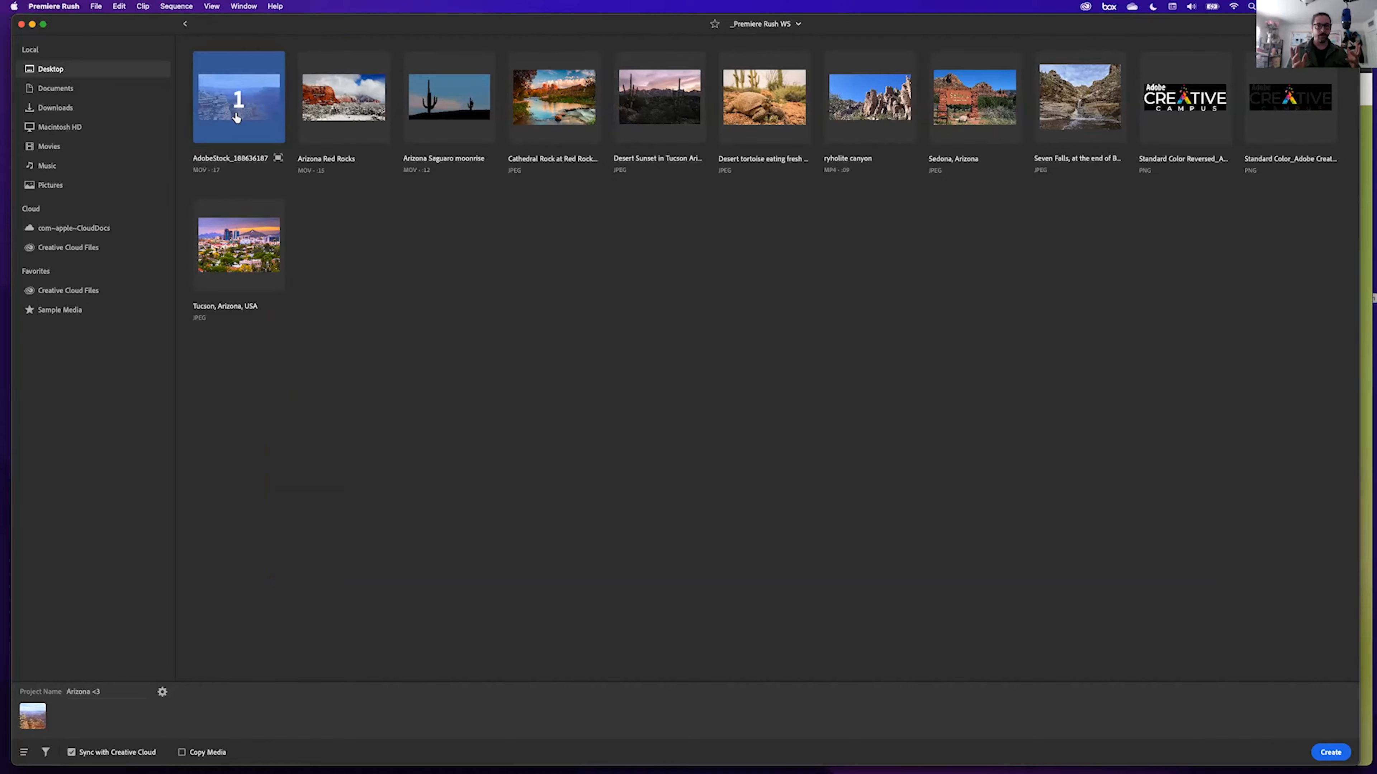
pyautogui.click(1322, 752)
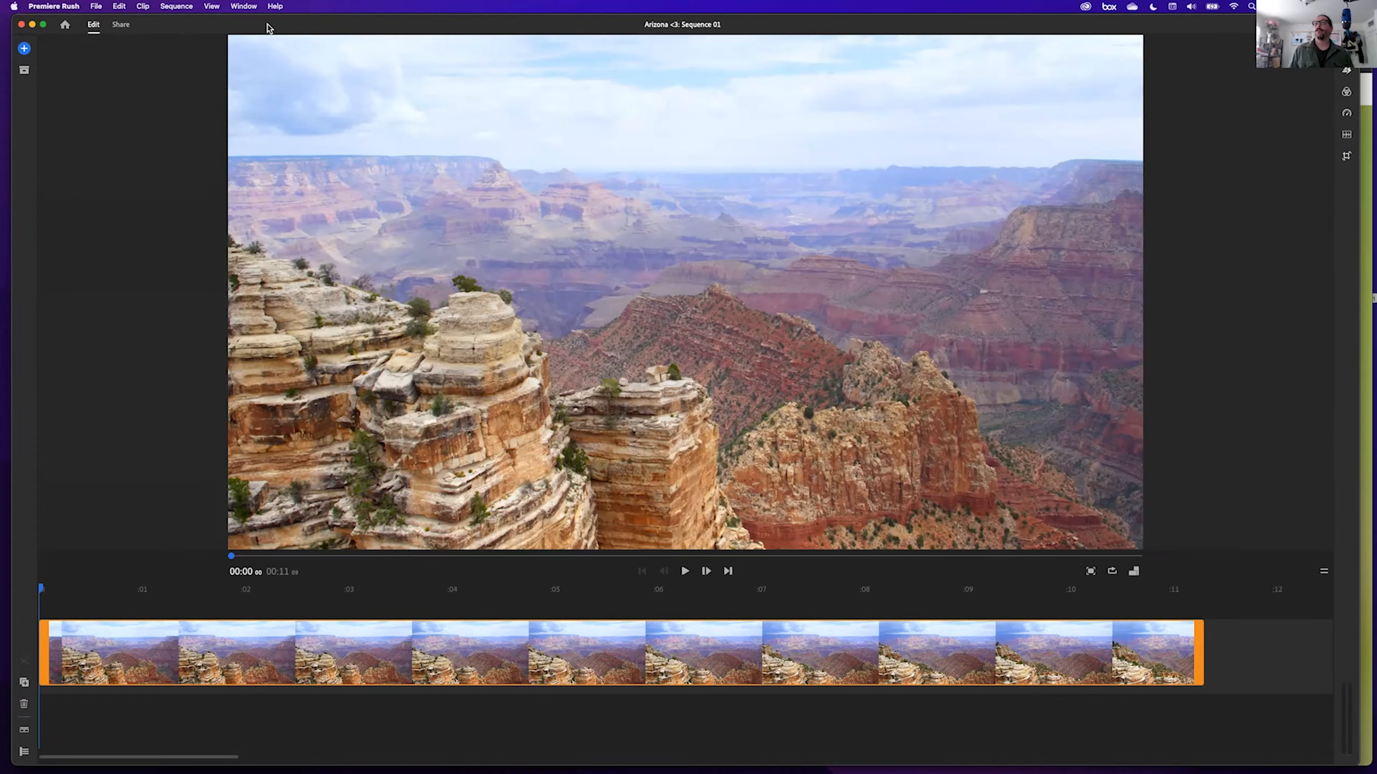
# Review the aspect ratio and effects options in a new project's setup, cancel it, and reopen the Arizona <3 project.
pyautogui.click(65, 26)
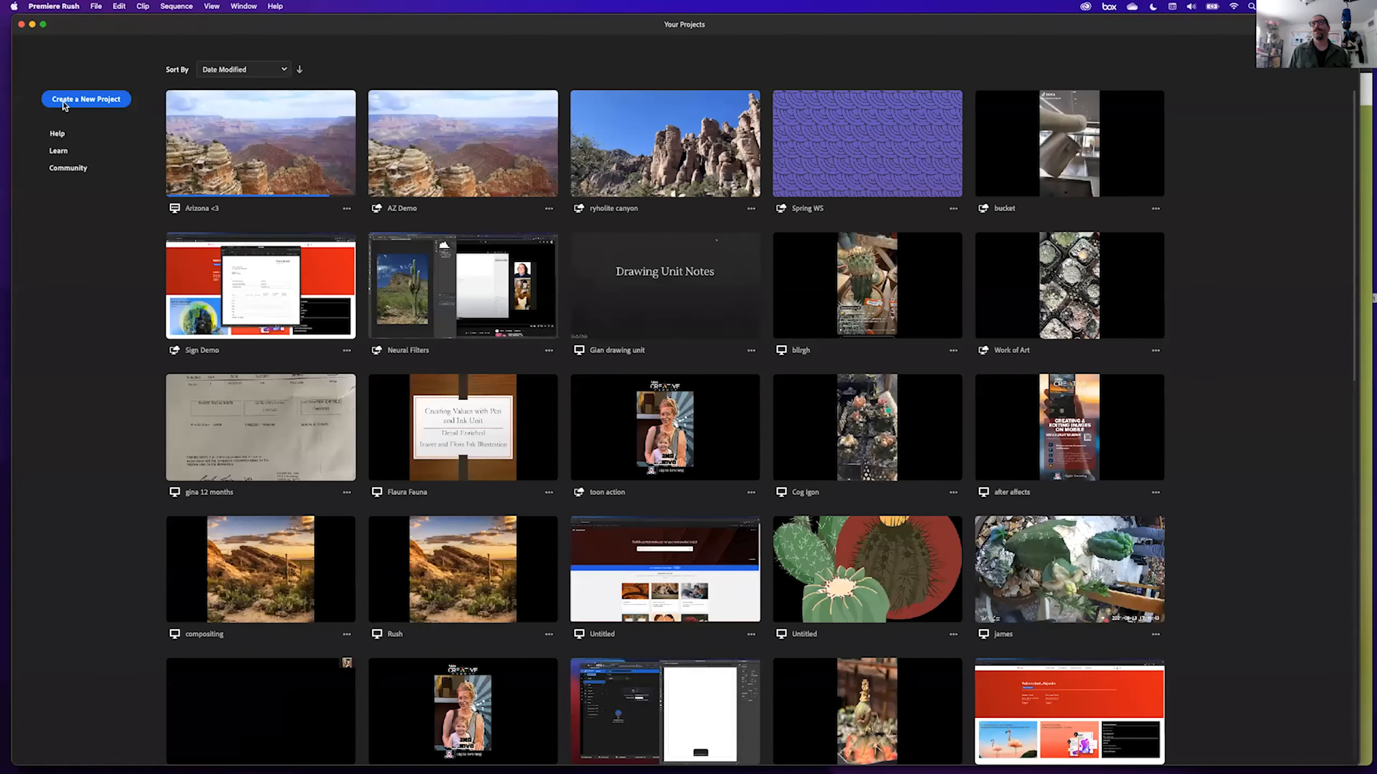
pyautogui.click(64, 103)
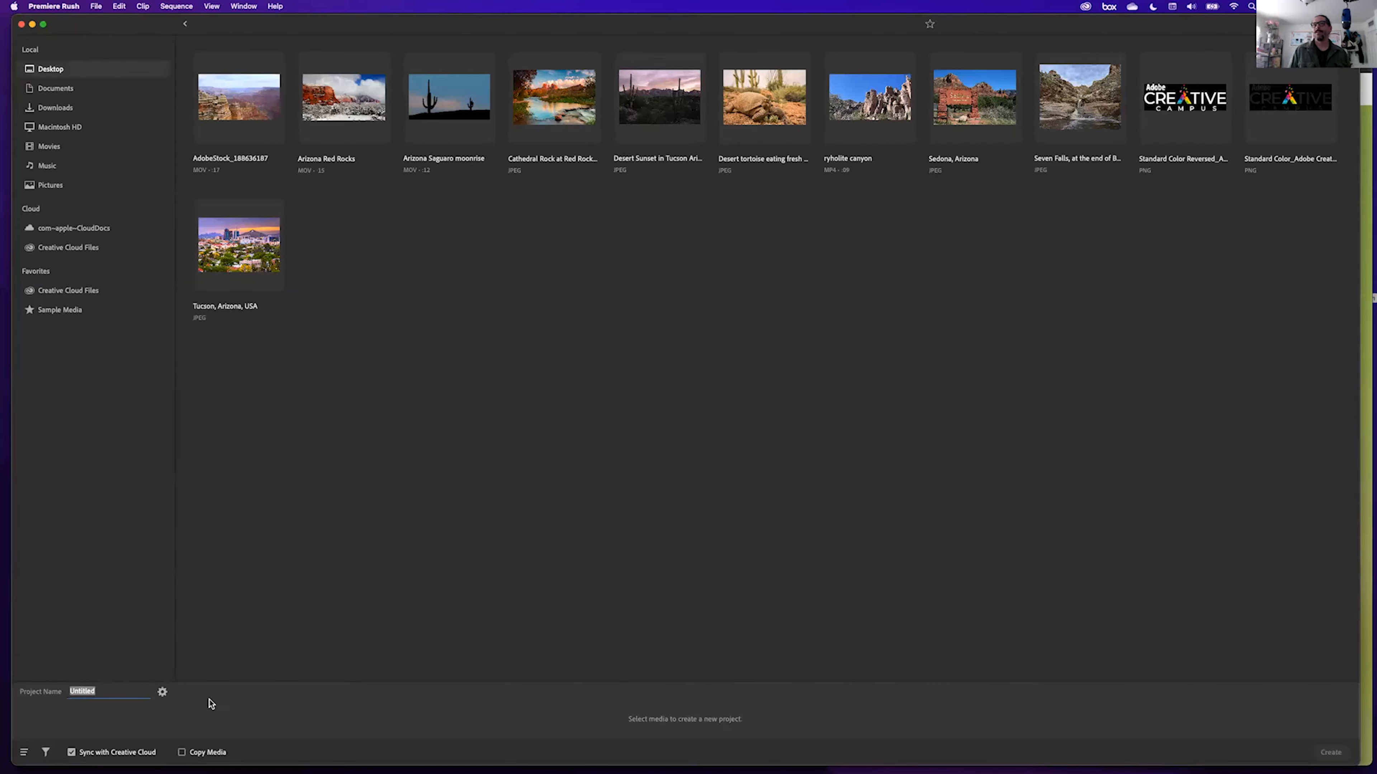
pyautogui.click(161, 694)
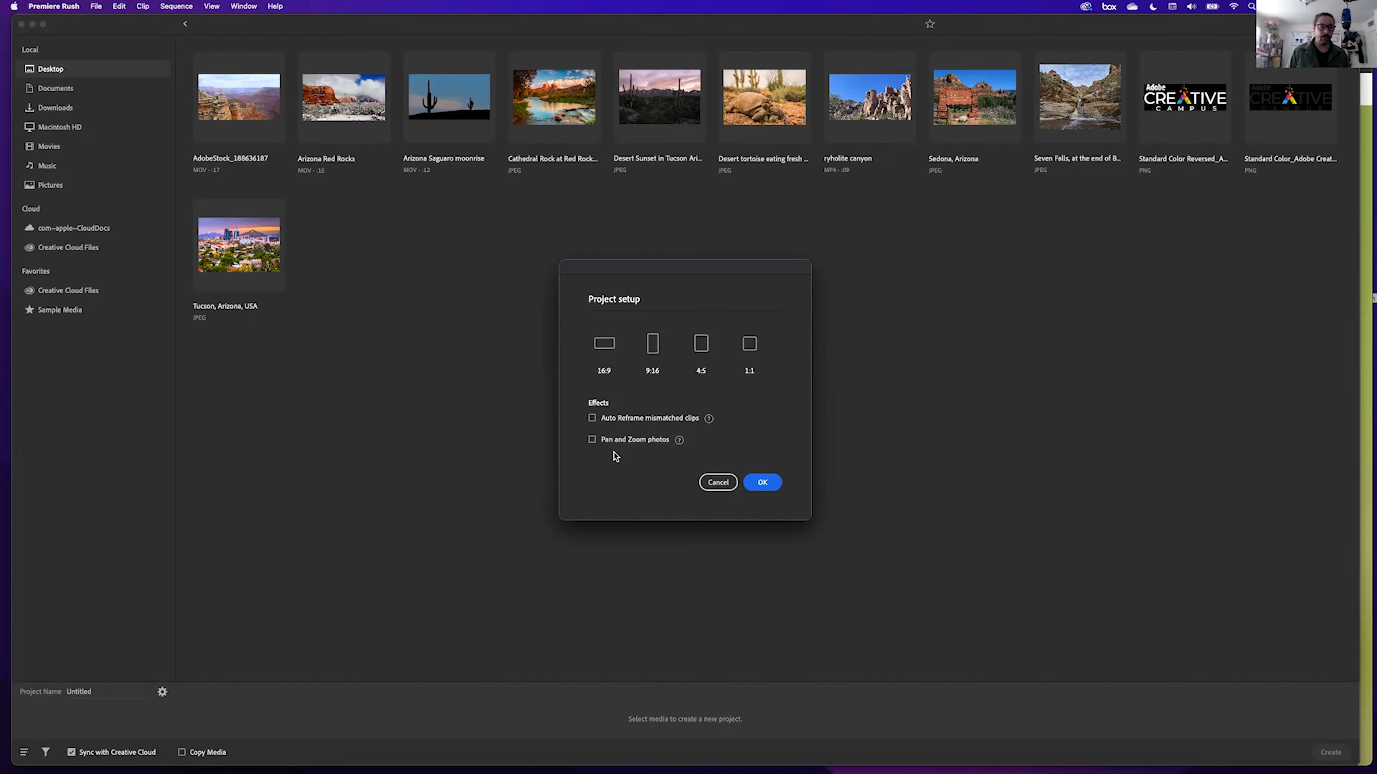
pyautogui.click(716, 482)
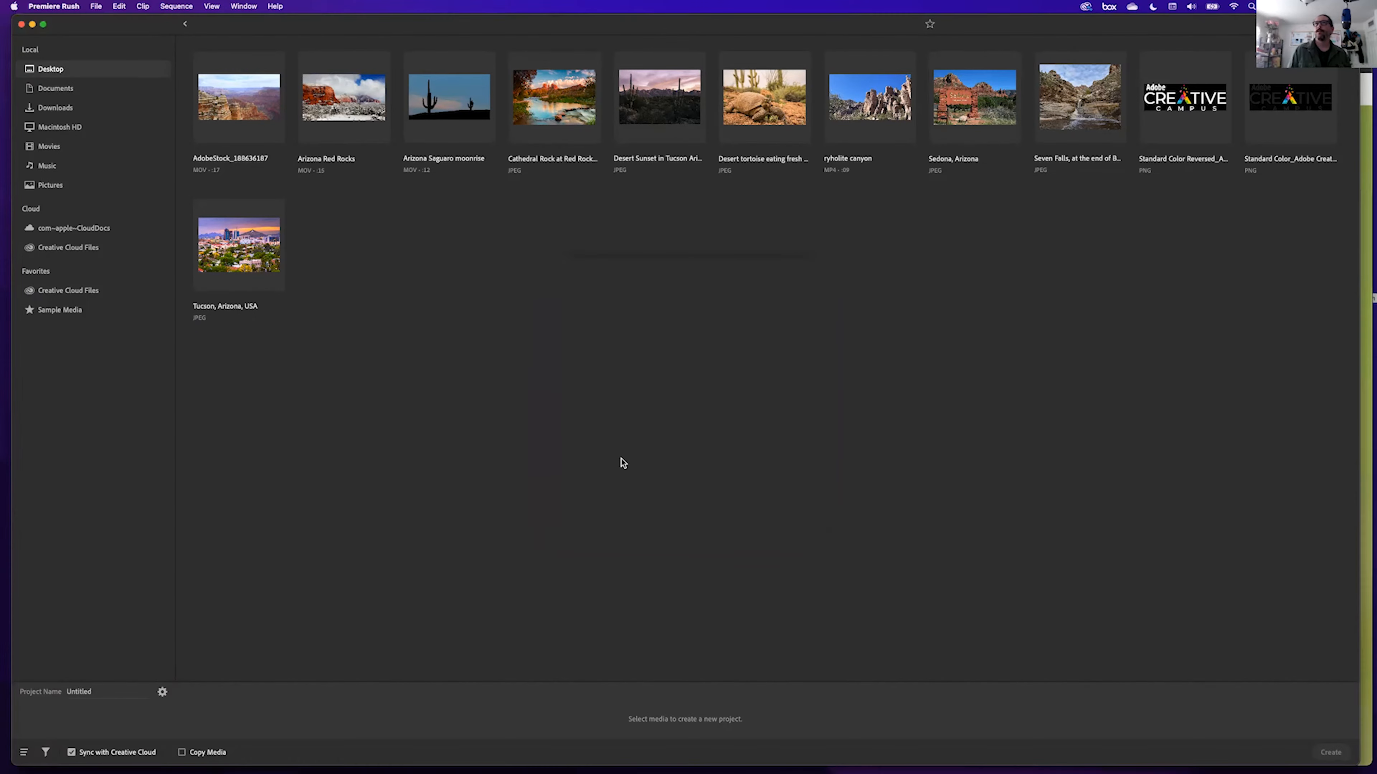
pyautogui.click(185, 24)
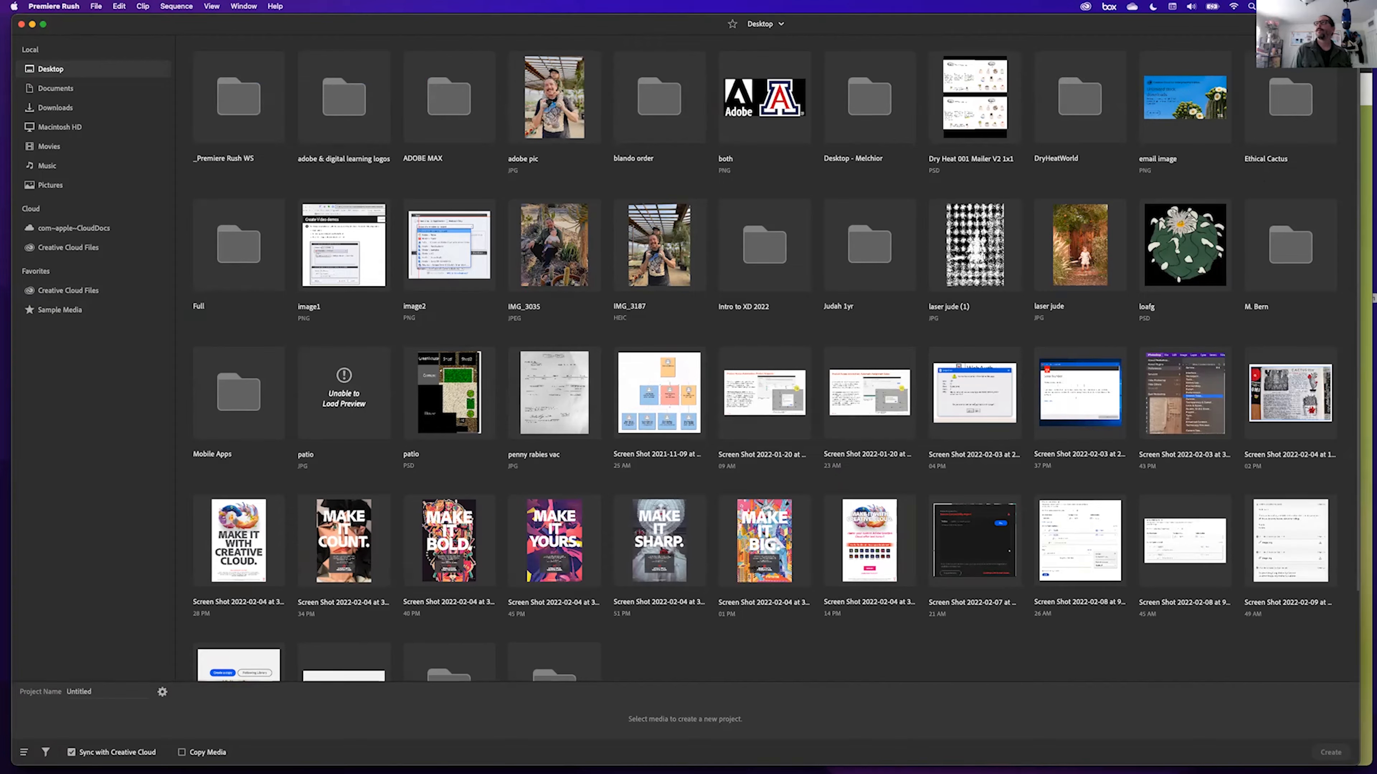
pyautogui.click(1343, 24)
pyautogui.click(246, 158)
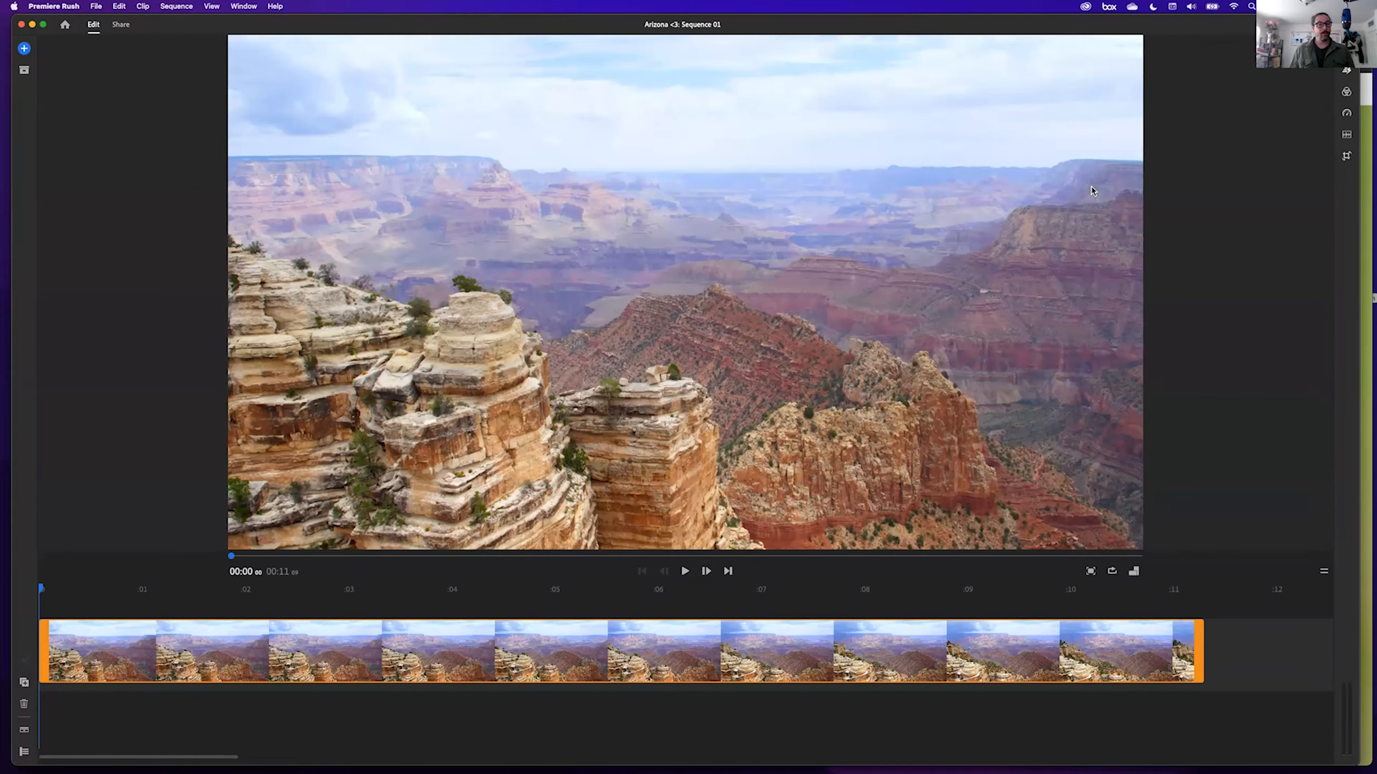
# Play a few seconds of the sequence, pause it and return the playhead to the start.
pyautogui.click(685, 572)
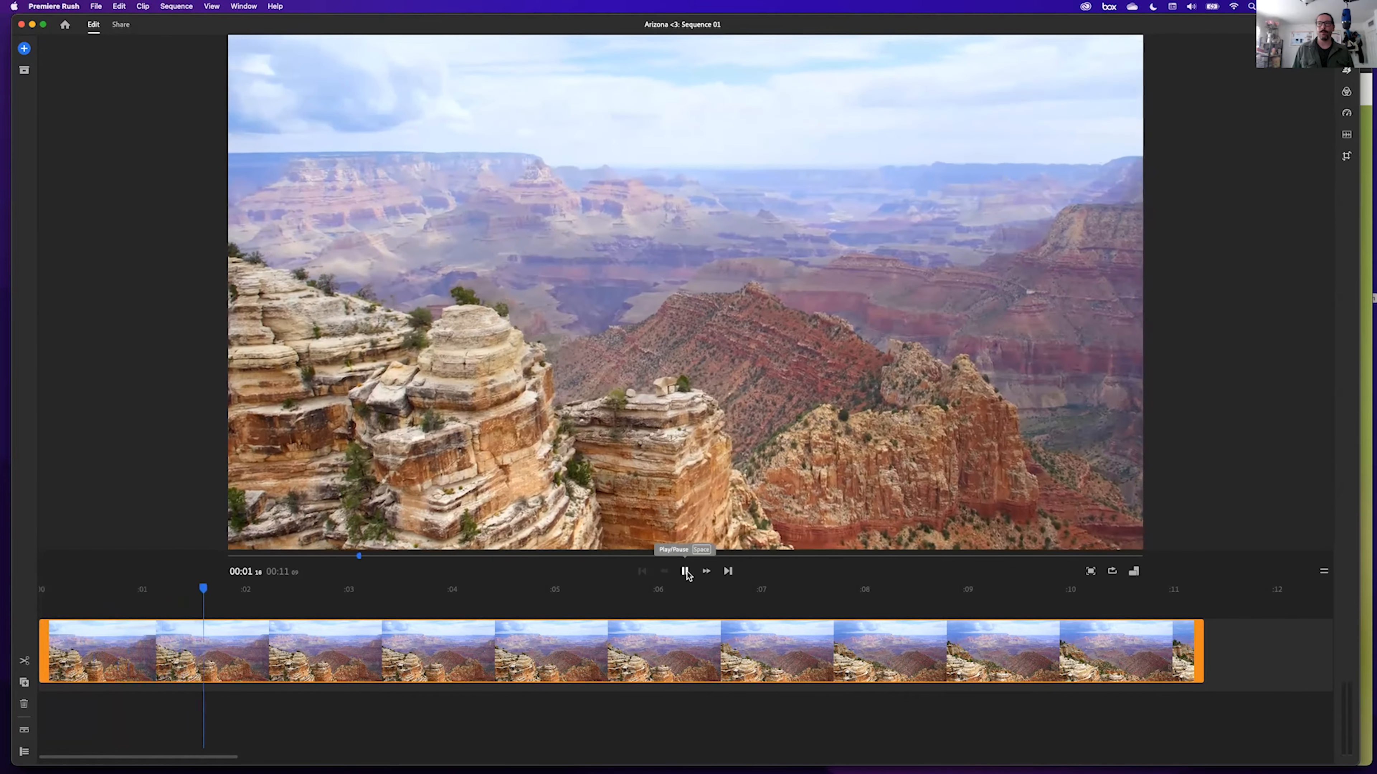
pyautogui.click(685, 571)
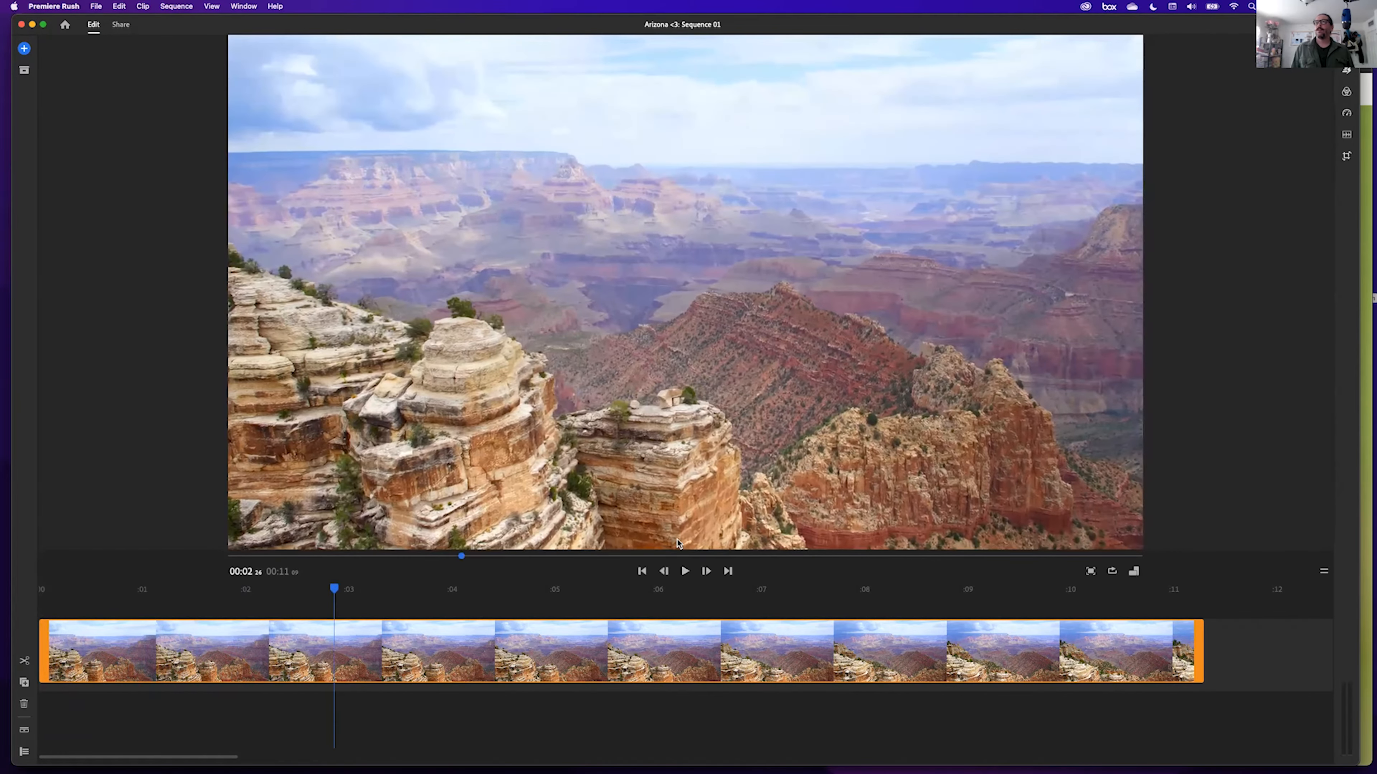
pyautogui.click(641, 574)
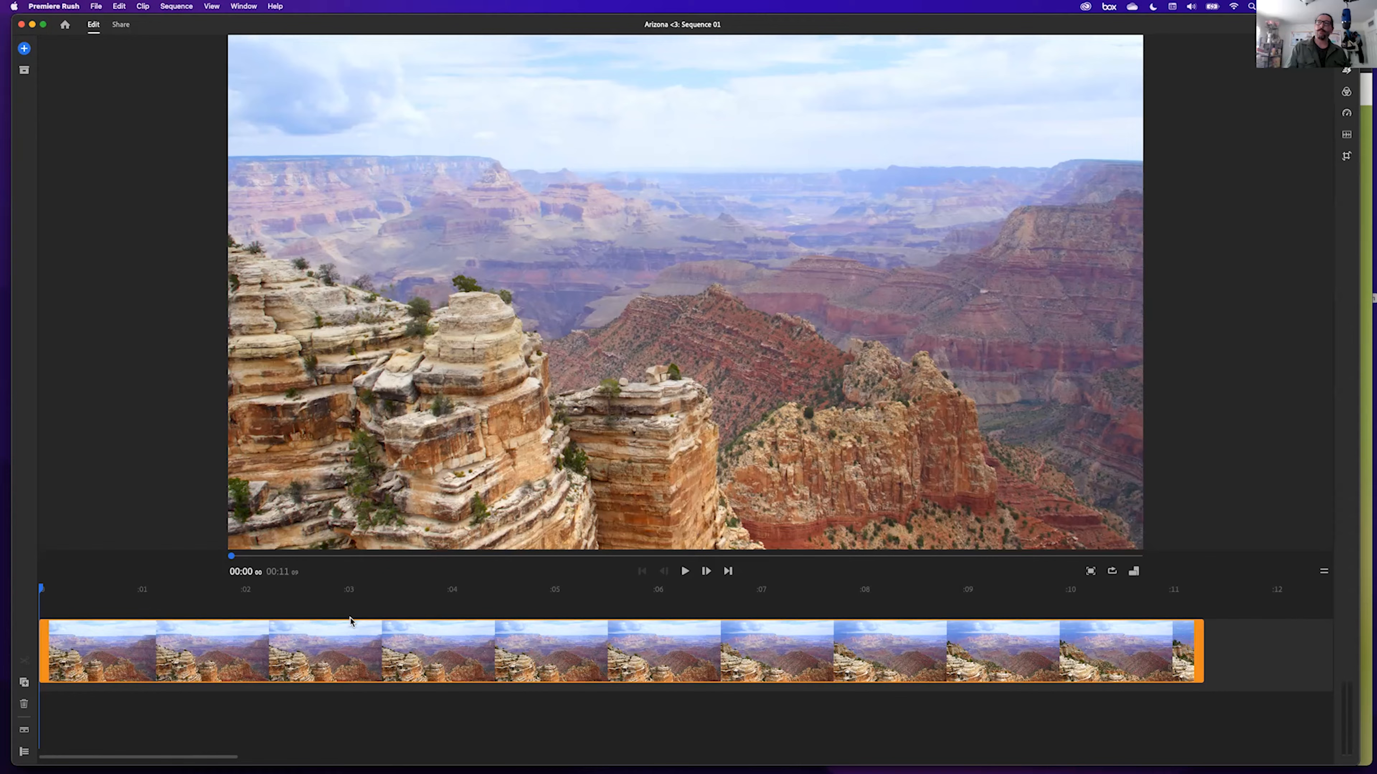
# Step through frames forward and backward, and check the sequence's end before returning to its start.
pyautogui.click(685, 571)
pyautogui.click(706, 571)
pyautogui.click(706, 572)
pyautogui.click(659, 573)
pyautogui.click(659, 573)
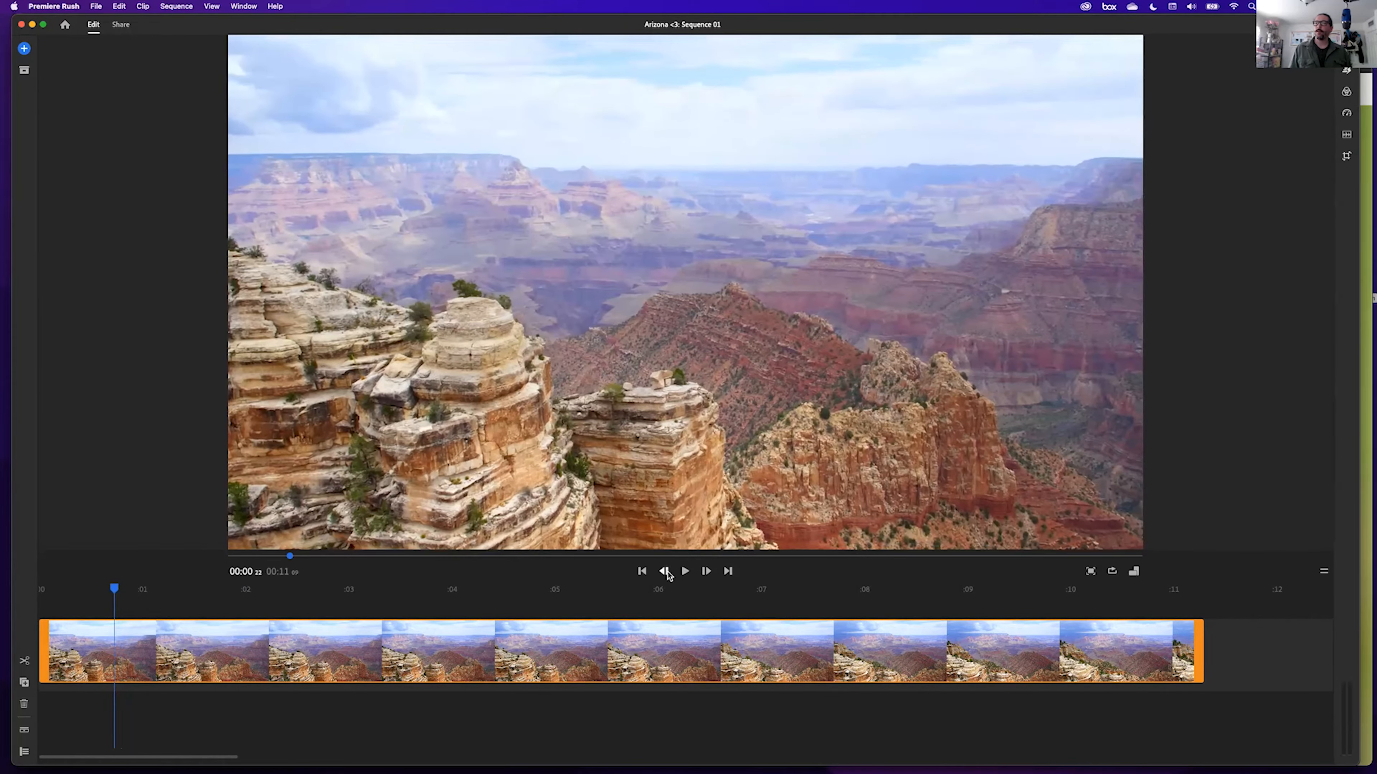
pyautogui.click(728, 571)
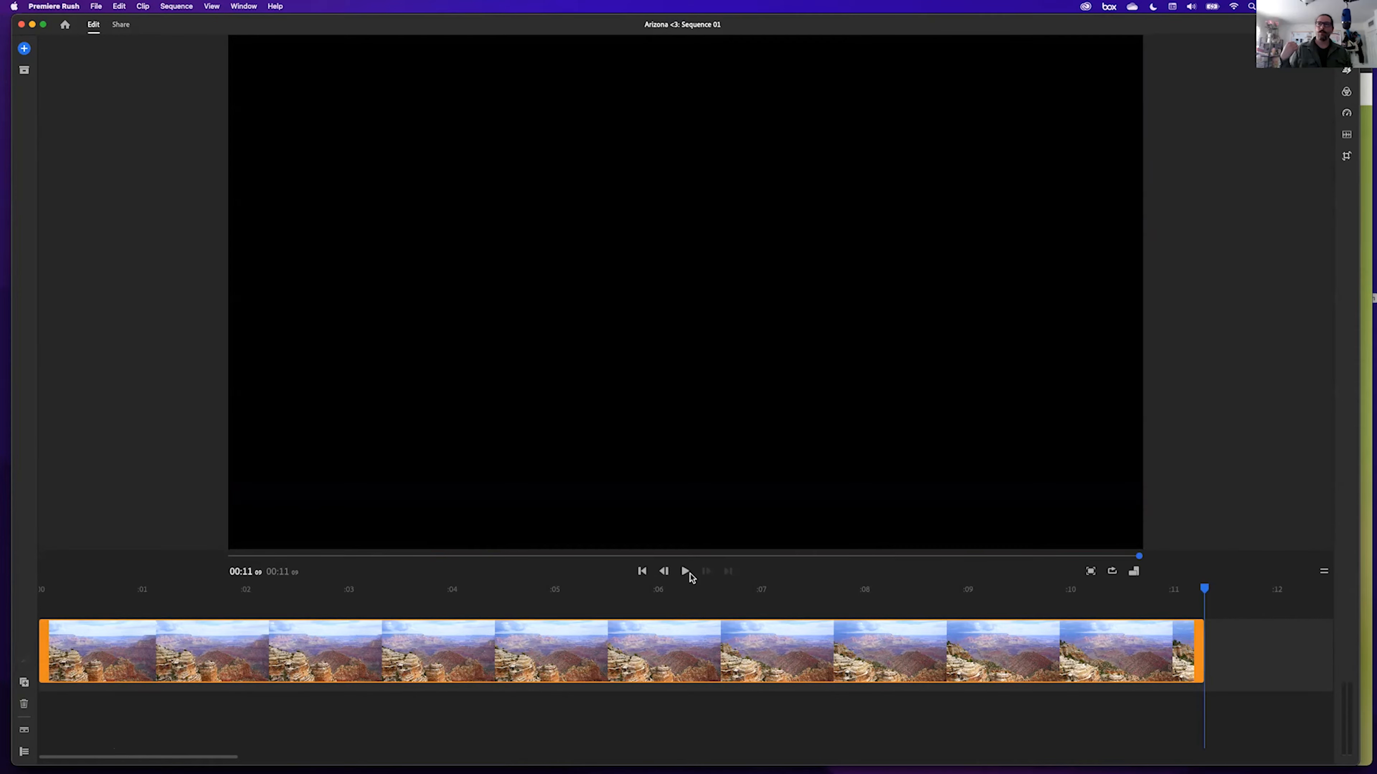
pyautogui.click(642, 571)
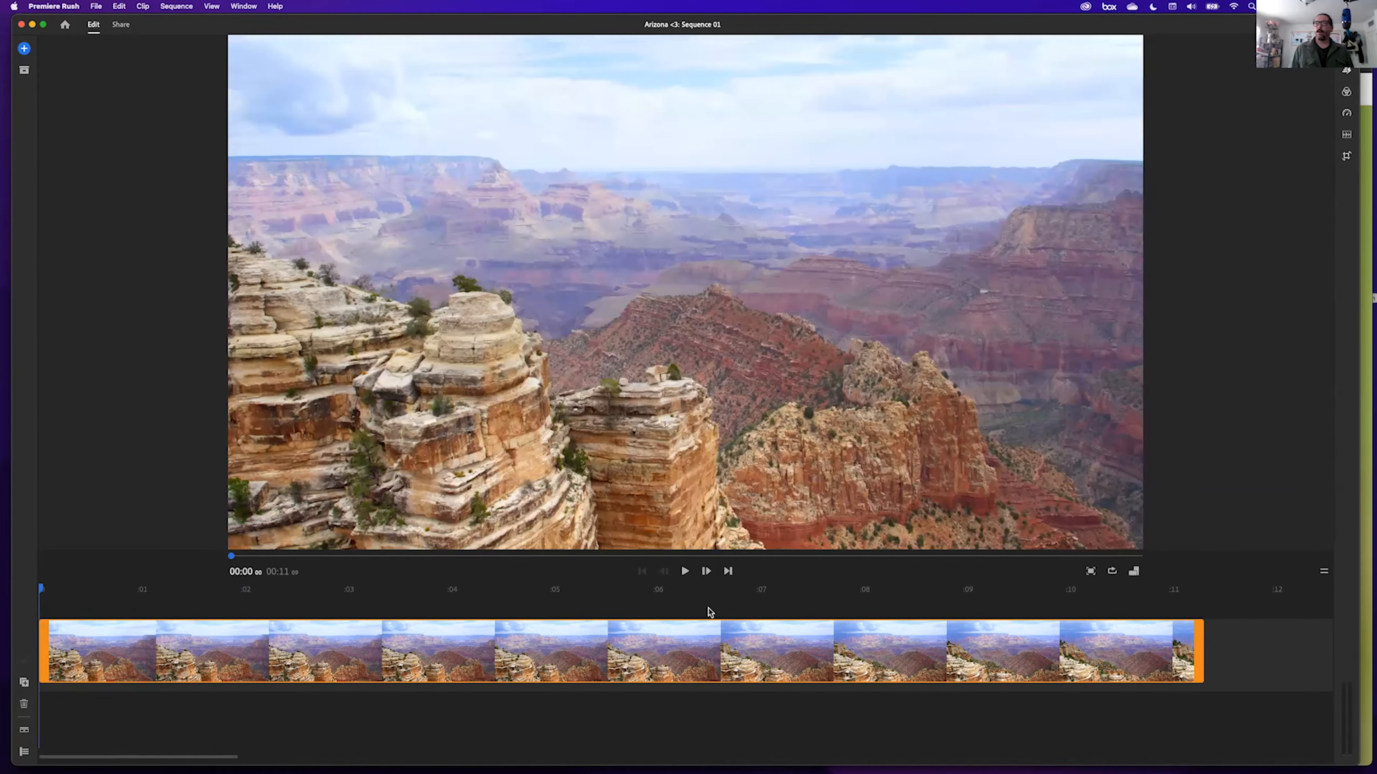
# Zoom out the timeline to show about 36 seconds and display the track controls.
pyautogui.moveTo(41, 590); pyautogui.dragTo(25, 693)
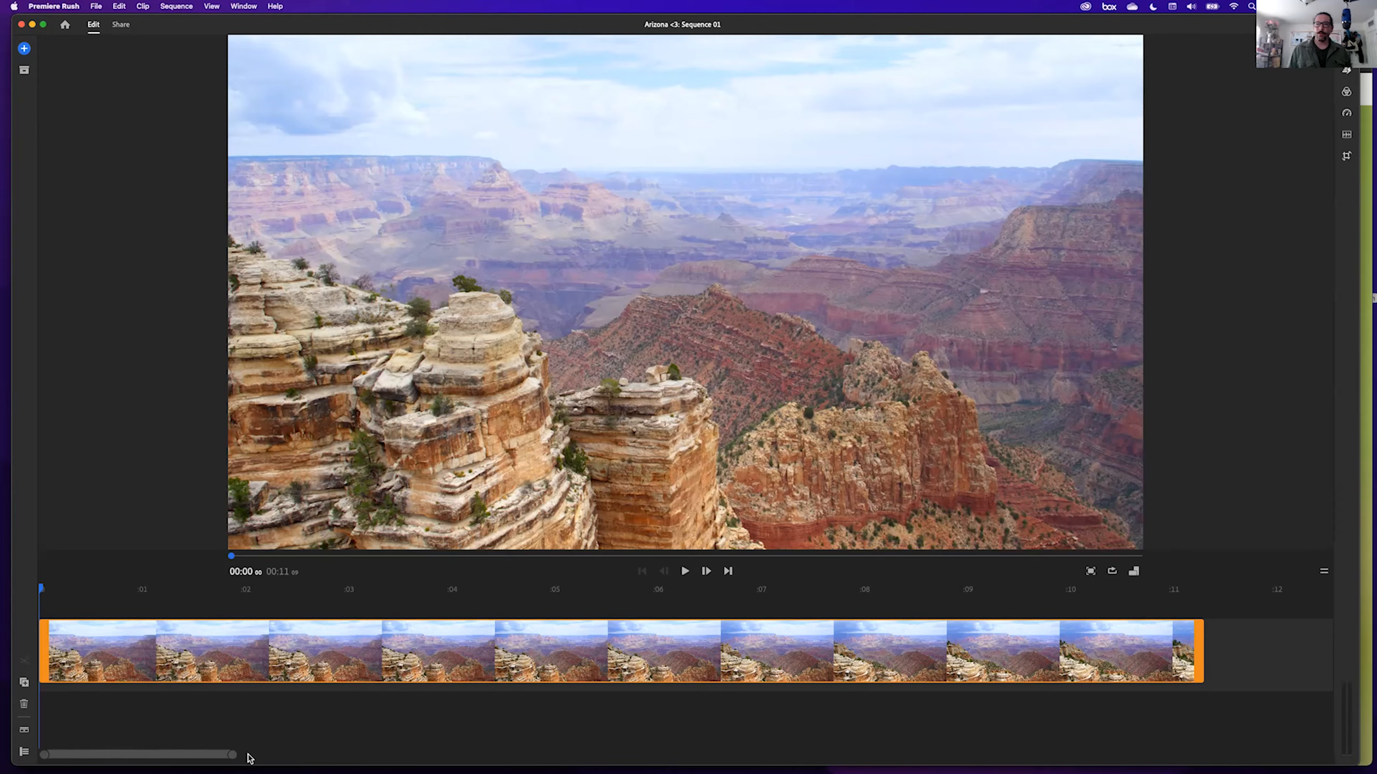
pyautogui.moveTo(97, 759)
pyautogui.mouseDown()
pyautogui.moveTo(252, 759)
pyautogui.moveTo(72, 759)
pyautogui.mouseUp()
pyautogui.moveTo(231, 756); pyautogui.dragTo(689, 757)
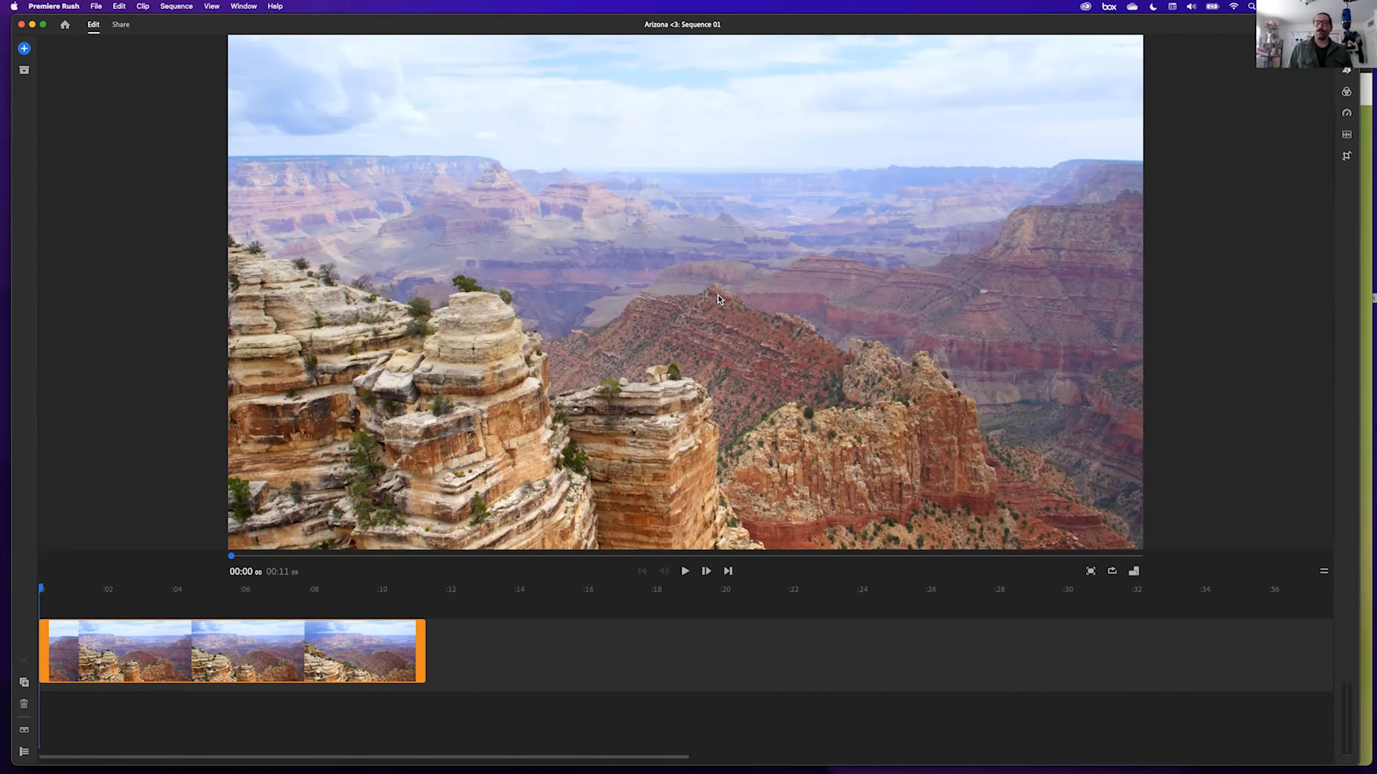
pyautogui.click(24, 751)
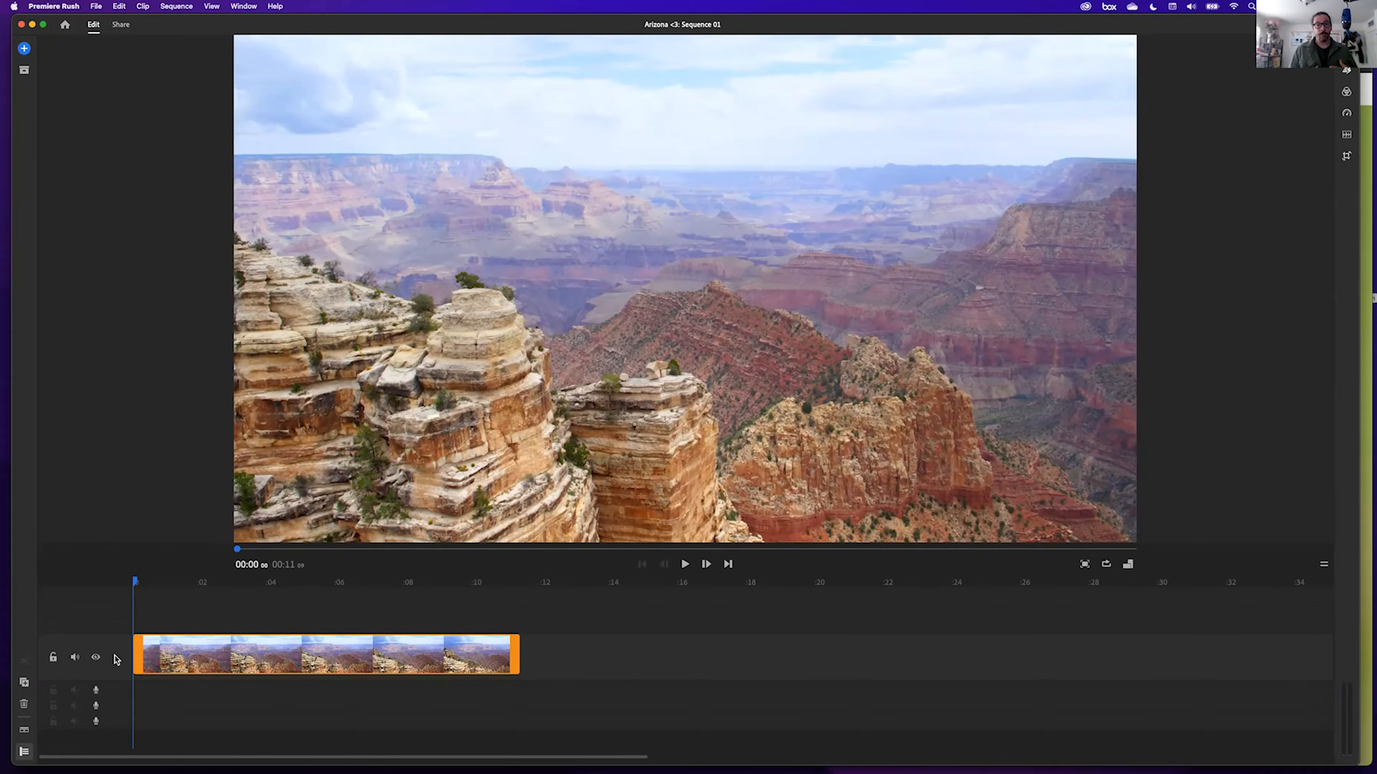
# Switch the video track's lock, mute and visibility settings on and back off.
pyautogui.click(53, 658)
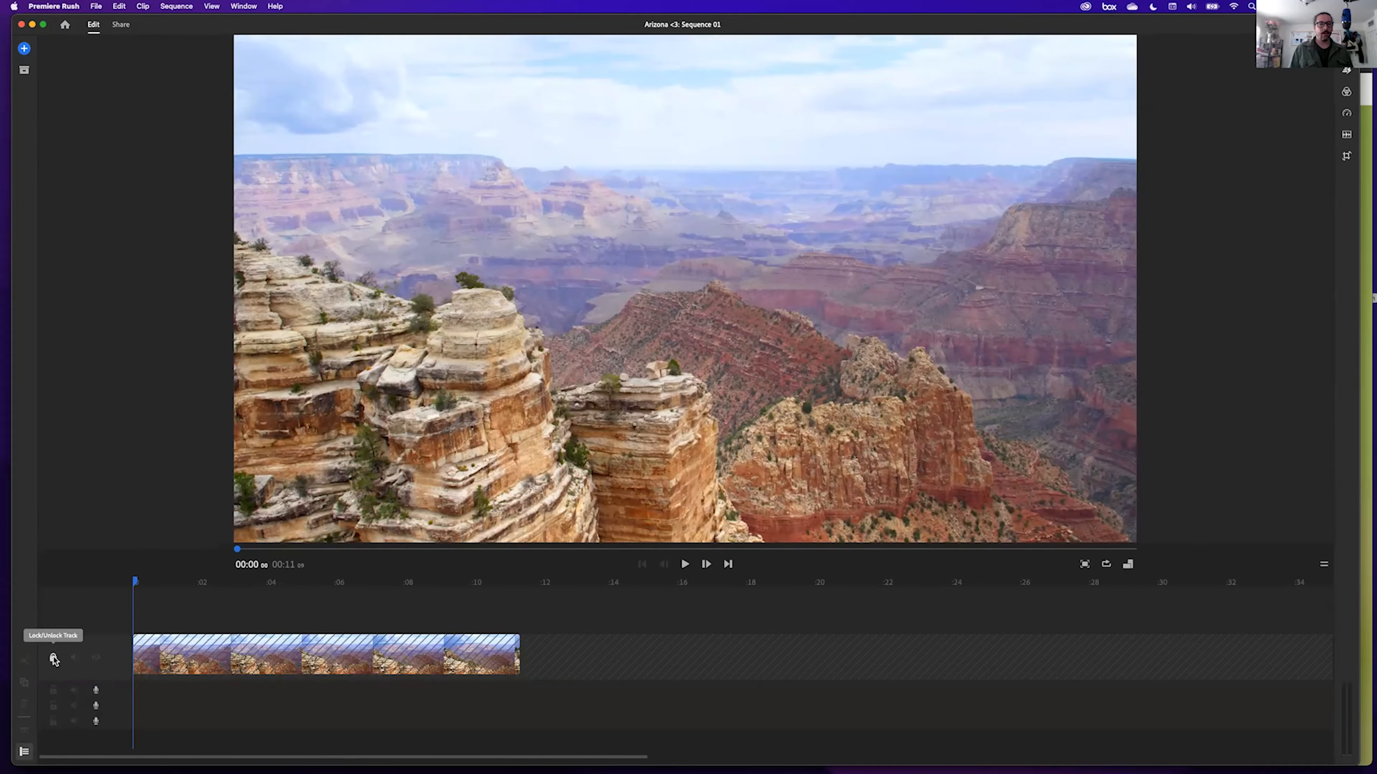
pyautogui.click(53, 658)
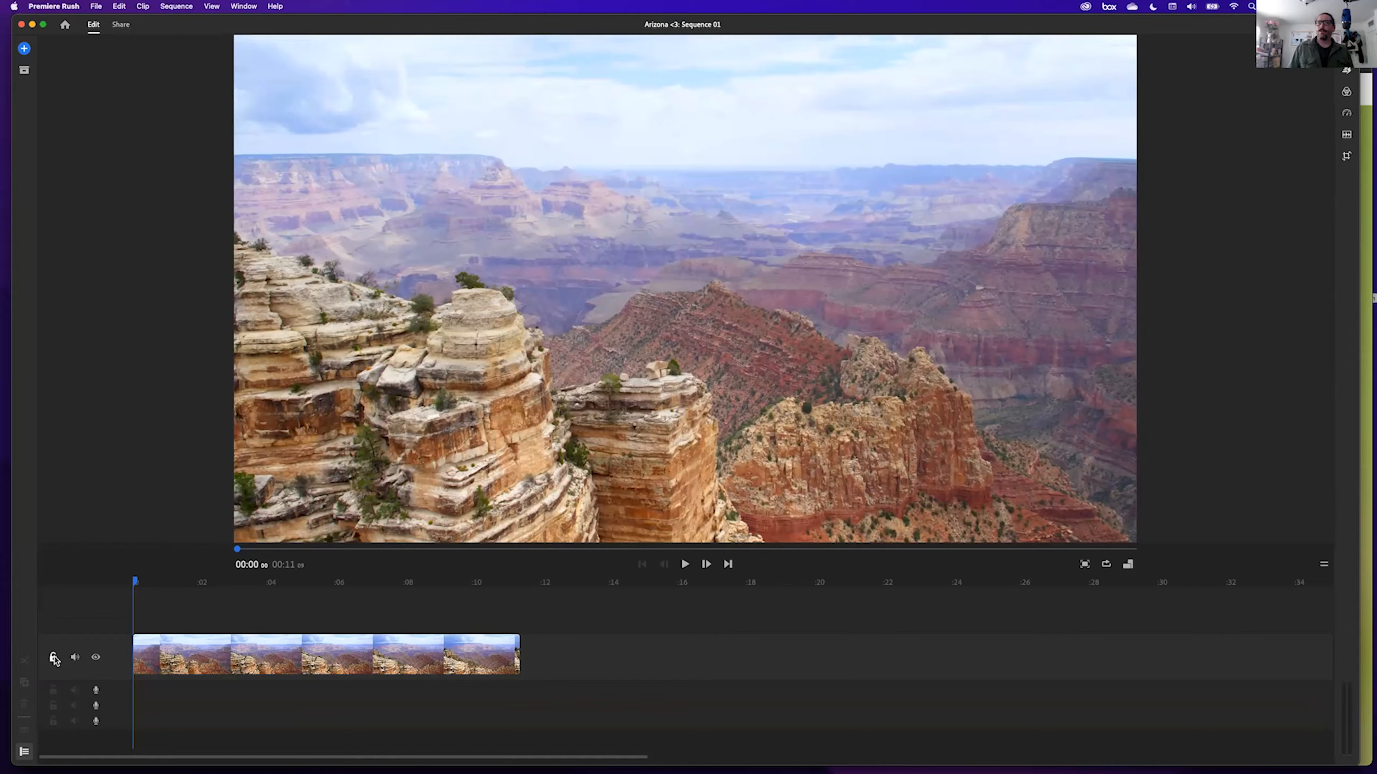
pyautogui.click(74, 658)
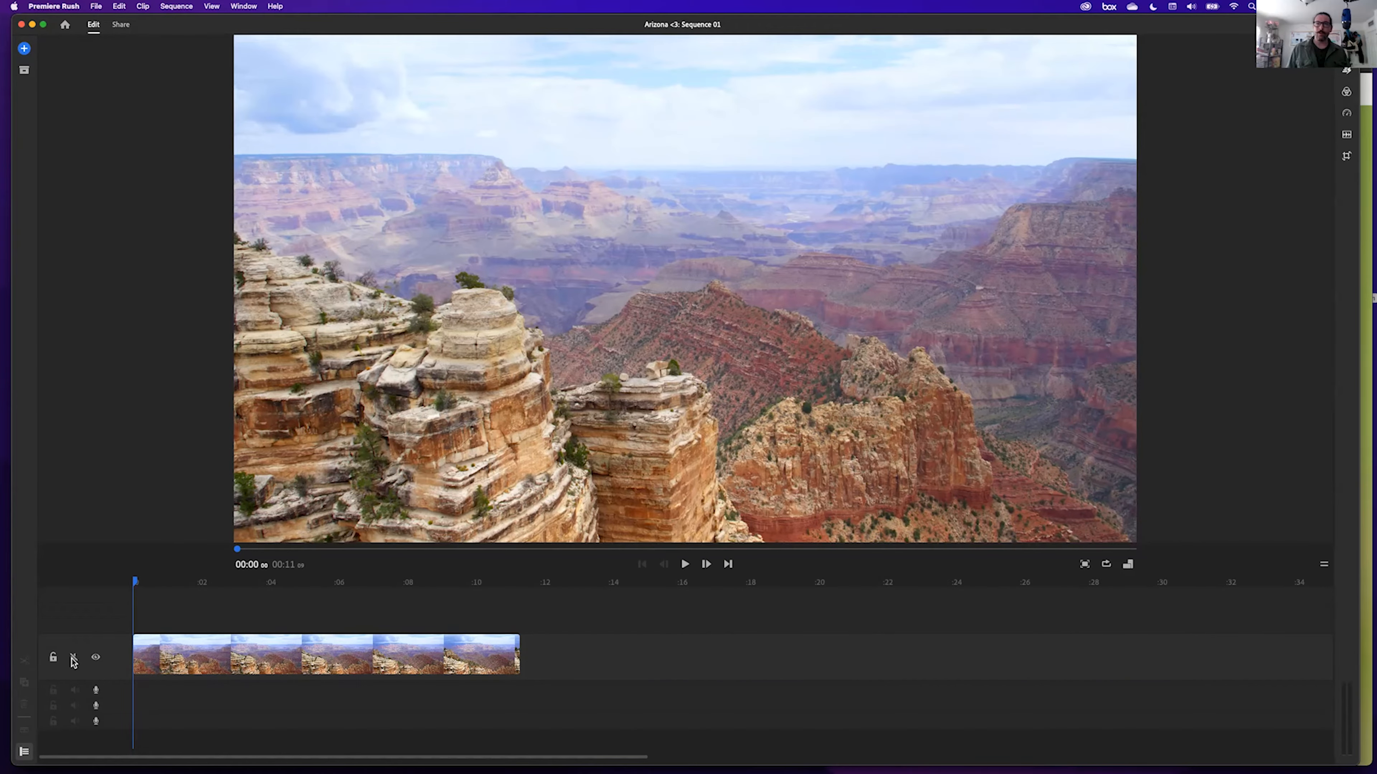
pyautogui.click(95, 657)
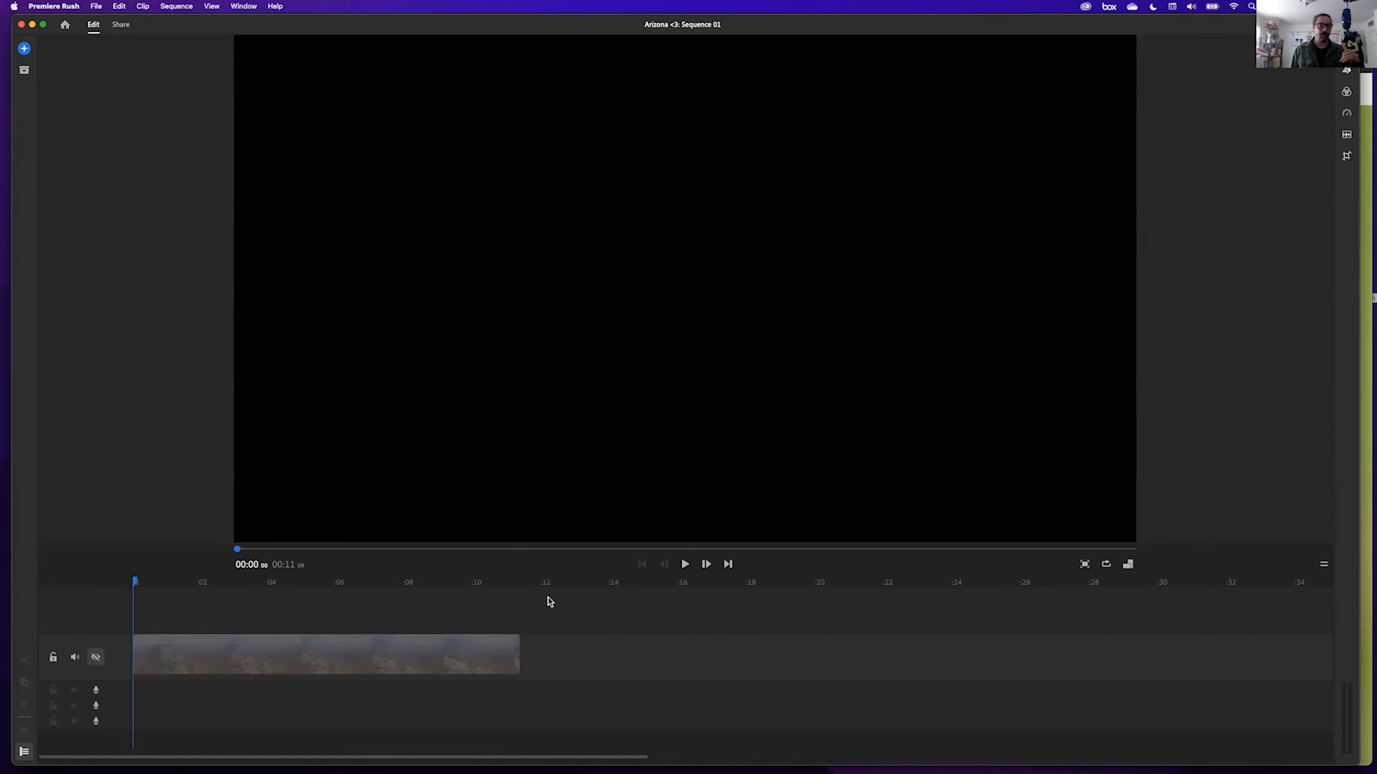
pyautogui.click(95, 657)
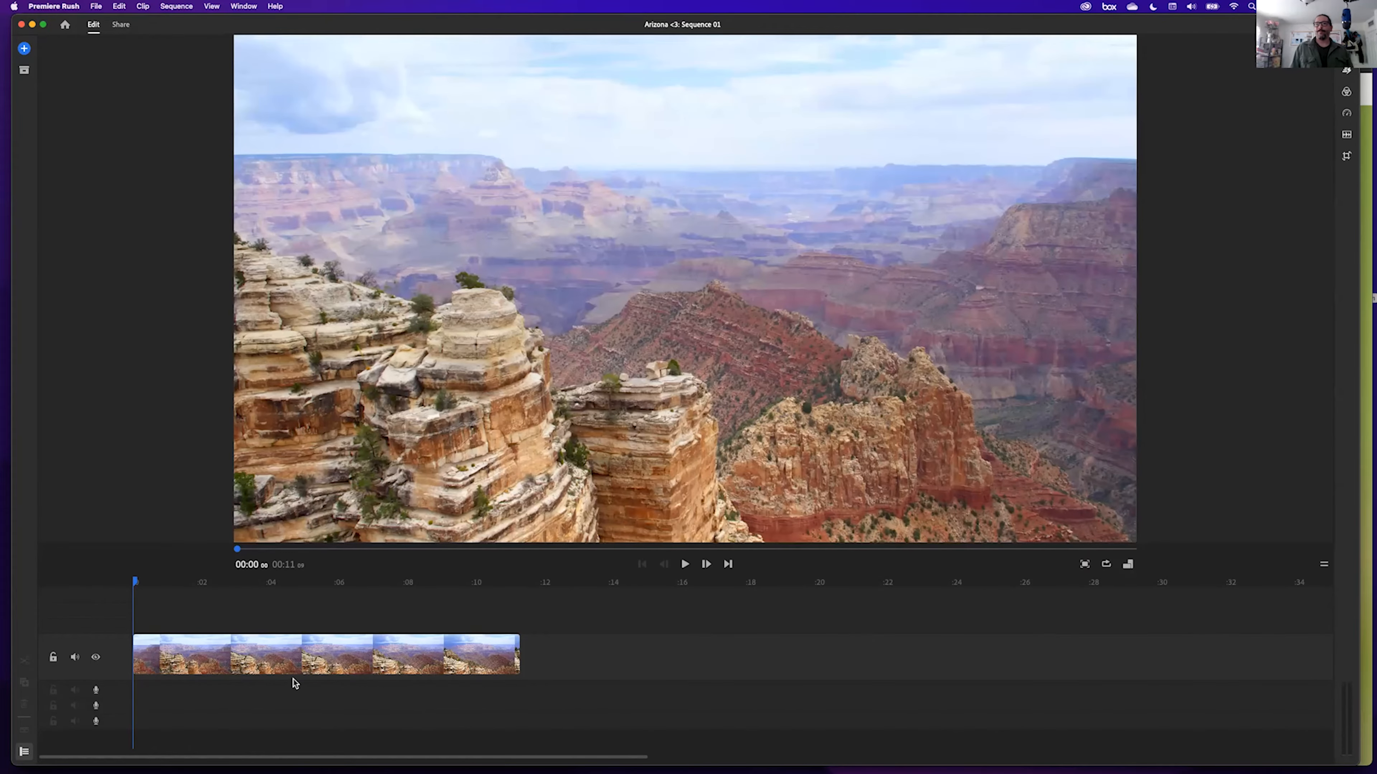
# Delete the canyon clip from the timeline and undo the deletion.
pyautogui.moveTo(135, 581); pyautogui.dragTo(245, 606)
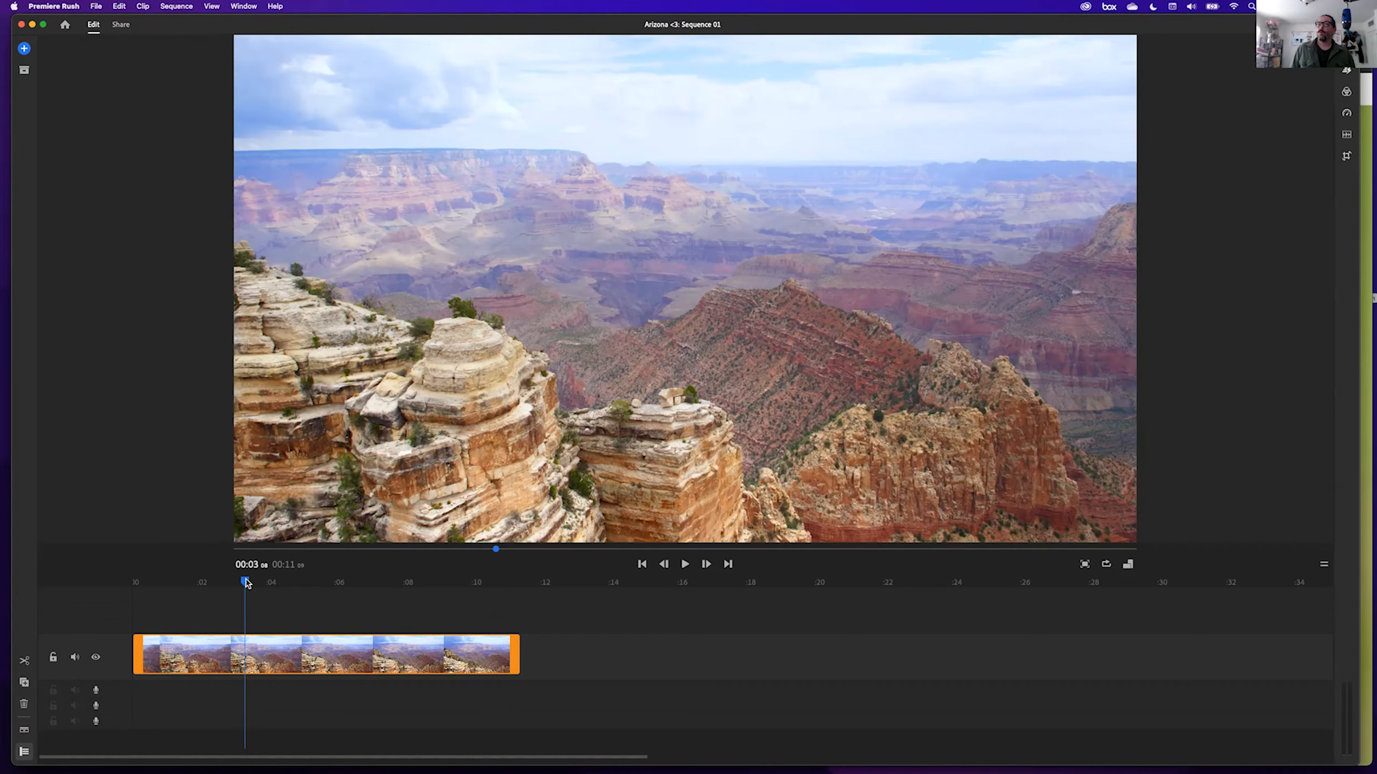
pyautogui.moveTo(247, 582); pyautogui.dragTo(314, 596)
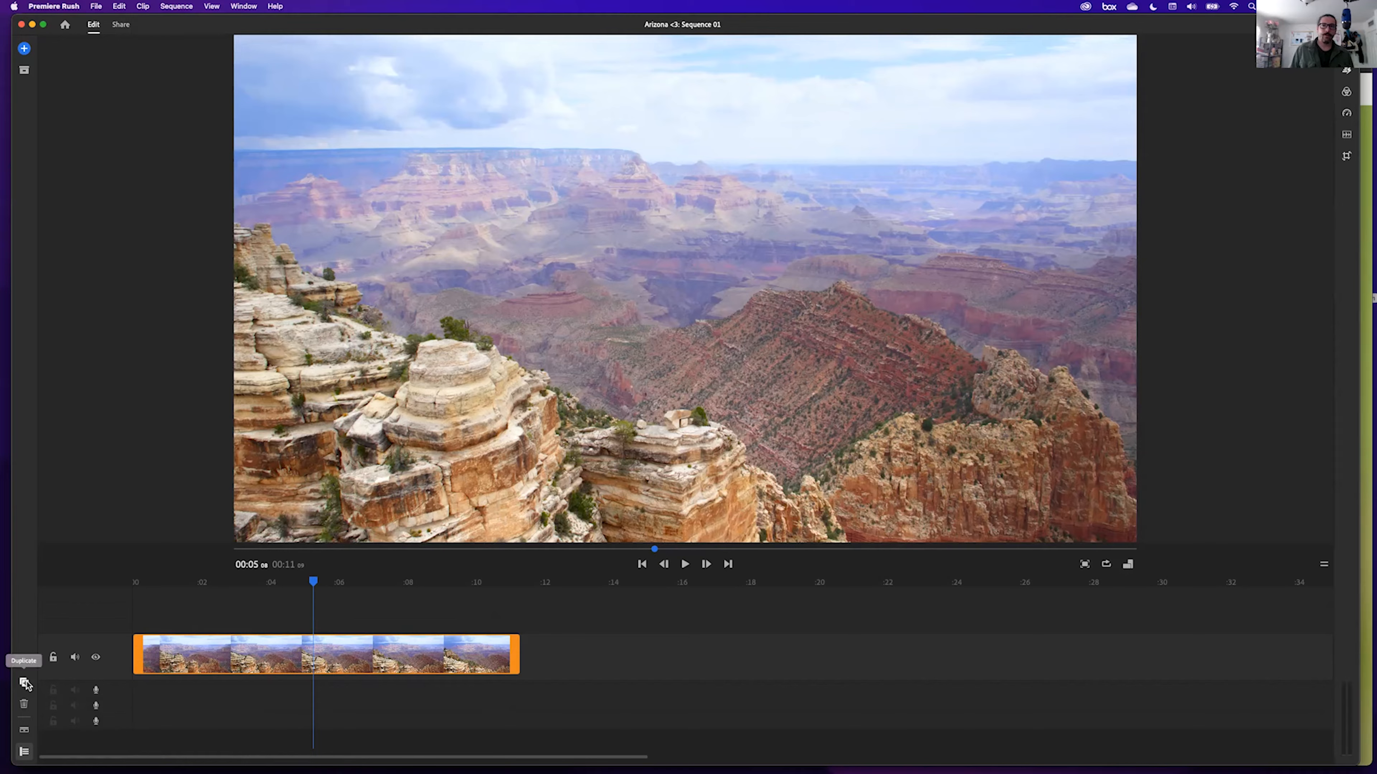
pyautogui.click(25, 705)
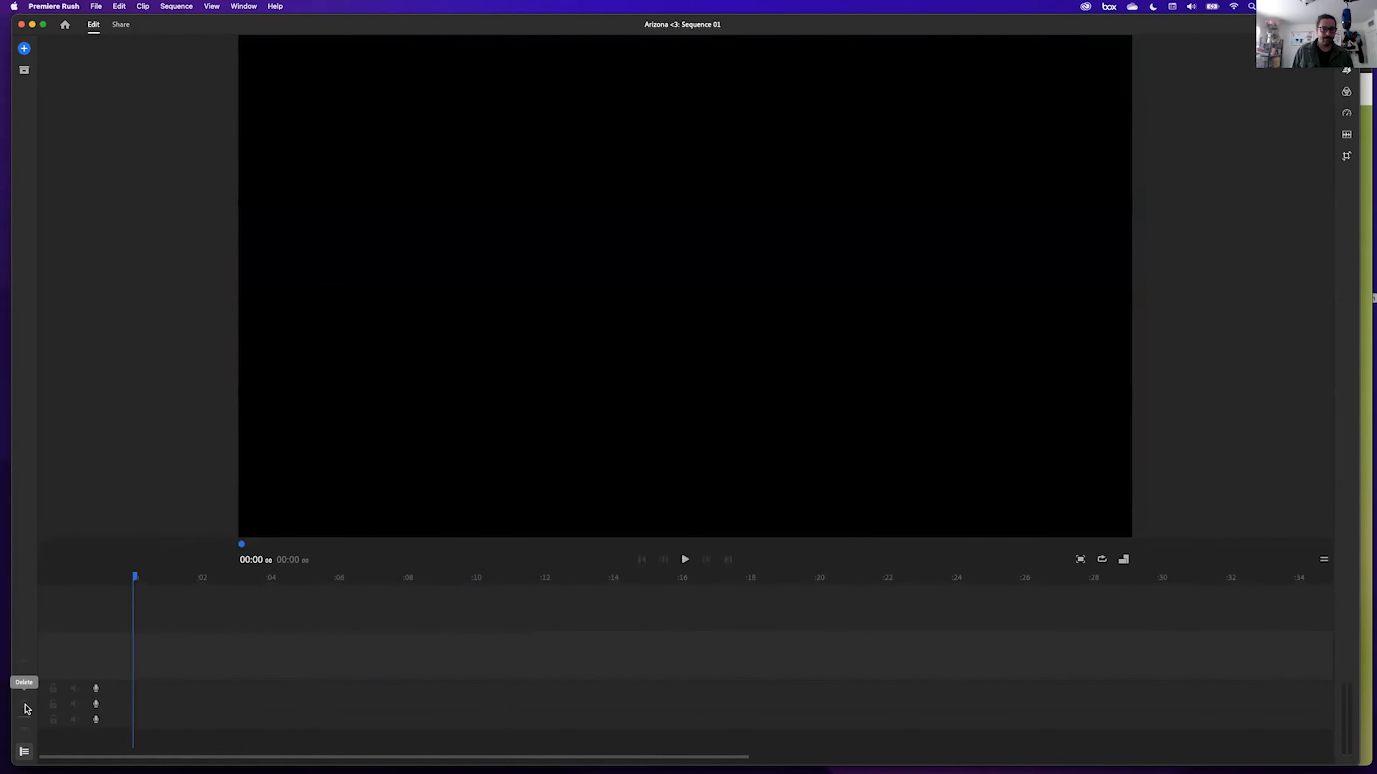
pyautogui.press('super+z')
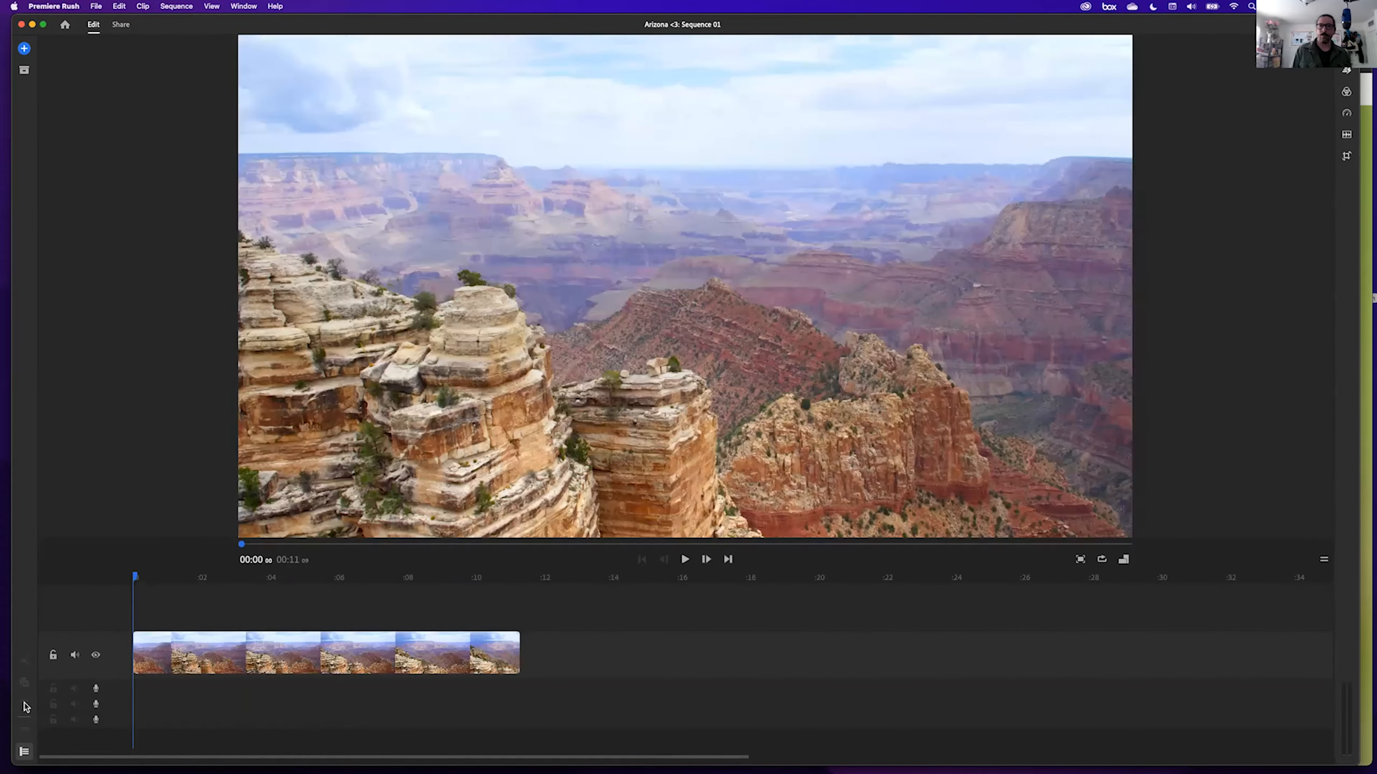
# Split the canyon clip on the timeline at about 3 seconds.
pyautogui.click(223, 658)
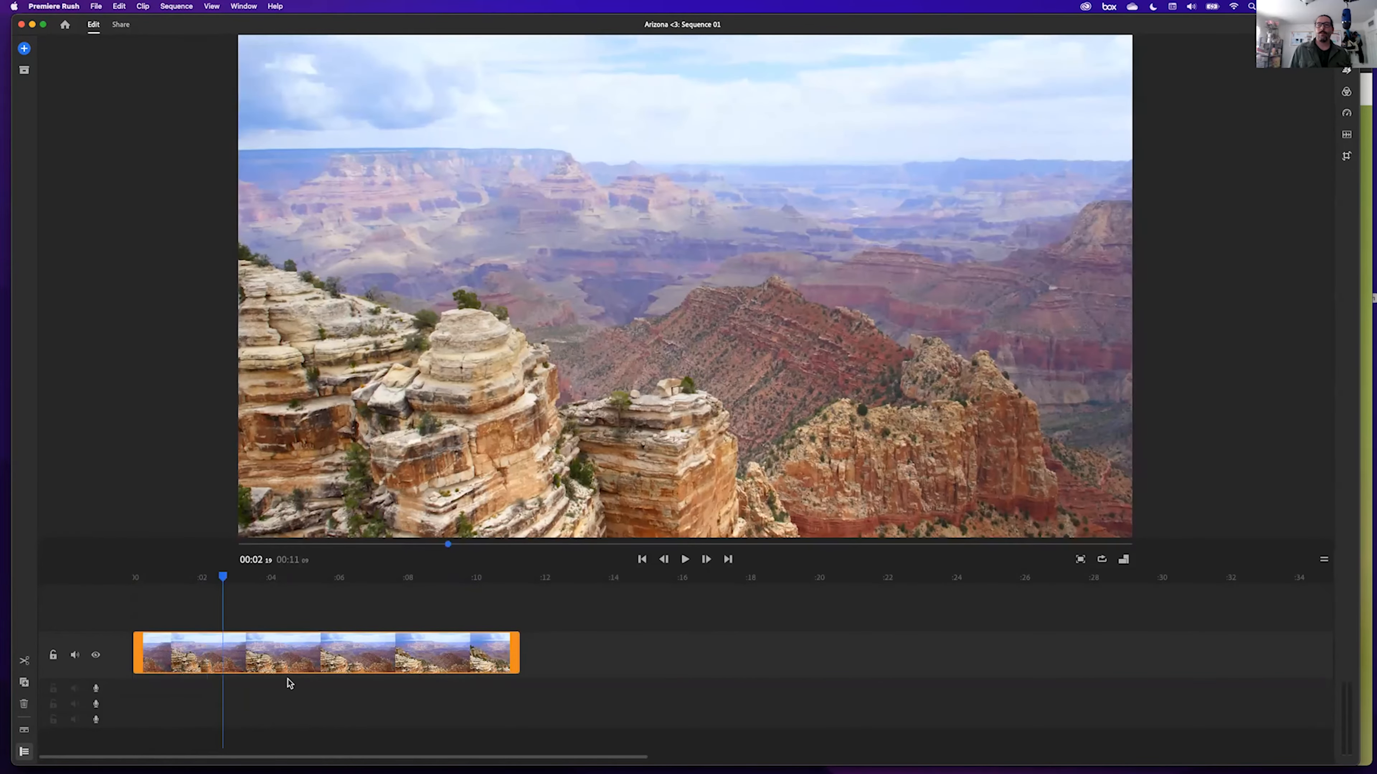
pyautogui.click(653, 679)
pyautogui.click(581, 653)
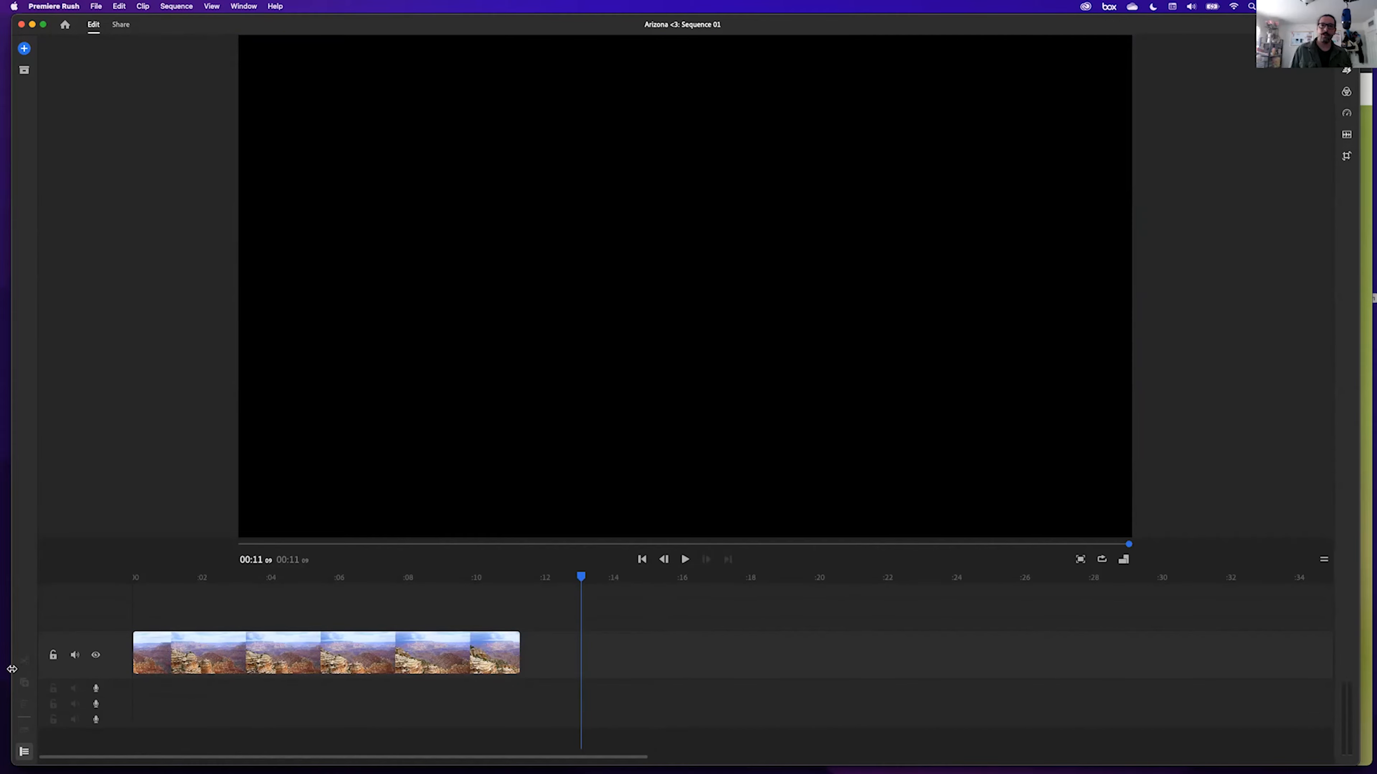
pyautogui.click(236, 649)
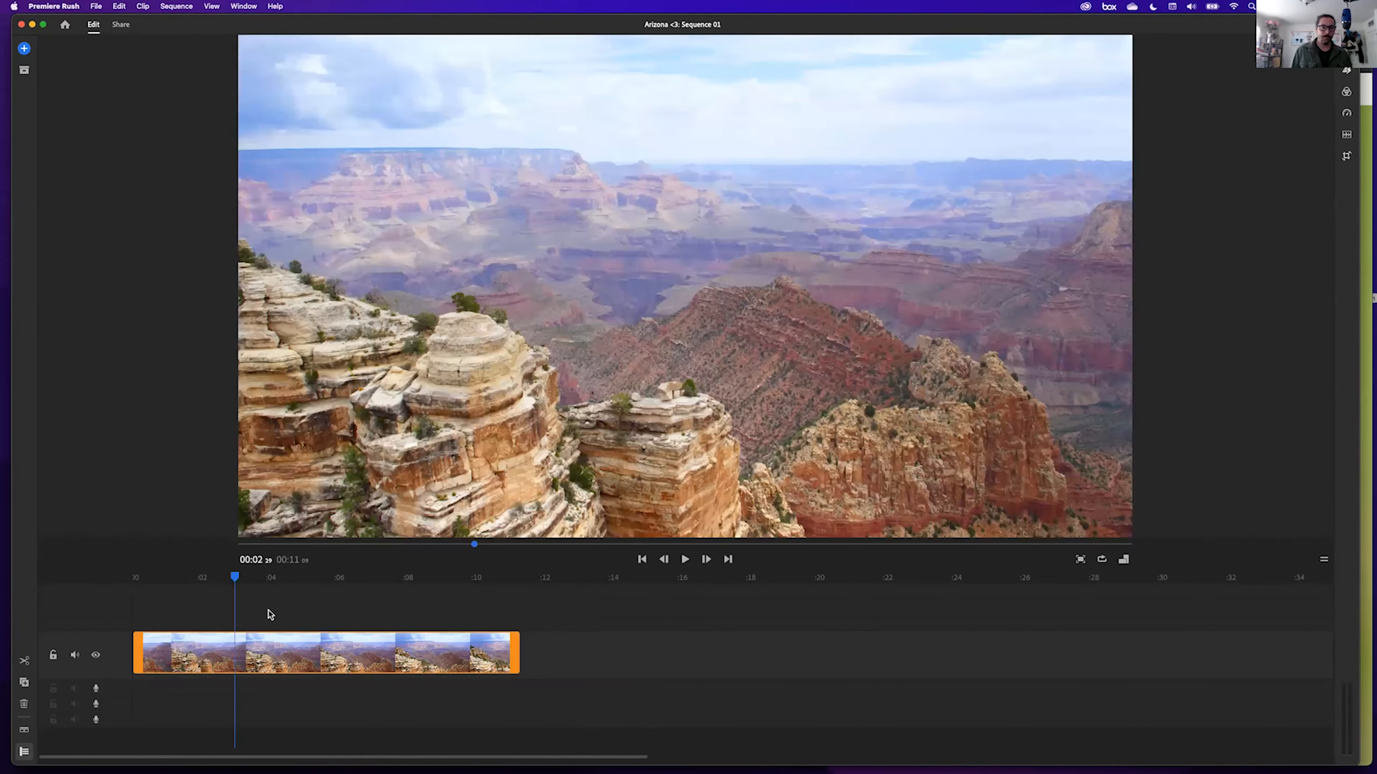
pyautogui.click(23, 663)
# Select each part of the split canyon clip, try extending the second part's start, and undo the extension and the split.
pyautogui.moveTo(234, 583)
pyautogui.mouseDown()
pyautogui.moveTo(246, 588)
pyautogui.moveTo(220, 586)
pyautogui.moveTo(246, 586)
pyautogui.mouseUp()
pyautogui.click(181, 648)
pyautogui.click(283, 658)
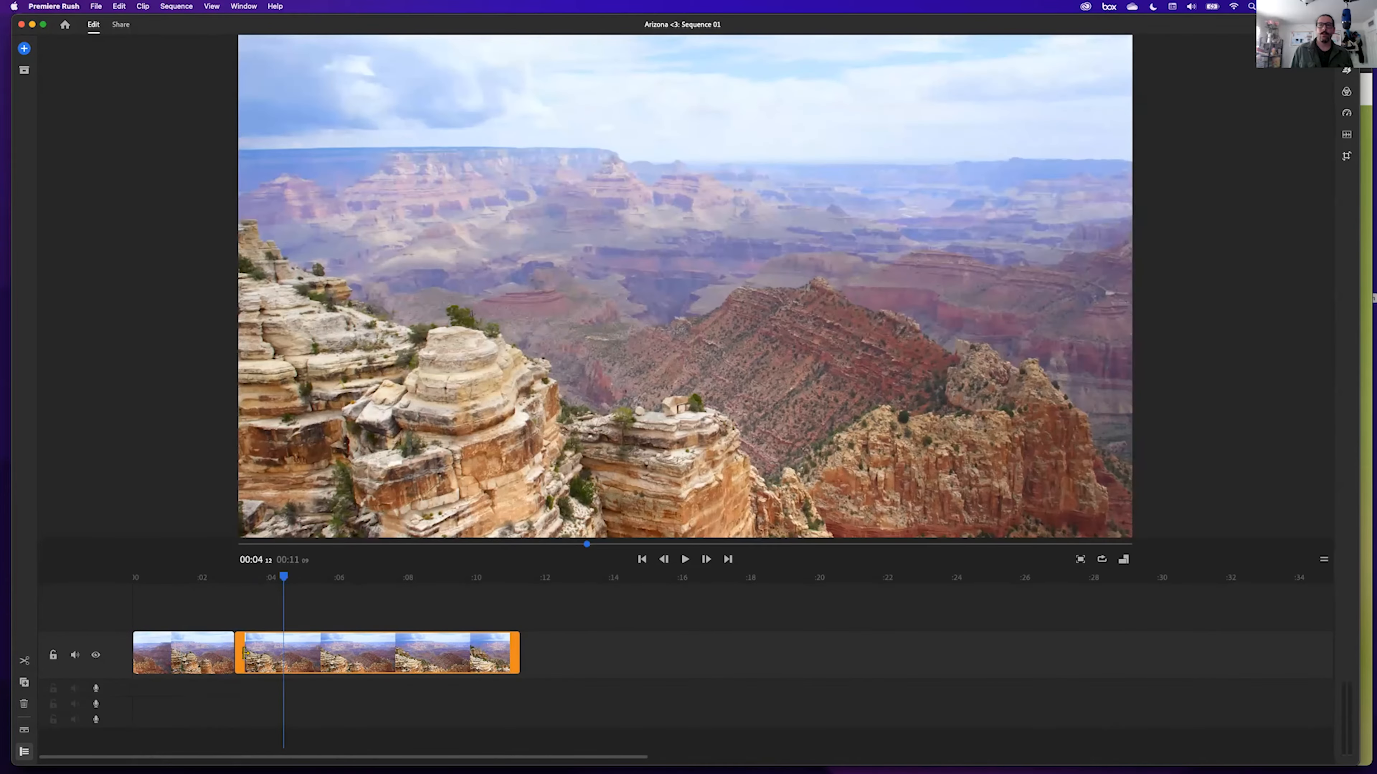
pyautogui.moveTo(245, 654)
pyautogui.mouseDown()
pyautogui.moveTo(200, 655)
pyautogui.moveTo(218, 649)
pyautogui.mouseUp()
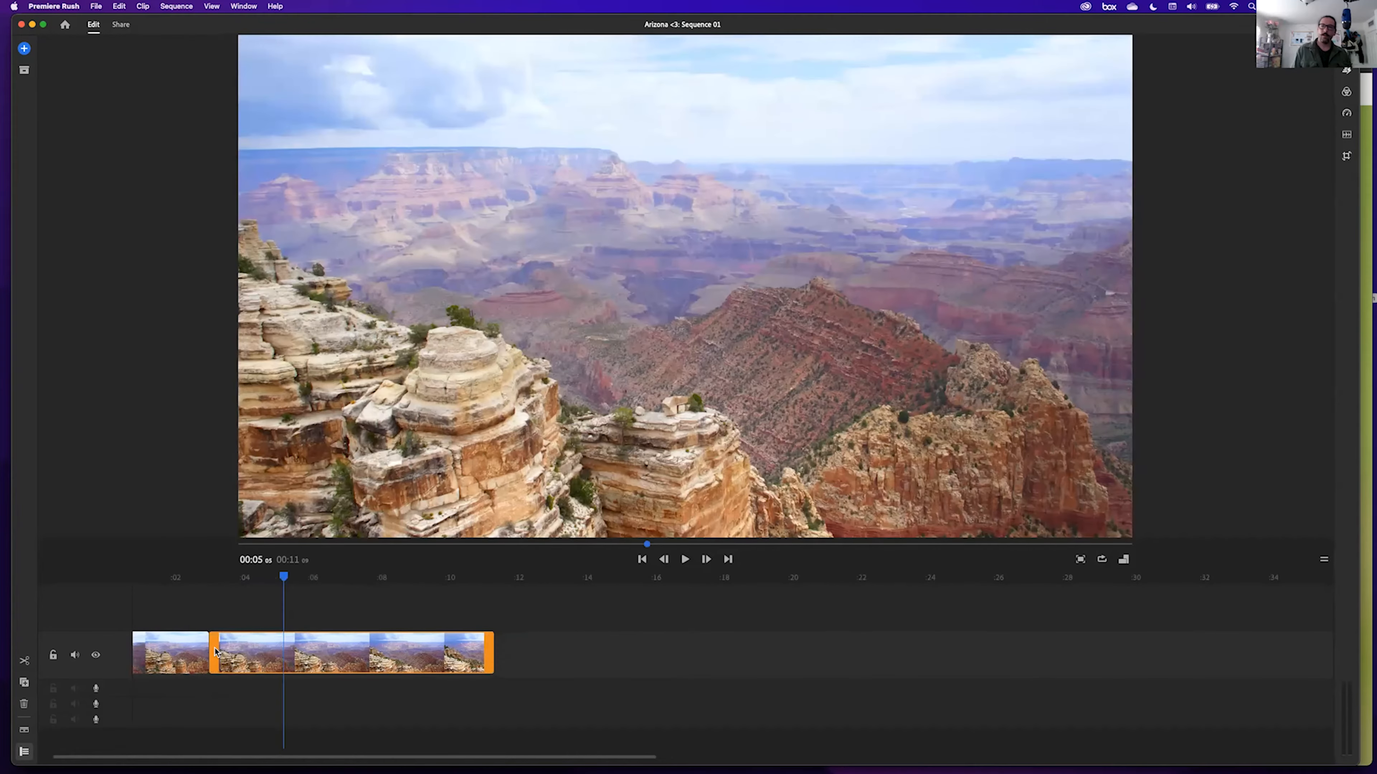
pyautogui.click(180, 653)
pyautogui.press('super+z')
pyautogui.press('super+z')
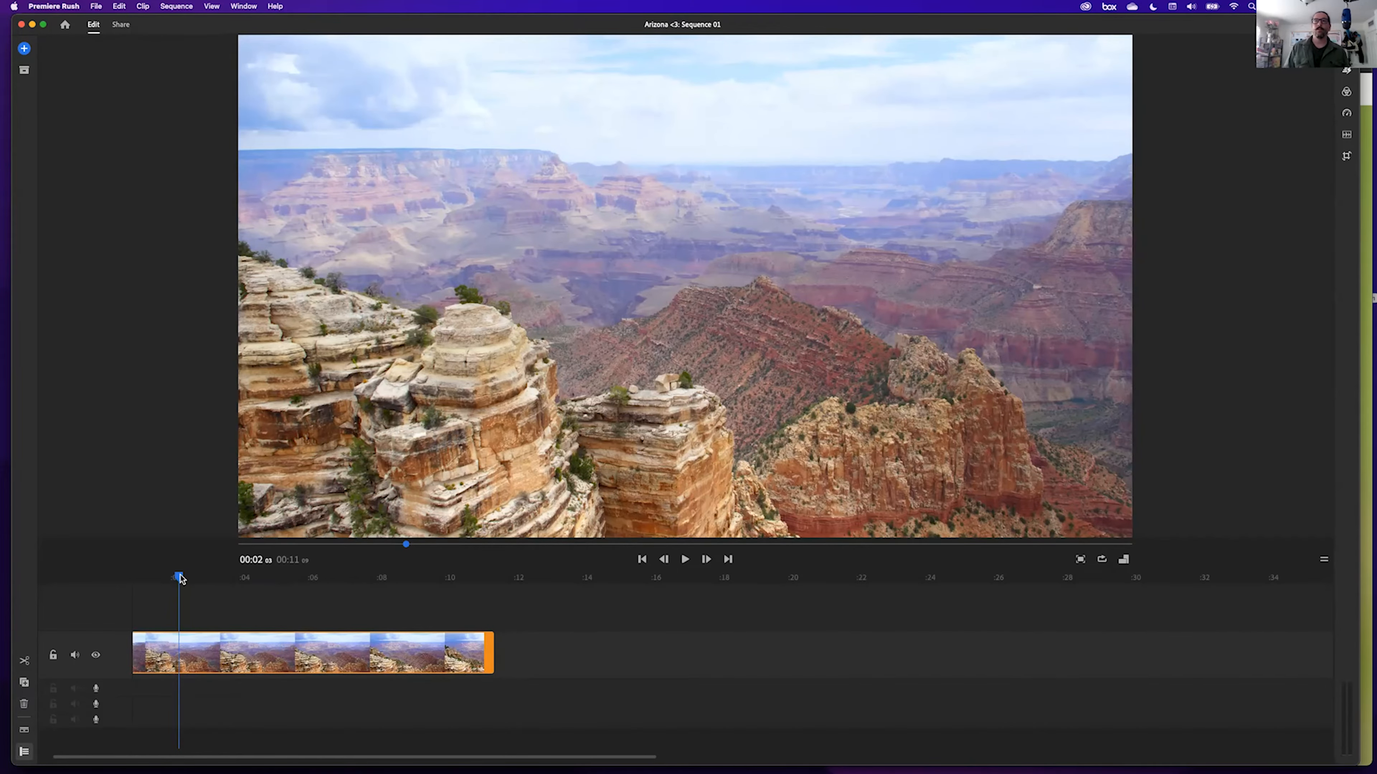
# Split the canyon clip at about 3.3 seconds and delete the first part from the timeline.
pyautogui.click(198, 645)
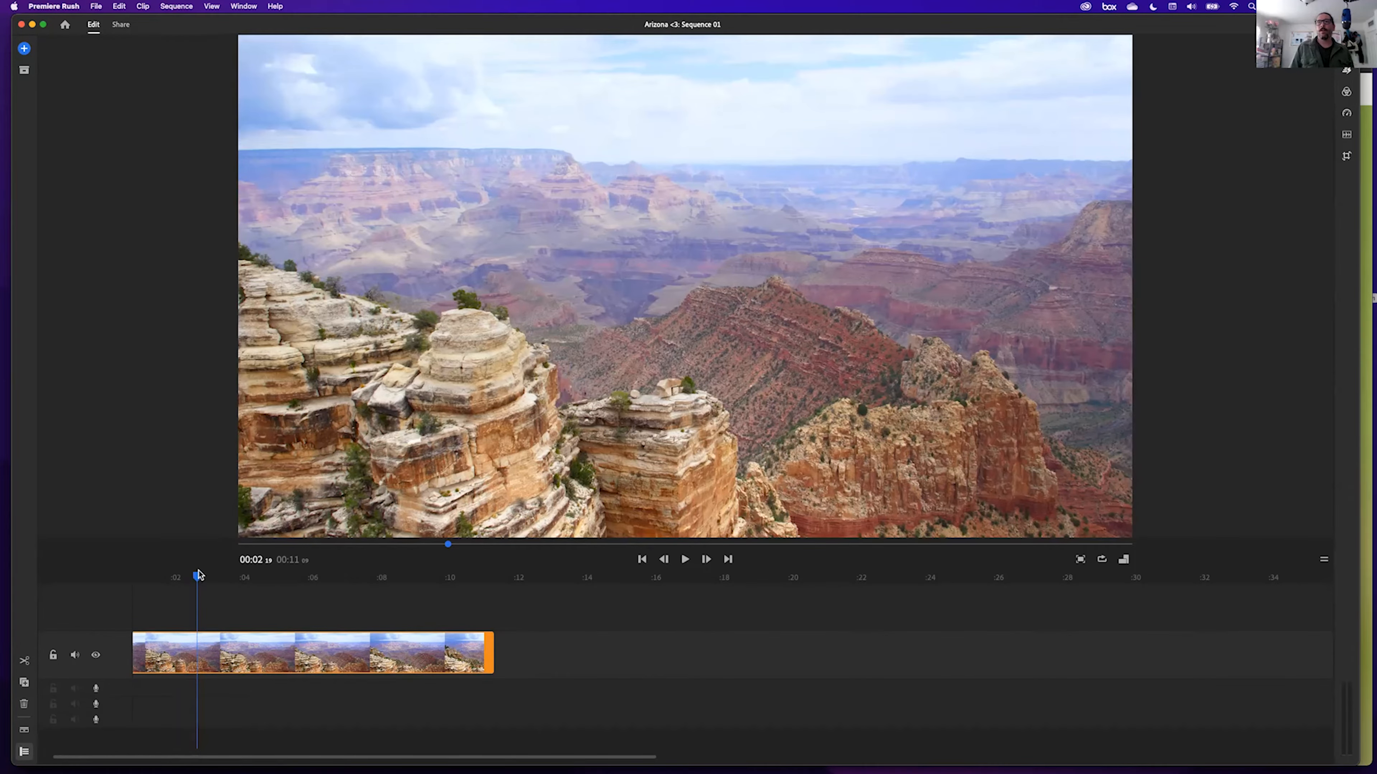
pyautogui.moveTo(198, 575); pyautogui.dragTo(250, 594)
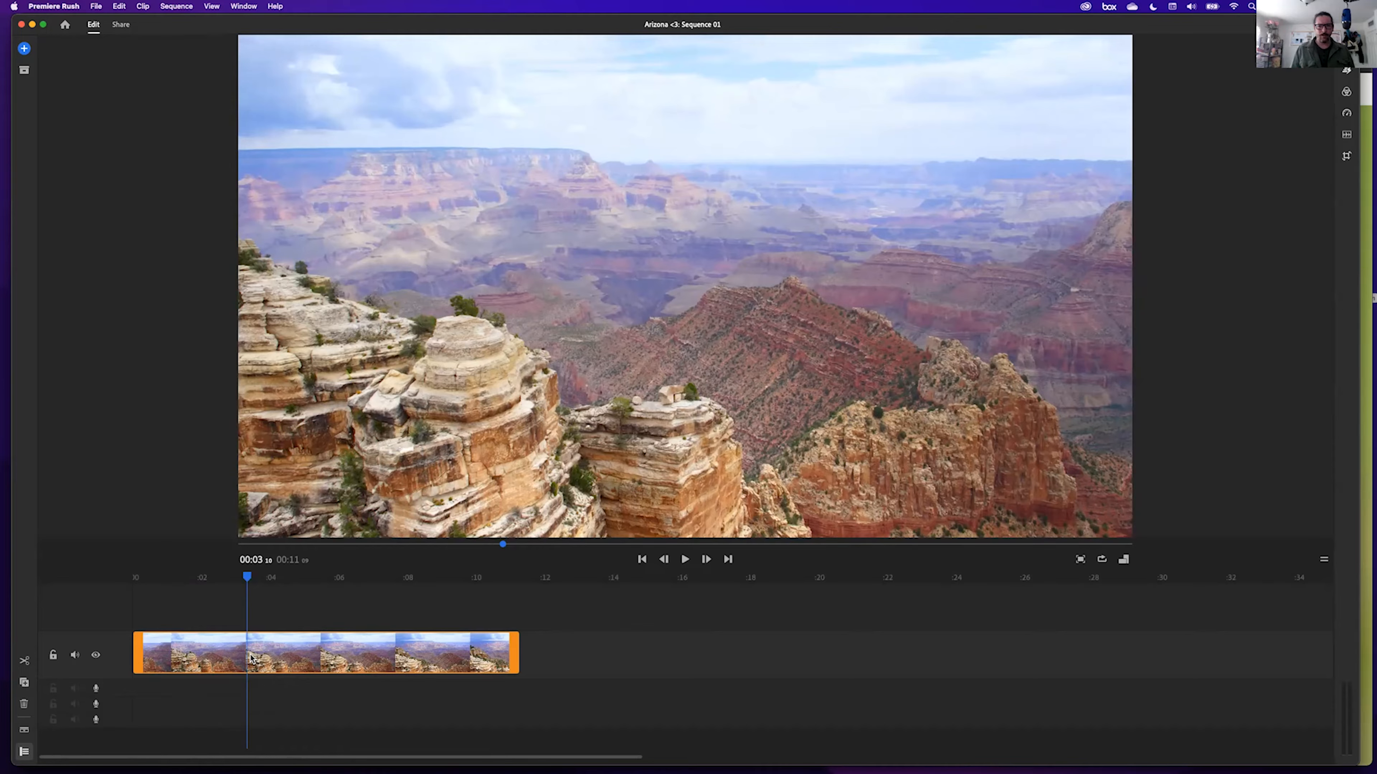
pyautogui.press('super+k')
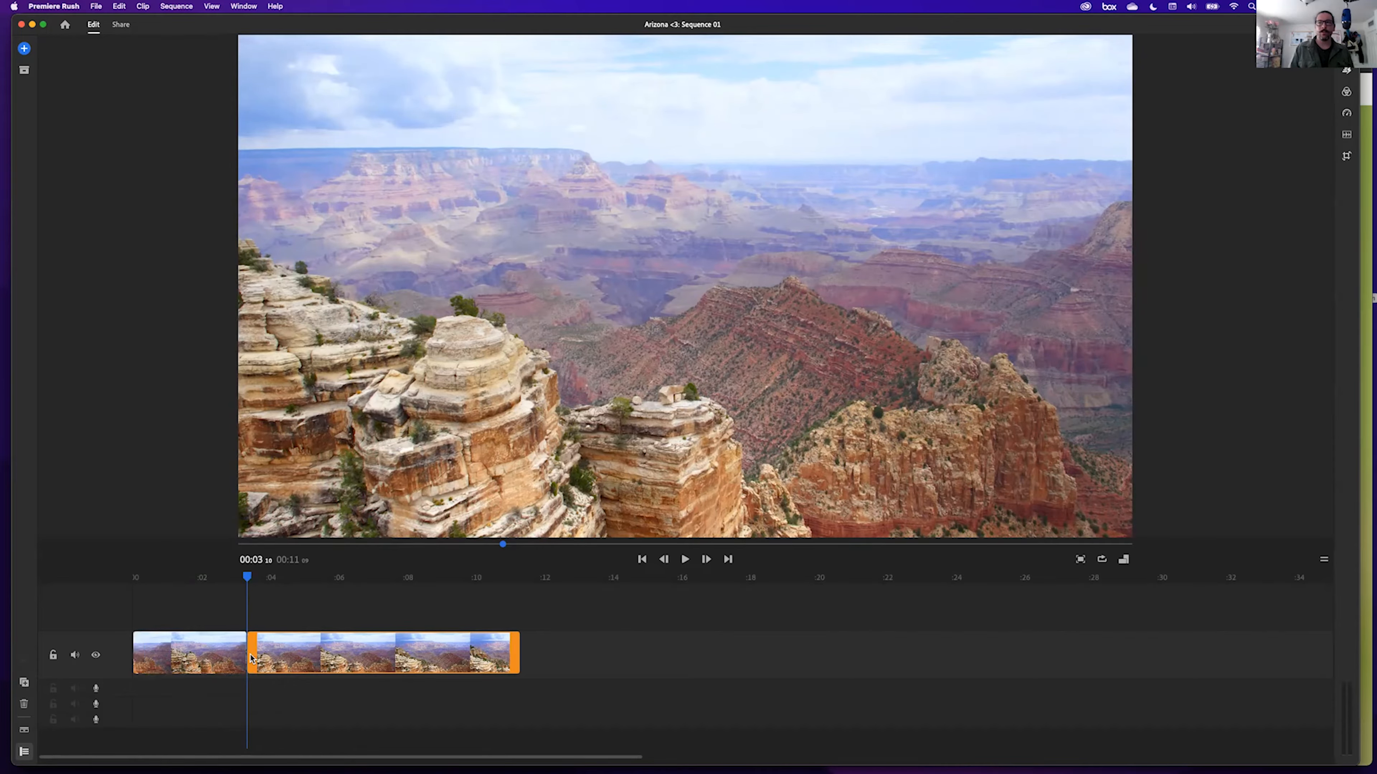
pyautogui.click(200, 647)
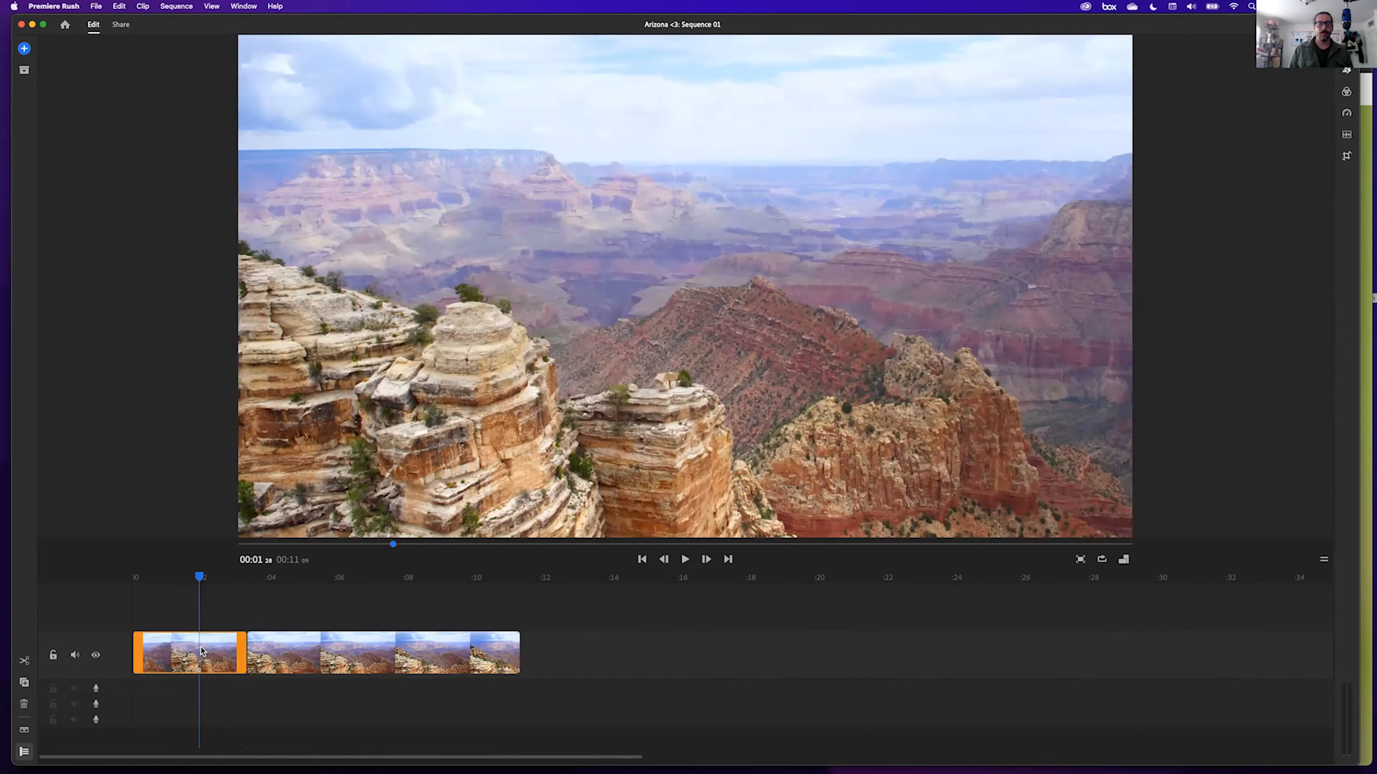
pyautogui.press('Delete')
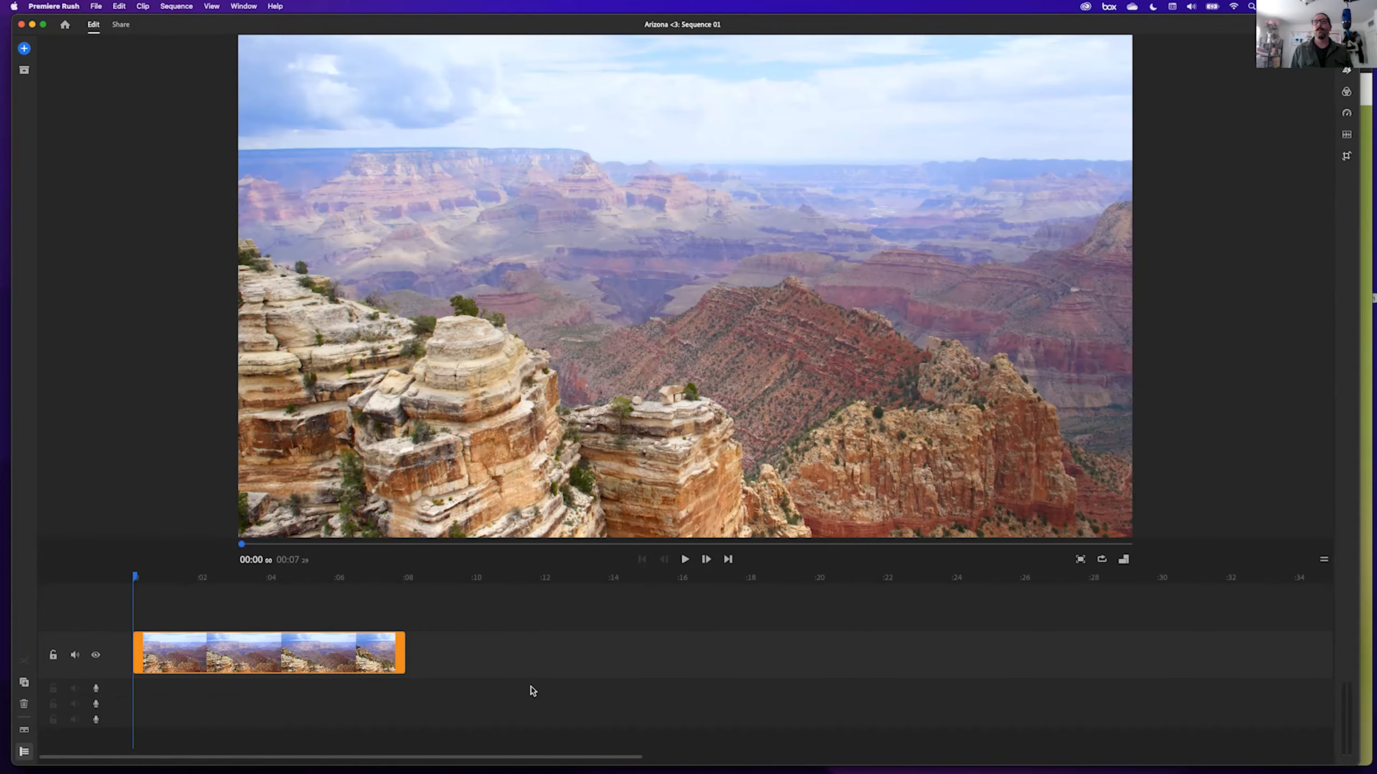
# Extend the start of the remaining canyon clip so it runs about 12.6 seconds.
pyautogui.moveTo(136, 580); pyautogui.dragTo(123, 630)
pyautogui.moveTo(142, 653); pyautogui.dragTo(43, 671)
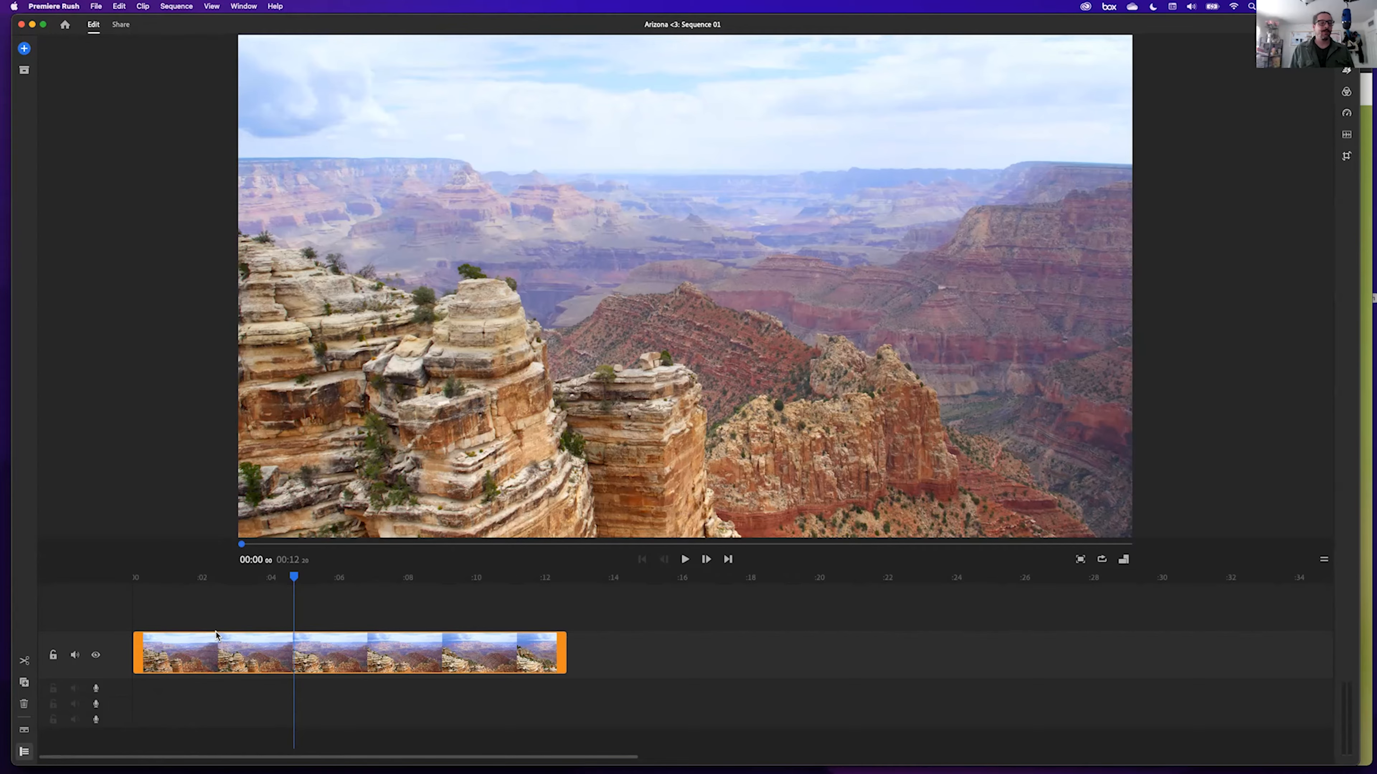
pyautogui.click(204, 657)
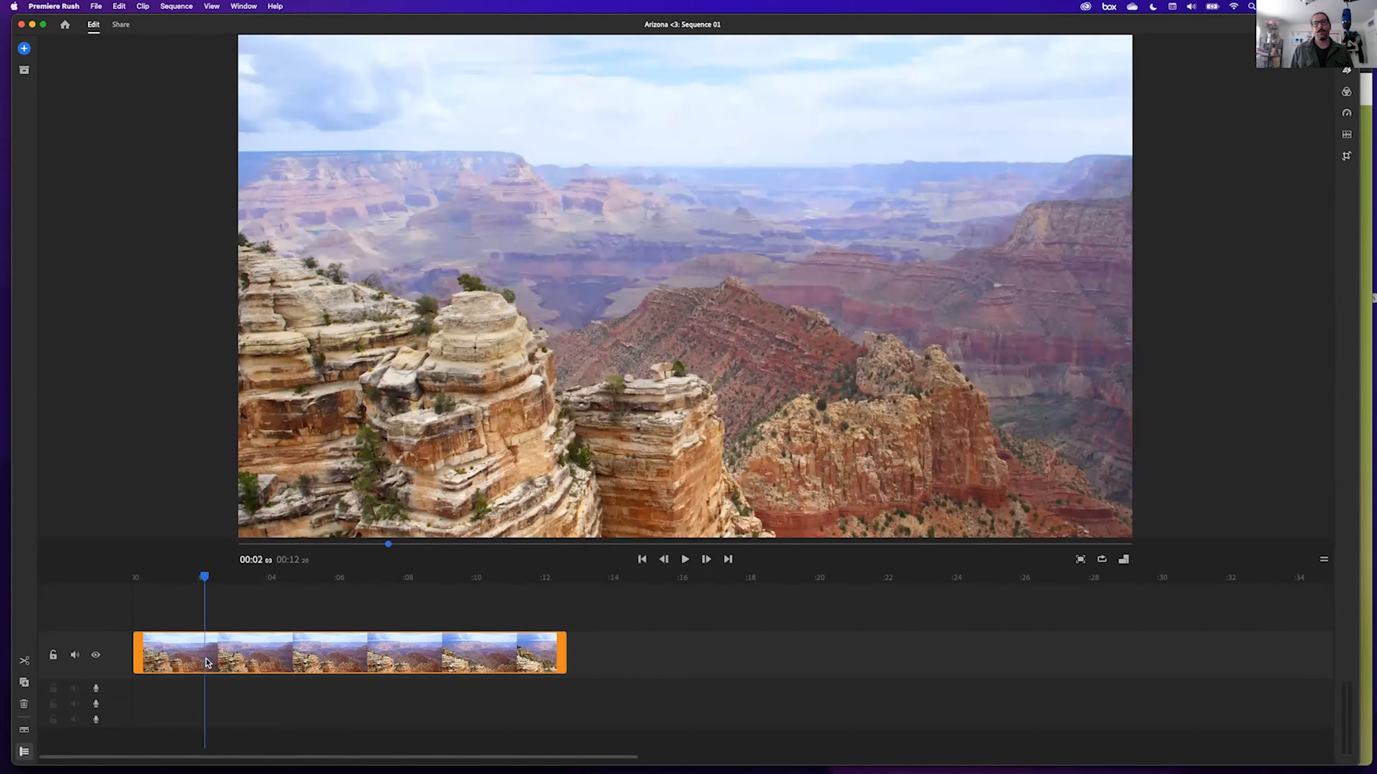
# Lock the video track holding the canyon clip, undo the lock, and select the clip.
pyautogui.click(52, 655)
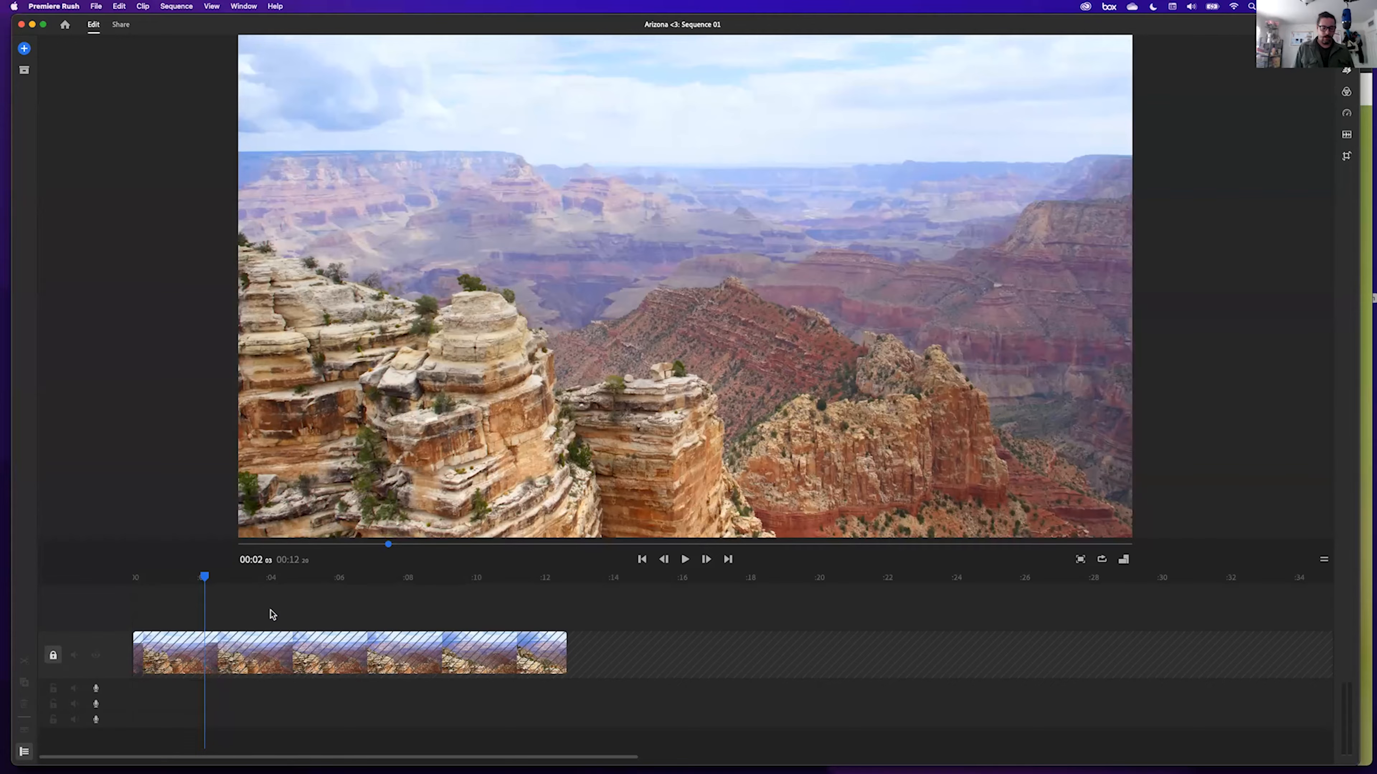
pyautogui.press('super+z')
pyautogui.click(249, 648)
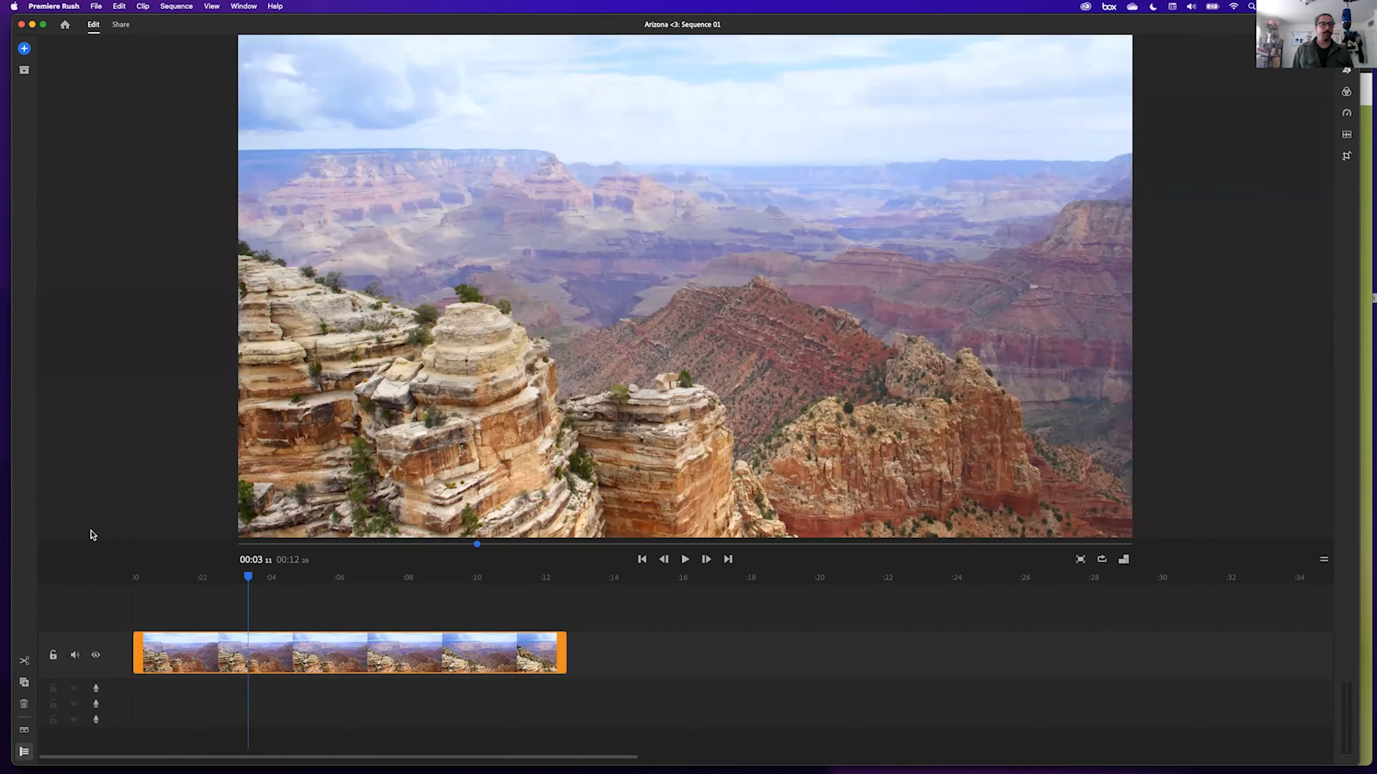
# Duplicate the canyon clip and stack the copy on a second video track above the original, starting at about 0.4 seconds.
pyautogui.click(24, 682)
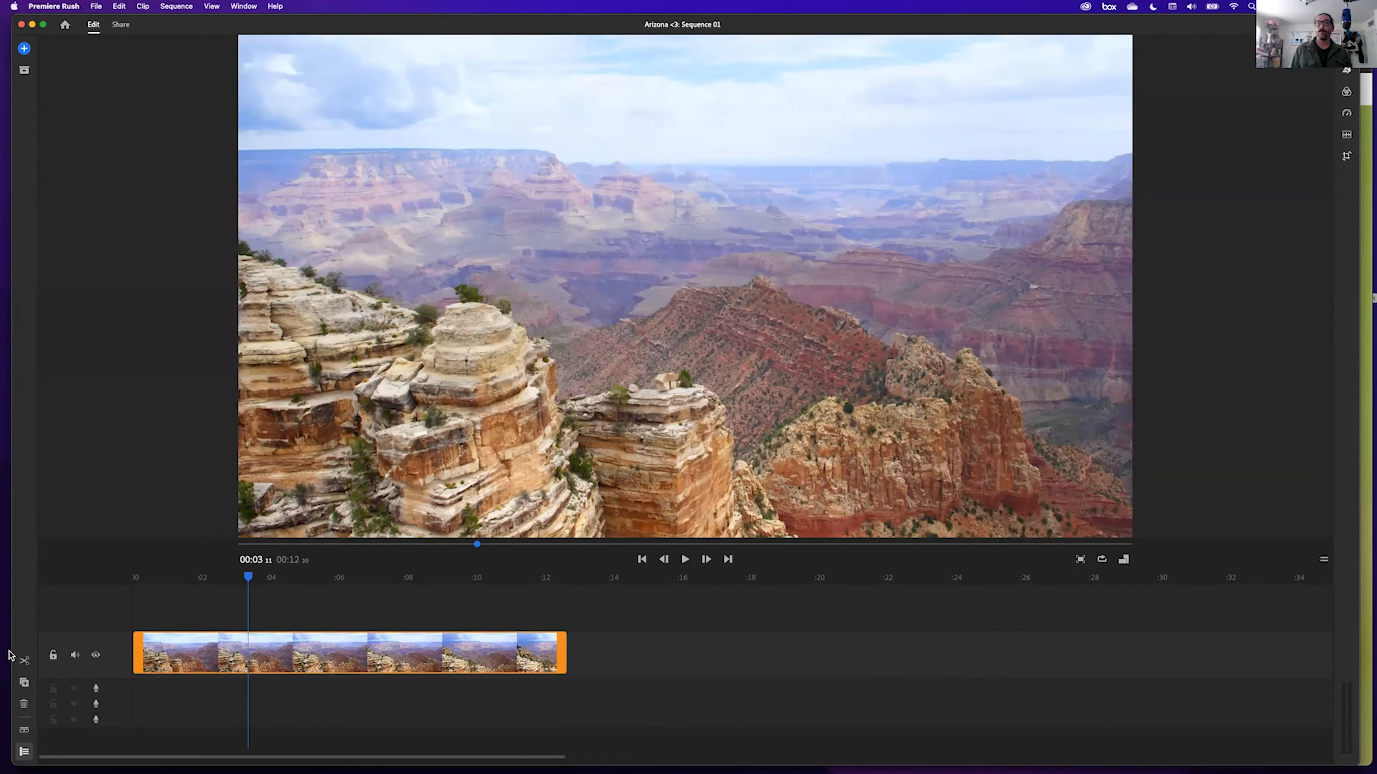
pyautogui.click(27, 688)
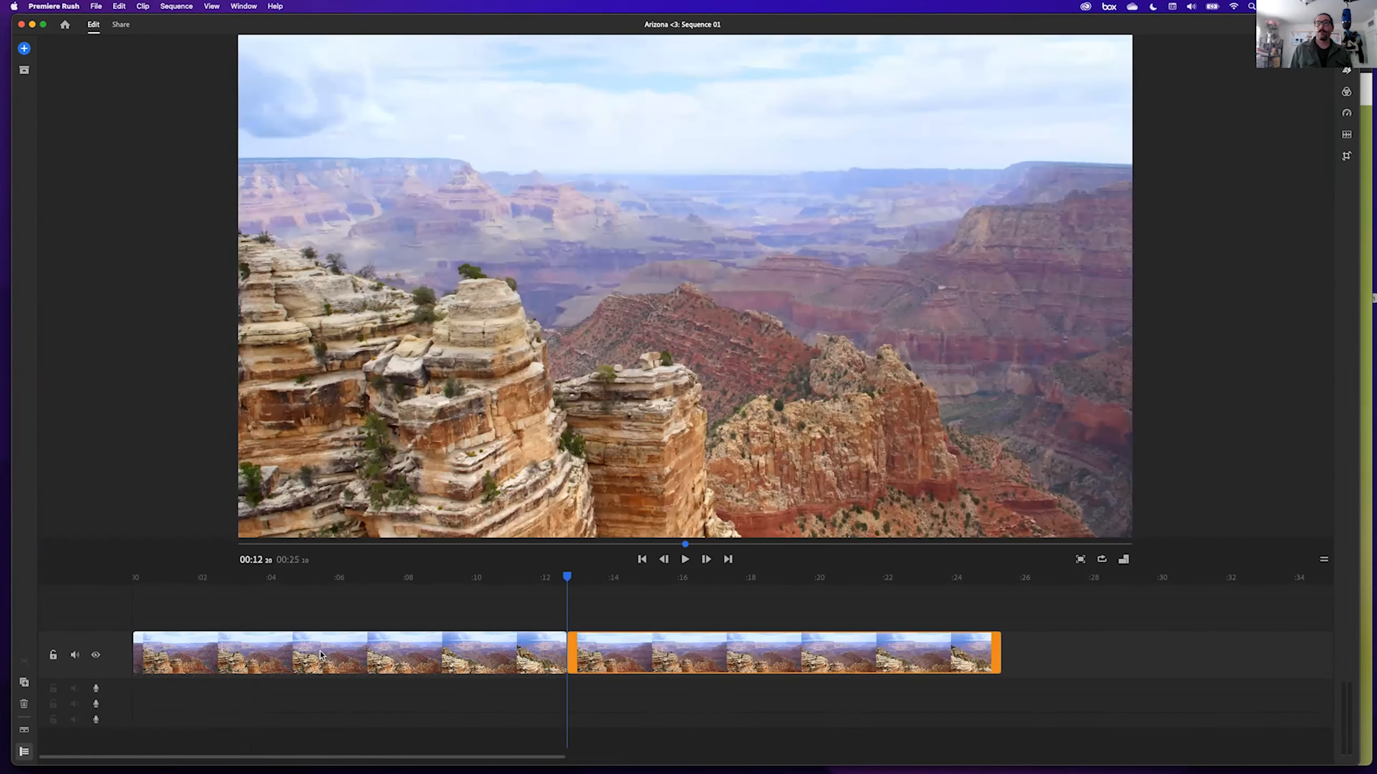
pyautogui.moveTo(618, 671); pyautogui.dragTo(353, 675)
pyautogui.click(211, 660)
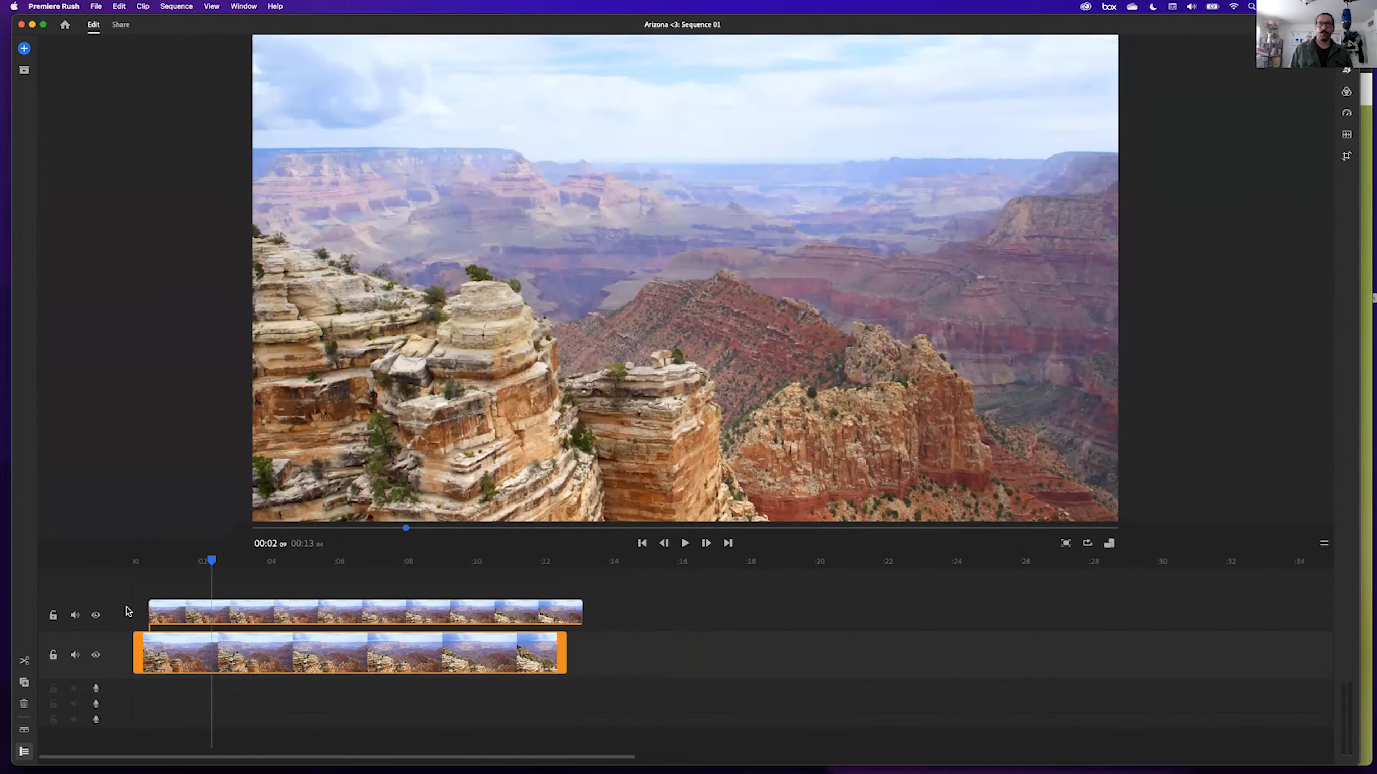
# Lock the upper video track, try to move the canyon clip on the lower track, and unlock the upper track.
pyautogui.click(53, 616)
pyautogui.moveTo(228, 667)
pyautogui.mouseDown()
pyautogui.moveTo(385, 678)
pyautogui.moveTo(191, 677)
pyautogui.moveTo(349, 688)
pyautogui.moveTo(201, 684)
pyautogui.mouseUp()
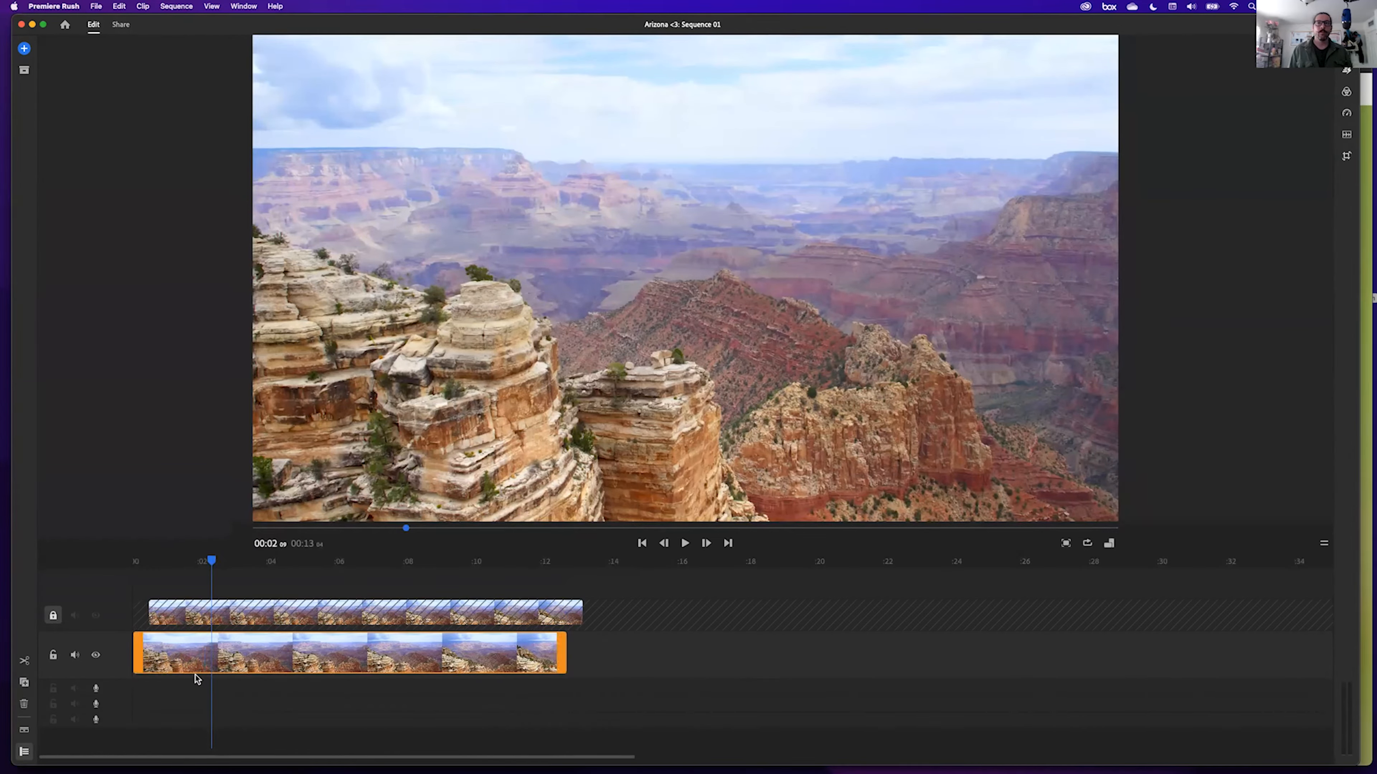
pyautogui.click(53, 616)
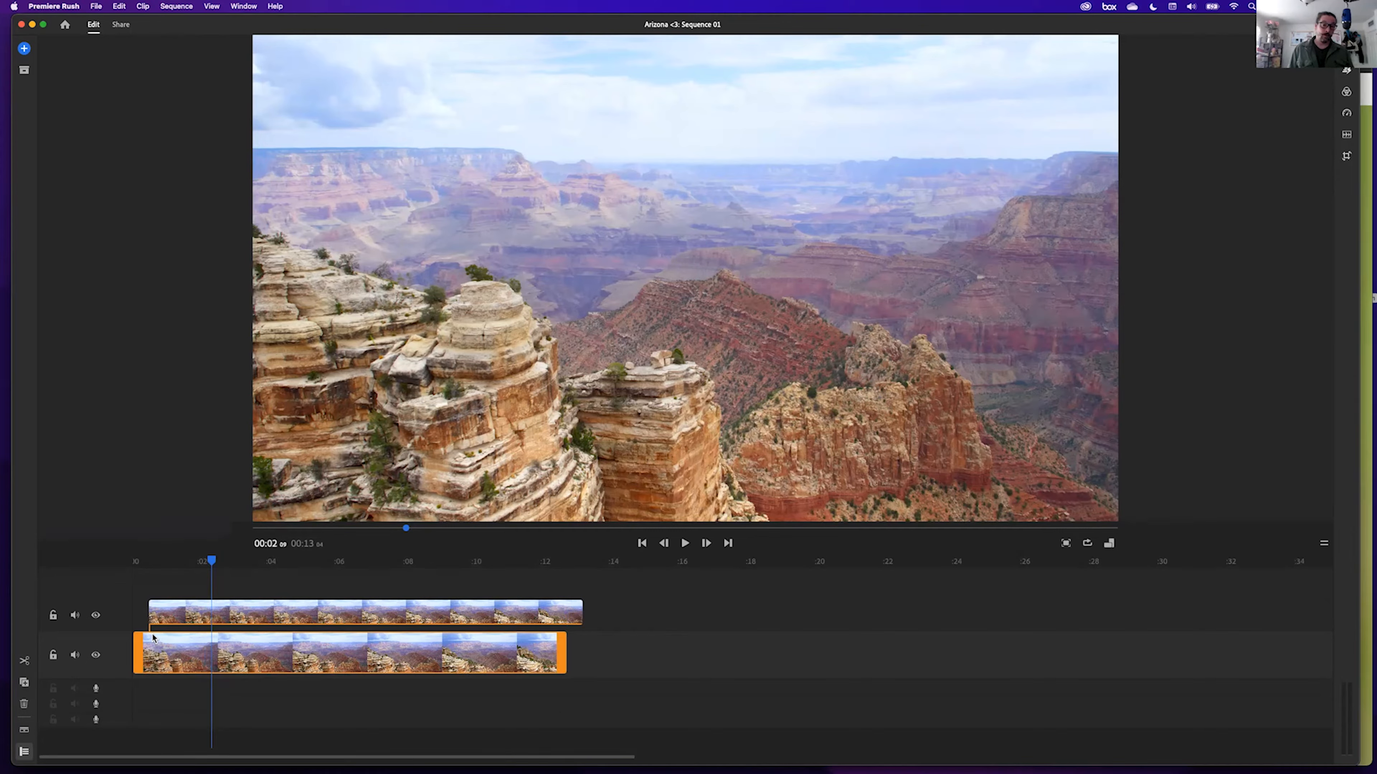
# Shift the upper canyon clip slightly later and delete that copy from the timeline.
pyautogui.moveTo(213, 622)
pyautogui.mouseDown()
pyautogui.moveTo(283, 620)
pyautogui.moveTo(219, 620)
pyautogui.mouseUp()
pyautogui.moveTo(235, 653)
pyautogui.mouseDown()
pyautogui.moveTo(310, 653)
pyautogui.moveTo(234, 653)
pyautogui.mouseUp()
pyautogui.click(225, 615)
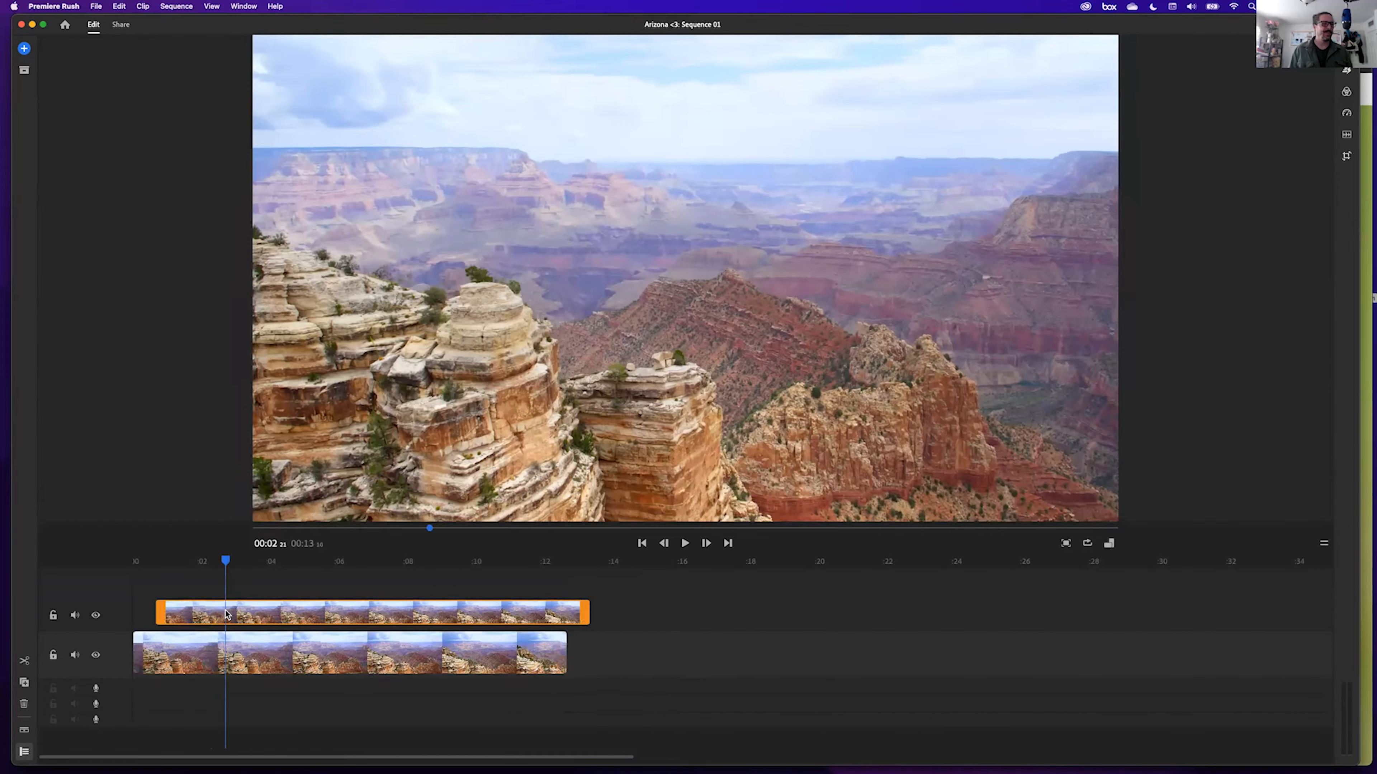
pyautogui.press('Delete')
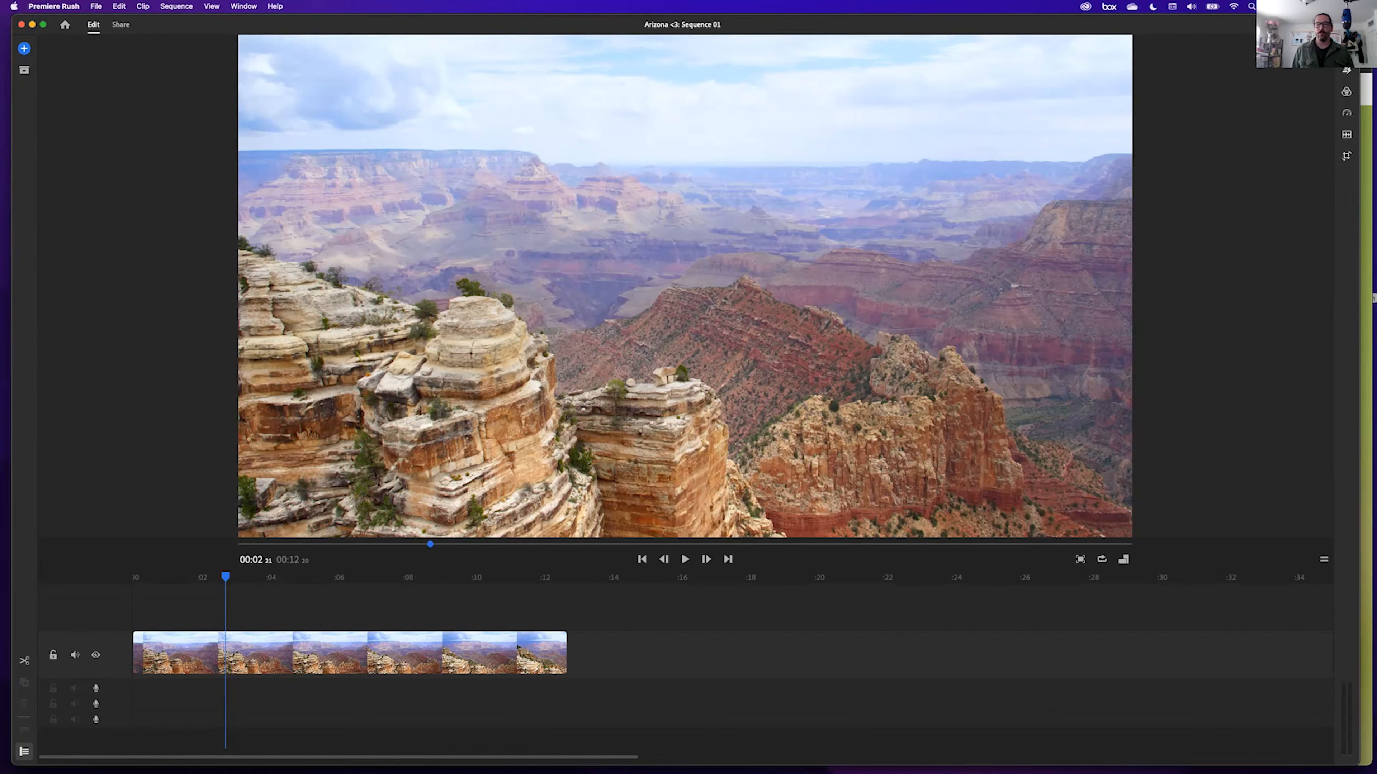
# Switch to Finder, add Sedona, Arizona.jpeg after the canyon clip on the timeline, and delete the image from the timeline.
pyautogui.press('super+Tab')
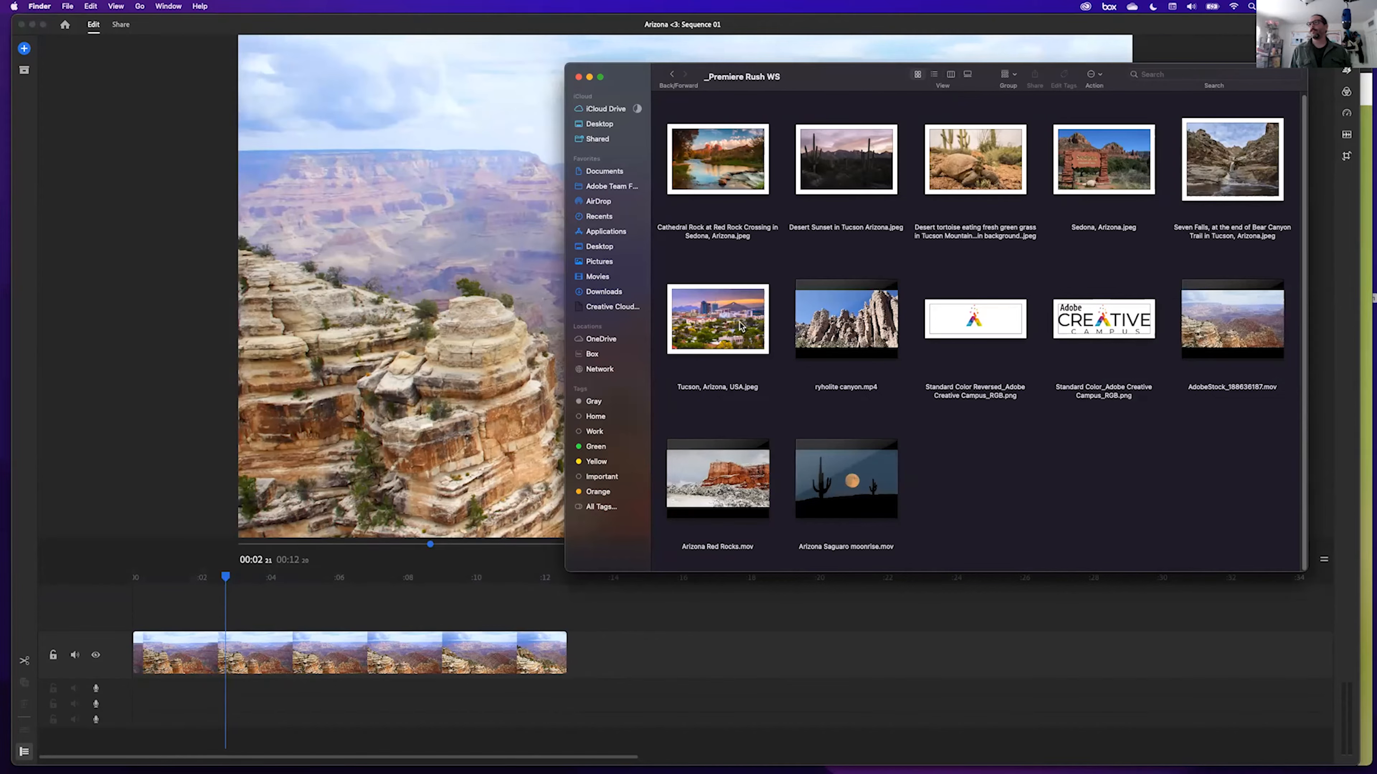
pyautogui.moveTo(1104, 142); pyautogui.dragTo(573, 664)
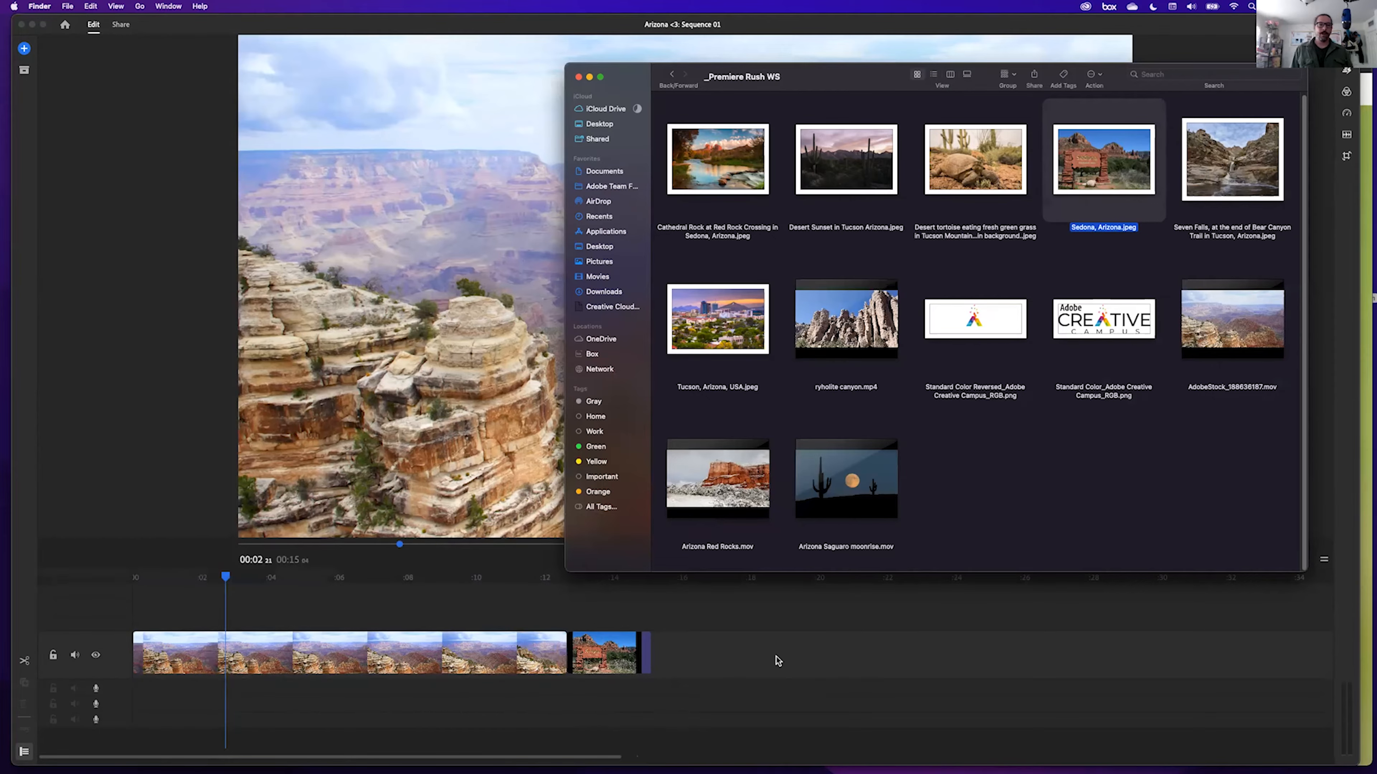
pyautogui.click(755, 644)
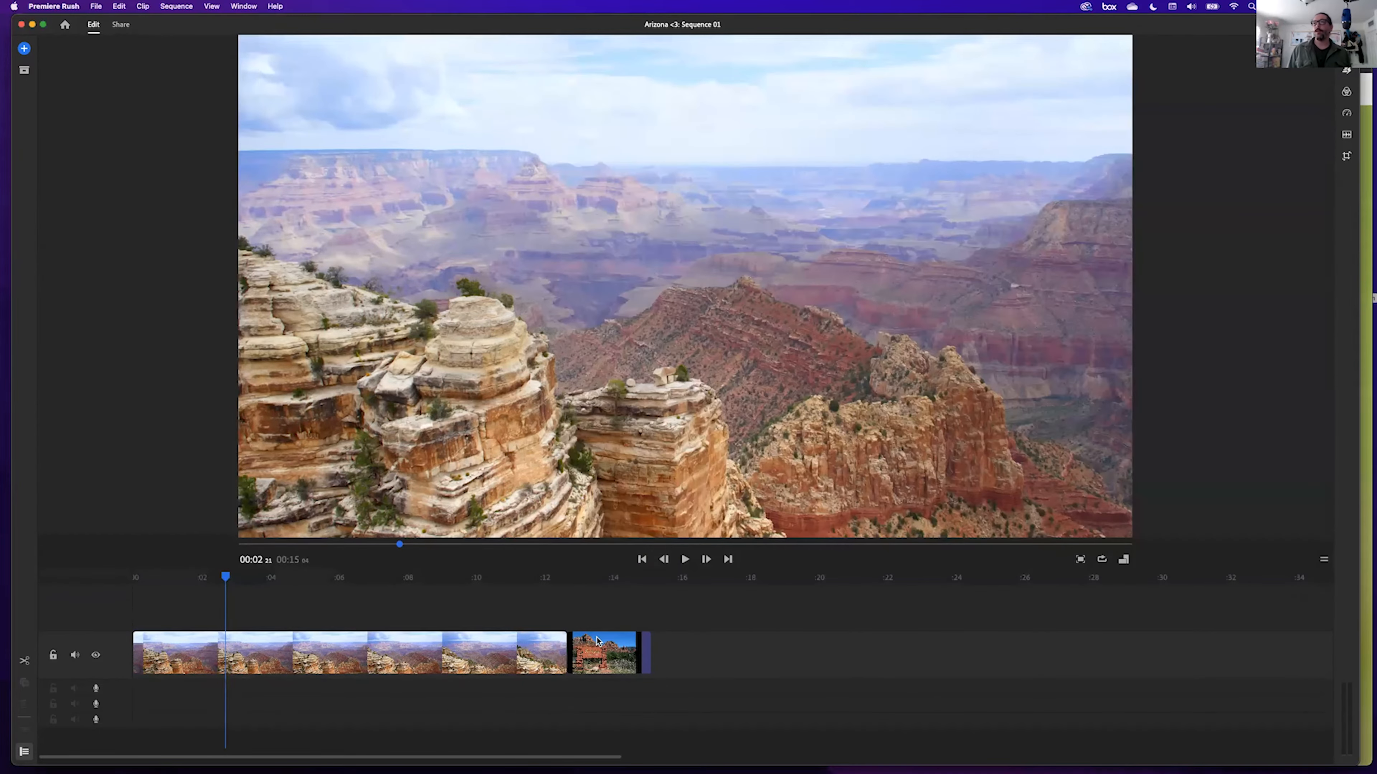
pyautogui.click(590, 648)
pyautogui.press('Delete')
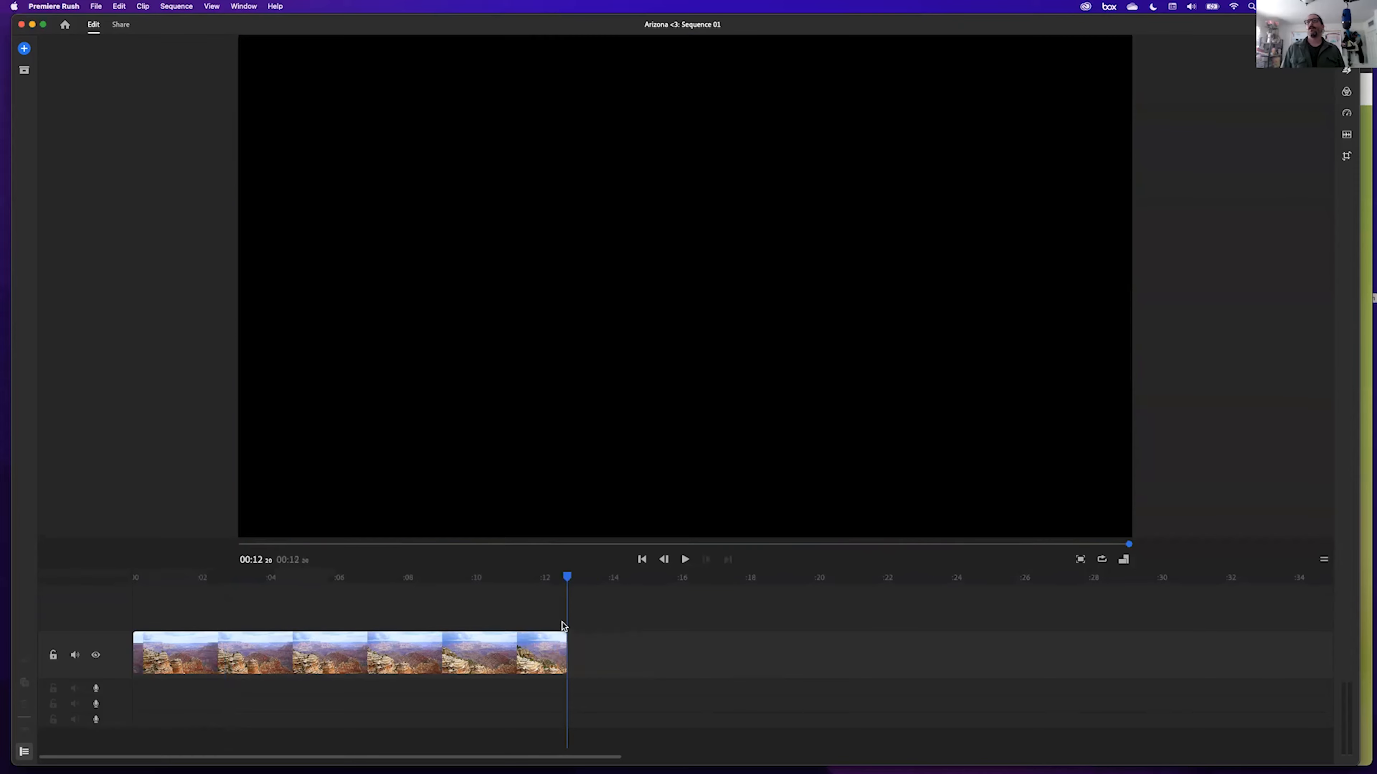
# Browse your media to the _Premiere Rush WS folder and select the Sedona, Arizona image for adding.
pyautogui.click(24, 48)
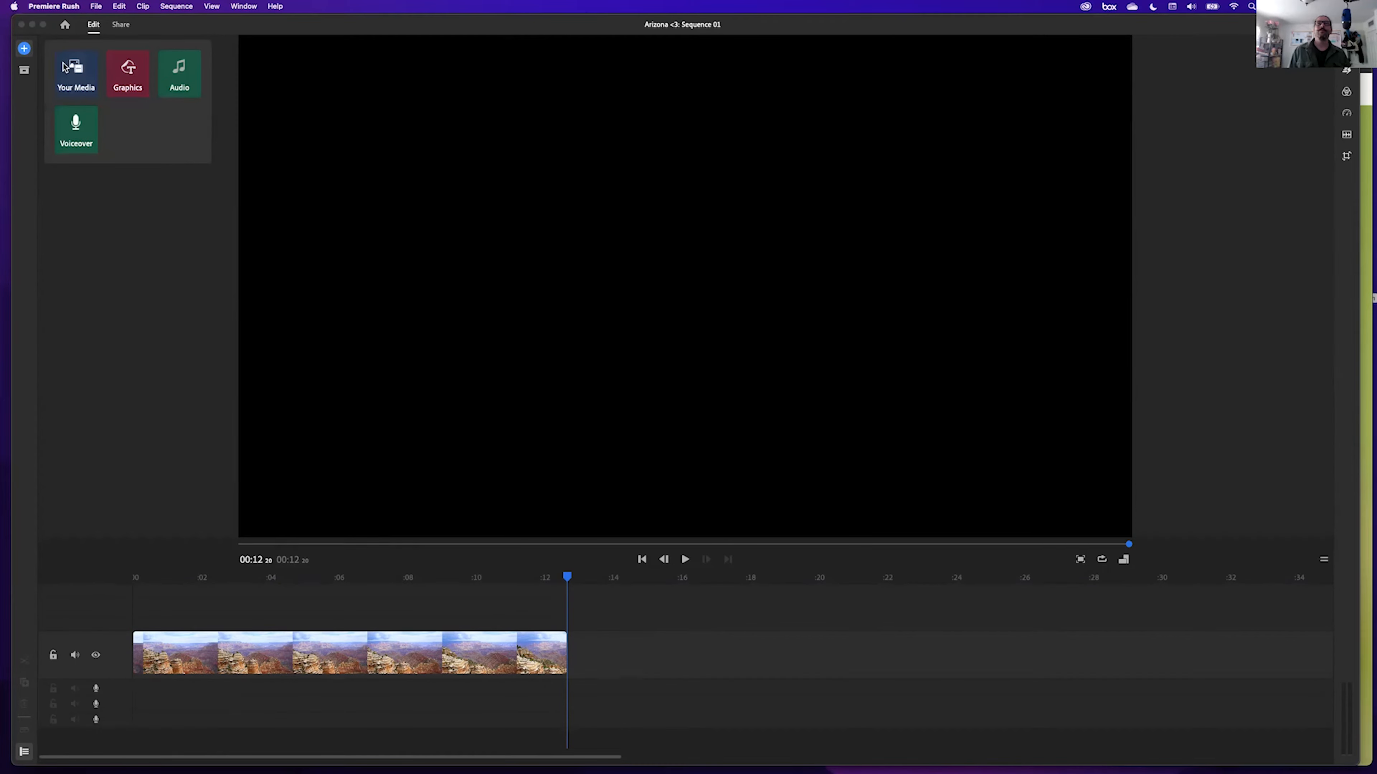
pyautogui.click(71, 78)
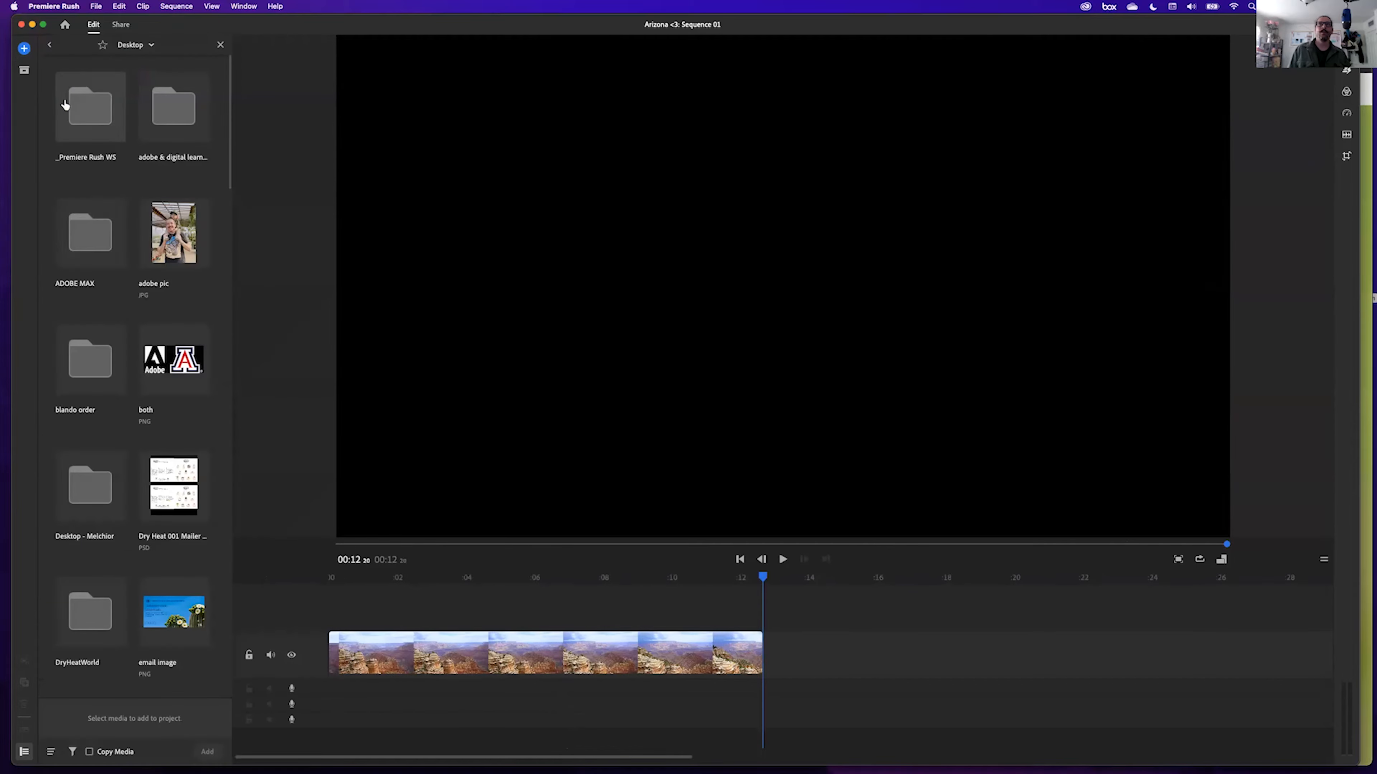
pyautogui.click(93, 115)
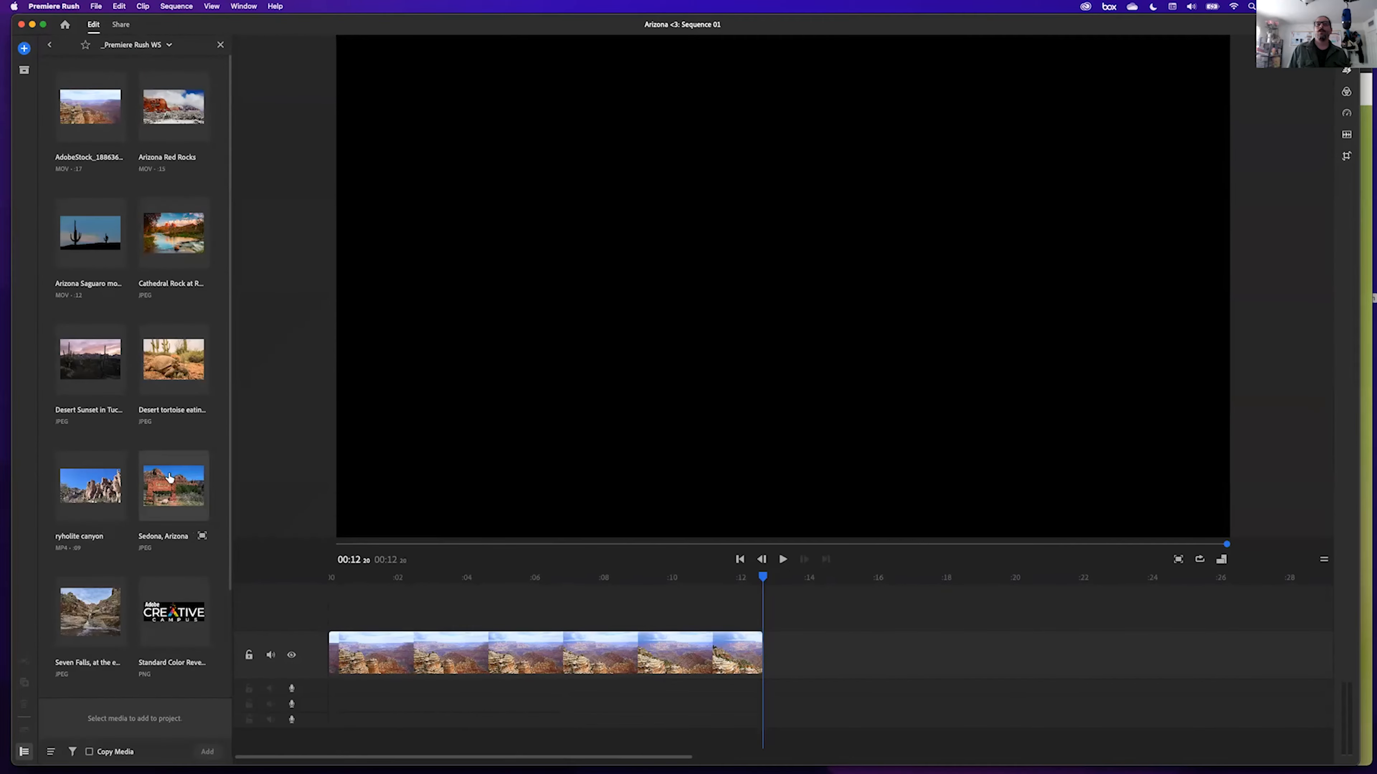
pyautogui.click(155, 492)
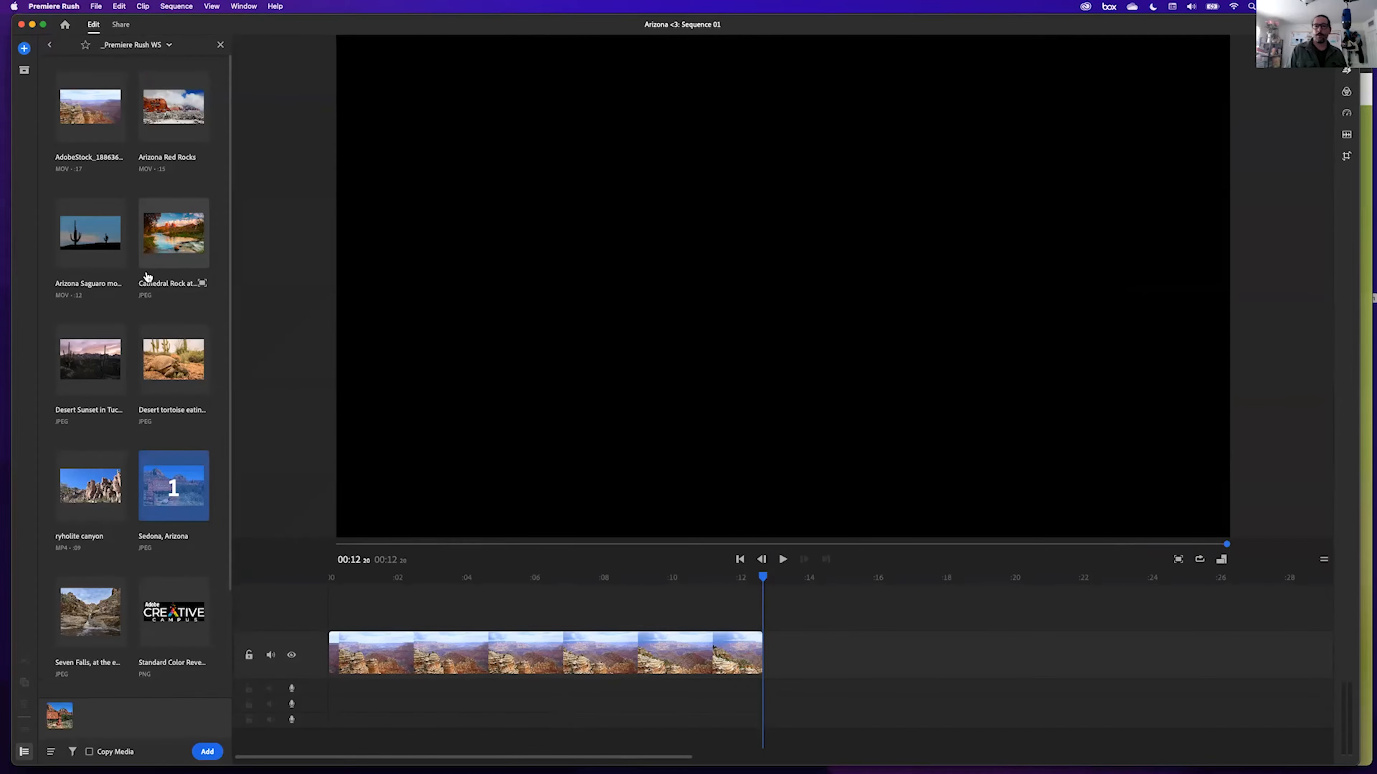
# Switch to the _Premiere Rush WS folder in Finder and preview Arizona Saguaro moonrise.mov.
pyautogui.press('super+Tab')
pyautogui.moveTo(638, 79); pyautogui.dragTo(277, 136)
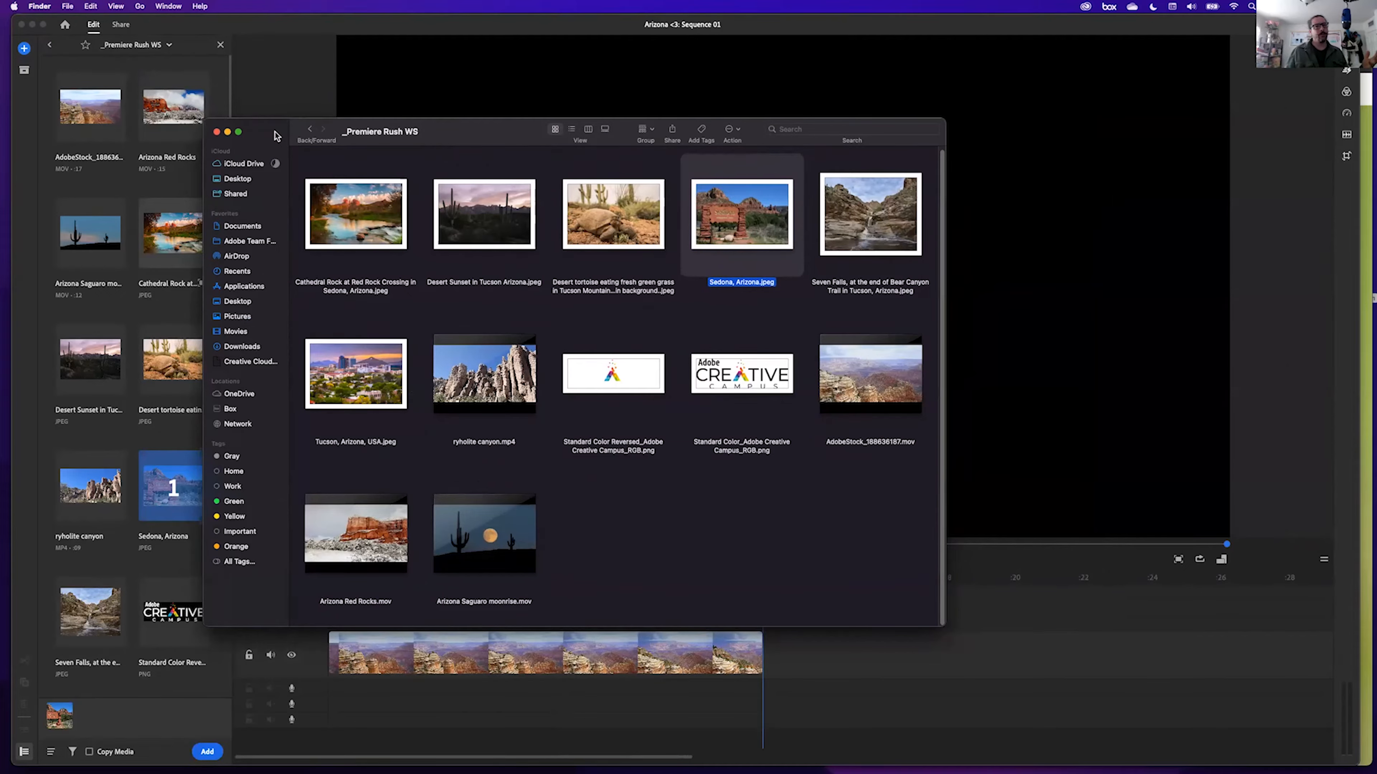
pyautogui.moveTo(920, 371)
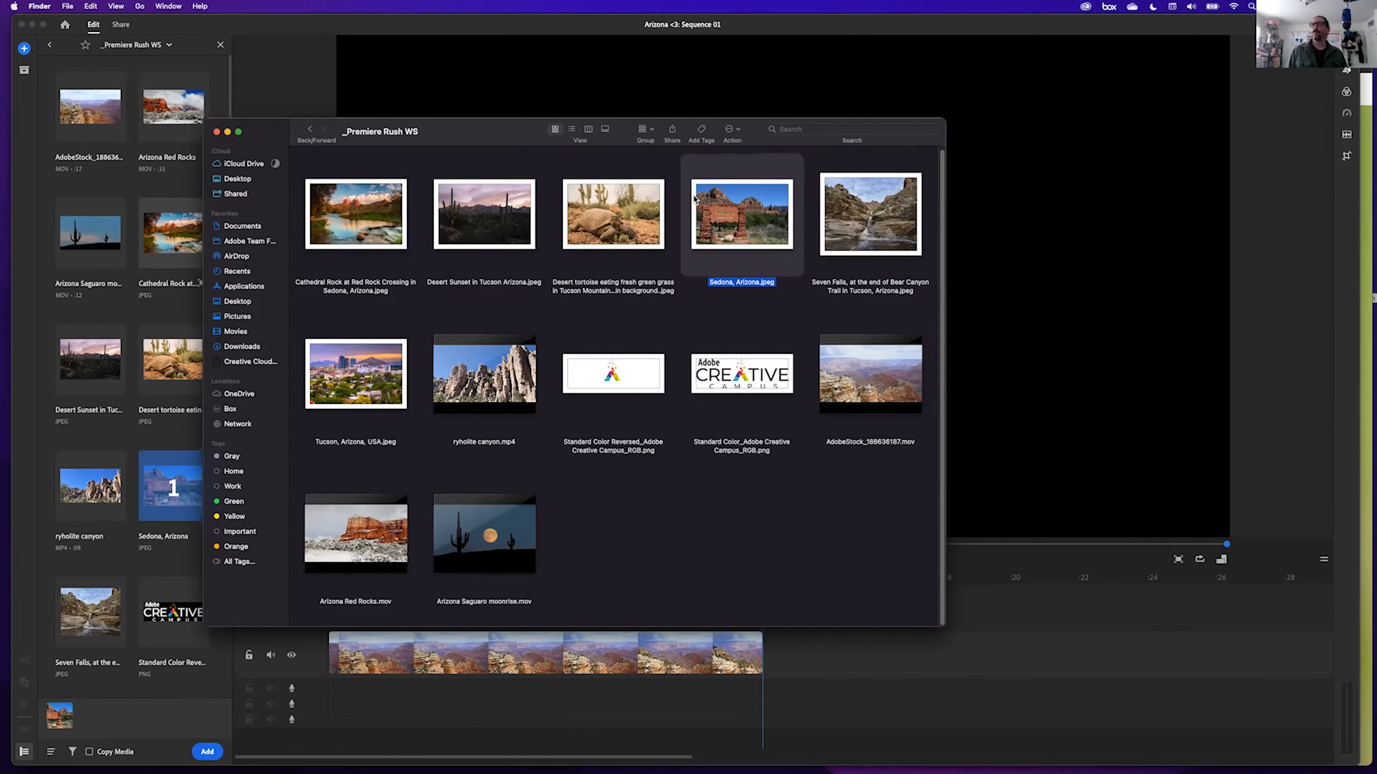
pyautogui.moveTo(367, 519)
pyautogui.moveTo(477, 540)
pyautogui.click(454, 558)
pyautogui.press('space')
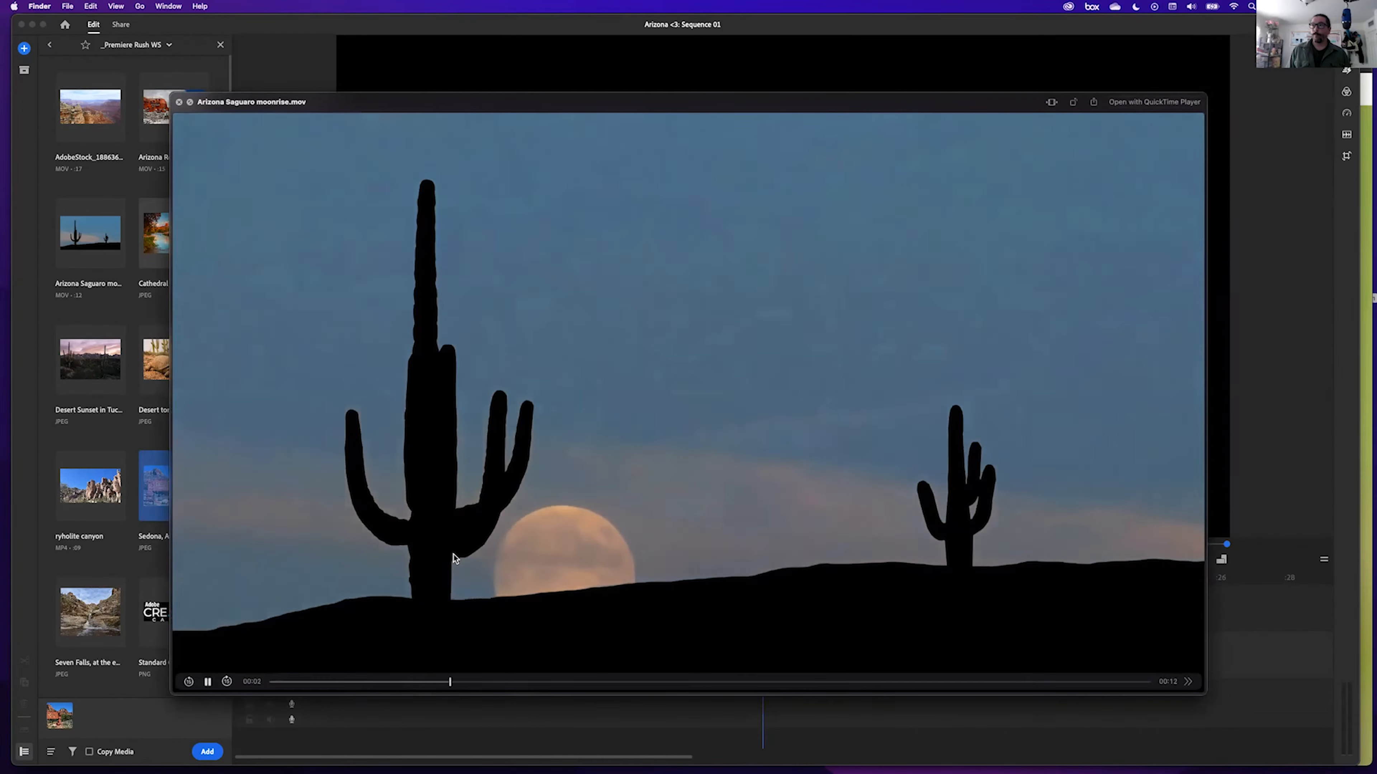
pyautogui.press('space')
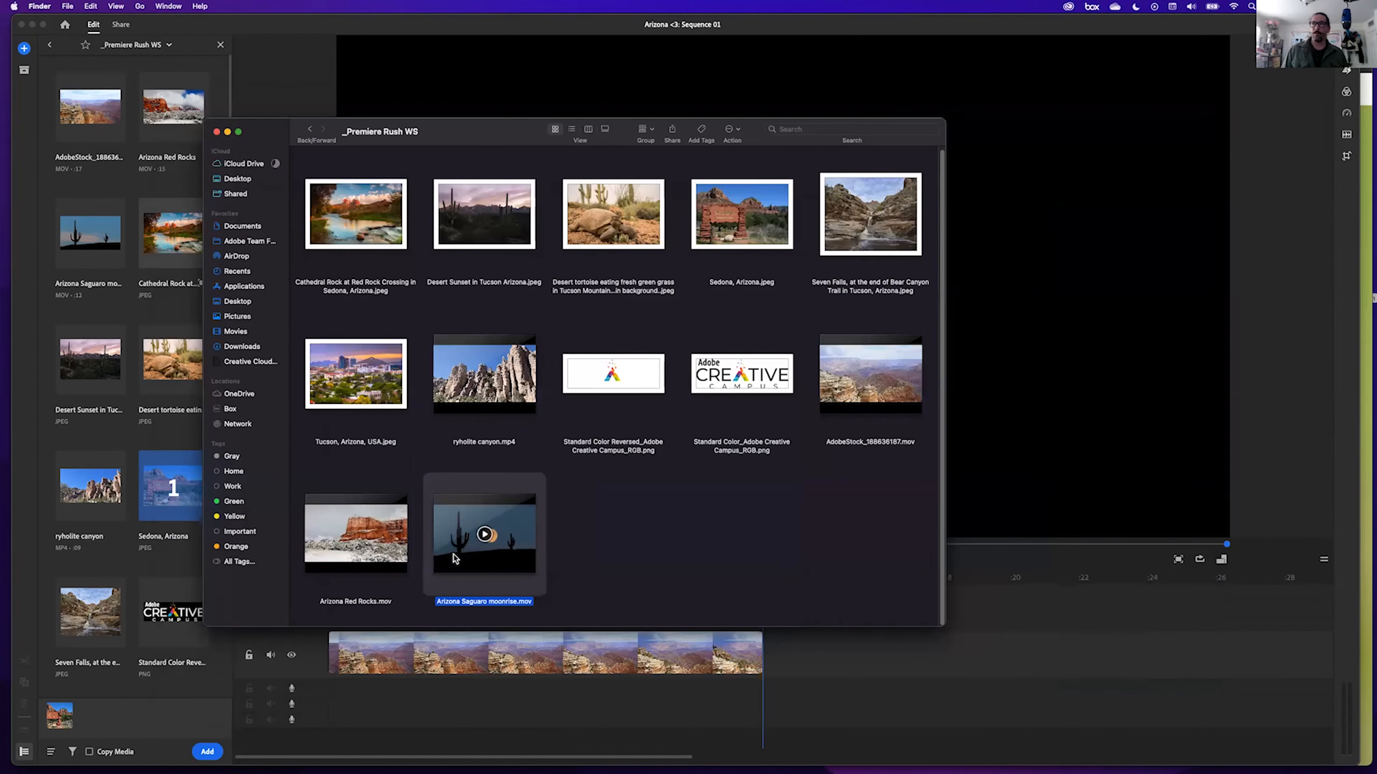
# Preview the Standard Color Reversed_Adobe Creative Campus_RGB.png logo file and close the preview.
pyautogui.click(610, 363)
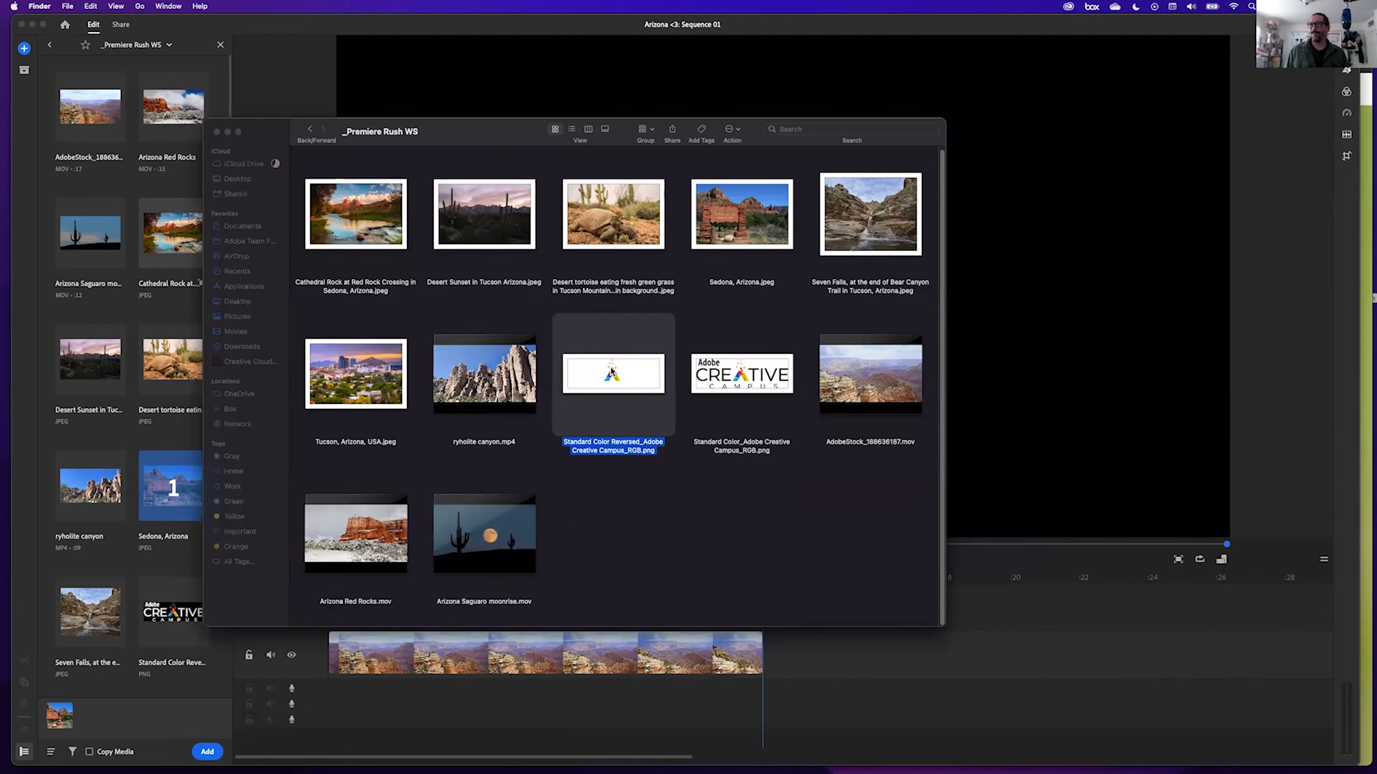
pyautogui.press('space')
pyautogui.press('space')
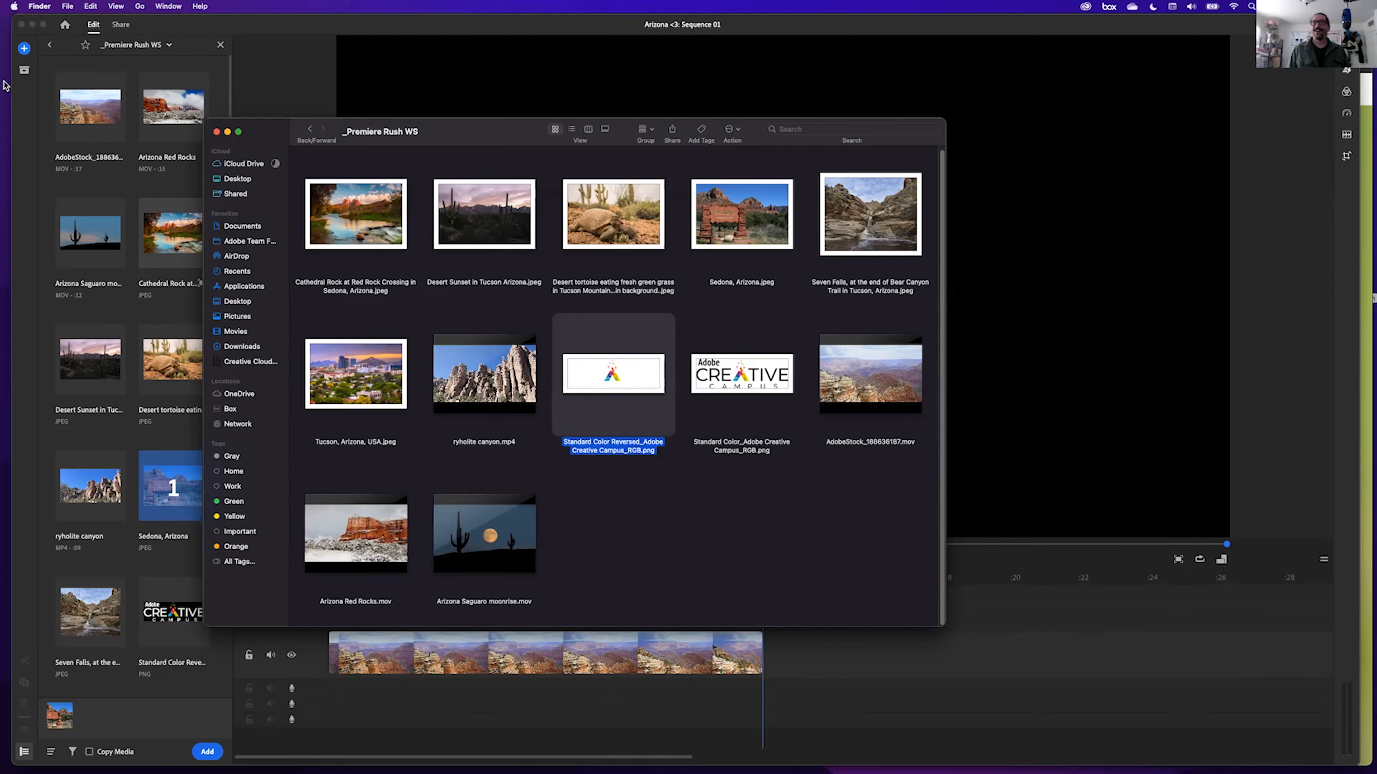
# Return to Premiere Rush and also select Arizona Red Rocks, Cathedral Rock and ryholite canyon, in that order, for adding.
pyautogui.click(263, 43)
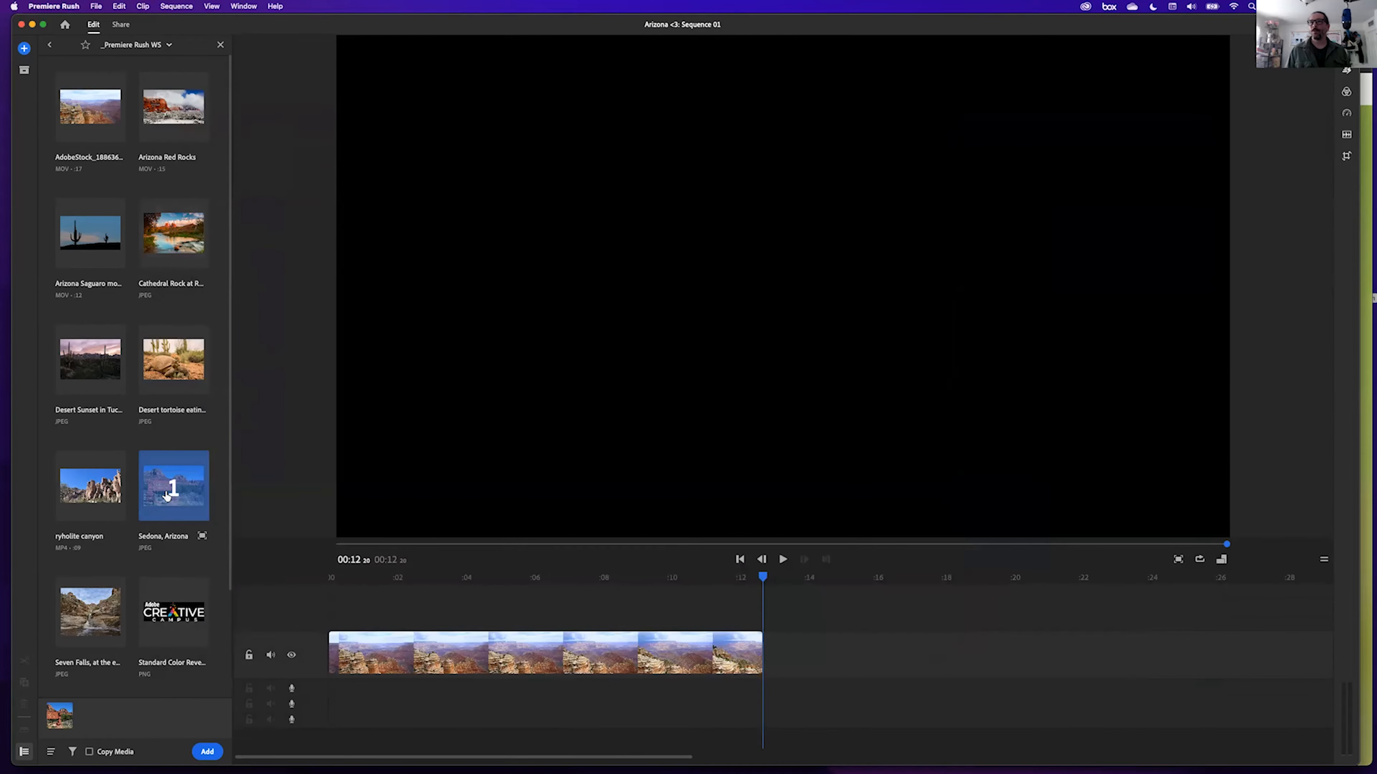
pyautogui.click(171, 113)
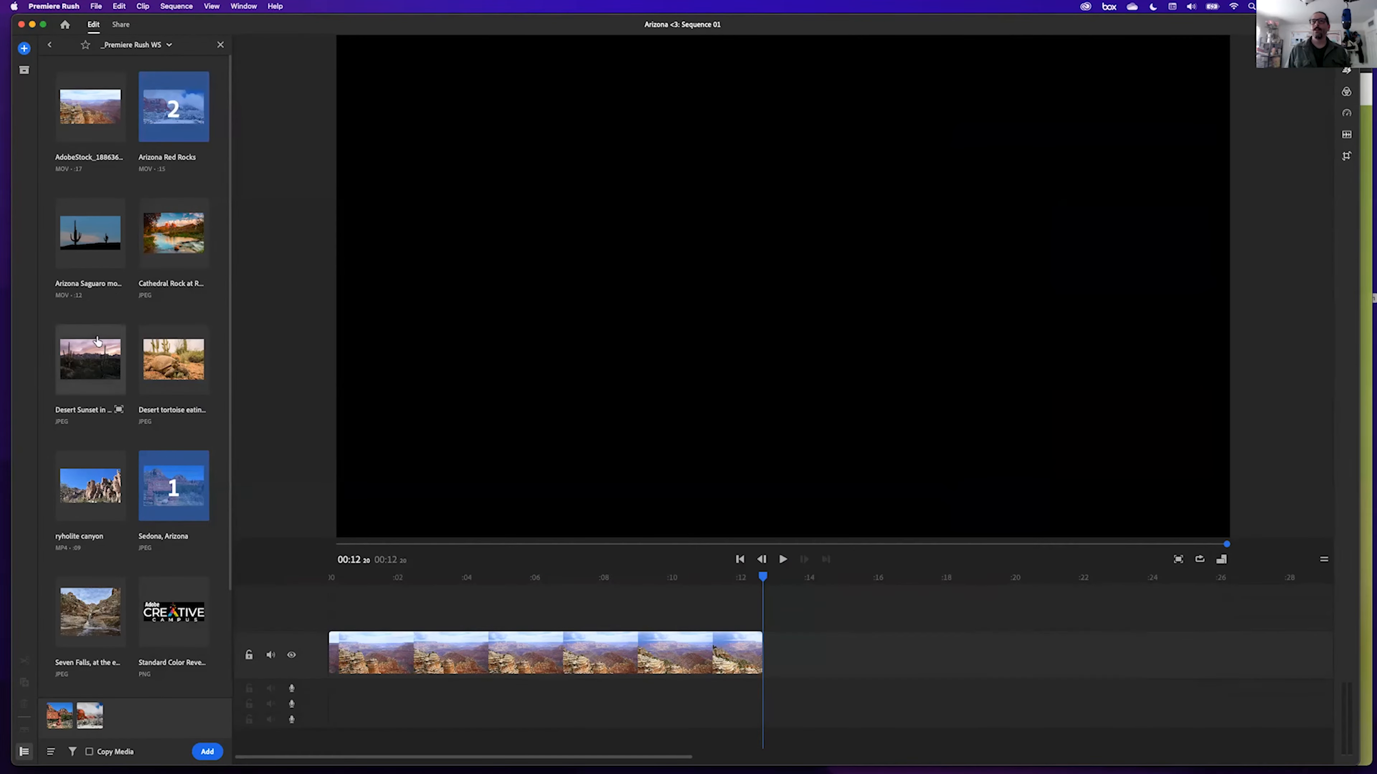
pyautogui.scroll(-2, 122, 488)
pyautogui.scroll(2, 118, 423)
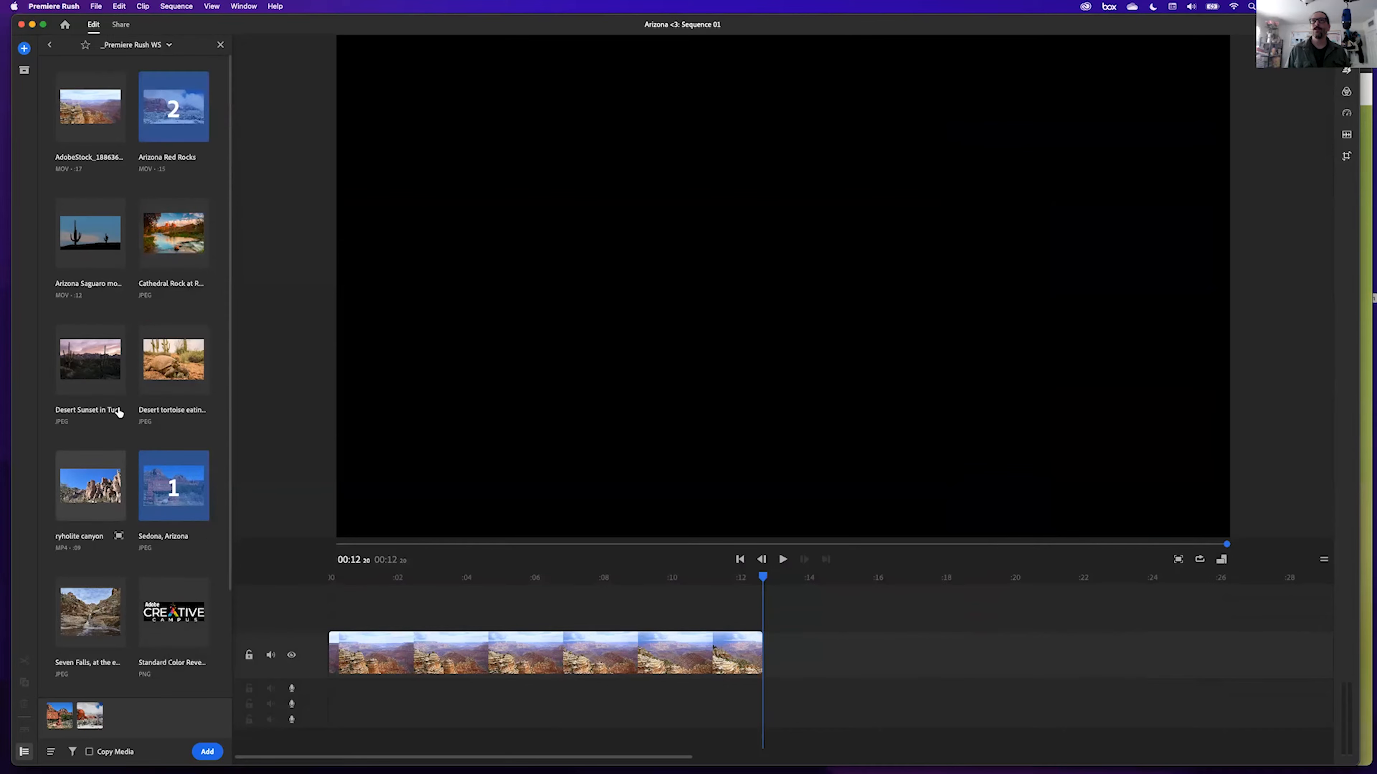
pyautogui.click(161, 264)
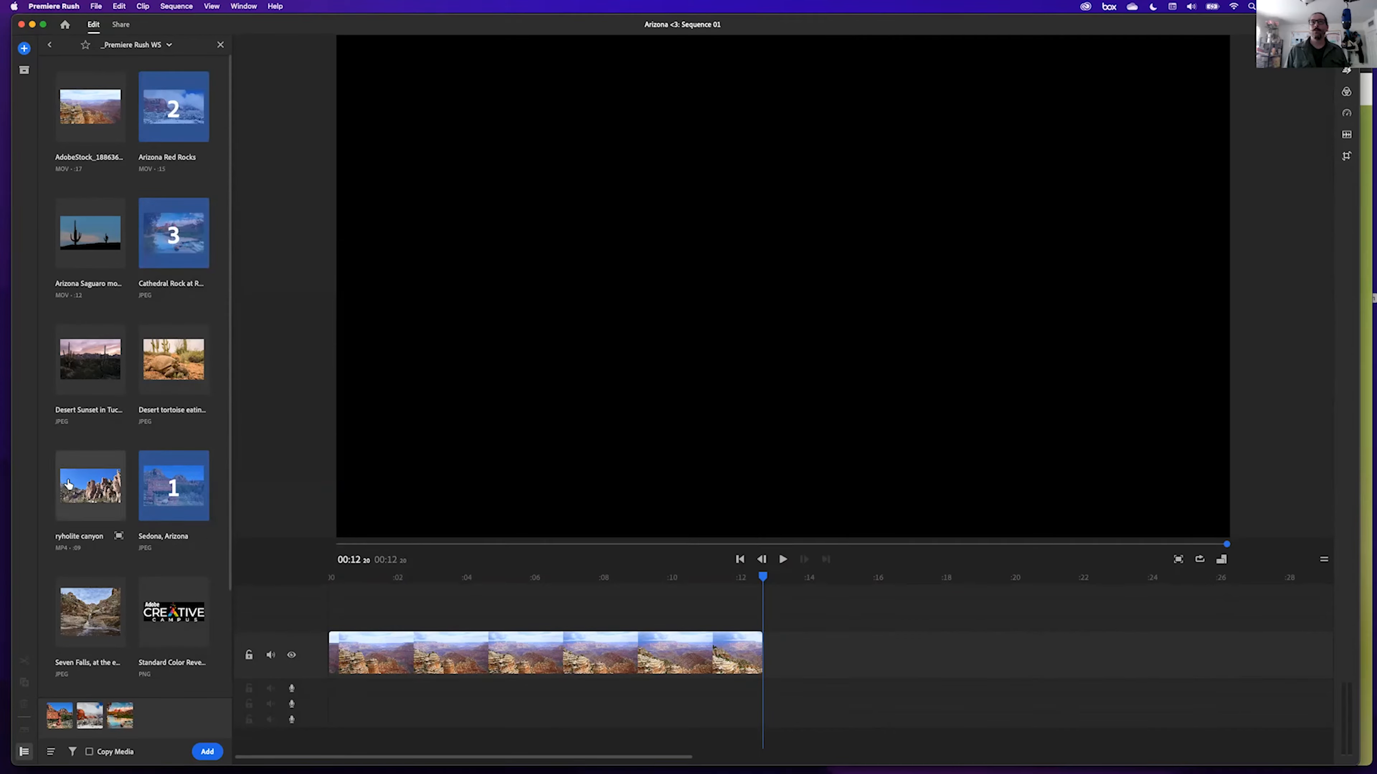
pyautogui.click(81, 492)
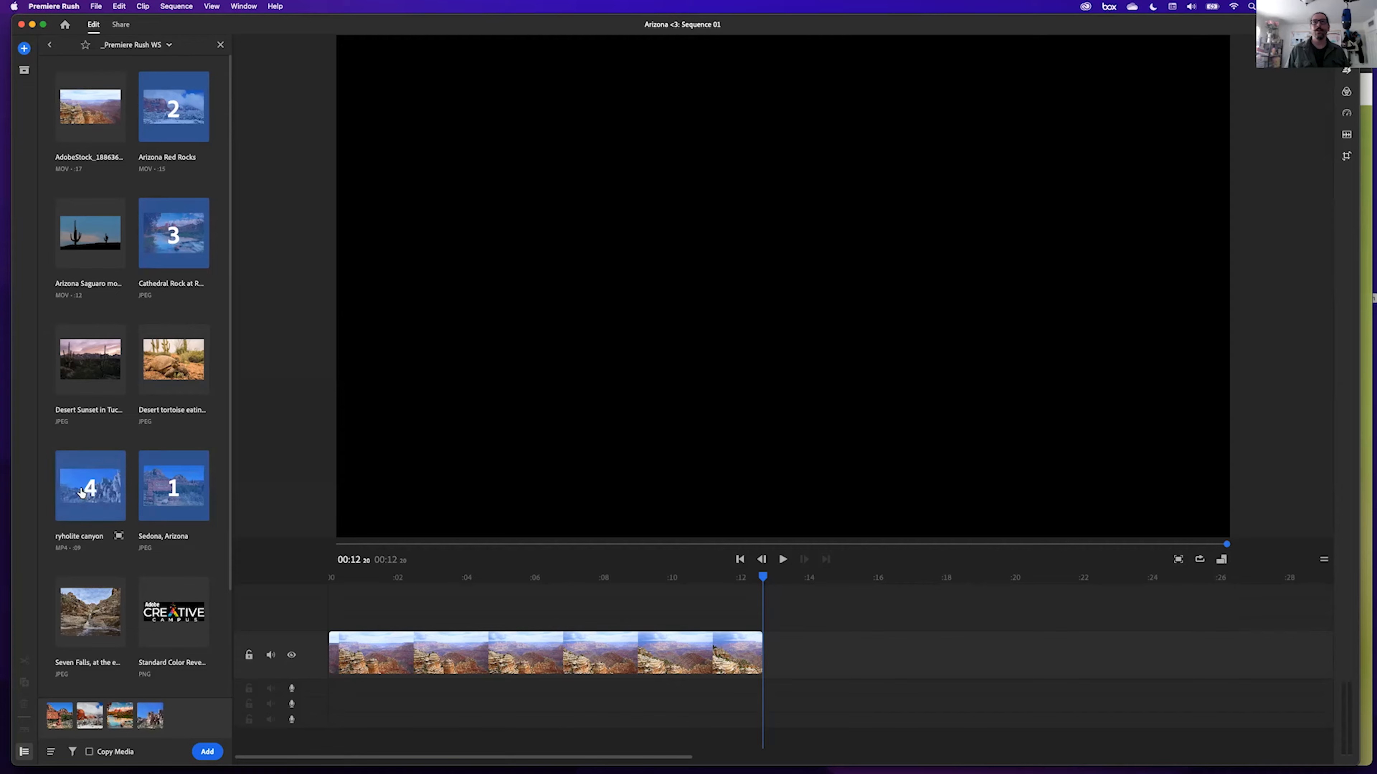
pyautogui.scroll(-2, 130, 325)
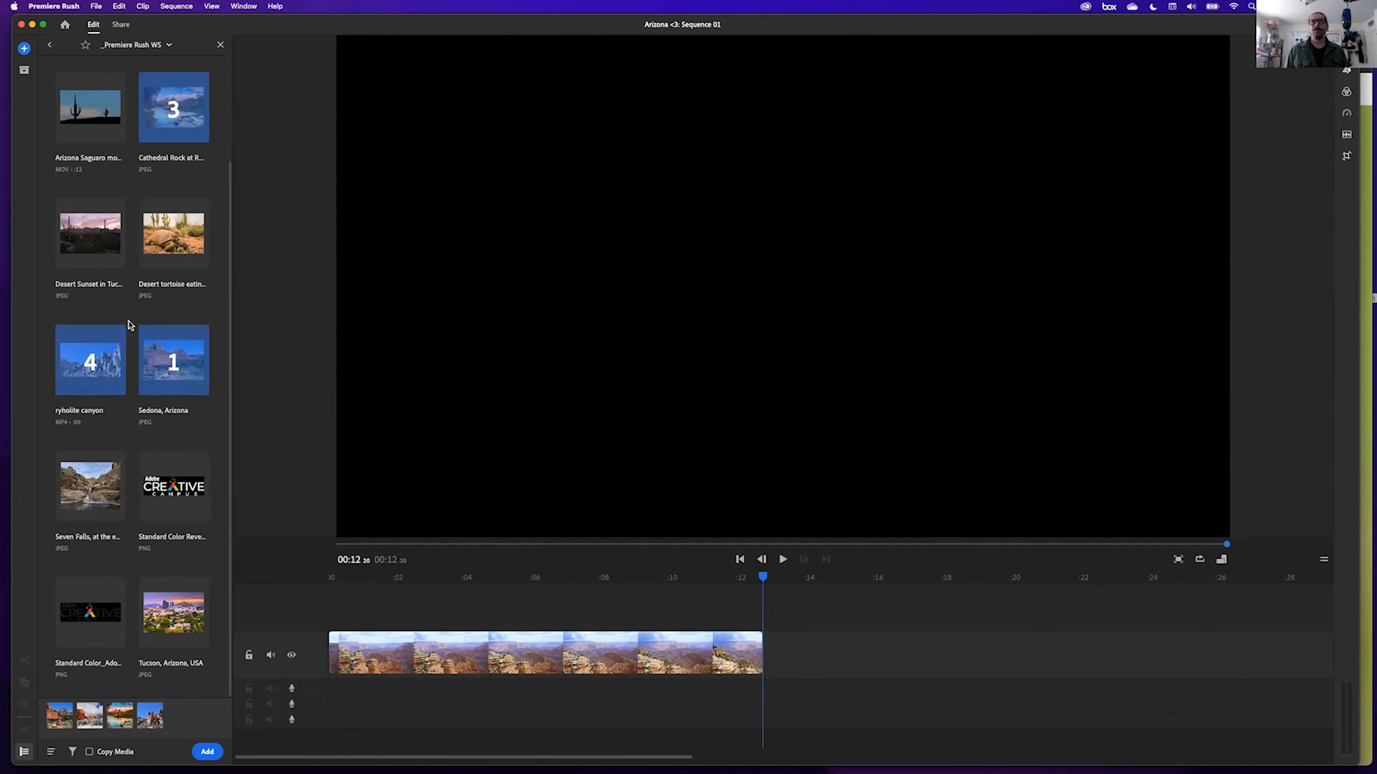
# Select Desert Sunset, Seven Falls, Desert tortoise and Arizona Saguaro moonrise as well, and add all selected media to the timeline.
pyautogui.click(87, 238)
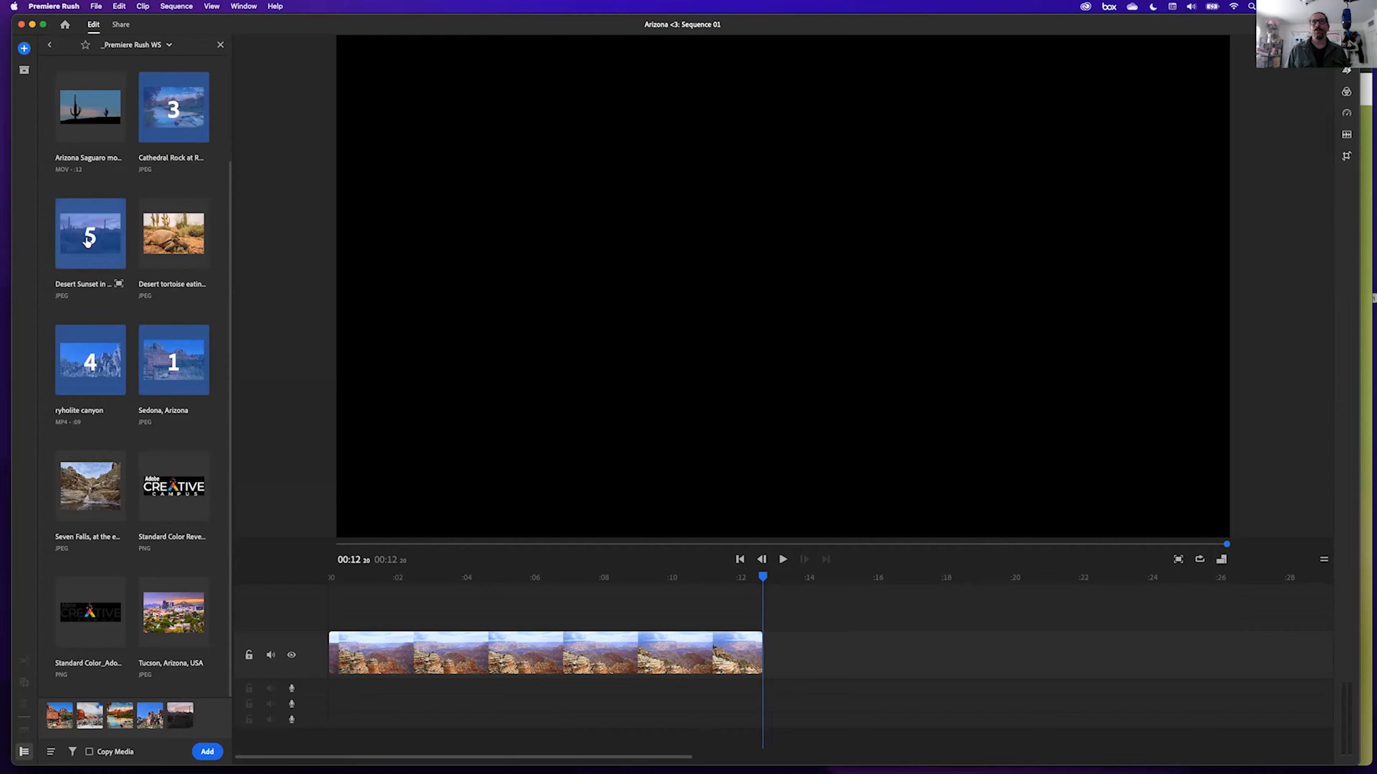
pyautogui.click(79, 491)
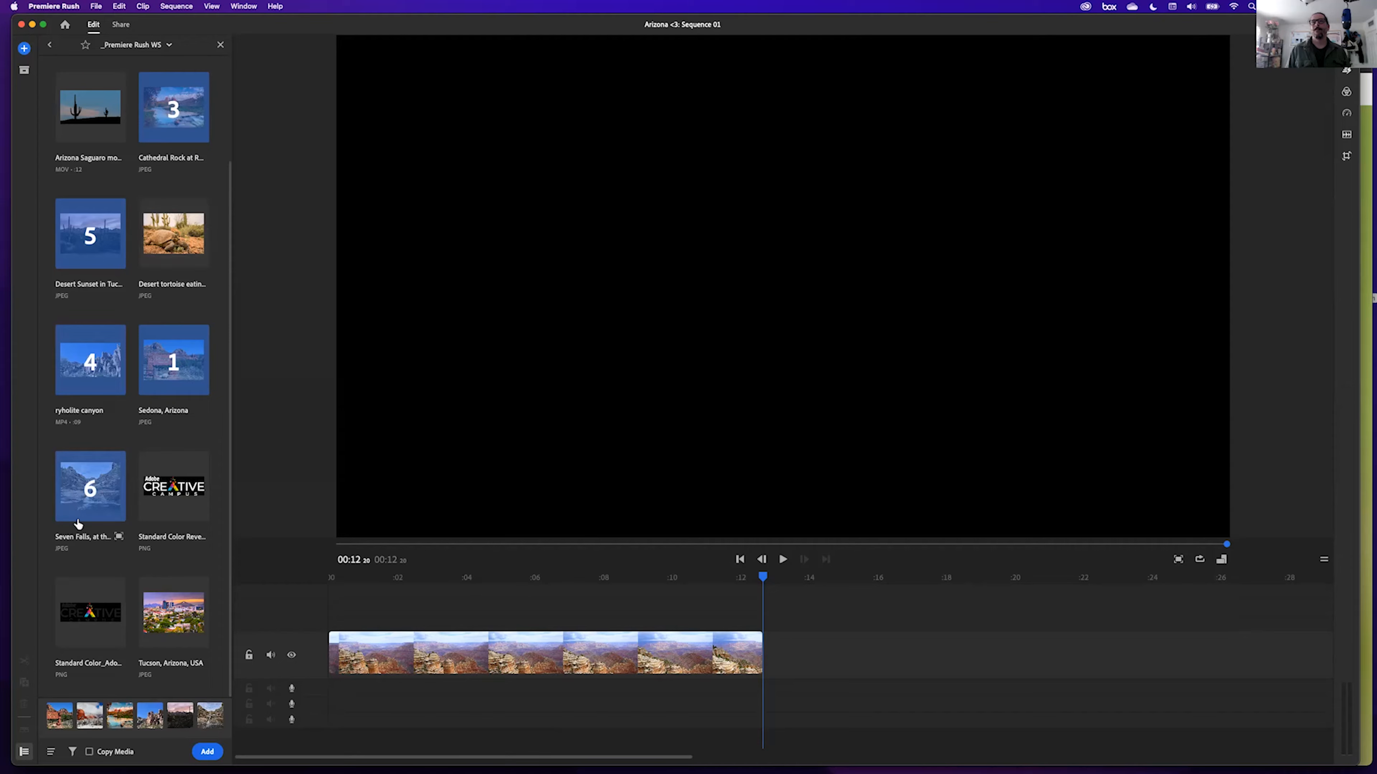
pyautogui.click(161, 250)
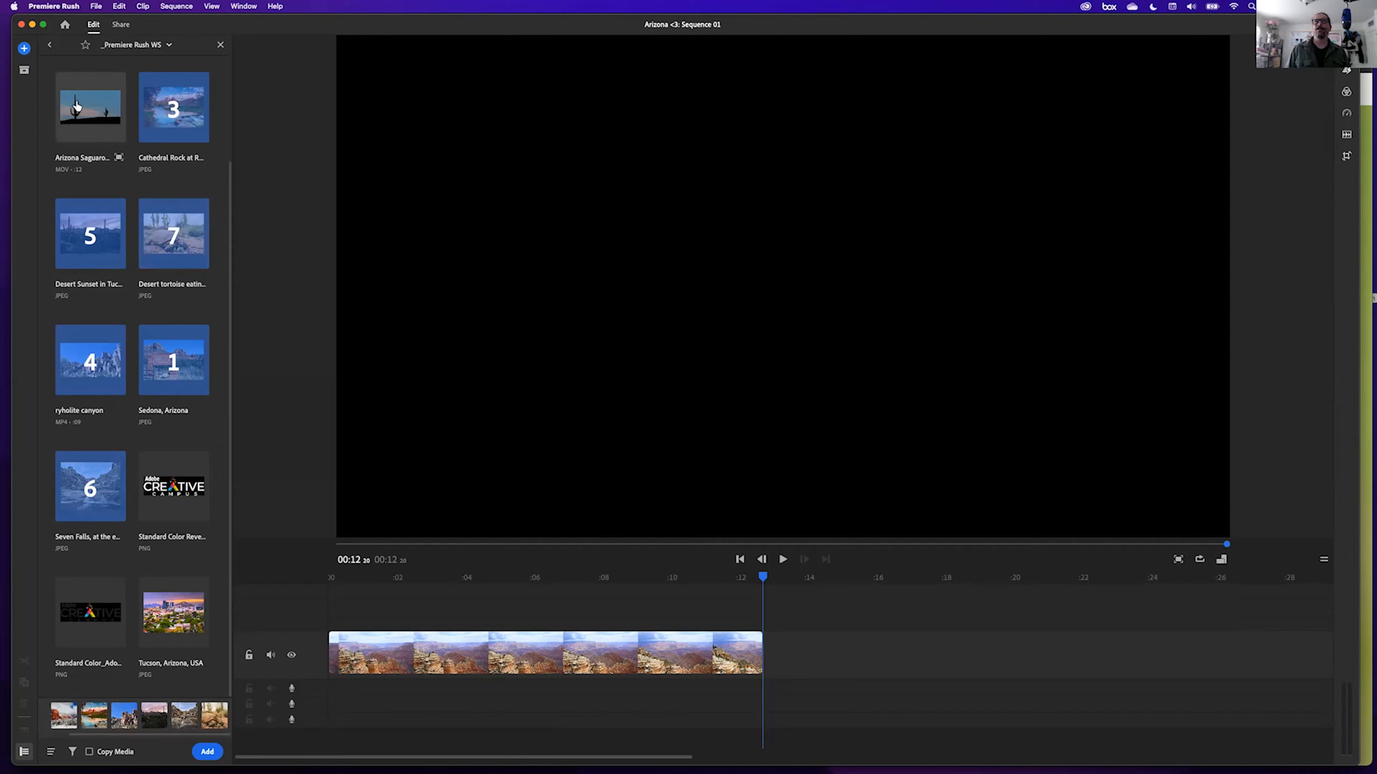
pyautogui.scroll(3, 166, 325)
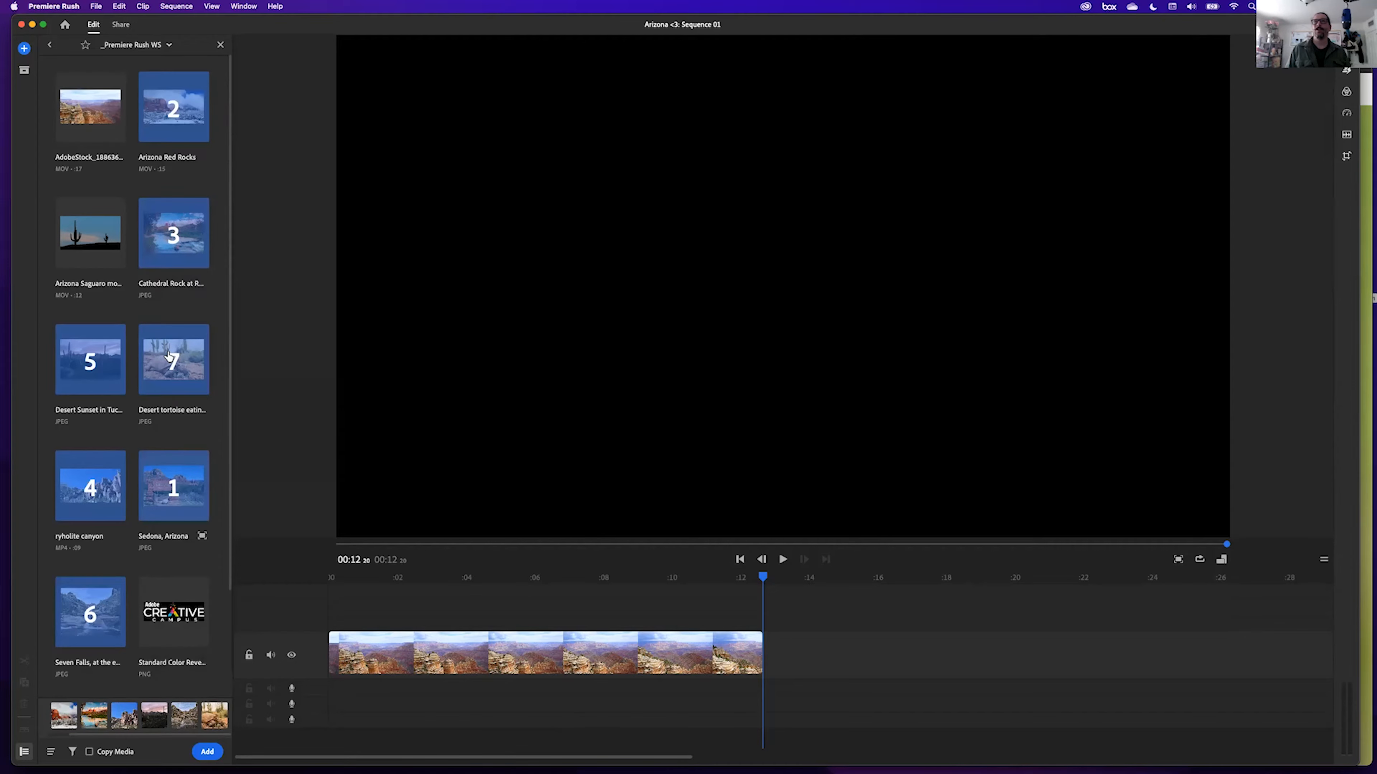
pyautogui.click(85, 241)
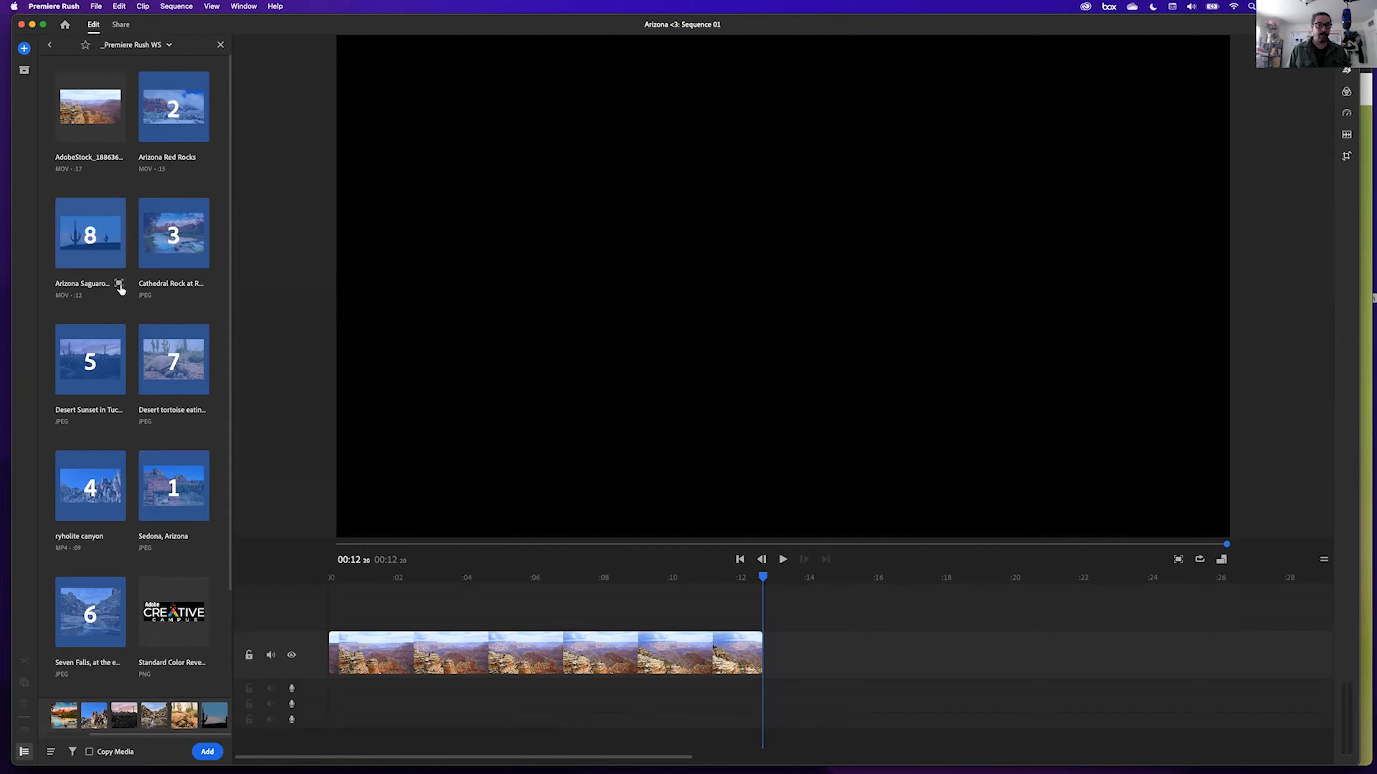
pyautogui.click(205, 753)
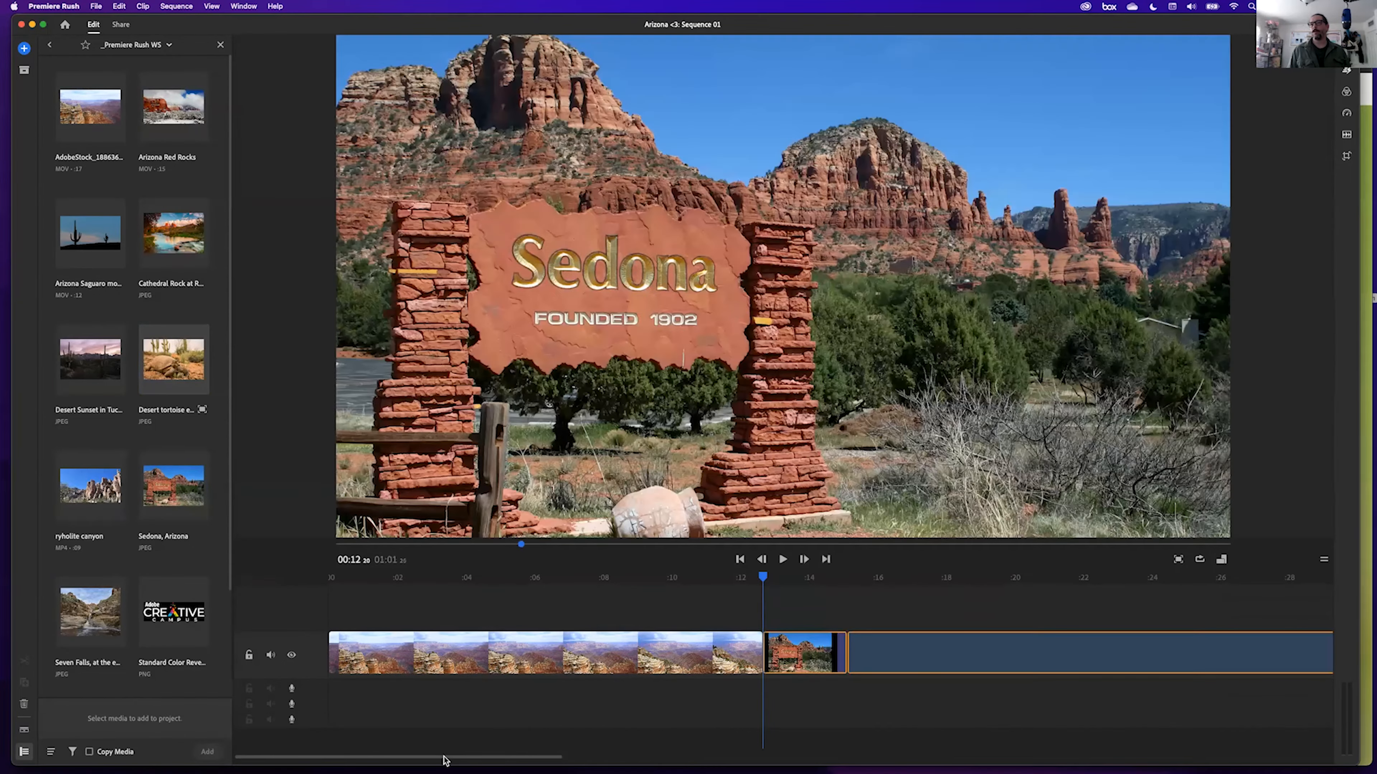
# Move the Sedona image onto a track above the main one so it overlaps the cut between the canyon and Red Rocks clips.
pyautogui.moveTo(426, 757); pyautogui.dragTo(802, 762)
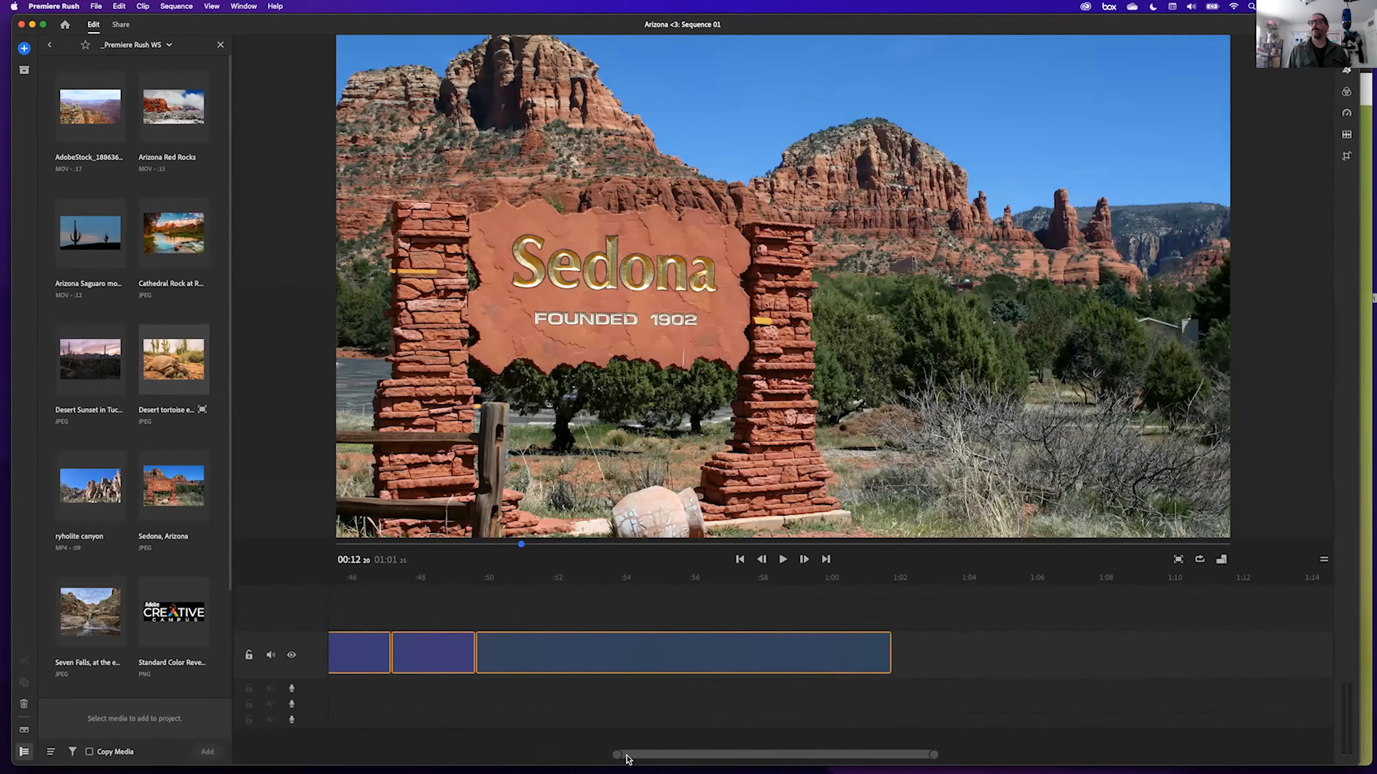
pyautogui.hscroll(-15, 579, 707)
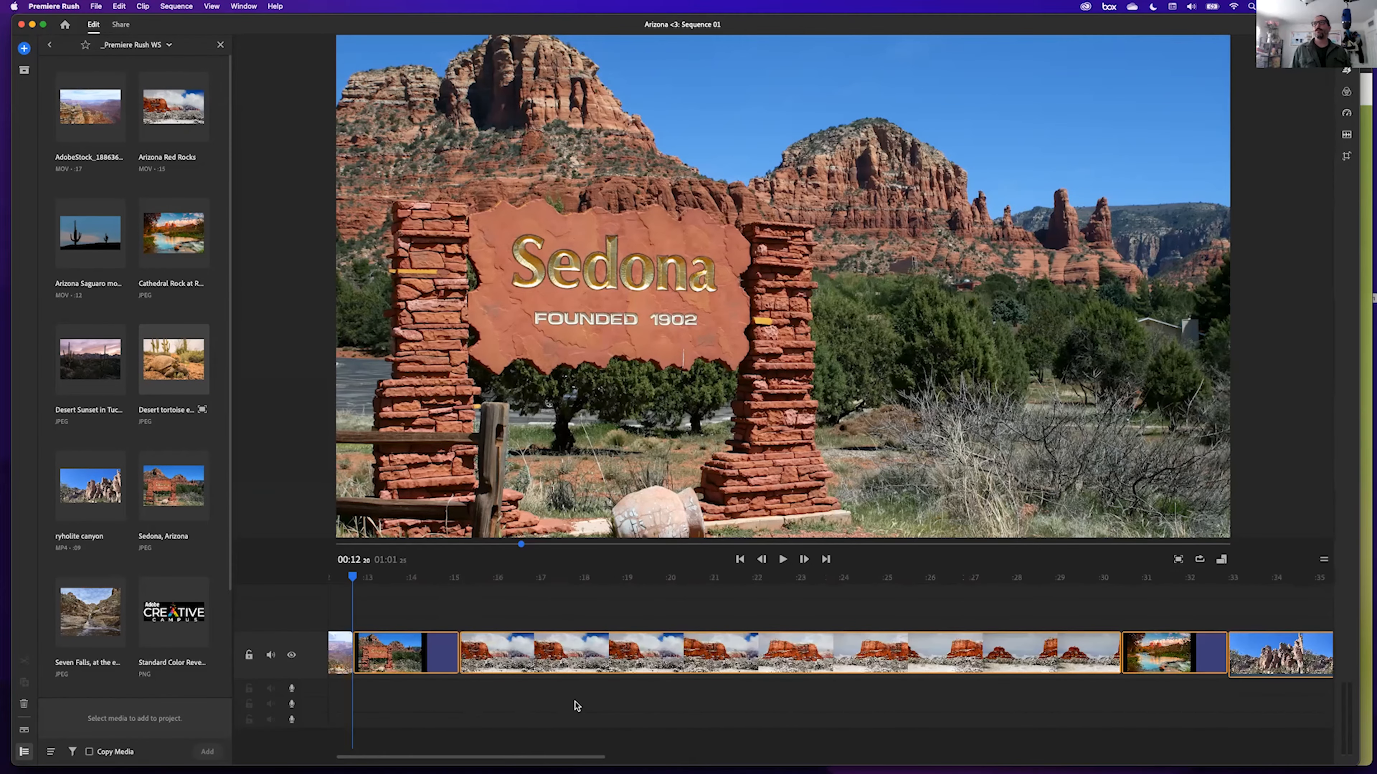
pyautogui.hscroll(-2, 388, 759)
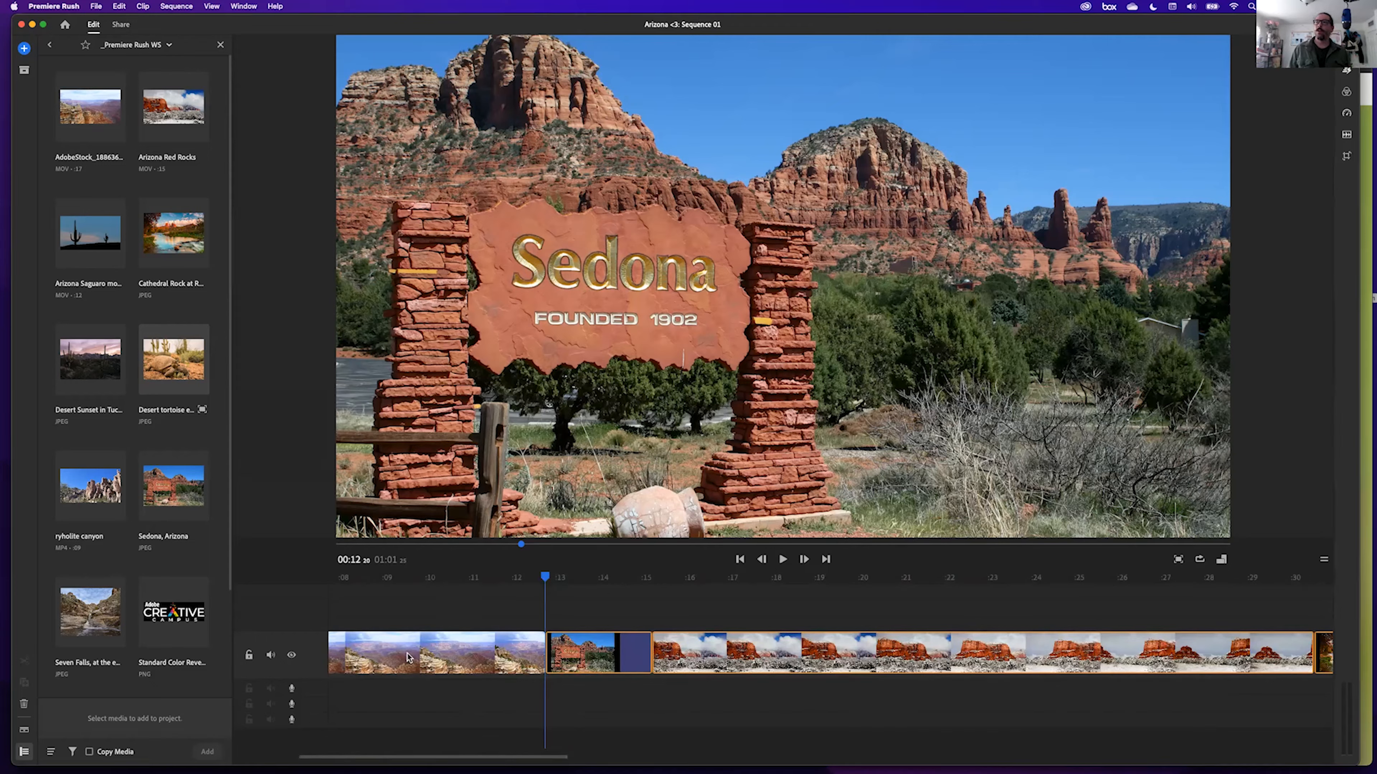
pyautogui.moveTo(574, 658)
pyautogui.mouseDown()
pyautogui.moveTo(574, 631)
pyautogui.moveTo(572, 641)
pyautogui.mouseUp()
pyautogui.click(573, 683)
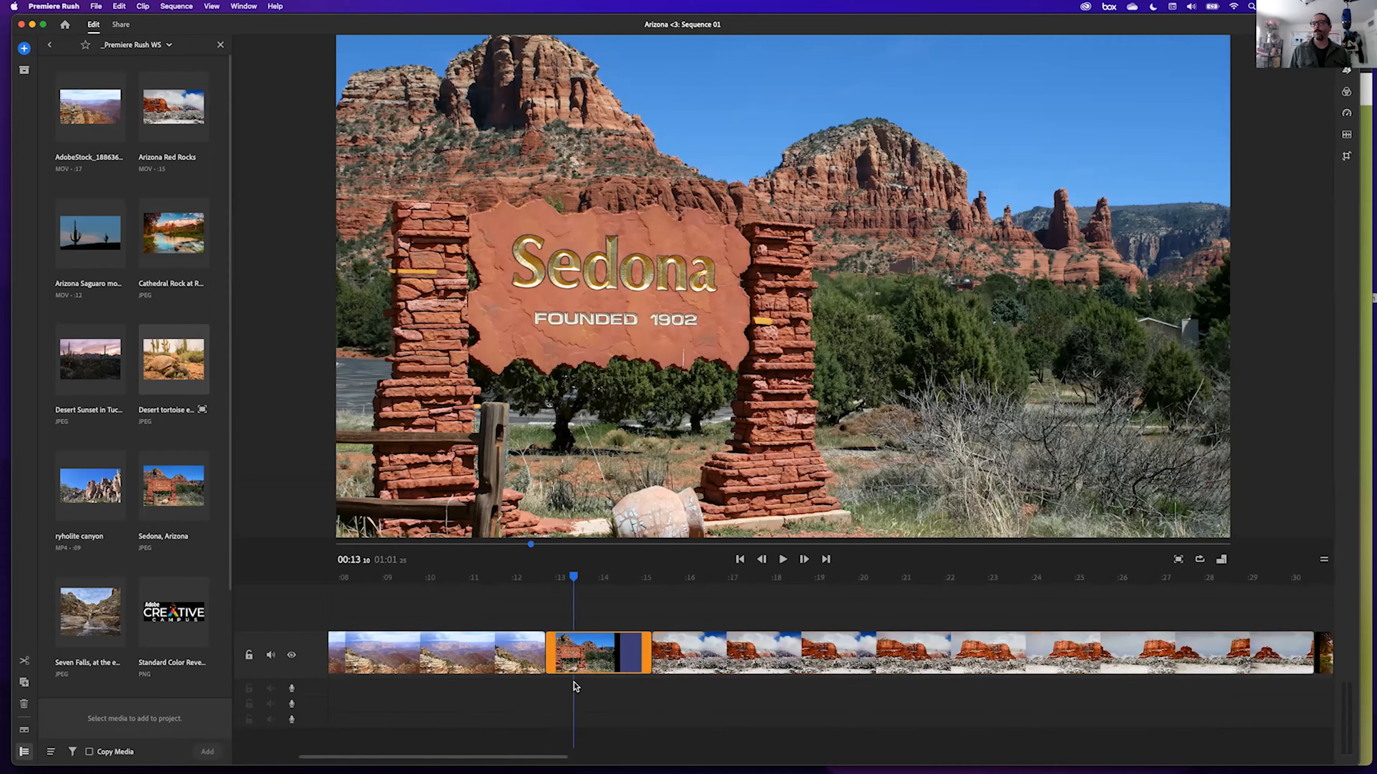
pyautogui.moveTo(614, 617); pyautogui.dragTo(1206, 716)
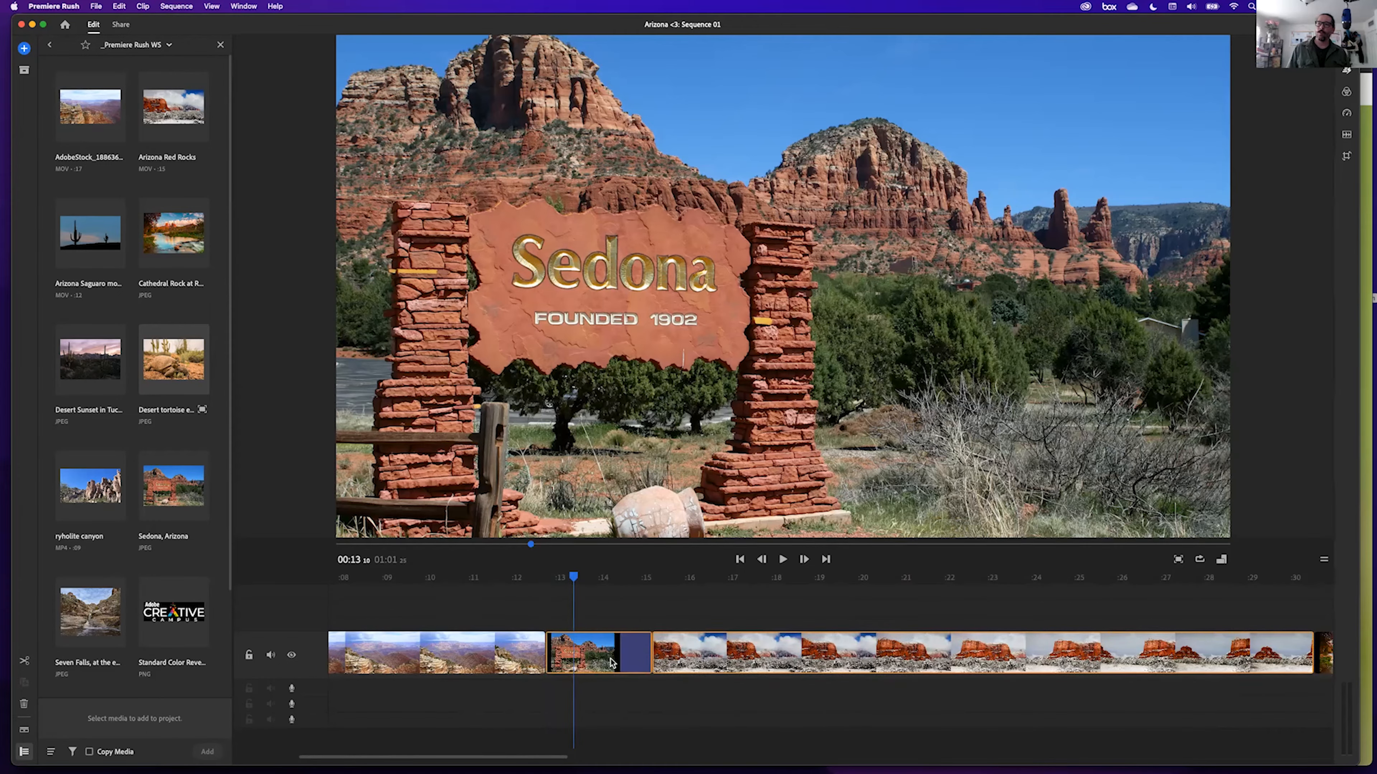
pyautogui.moveTo(600, 632)
pyautogui.mouseDown()
pyautogui.moveTo(600, 620)
pyautogui.moveTo(600, 645)
pyautogui.mouseUp()
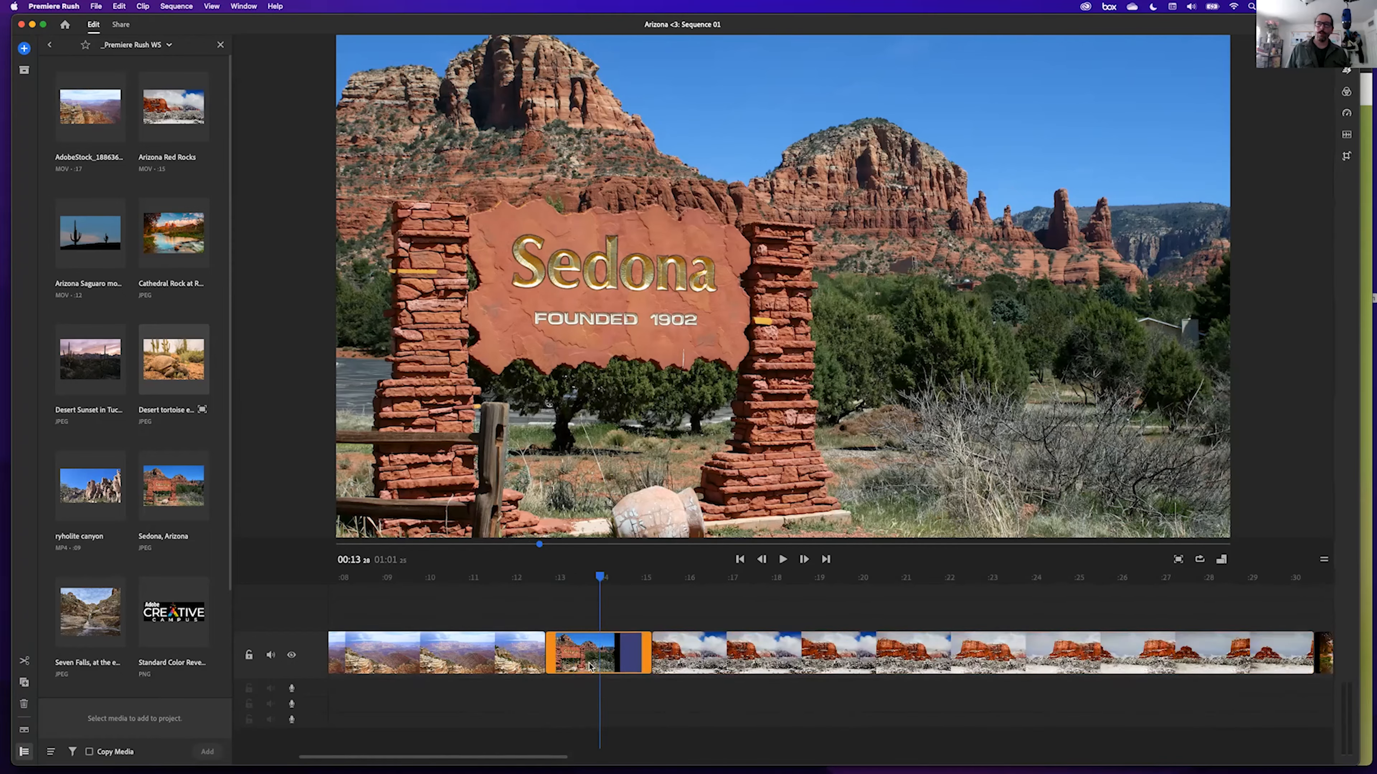
pyautogui.moveTo(589, 656); pyautogui.dragTo(542, 622)
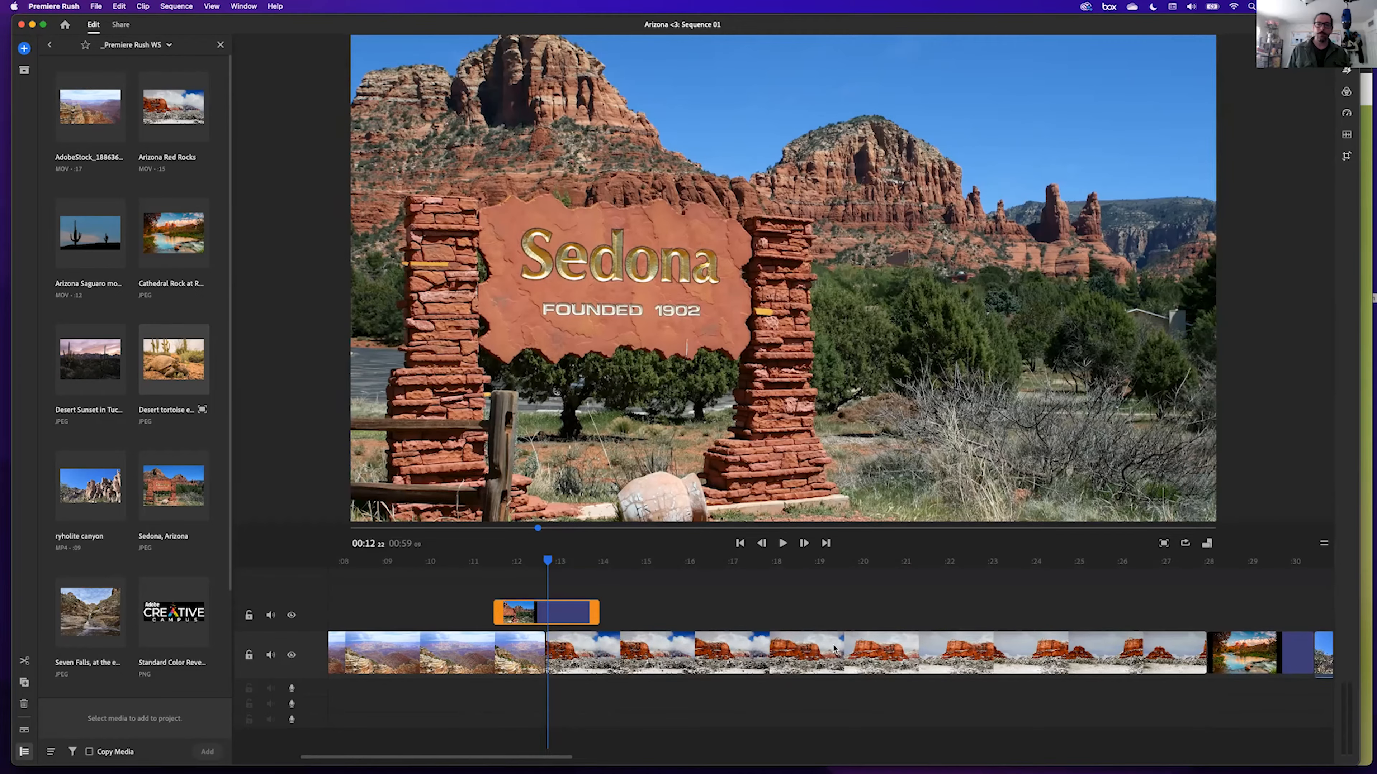
# Play the part with the overlapping Sedona image and move the image back between the canyon and Red Rocks clips.
pyautogui.moveTo(548, 561); pyautogui.dragTo(476, 561)
pyautogui.press('space')
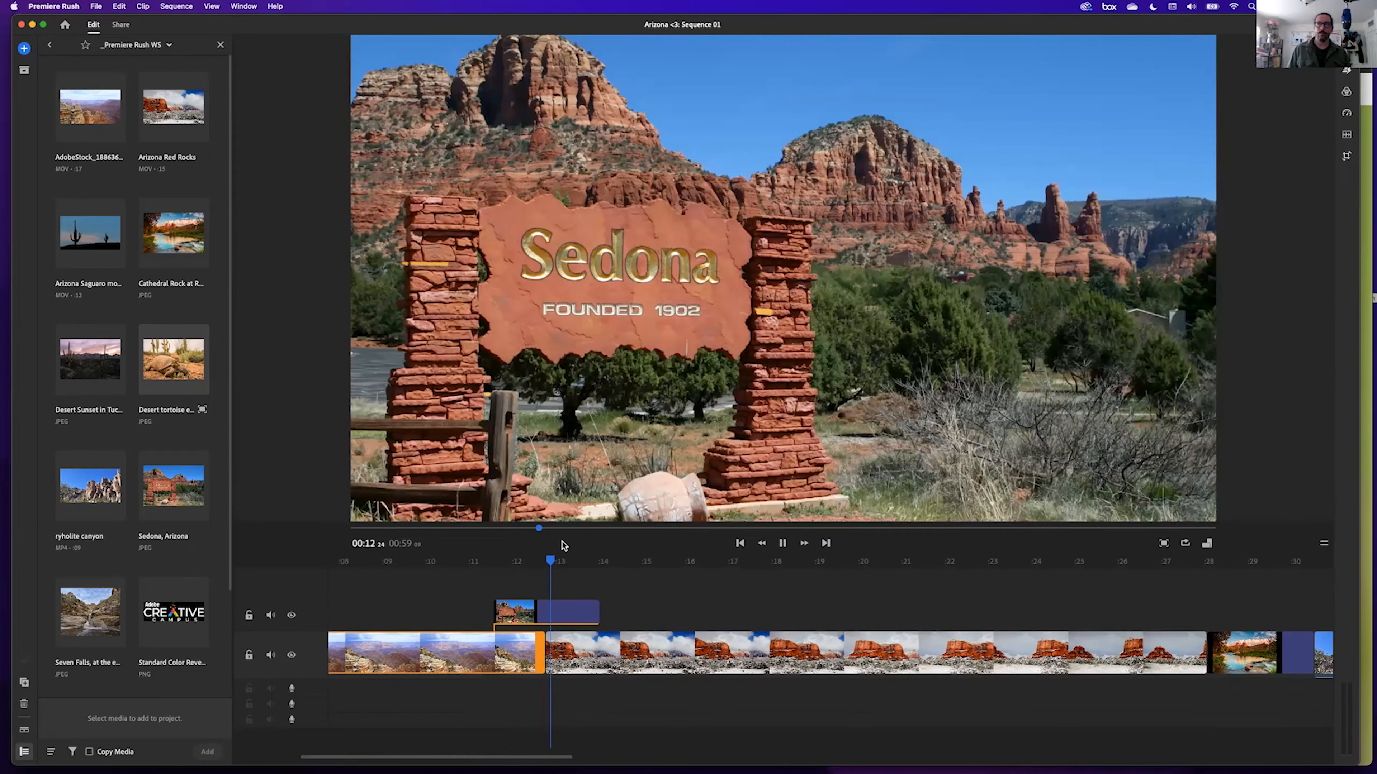
pyautogui.press('space')
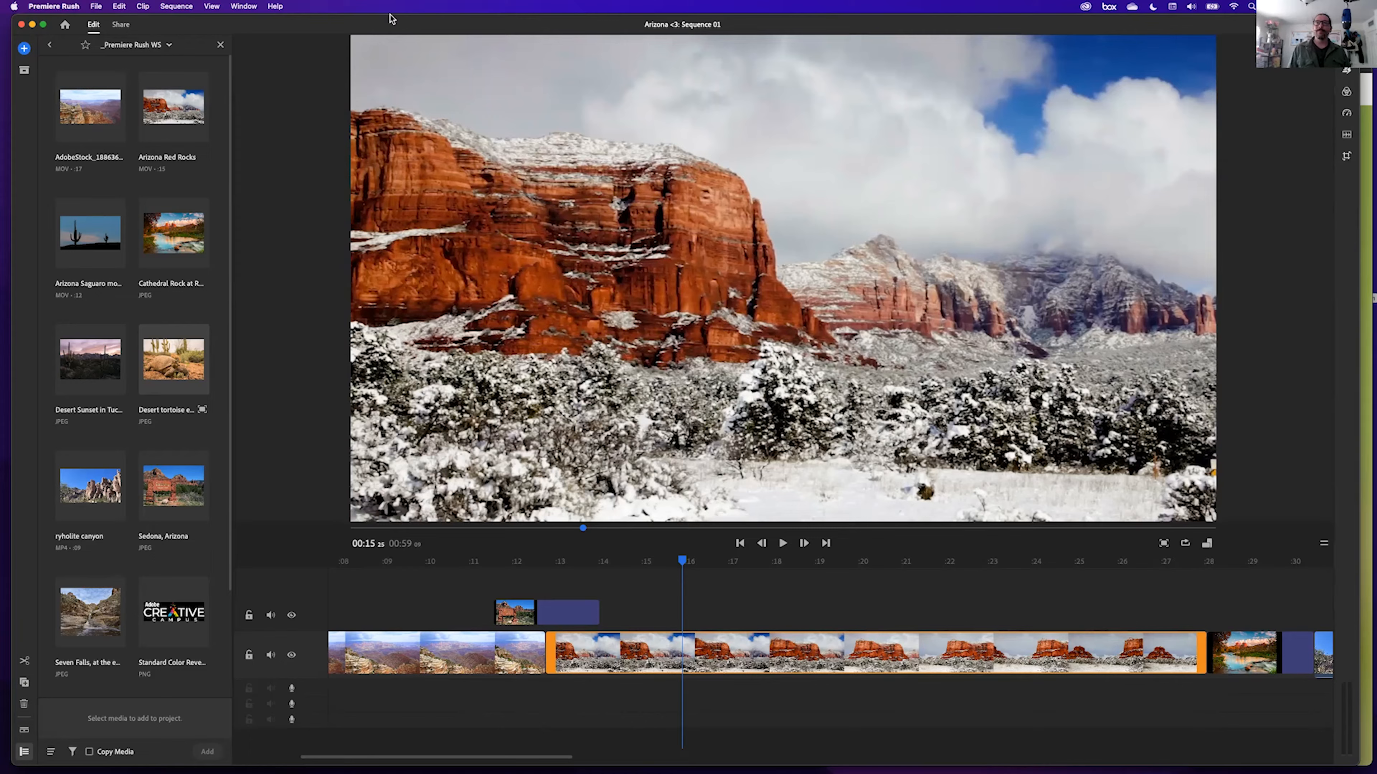
pyautogui.moveTo(565, 593); pyautogui.dragTo(575, 651)
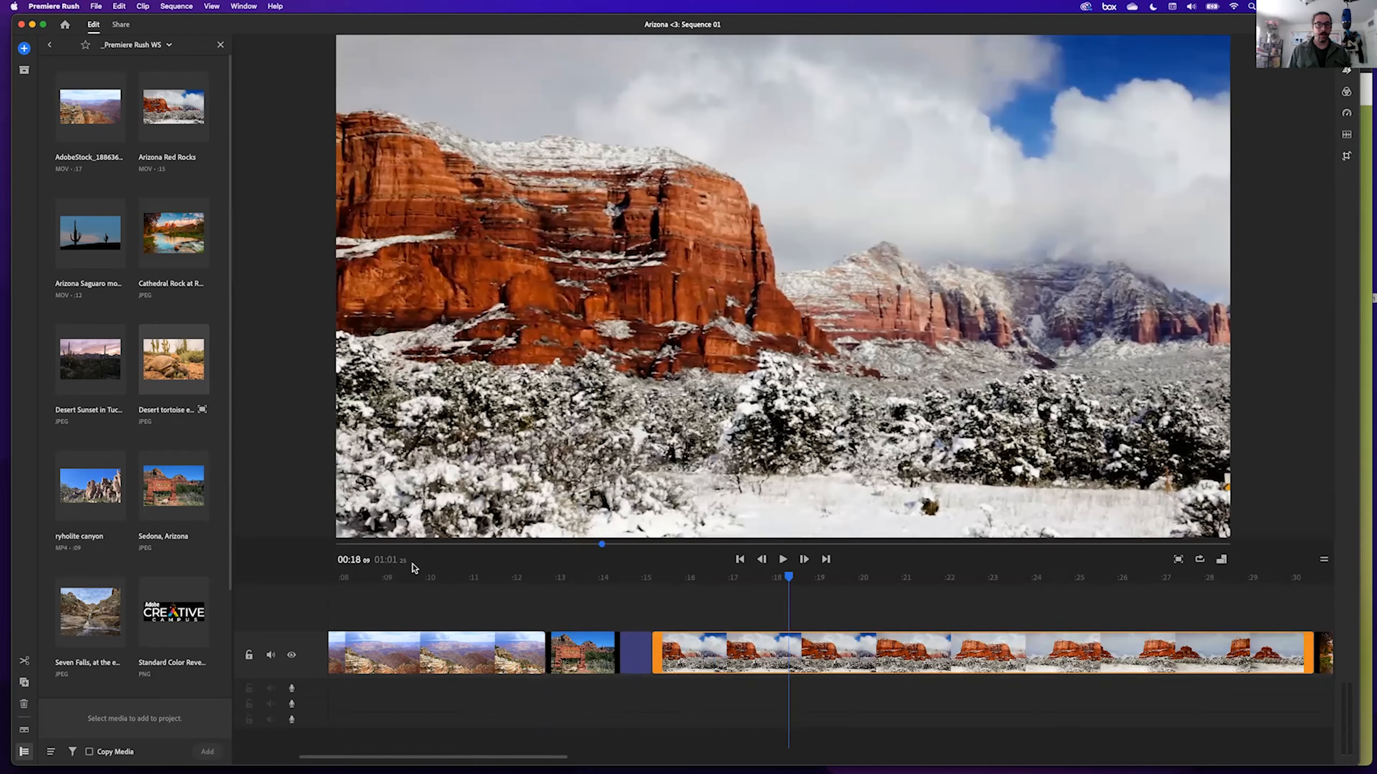
# Show the project assets, play the opening of the whole sequence, and return the playhead to the start.
pyautogui.moveTo(483, 755); pyautogui.dragTo(871, 760)
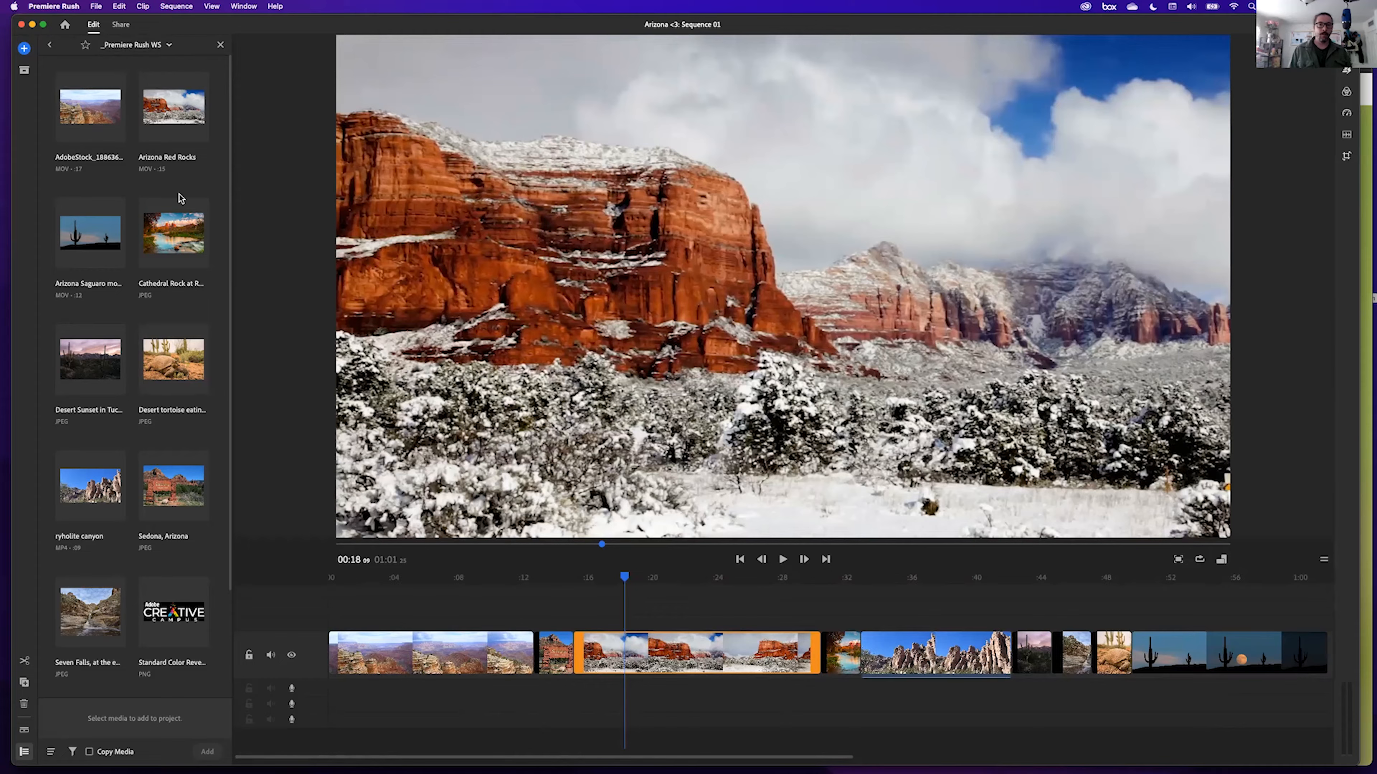
pyautogui.click(25, 74)
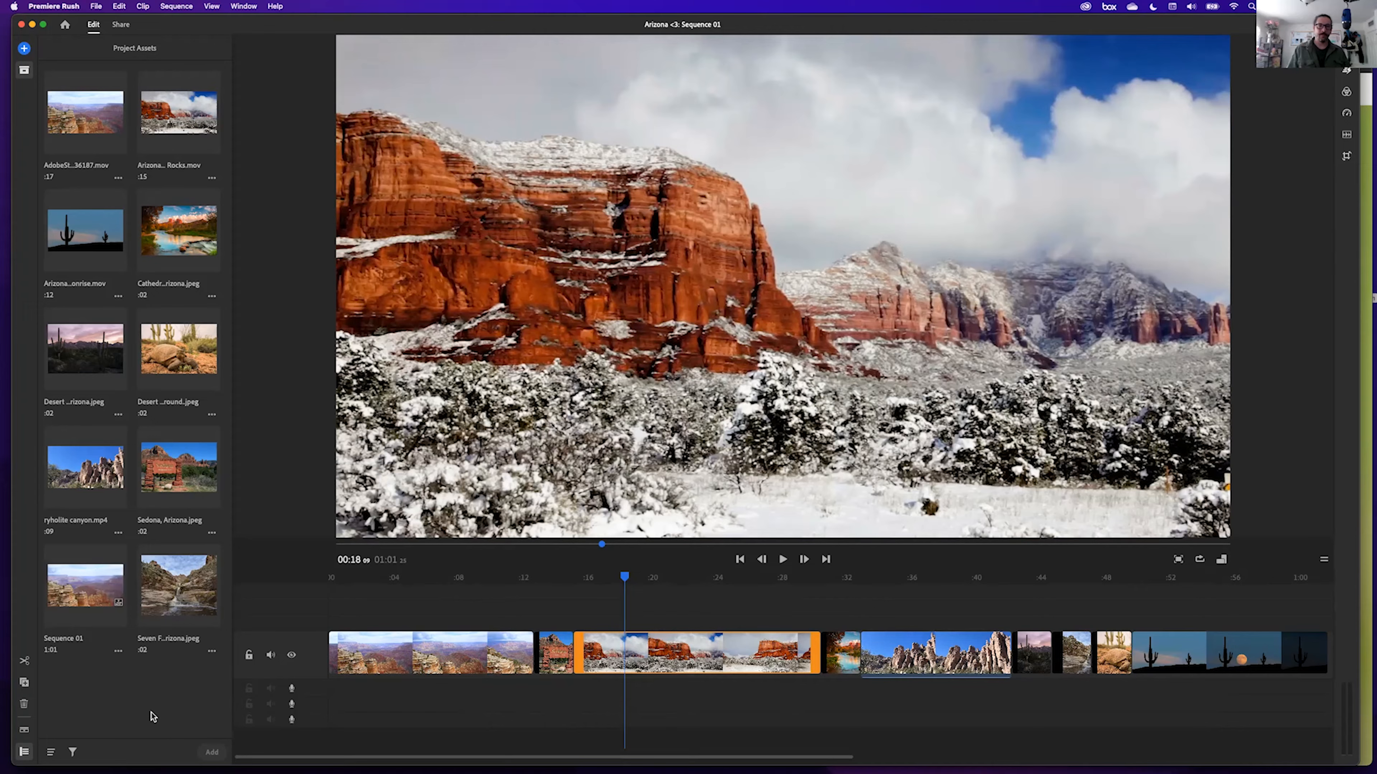
pyautogui.moveTo(624, 576); pyautogui.dragTo(324, 602)
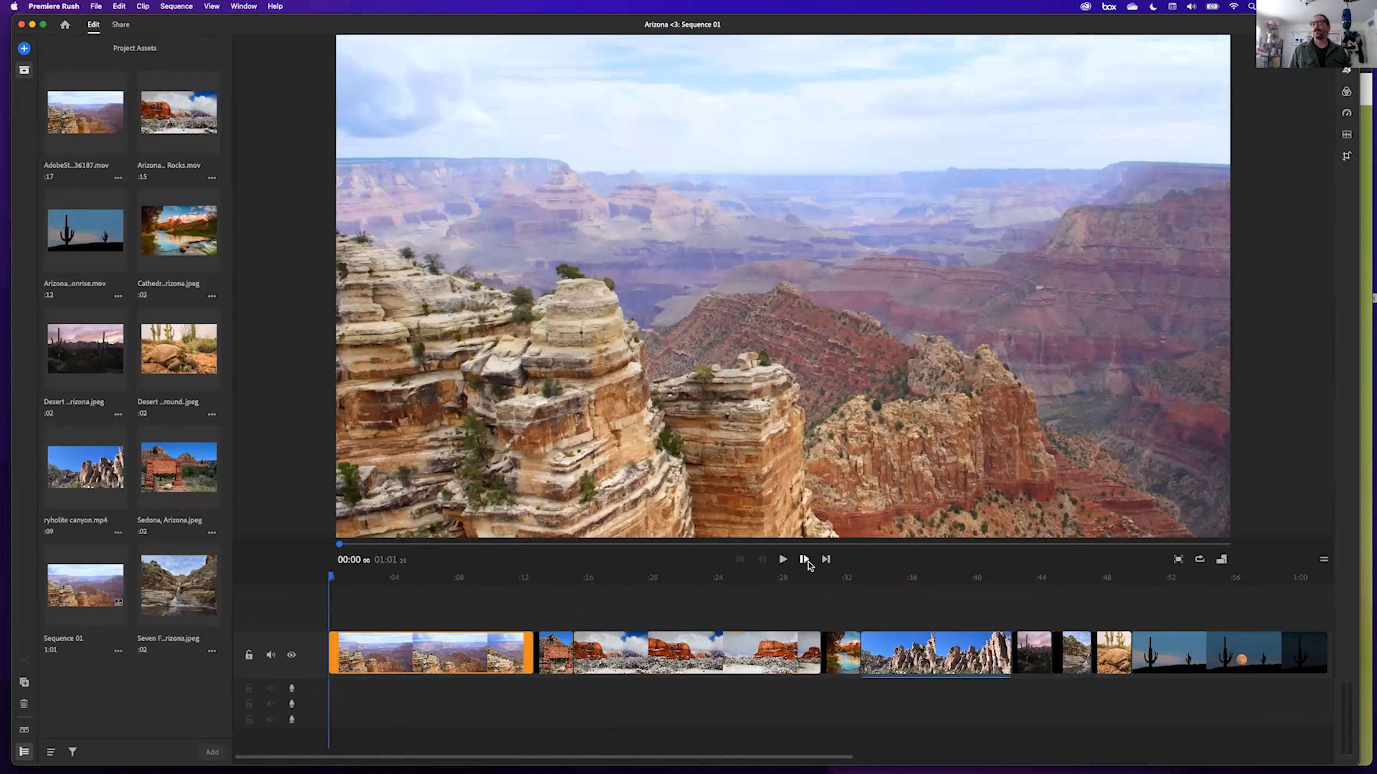
pyautogui.click(783, 560)
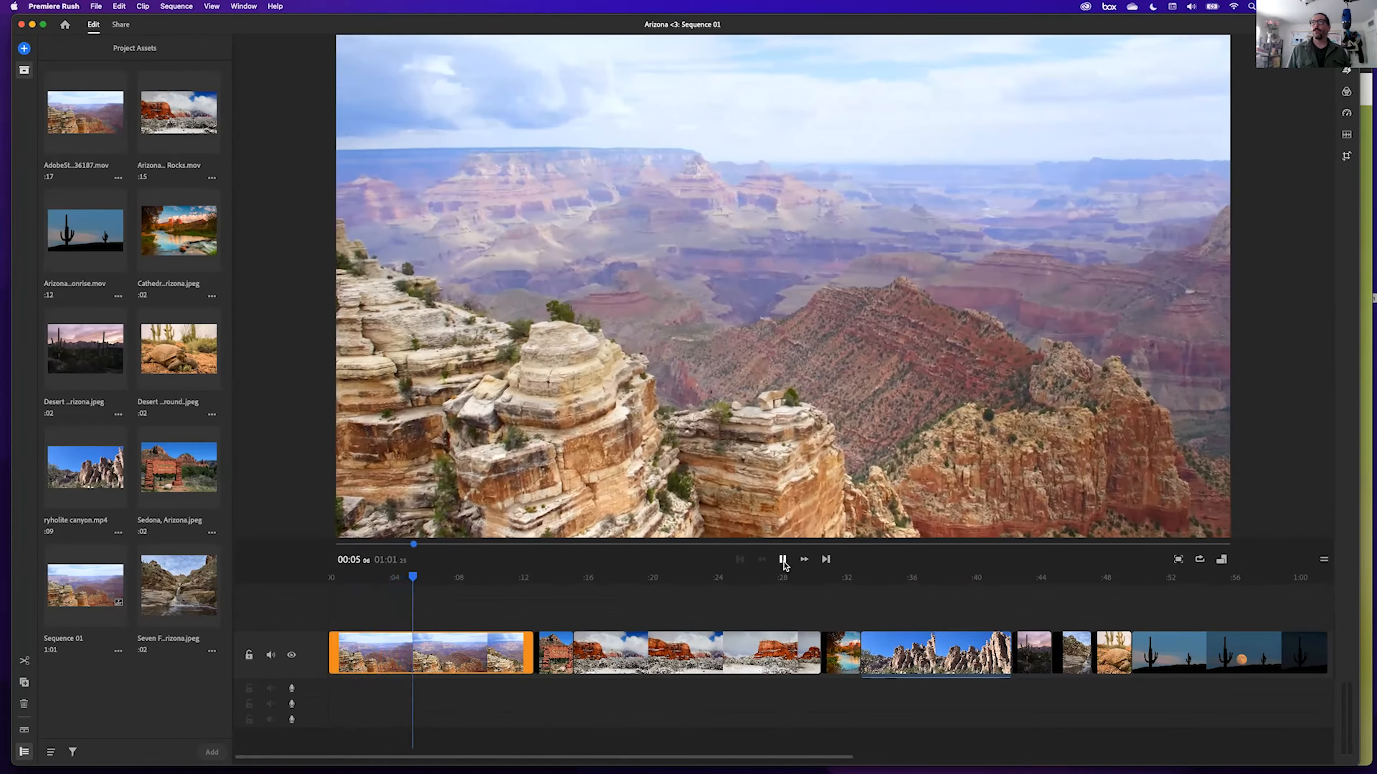
pyautogui.click(782, 562)
pyautogui.moveTo(426, 579); pyautogui.dragTo(329, 595)
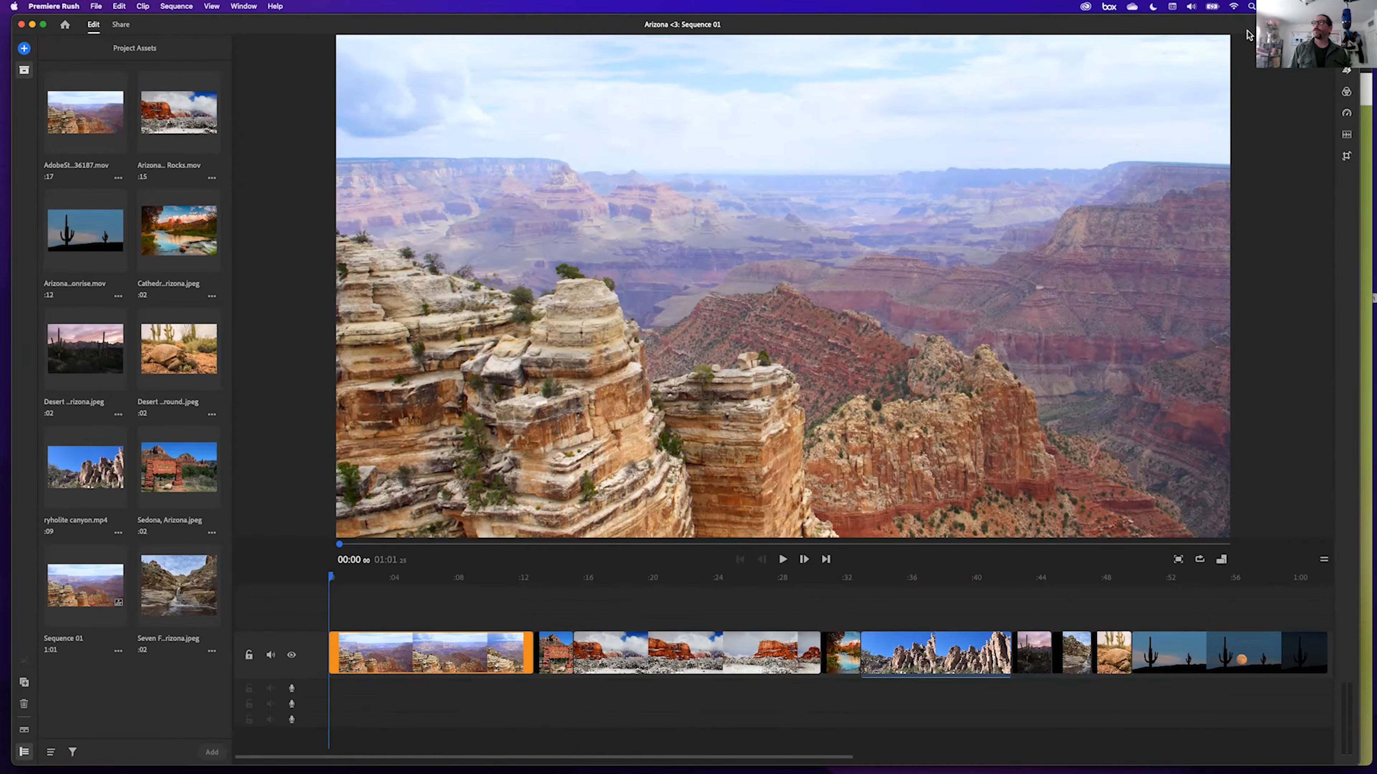
# Try scaling the opening canyon clip to a width of 127 with proportions maintained, and undo the scaling.
pyautogui.moveTo(1234, 25); pyautogui.dragTo(1223, 24)
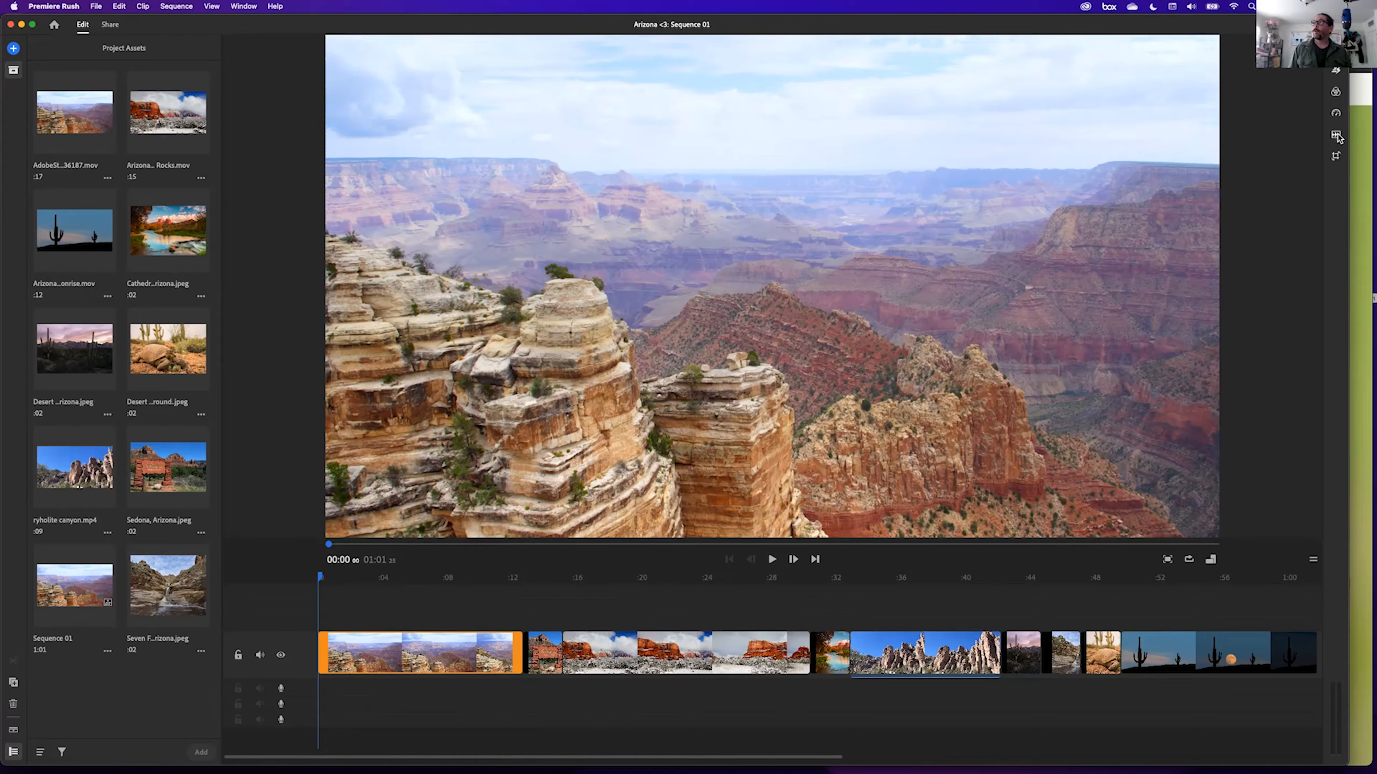
pyautogui.click(1336, 157)
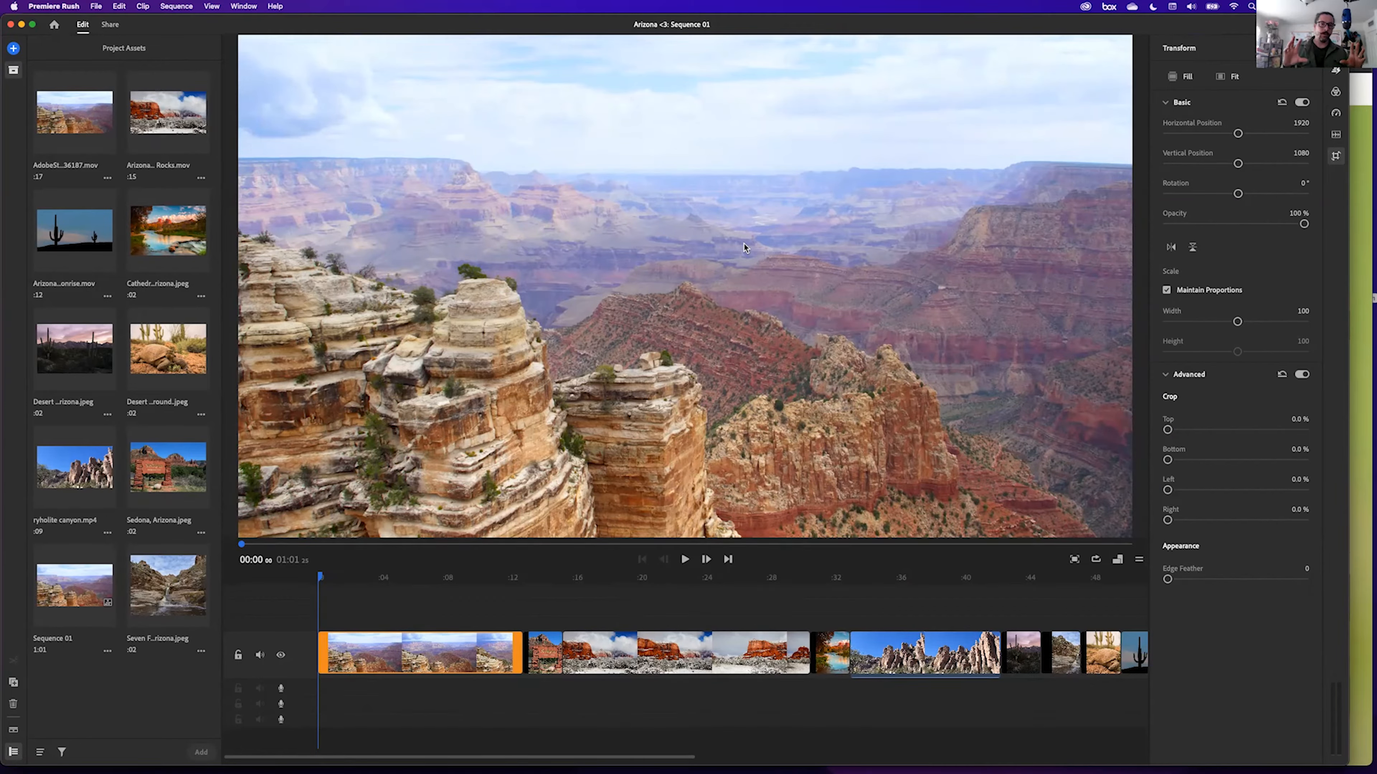
pyautogui.moveTo(1237, 322); pyautogui.dragTo(1255, 323)
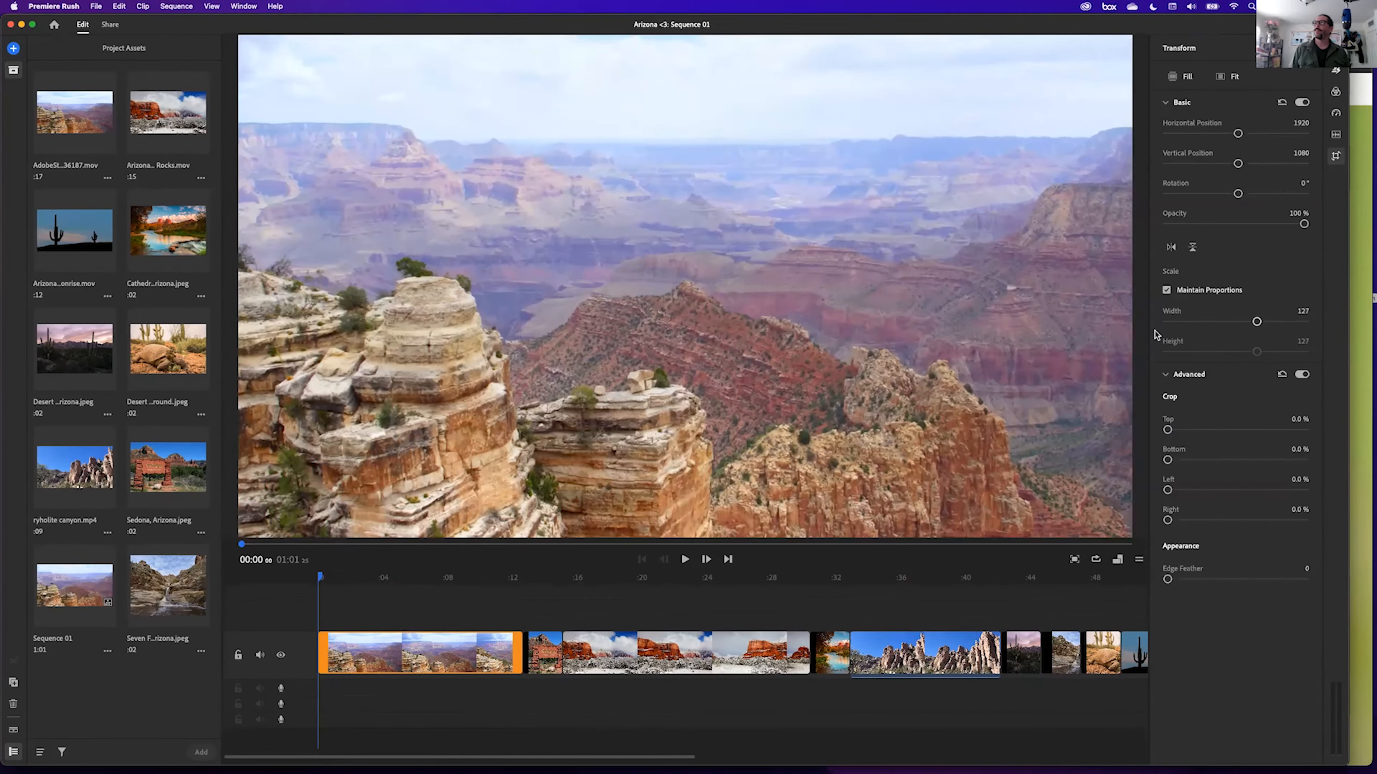
pyautogui.press('super+z')
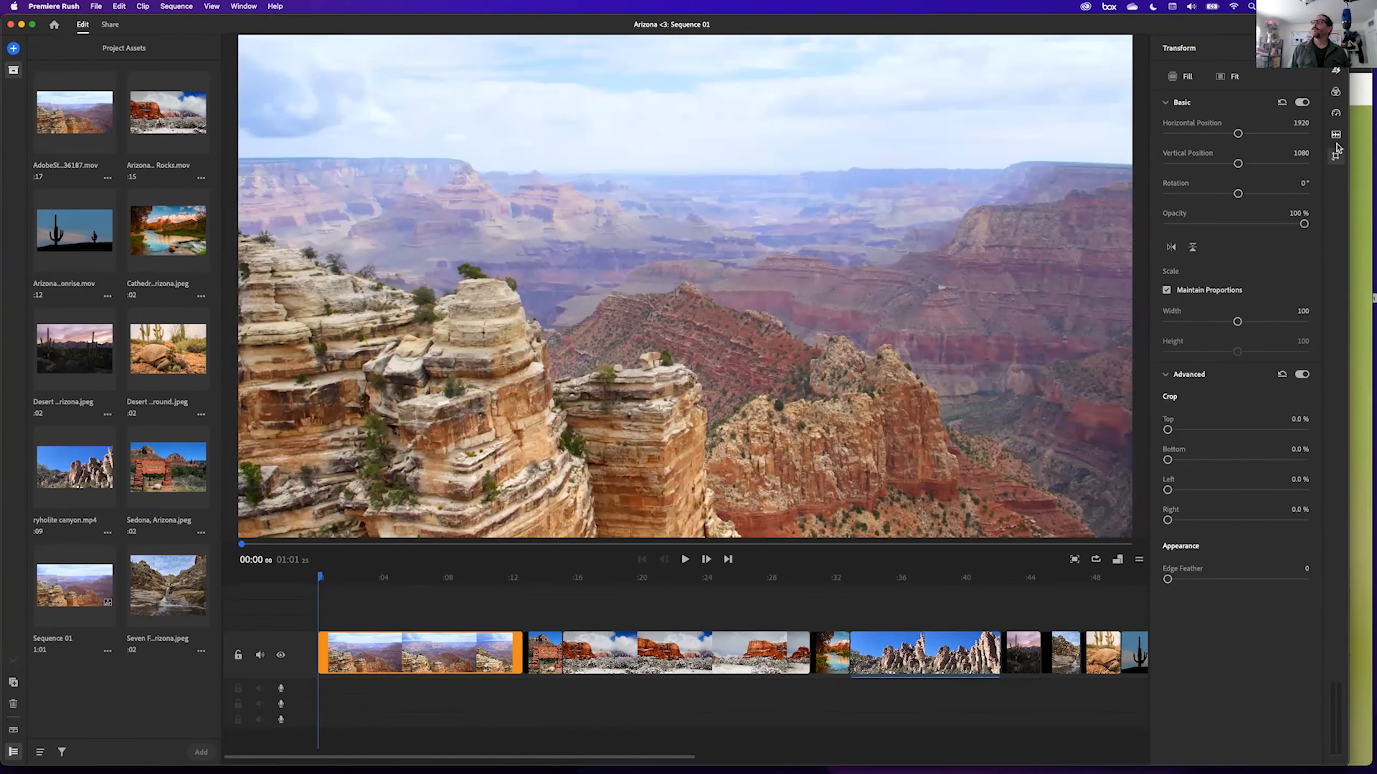
# Speed up the opening canyon clip by setting its clip duration to 00:04:00.
pyautogui.click(1336, 114)
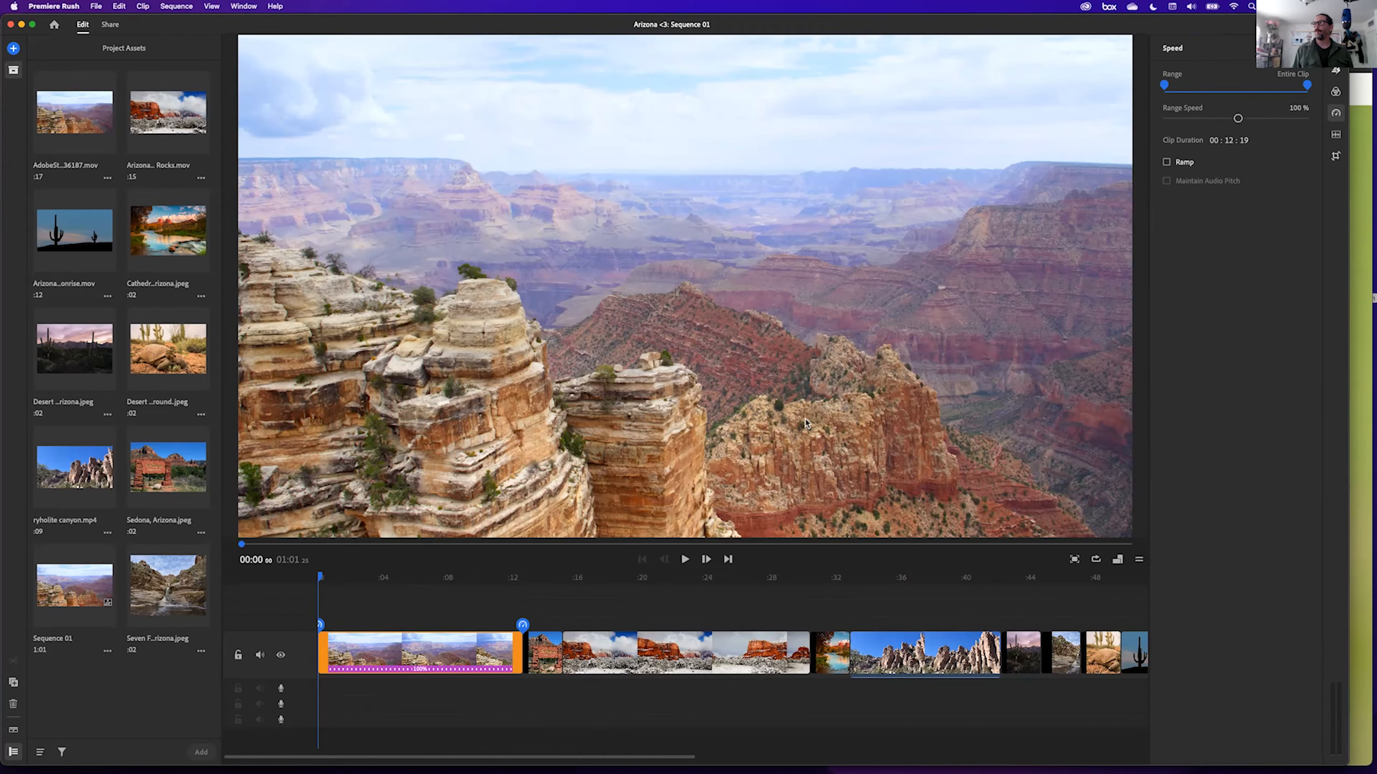
pyautogui.moveTo(319, 579)
pyautogui.mouseDown()
pyautogui.moveTo(491, 591)
pyautogui.moveTo(337, 583)
pyautogui.mouseUp()
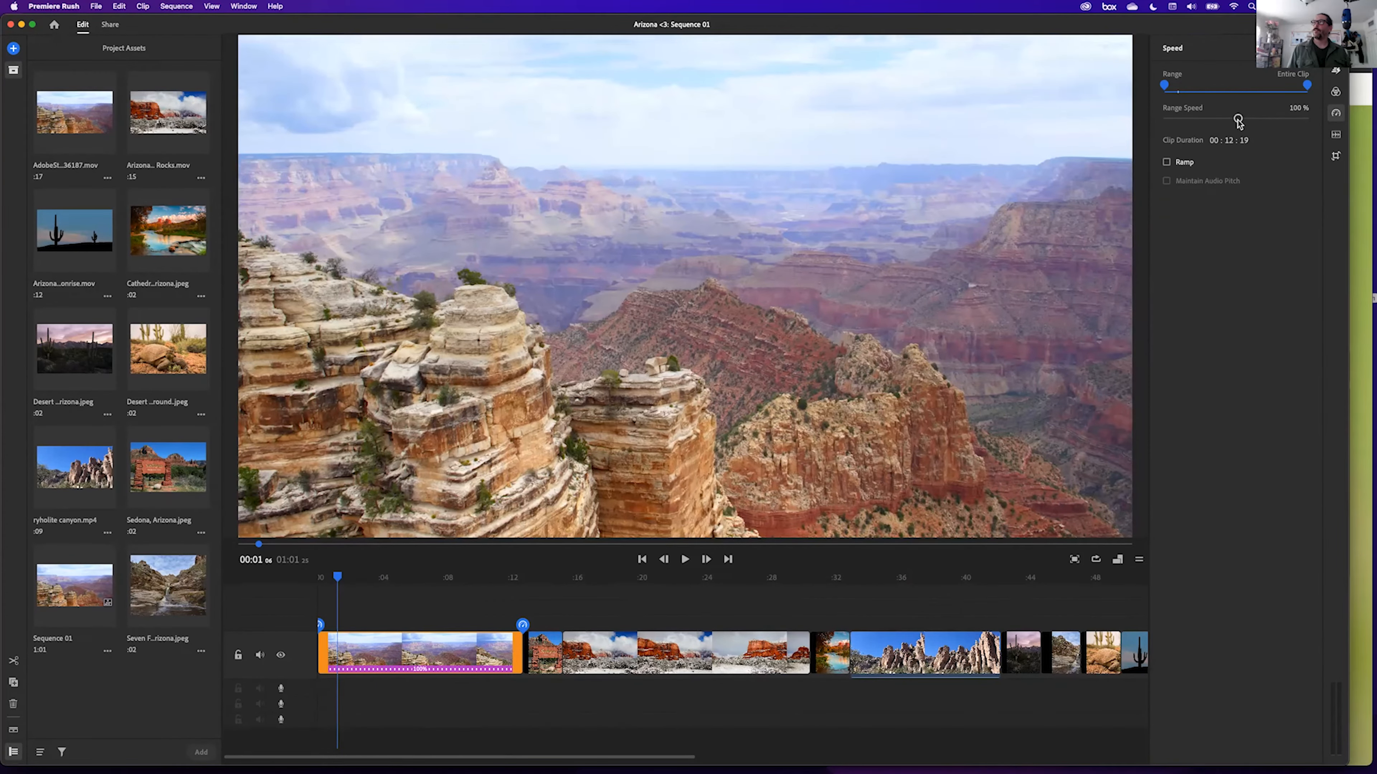
pyautogui.click(1231, 141)
pyautogui.write('4')
pyautogui.press('Tab')
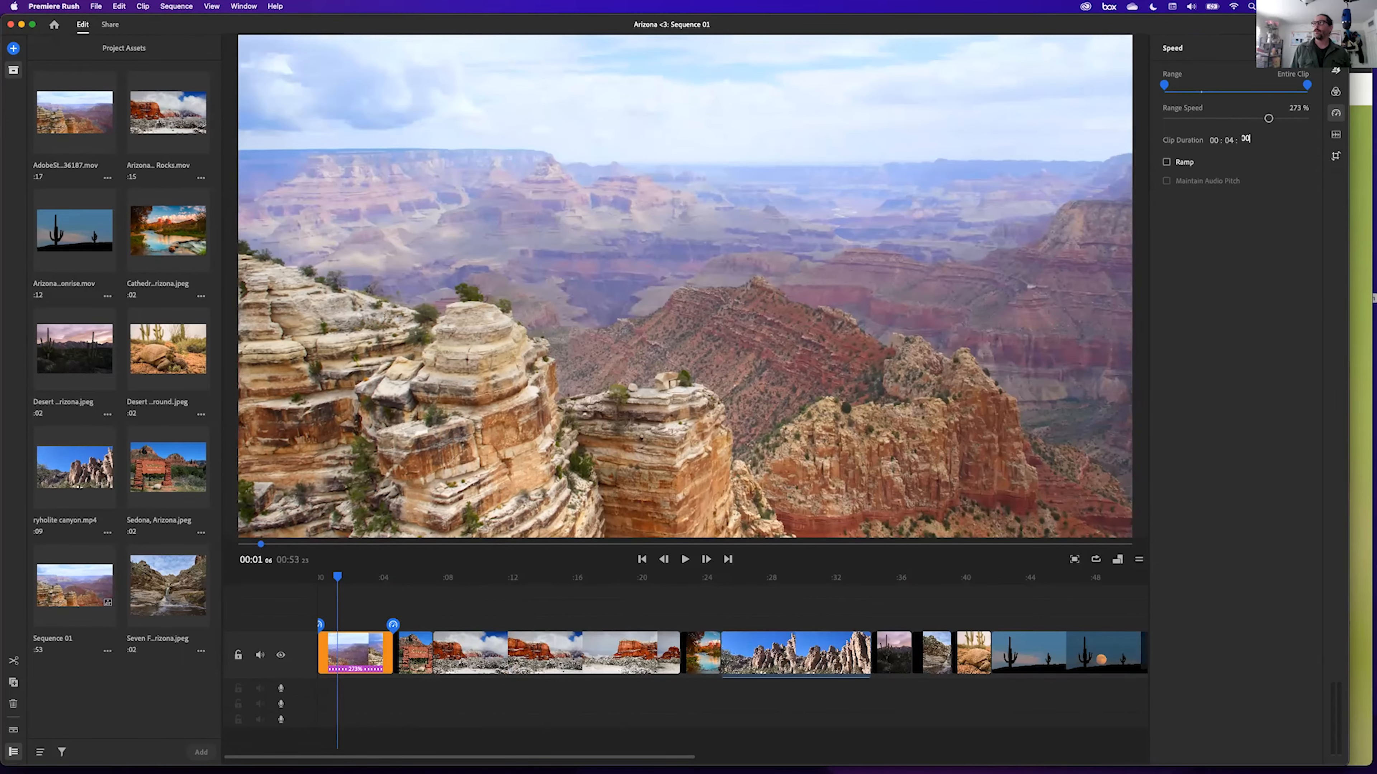
pyautogui.write('00')
pyautogui.press('Return')
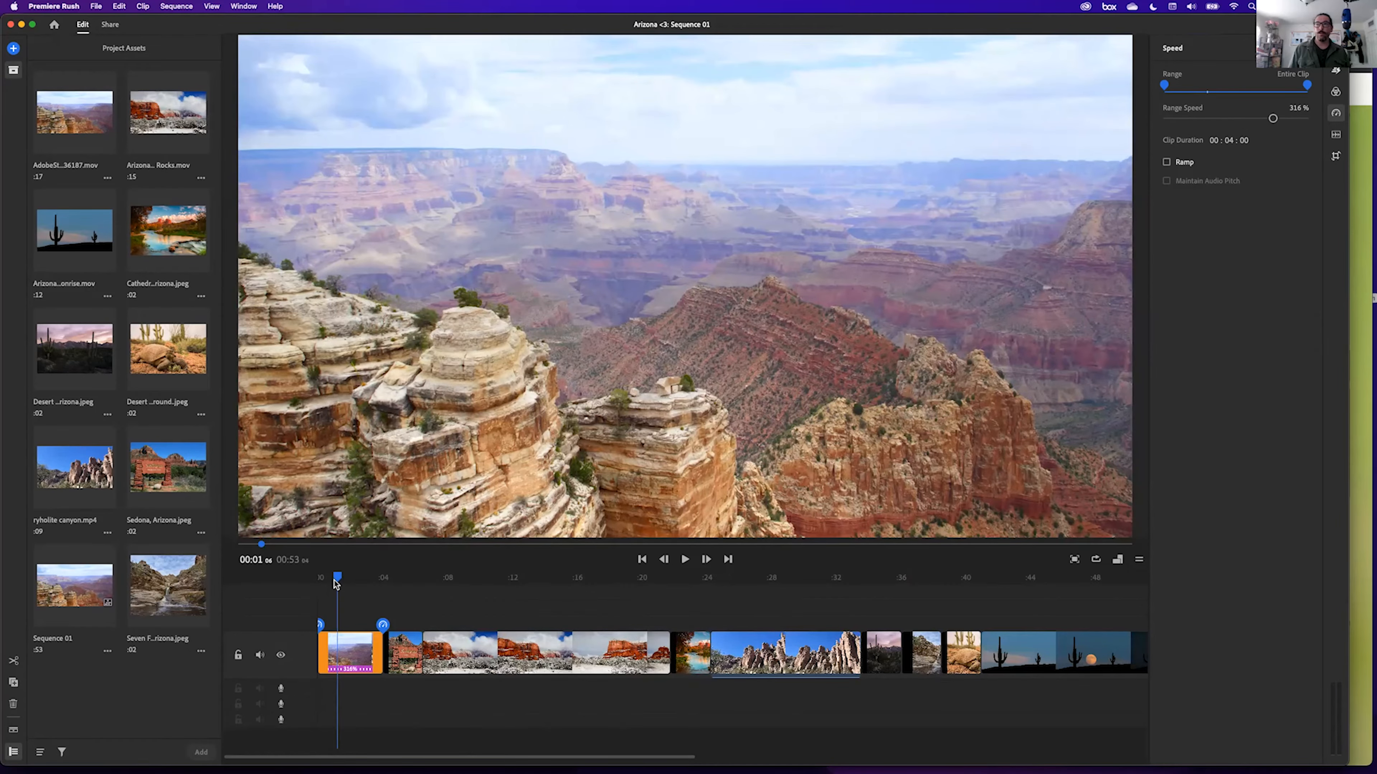
# Play the opening canyon clip into the Sedona image, and return the playhead to the canyon clip.
pyautogui.moveTo(336, 583); pyautogui.dragTo(312, 581)
pyautogui.click(684, 559)
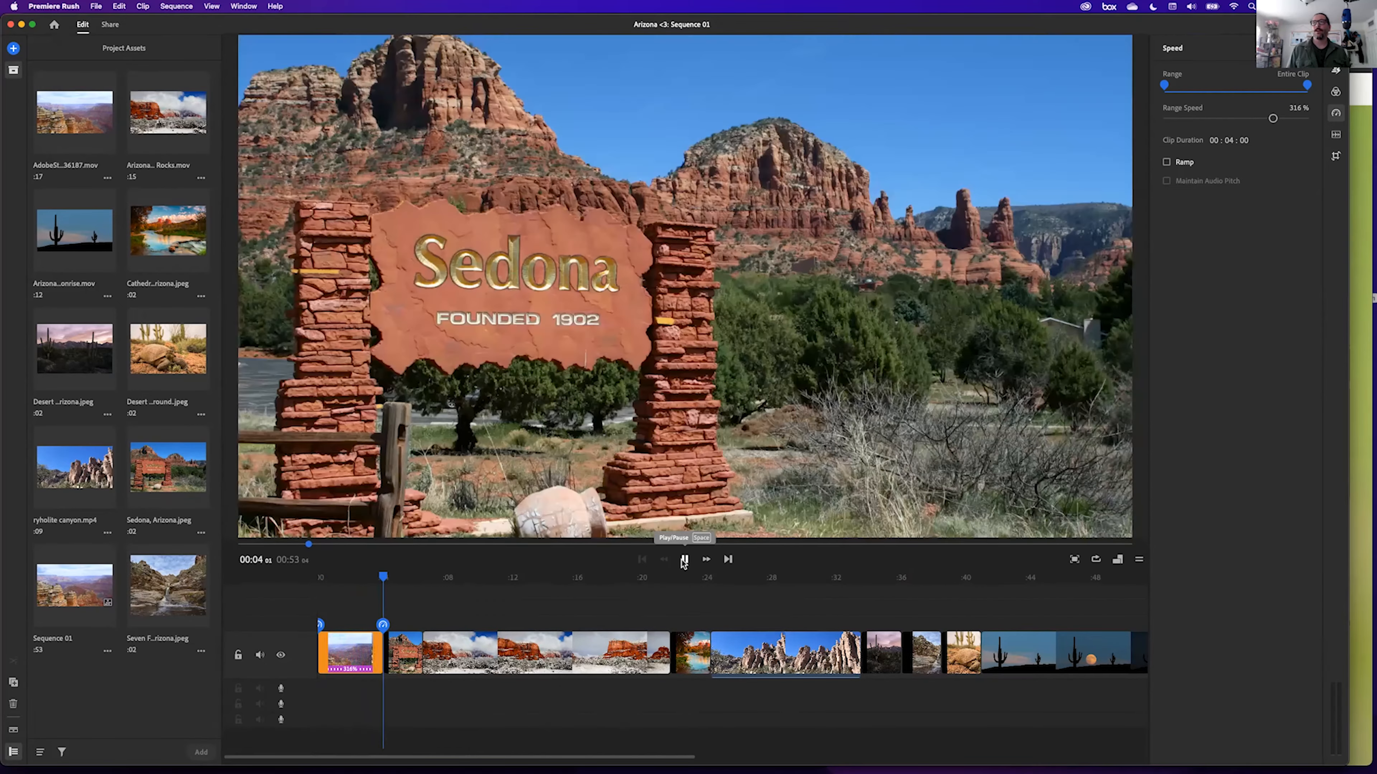
pyautogui.click(683, 559)
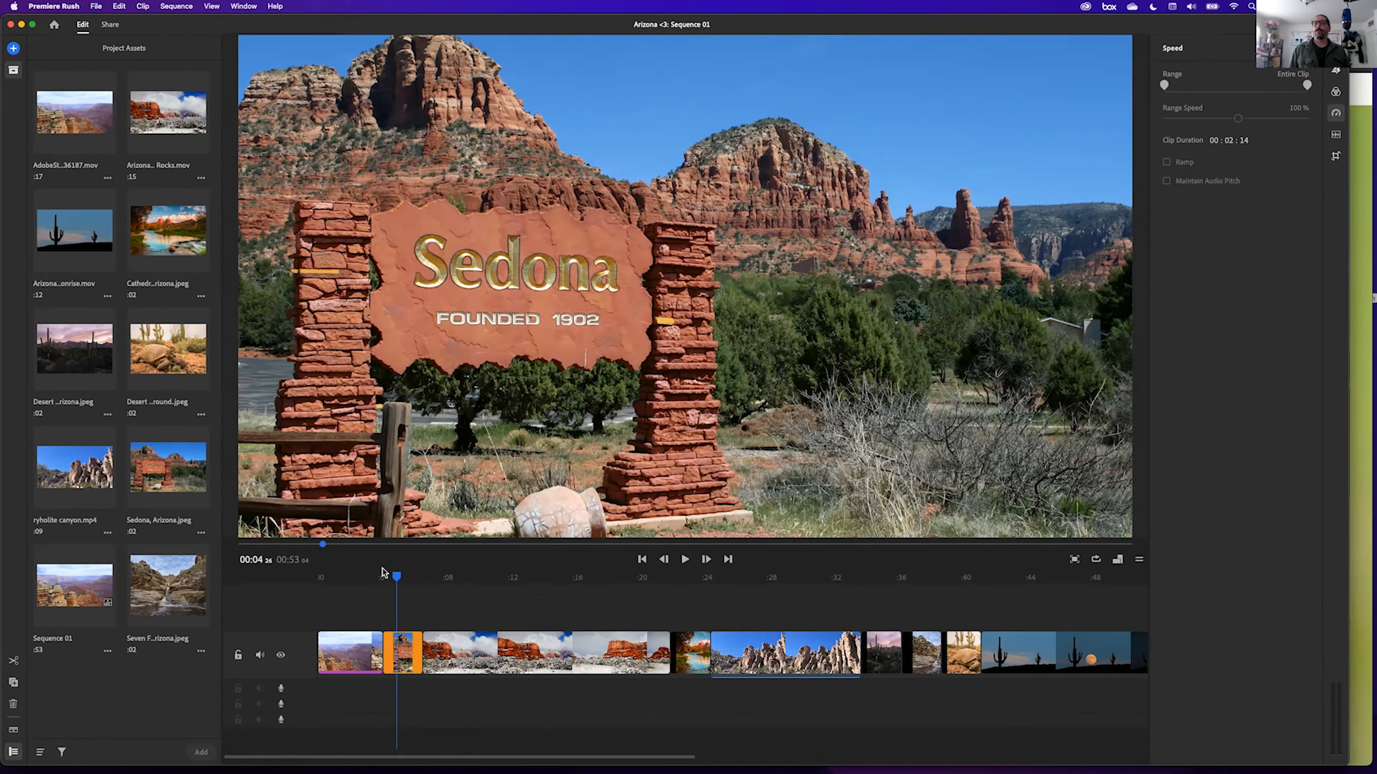
pyautogui.moveTo(398, 578); pyautogui.dragTo(342, 584)
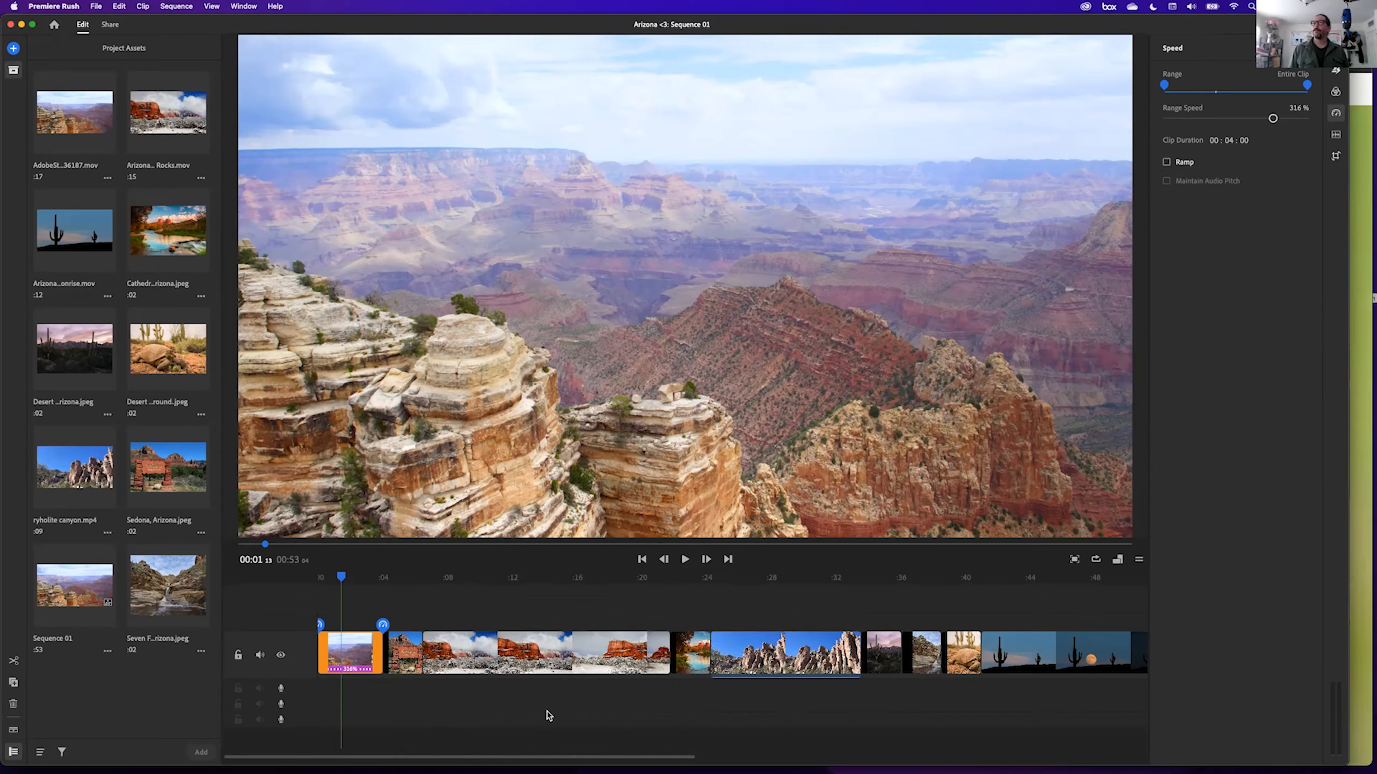
# Set the Sedona sign image's clip duration to 00:03:00.
pyautogui.click(410, 658)
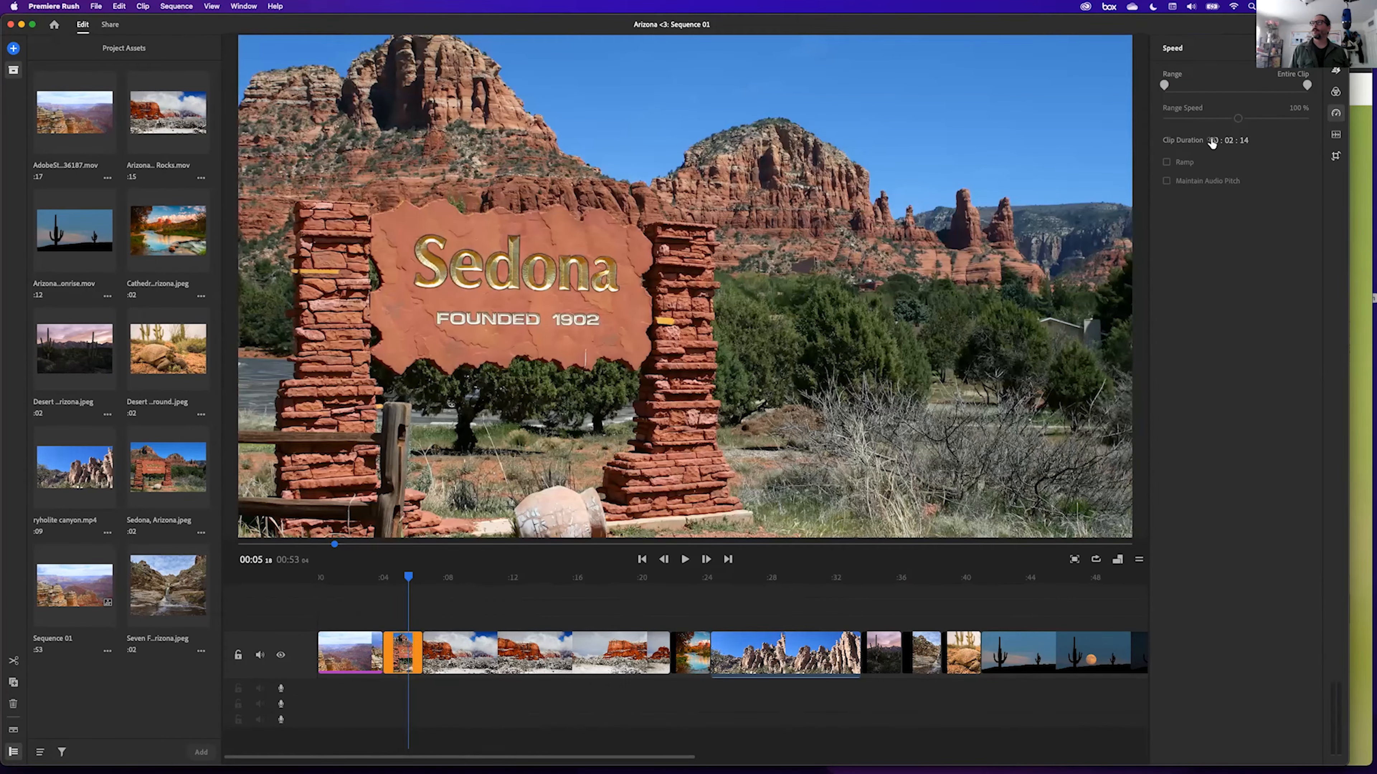
pyautogui.click(1231, 141)
pyautogui.write('3')
pyautogui.press('Tab')
pyautogui.write('00')
pyautogui.press('Tab')
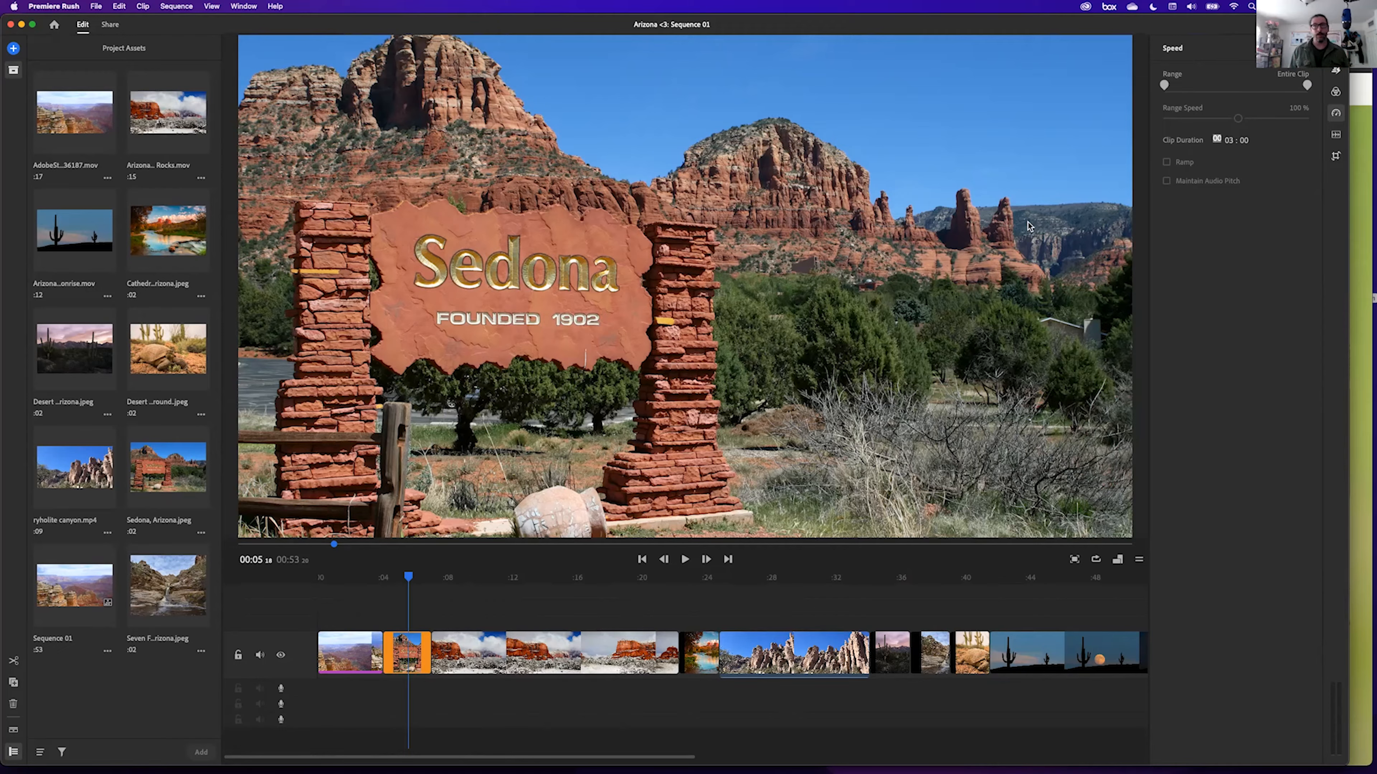
# Trim the start of the snowy Red Rocks clip to a clip duration of 00:11:14, and split the clip at 00:13:13.
pyautogui.click(488, 662)
pyautogui.moveTo(488, 591)
pyautogui.mouseDown()
pyautogui.moveTo(439, 588)
pyautogui.moveTo(681, 598)
pyautogui.moveTo(493, 607)
pyautogui.mouseUp()
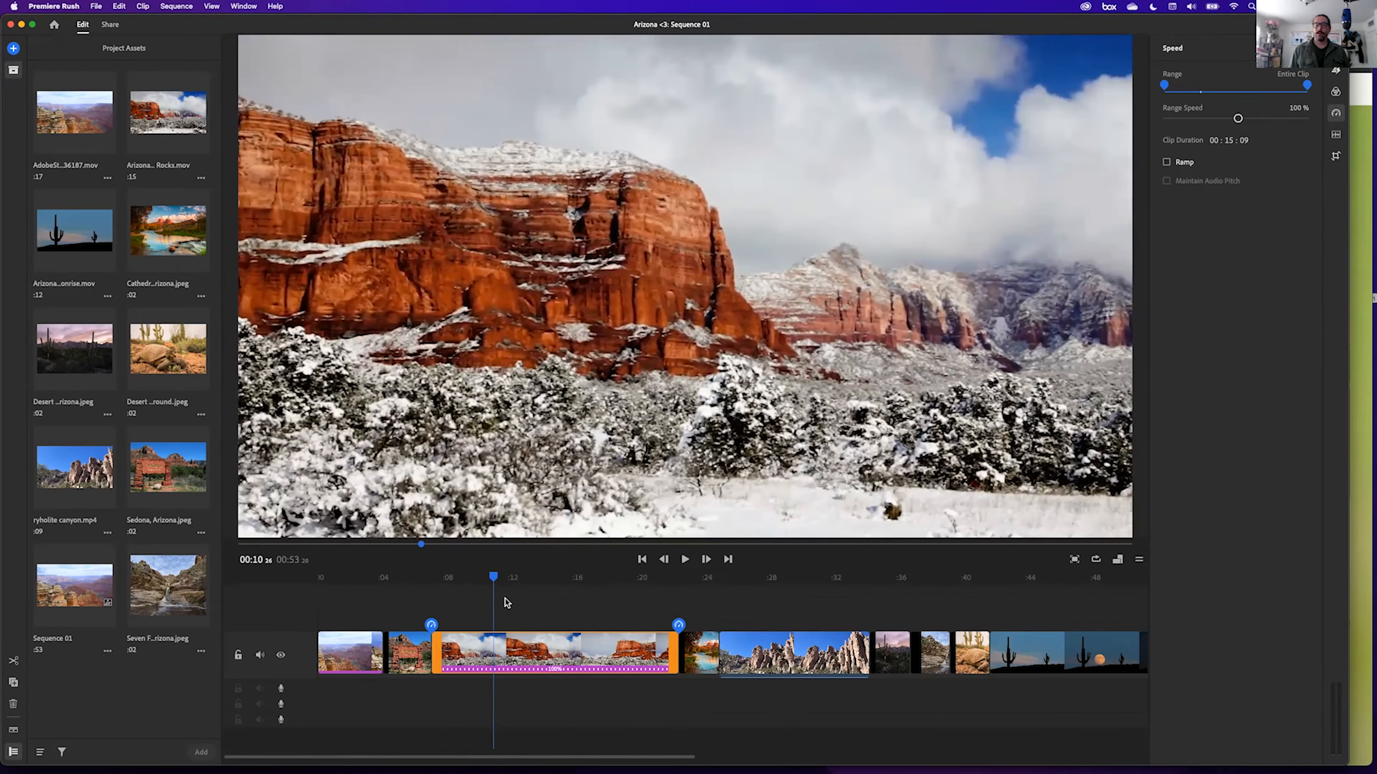
pyautogui.moveTo(444, 661); pyautogui.dragTo(503, 667)
pyautogui.moveTo(471, 582); pyautogui.dragTo(539, 590)
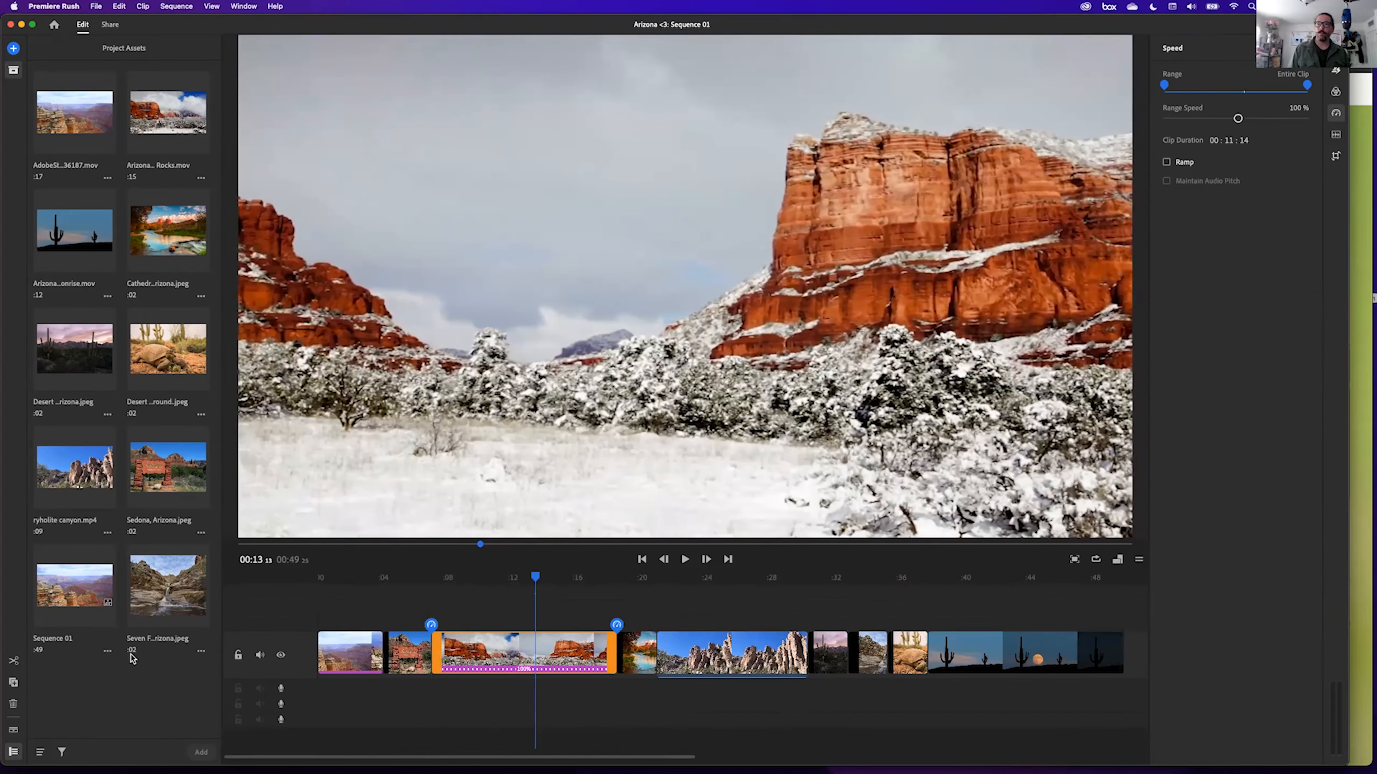
pyautogui.click(14, 663)
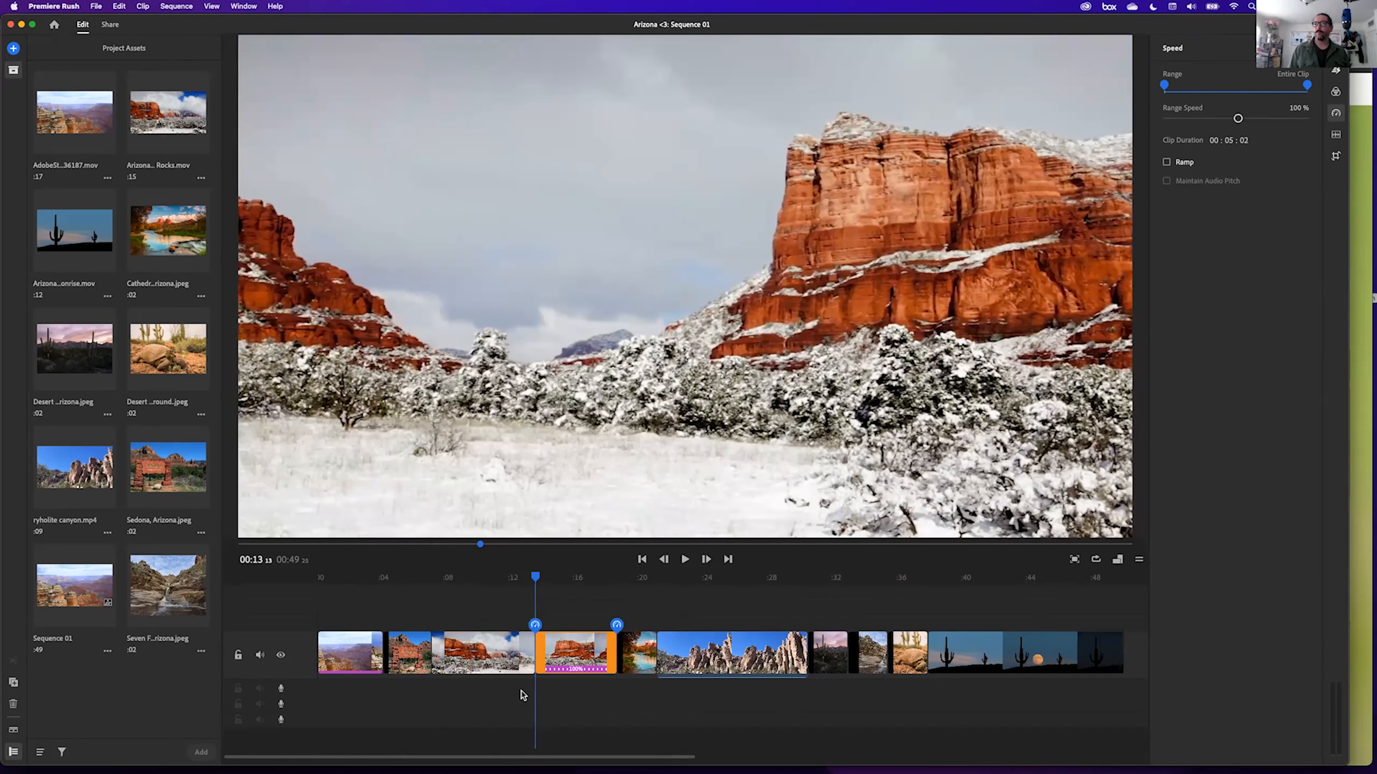
# Try deleting the second part of the split Red Rocks clip, and undo the deletion.
pyautogui.click(580, 656)
pyautogui.press('Delete')
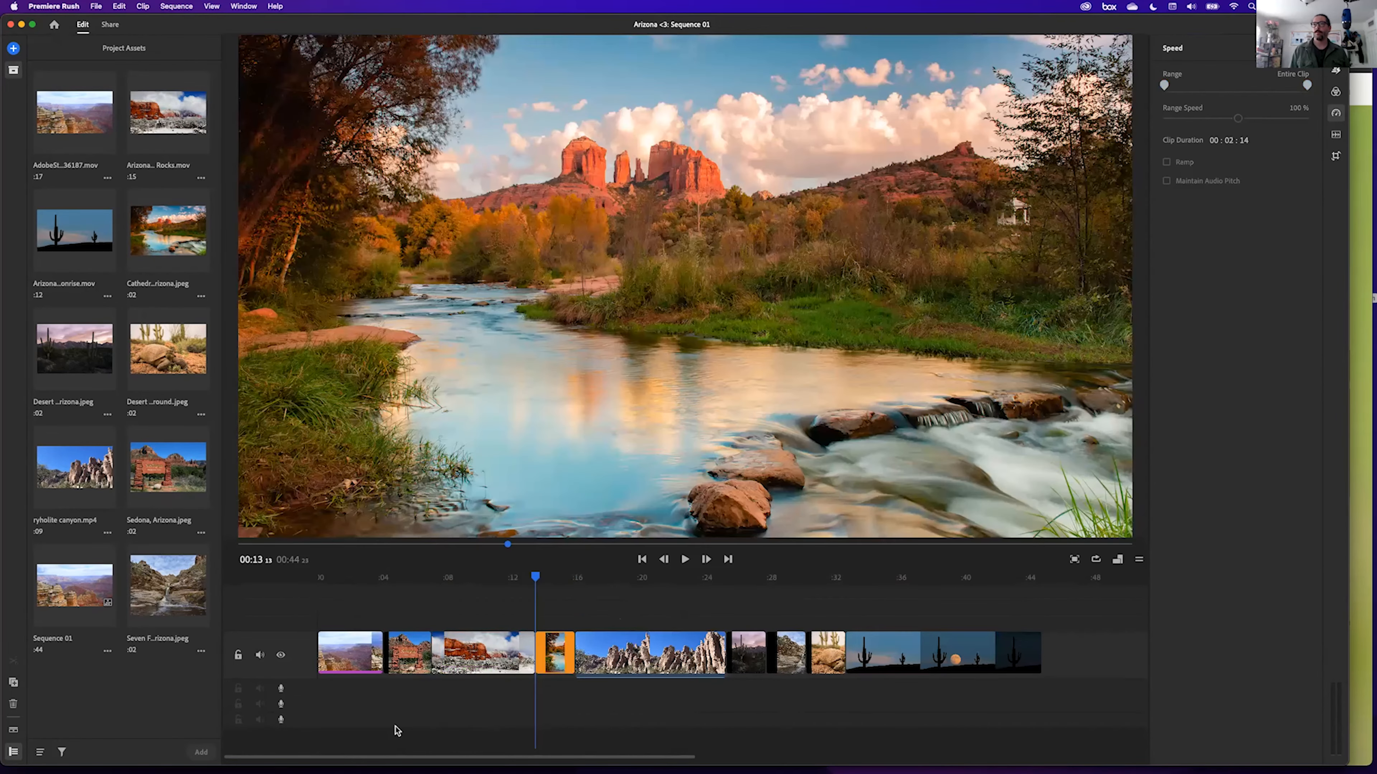
pyautogui.press('super+z')
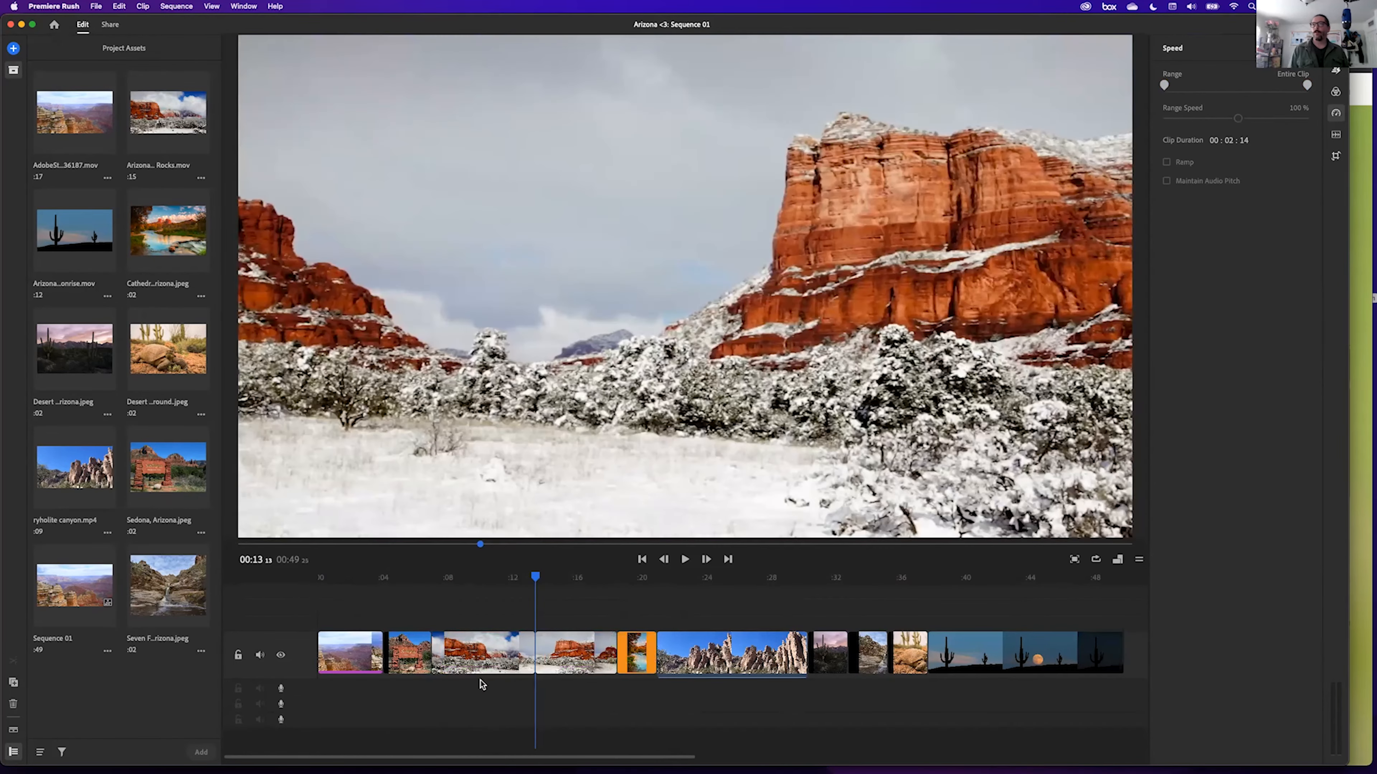
# Try moving all clips after Red Rocks to the track above and deleting the second Red Rocks part, and undo the deletion.
pyautogui.moveTo(868, 688); pyautogui.dragTo(671, 626)
pyautogui.moveTo(971, 669); pyautogui.dragTo(988, 625)
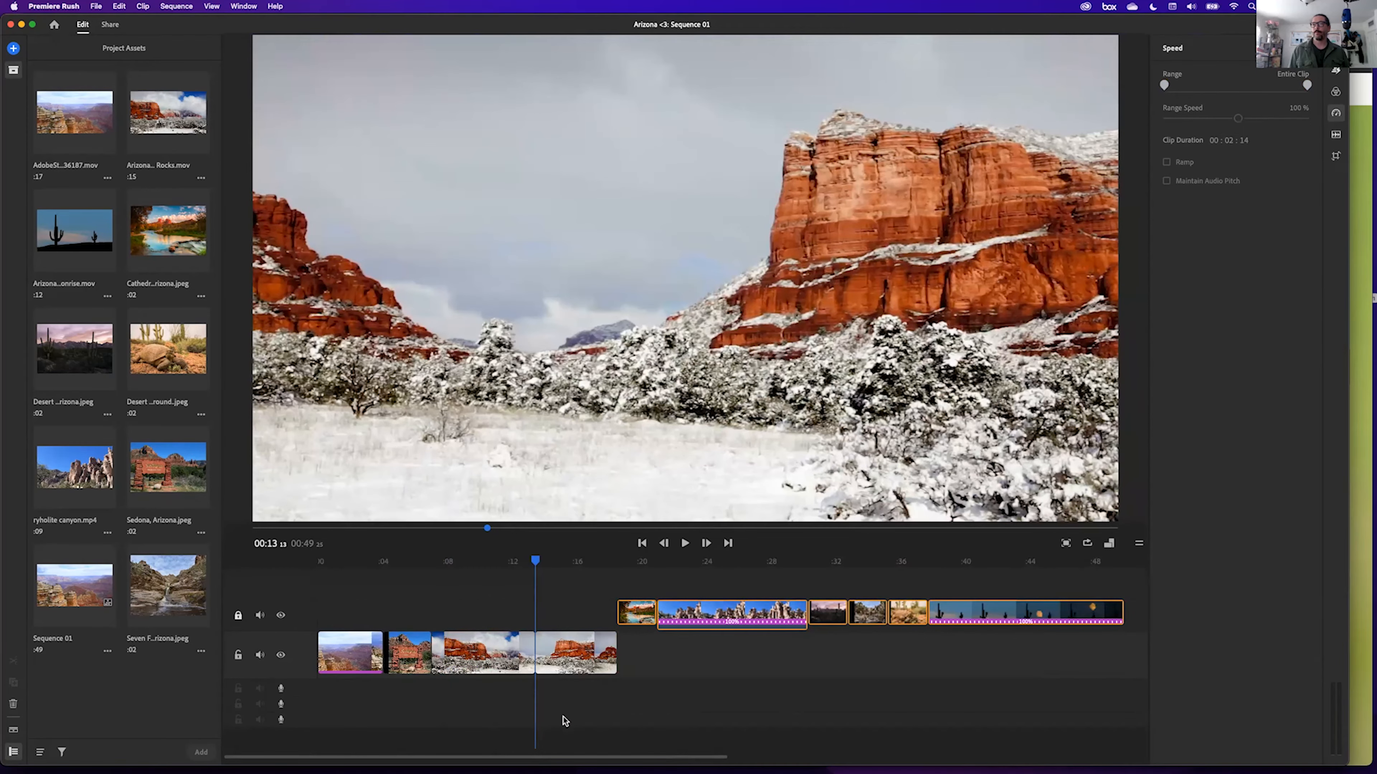
pyautogui.click(569, 661)
pyautogui.press('Delete')
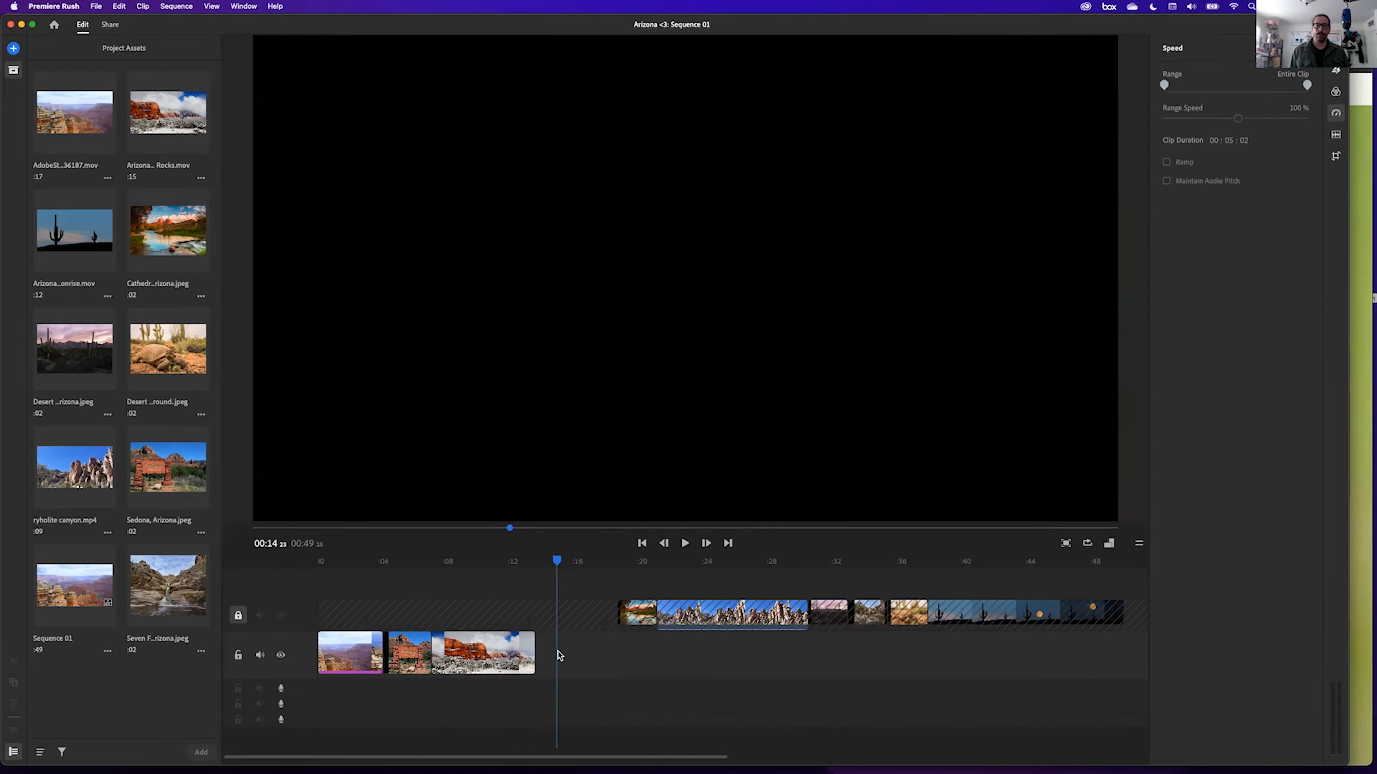
pyautogui.press('super+z')
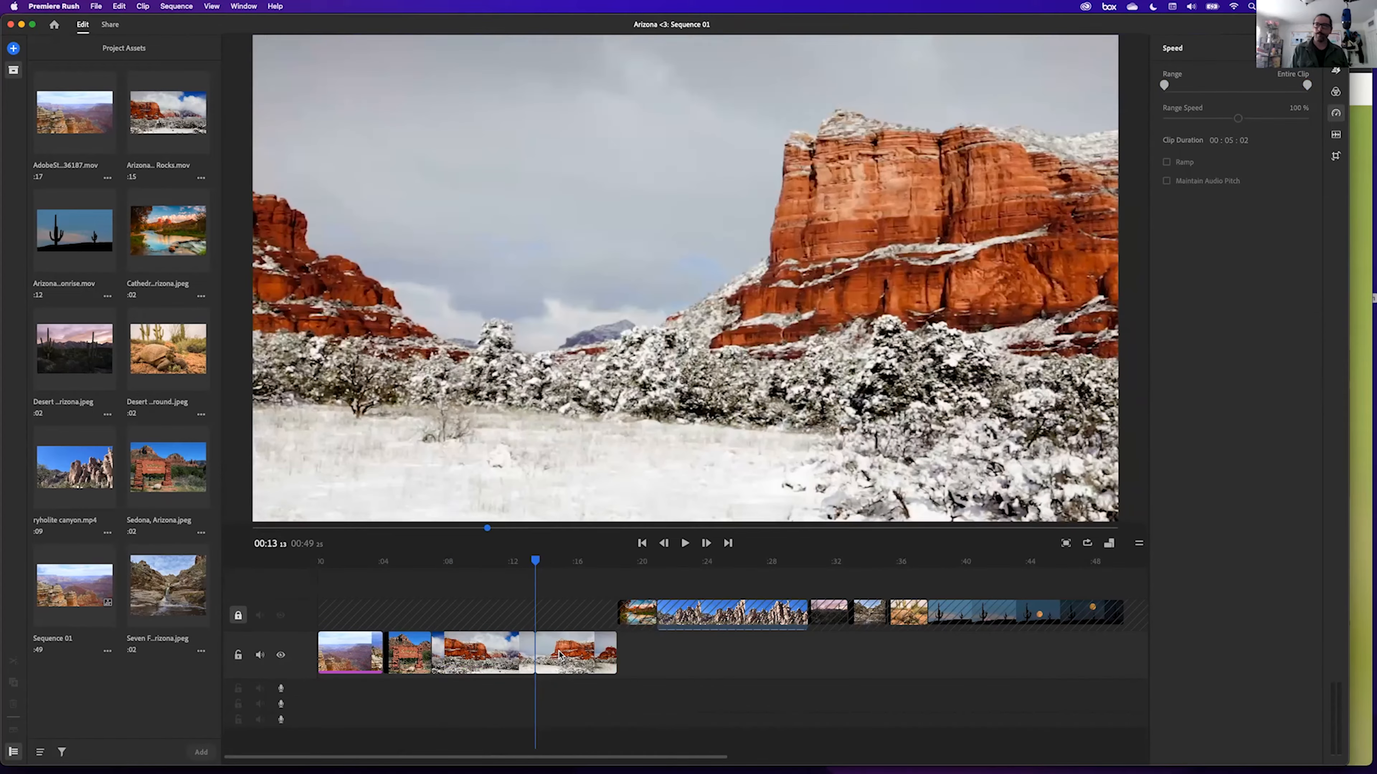
# Delete the second part of the split Red Rocks clip from the main track, and select the river image that follows.
pyautogui.click(548, 651)
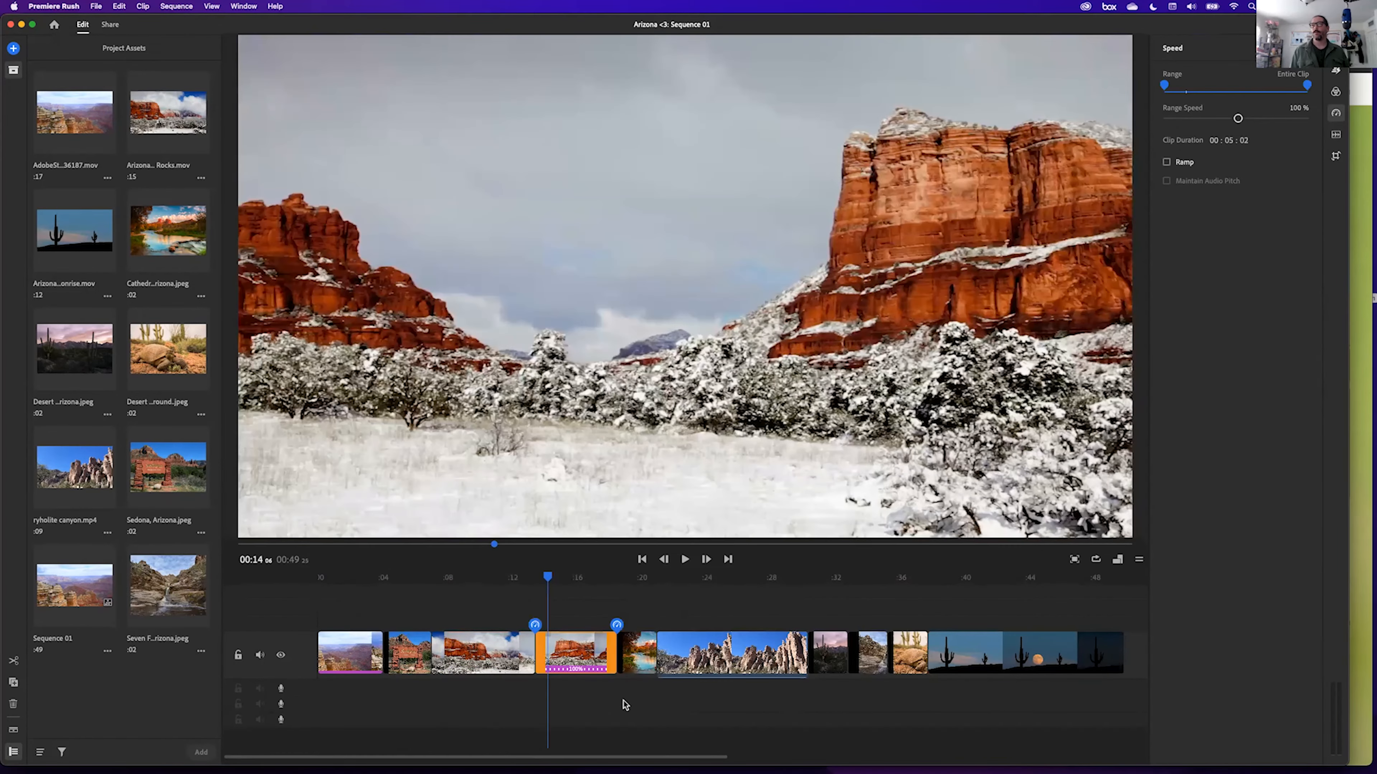
pyautogui.press('Delete')
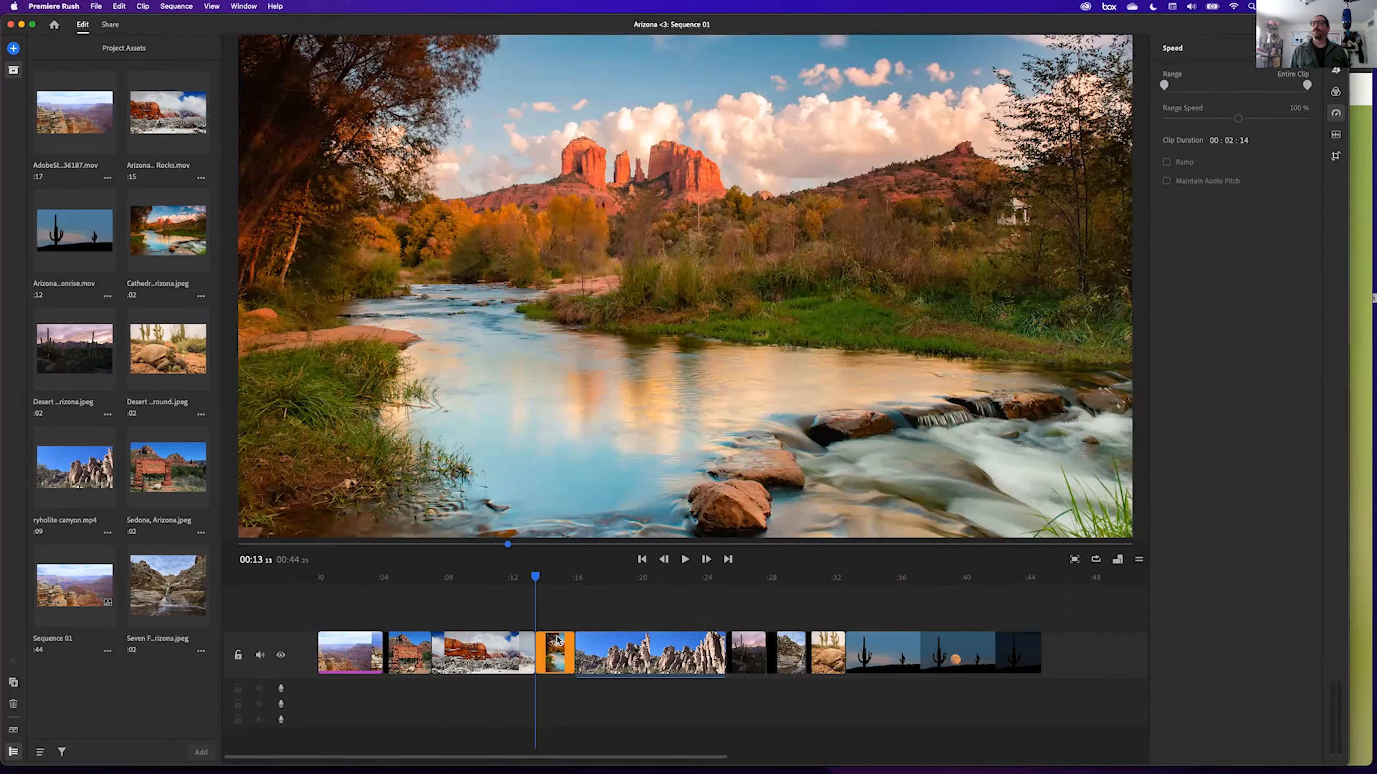
pyautogui.click(554, 651)
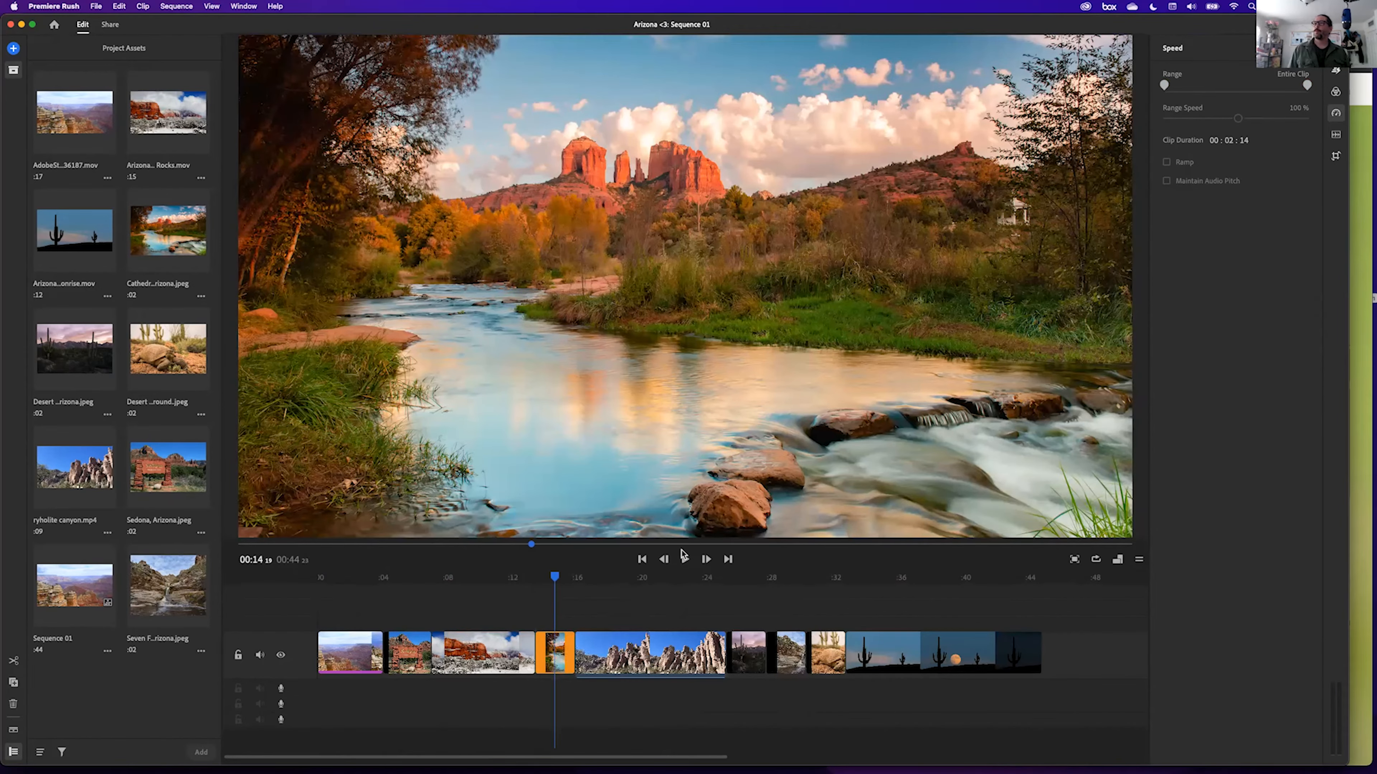
# Speed up the remaining snowy Red Rocks clip by setting its clip duration to 00:05:00.
pyautogui.click(463, 652)
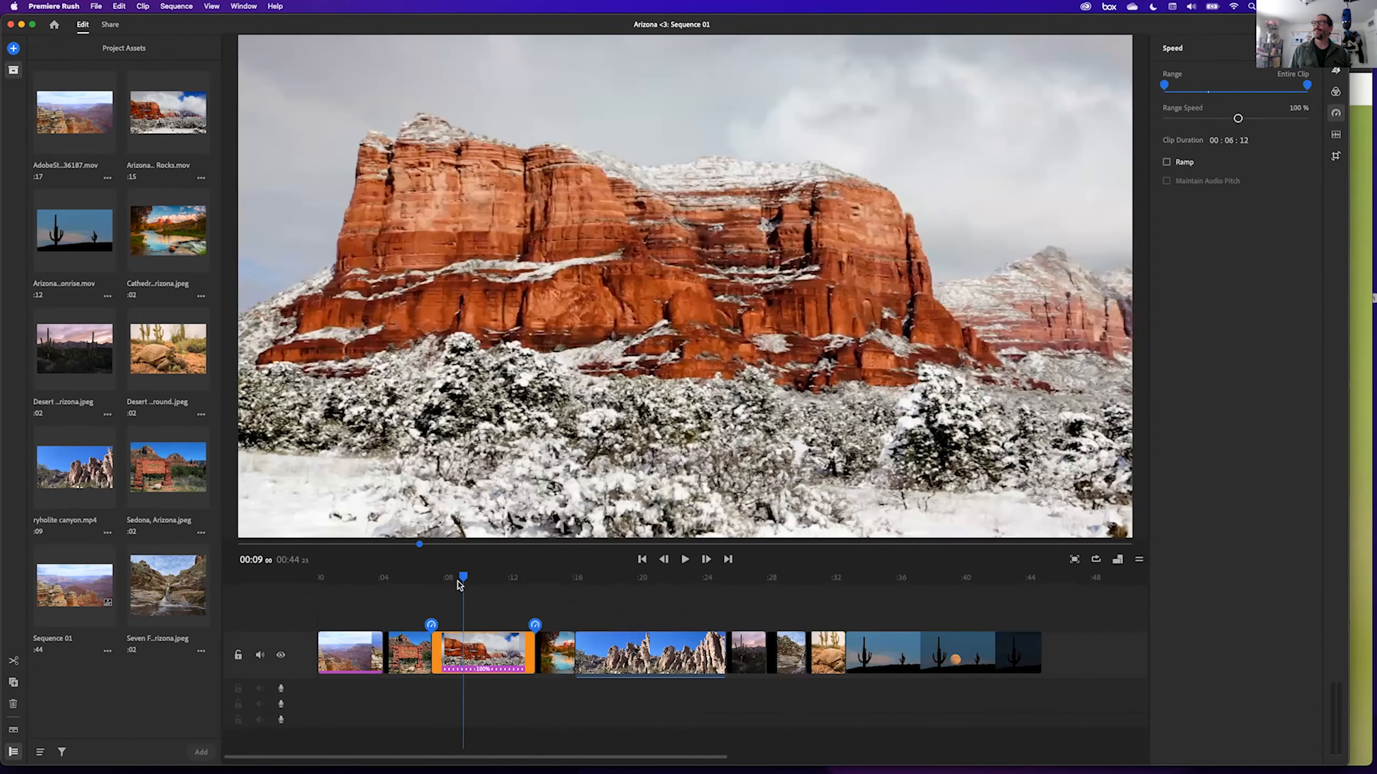
pyautogui.moveTo(464, 578)
pyautogui.mouseDown()
pyautogui.moveTo(525, 580)
pyautogui.moveTo(436, 592)
pyautogui.moveTo(522, 579)
pyautogui.moveTo(487, 579)
pyautogui.mouseUp()
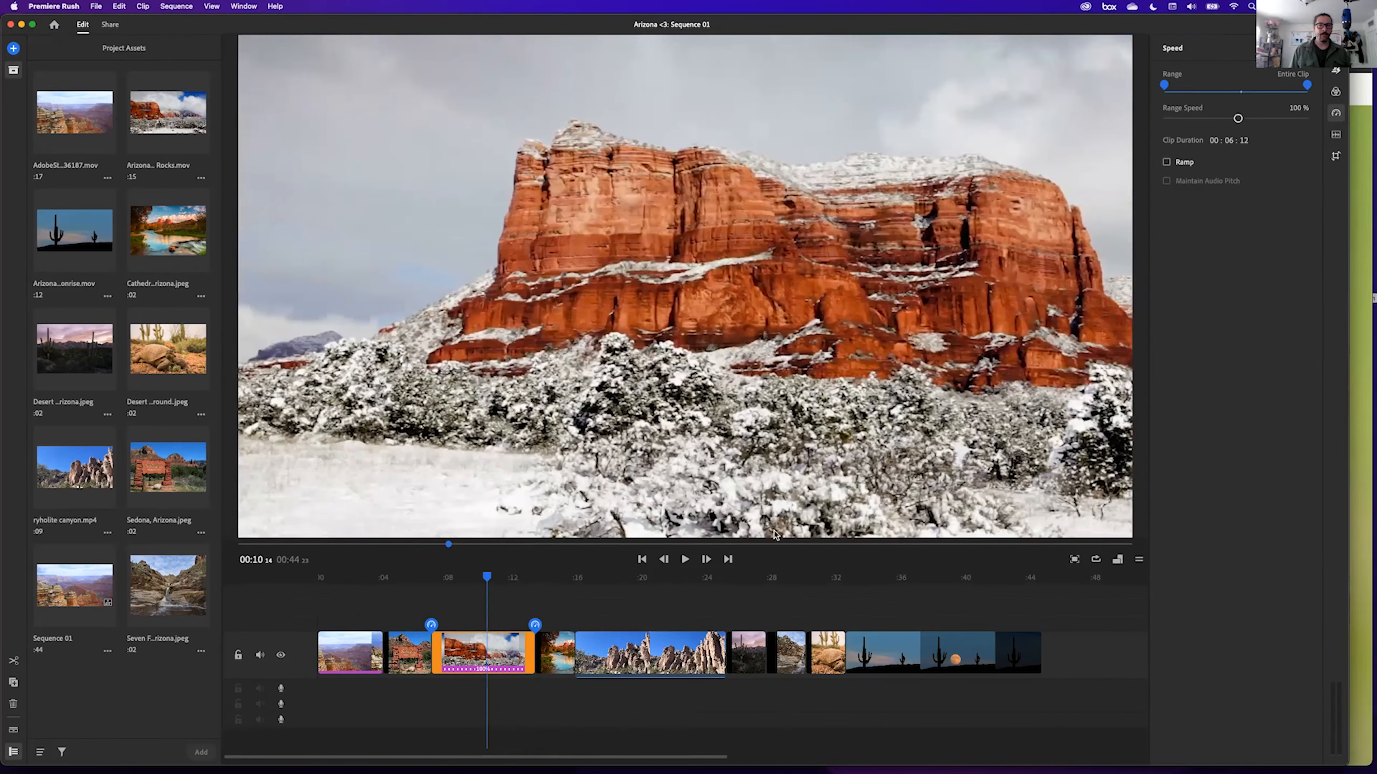
pyautogui.click(1229, 141)
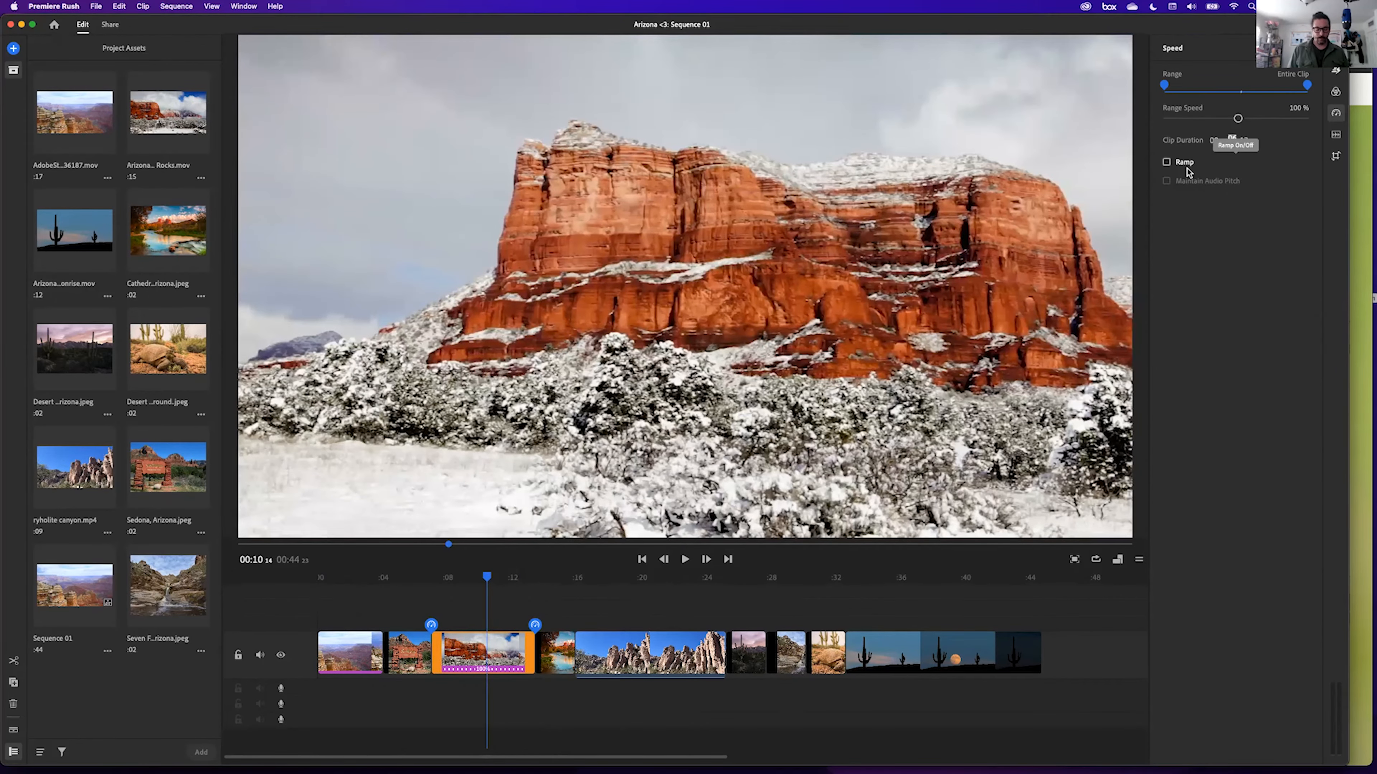
pyautogui.write('05 : ')
pyautogui.write('00')
pyautogui.press('Return')
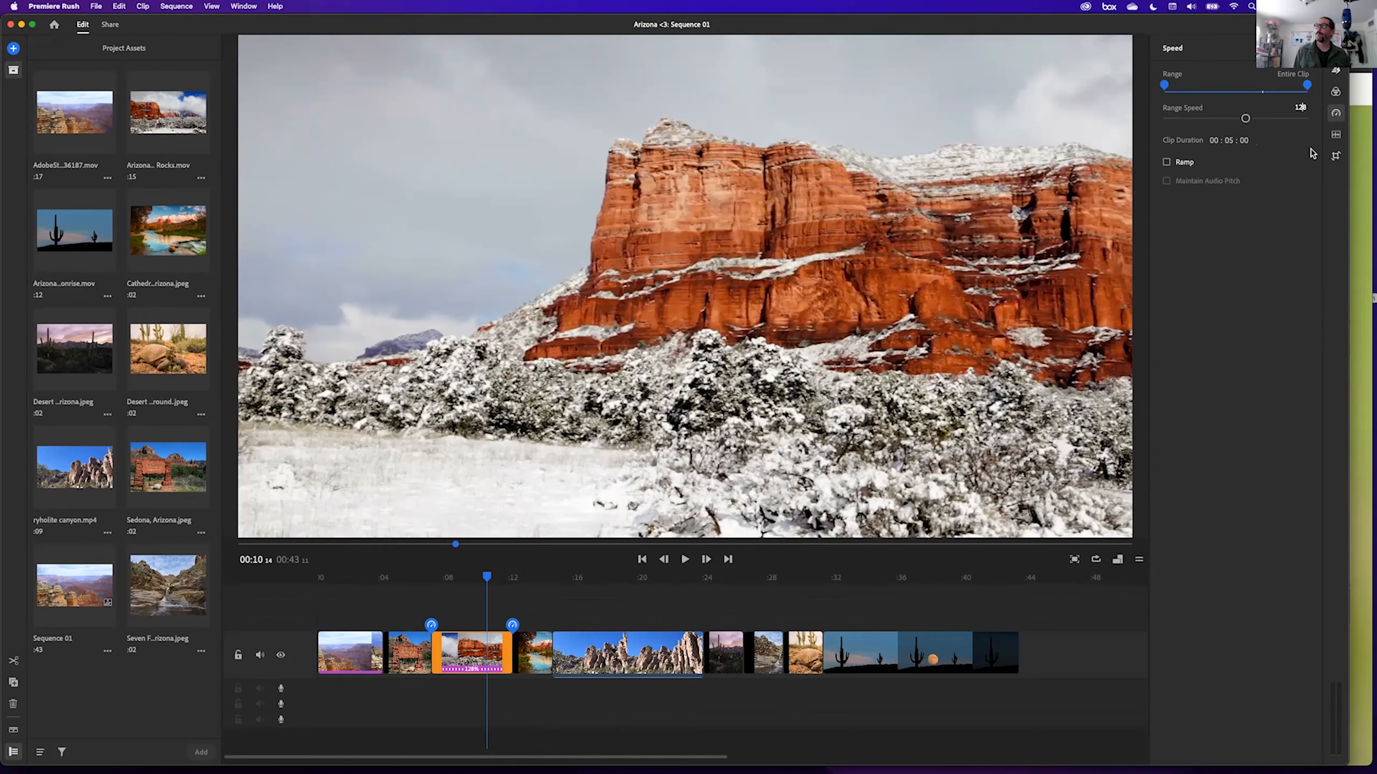
# Scrub through the sequence from the opening canyon clip to the end of the Red Rocks clip.
pyautogui.moveTo(490, 580)
pyautogui.mouseDown()
pyautogui.moveTo(464, 579)
pyautogui.moveTo(507, 579)
pyautogui.moveTo(475, 587)
pyautogui.mouseUp()
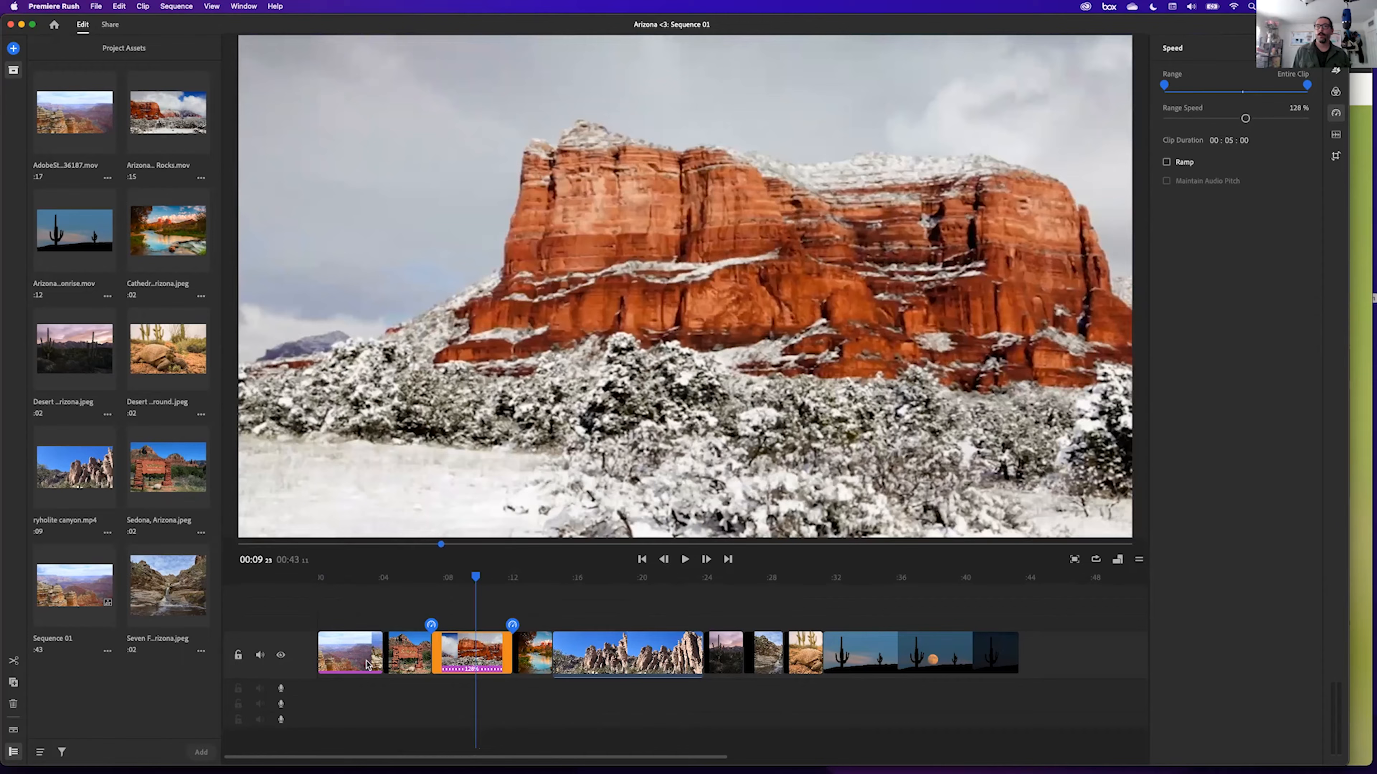
pyautogui.click(358, 596)
pyautogui.moveTo(354, 579); pyautogui.dragTo(505, 615)
# Set the Cathedral Rock river image's clip duration to 00:03:00.
pyautogui.click(537, 656)
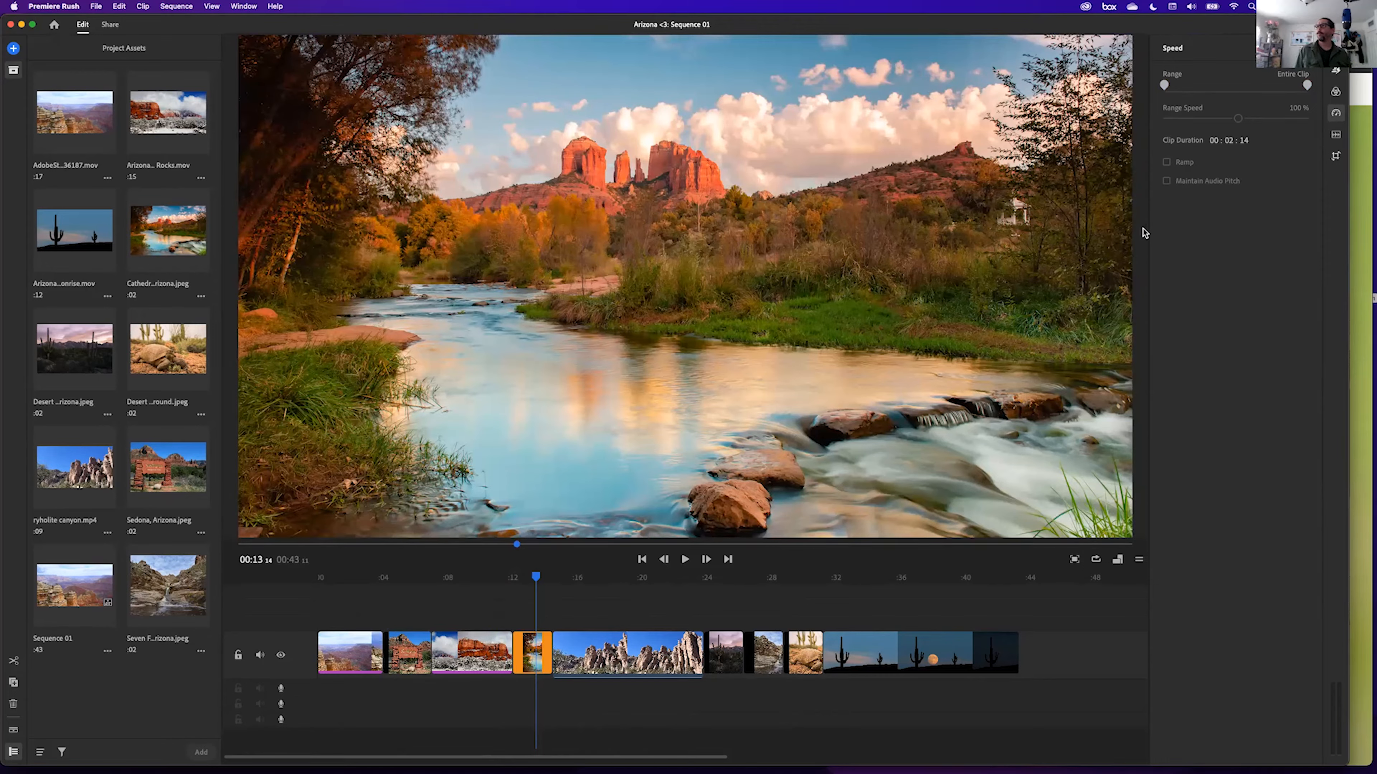
pyautogui.click(1230, 140)
pyautogui.write('3')
pyautogui.press('Tab')
pyautogui.write('00')
pyautogui.press('Return')
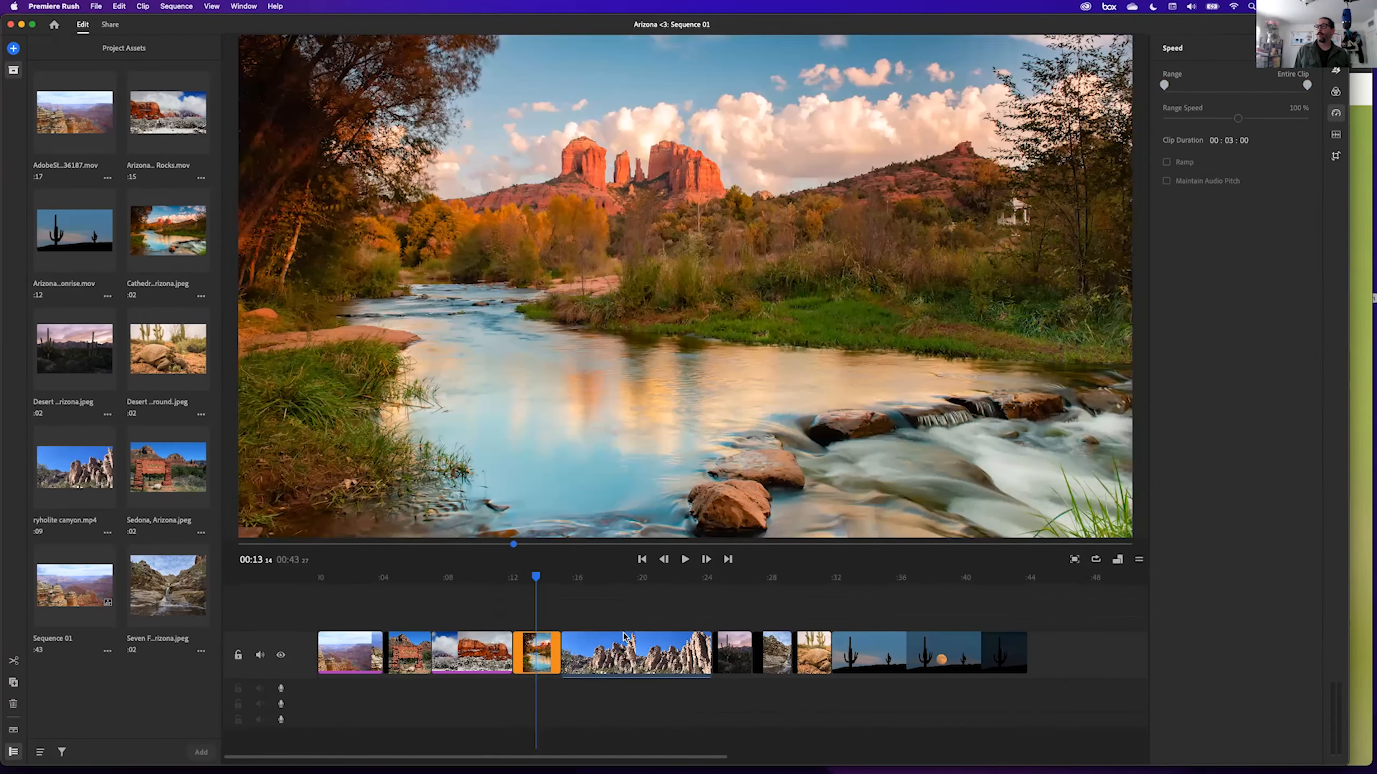
# Split the rhyolite canyon clip at about 00:18:18, delete the part before the split, and scrub through the remainder.
pyautogui.click(627, 656)
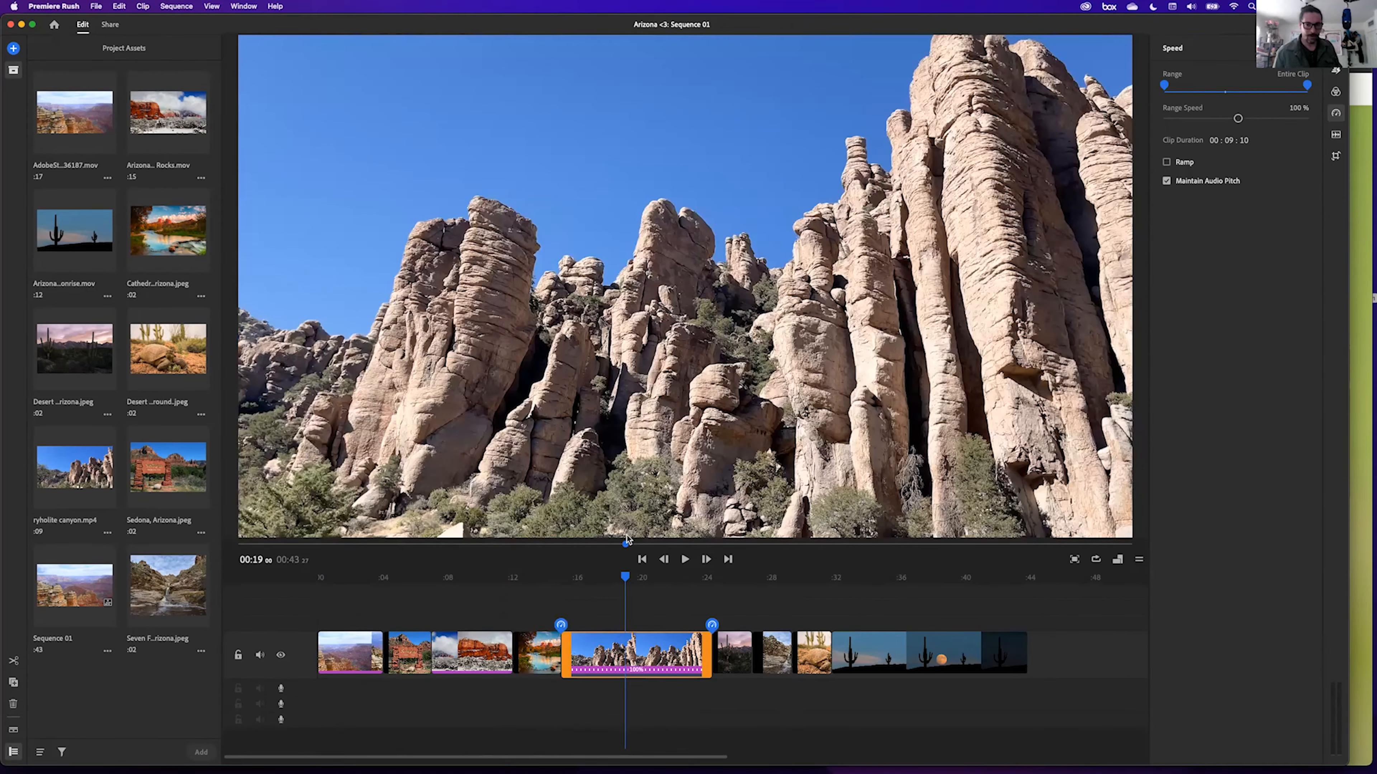
pyautogui.moveTo(625, 578)
pyautogui.mouseDown()
pyautogui.moveTo(576, 588)
pyautogui.moveTo(620, 591)
pyautogui.mouseUp()
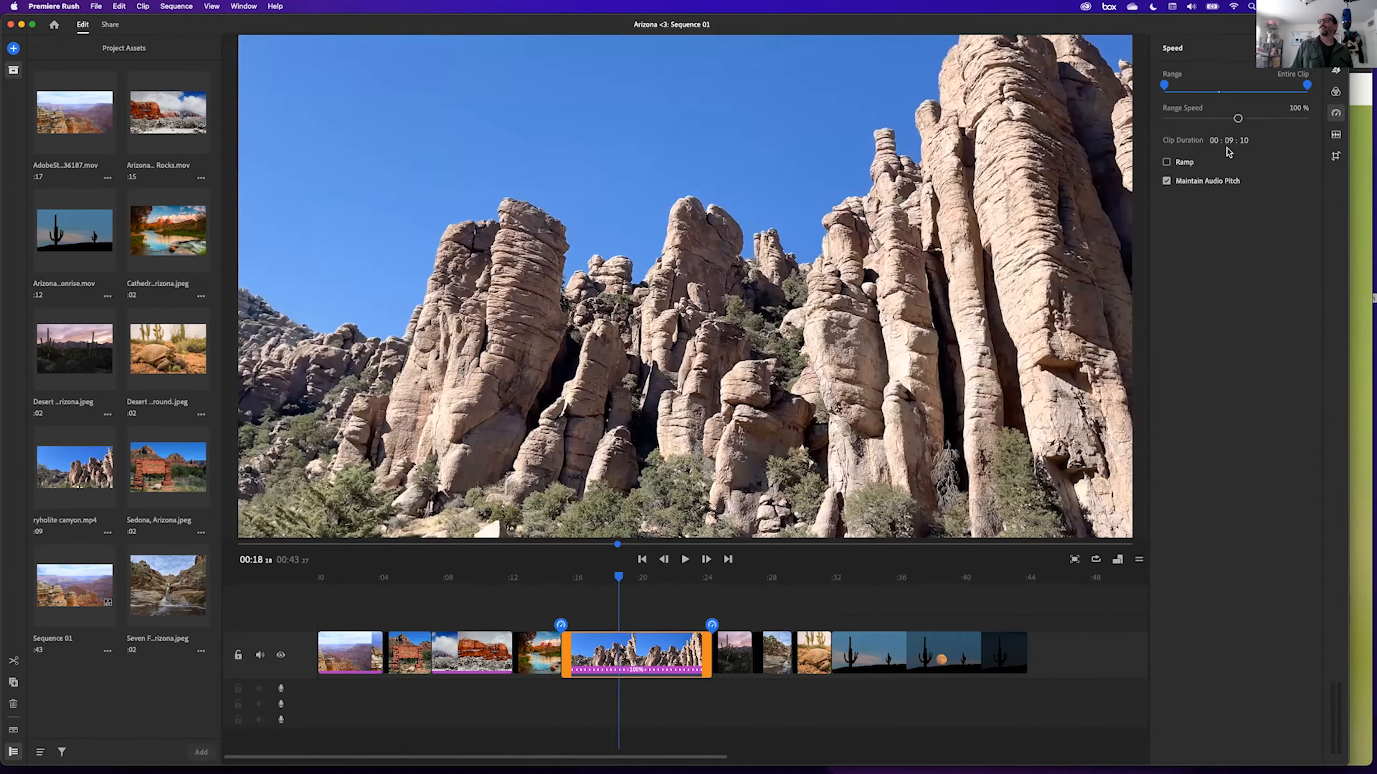
pyautogui.moveTo(620, 581)
pyautogui.mouseDown()
pyautogui.moveTo(573, 587)
pyautogui.moveTo(620, 596)
pyautogui.mouseUp()
pyautogui.press('s')
pyautogui.click(607, 668)
pyautogui.press('Delete')
pyautogui.moveTo(561, 582); pyautogui.dragTo(610, 591)
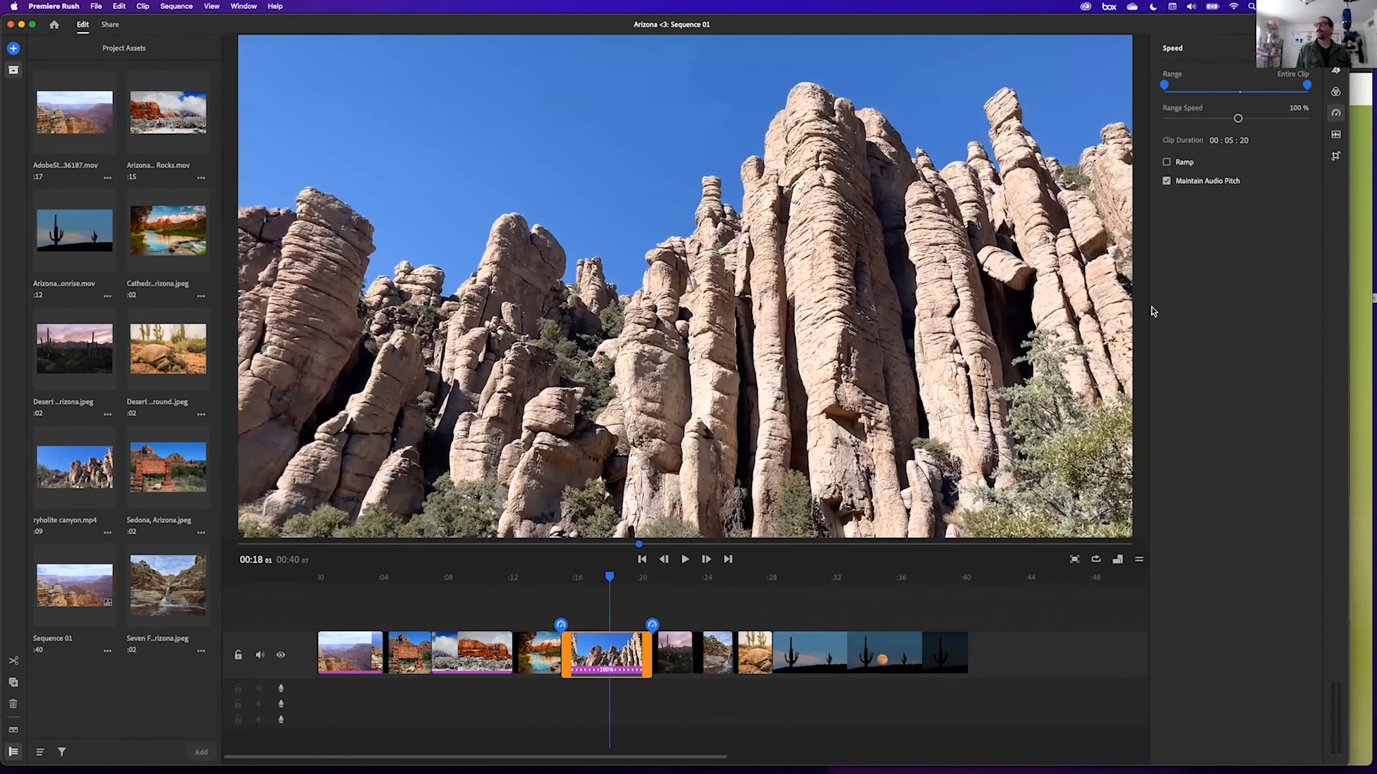
pyautogui.click(1247, 139)
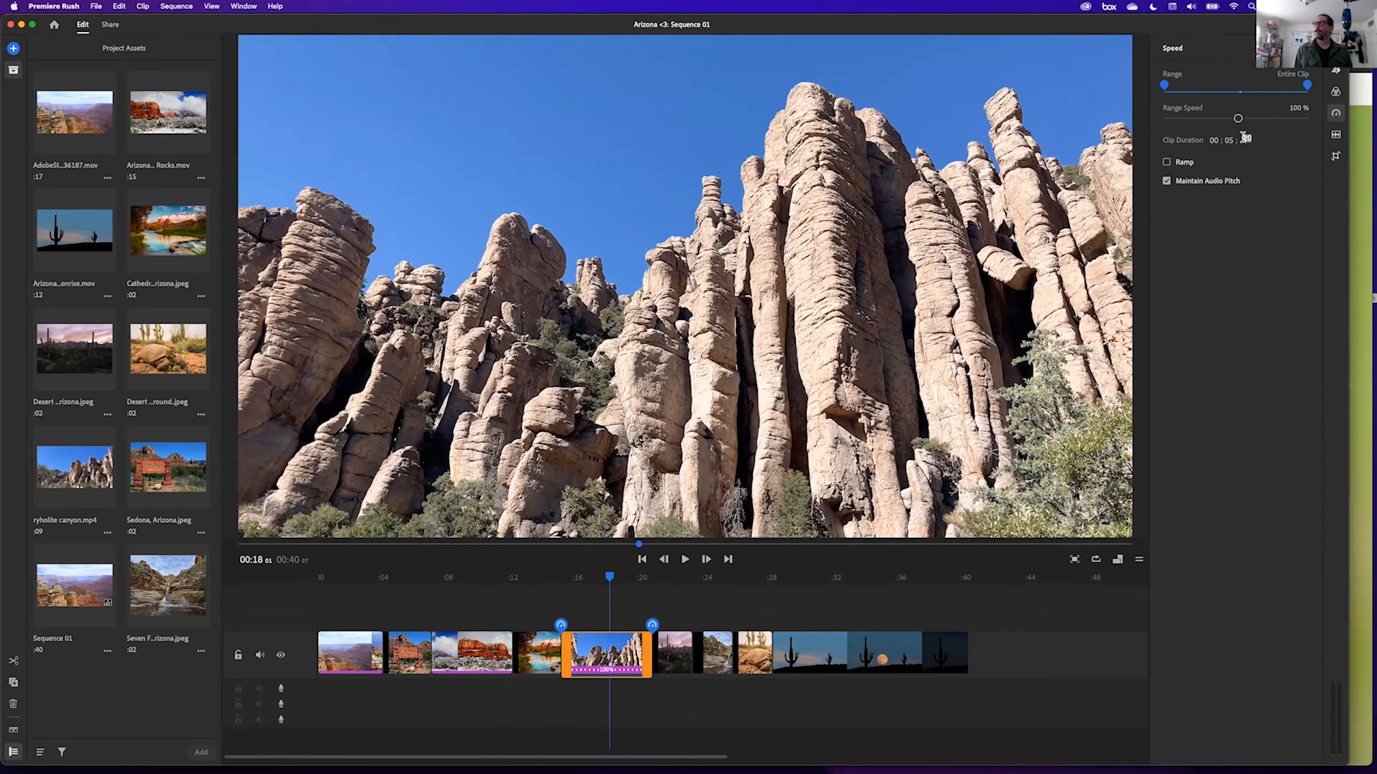
pyautogui.click(1216, 137)
pyautogui.press('Tab')
pyautogui.press('Tab')
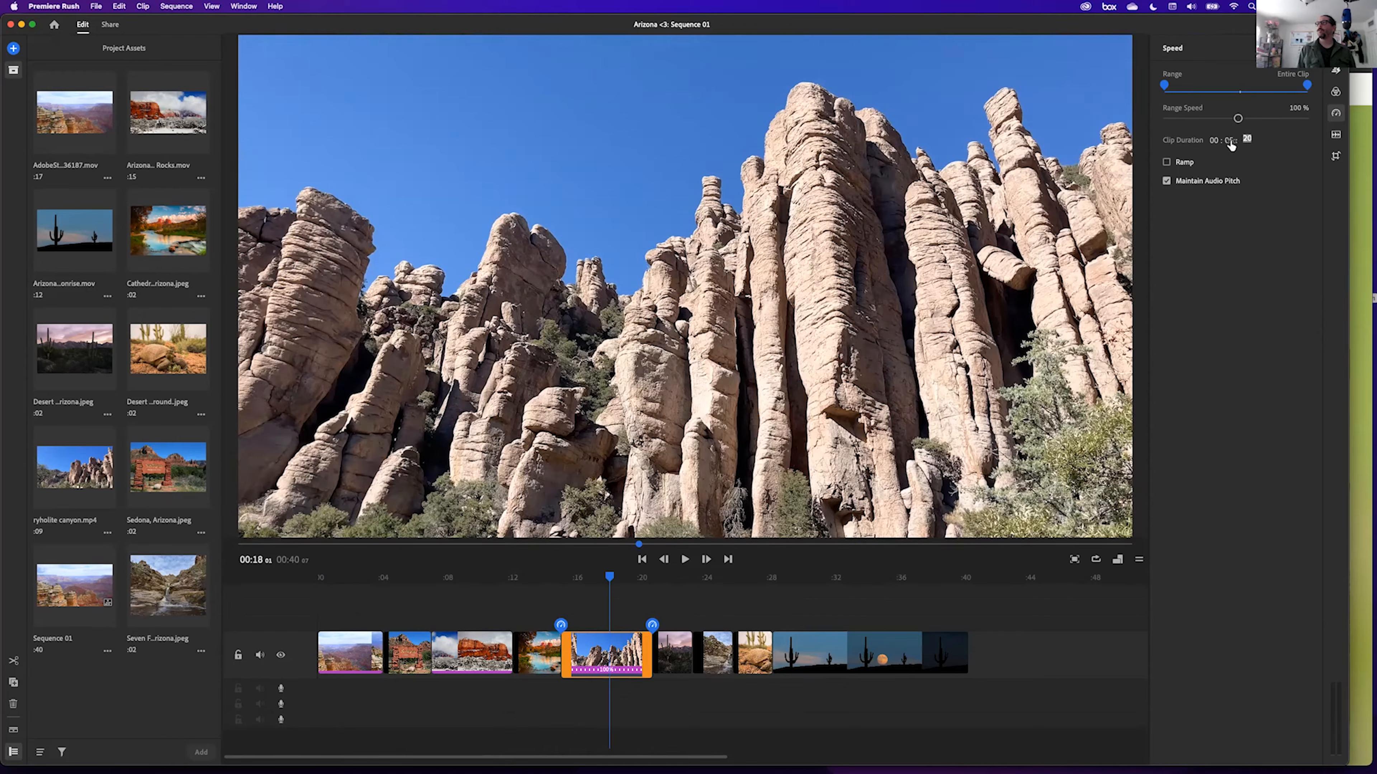
pyautogui.click(1268, 168)
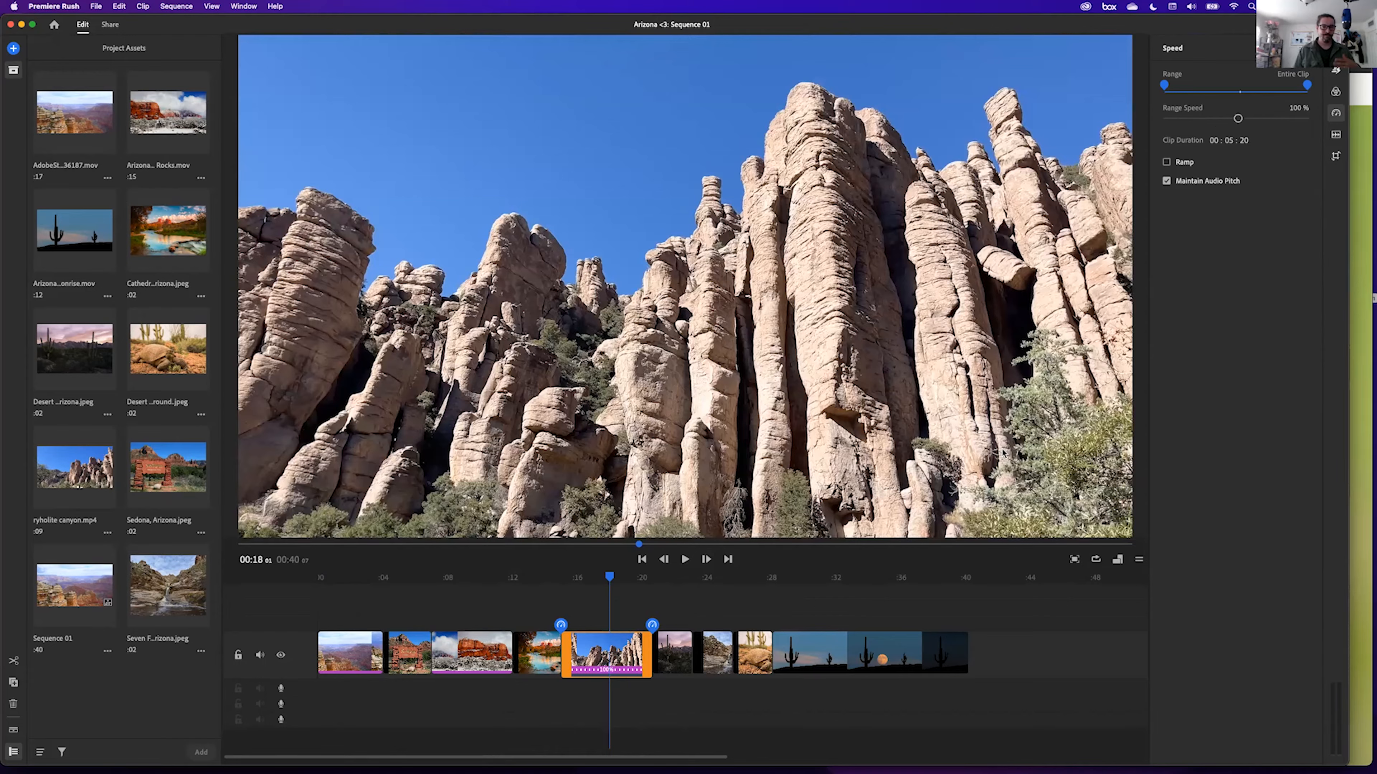
# Speed up the rhyolite canyon clip by setting its clip duration to 00:05:00.
pyautogui.click(1245, 140)
pyautogui.write('0')
pyautogui.click(1226, 273)
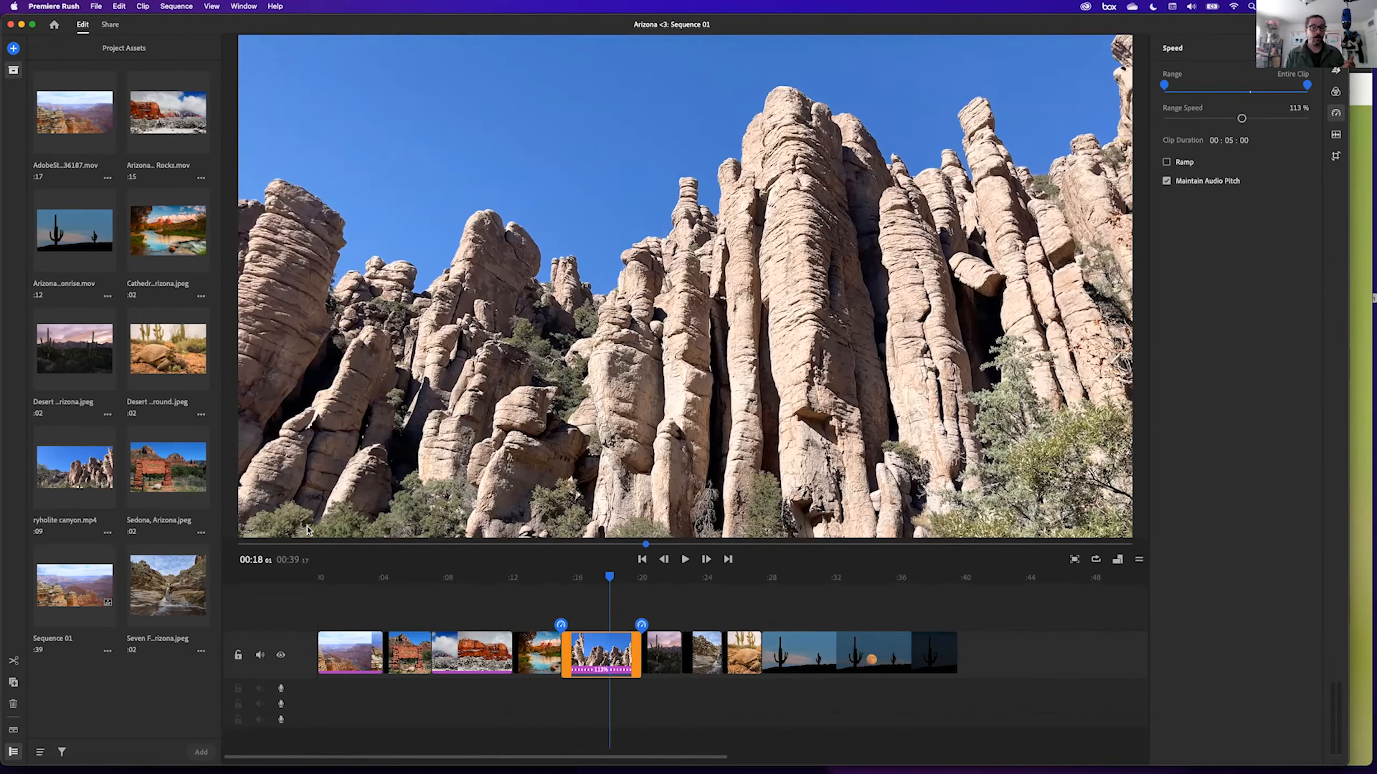
# Set the clip duration of the desert image with cacti at dusk to 00:03:00.
pyautogui.click(659, 657)
pyautogui.click(1229, 141)
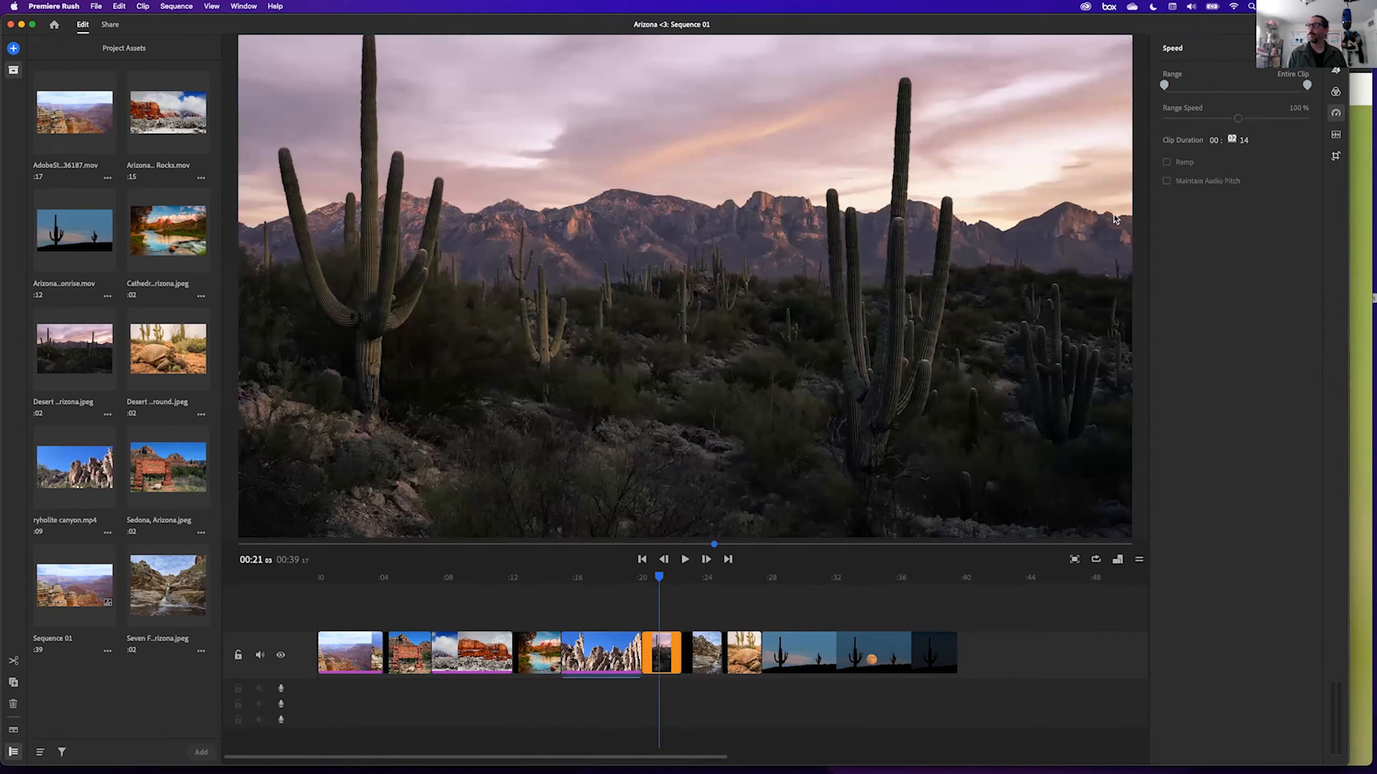
pyautogui.write('3')
pyautogui.press('Tab')
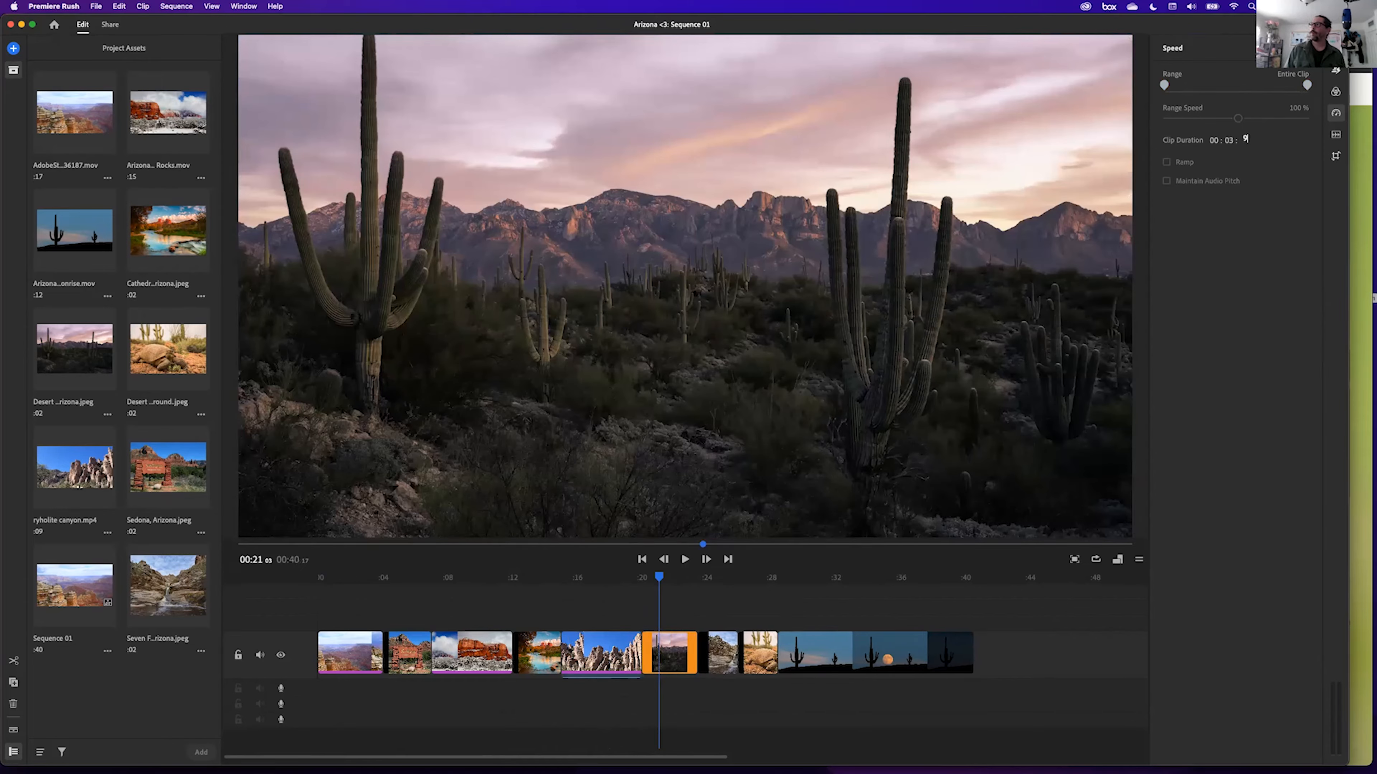
pyautogui.write('0')
pyautogui.press('Return')
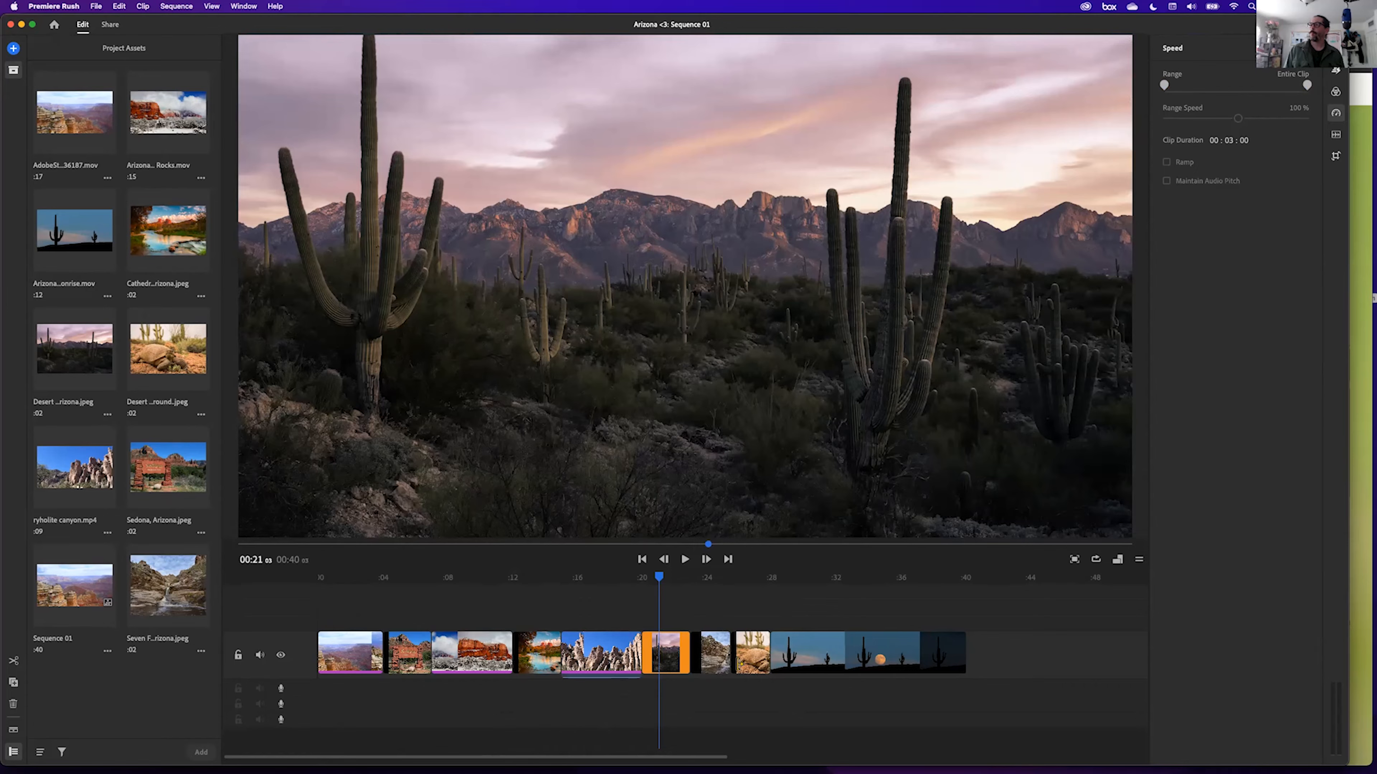
# Set the clip duration of the waterfall canyon image to 00:03:00.
pyautogui.click(717, 653)
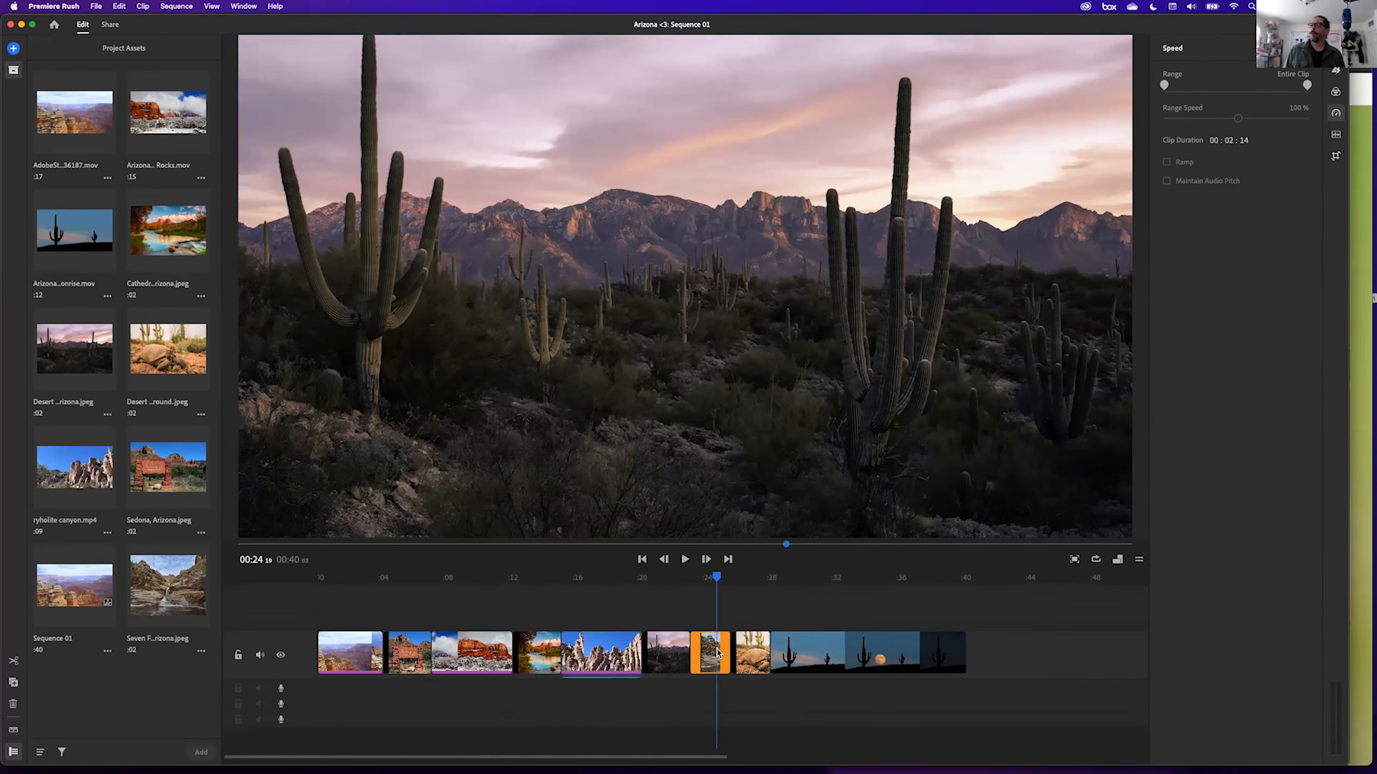
pyautogui.click(747, 661)
pyautogui.click(738, 711)
pyautogui.click(714, 669)
pyautogui.click(1229, 140)
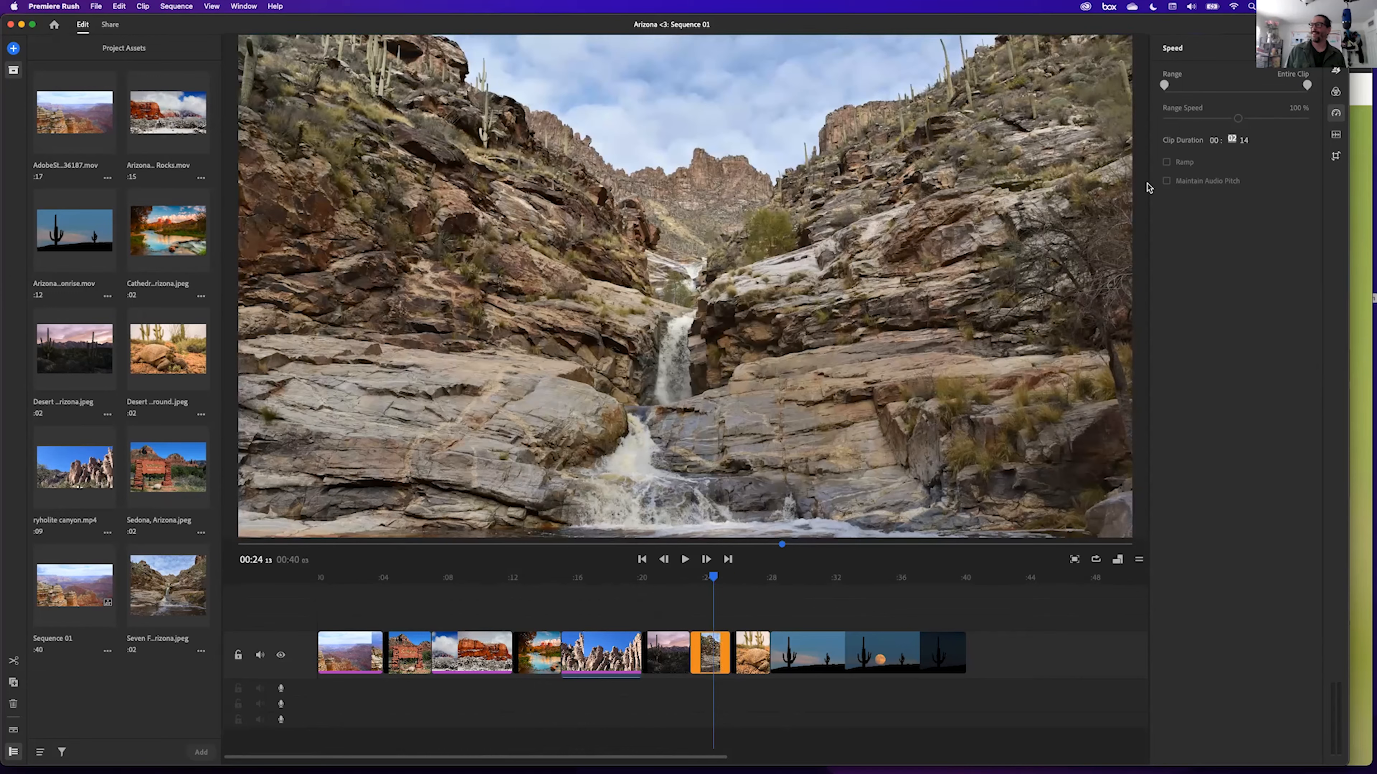
pyautogui.write('03 : 0')
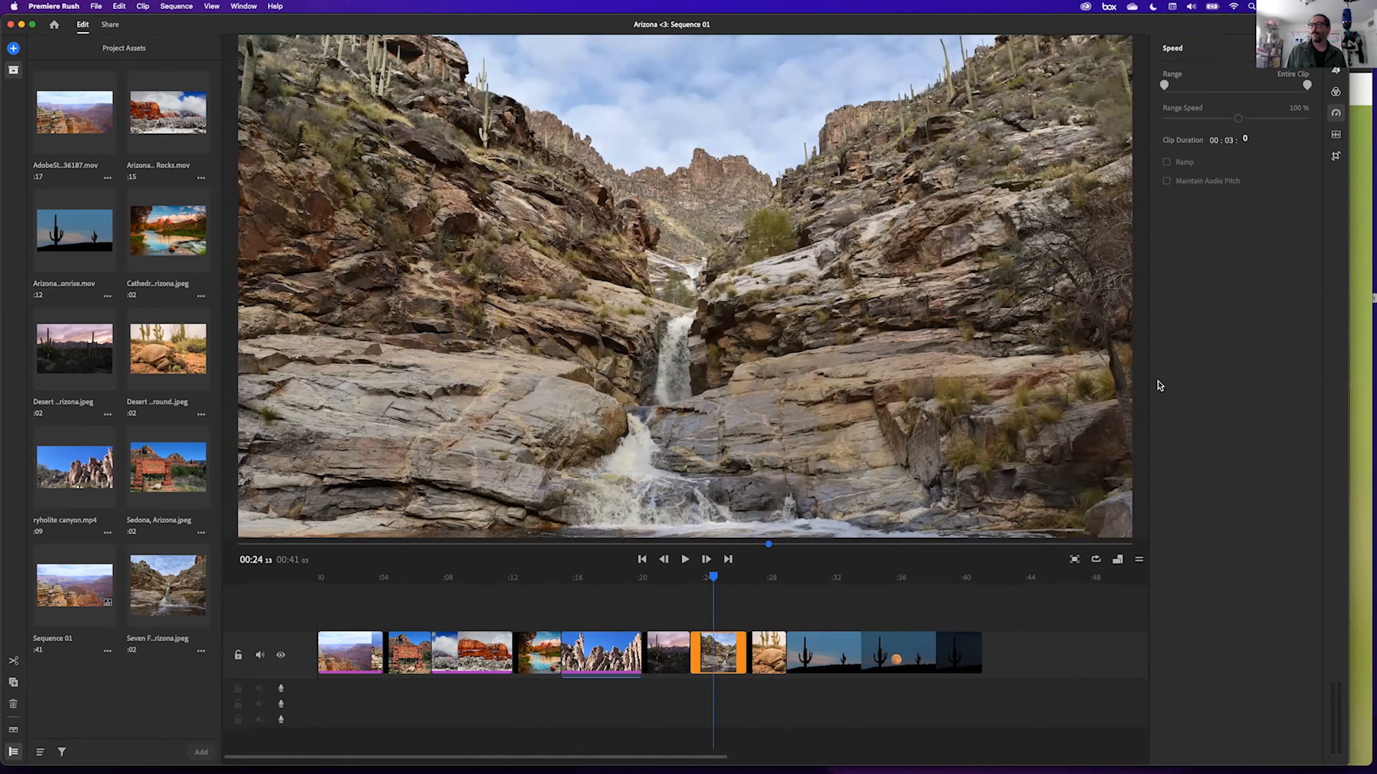
# Set the desert tortoise image's clip duration to 00:03:00.
pyautogui.click(766, 661)
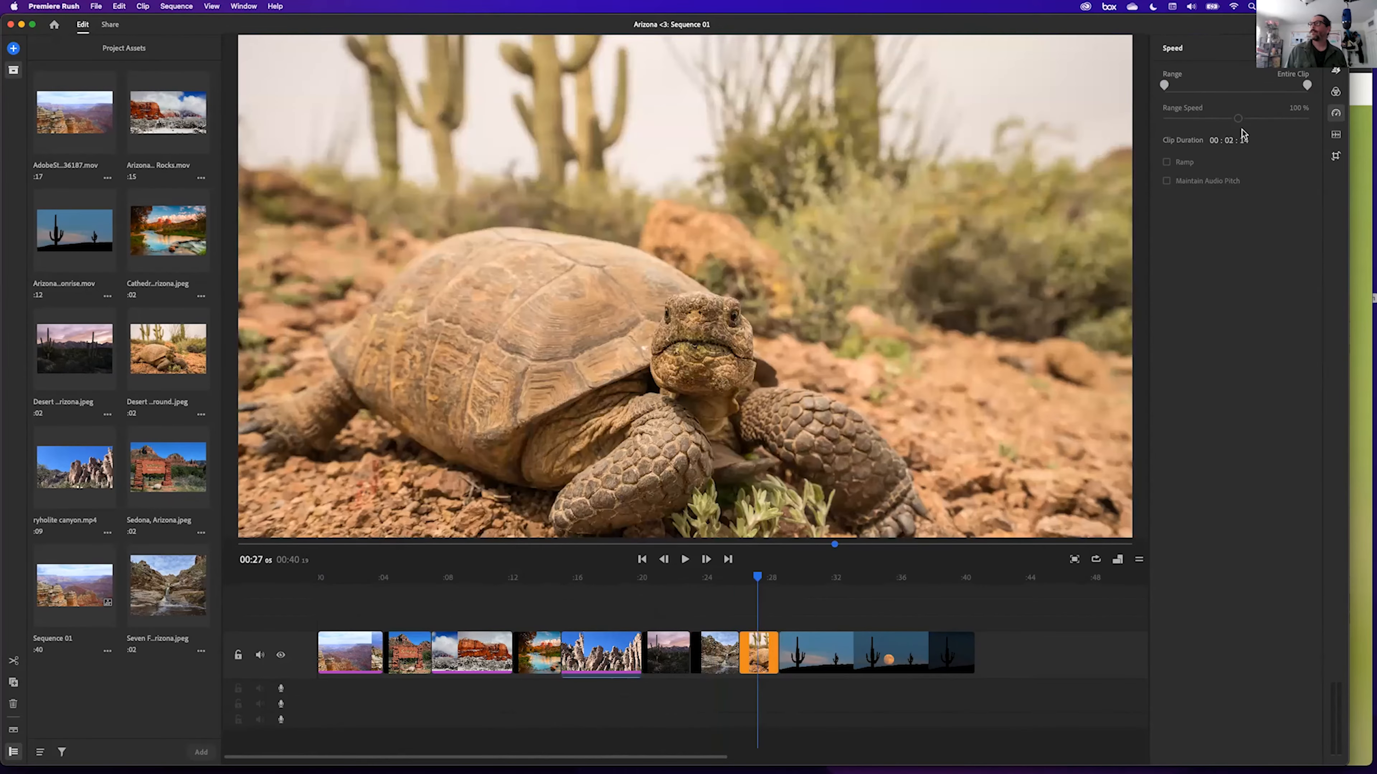
pyautogui.click(1229, 140)
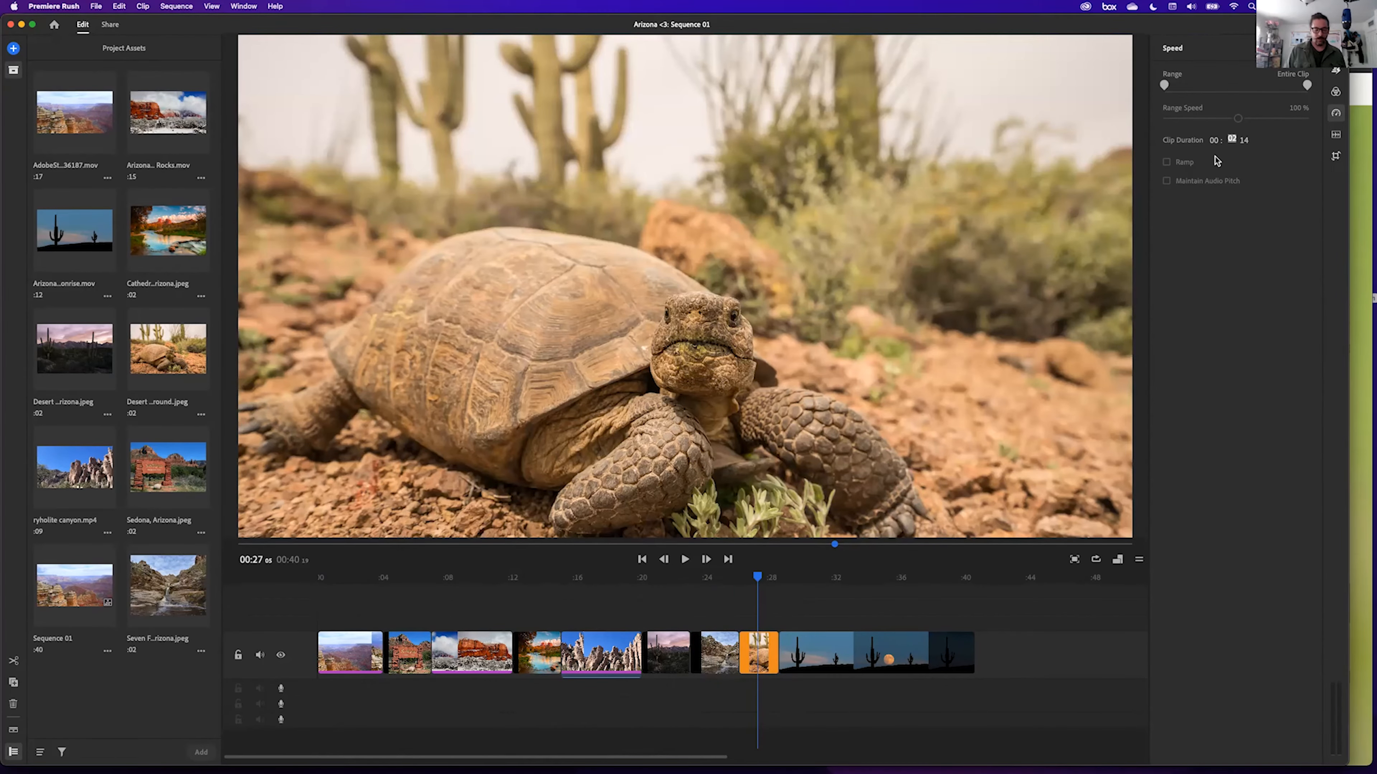
pyautogui.write('03 : ')
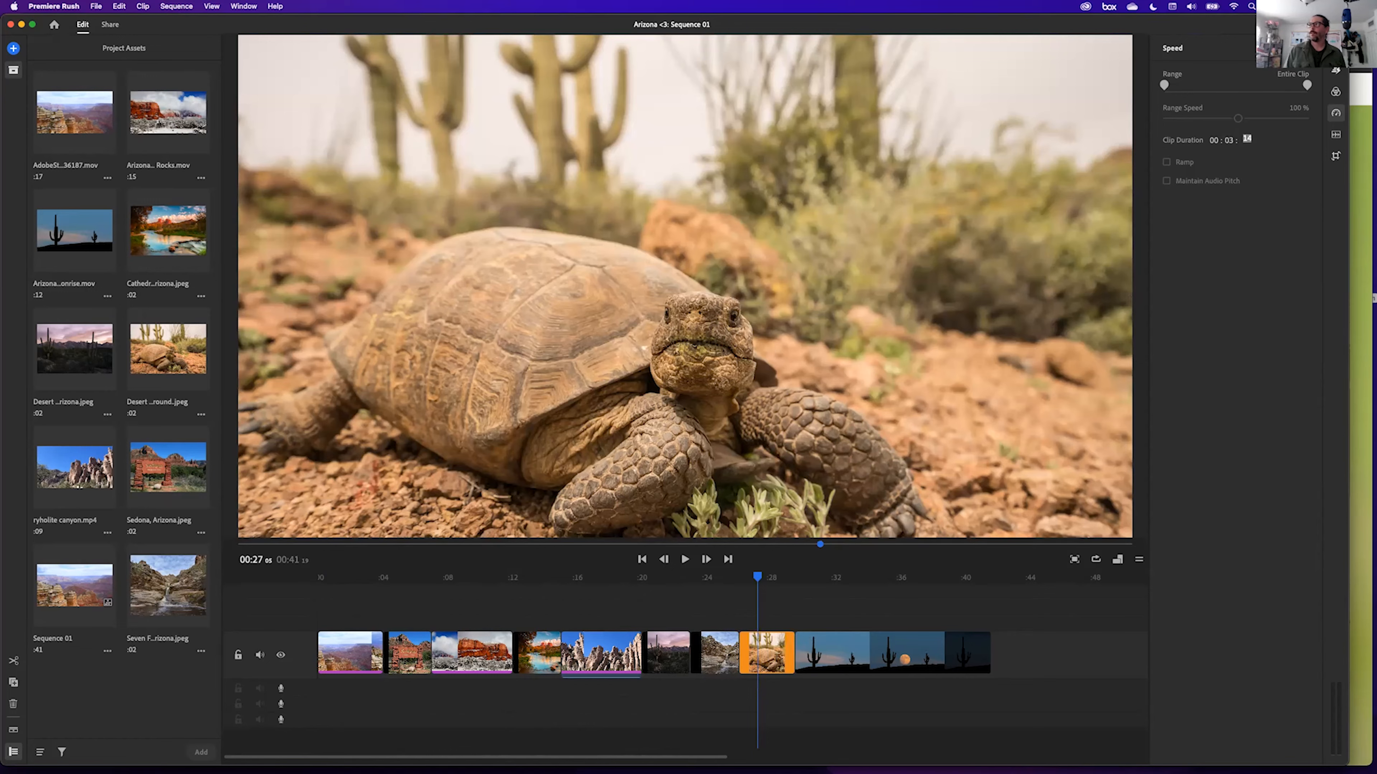
pyautogui.write('00')
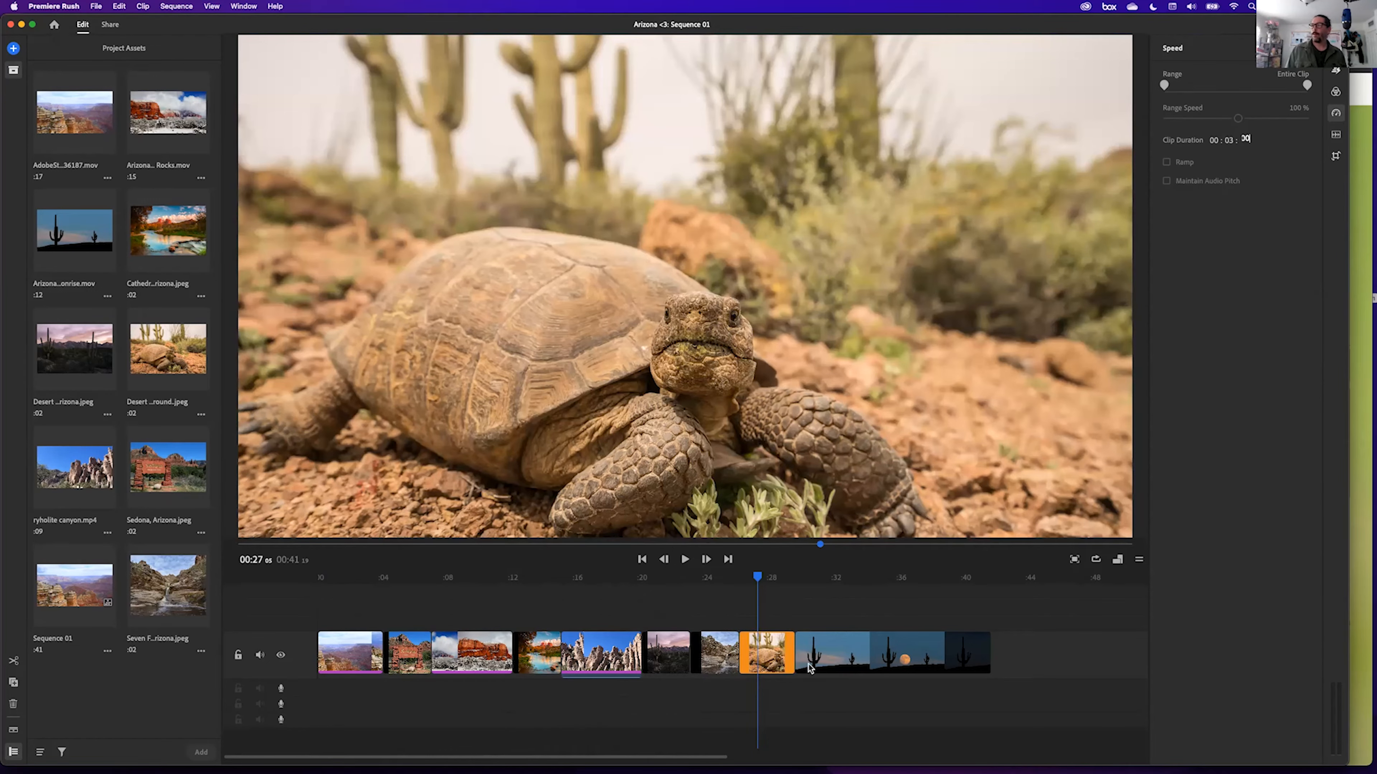
# Scrub through the cactus moonrise clip and speed it up by setting its clip duration to 00:03:00.
pyautogui.click(811, 661)
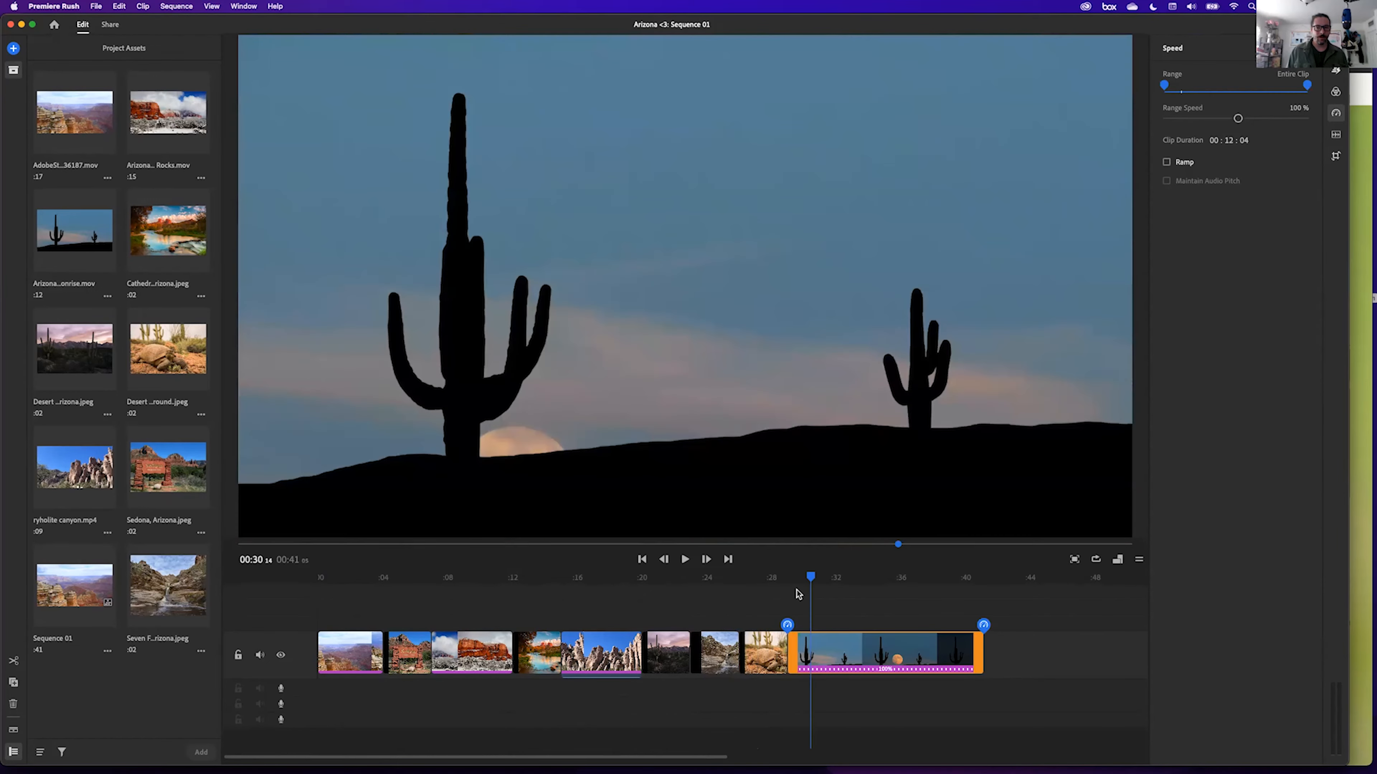
pyautogui.moveTo(811, 579); pyautogui.dragTo(928, 637)
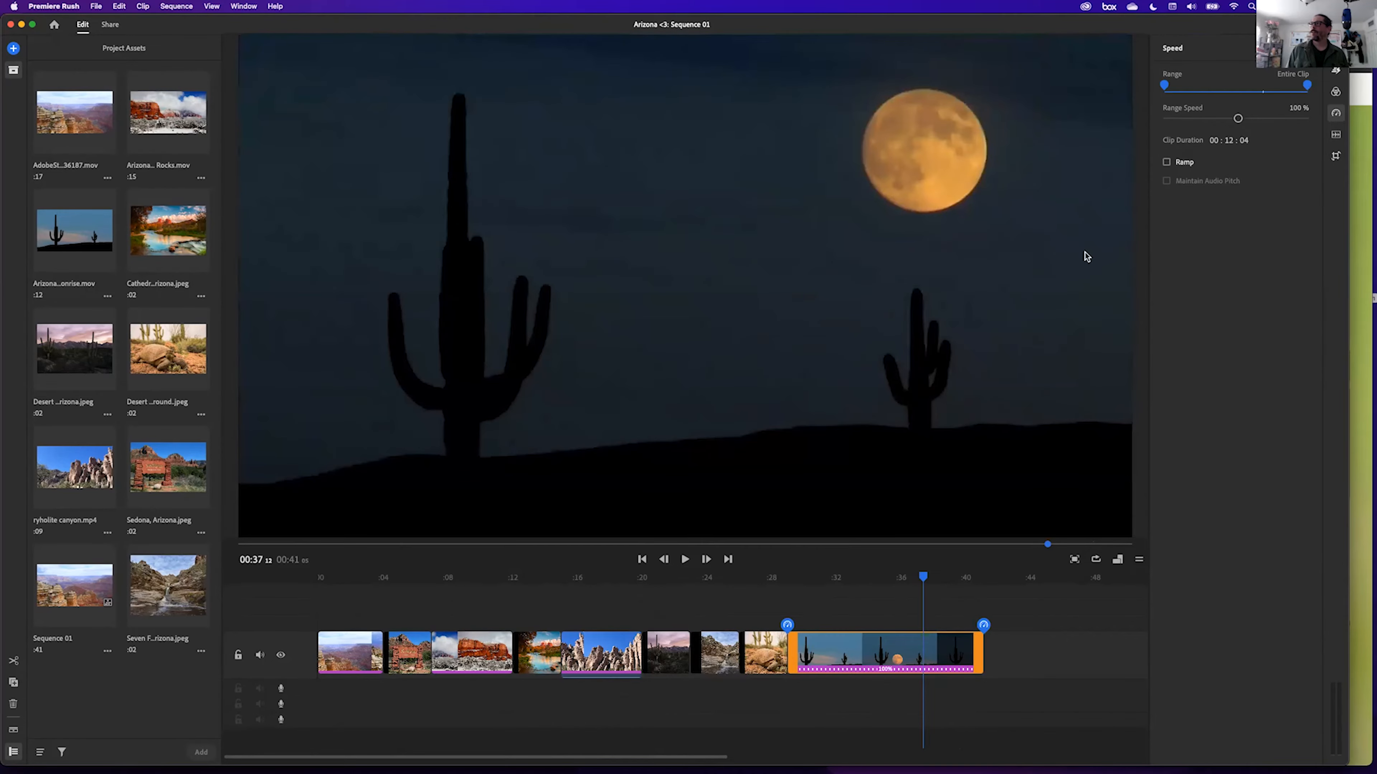
pyautogui.click(849, 648)
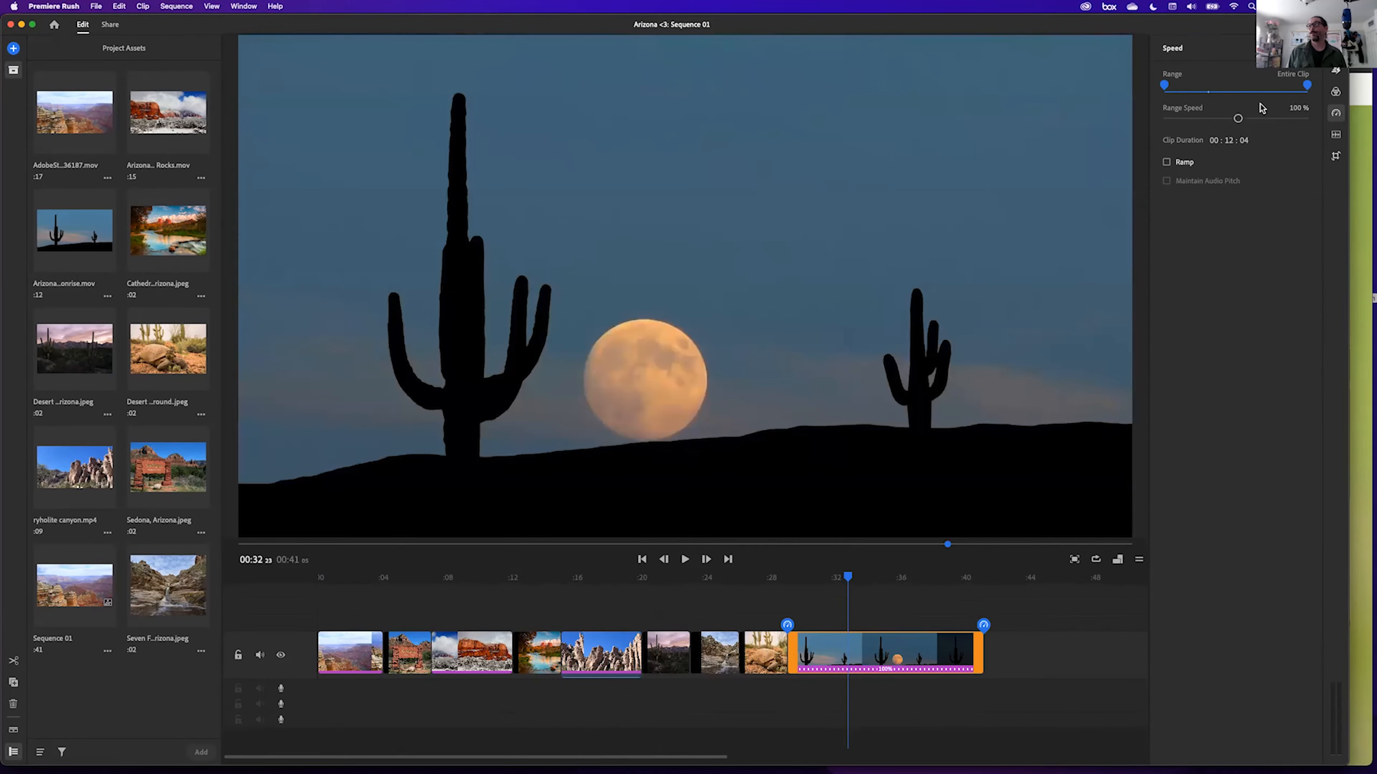
pyautogui.click(1231, 137)
pyautogui.write('3')
pyautogui.press('Return')
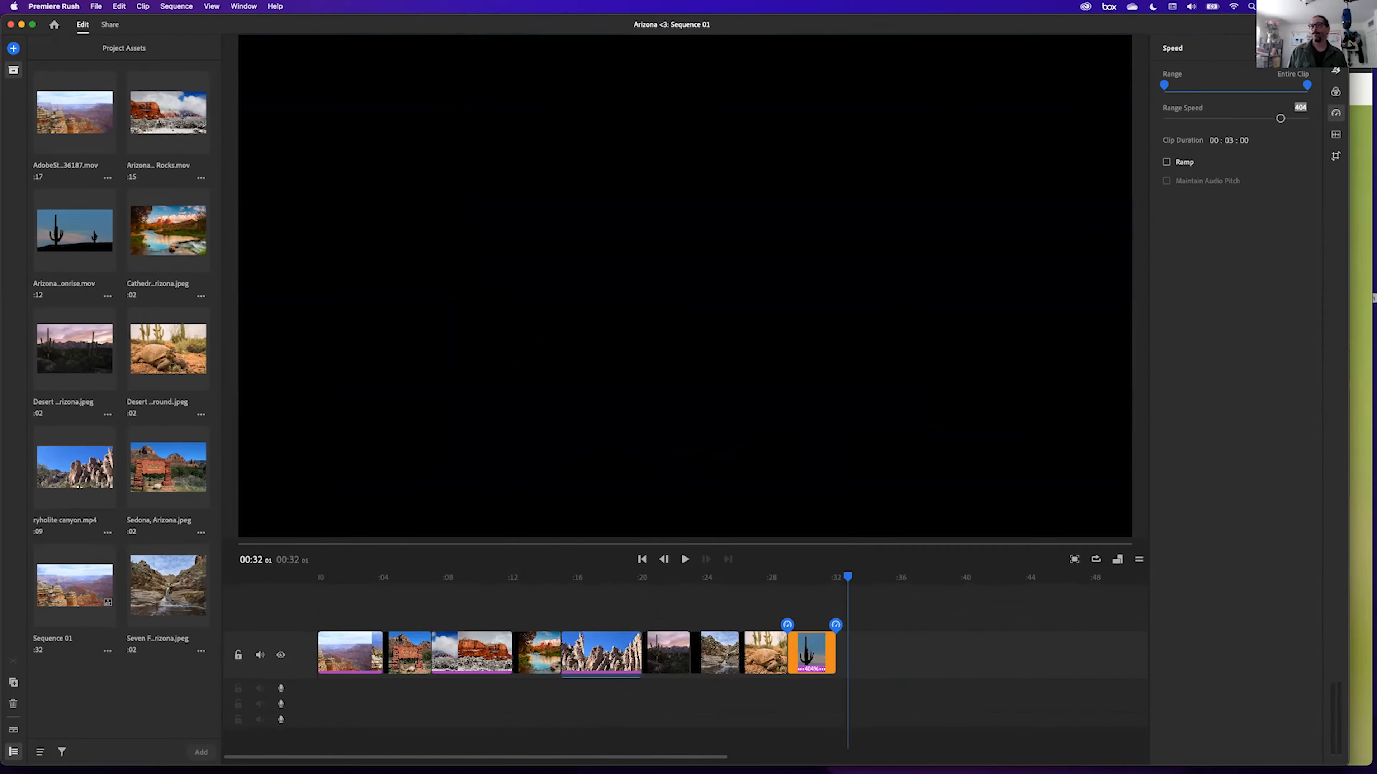
# Return the playhead to the start of the sequence and play the whole edit through to the end.
pyautogui.click(933, 629)
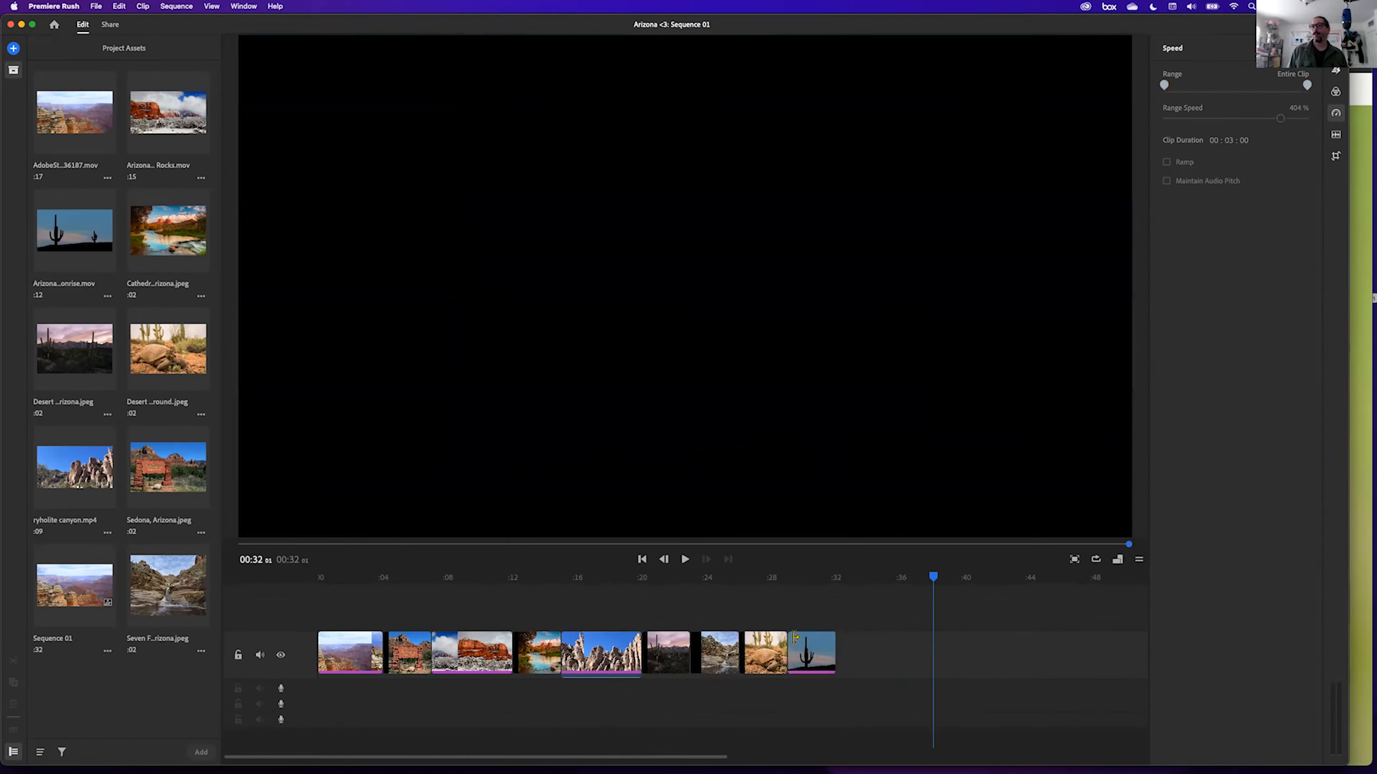
pyautogui.moveTo(933, 577); pyautogui.dragTo(320, 627)
pyautogui.click(347, 651)
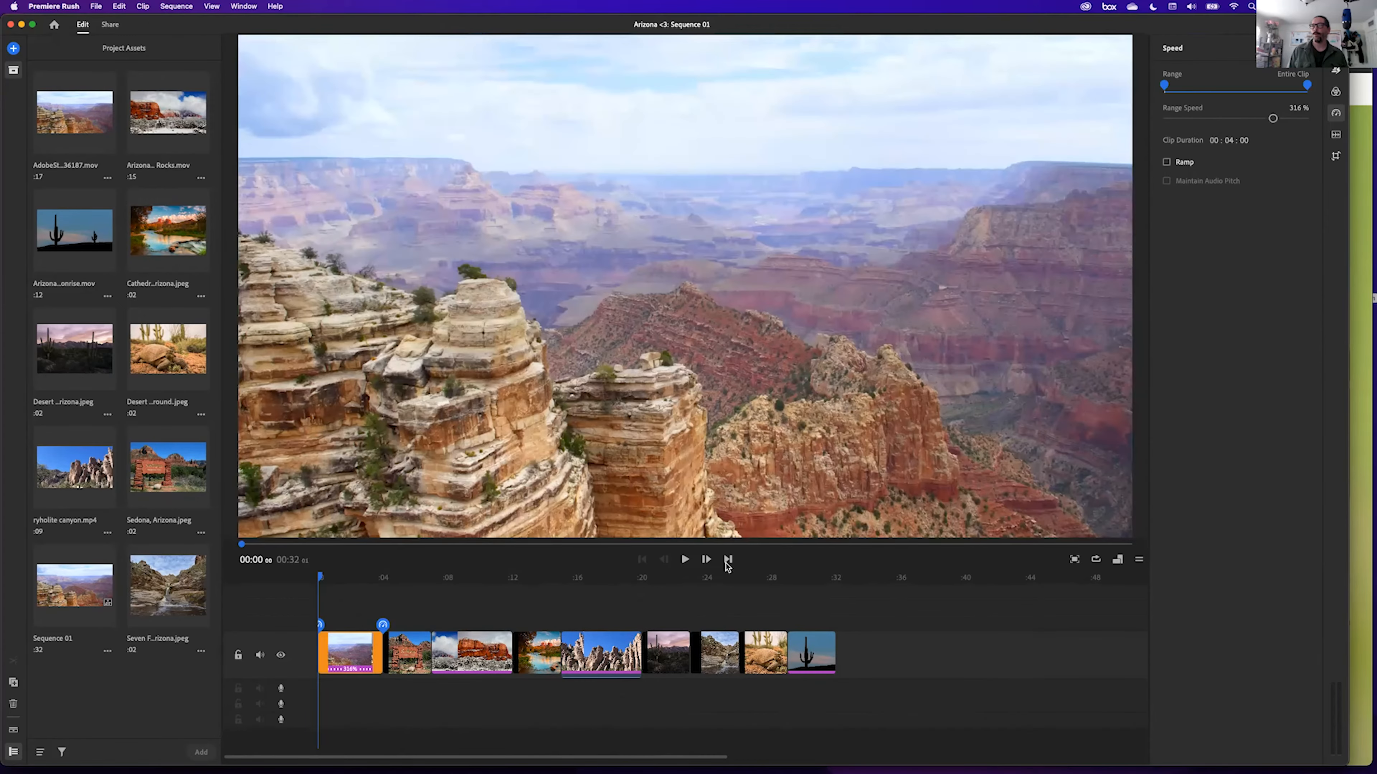
pyautogui.click(686, 559)
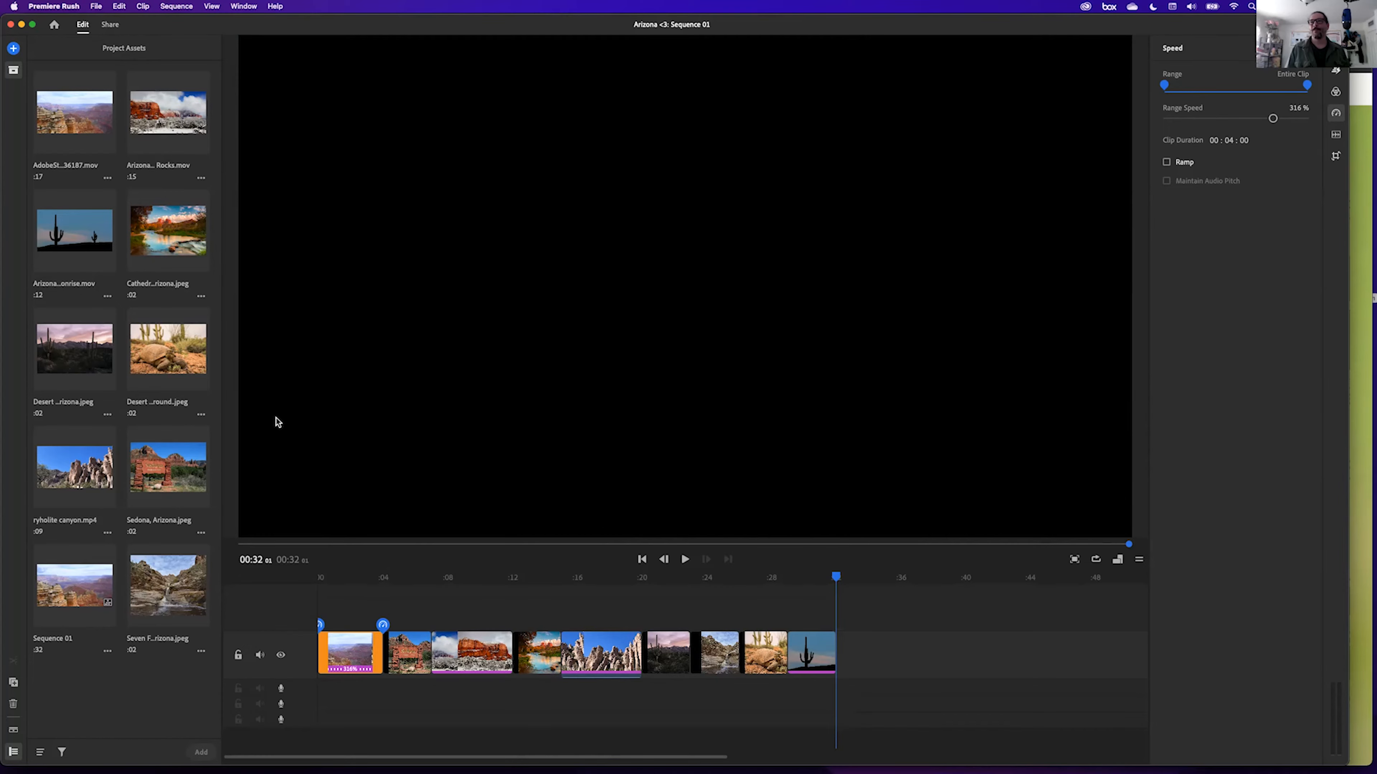
# Move the playhead back to the start of the sequence and select the opening canyon clip.
pyautogui.click(578, 710)
pyautogui.click(336, 659)
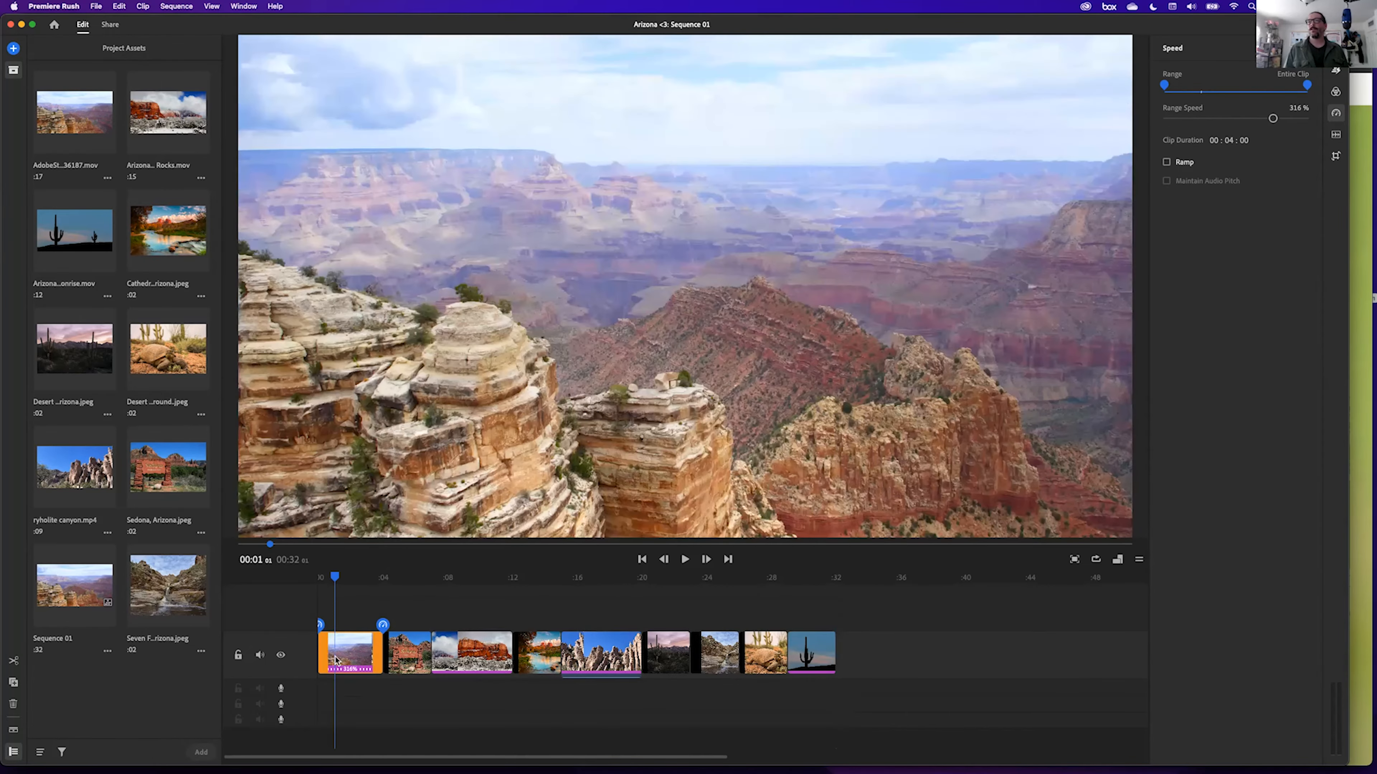
pyautogui.moveTo(331, 576); pyautogui.dragTo(313, 598)
pyautogui.click(500, 637)
pyautogui.click(350, 651)
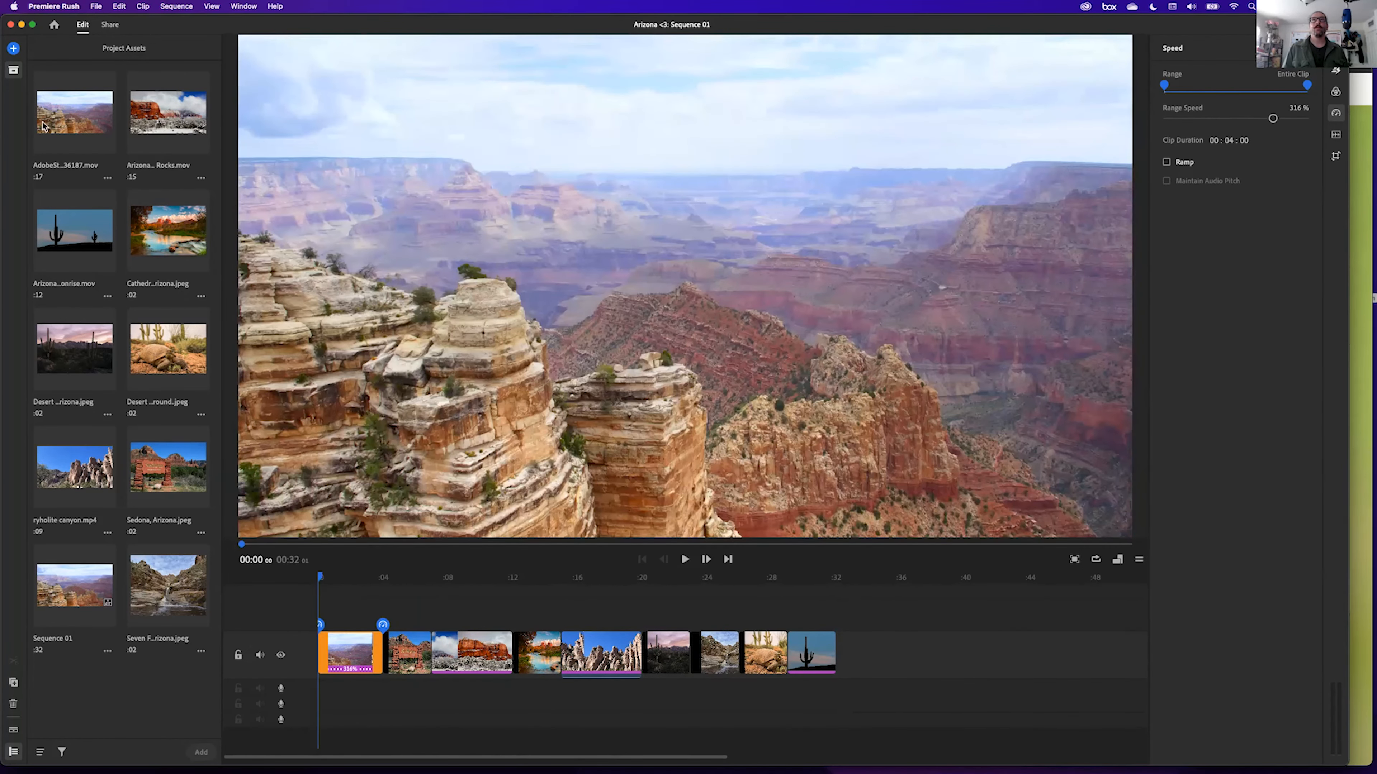
# Open the audio library and browse its full list of soundtracks.
pyautogui.click(13, 48)
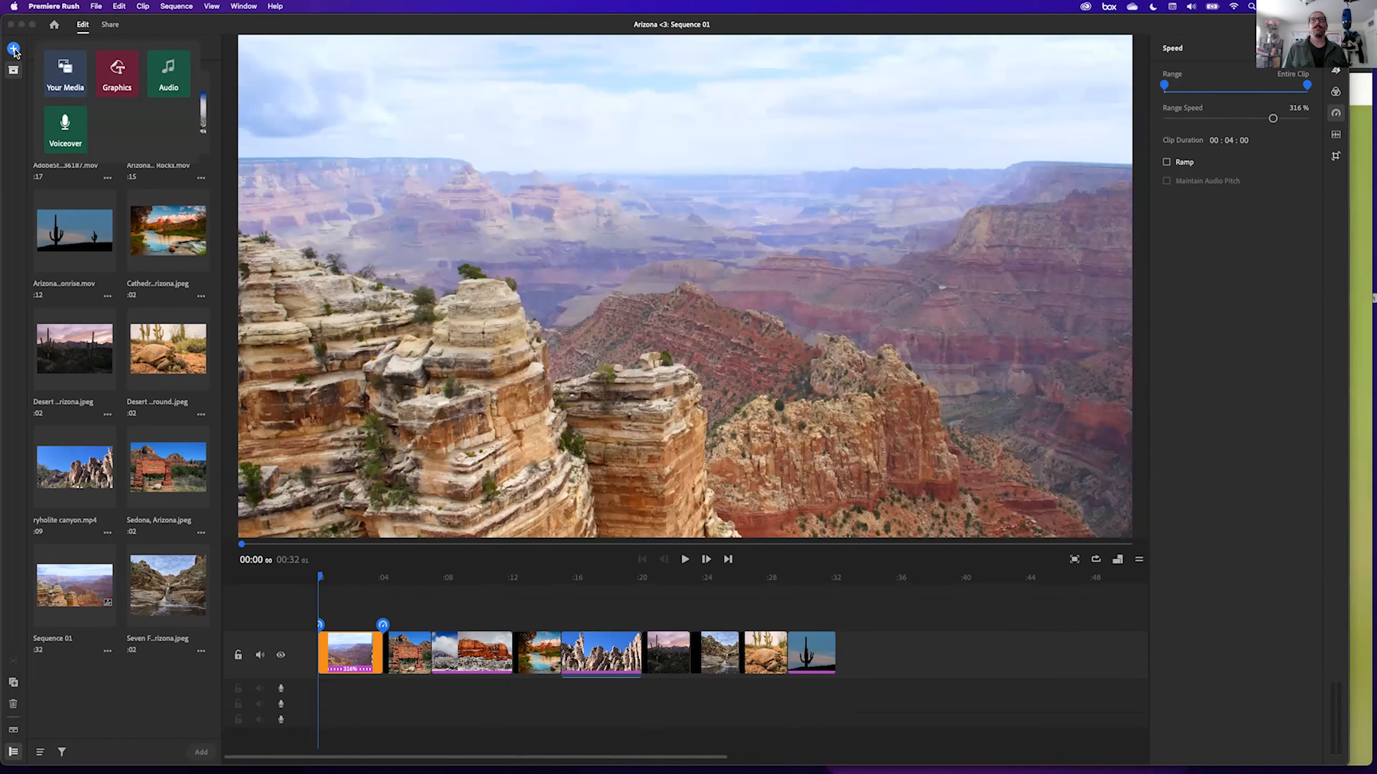
pyautogui.click(169, 84)
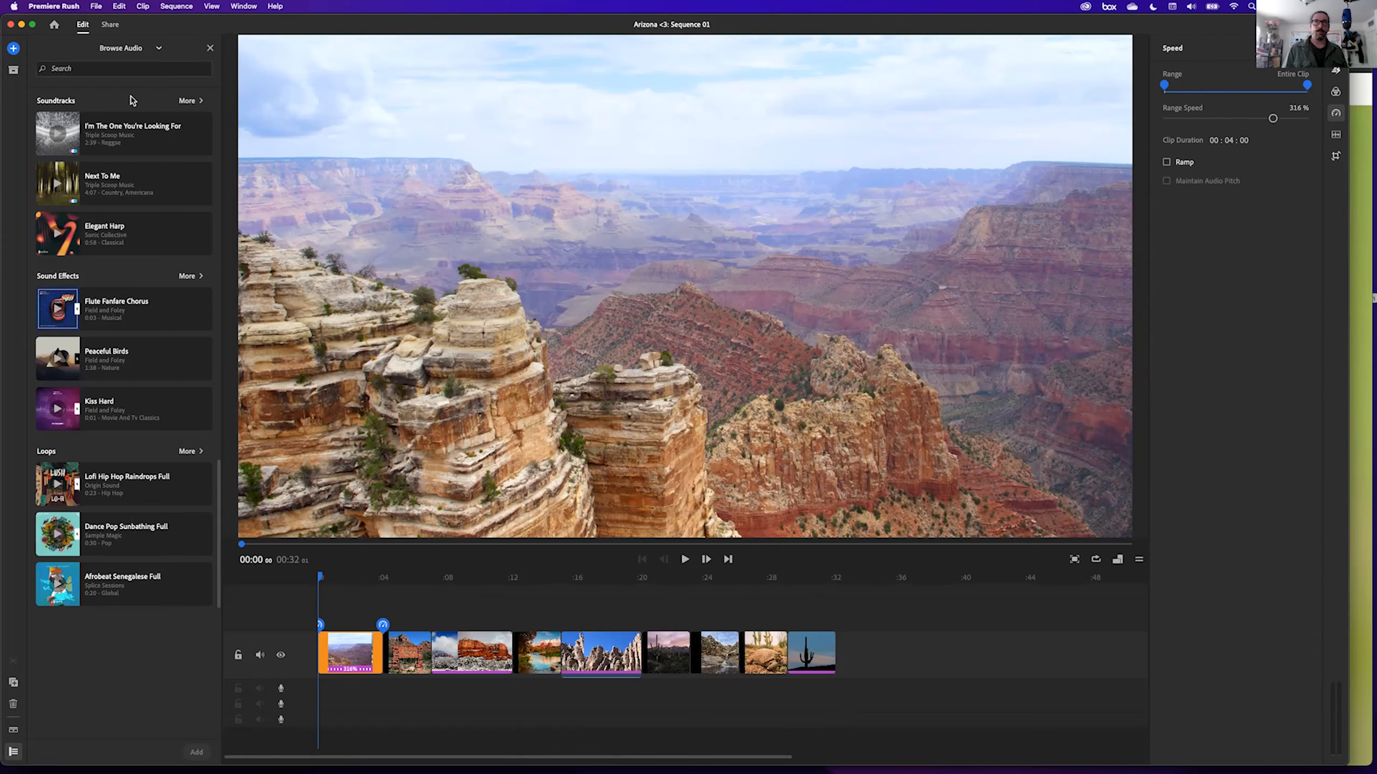
pyautogui.click(13, 48)
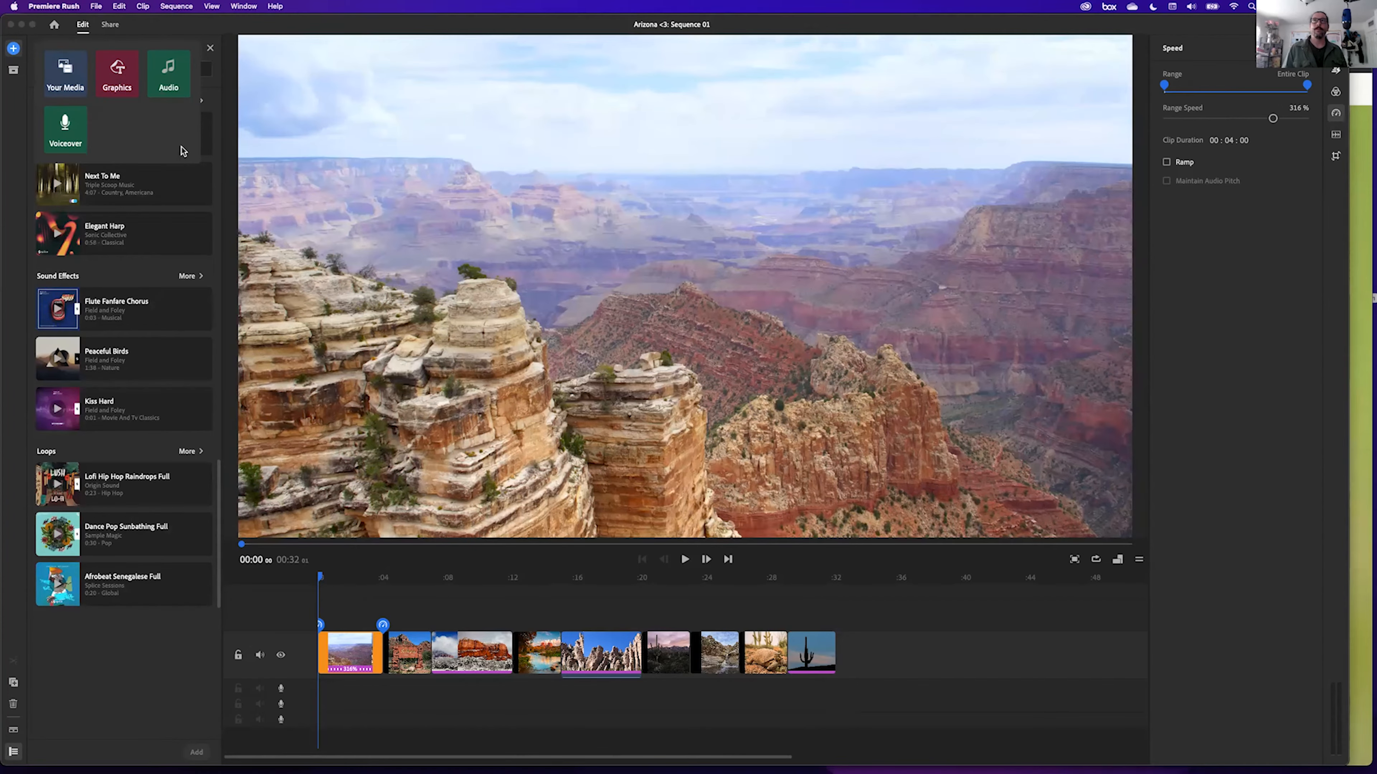
pyautogui.click(155, 266)
pyautogui.click(189, 101)
pyautogui.scroll(-5, 106, 375)
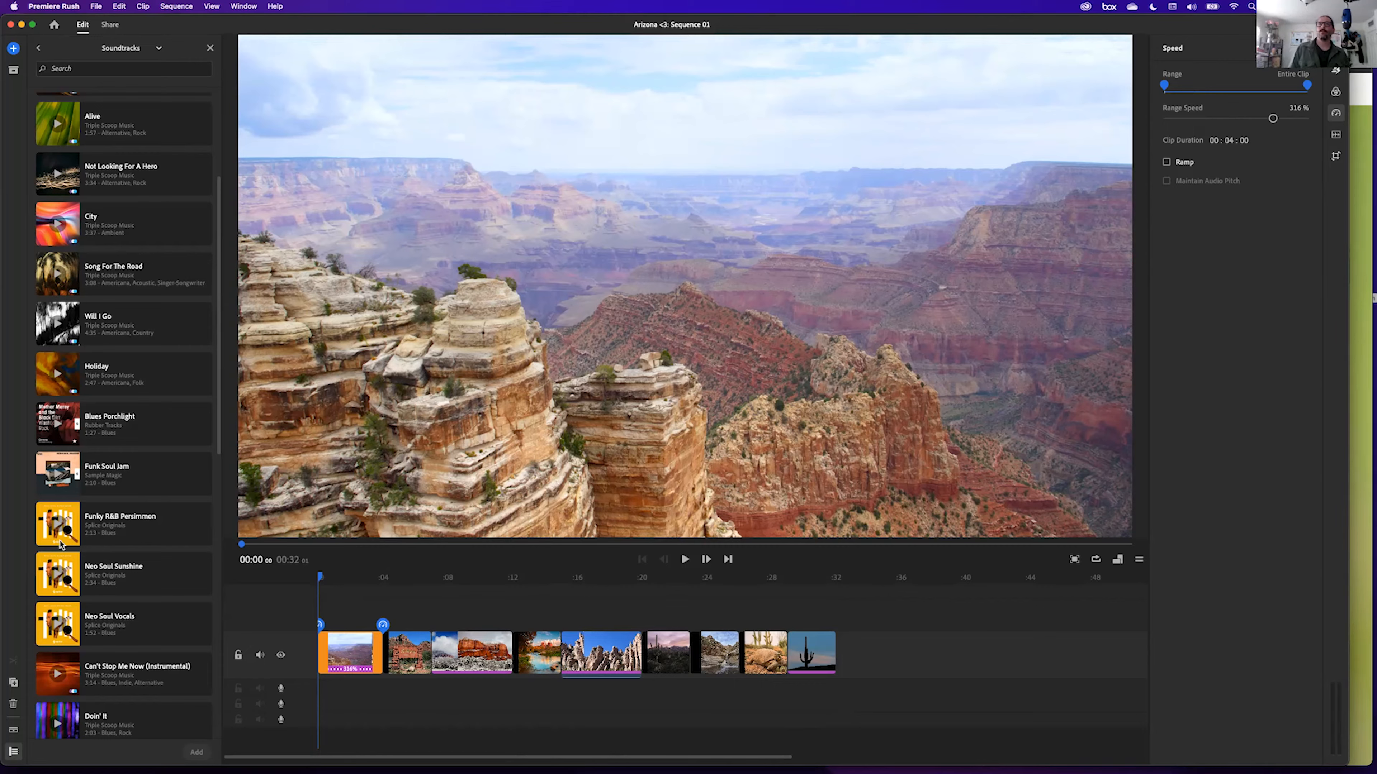
# Preview the Will I Go and Funky R&B Persimmon soundtracks, and add Funky R&B Persimmon to the timeline.
pyautogui.click(58, 325)
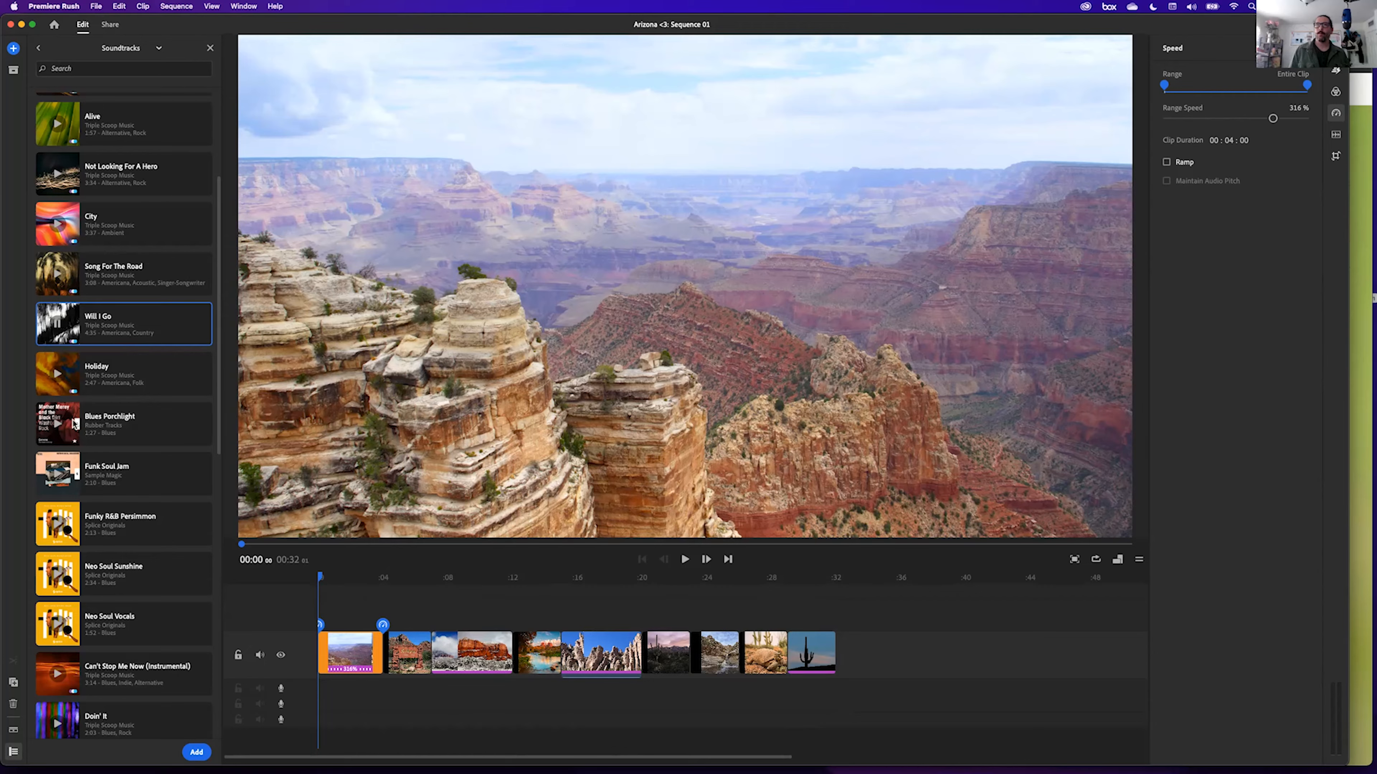
pyautogui.click(65, 529)
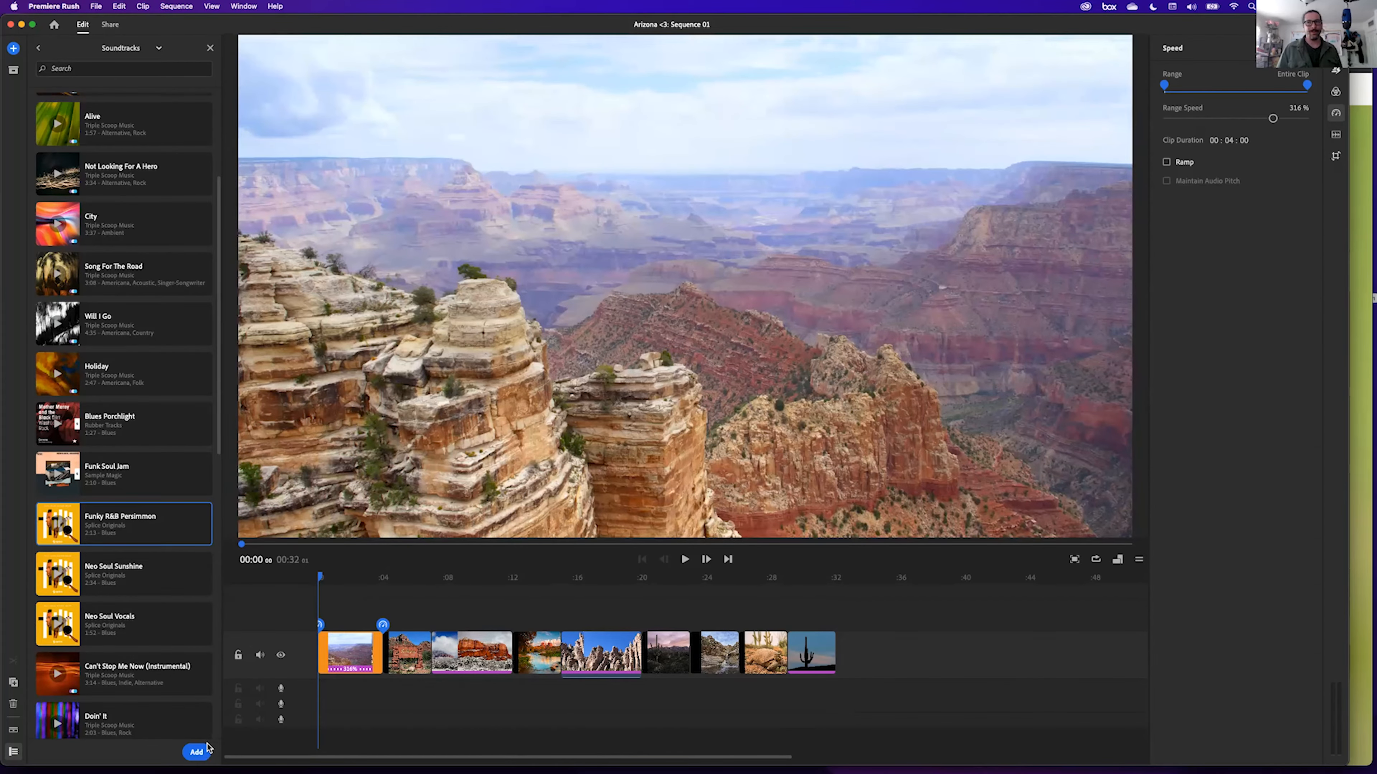
pyautogui.click(196, 753)
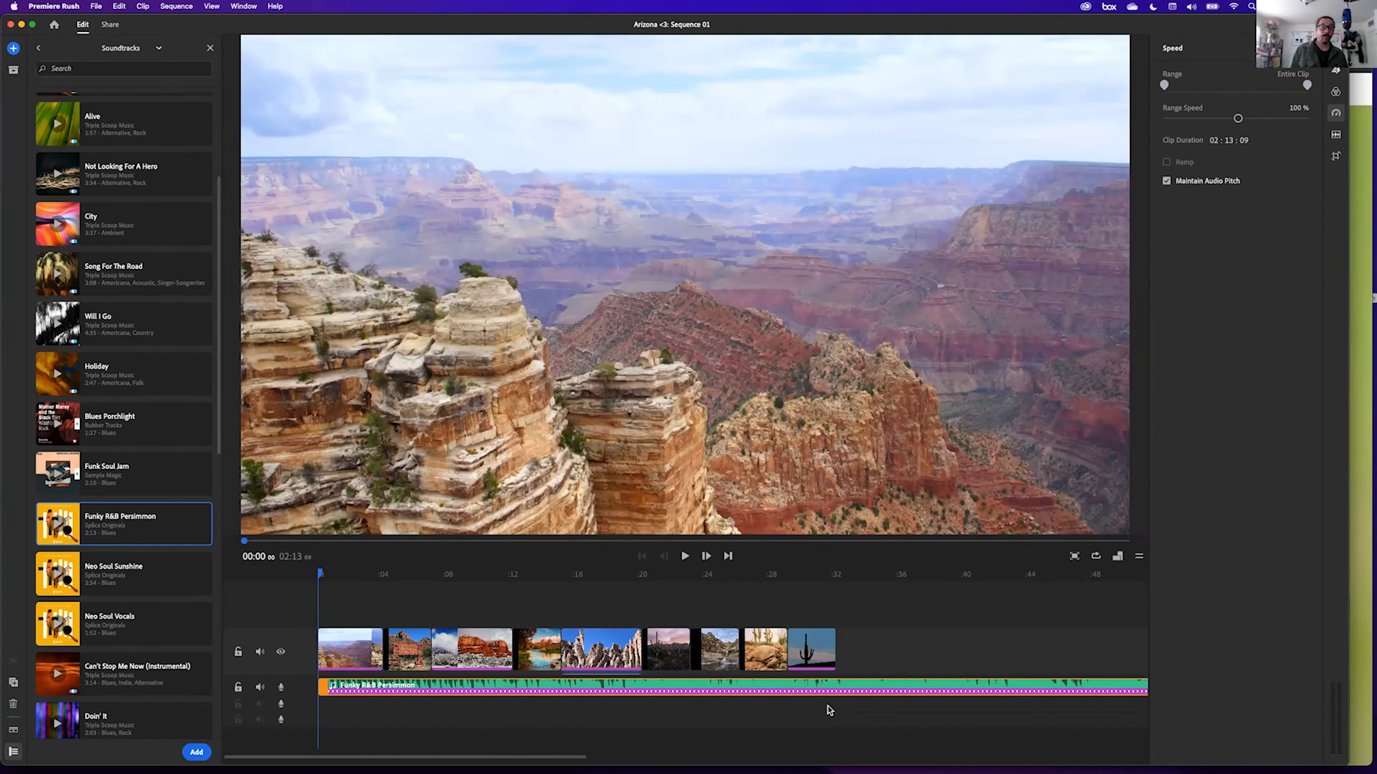
# Split the Funky R&B Persimmon track where the last video clip ends at 00:32:01 and delete the excess audio after it.
pyautogui.moveTo(320, 574); pyautogui.dragTo(838, 619)
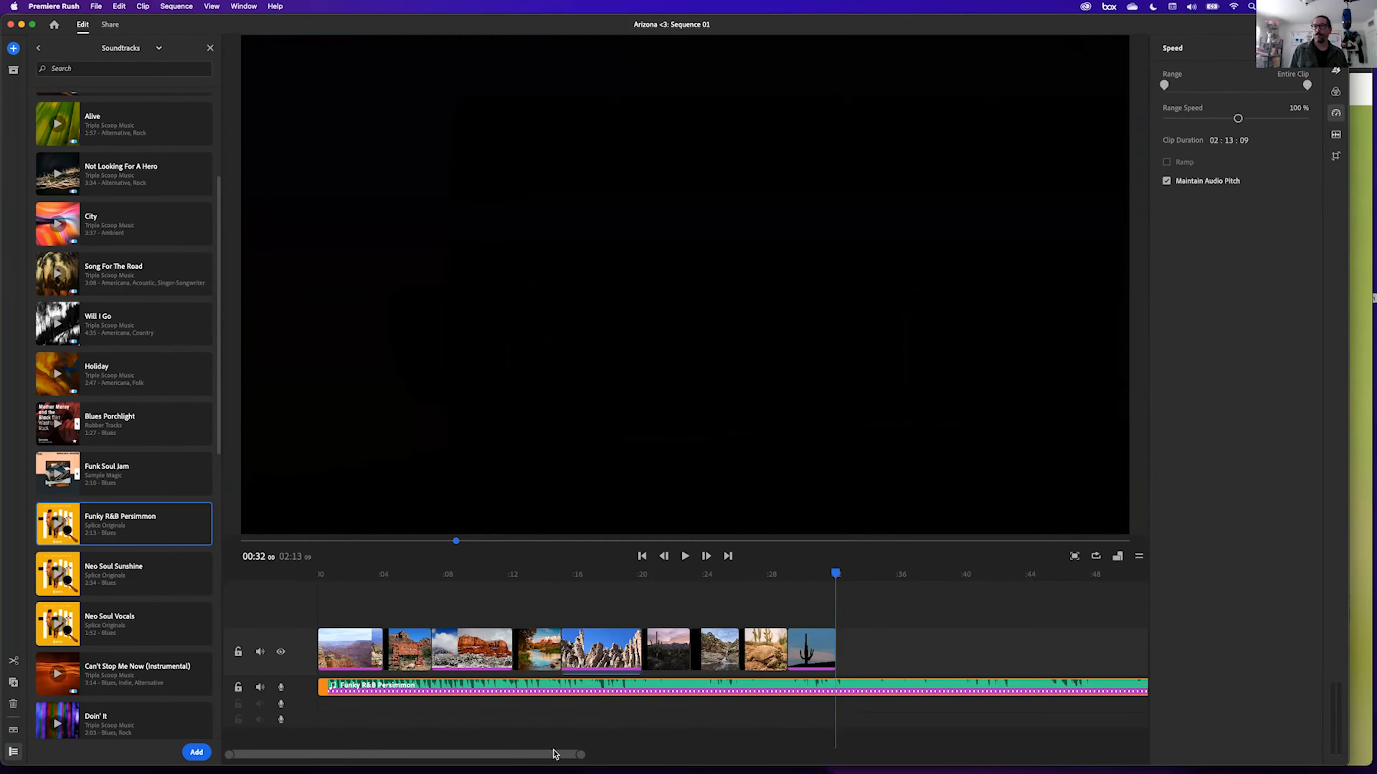
pyautogui.moveTo(578, 756); pyautogui.dragTo(419, 748)
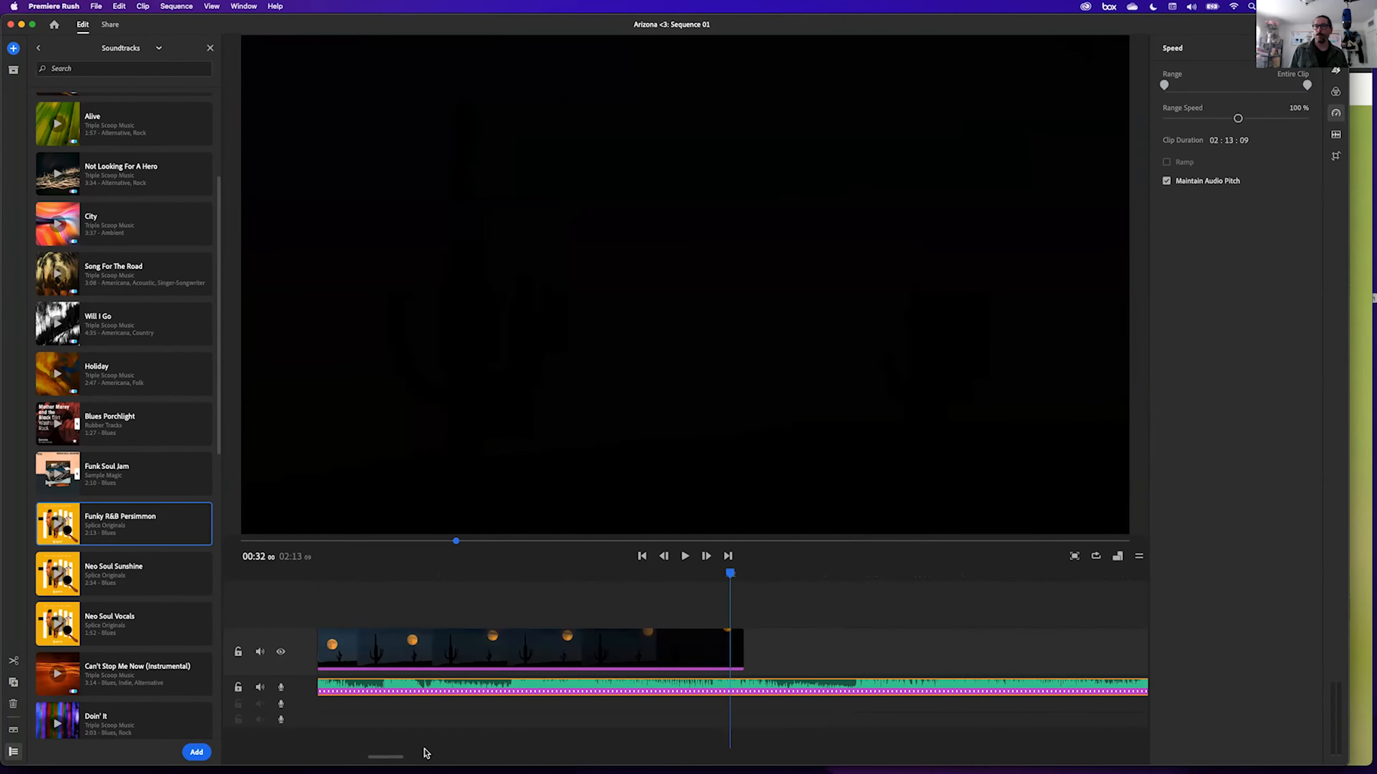
pyautogui.moveTo(733, 576); pyautogui.dragTo(741, 579)
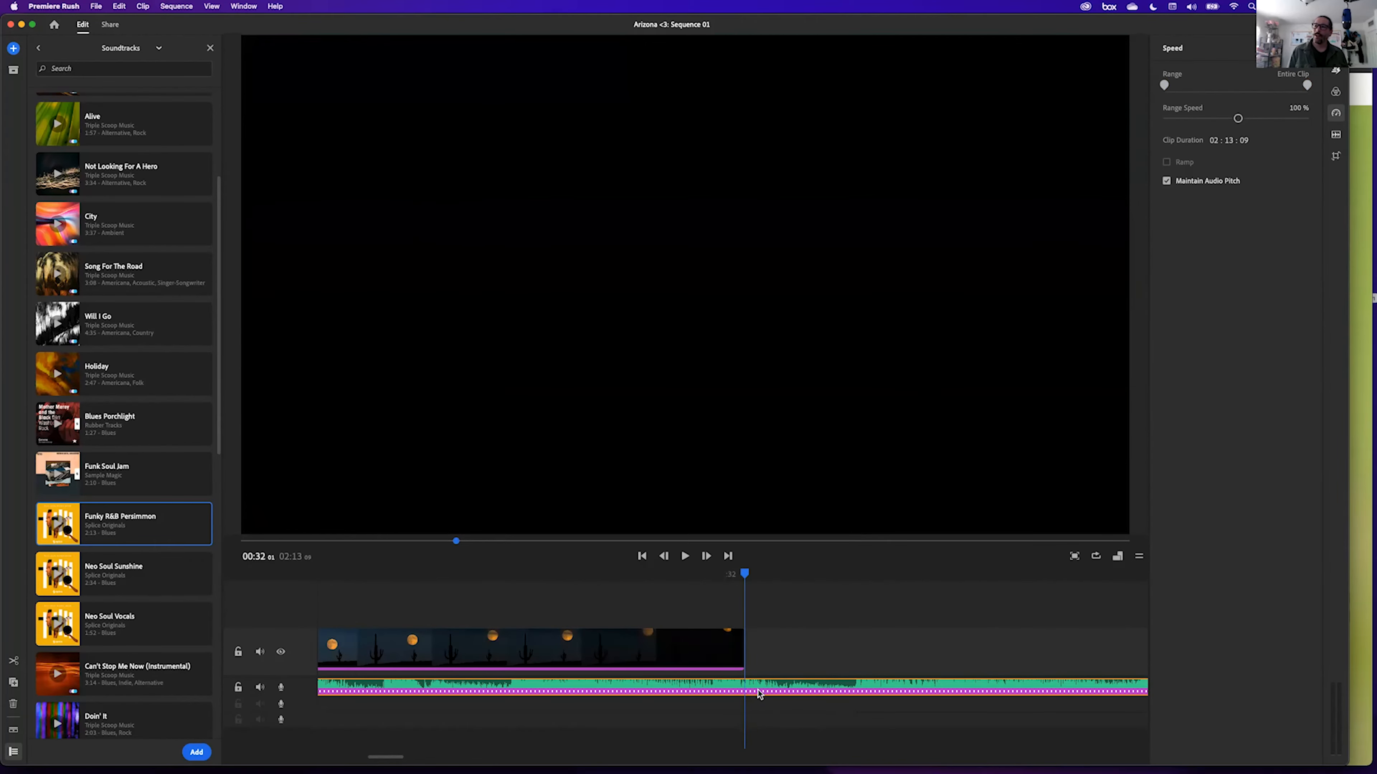
pyautogui.press('super+k')
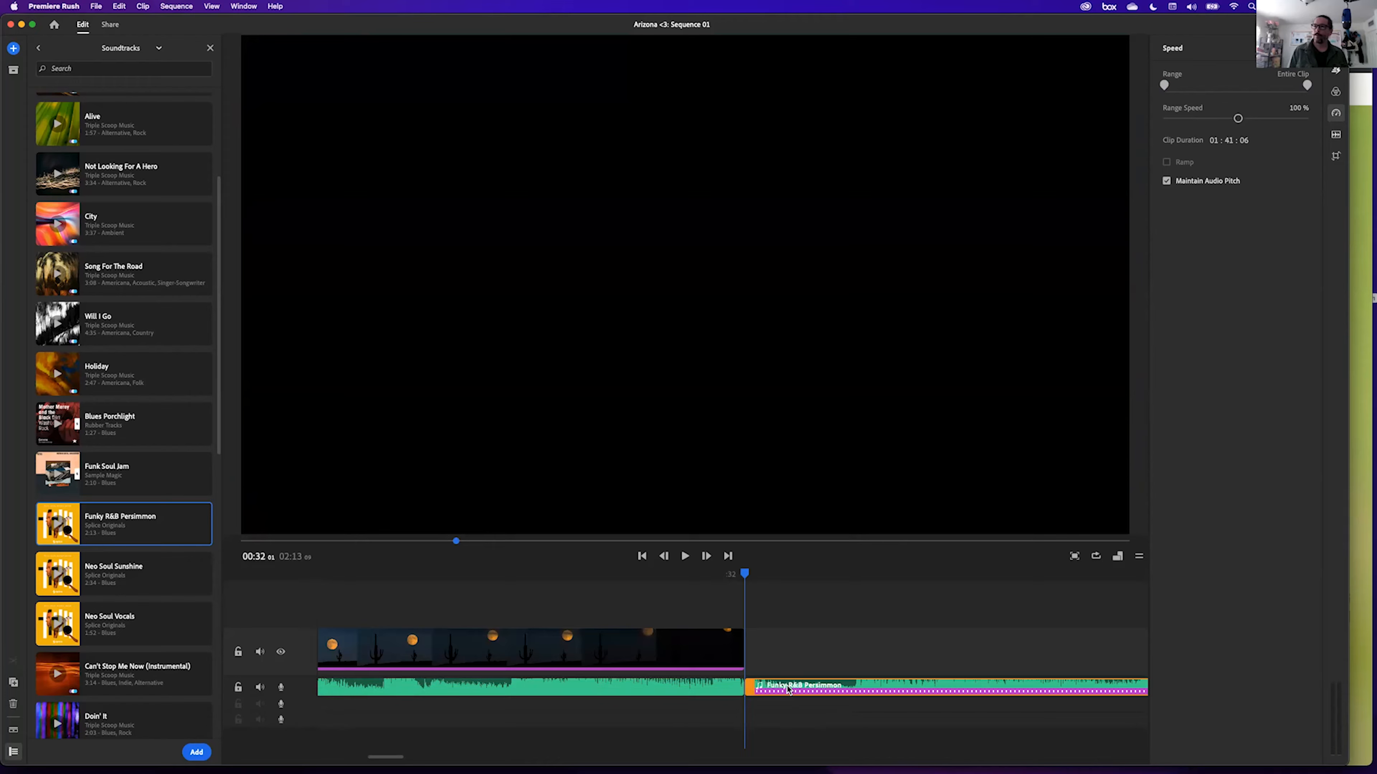
pyautogui.press('Right')
pyautogui.press('Right')
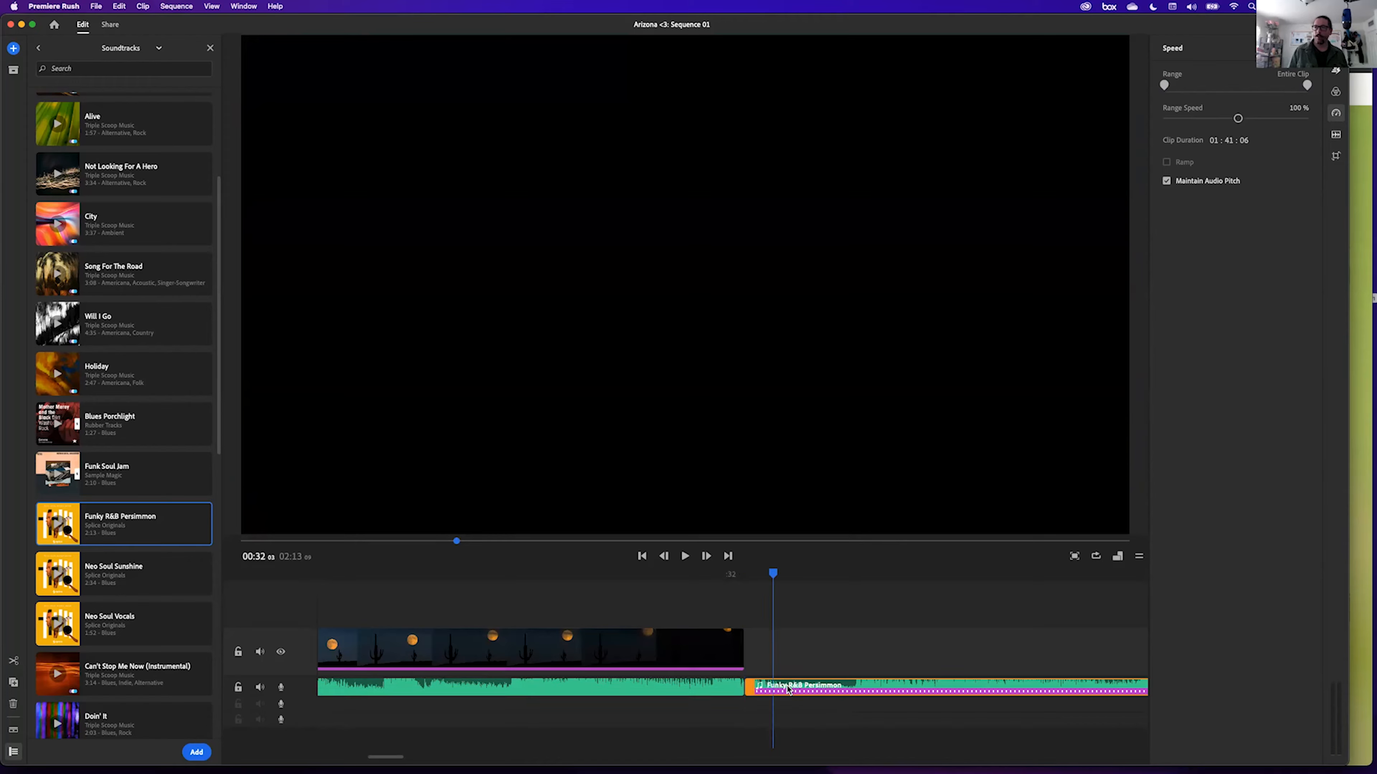
pyautogui.press('Delete')
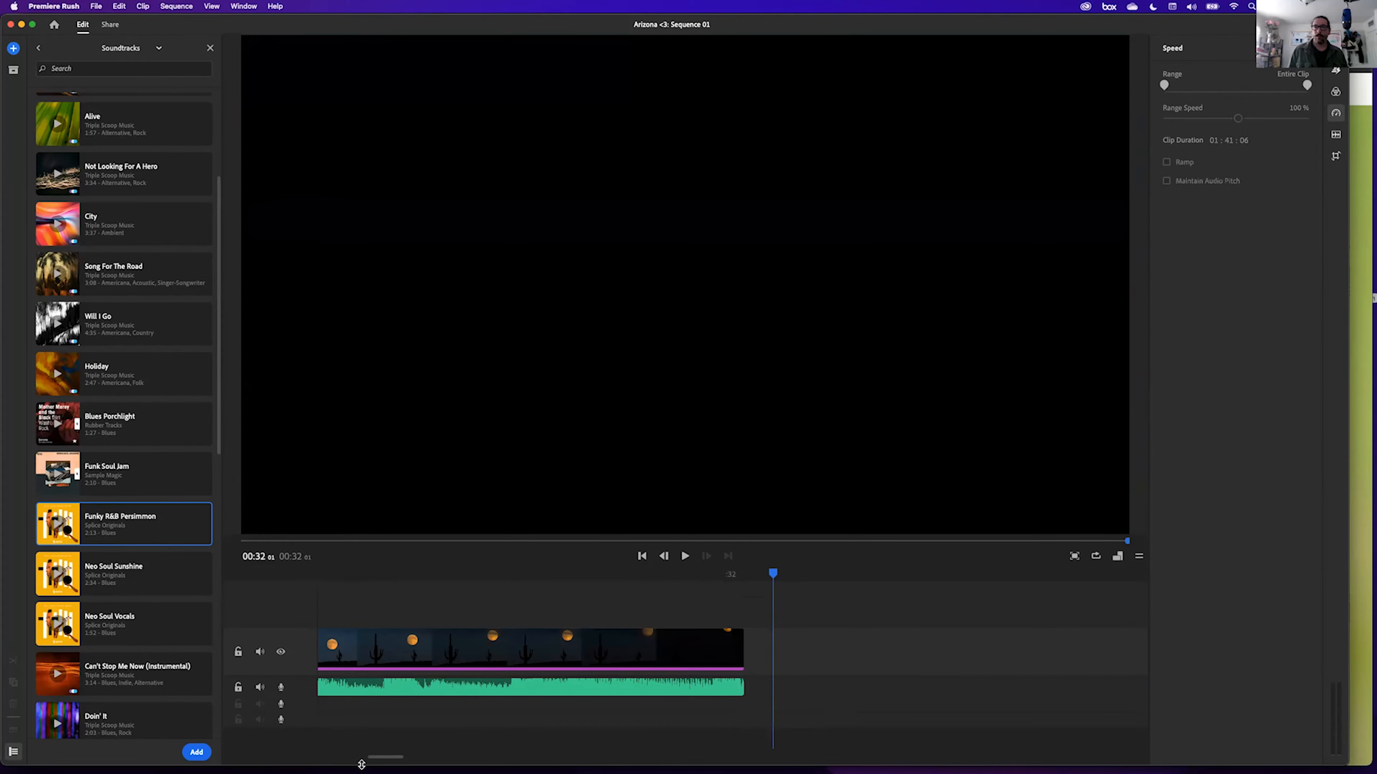
# Play the sequence with its soundtrack from the start, pause during the snowy red rocks clip, and select the Sedona sign image.
pyautogui.moveTo(370, 757); pyautogui.dragTo(150, 759)
pyautogui.moveTo(234, 758); pyautogui.dragTo(155, 758)
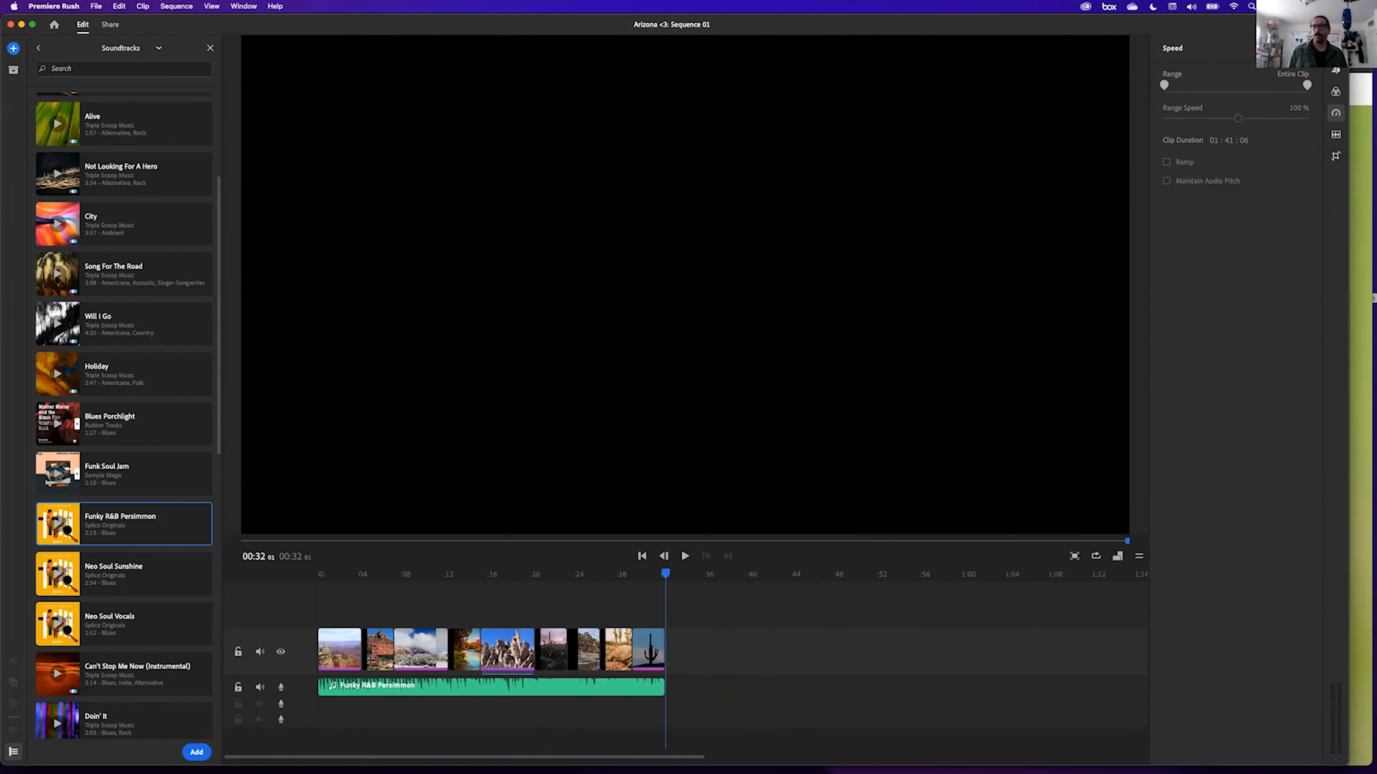
pyautogui.click(642, 557)
pyautogui.click(641, 557)
pyautogui.click(641, 557)
pyautogui.click(641, 557)
pyautogui.click(641, 557)
pyautogui.click(641, 557)
pyautogui.click(641, 557)
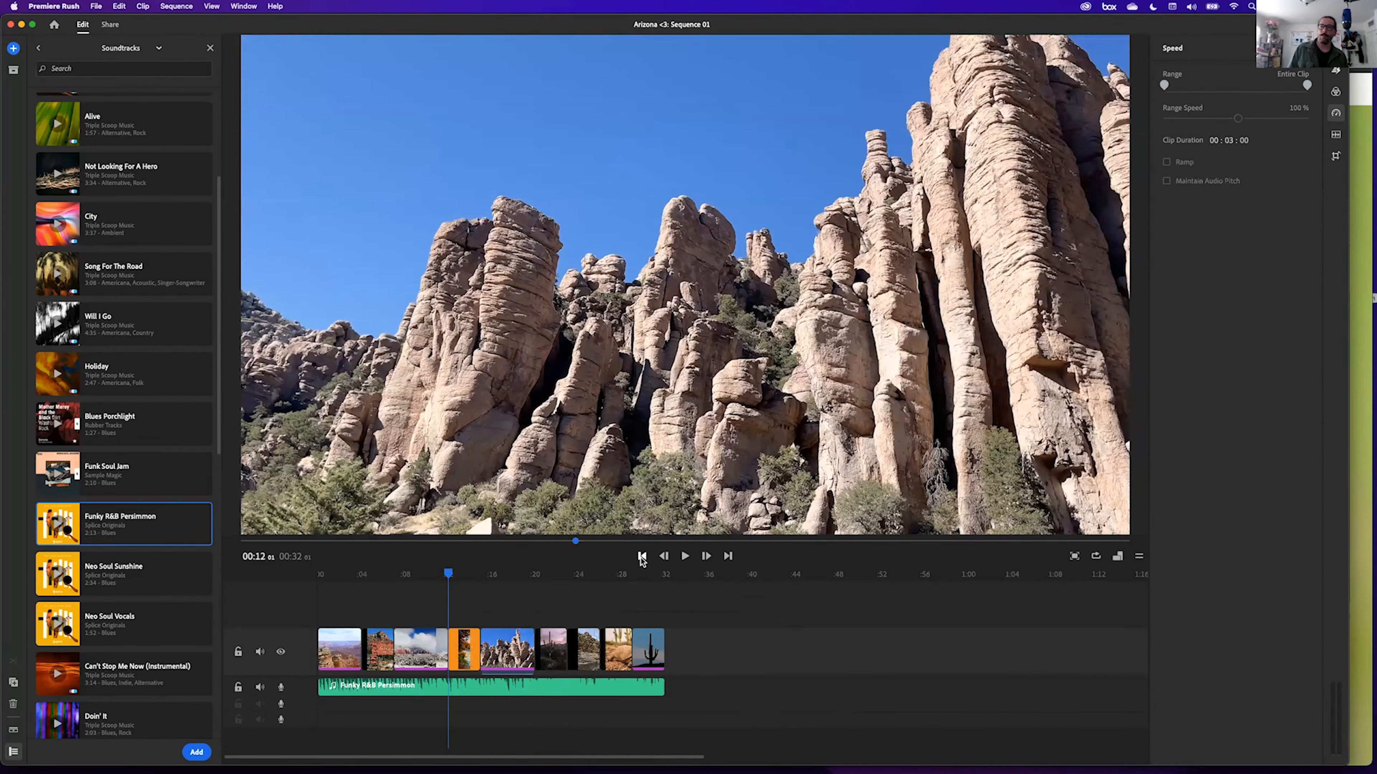
pyautogui.click(641, 557)
pyautogui.moveTo(393, 575); pyautogui.dragTo(274, 583)
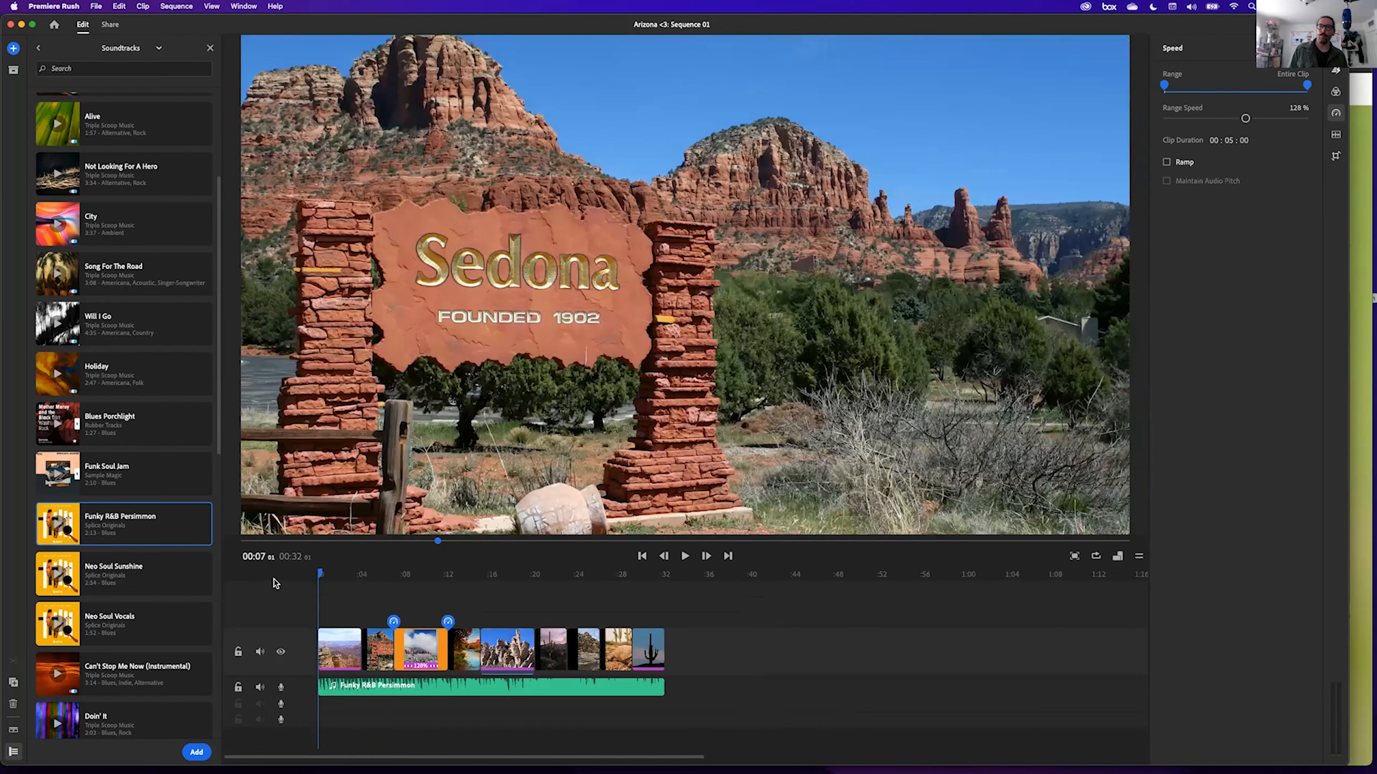
pyautogui.click(685, 557)
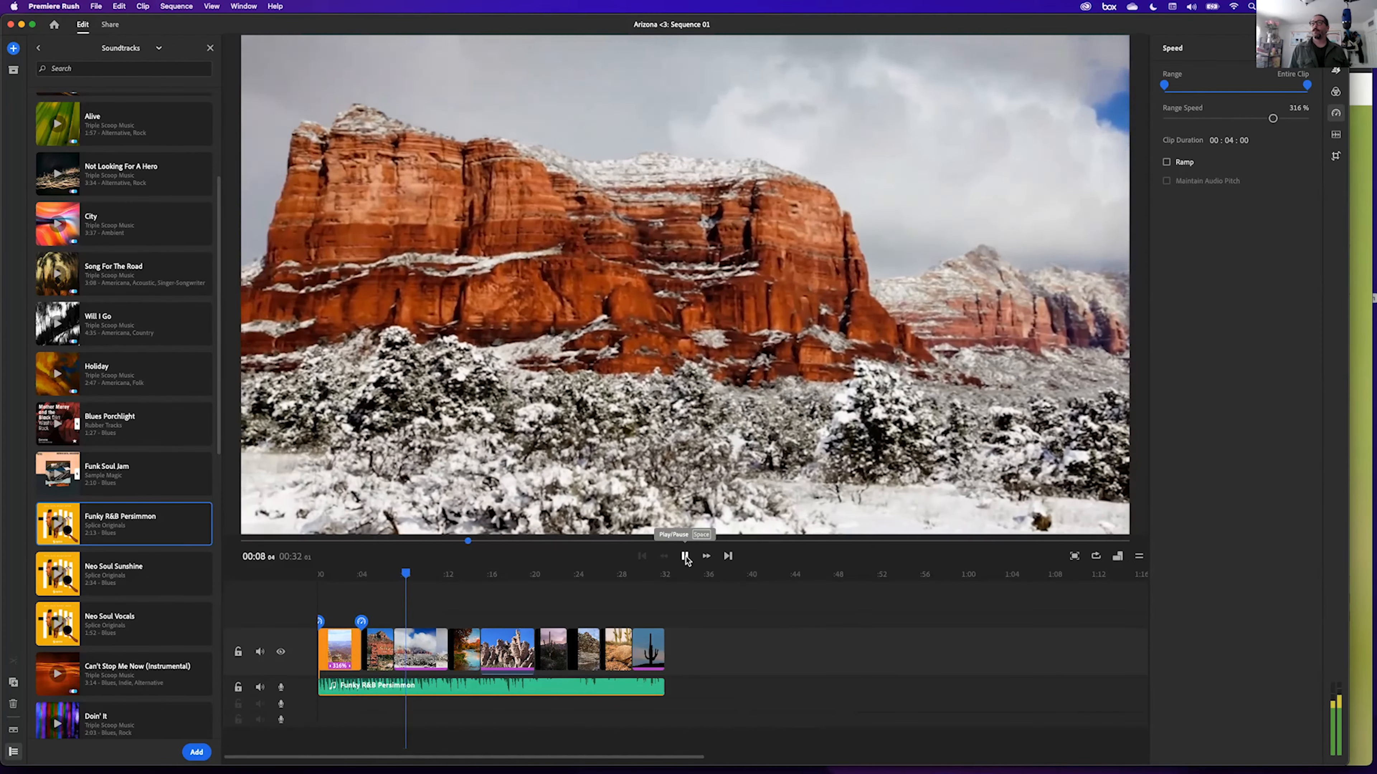
pyautogui.click(684, 557)
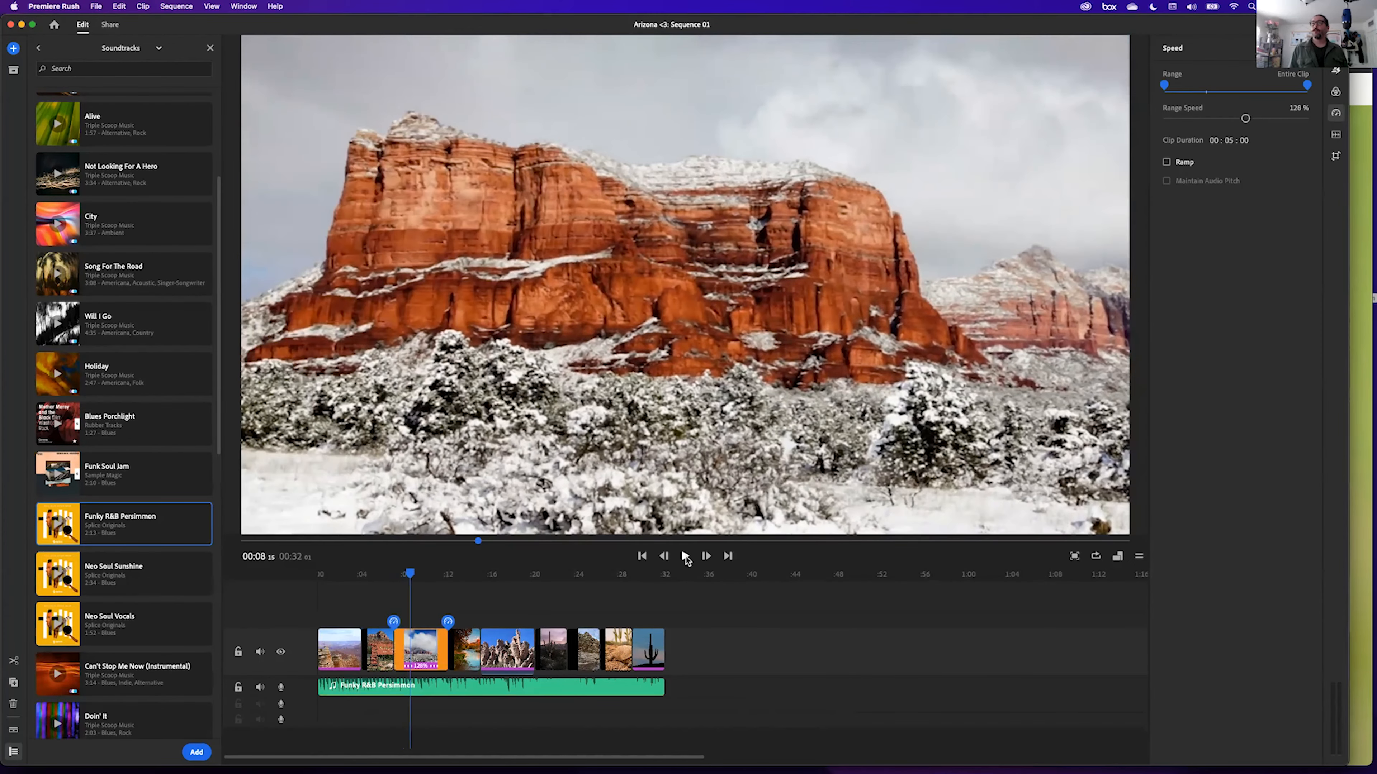
pyautogui.click(378, 660)
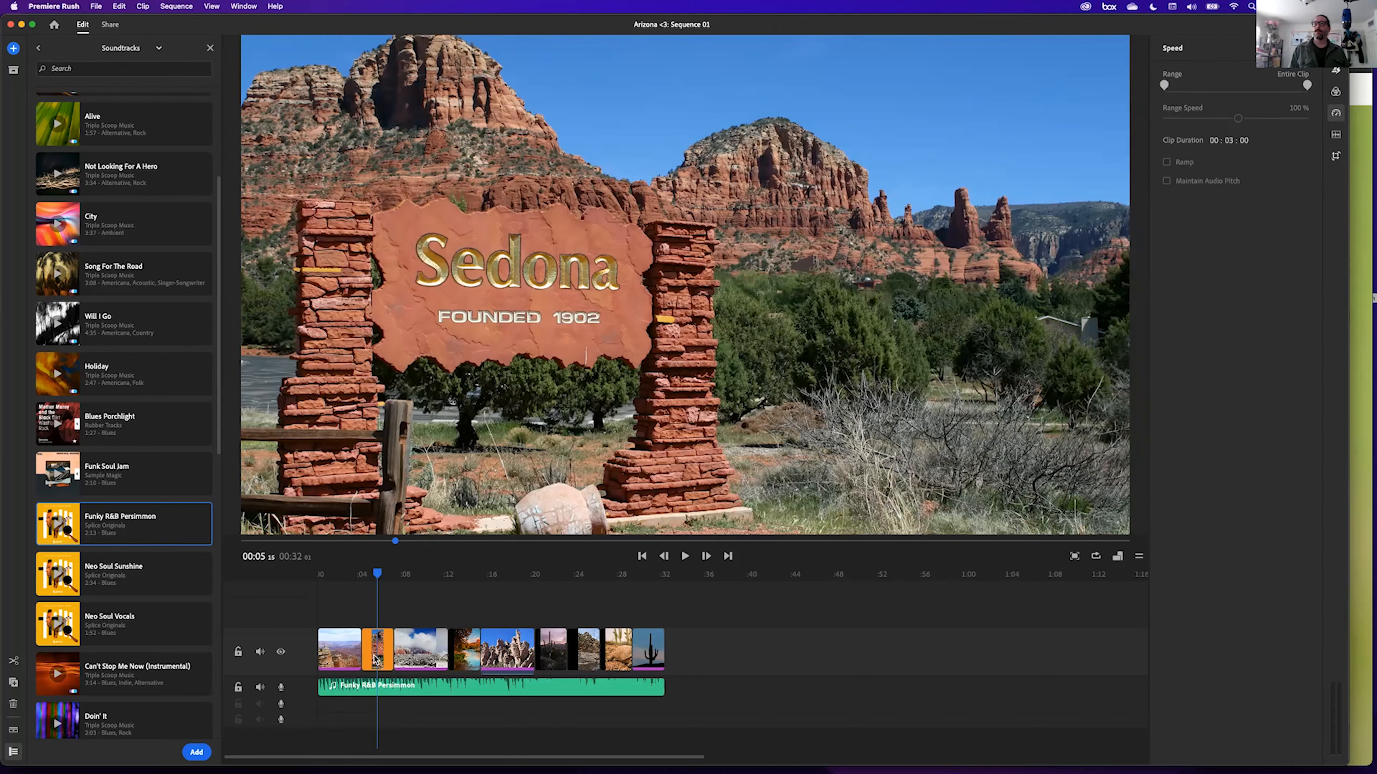
# Turn on the Pan and Zoom effect for the Sedona sign image.
pyautogui.click(1336, 72)
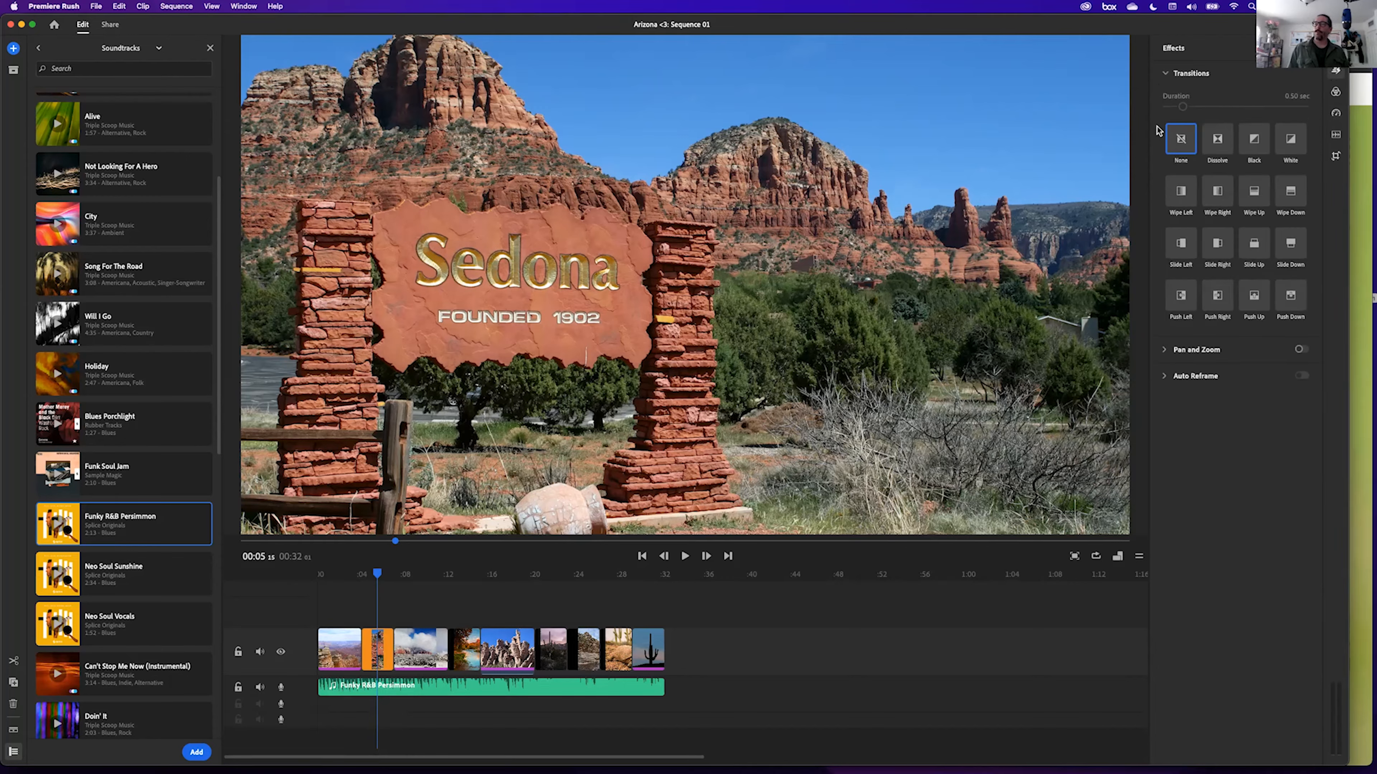
pyautogui.click(1165, 351)
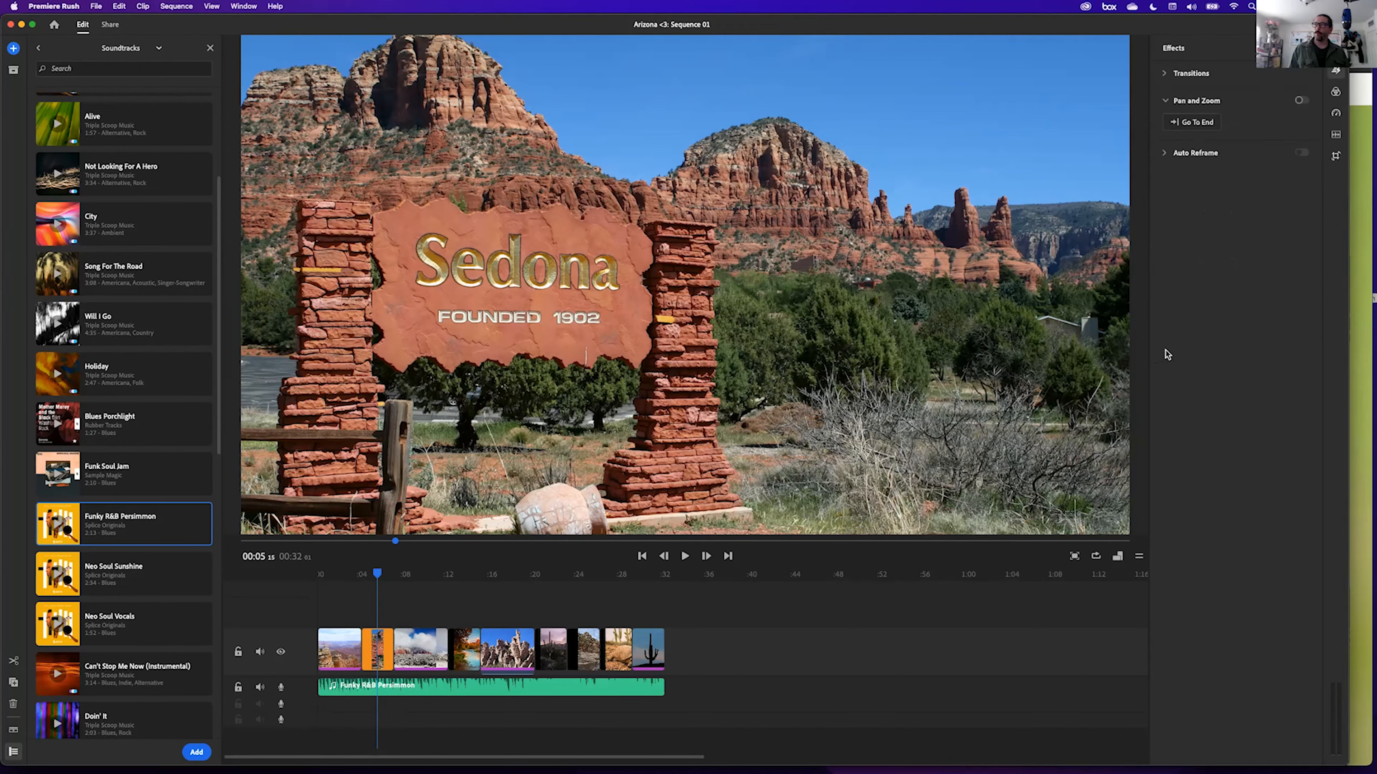
pyautogui.click(1301, 102)
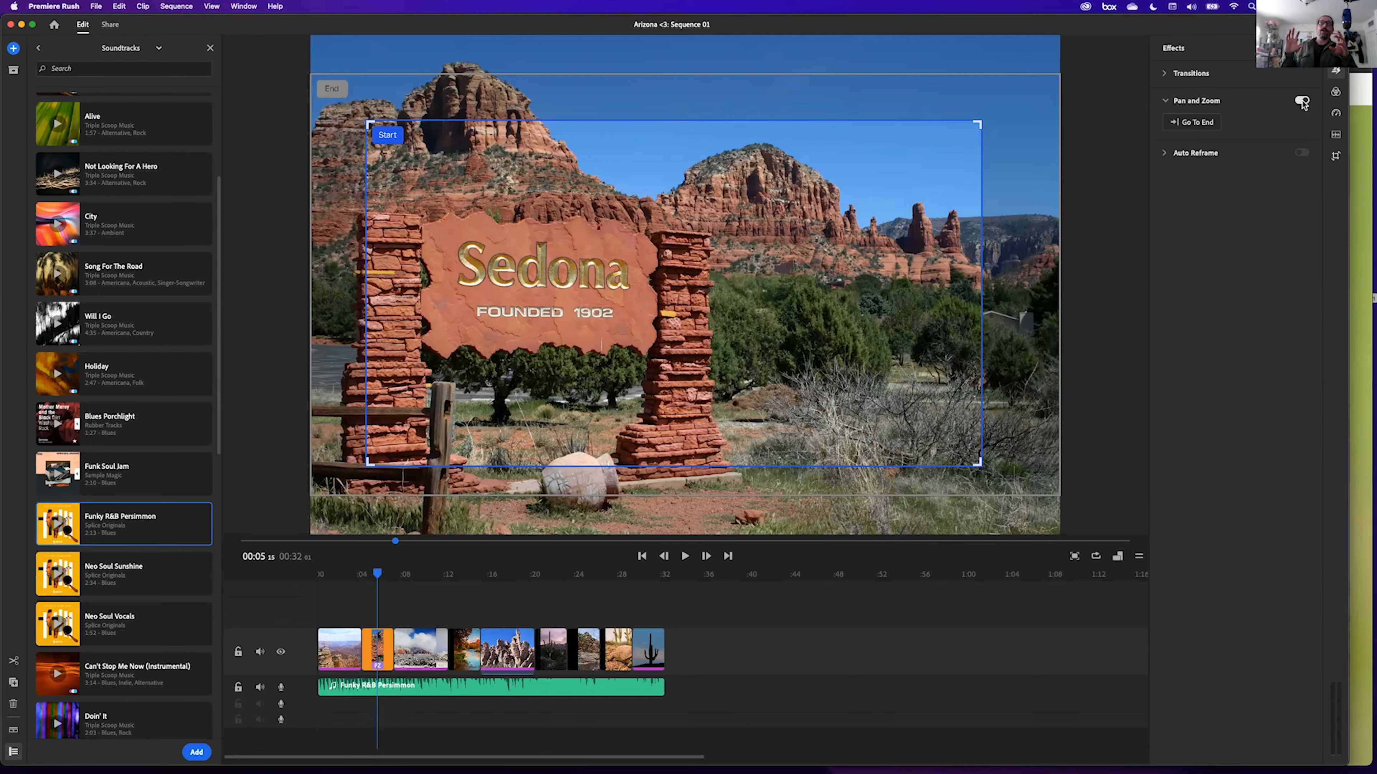
# Shrink the Sedona image's start frame tightly around the sign and raise its full-width end frame slightly.
pyautogui.moveTo(477, 226); pyautogui.dragTo(434, 279)
pyautogui.moveTo(934, 176); pyautogui.dragTo(781, 261)
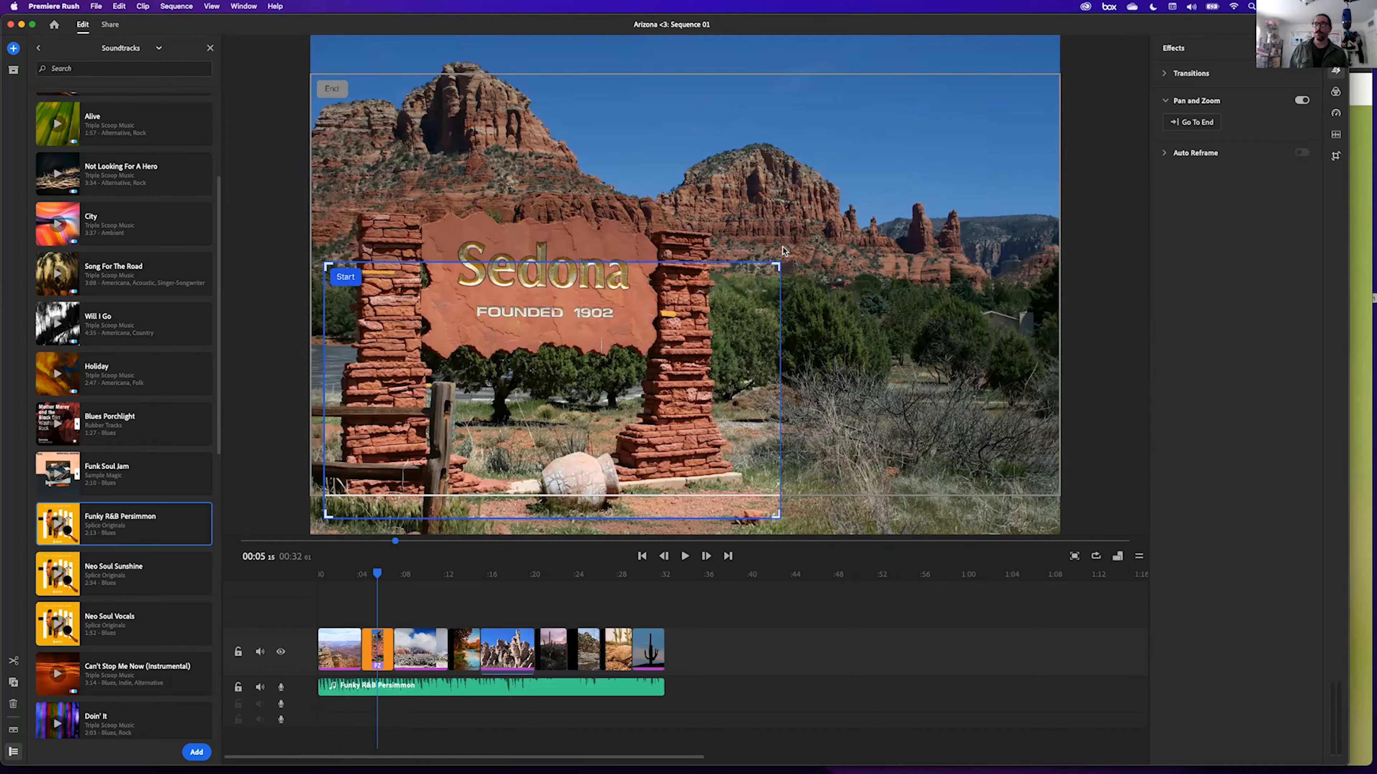
pyautogui.moveTo(778, 265); pyautogui.dragTo(652, 335)
pyautogui.moveTo(562, 370); pyautogui.dragTo(607, 234)
pyautogui.click(829, 100)
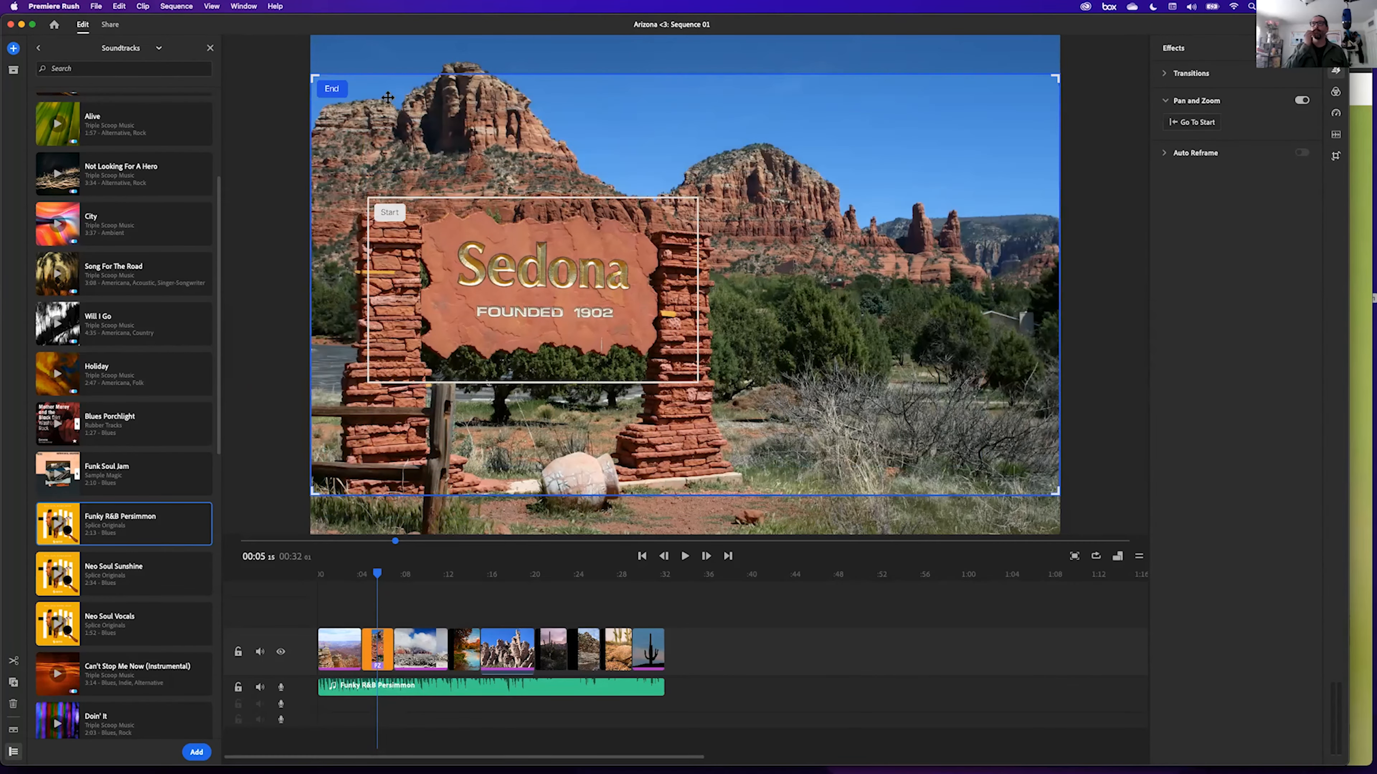
pyautogui.moveTo(346, 91); pyautogui.dragTo(346, 75)
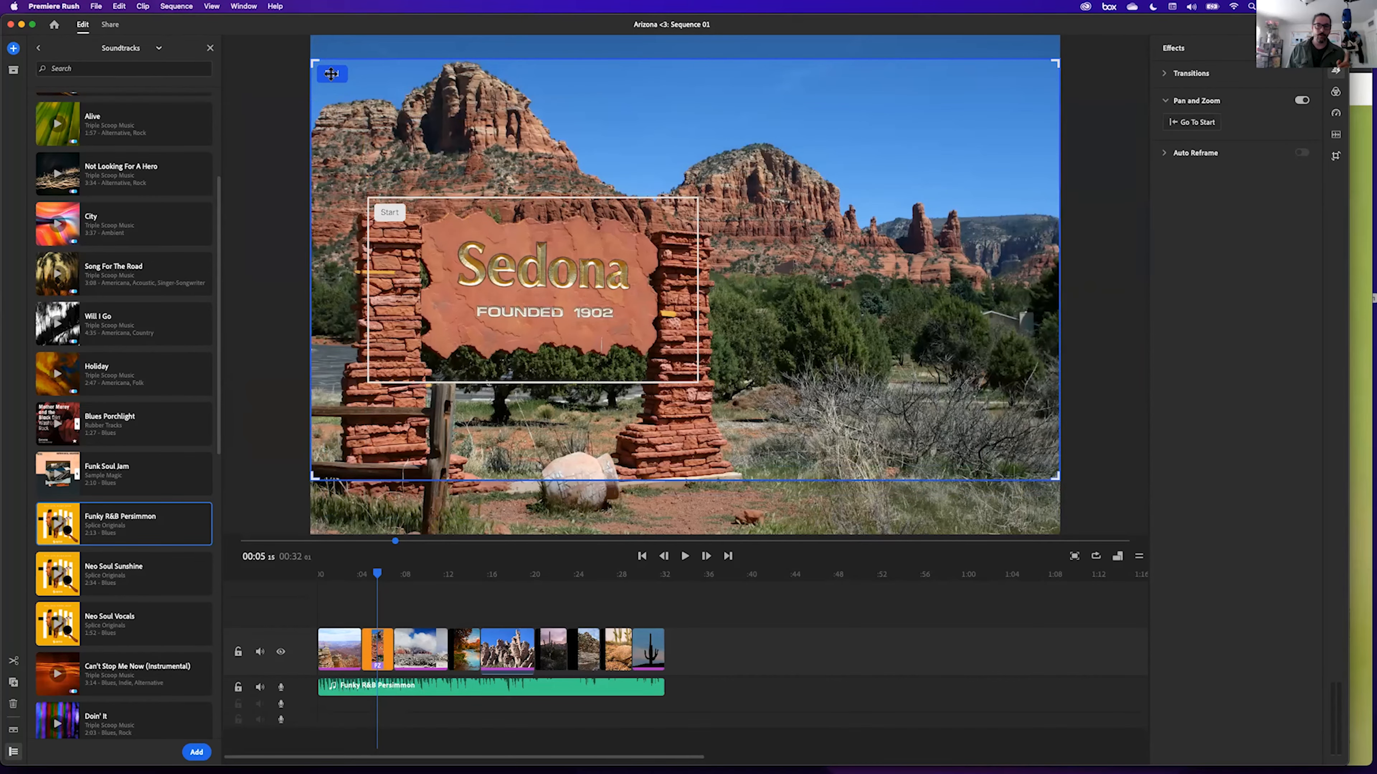
# Preview the Sedona image's pan and zoom from just before the clip and pause on the snowy red rocks clip.
pyautogui.moveTo(378, 573); pyautogui.dragTo(357, 573)
pyautogui.click(684, 556)
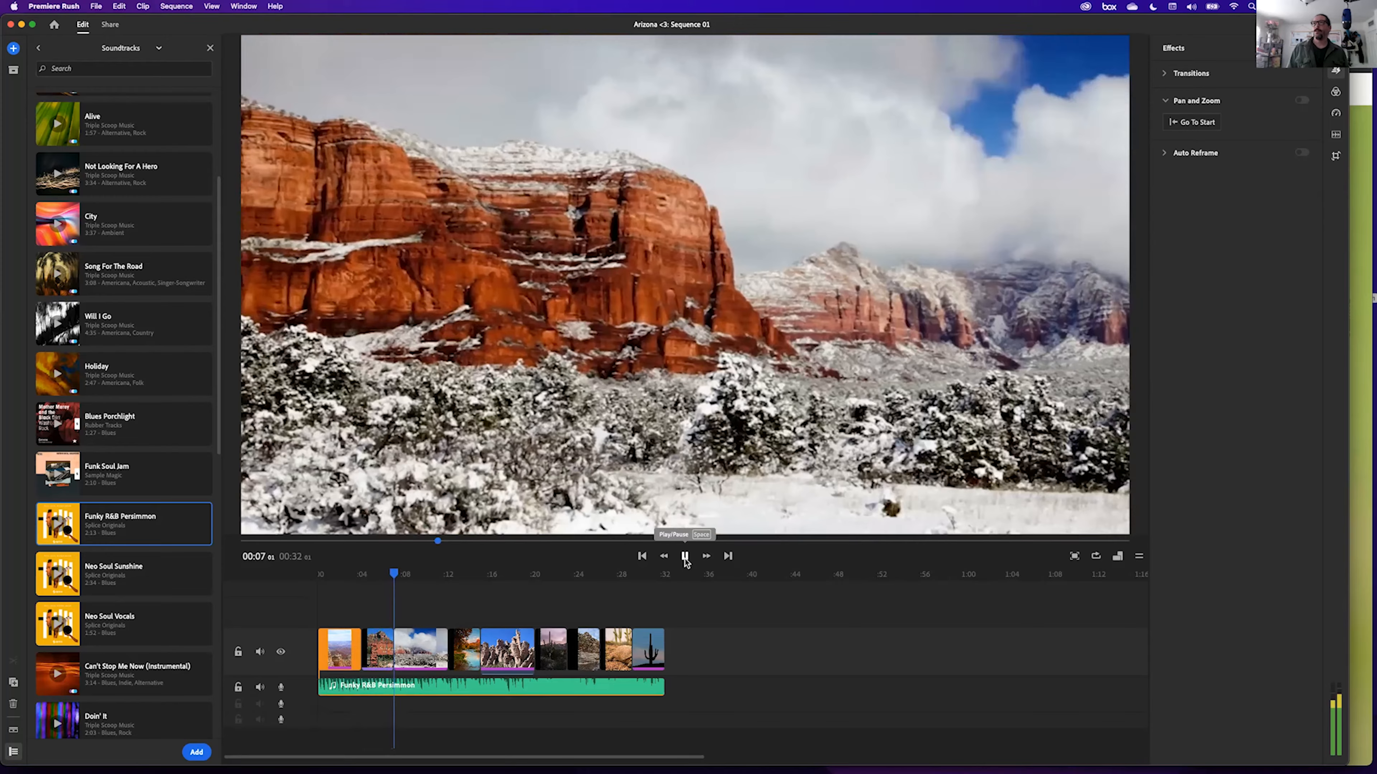
pyautogui.click(685, 557)
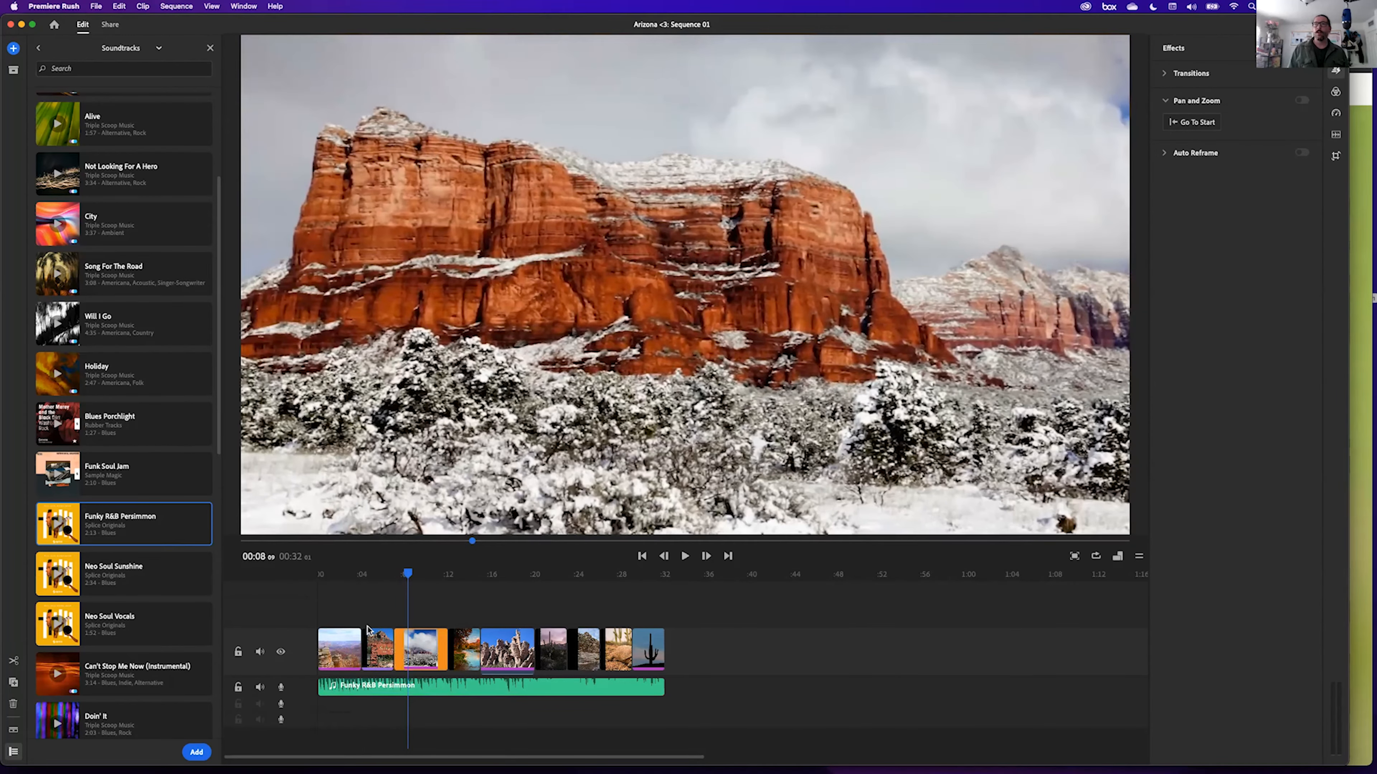
# Enlarge the Sedona image's Pan and Zoom start frame to the full image width, placed near the bottom of the photo.
pyautogui.click(381, 659)
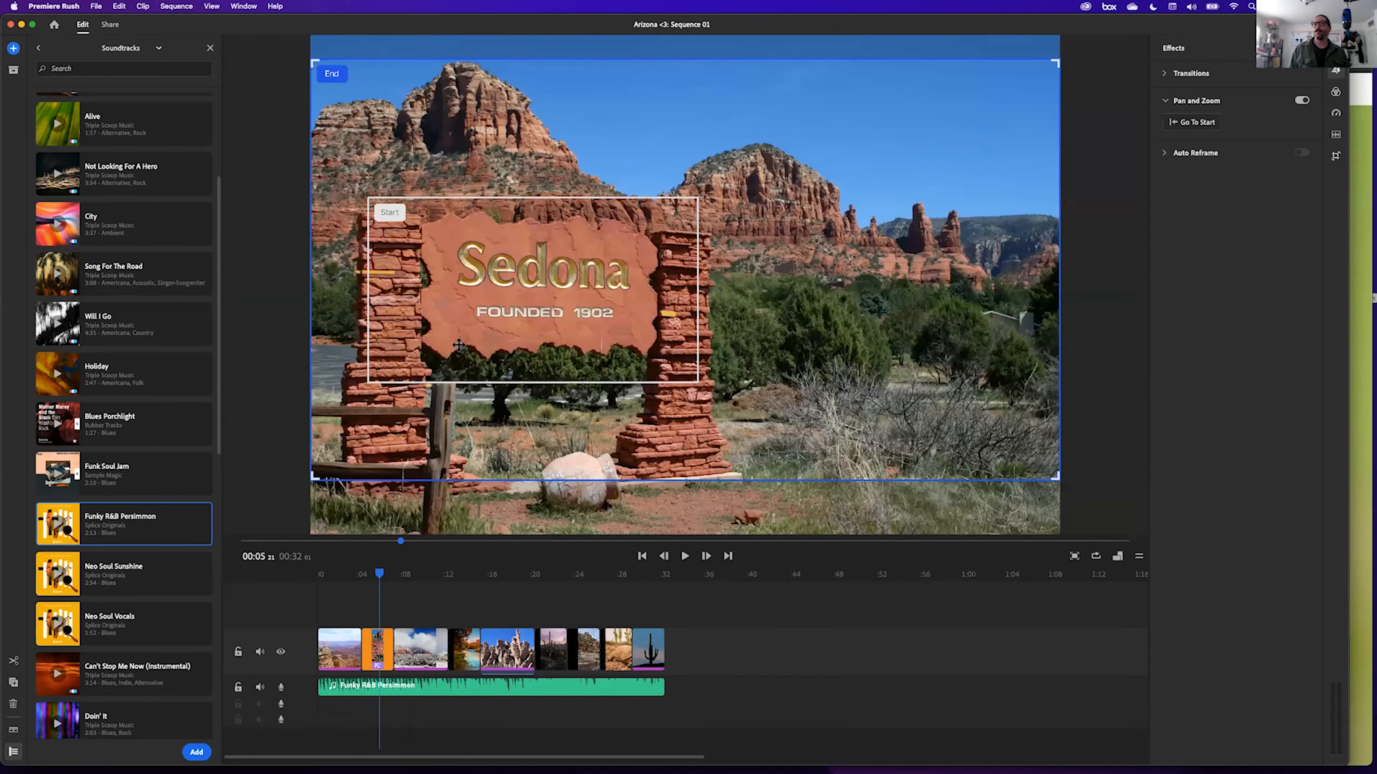
pyautogui.moveTo(383, 209); pyautogui.dragTo(328, 179)
pyautogui.moveTo(694, 378); pyautogui.dragTo(985, 631)
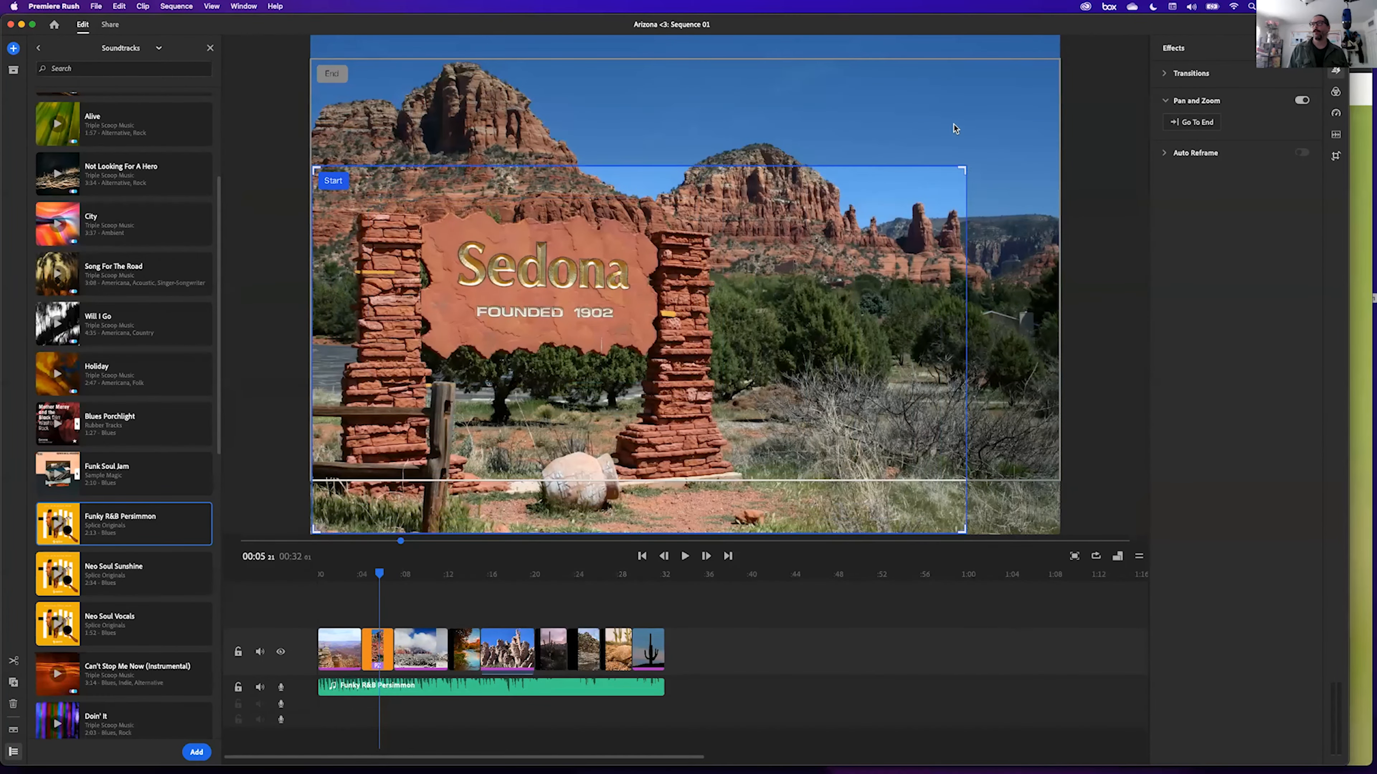
pyautogui.moveTo(961, 170); pyautogui.dragTo(1108, 81)
pyautogui.moveTo(328, 142)
pyautogui.mouseDown()
pyautogui.moveTo(333, 98)
pyautogui.moveTo(334, 126)
pyautogui.mouseUp()
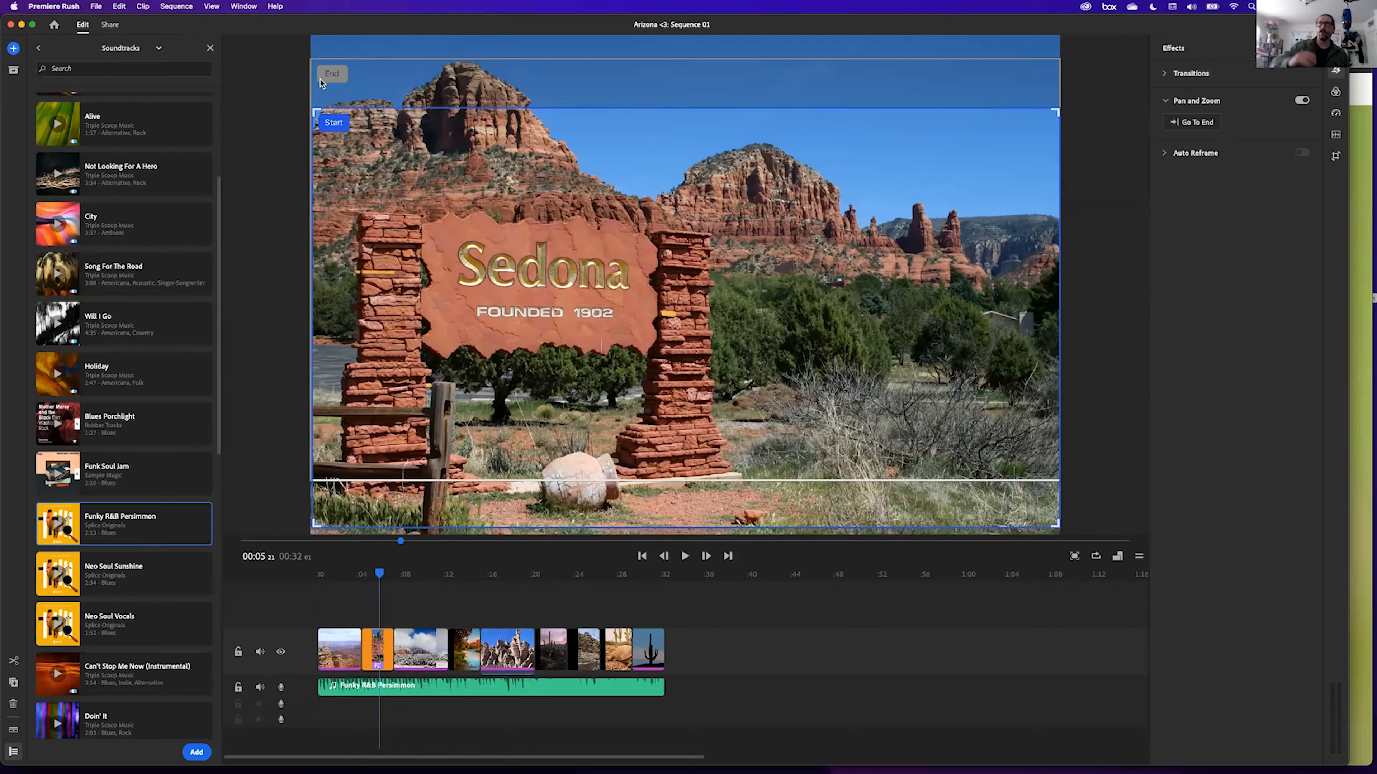
# Shrink the Sedona image's Pan and Zoom end frame and position it around the sign and its stone pillars.
pyautogui.click(331, 73)
pyautogui.moveTo(317, 61); pyautogui.dragTo(599, 230)
pyautogui.moveTo(691, 313); pyautogui.dragTo(426, 272)
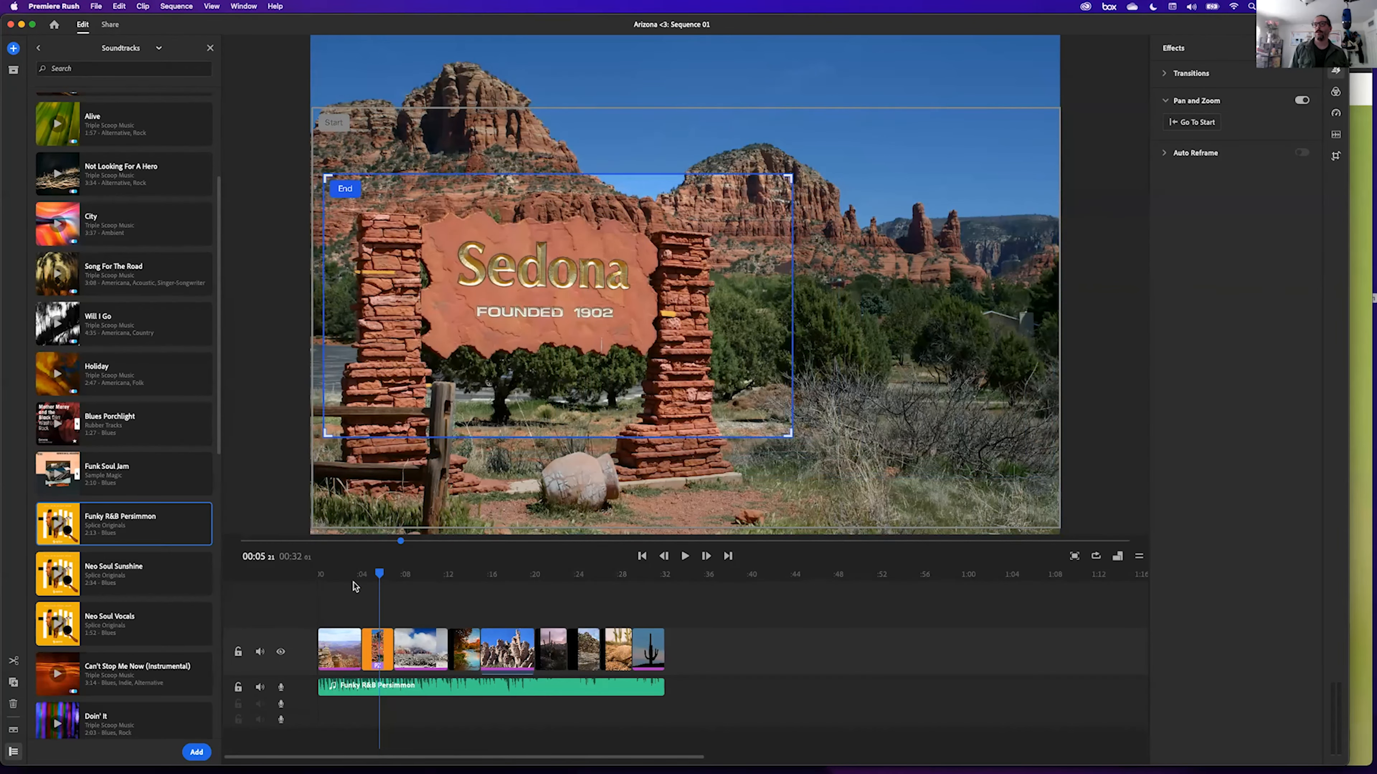
# Play the sequence from just before the Sedona image to check its zoom toward the sign, stopping at the snowy red rocks clip.
pyautogui.moveTo(379, 575); pyautogui.dragTo(359, 575)
pyautogui.press('space')
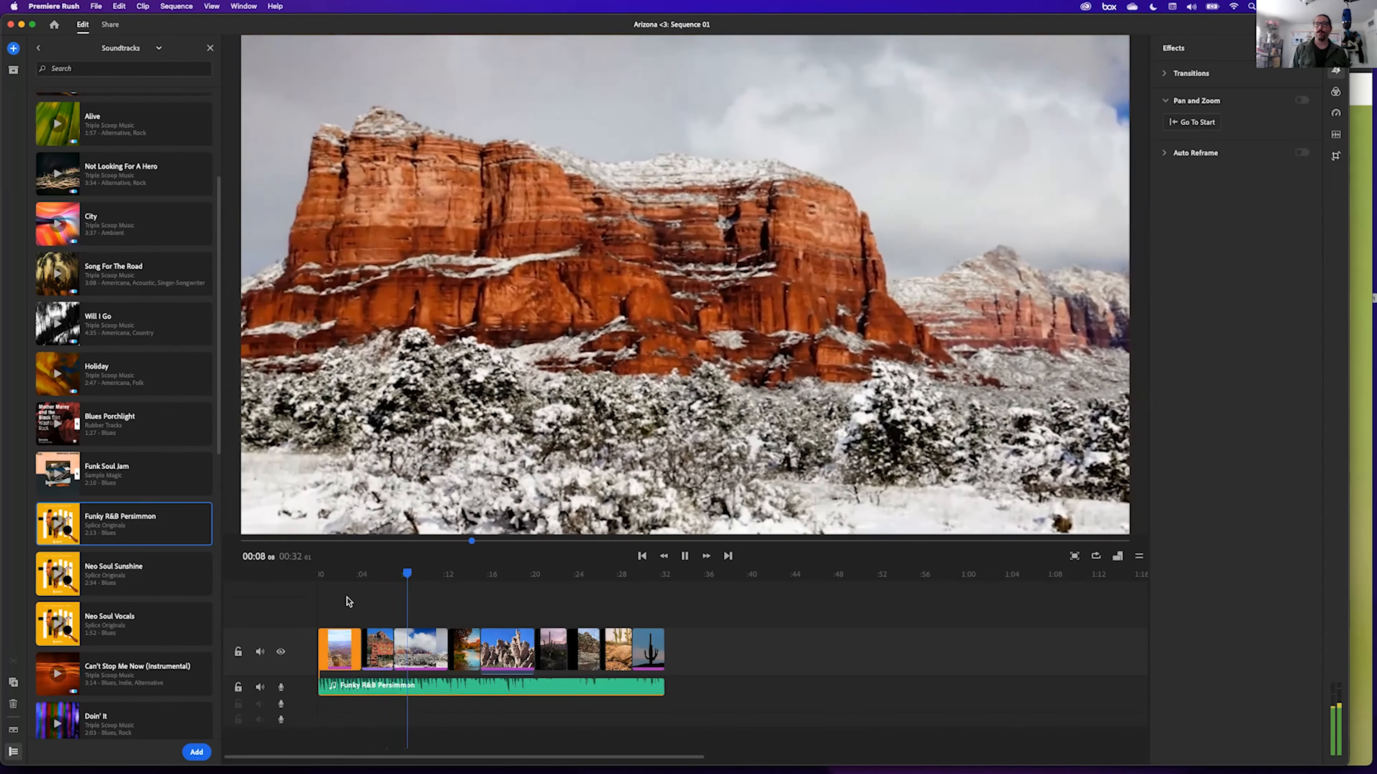
pyautogui.click(424, 655)
# Turn on Pan and Zoom for the autumn river image, raise its end frame and lower its start frame to the photo's bottom edge.
pyautogui.click(460, 641)
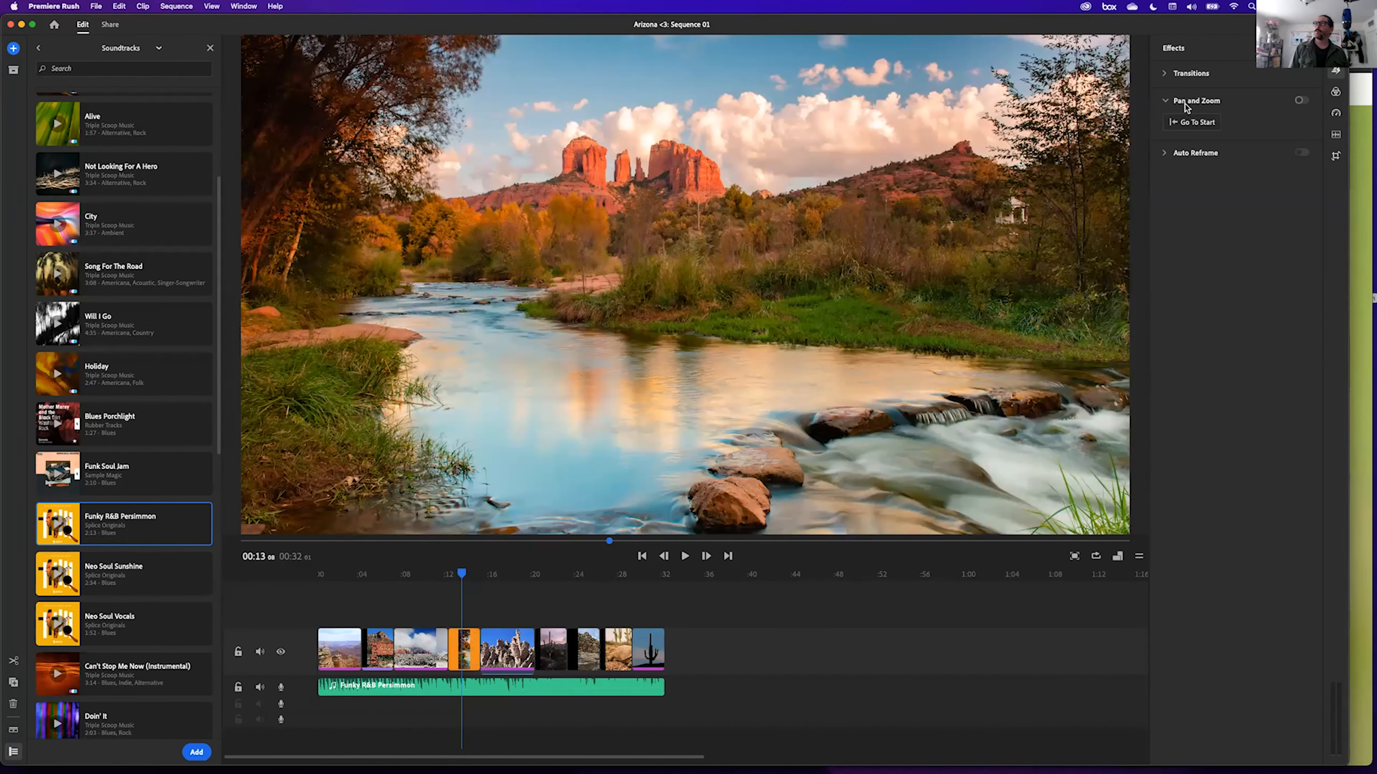
pyautogui.click(1301, 100)
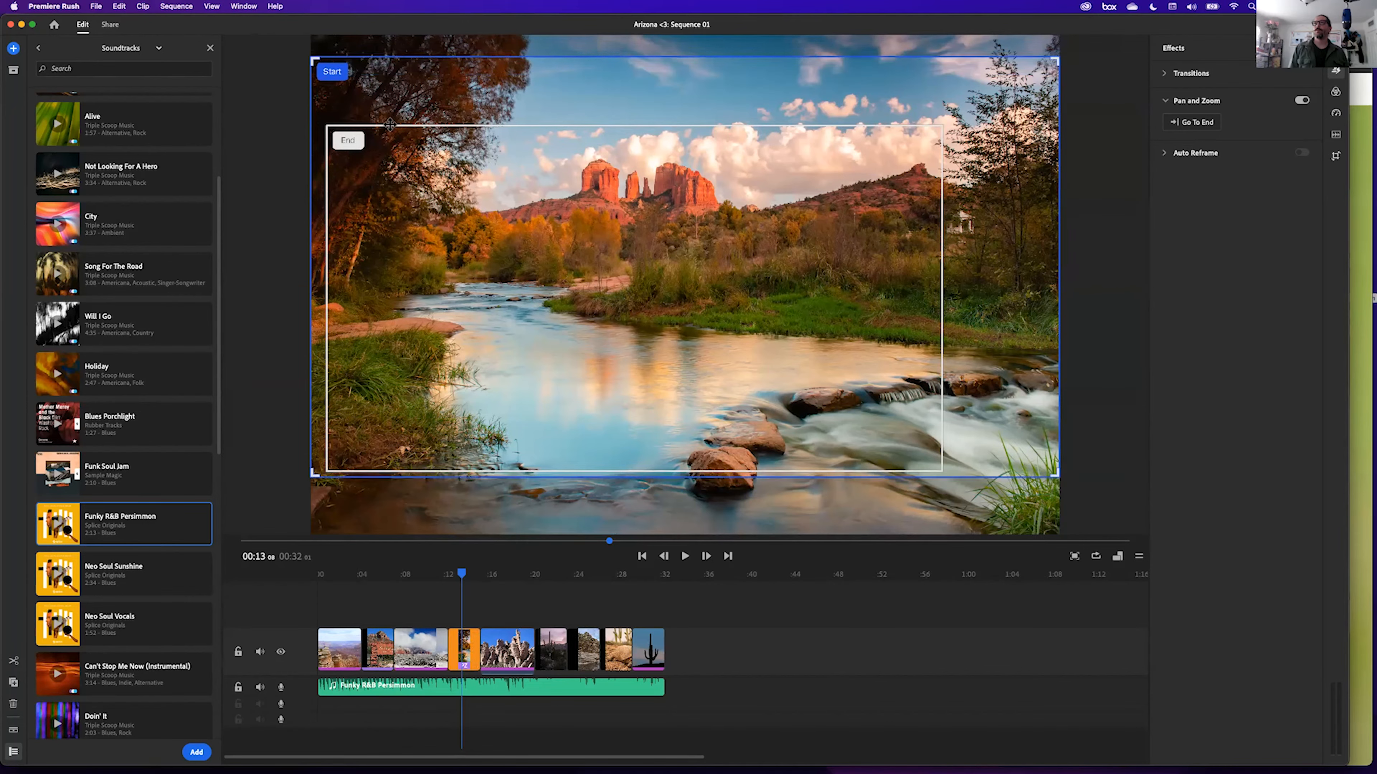
pyautogui.moveTo(355, 139); pyautogui.dragTo(311, 165)
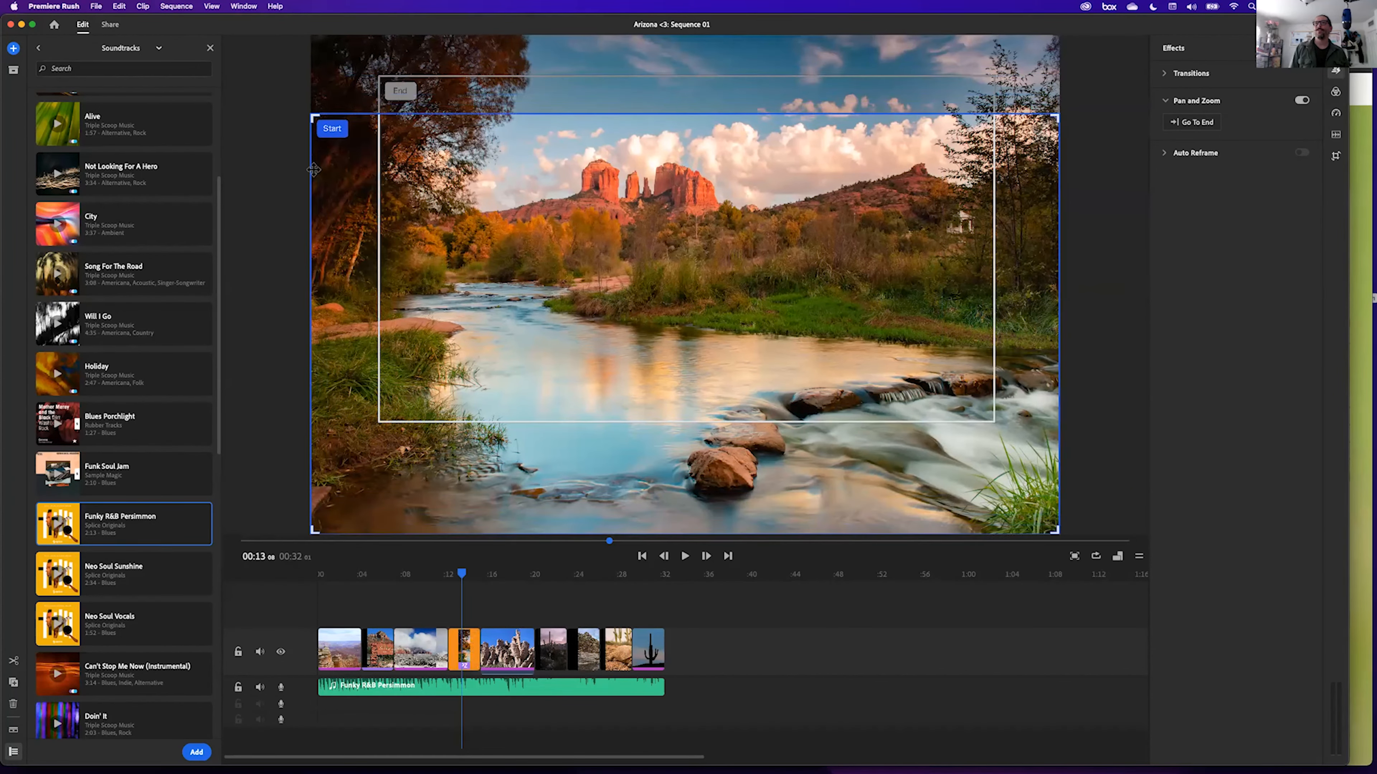
# Turn on Pan and Zoom for the saguaro sunset and waterfall images, and lower the waterfall's start frame to the photo's bottom edge.
pyautogui.click(556, 656)
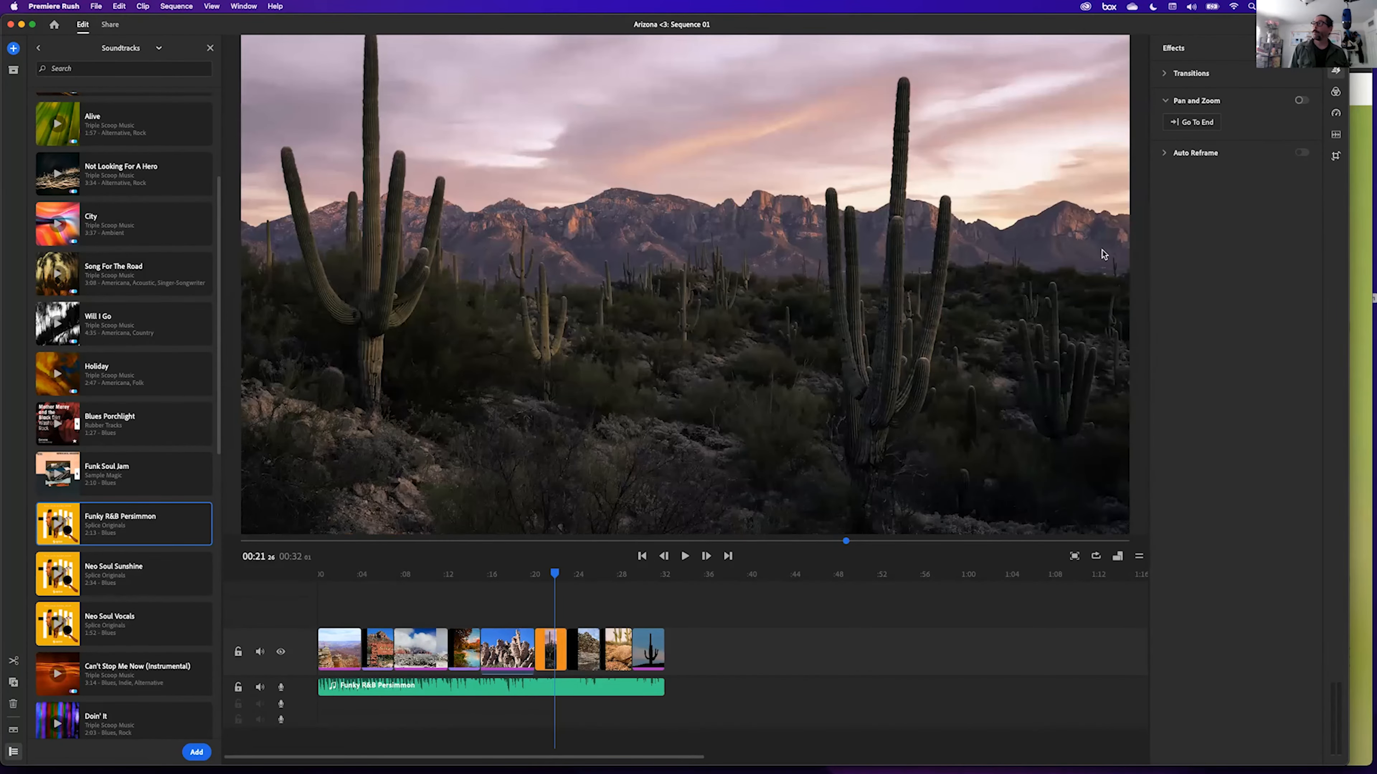
pyautogui.click(1300, 101)
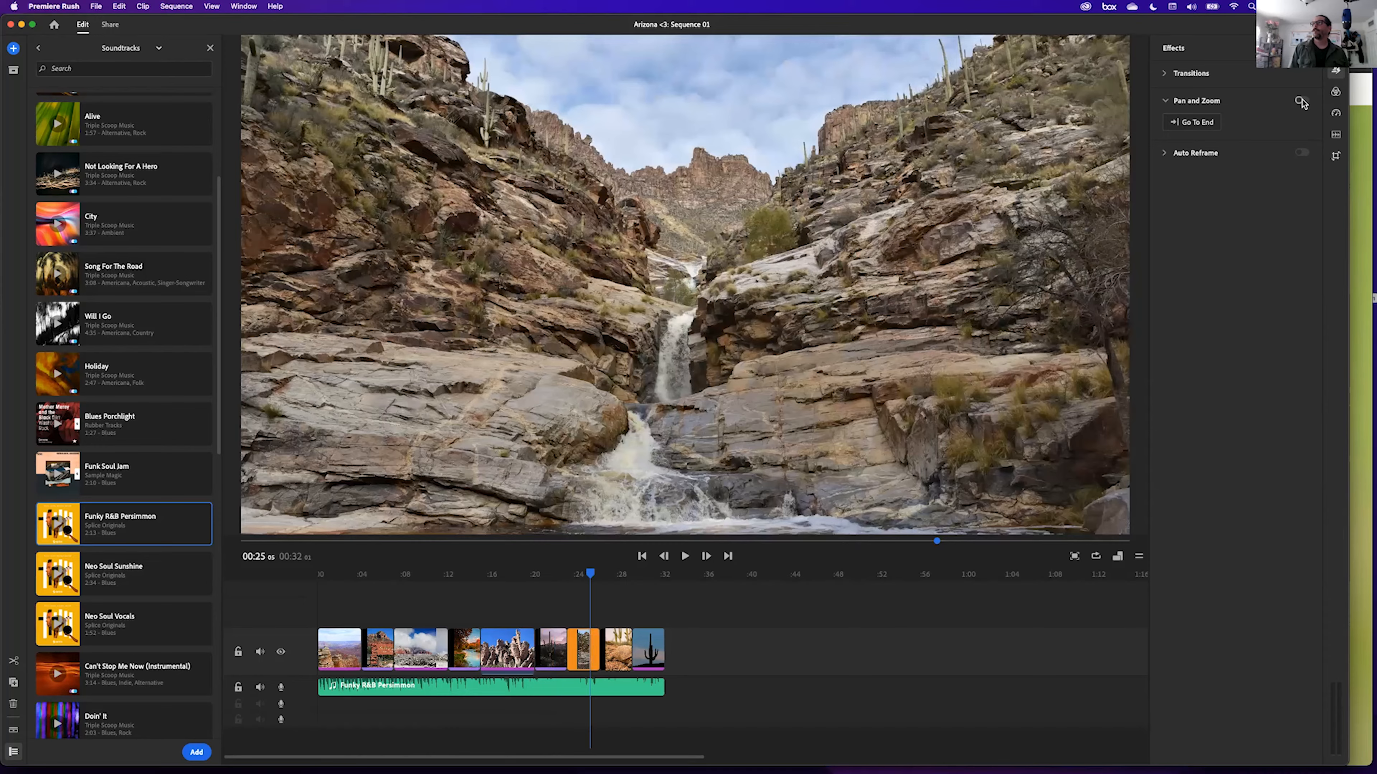
pyautogui.click(1301, 101)
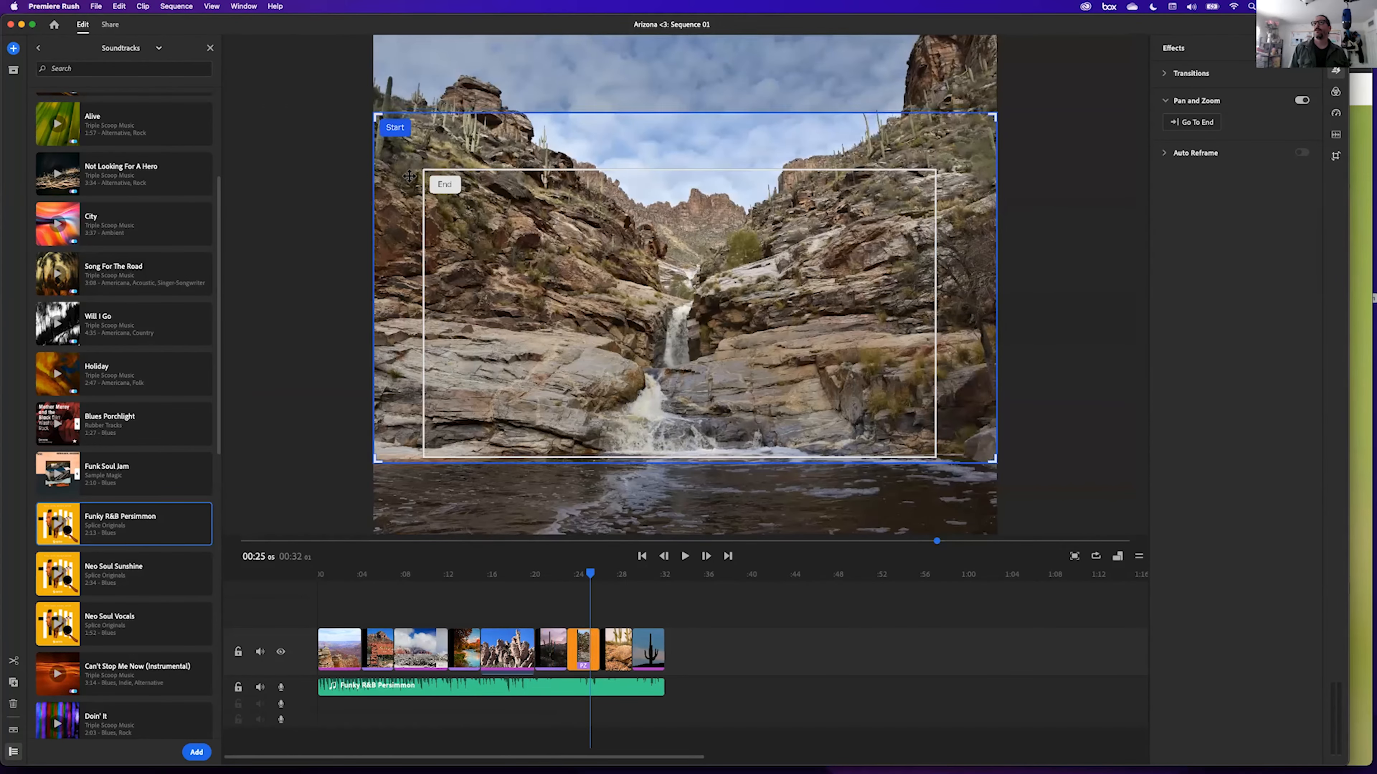
pyautogui.moveTo(412, 176); pyautogui.dragTo(406, 250)
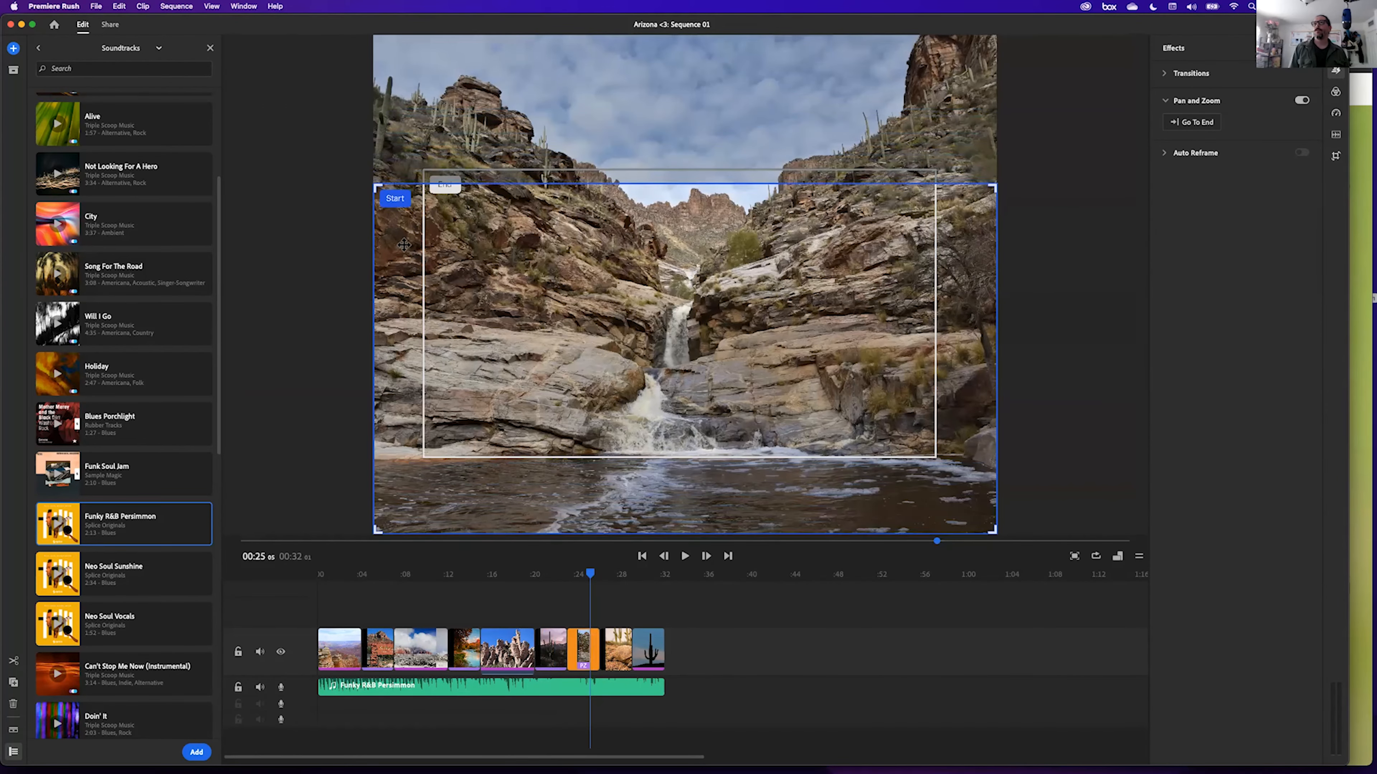
pyautogui.click(452, 178)
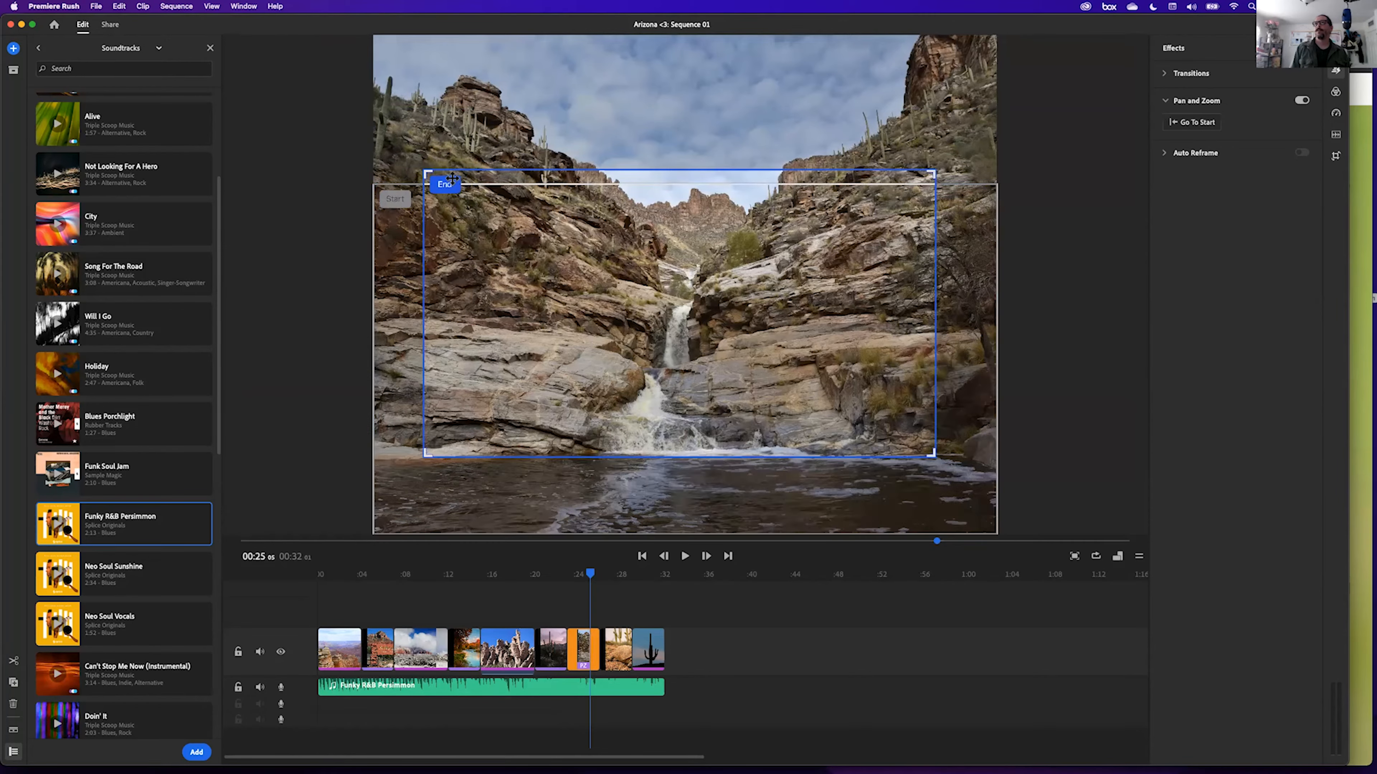
# Turn on Pan and Zoom for the tortoise image, shrink its end frame around the head, and widen its start frame to full width.
pyautogui.click(616, 656)
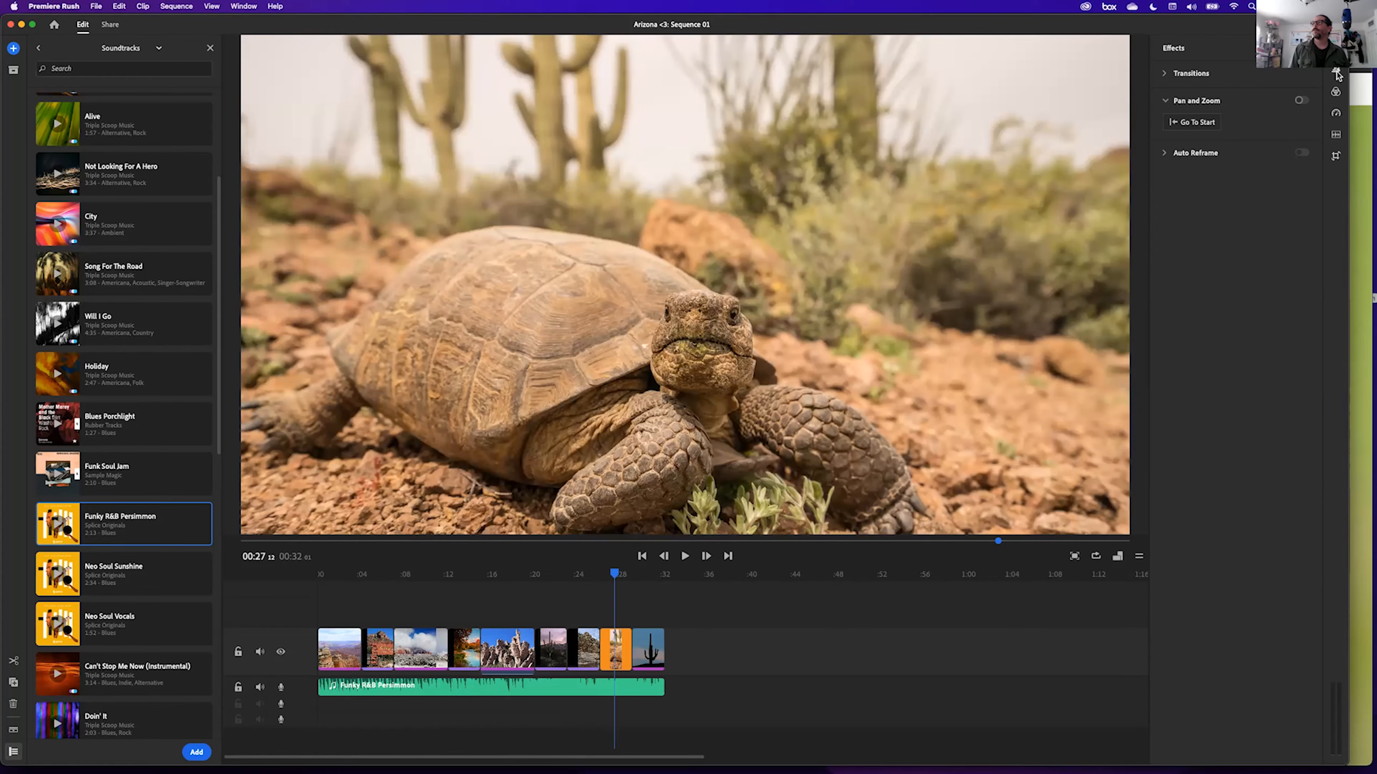
pyautogui.click(1300, 99)
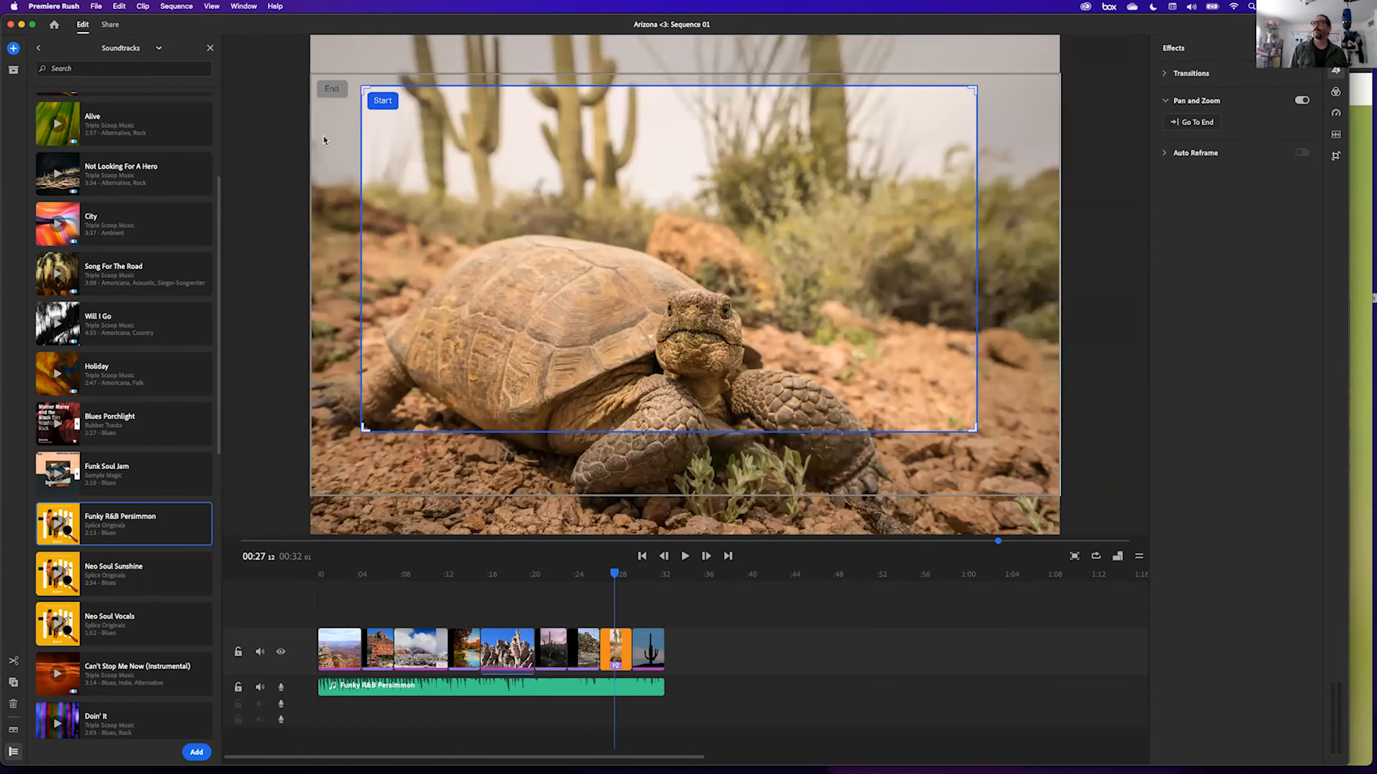
pyautogui.click(339, 89)
pyautogui.moveTo(312, 78); pyautogui.dragTo(583, 229)
pyautogui.moveTo(639, 263); pyautogui.dragTo(518, 278)
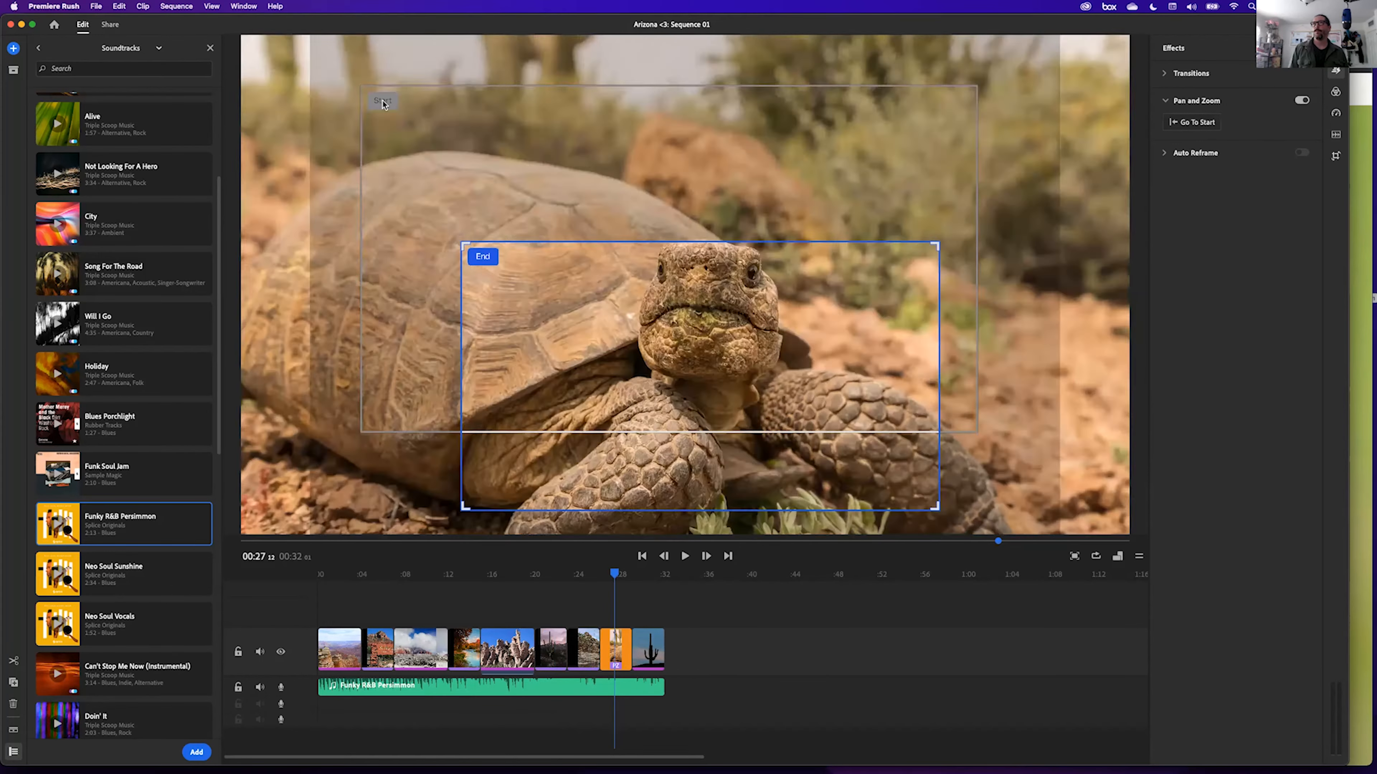
pyautogui.click(365, 87)
pyautogui.moveTo(365, 86); pyautogui.dragTo(276, 48)
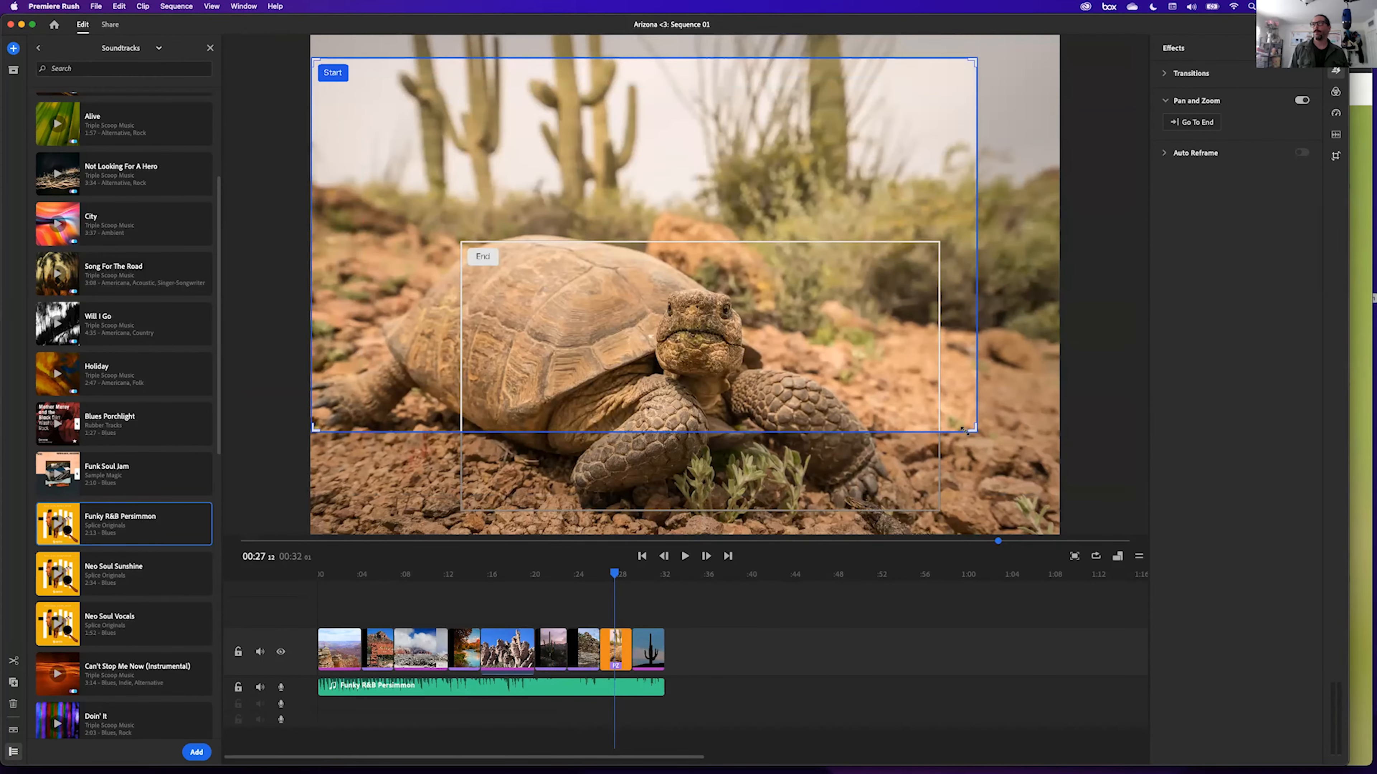
pyautogui.moveTo(968, 431); pyautogui.dragTo(1085, 550)
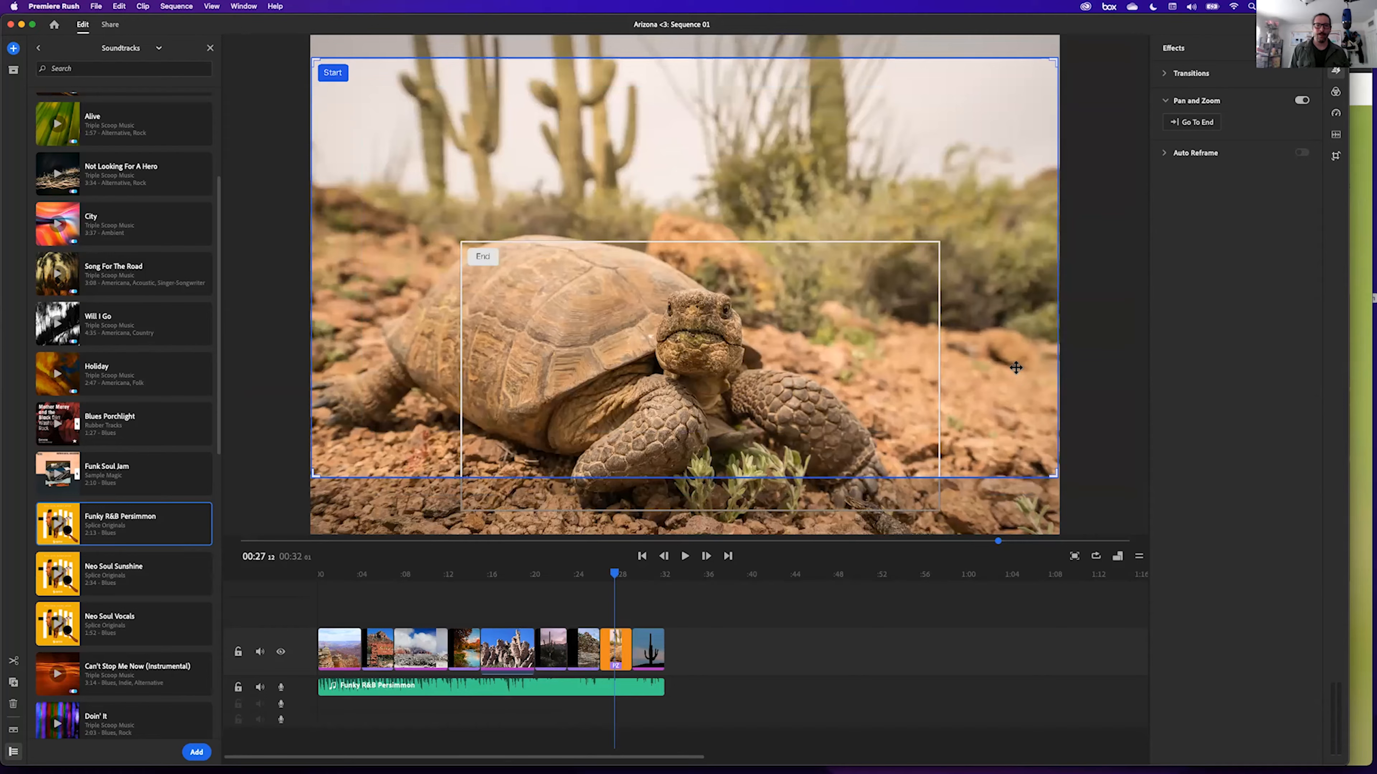
# Play the sequence from just before the Sedona image to review the pan and zoom effects, and return the playhead to the beginning.
pyautogui.click(645, 657)
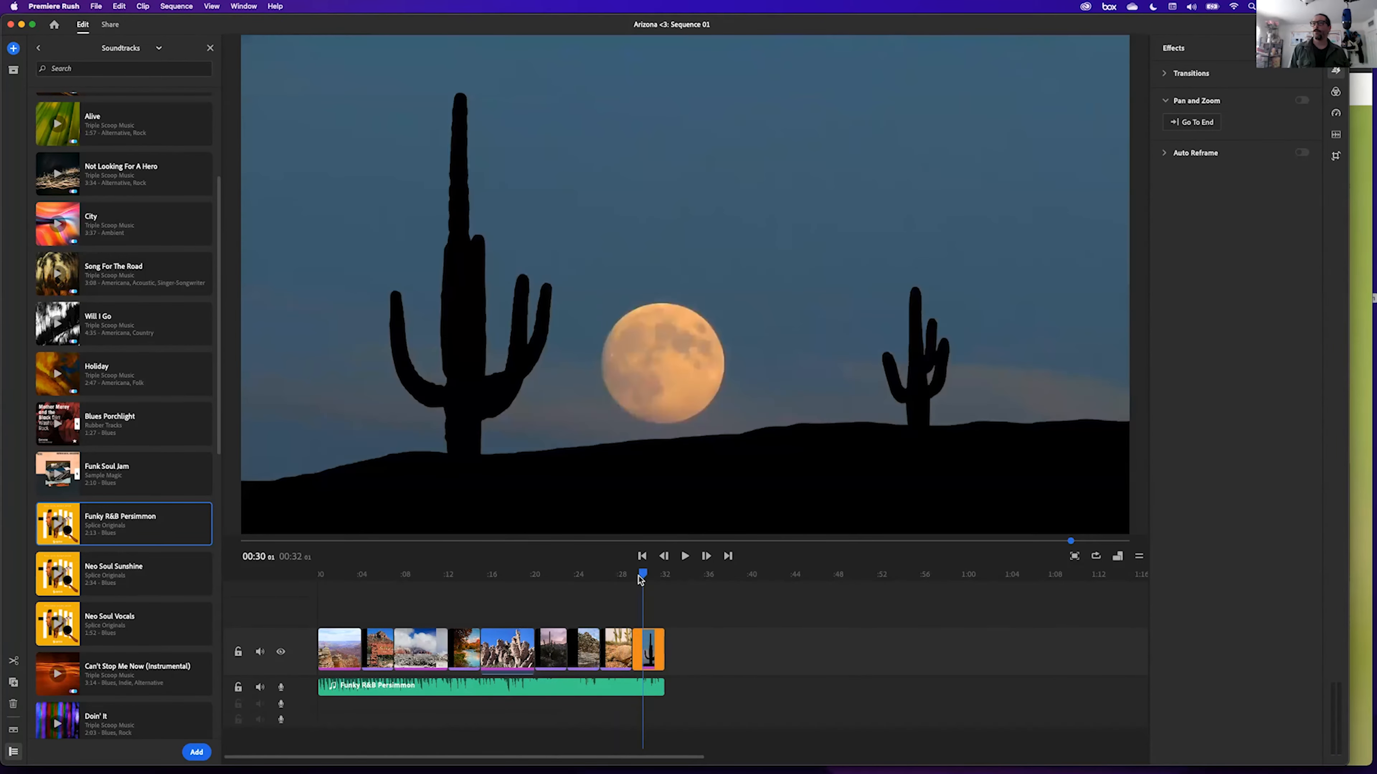
pyautogui.moveTo(642, 575); pyautogui.dragTo(358, 603)
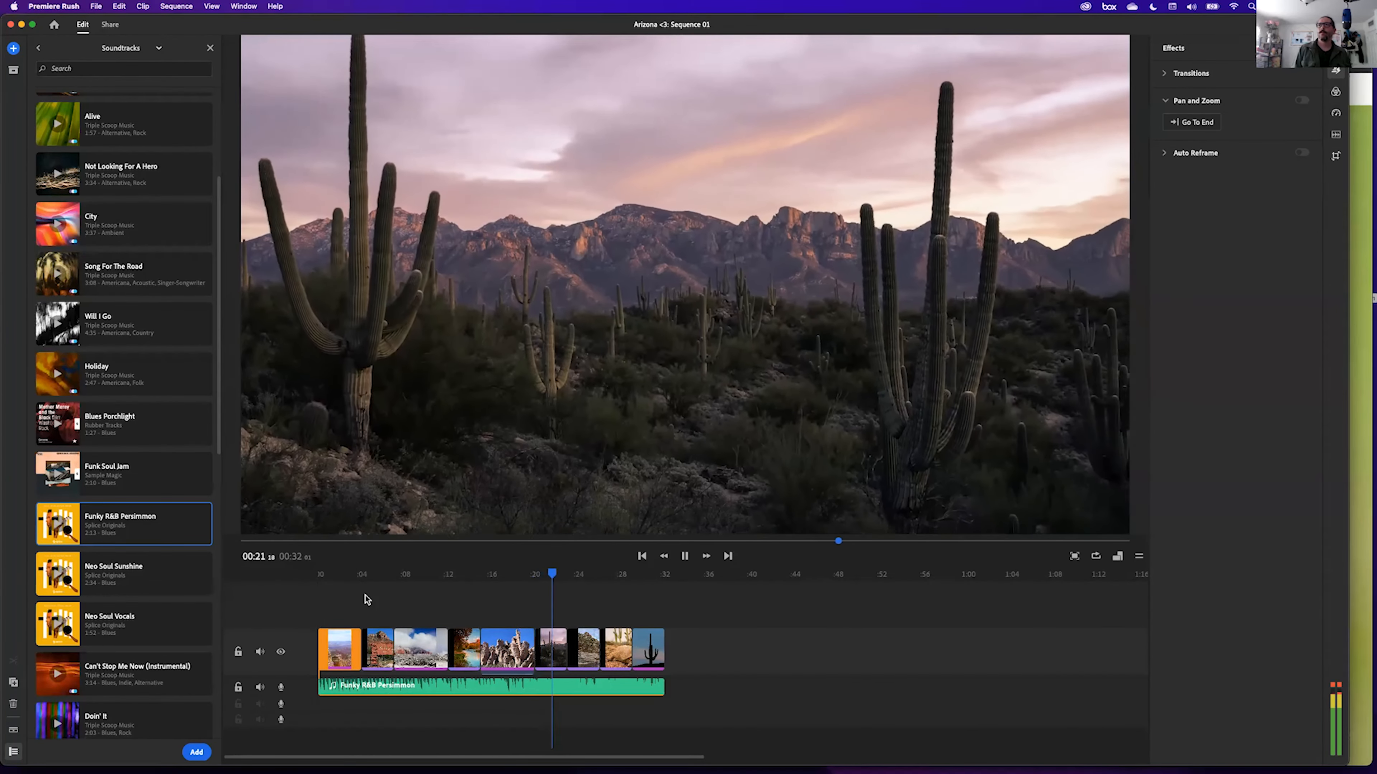
pyautogui.press('space')
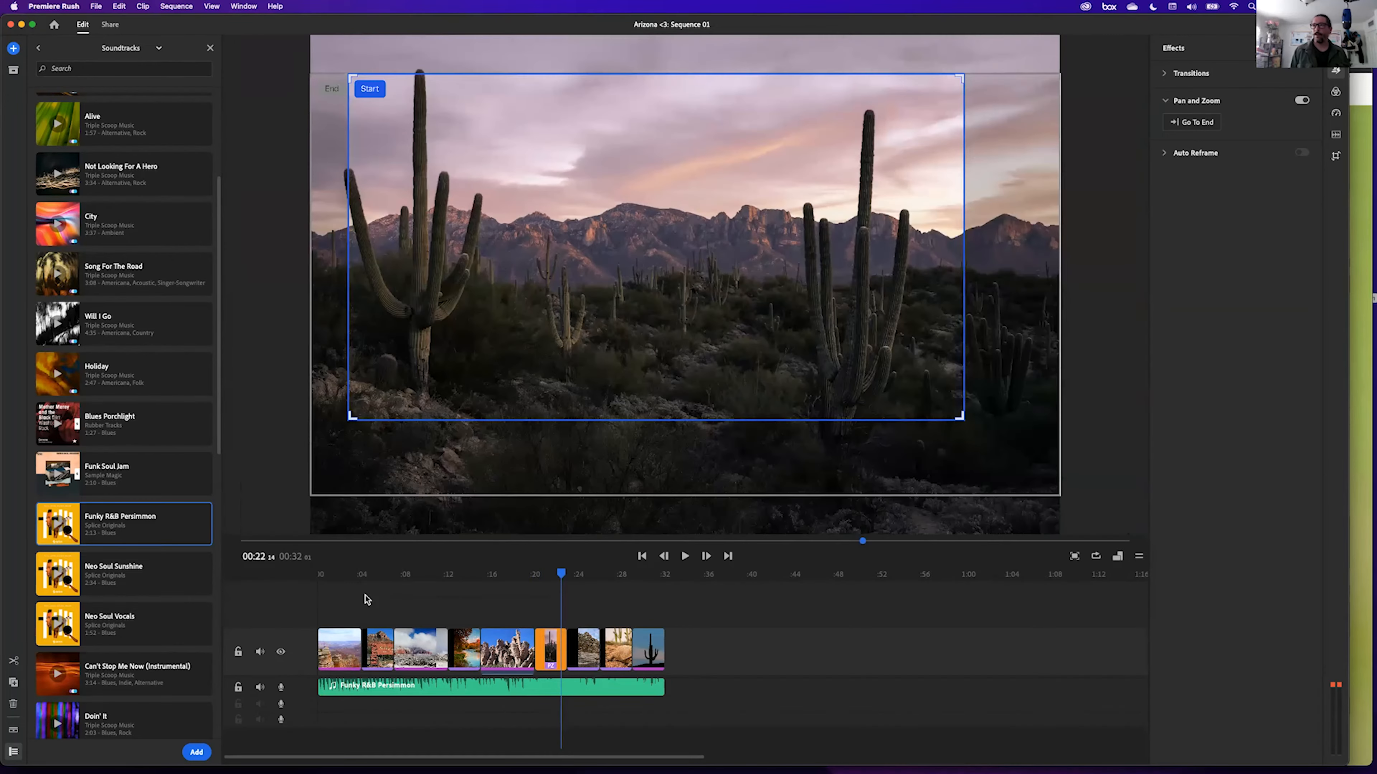
pyautogui.click(707, 690)
pyautogui.moveTo(706, 573); pyautogui.dragTo(304, 624)
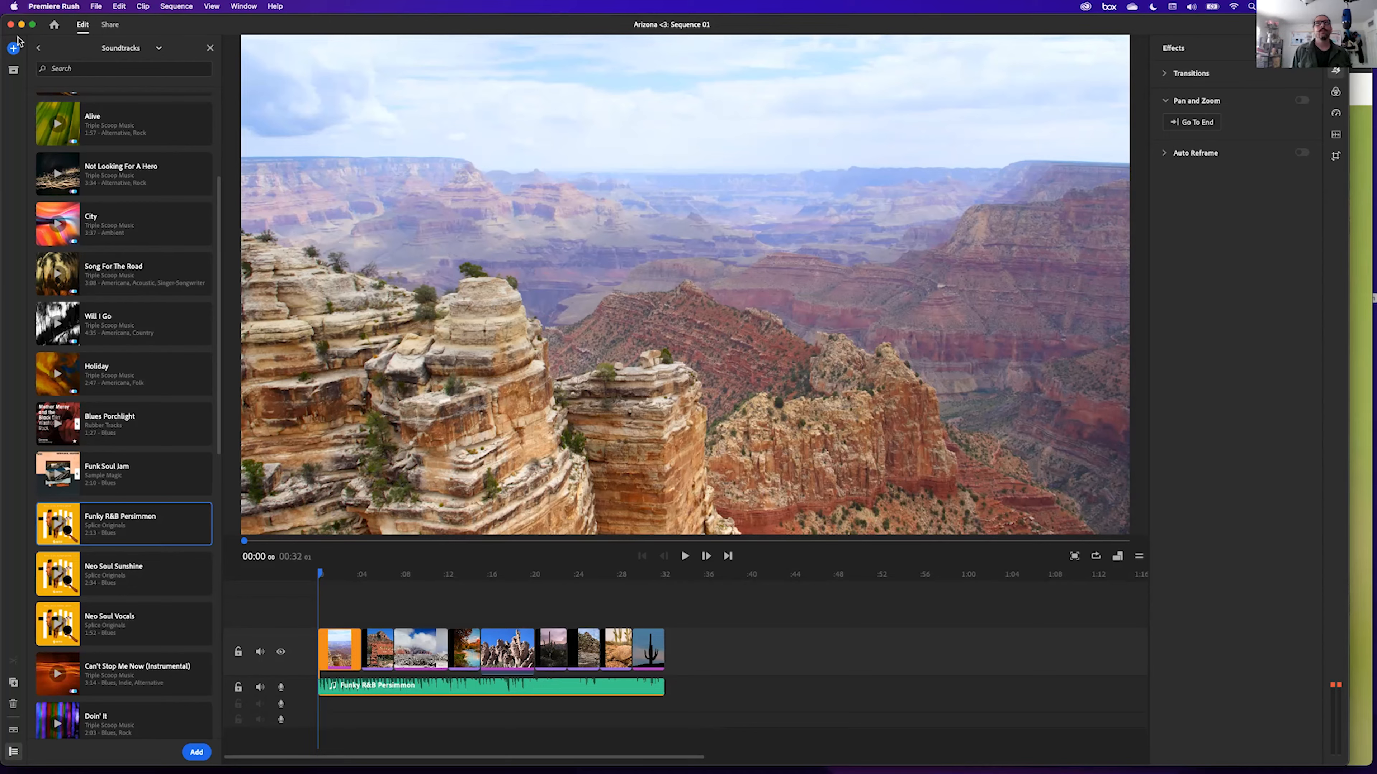
# Open the full list of title graphics, search it for "intro", and browse the matching templates.
pyautogui.click(13, 48)
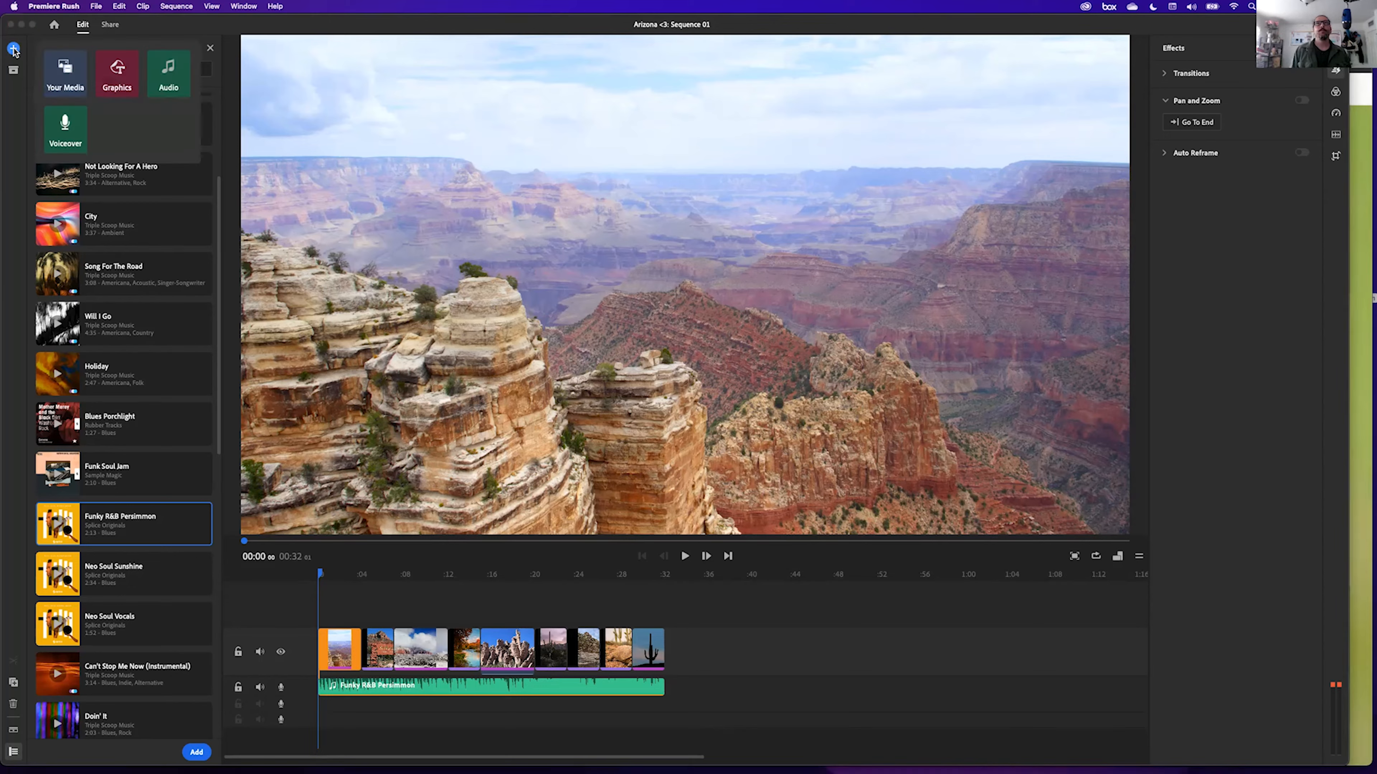
pyautogui.click(124, 91)
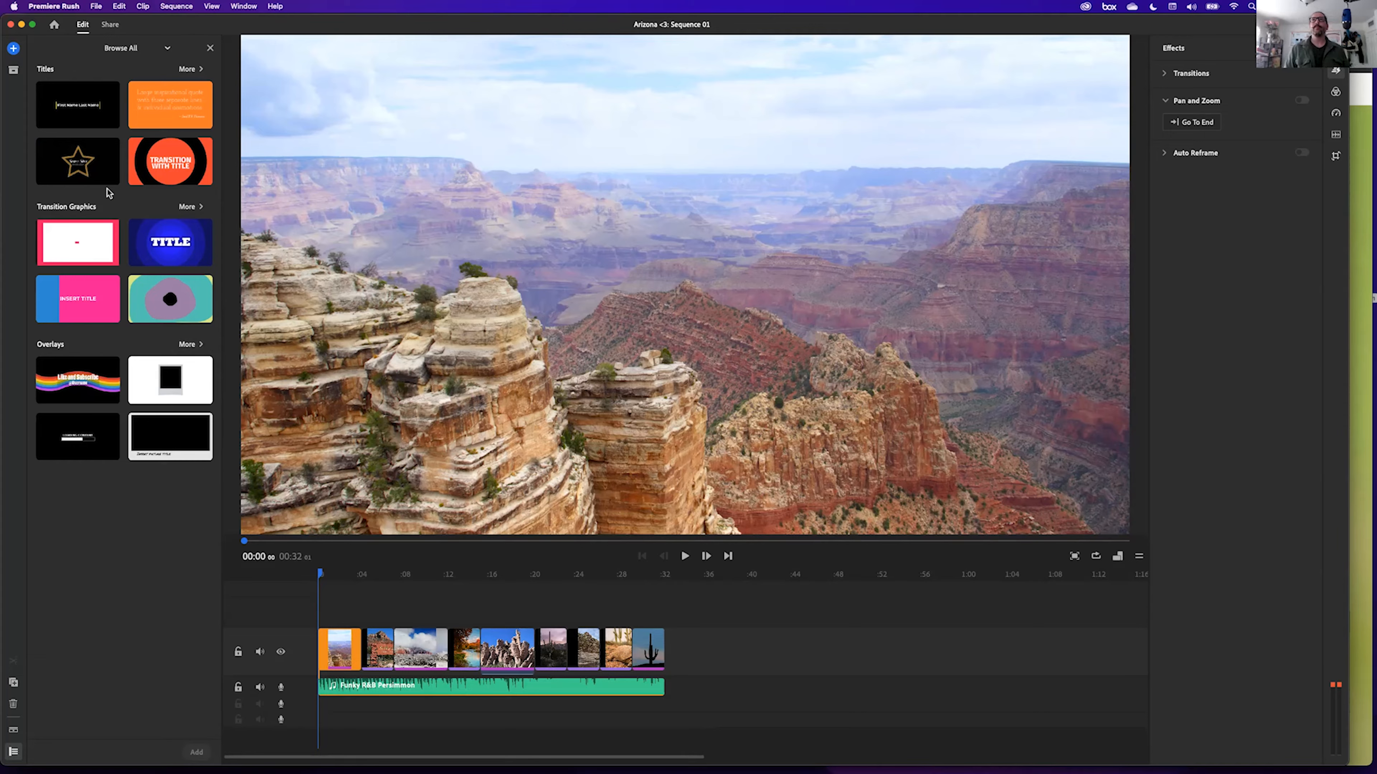
pyautogui.click(191, 71)
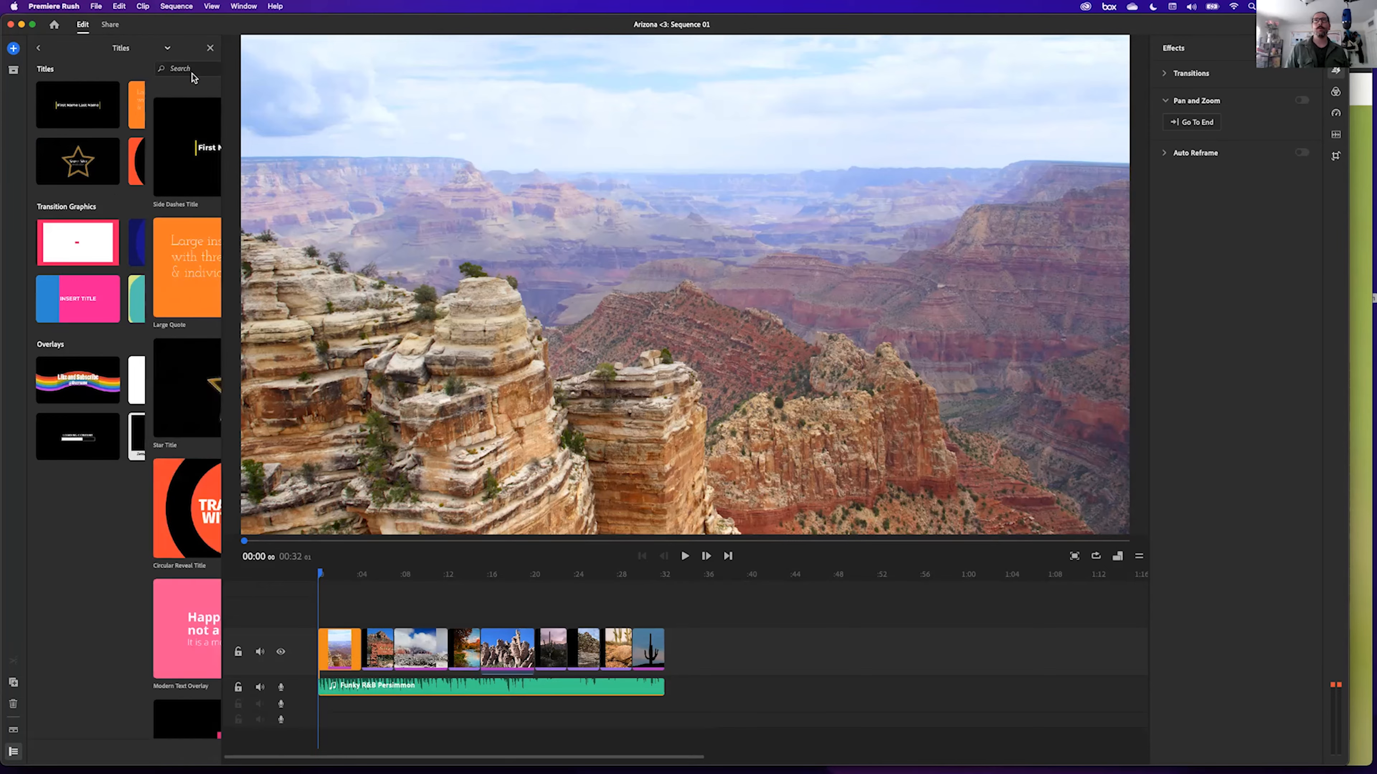
pyautogui.click(73, 69)
pyautogui.write('intro')
pyautogui.press('Return')
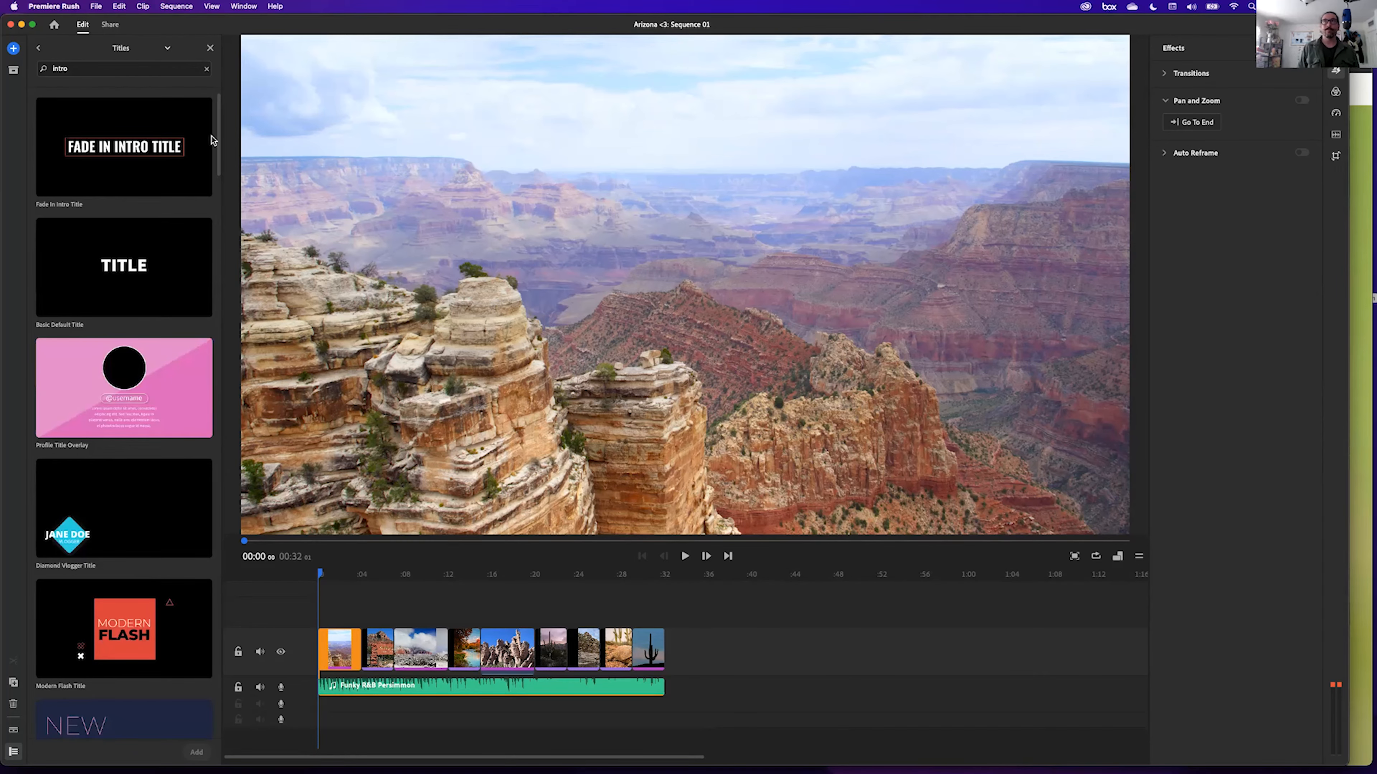
pyautogui.moveTo(220, 131); pyautogui.dragTo(230, 309)
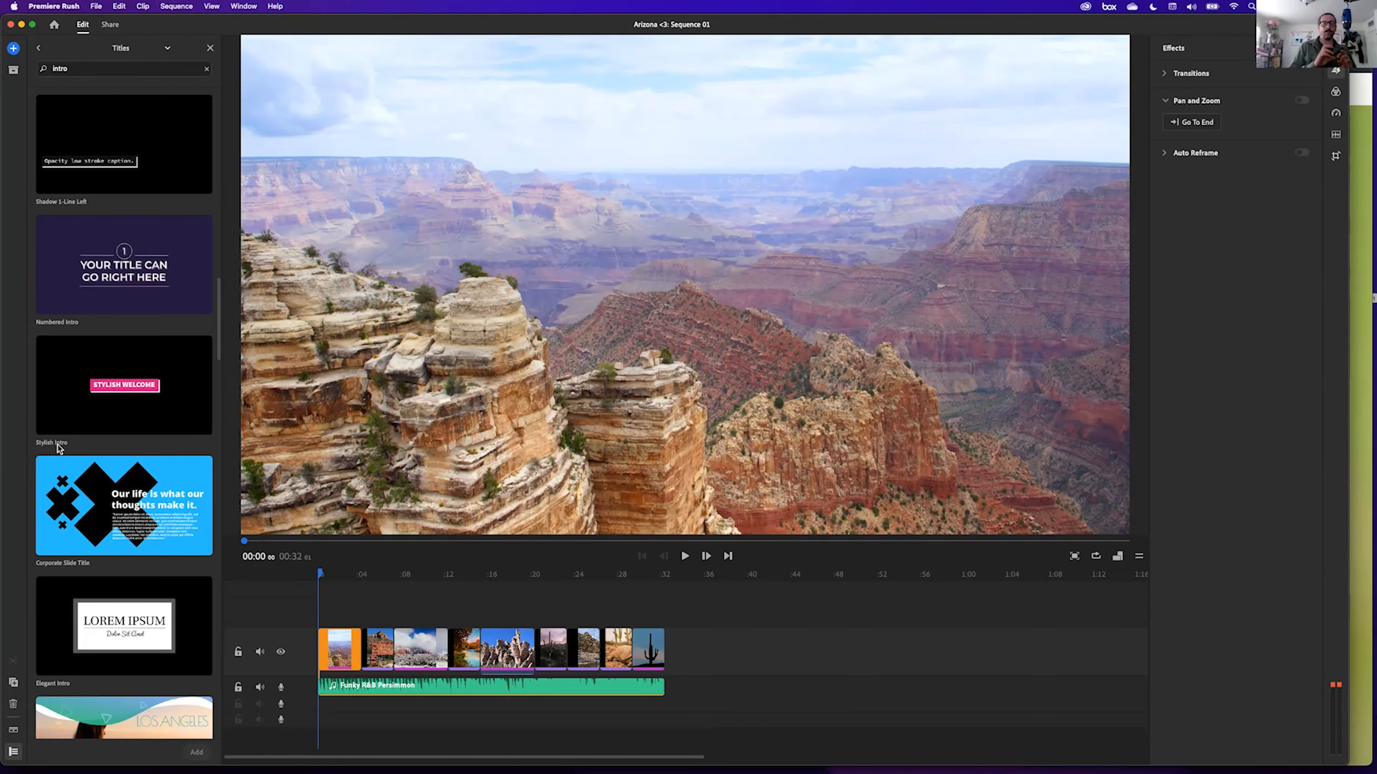
# Add the Fade In Intro Title template at the start of the sequence and play it over the Grand Canyon clip.
pyautogui.moveTo(220, 340); pyautogui.dragTo(204, 115)
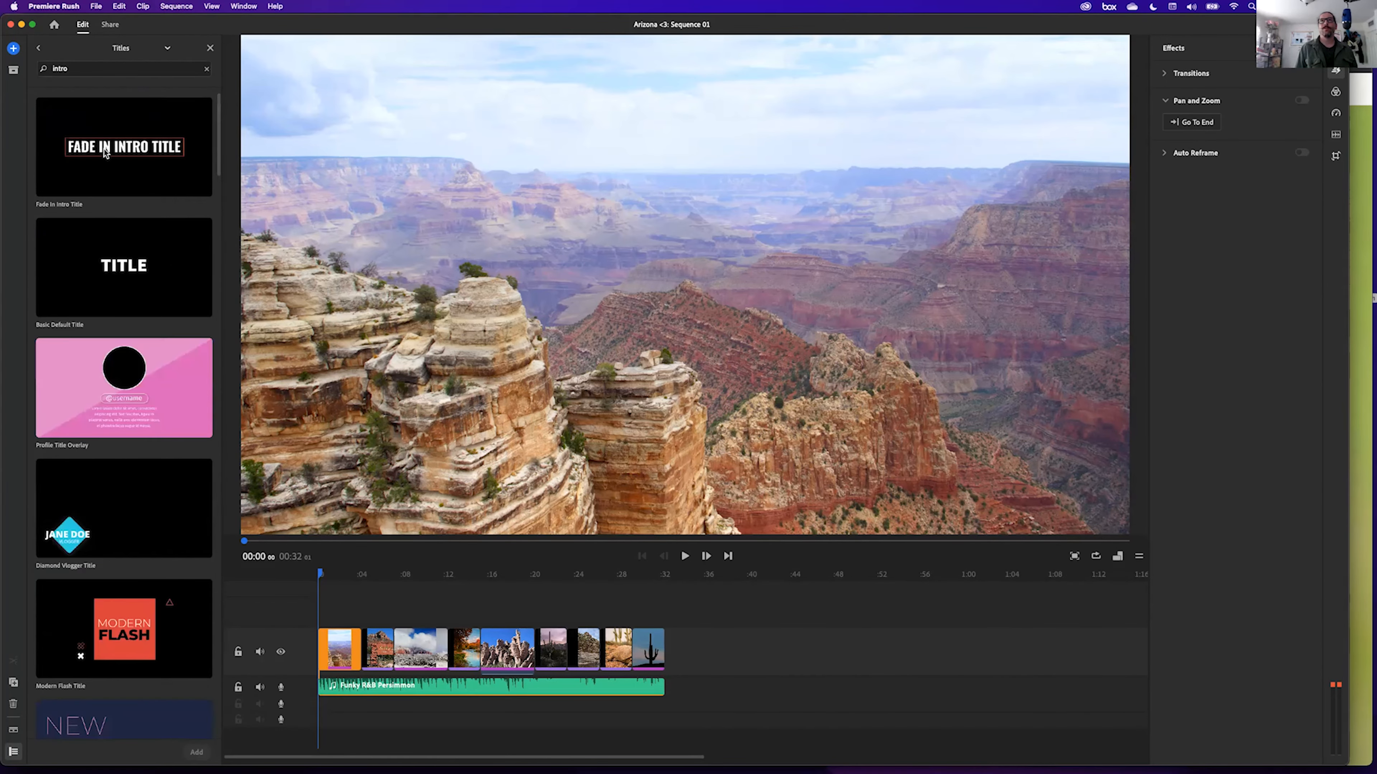
pyautogui.click(105, 153)
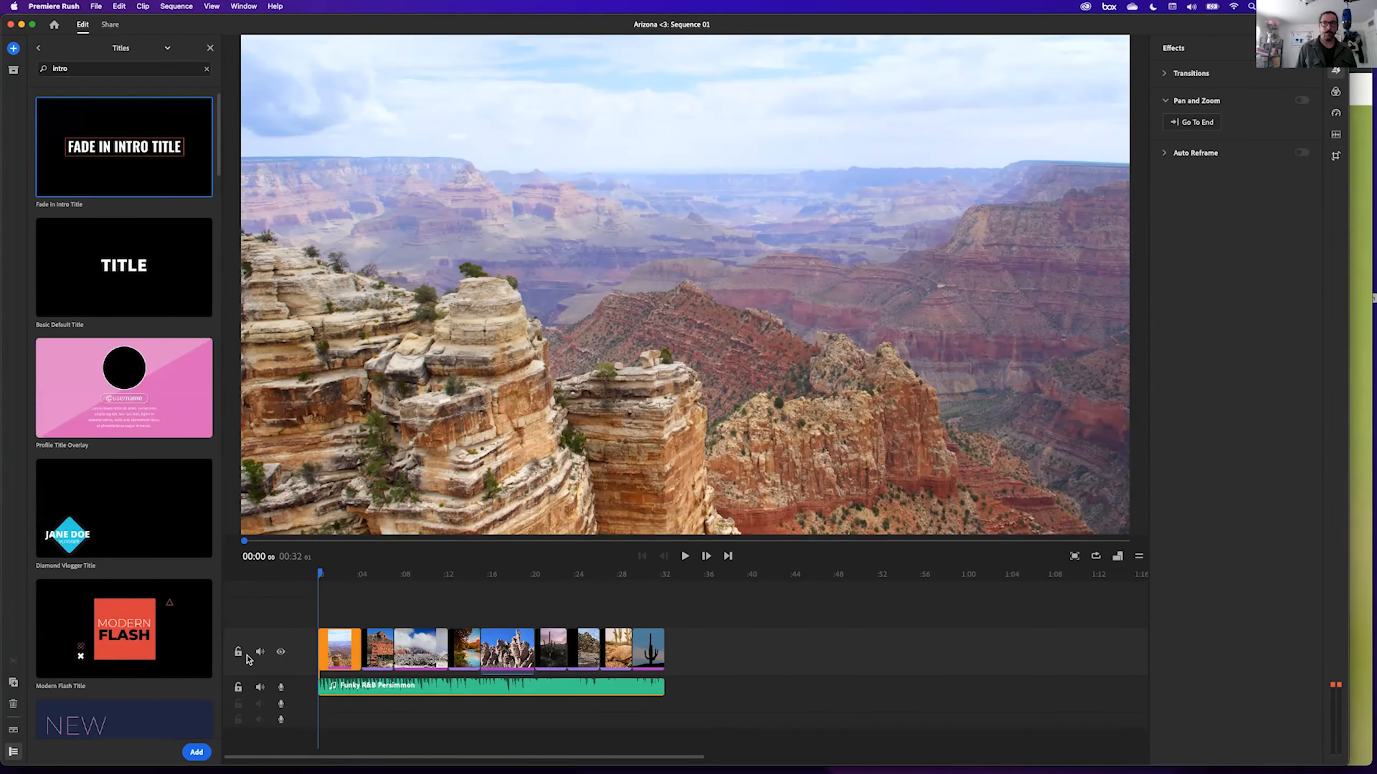
pyautogui.click(197, 752)
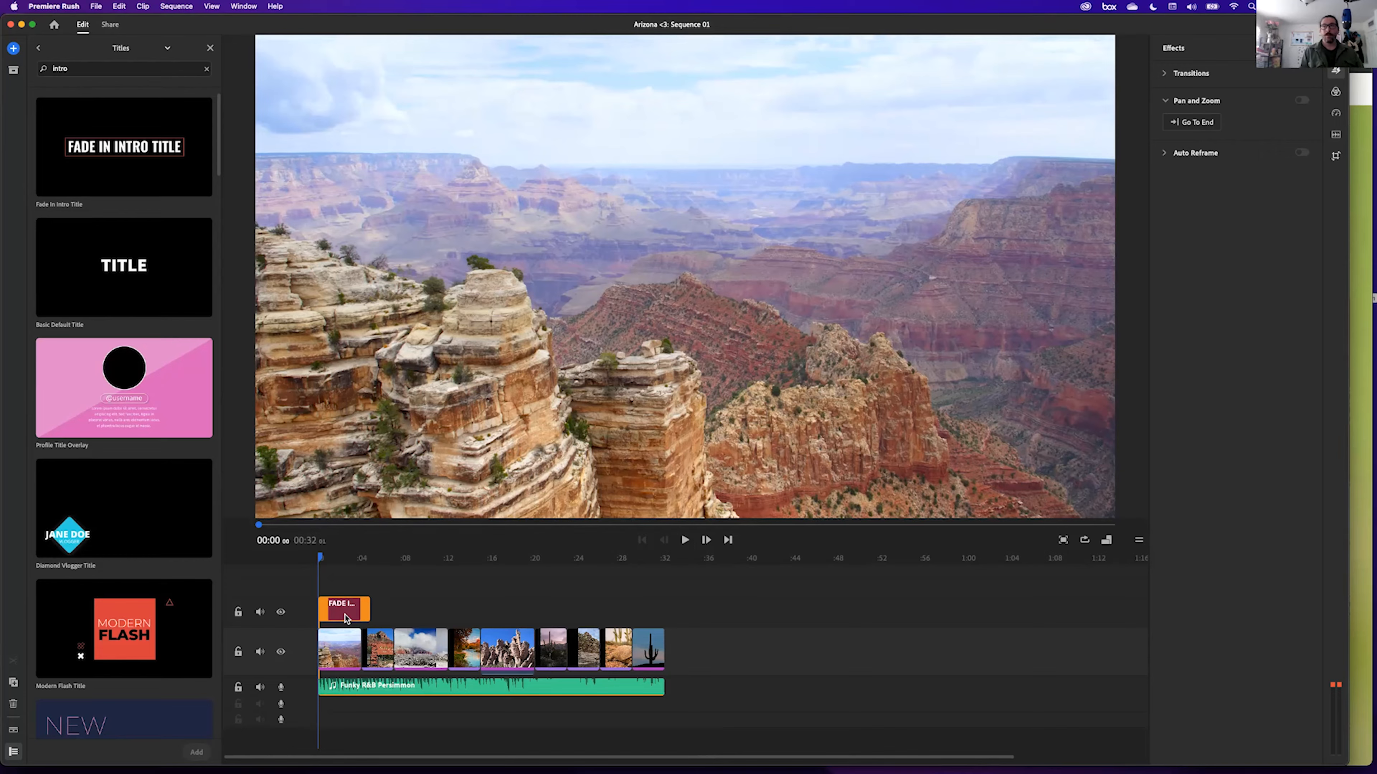
pyautogui.press('space')
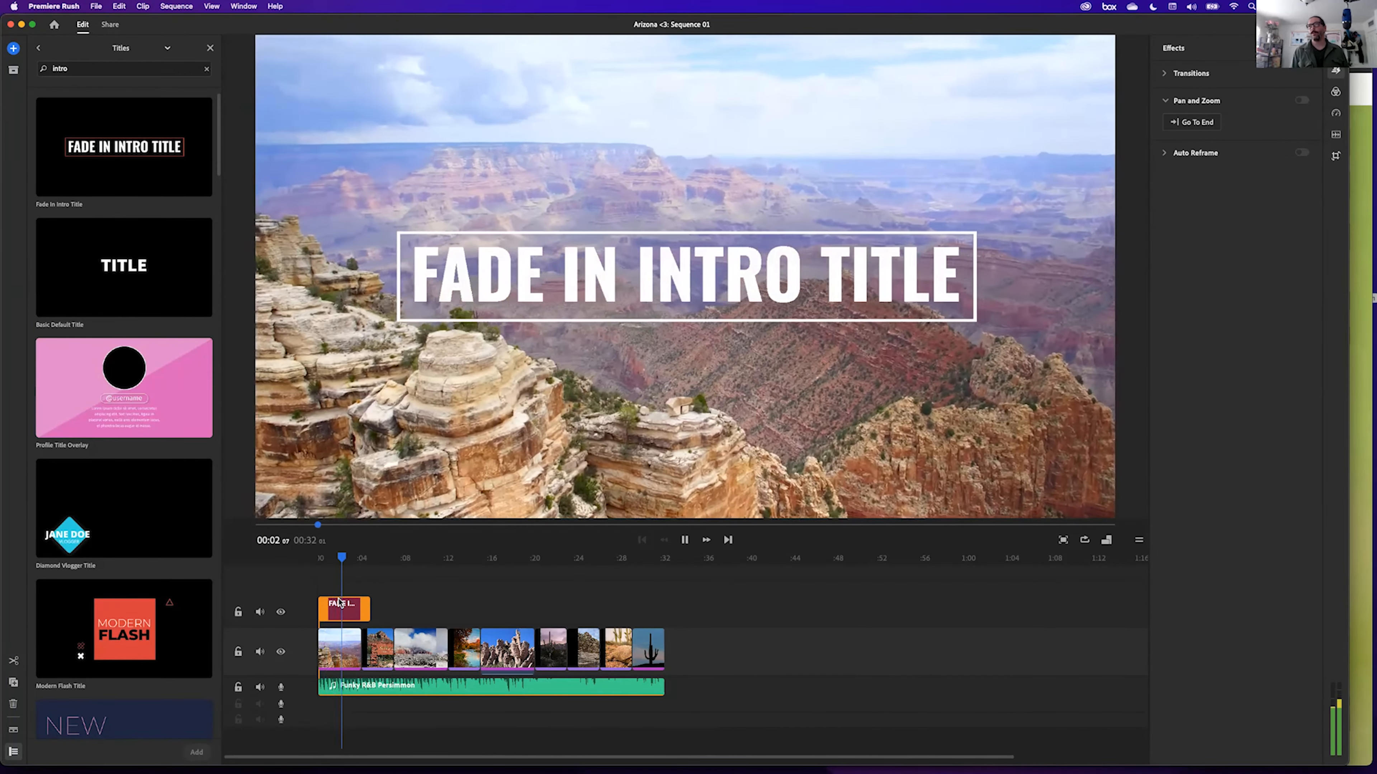
pyautogui.press('space')
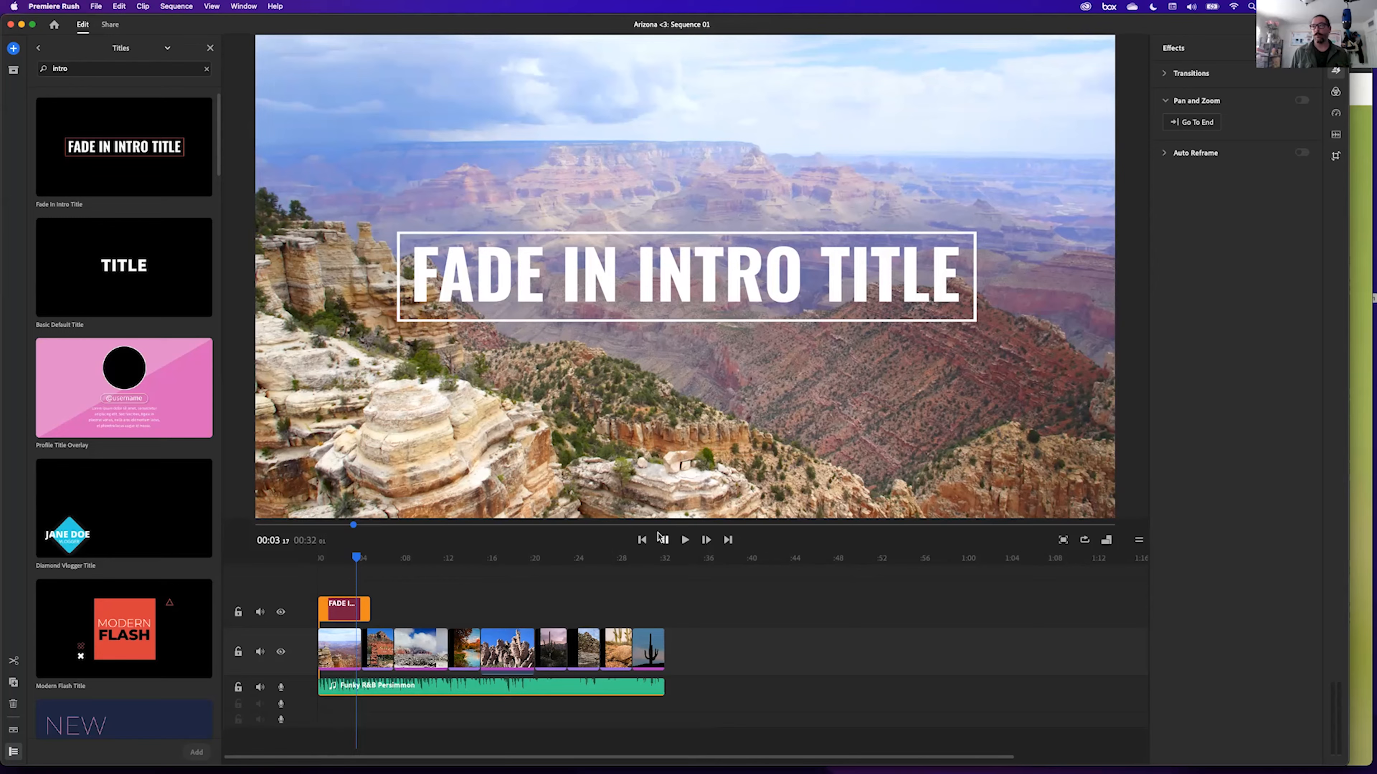
# Mute the music track and shorten the intro title so it ends with the Grand Canyon clip.
pyautogui.moveTo(1013, 756); pyautogui.dragTo(725, 751)
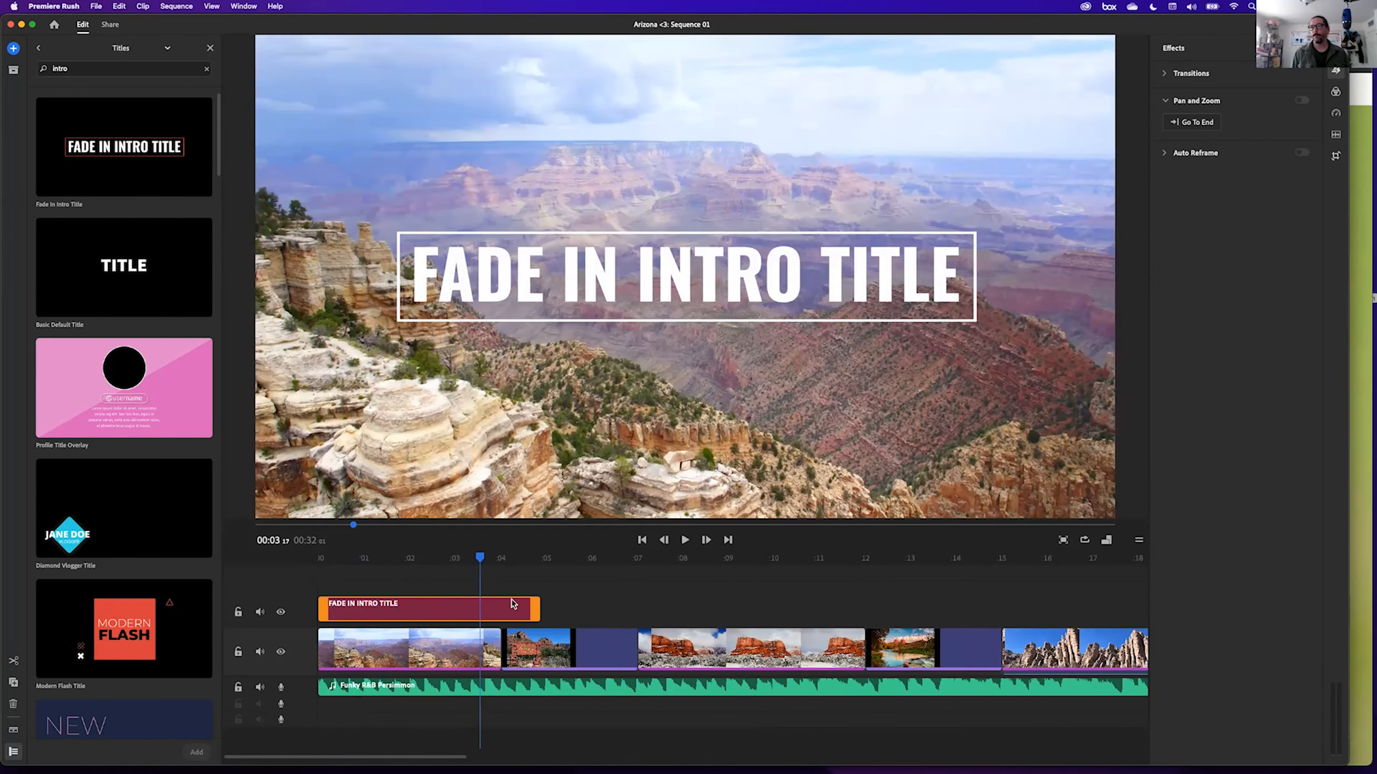
pyautogui.click(260, 687)
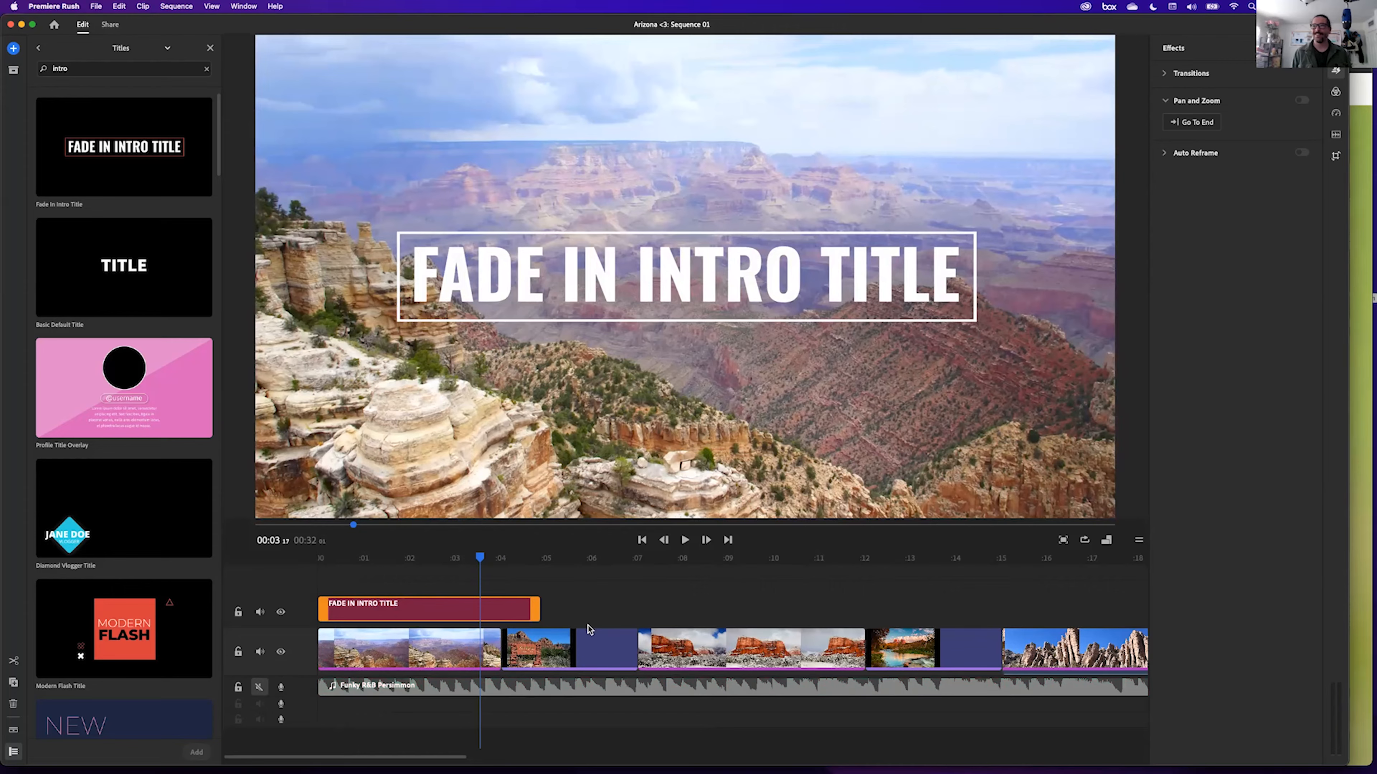
pyautogui.moveTo(537, 612); pyautogui.dragTo(489, 614)
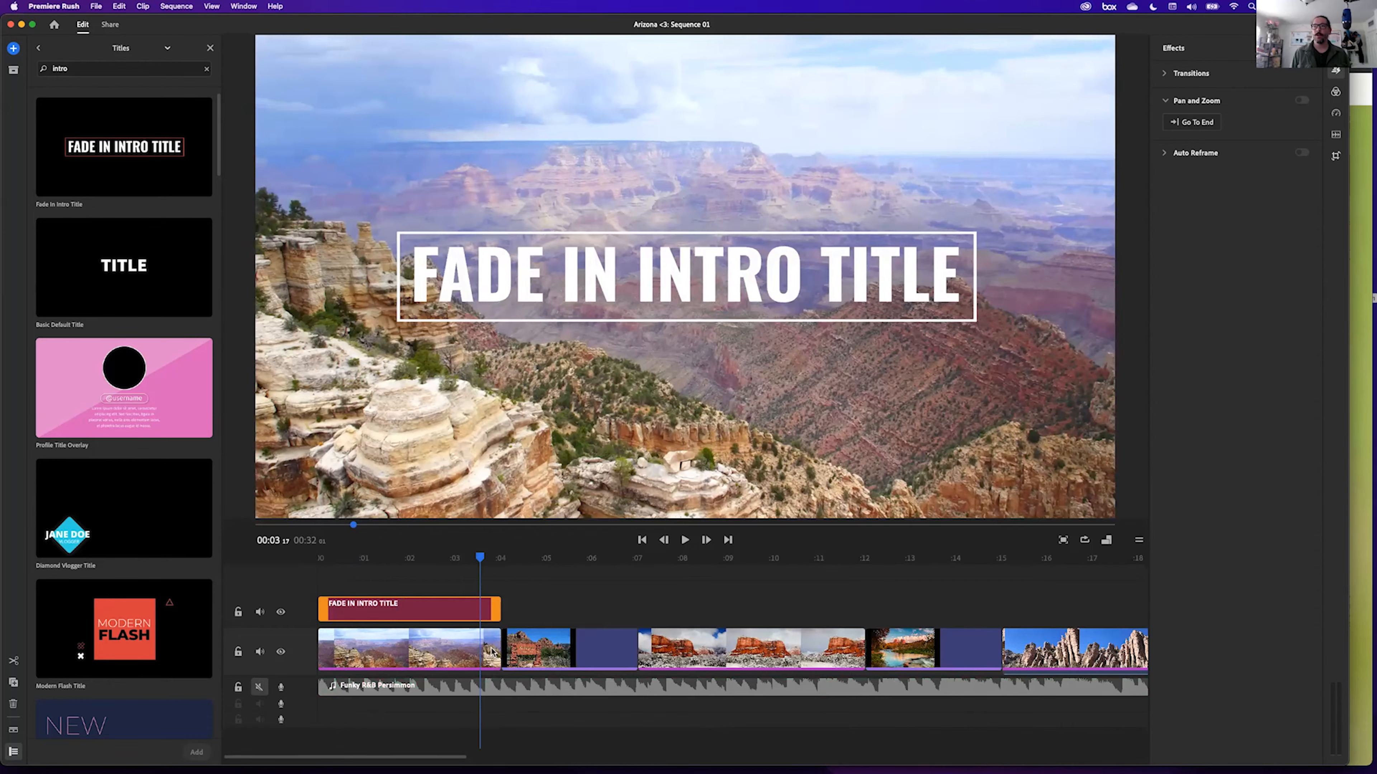
# Play the sequence from the beginning through to the Sedona image to review the shortened title.
pyautogui.moveTo(481, 560); pyautogui.dragTo(308, 574)
pyautogui.press('space')
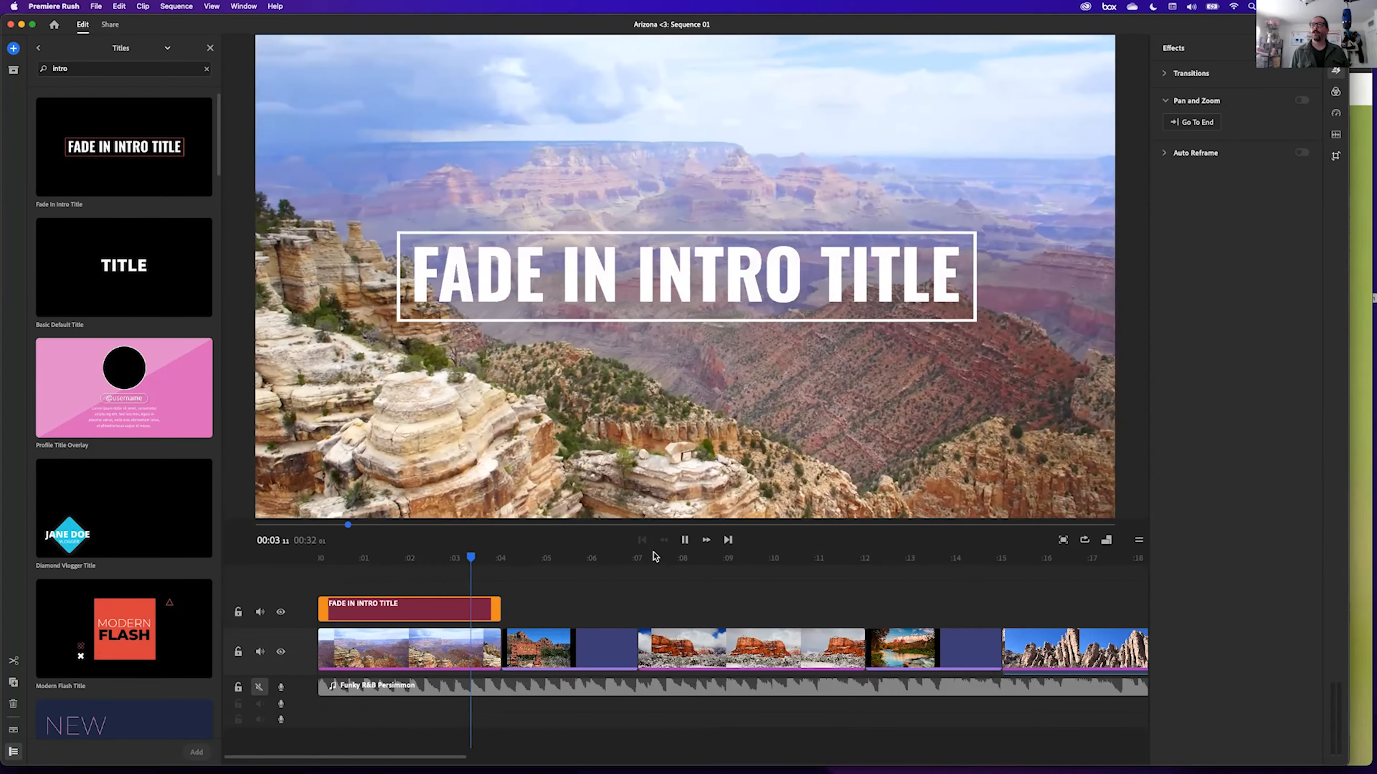
pyautogui.click(620, 638)
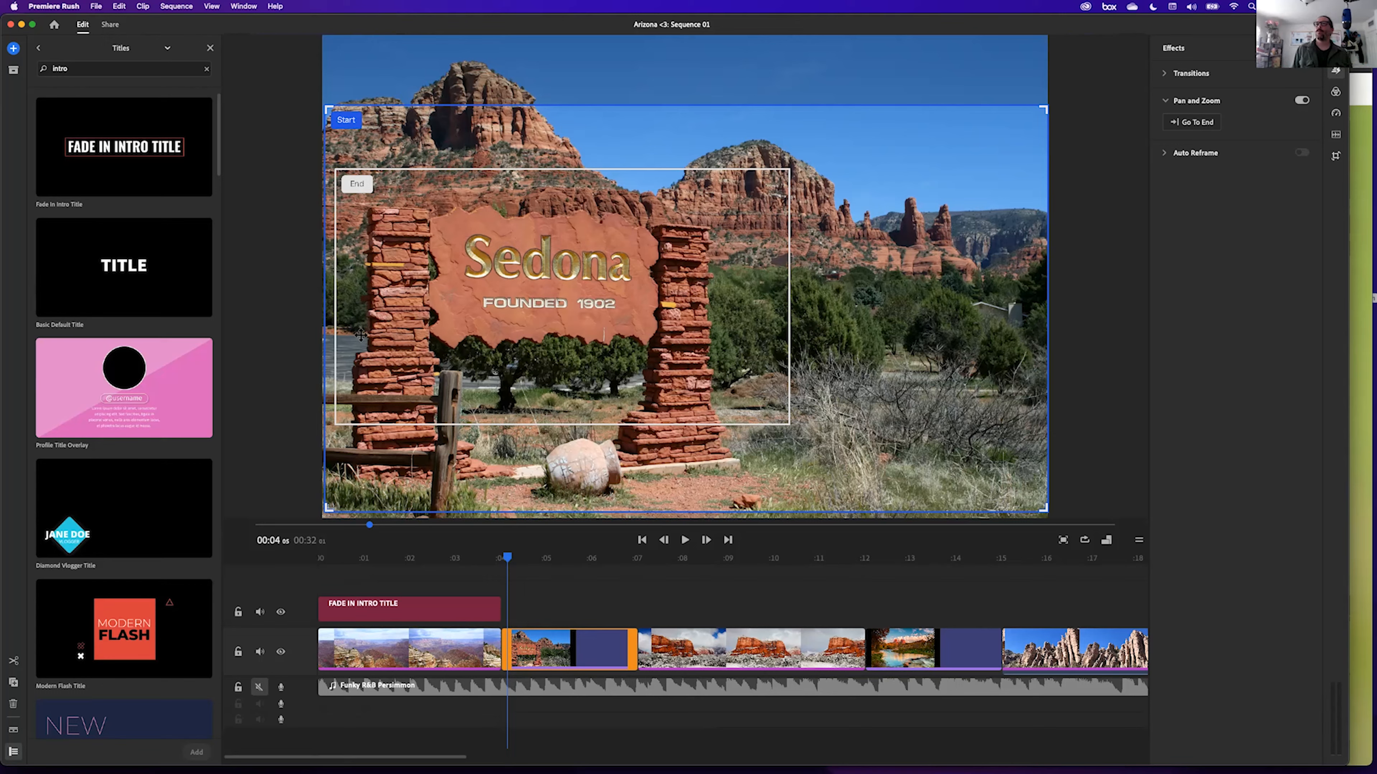
# Select the intro title on the timeline and open its text and graphics settings for editing.
pyautogui.click(399, 650)
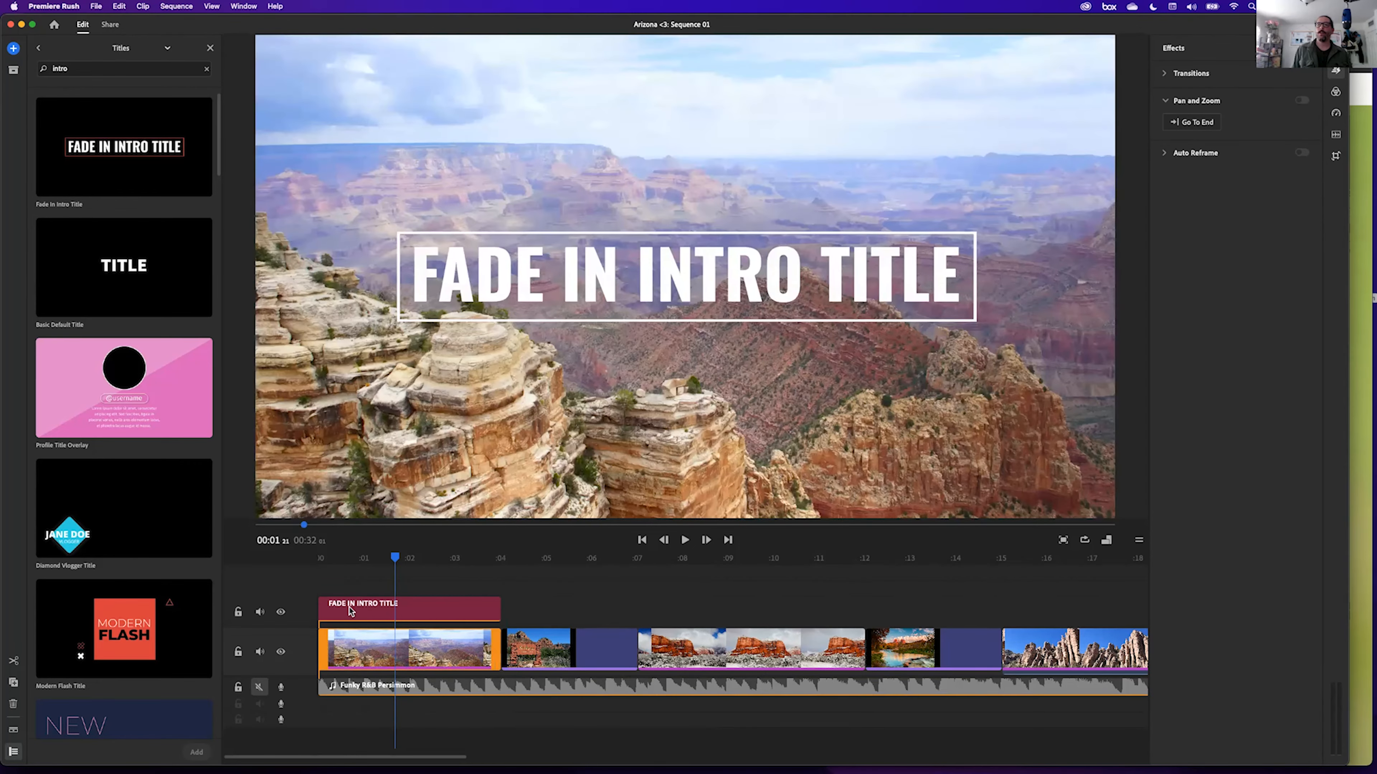
pyautogui.click(401, 612)
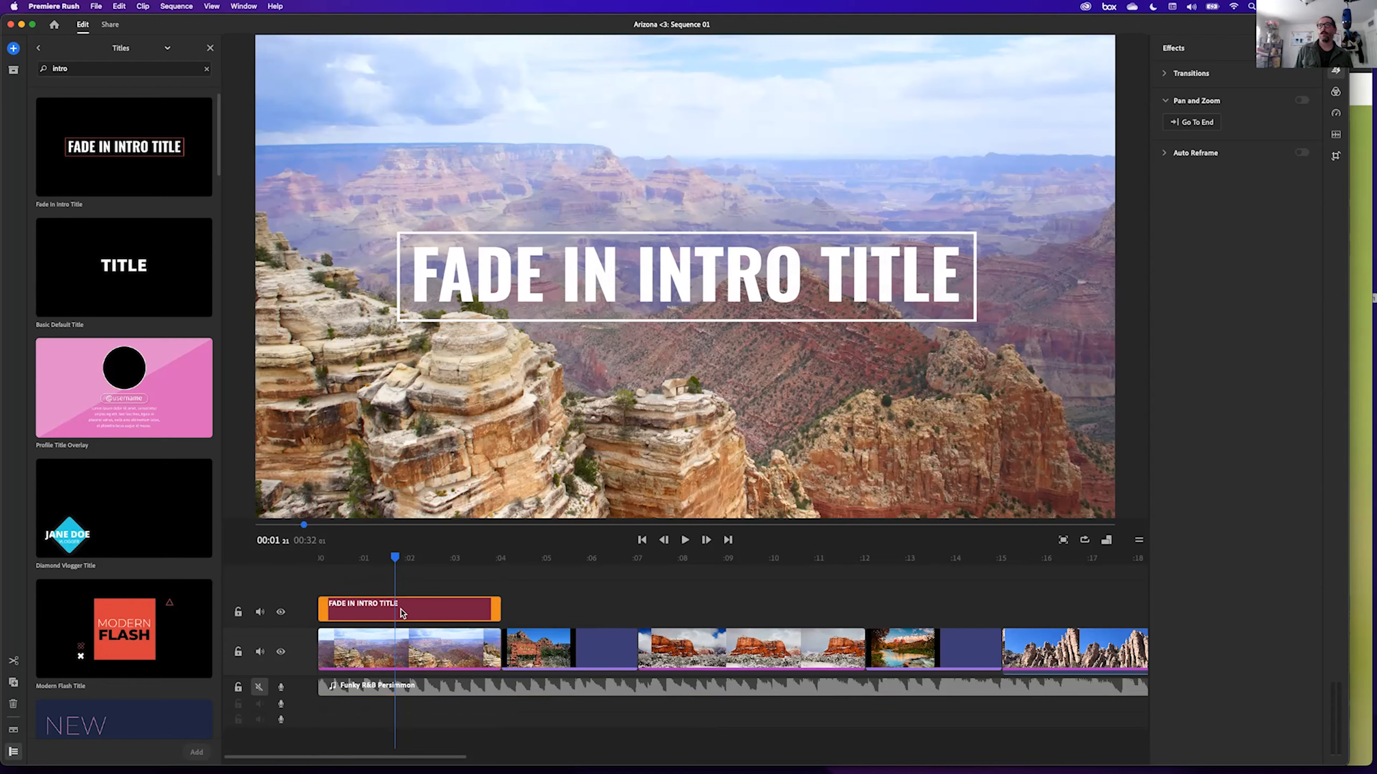
pyautogui.doubleClick(401, 613)
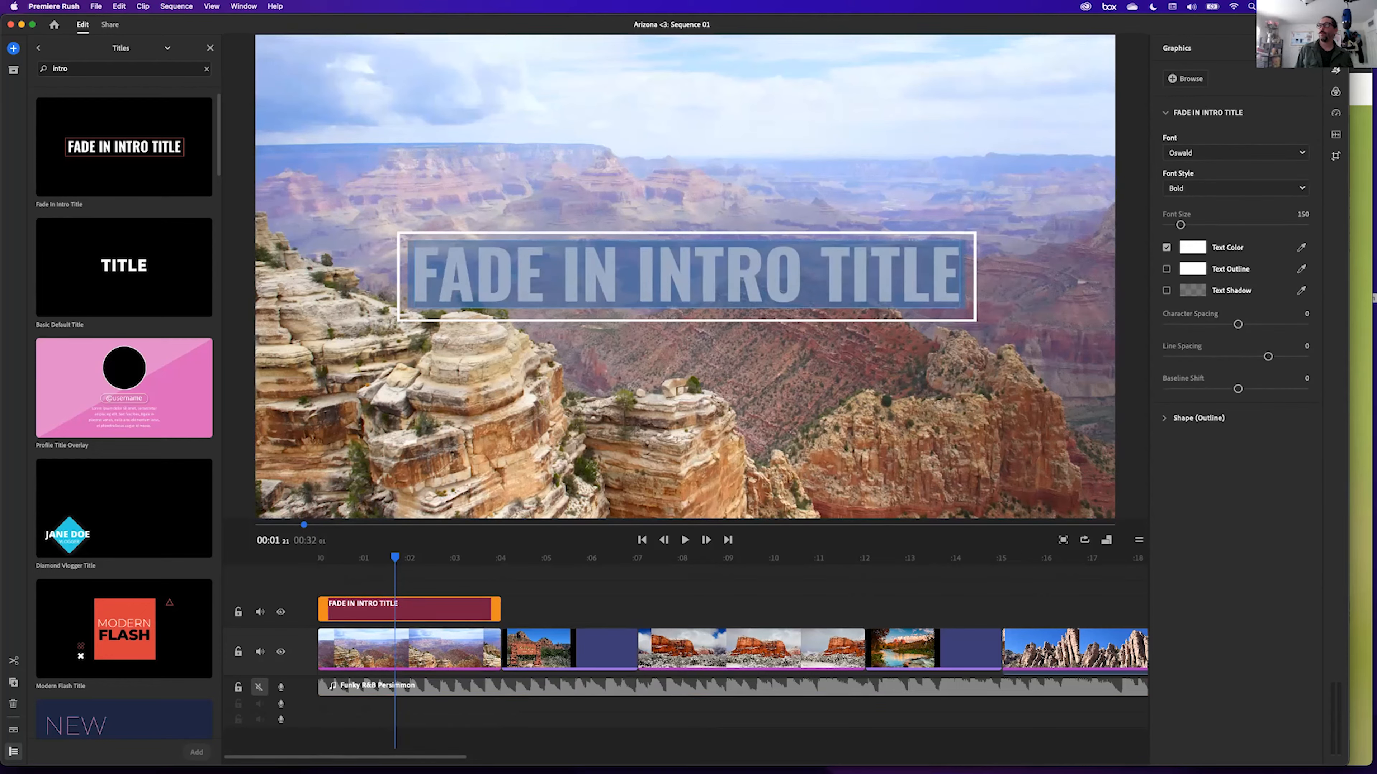
pyautogui.click(562, 632)
pyautogui.click(426, 615)
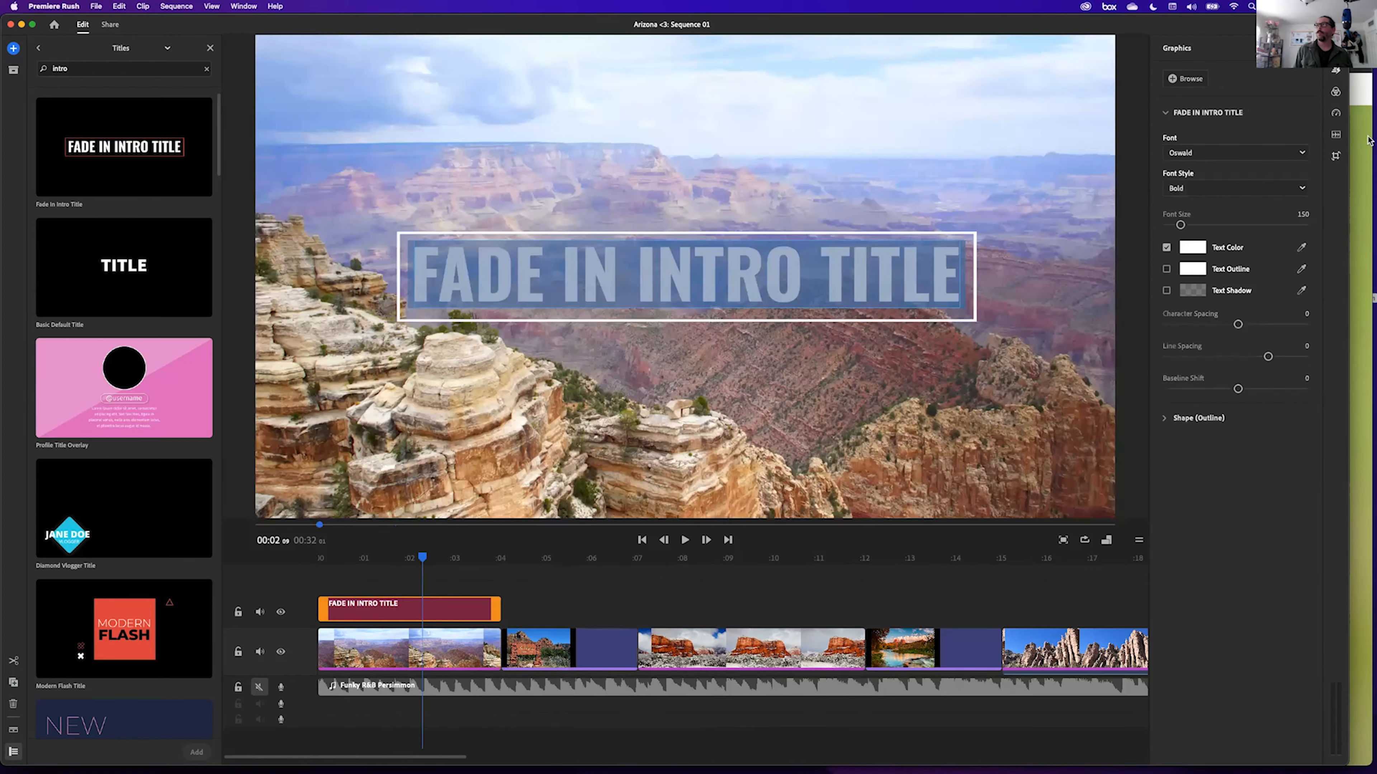
pyautogui.click(1336, 72)
pyautogui.click(1335, 71)
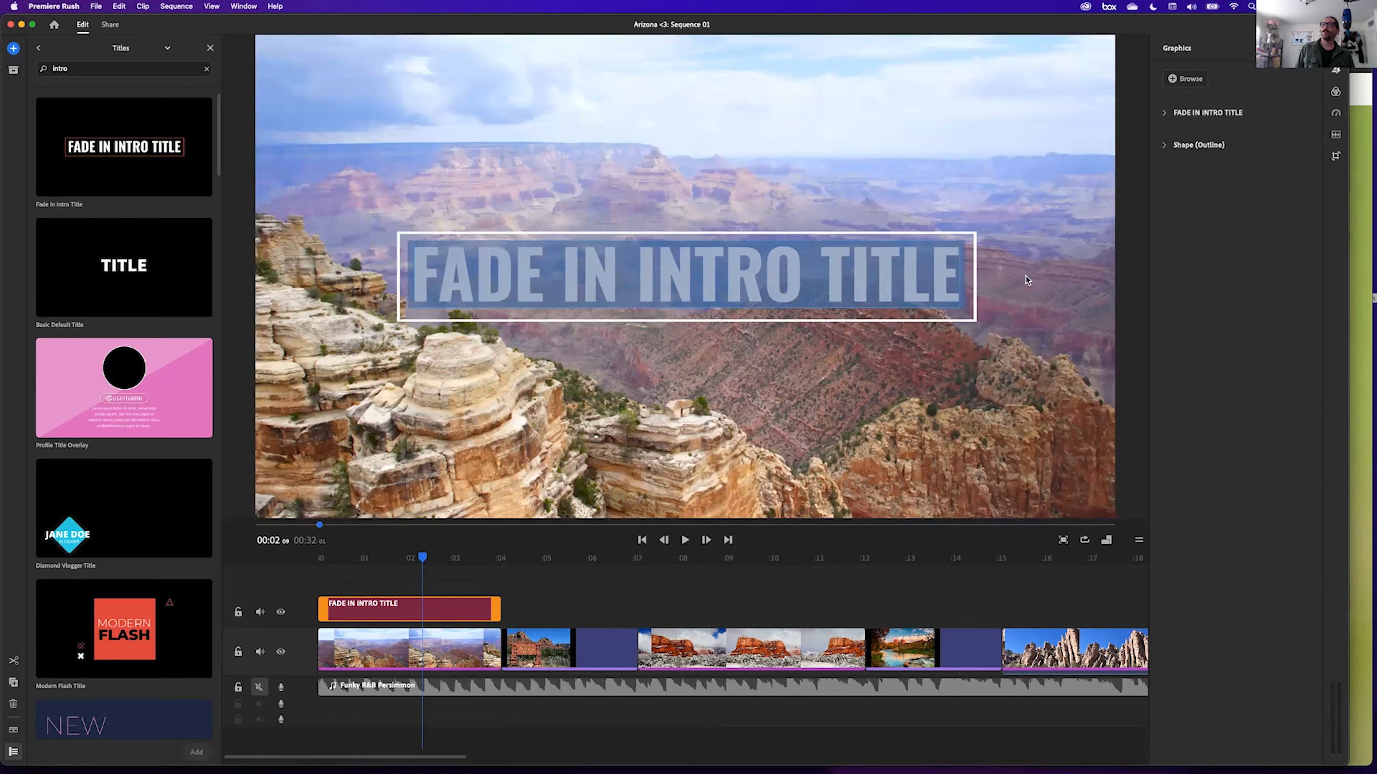
# Change the intro title's shape outline color to orange FFA700.
pyautogui.click(1164, 145)
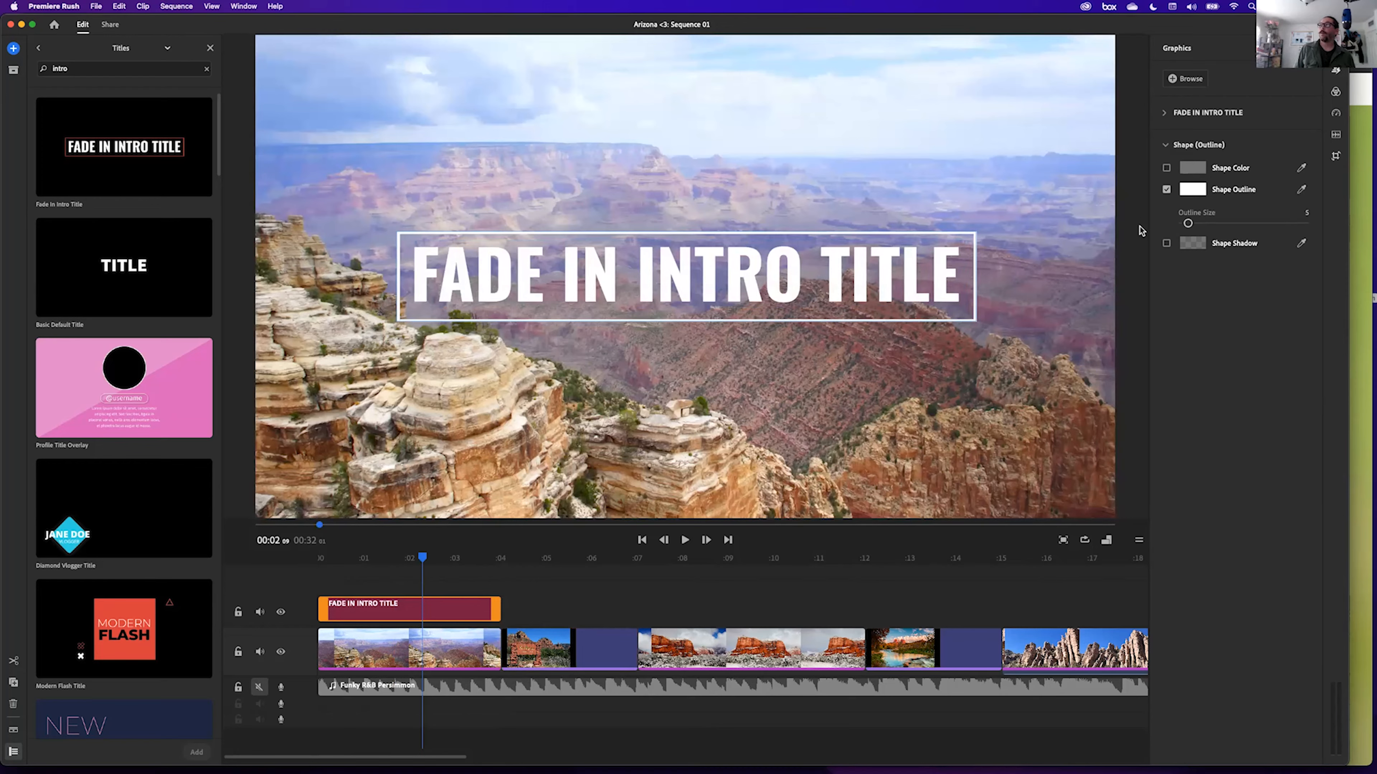
pyautogui.click(1193, 190)
pyautogui.click(569, 396)
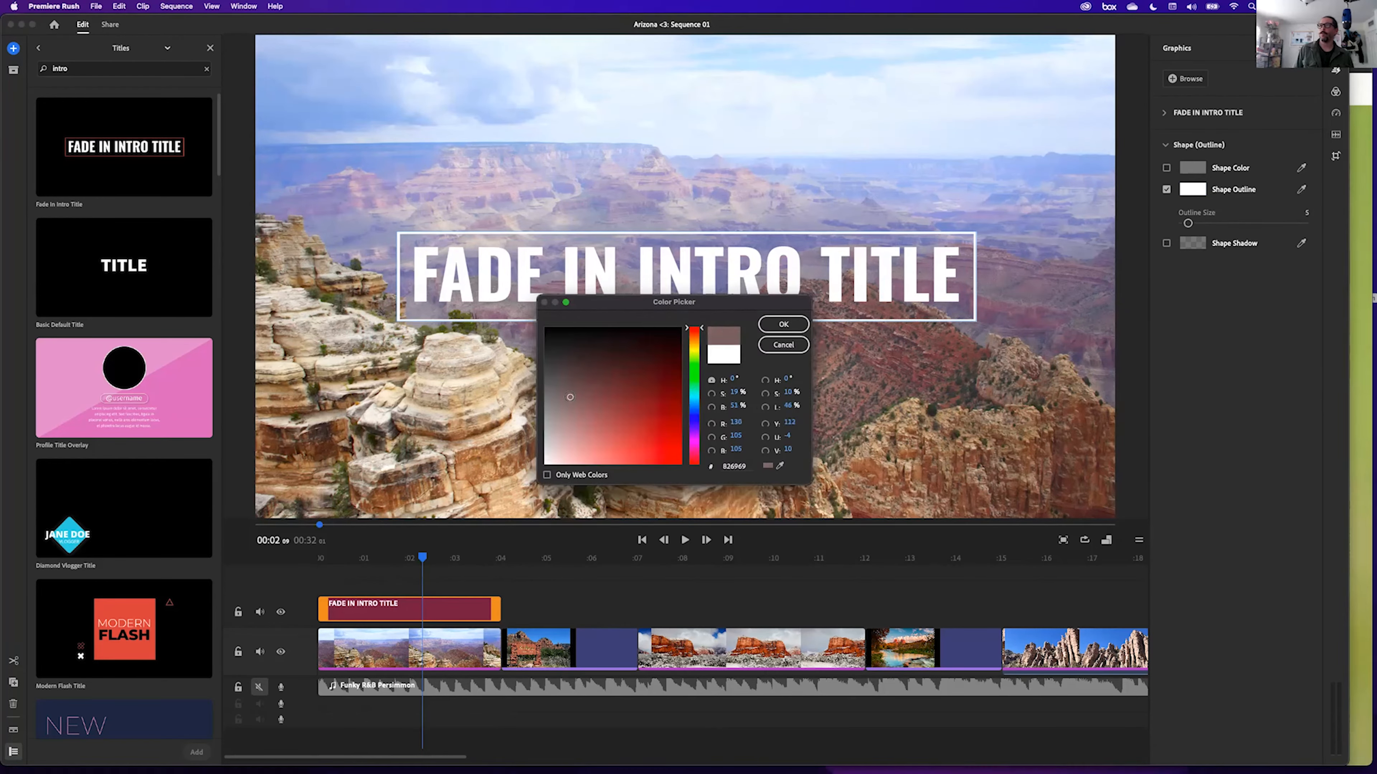
pyautogui.moveTo(696, 437); pyautogui.dragTo(697, 343)
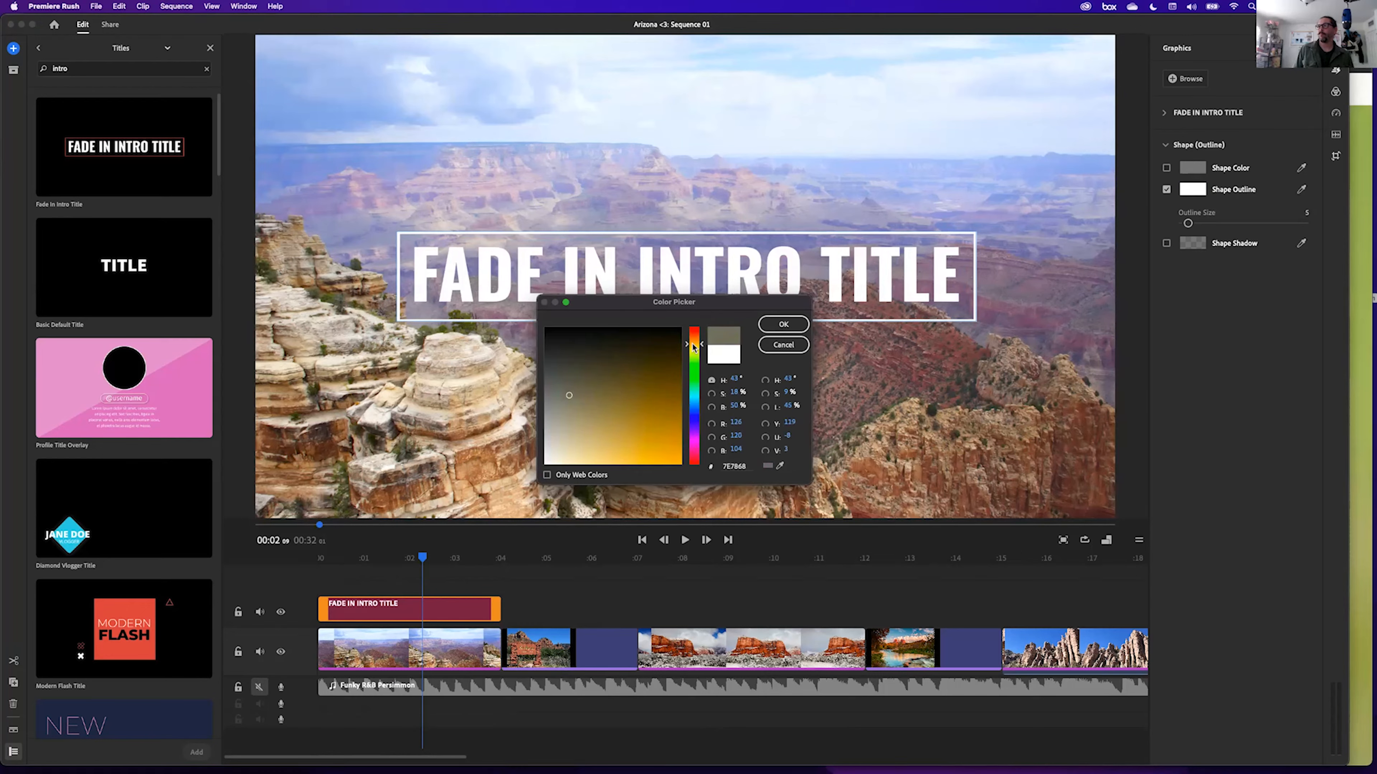
pyautogui.click(668, 459)
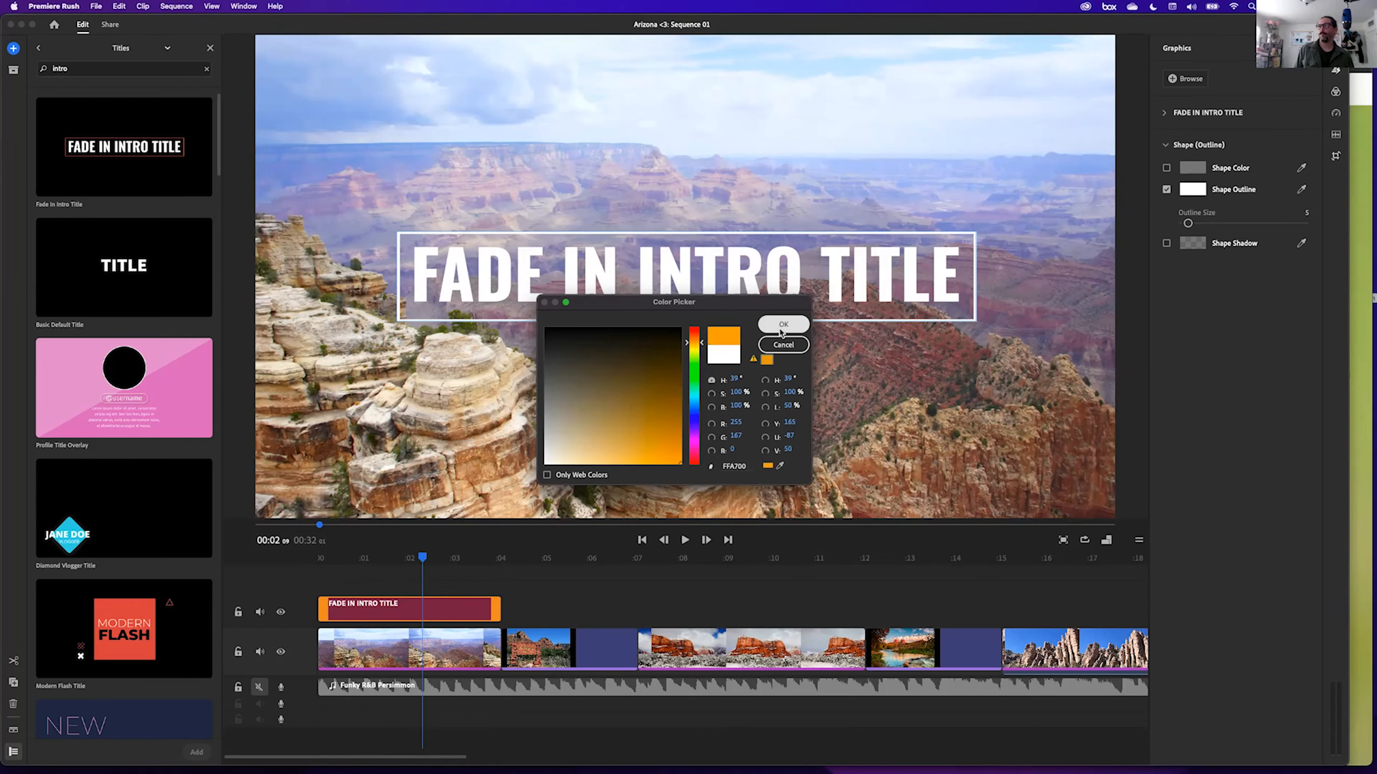
pyautogui.click(783, 324)
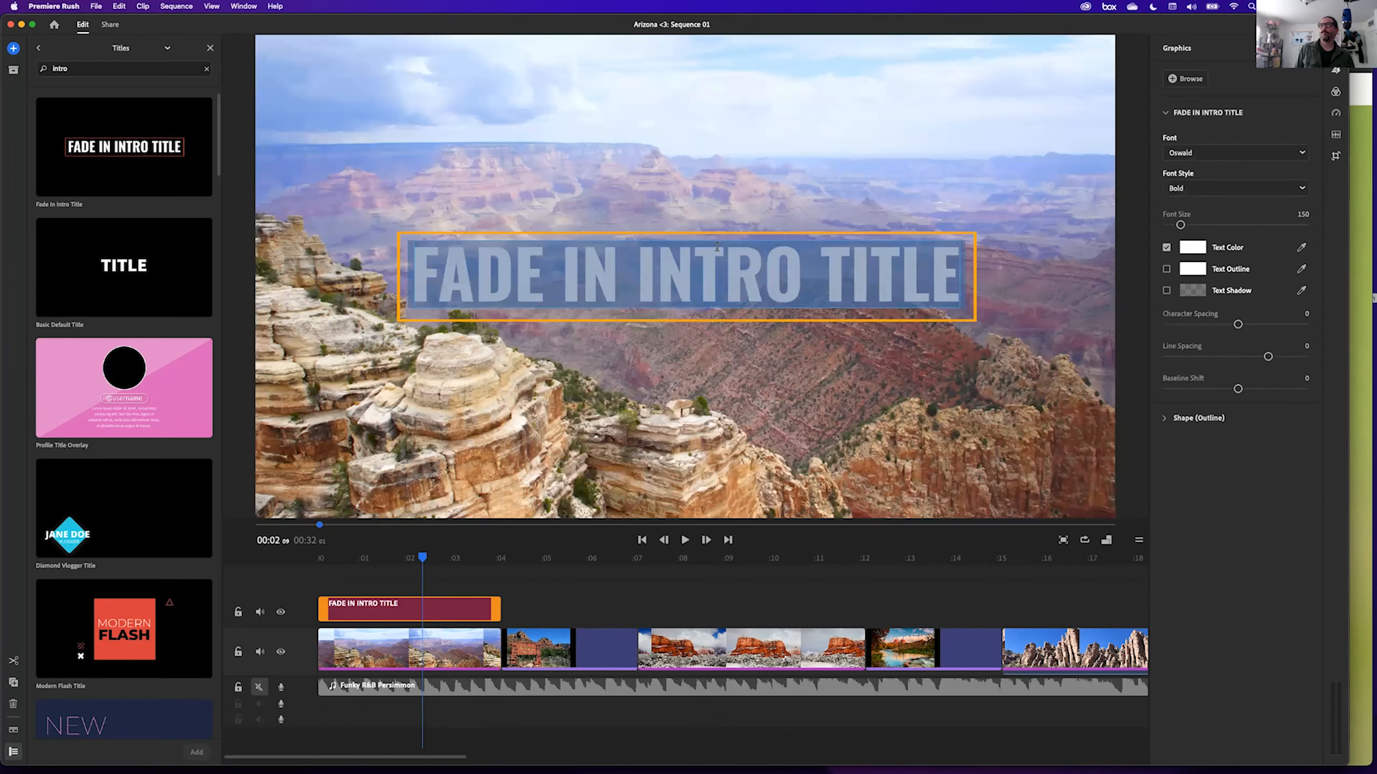
# Replace the intro title's text with "ARIZONA".
pyautogui.click(1165, 113)
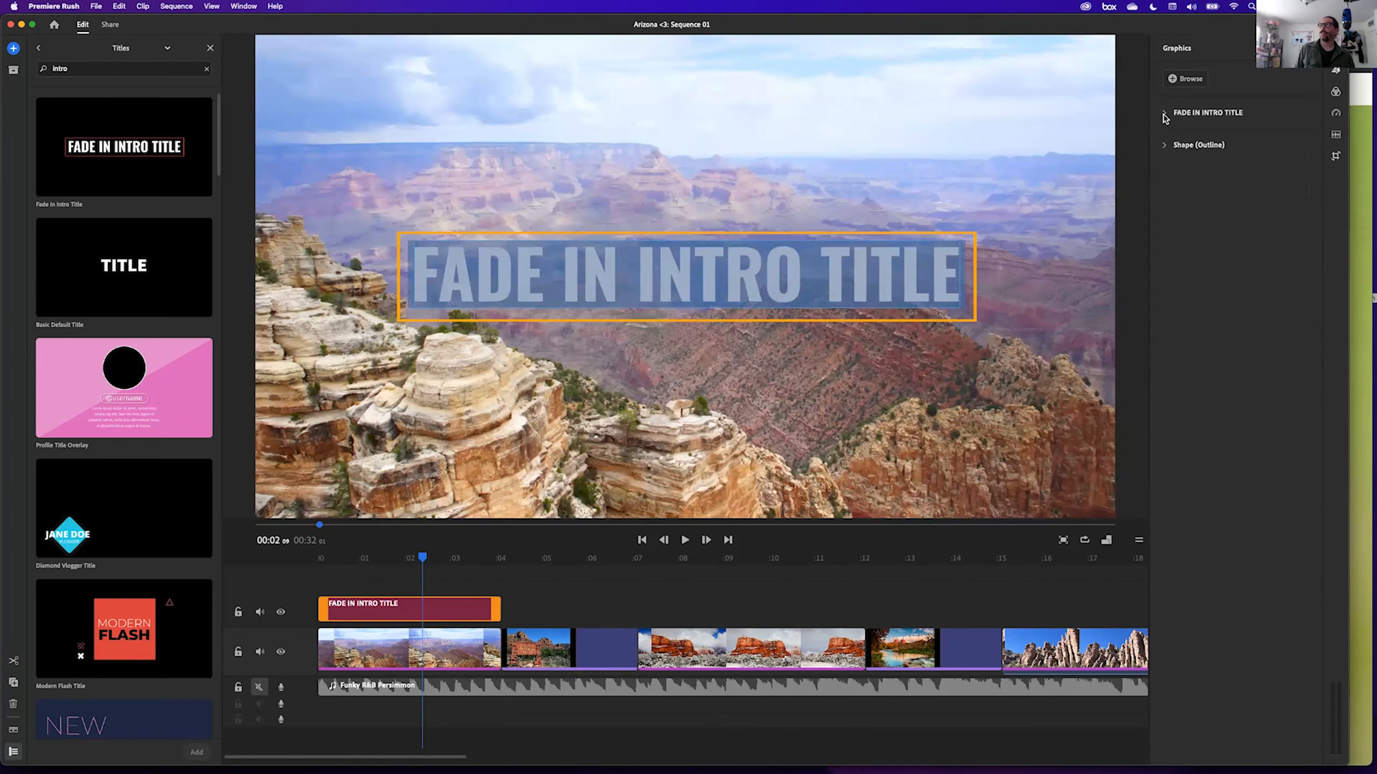
pyautogui.click(1165, 114)
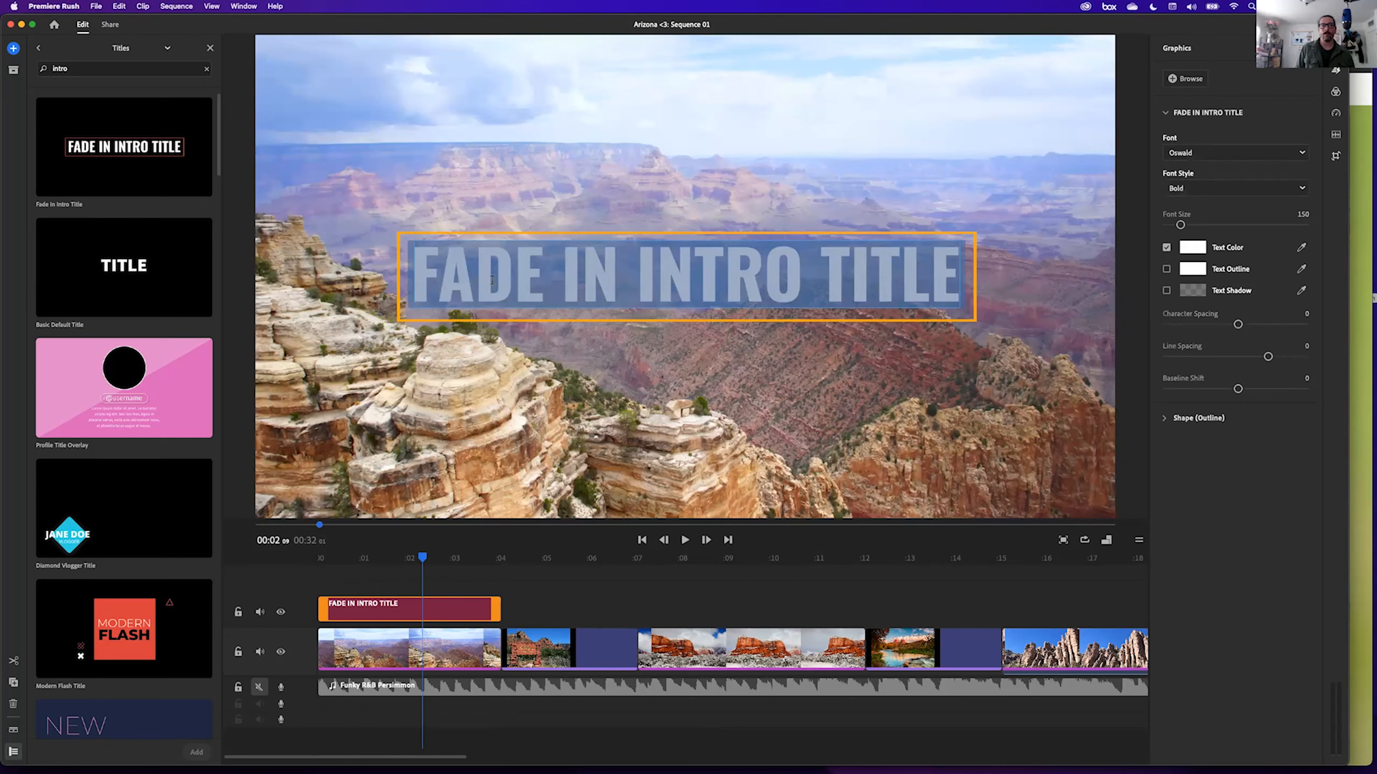
pyautogui.write('ARIZONA')
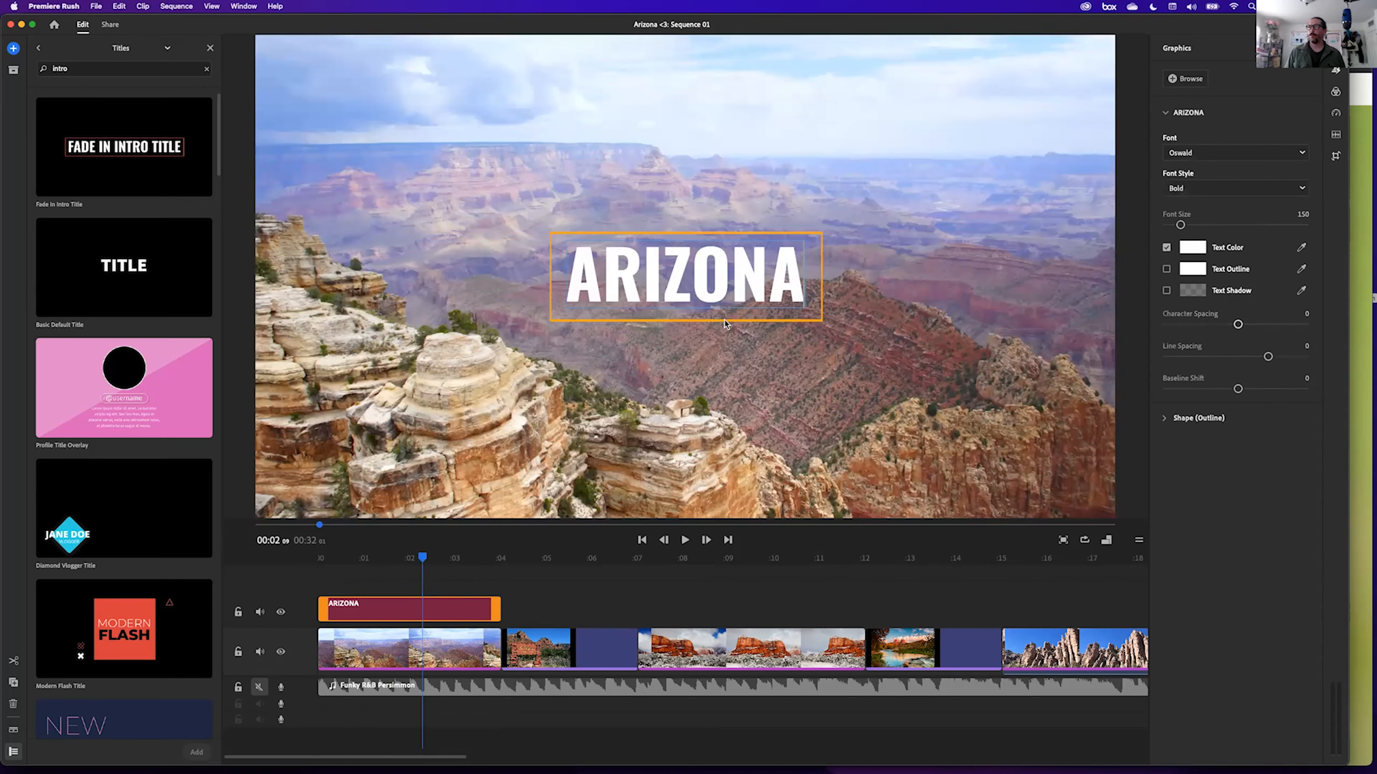
# Switch to System Preferences and allow Adobe Premiere Rush to record the screen so the text color eyedropper can sample colors.
pyautogui.click(1300, 247)
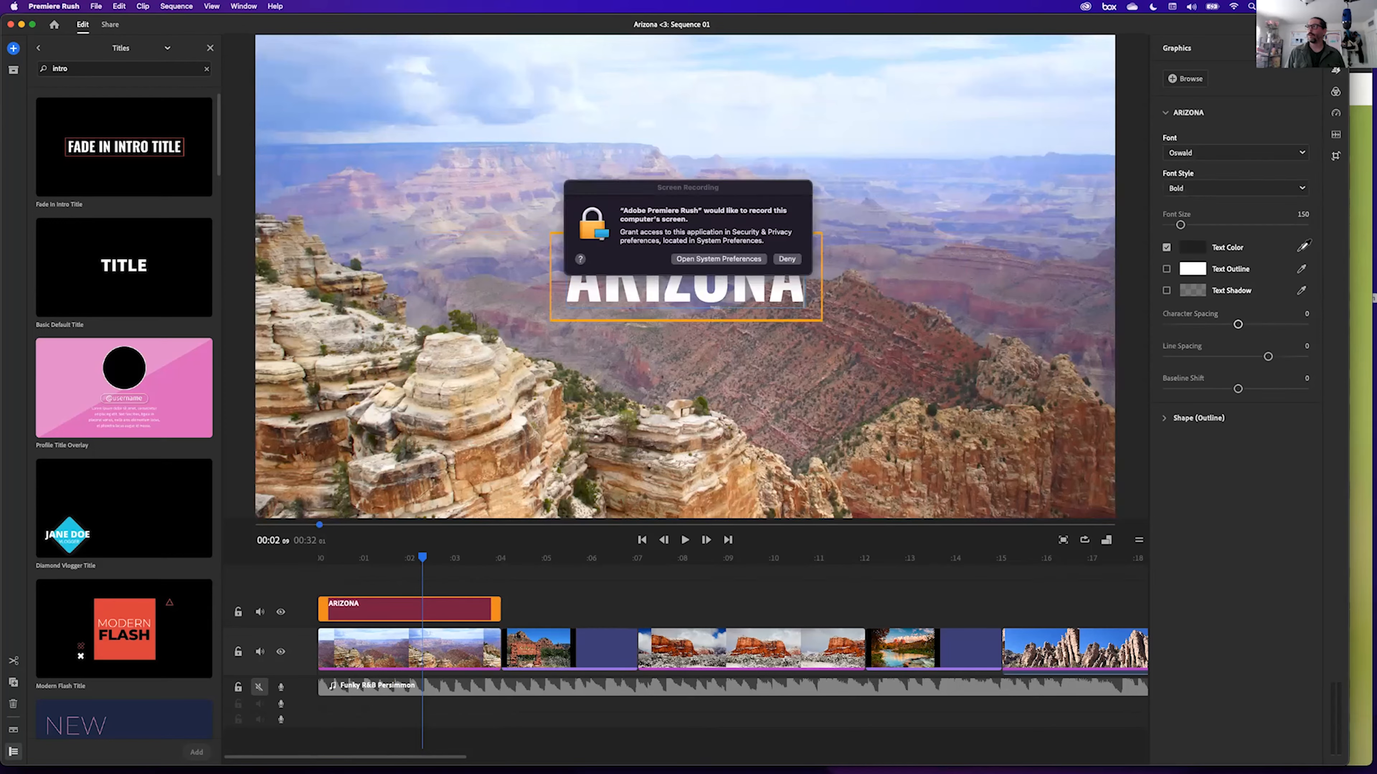
pyautogui.click(710, 262)
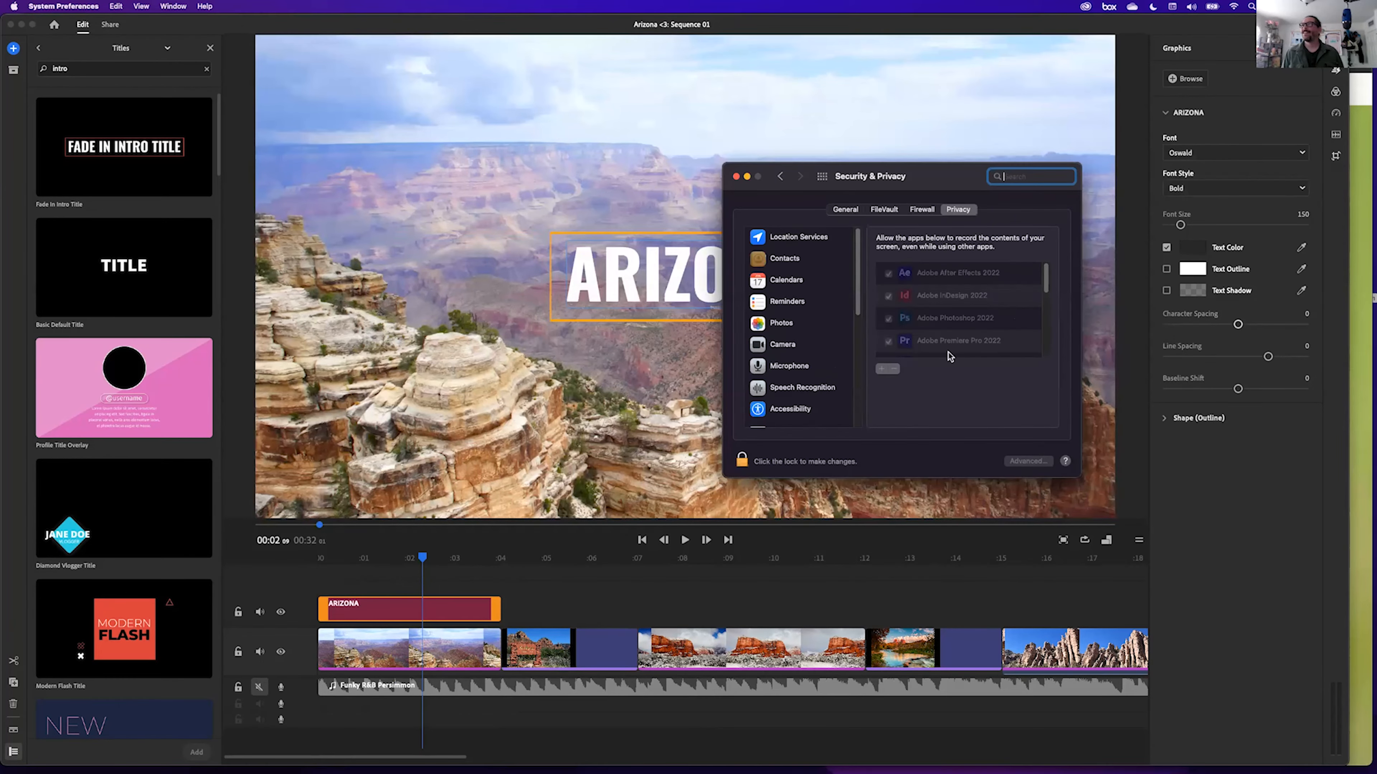
pyautogui.scroll(-3, 985, 318)
pyautogui.click(741, 460)
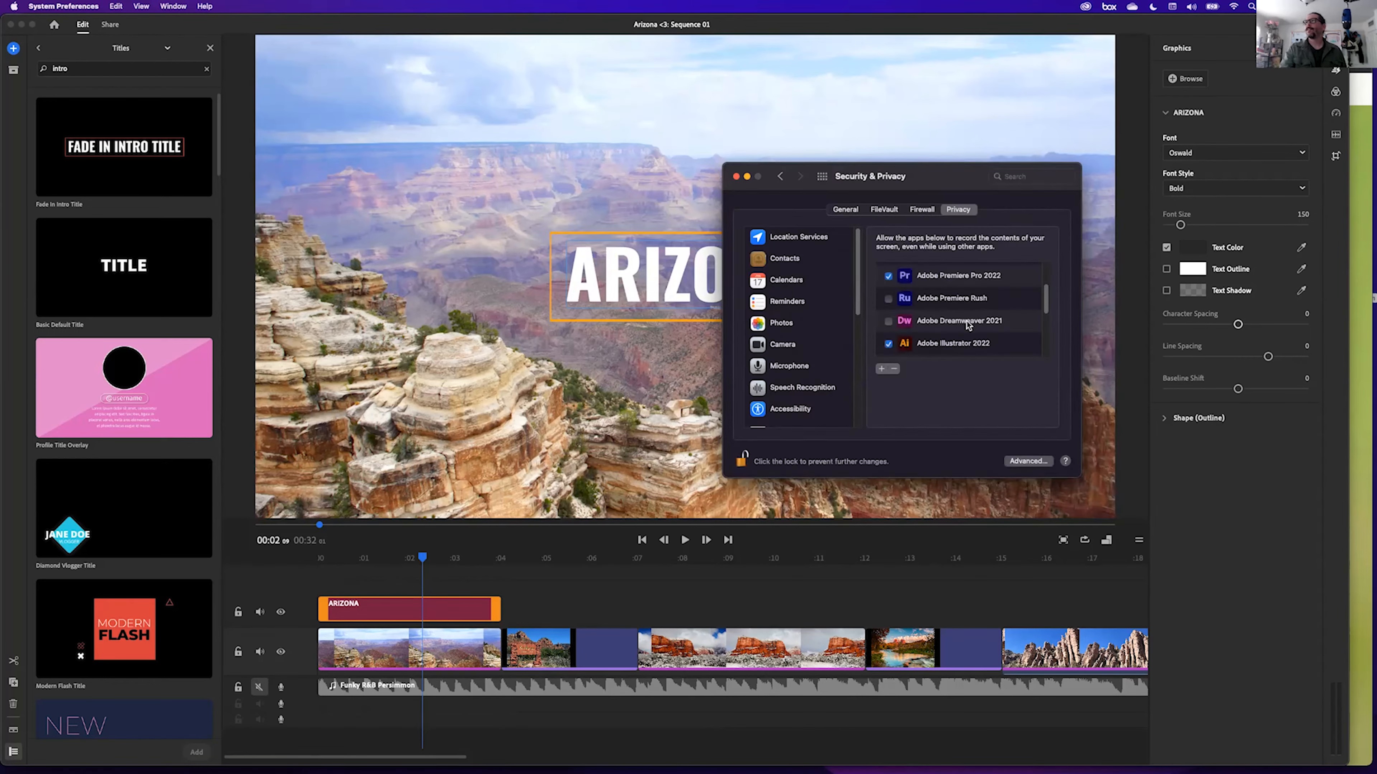
pyautogui.scroll(-3, 992, 317)
pyautogui.scroll(3, 898, 320)
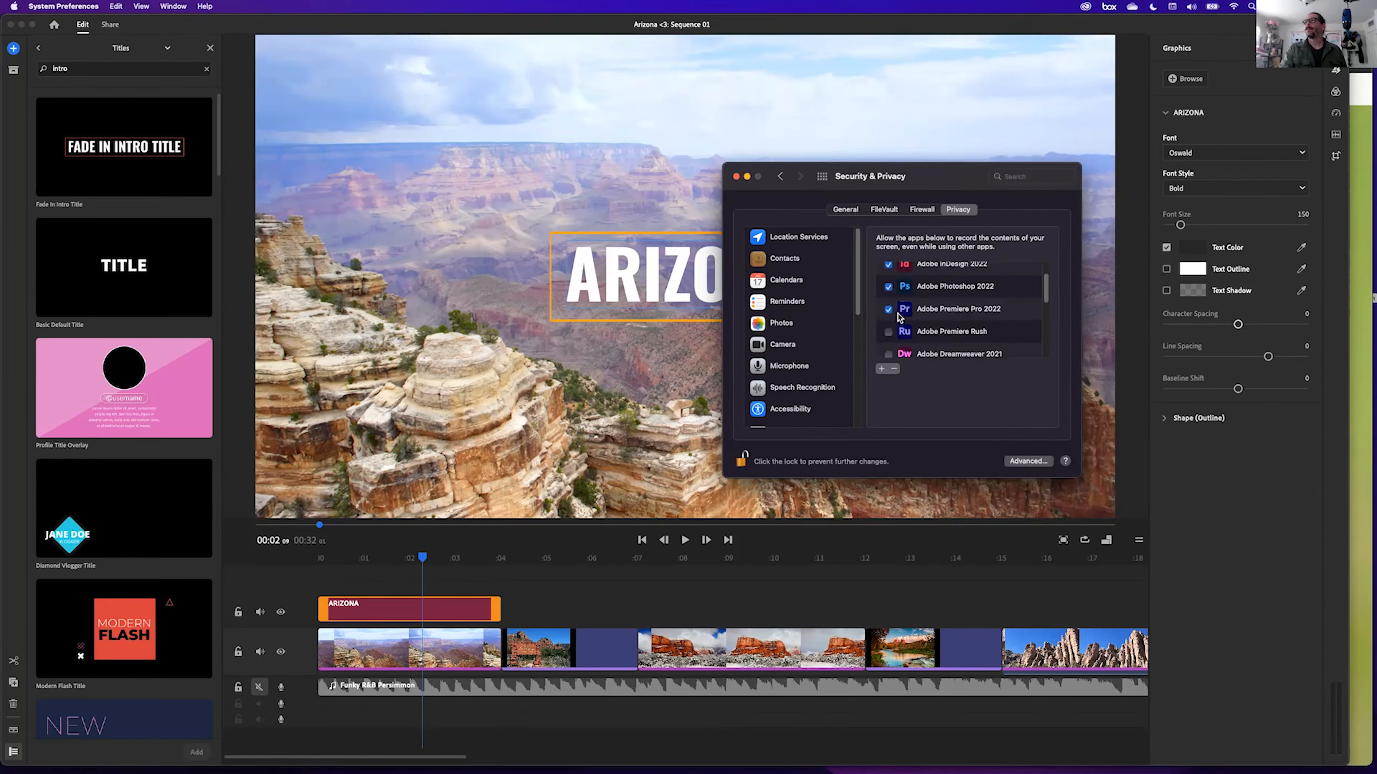
pyautogui.click(888, 331)
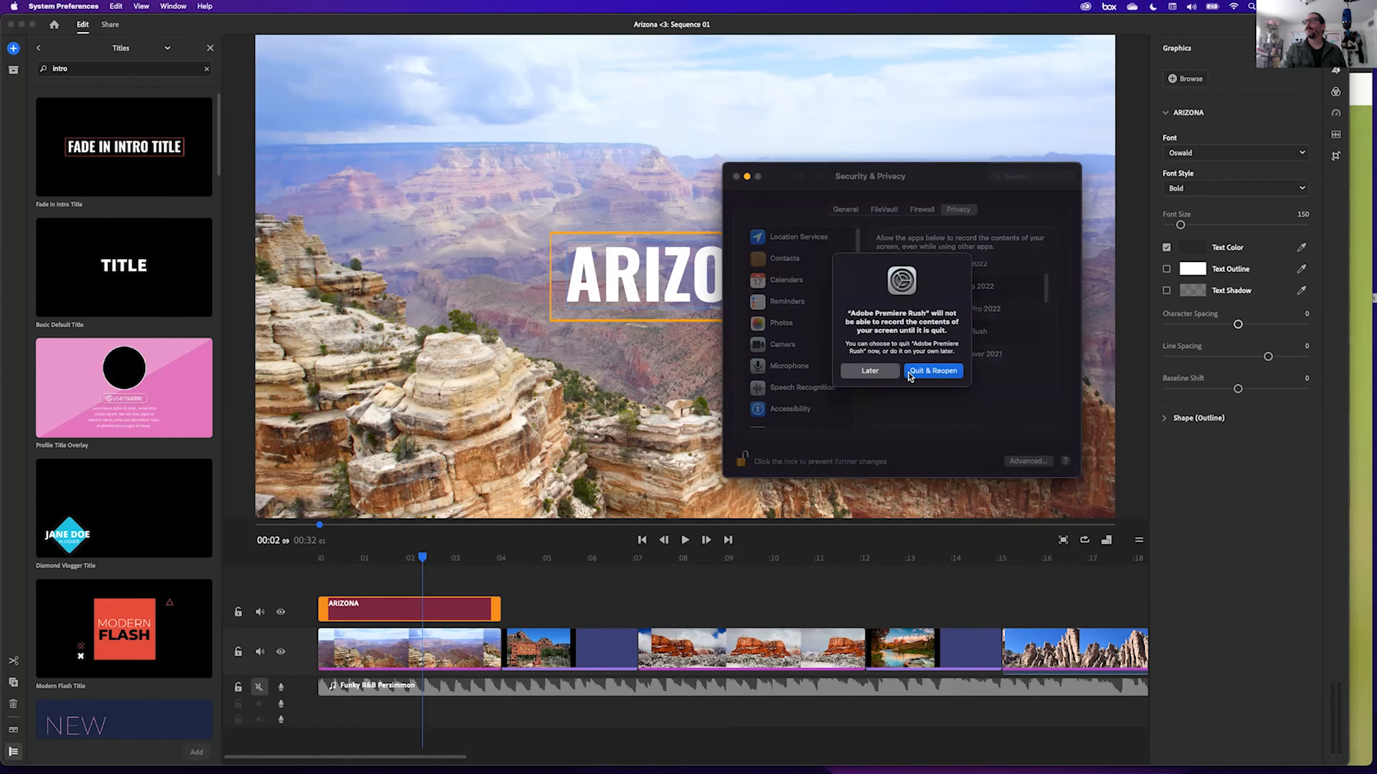
pyautogui.click(937, 375)
pyautogui.click(735, 177)
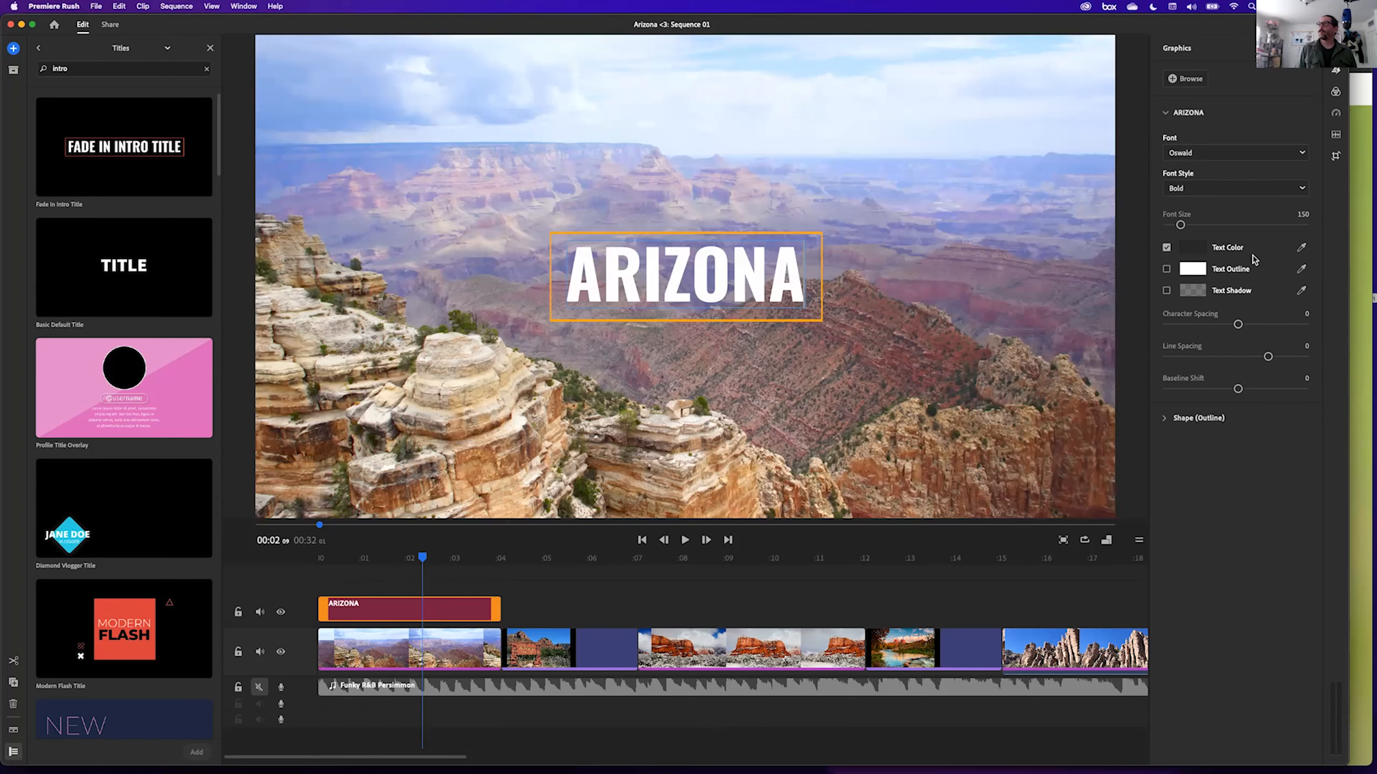
# Recolor the ARIZONA text by sampling the orange of its outline frame with the text color eyedropper.
pyautogui.click(1301, 249)
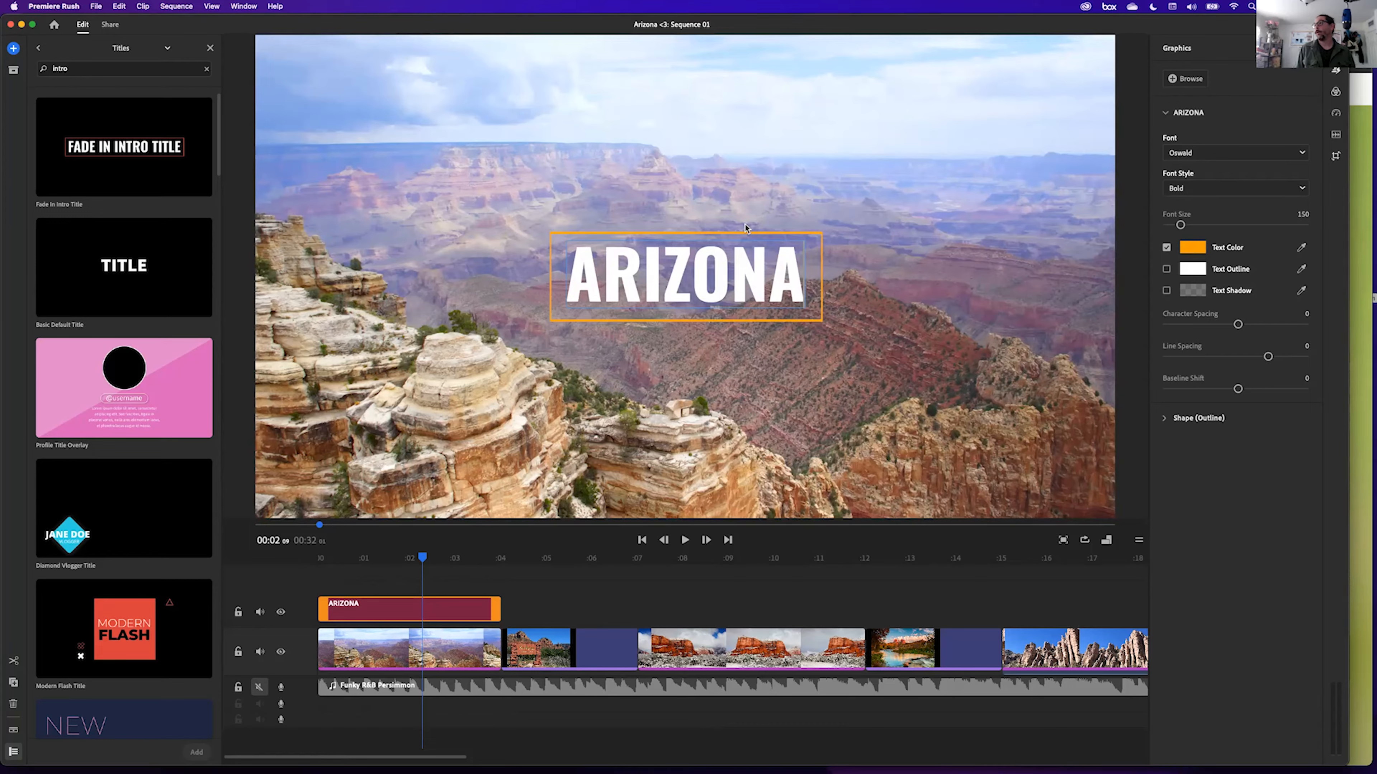
pyautogui.doubleClick(708, 279)
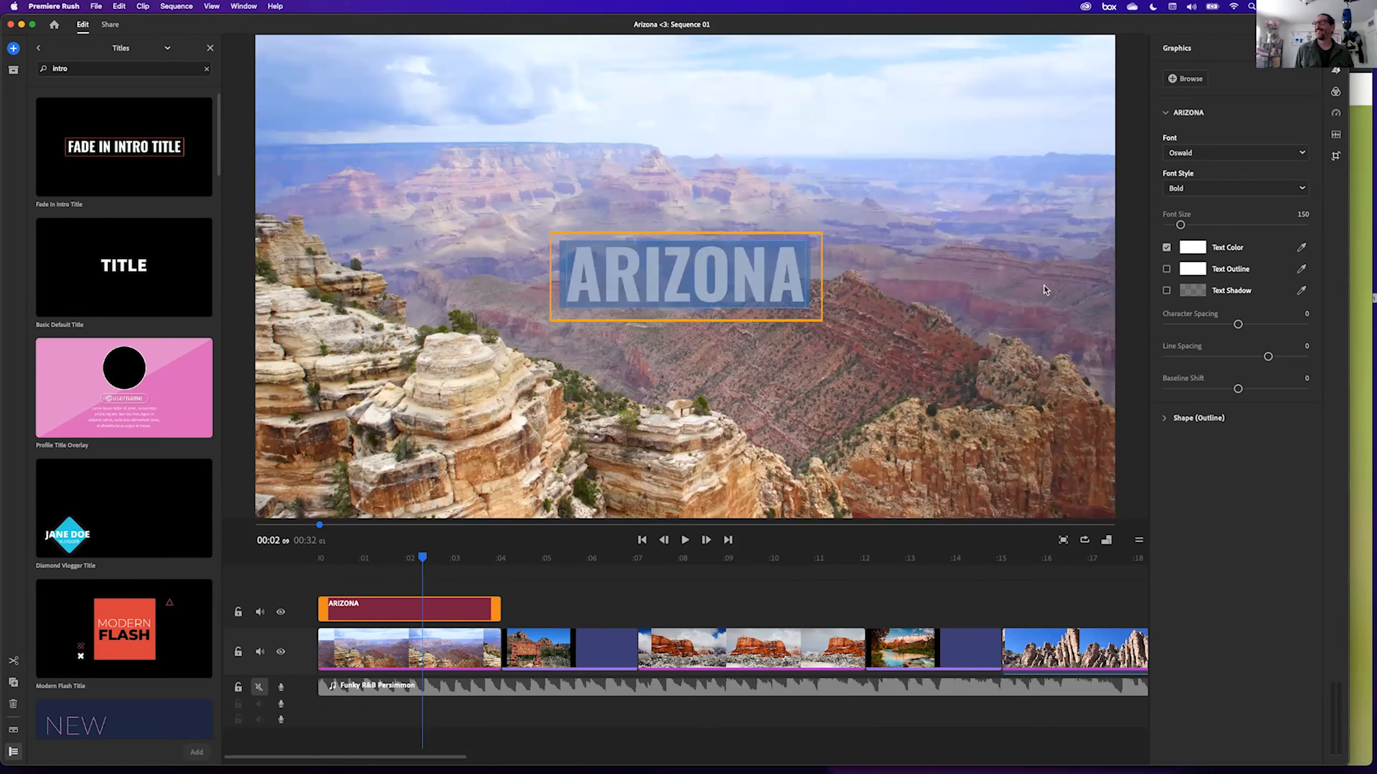
pyautogui.click(1302, 248)
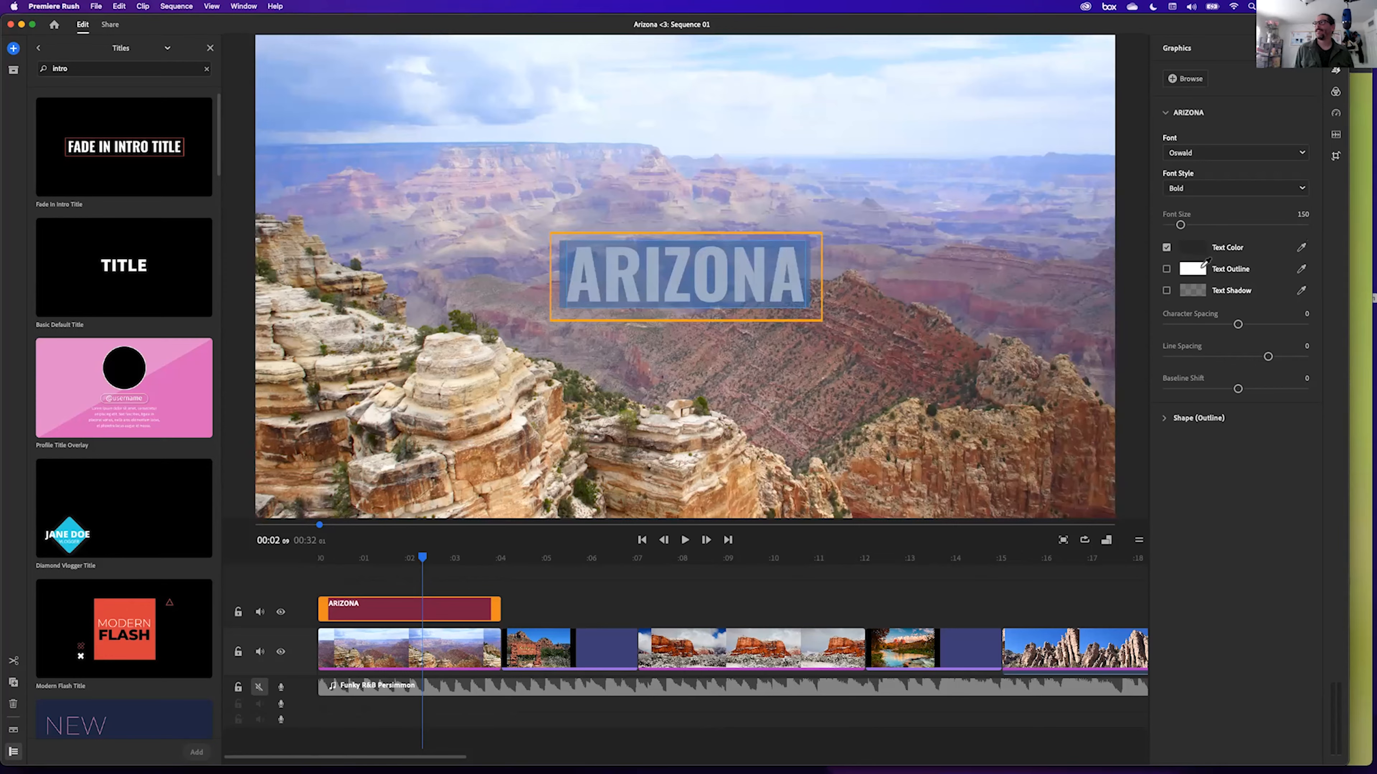
pyautogui.click(797, 318)
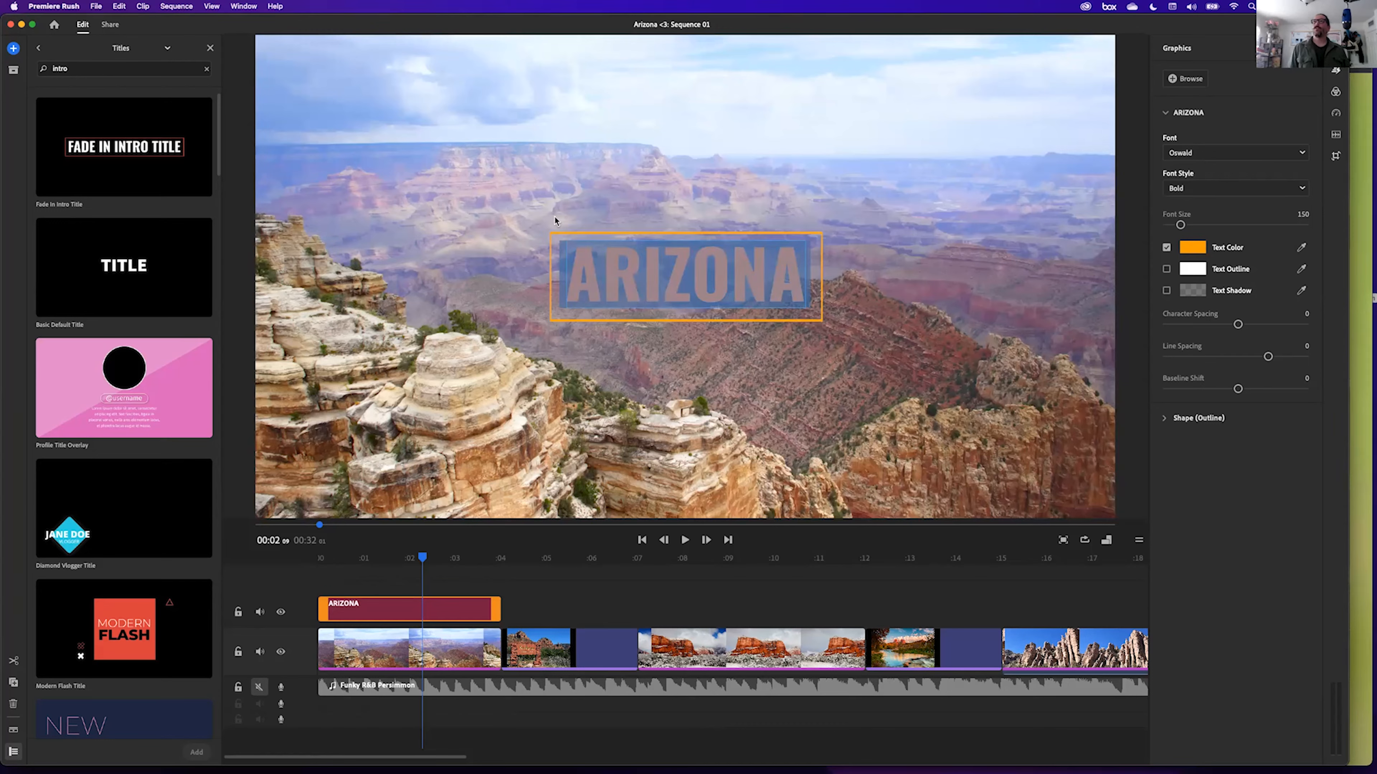
# Enlarge the ARIZONA title text to a font size of 303.
pyautogui.click(479, 223)
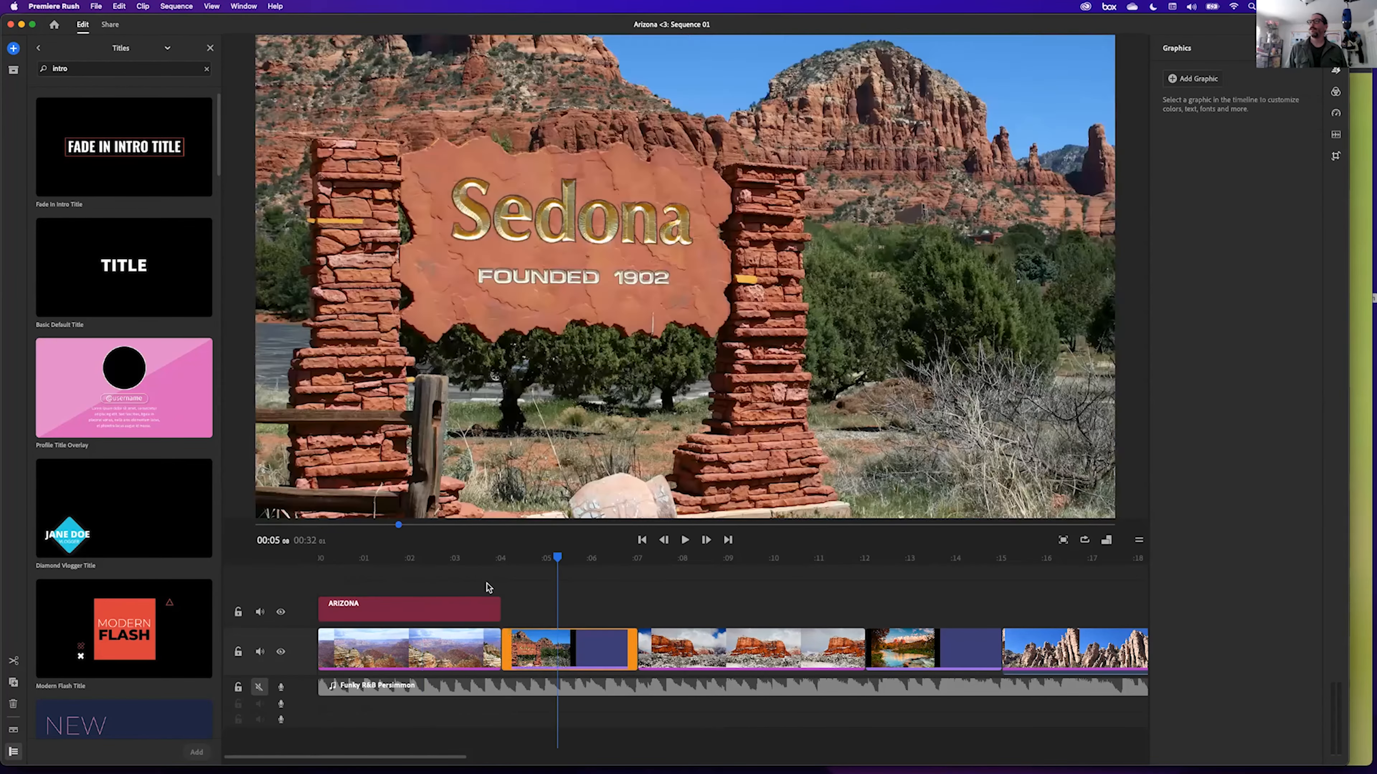
pyautogui.doubleClick(703, 236)
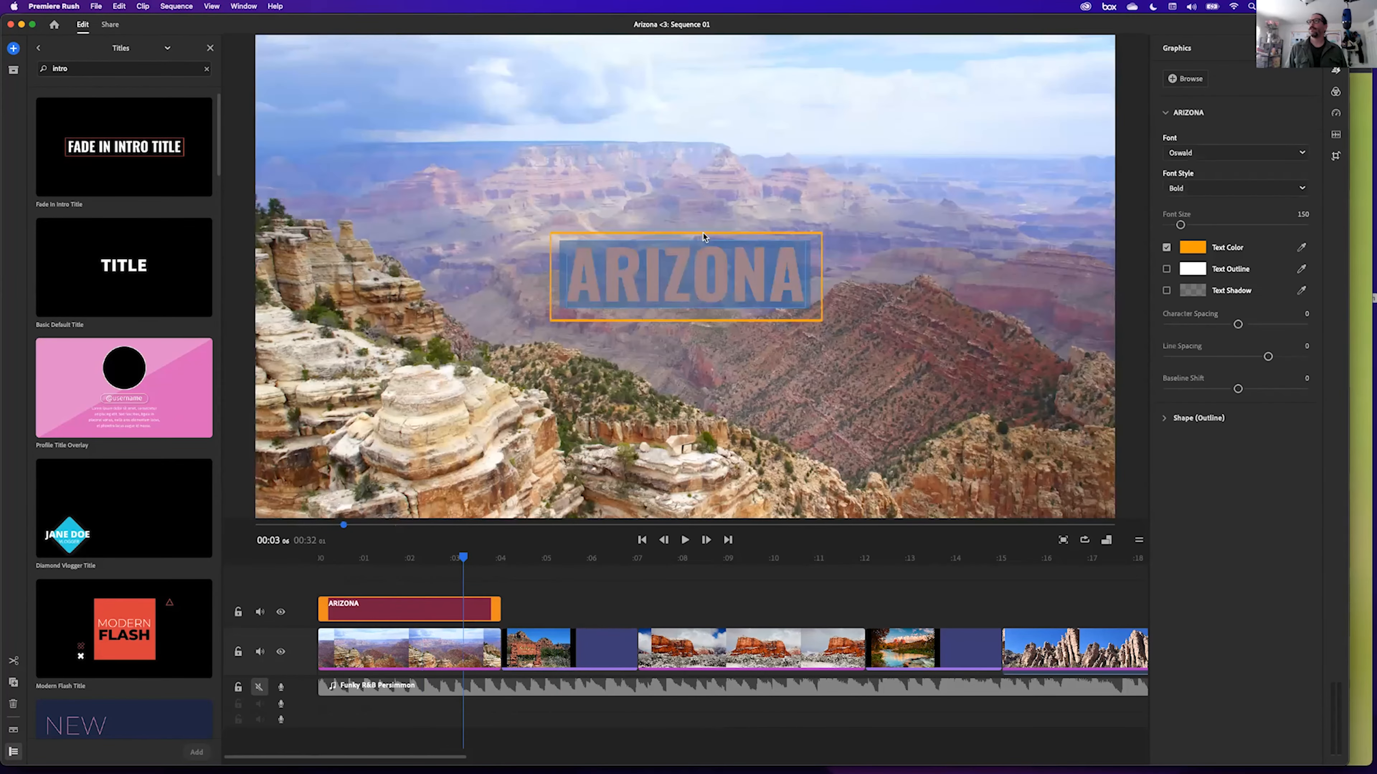
pyautogui.click(655, 278)
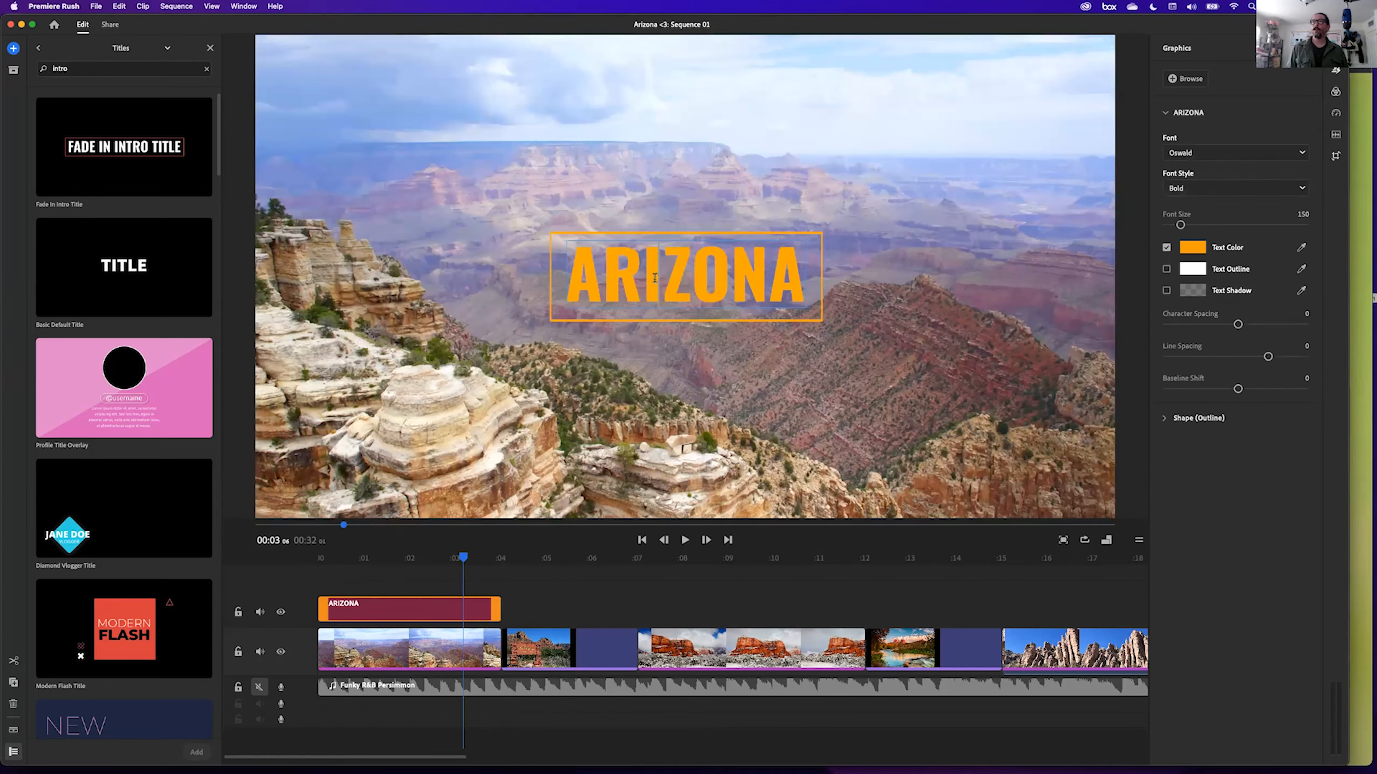
pyautogui.moveTo(566, 265); pyautogui.dragTo(841, 277)
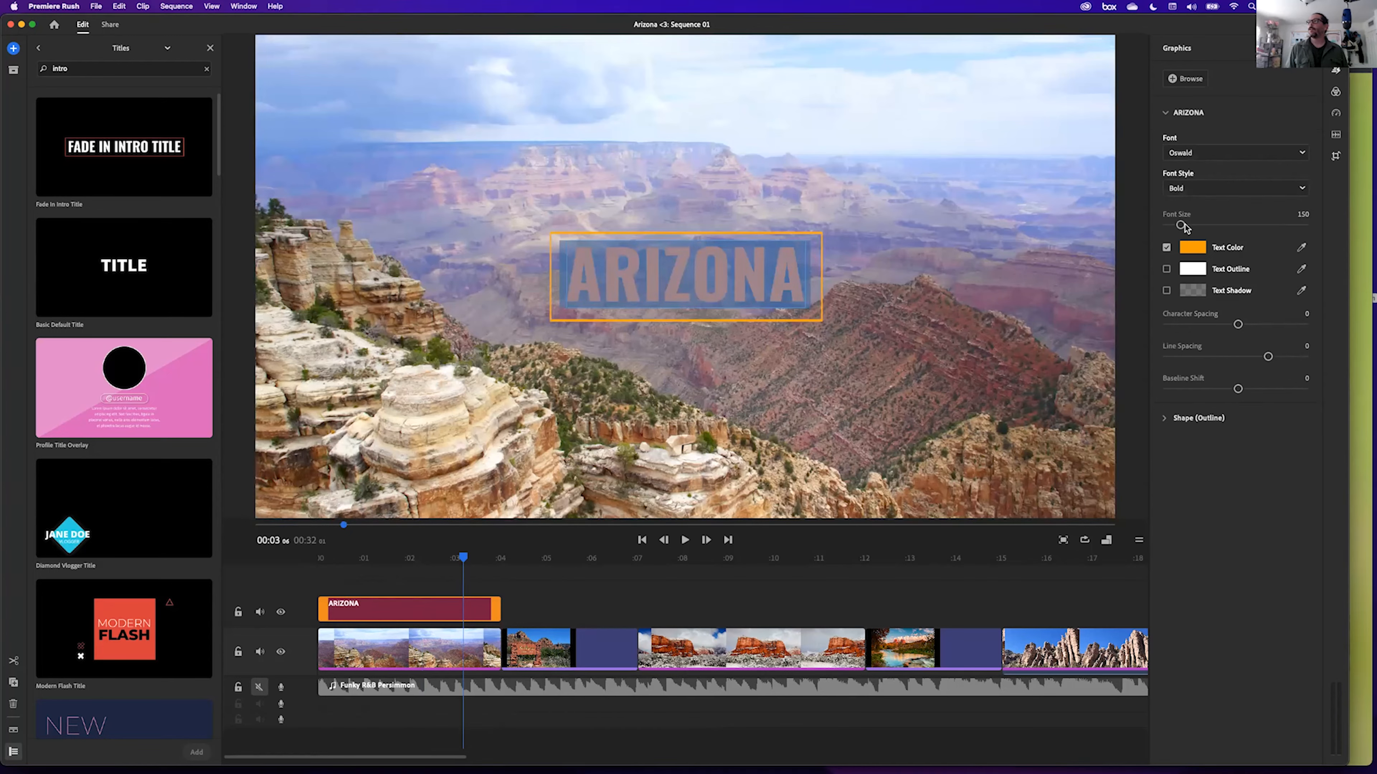
pyautogui.moveTo(1180, 225); pyautogui.dragTo(1196, 227)
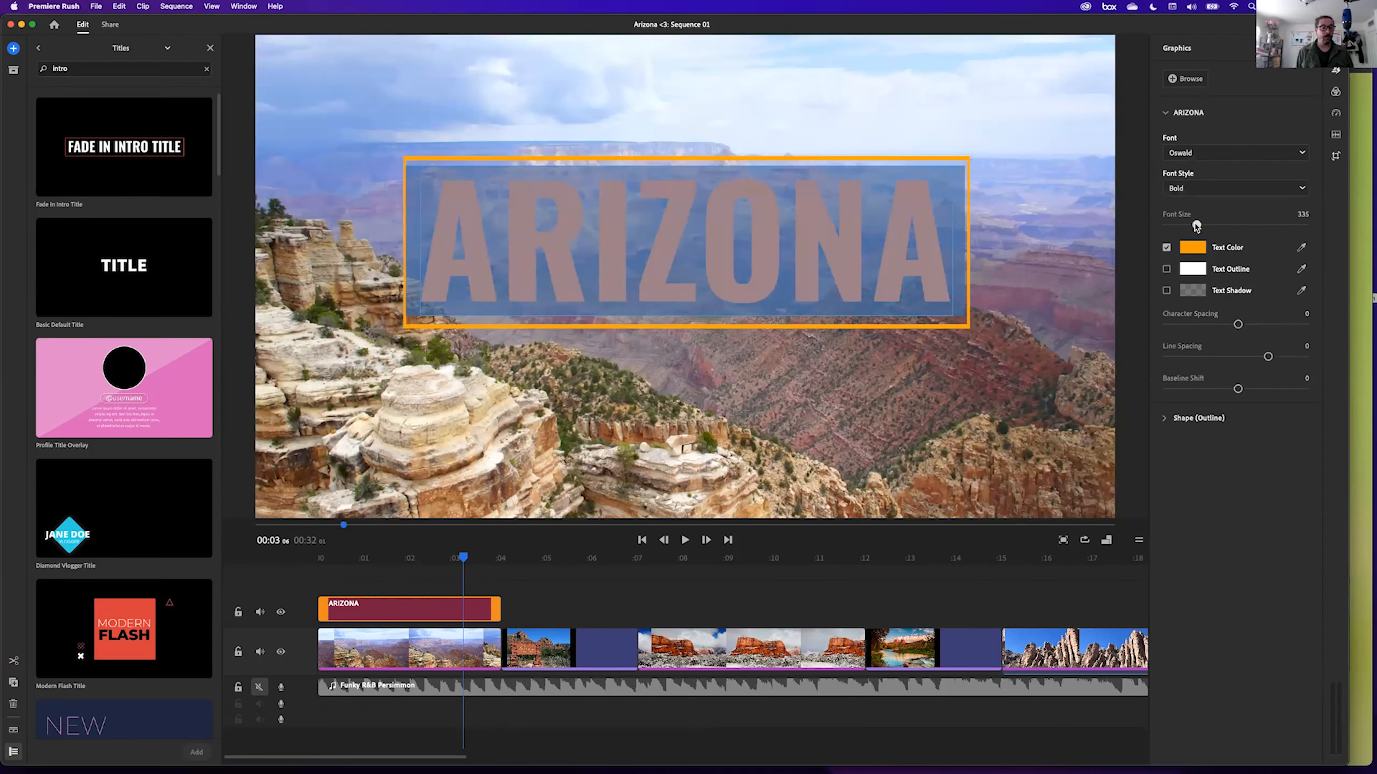
pyautogui.moveTo(1197, 227); pyautogui.dragTo(1193, 226)
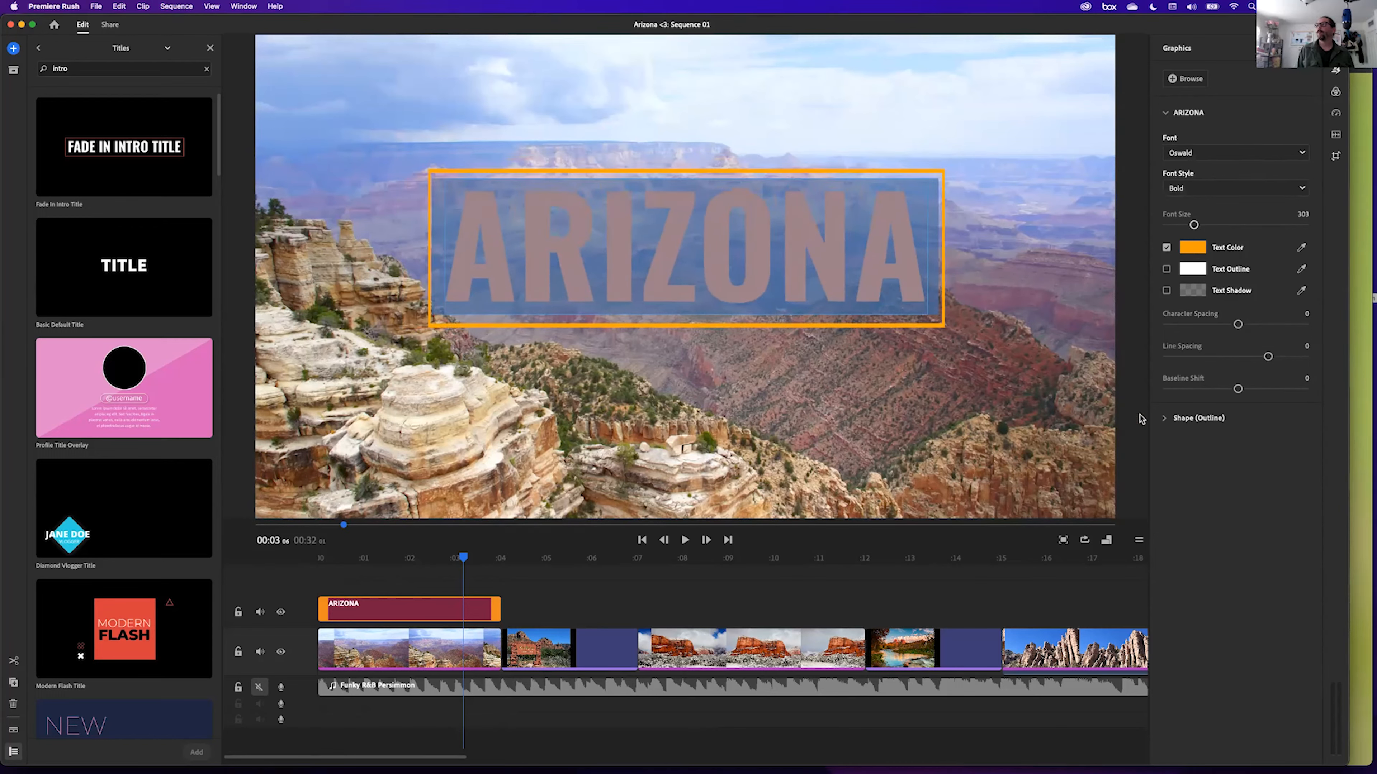
# Play the sequence from the start to review the enlarged ARIZONA title.
pyautogui.click(550, 599)
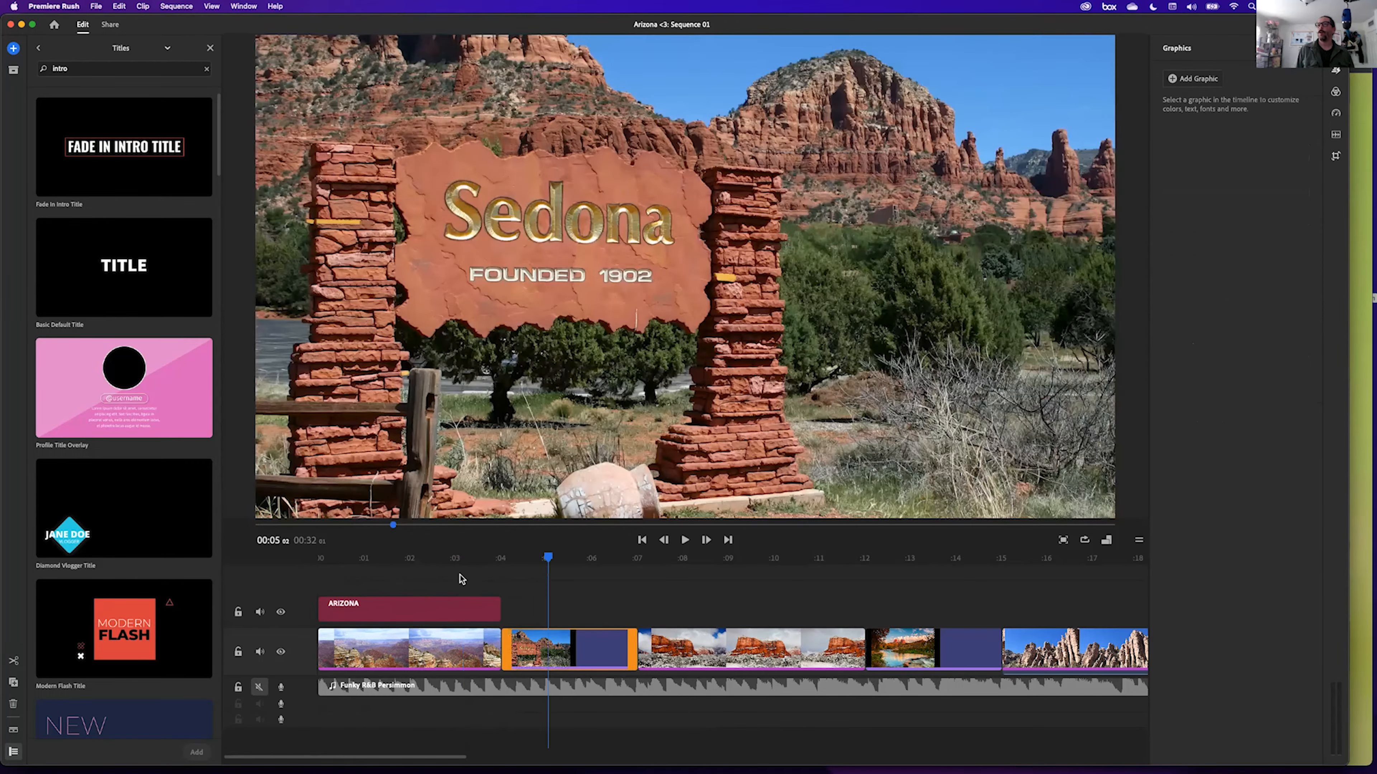
pyautogui.press('Home')
pyautogui.press('space')
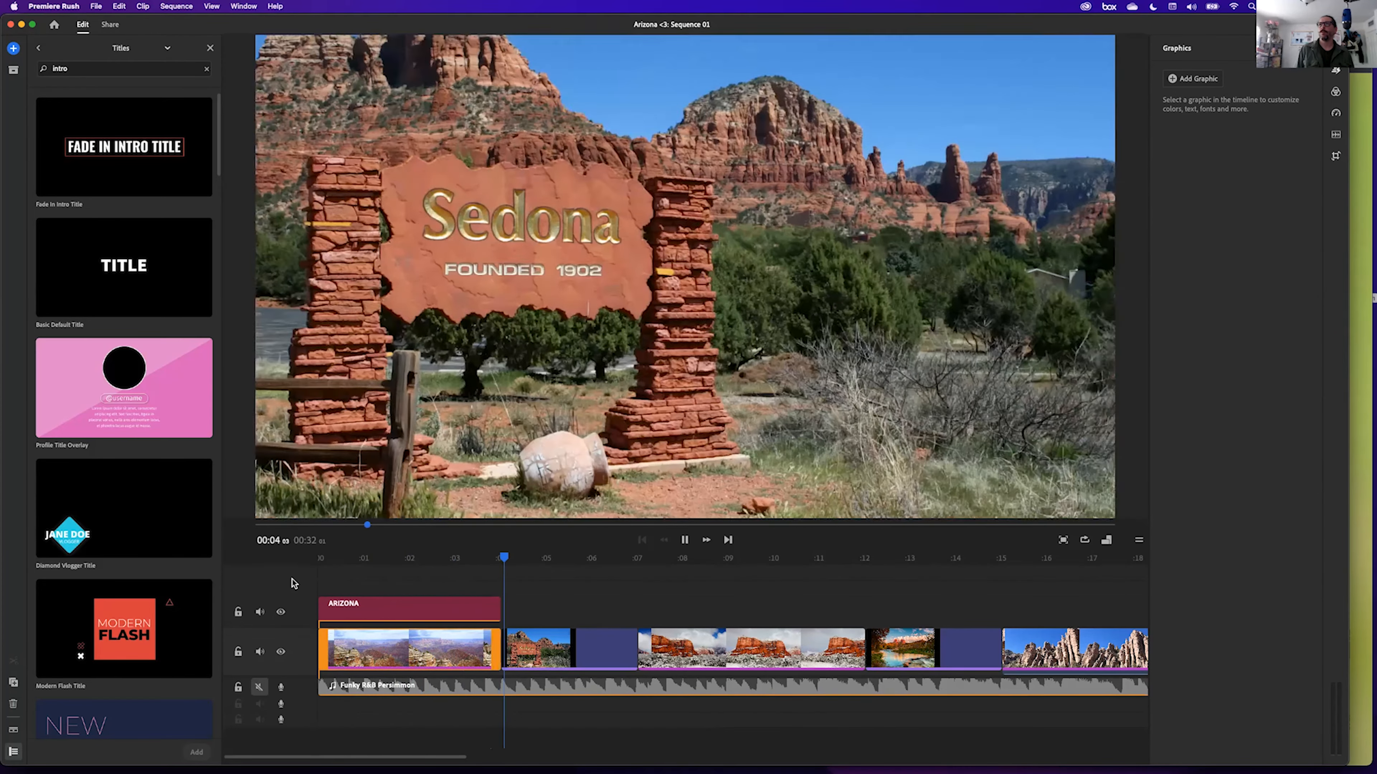
pyautogui.press('space')
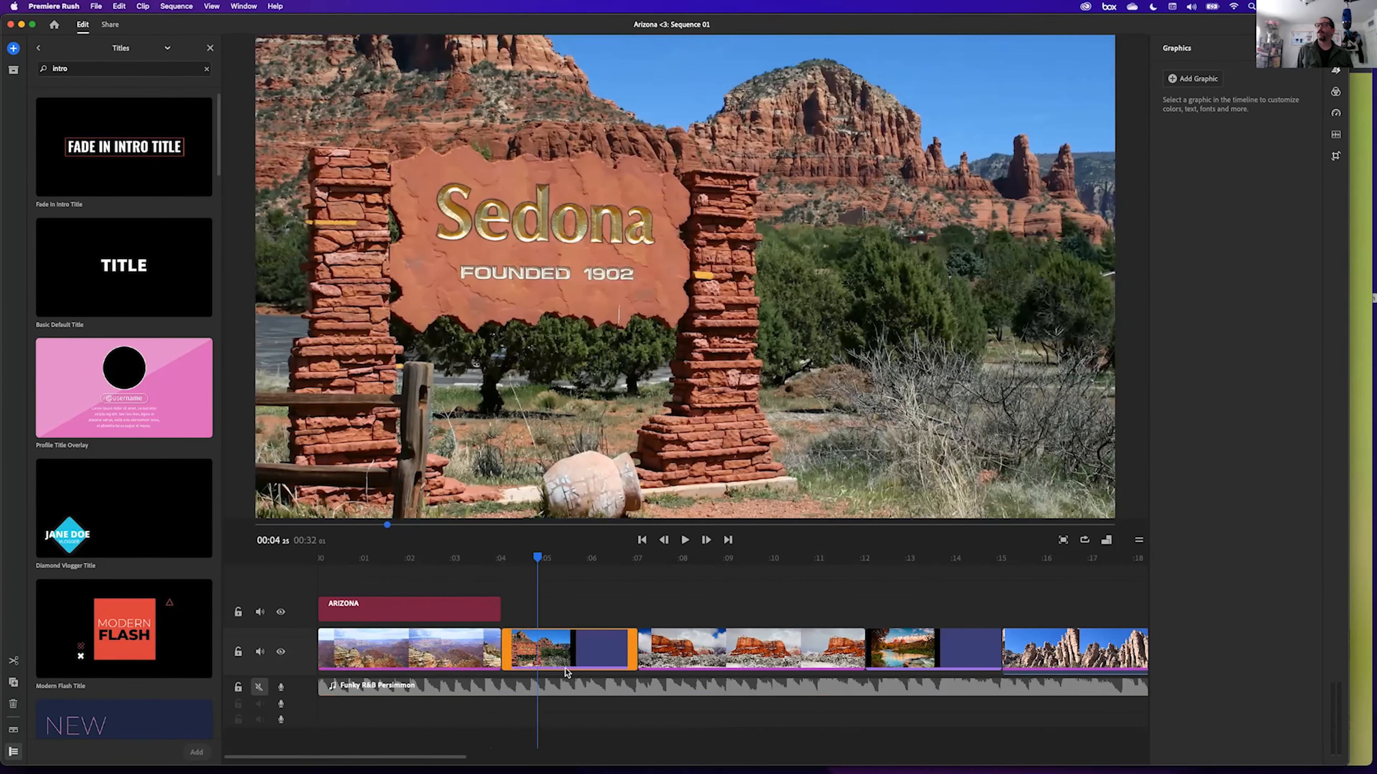
# Select the opening Grand Canyon clip, place the playhead at its end at 00:04, and show the transition effects.
pyautogui.moveTo(422, 756); pyautogui.dragTo(617, 747)
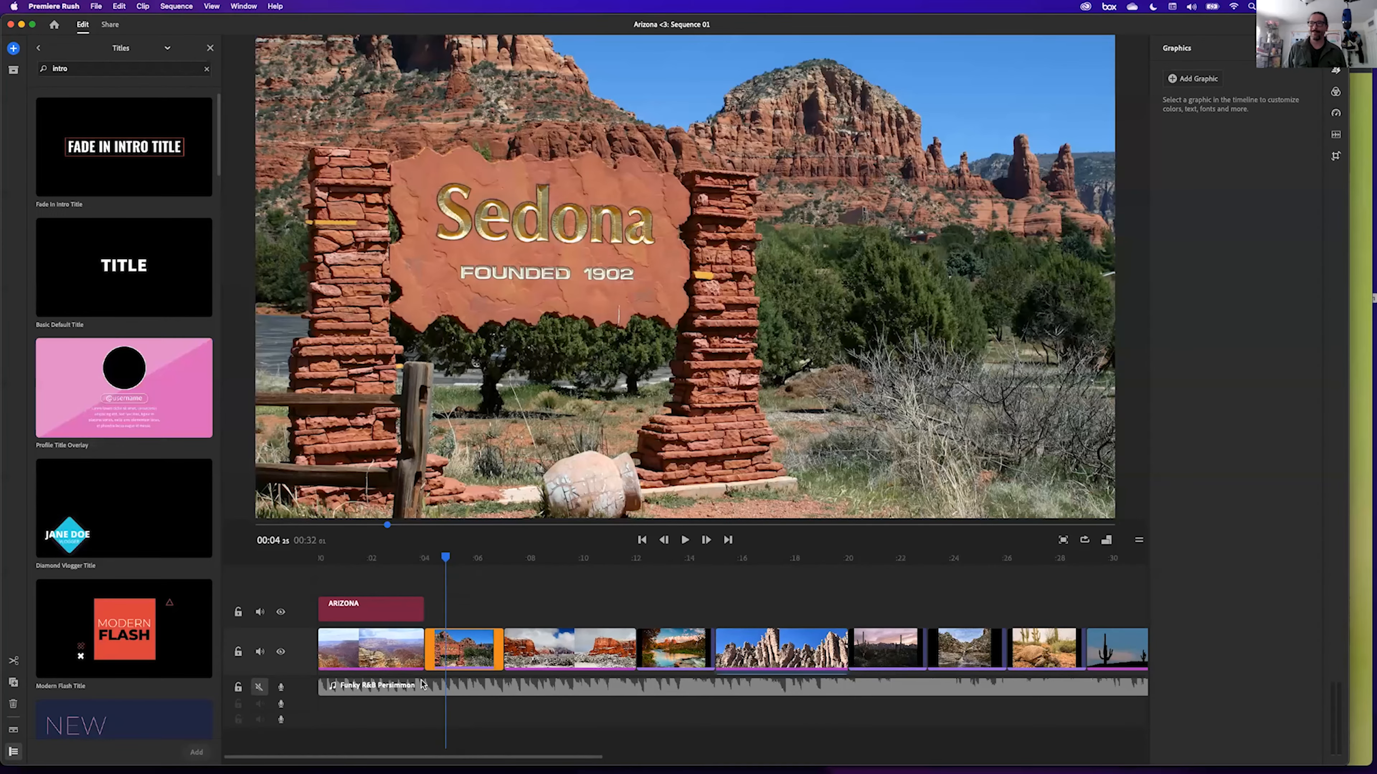
pyautogui.click(373, 666)
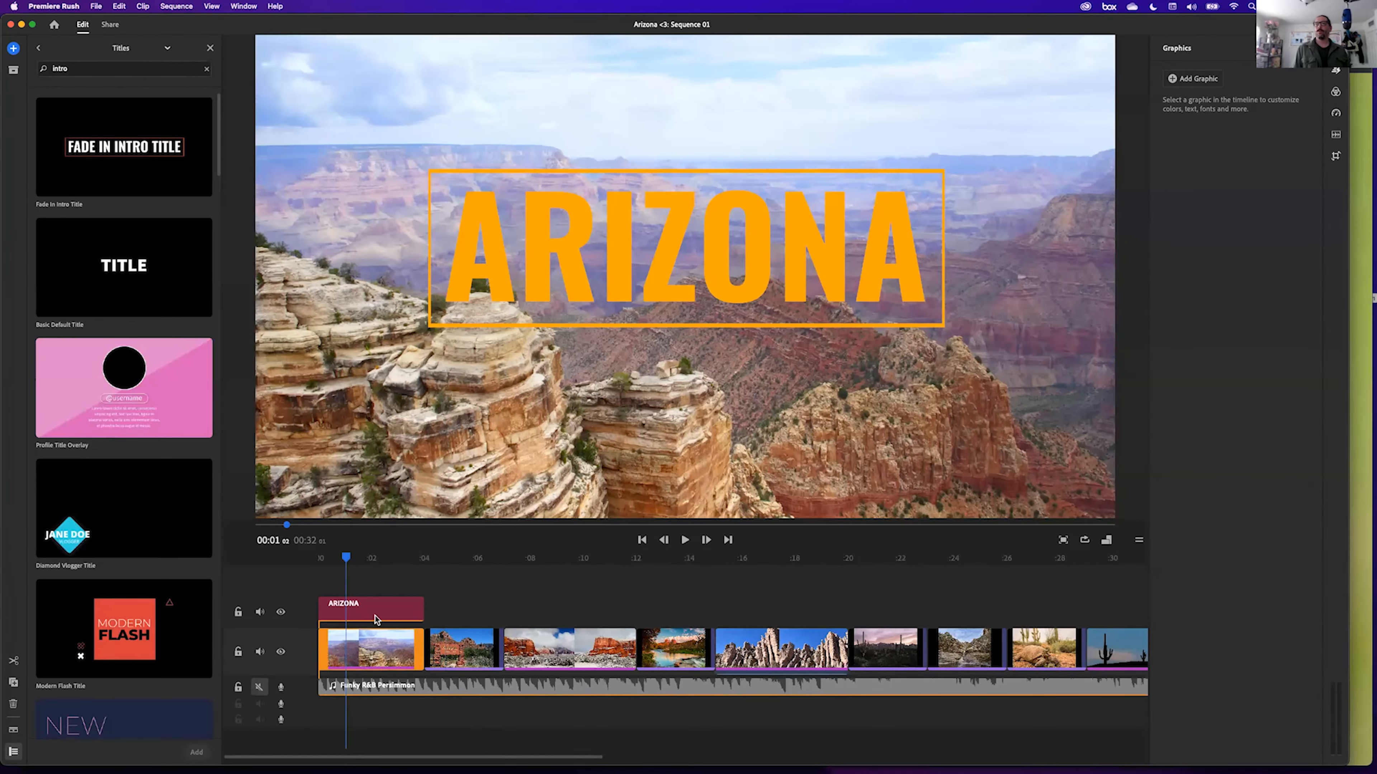
pyautogui.click(421, 564)
pyautogui.moveTo(420, 567); pyautogui.dragTo(420, 567)
pyautogui.press('Right')
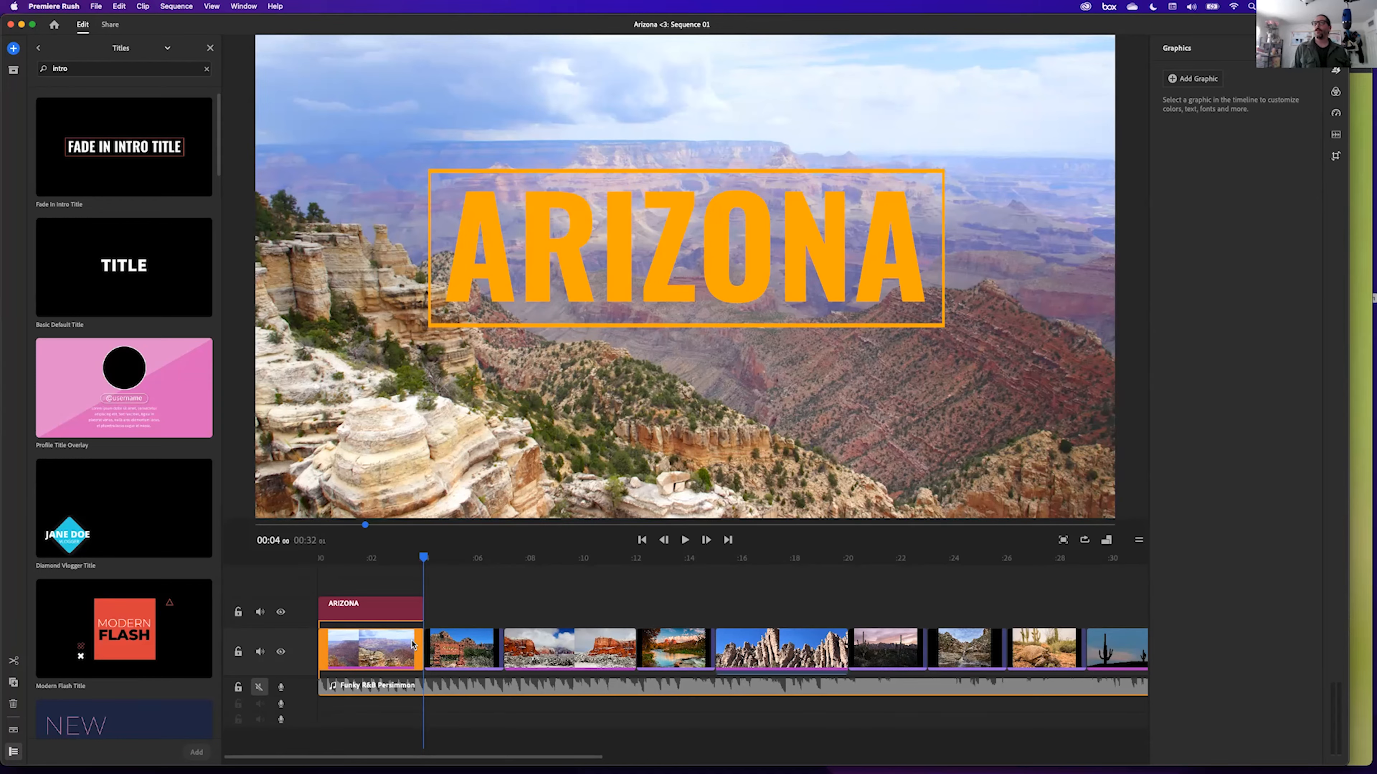
pyautogui.click(1337, 72)
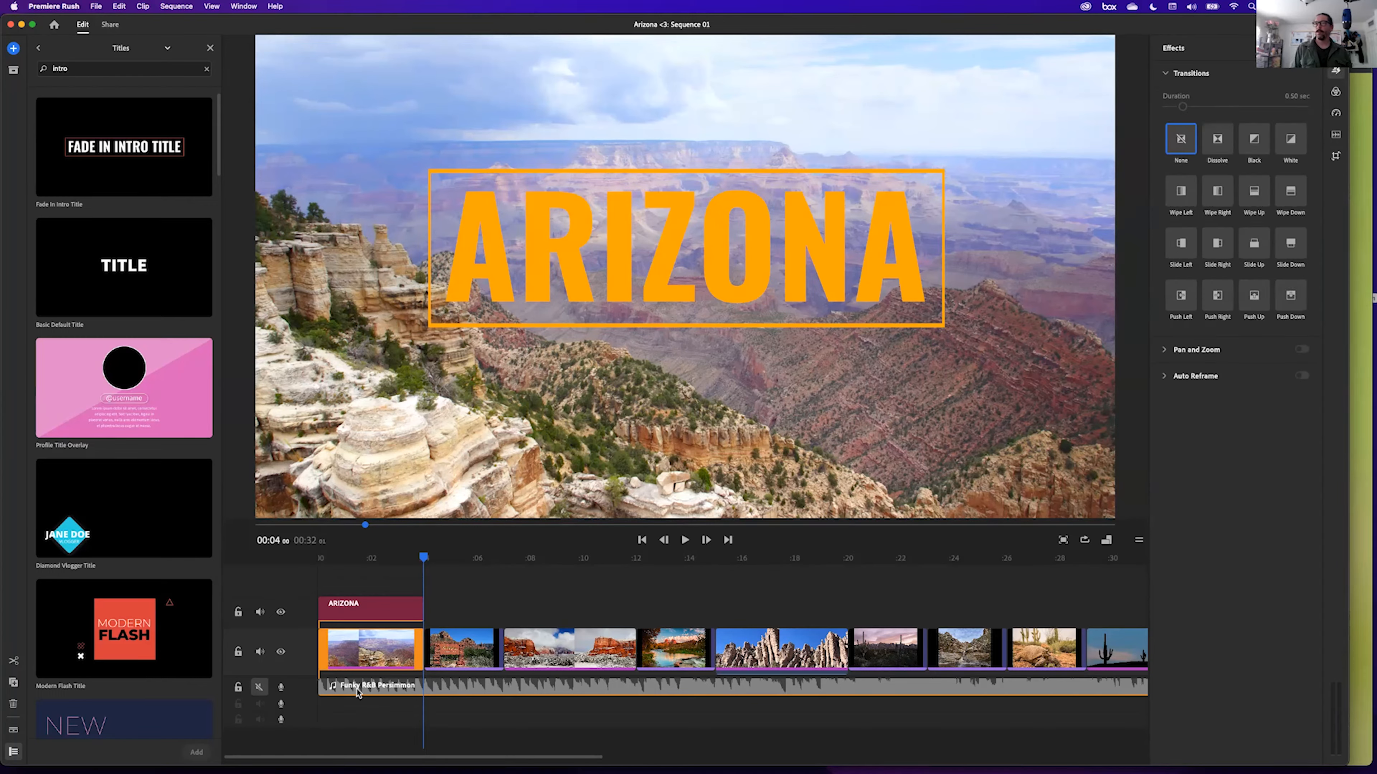
# Apply the Slide Left transition to the opening Grand Canyon clip and play it back from the start.
pyautogui.click(349, 662)
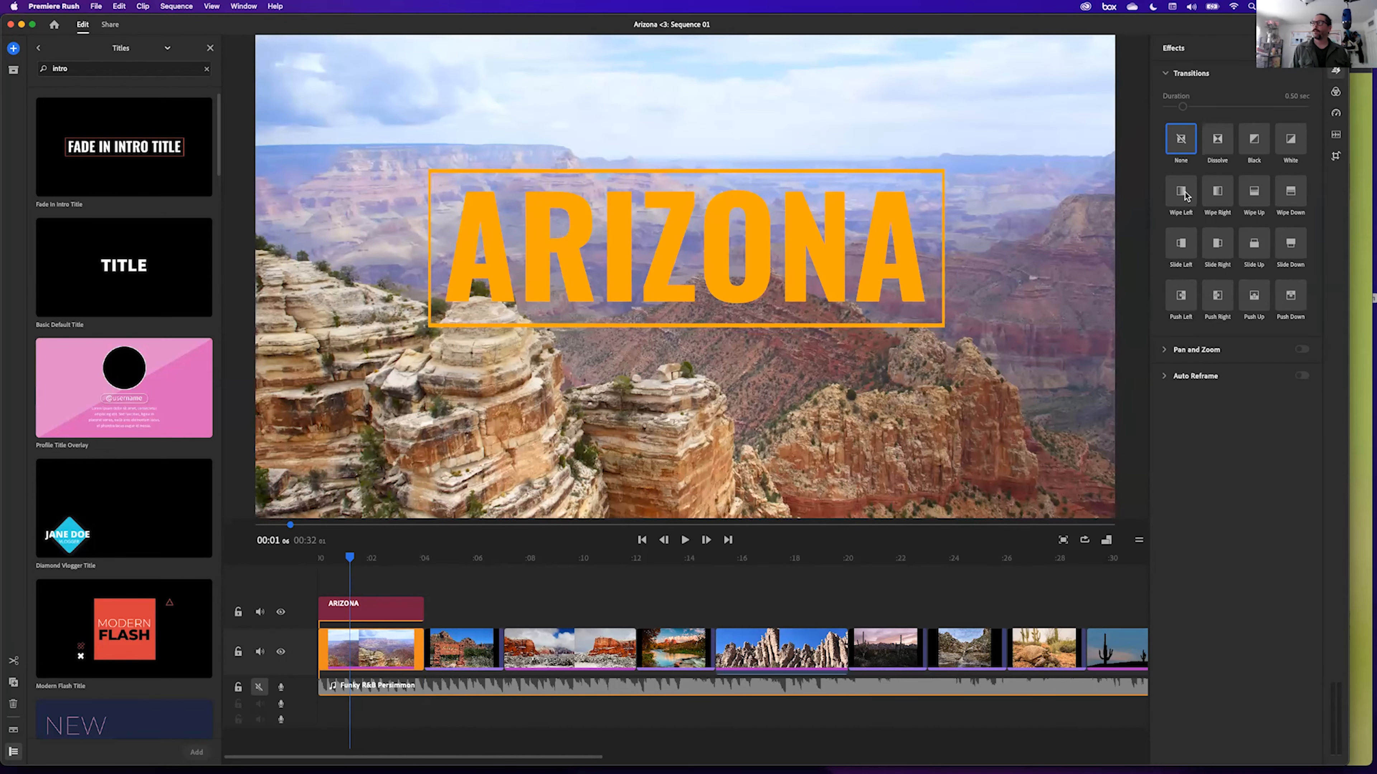
pyautogui.click(1184, 247)
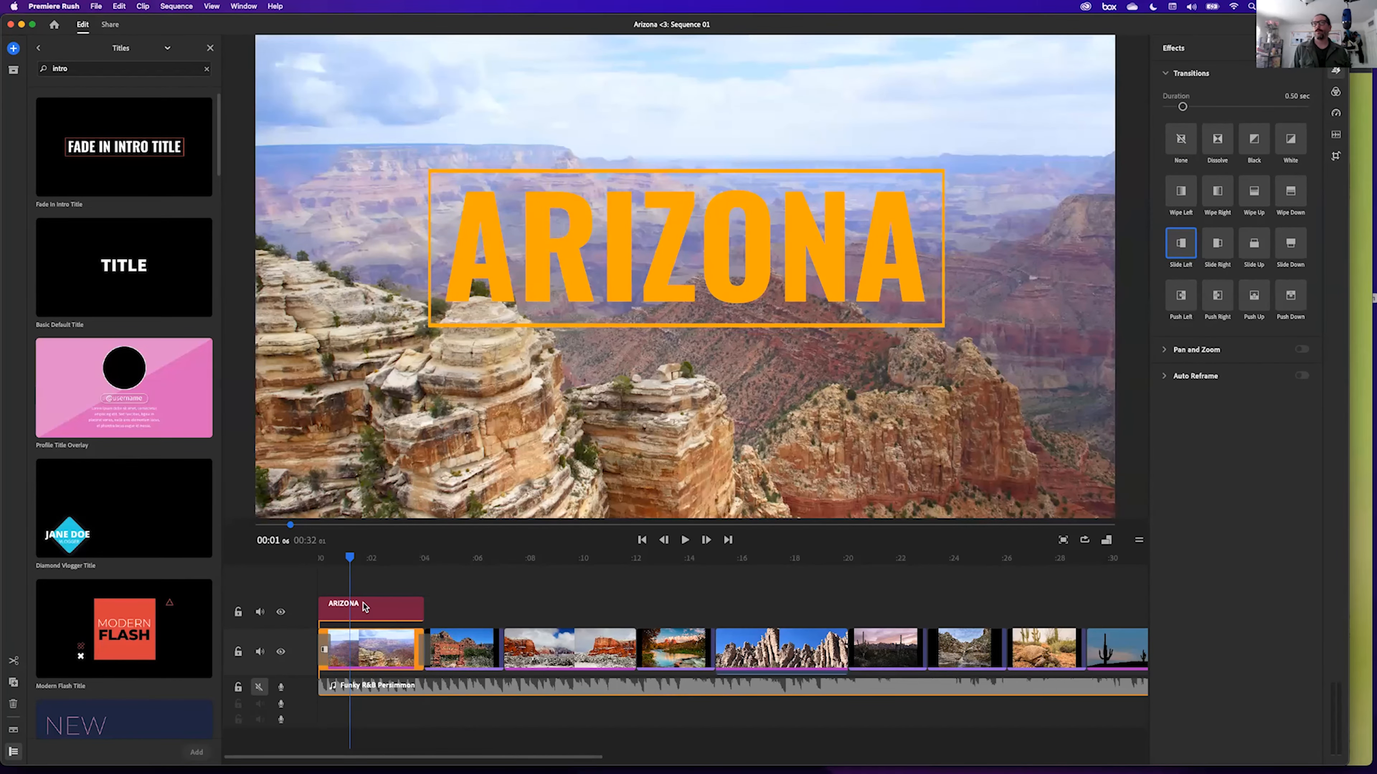
pyautogui.press('space')
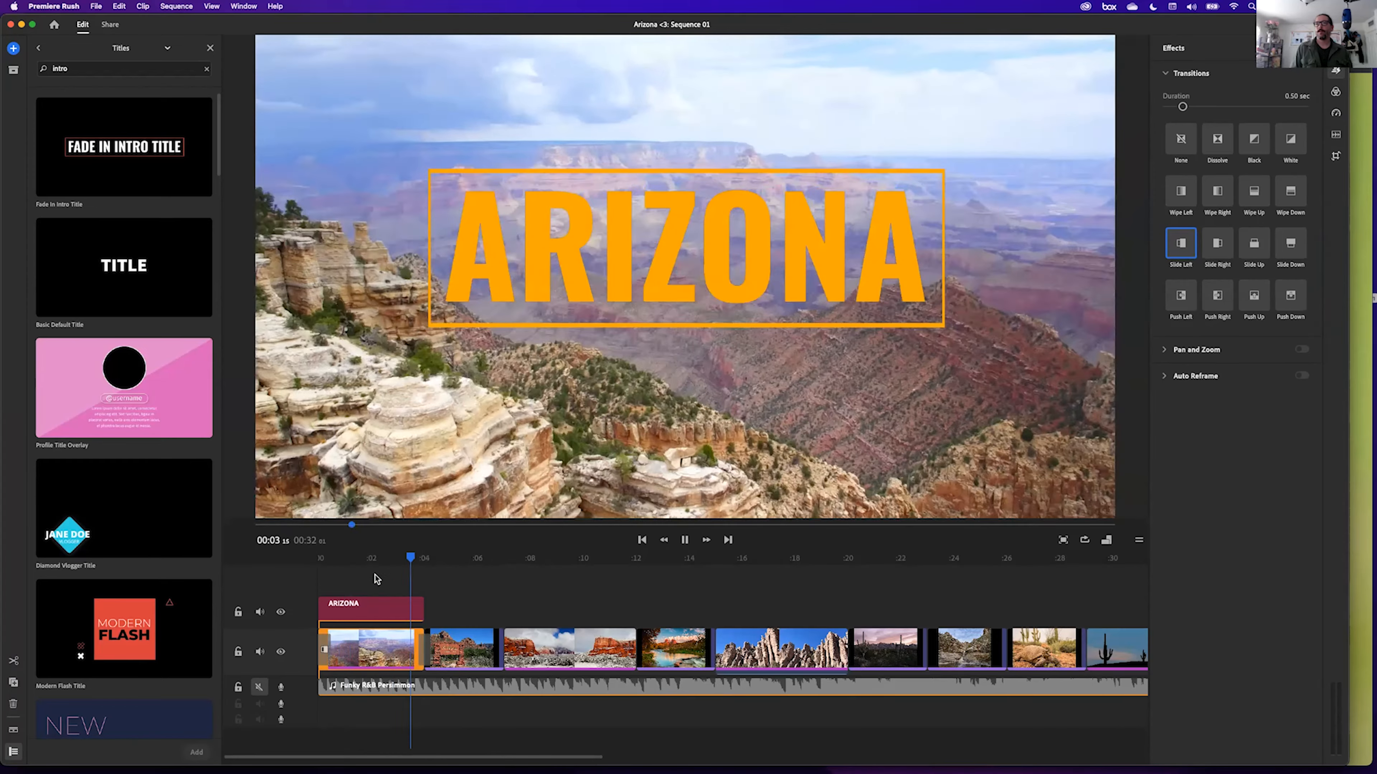
pyautogui.press('space')
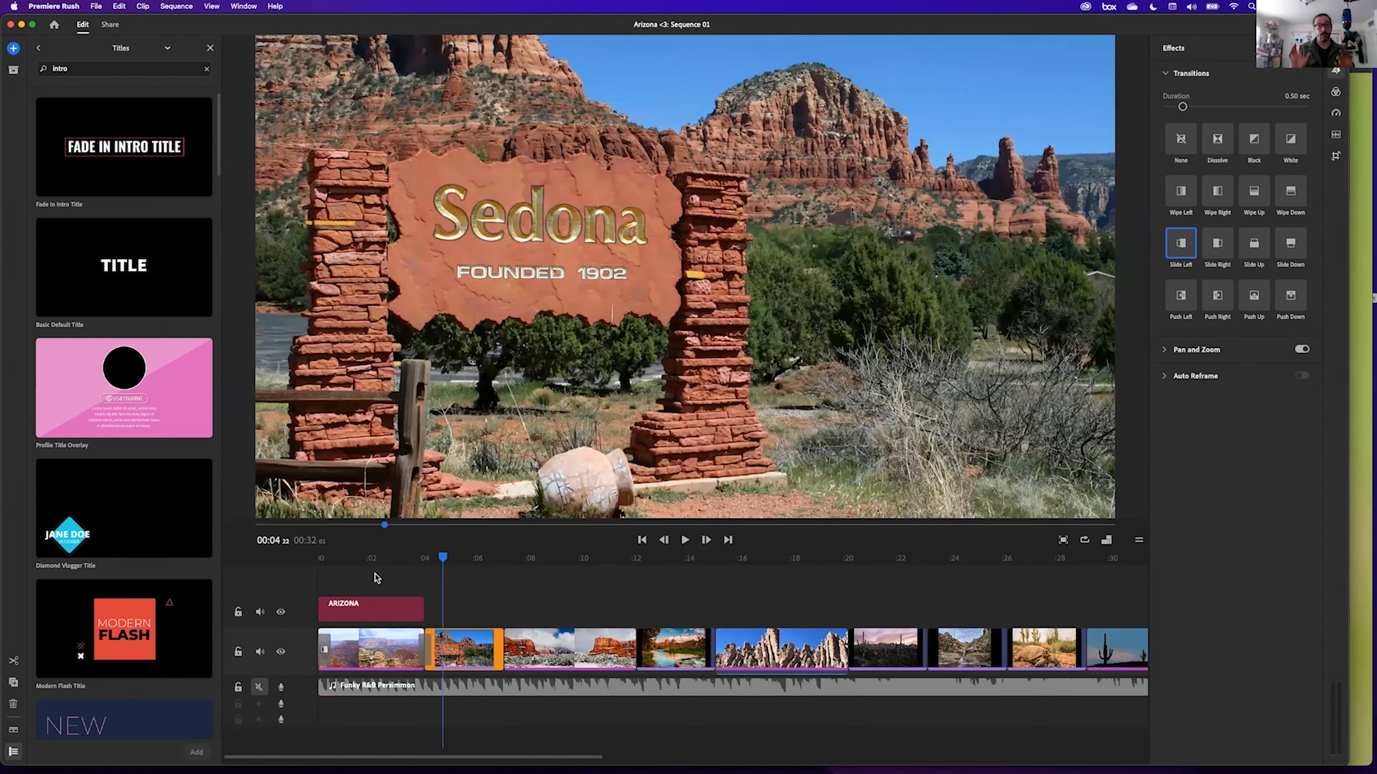
pyautogui.moveTo(442, 558); pyautogui.dragTo(309, 561)
pyautogui.press('space')
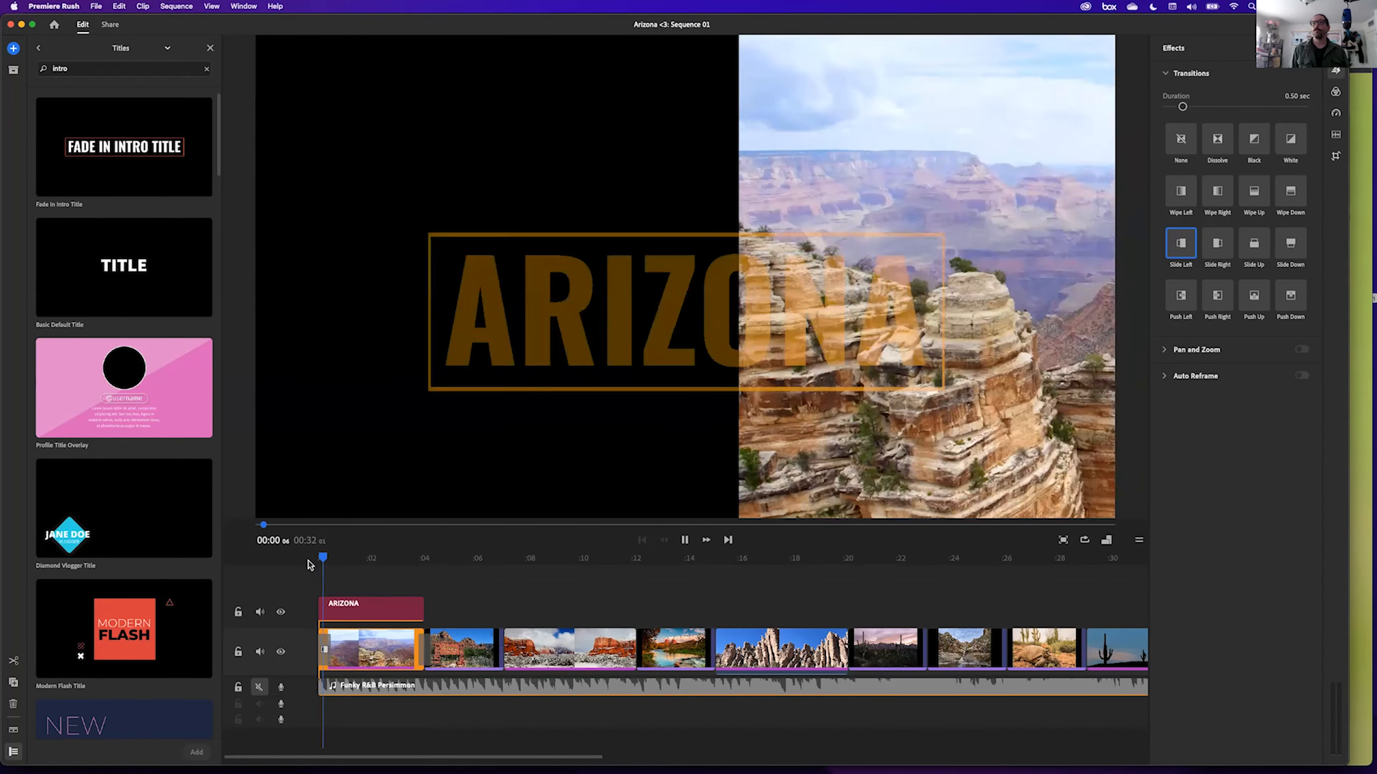
pyautogui.press('space')
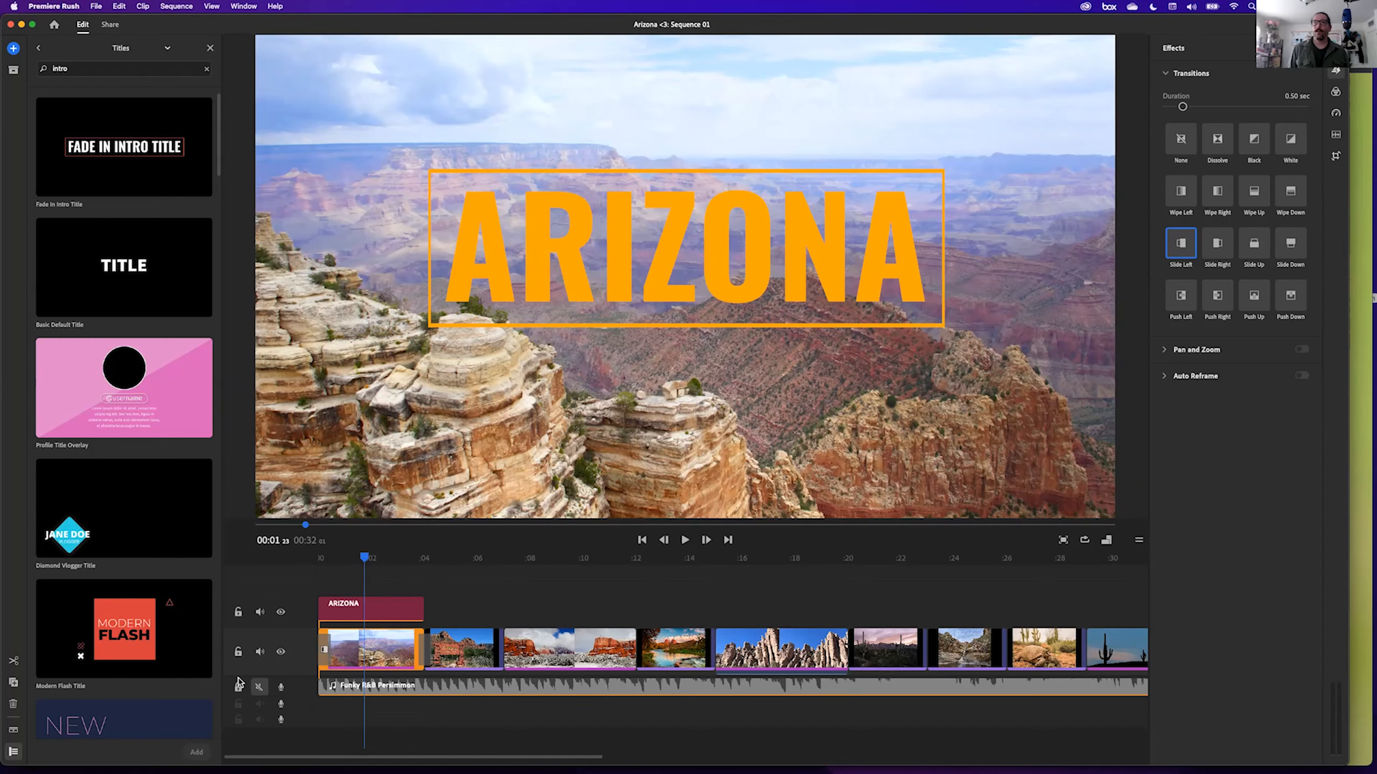
# Delete the Slide Left transition at the start of the Grand Canyon clip.
pyautogui.moveTo(592, 757); pyautogui.dragTo(461, 754)
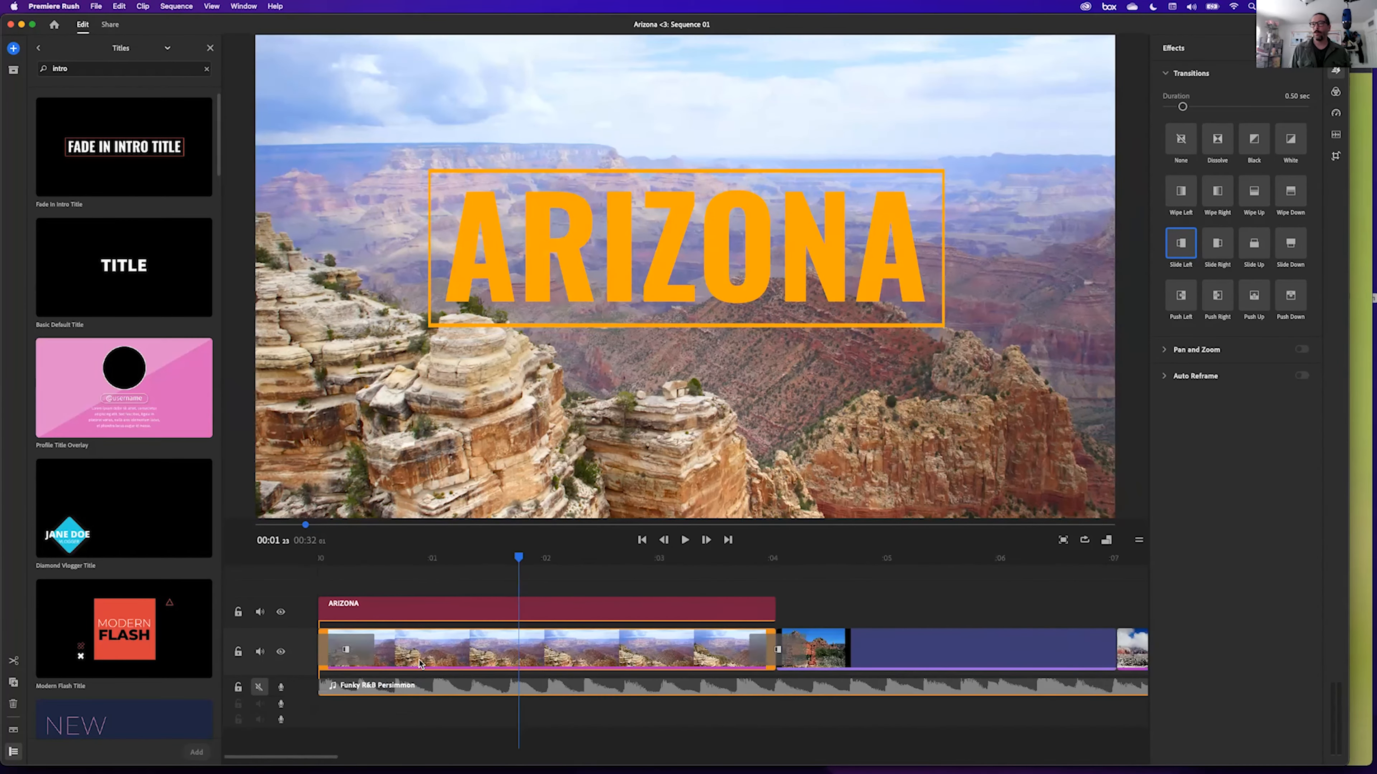
pyautogui.click(347, 651)
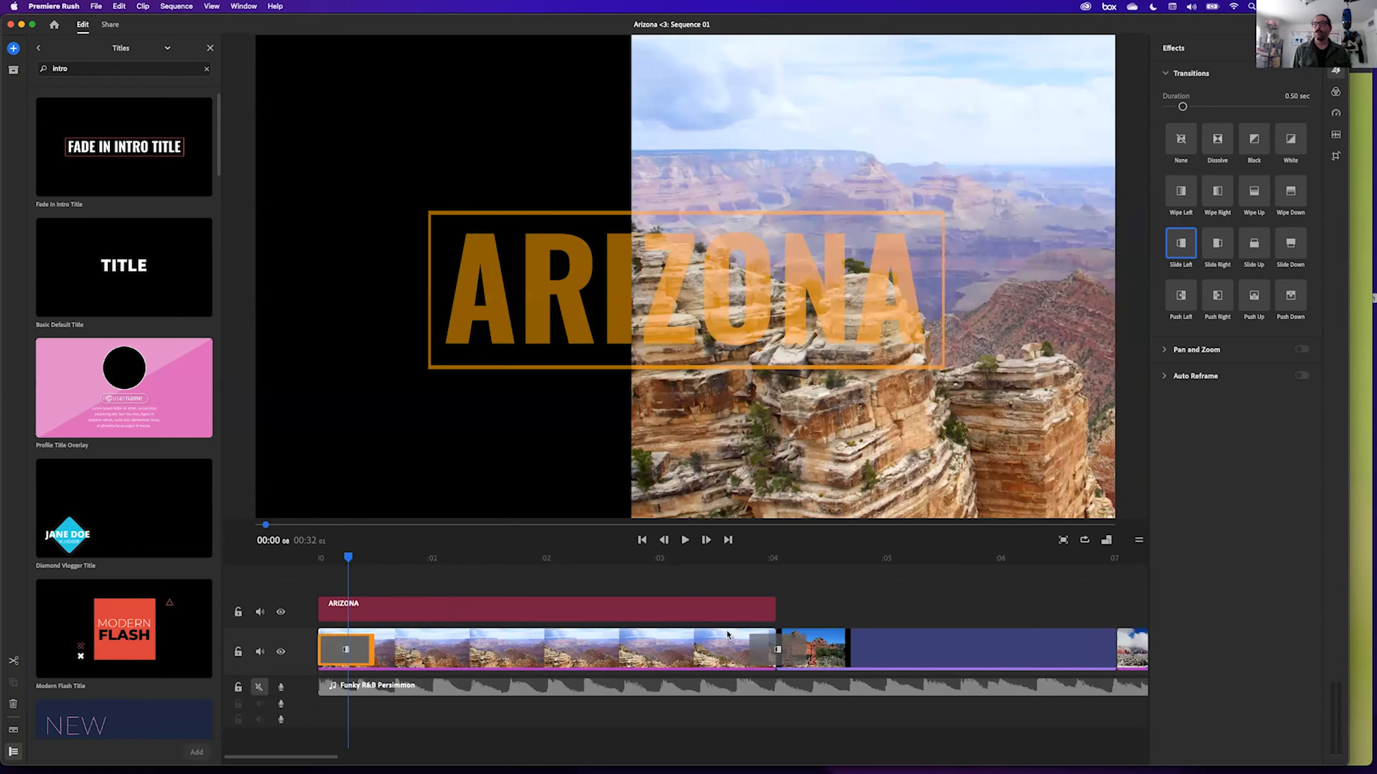
pyautogui.press('Delete')
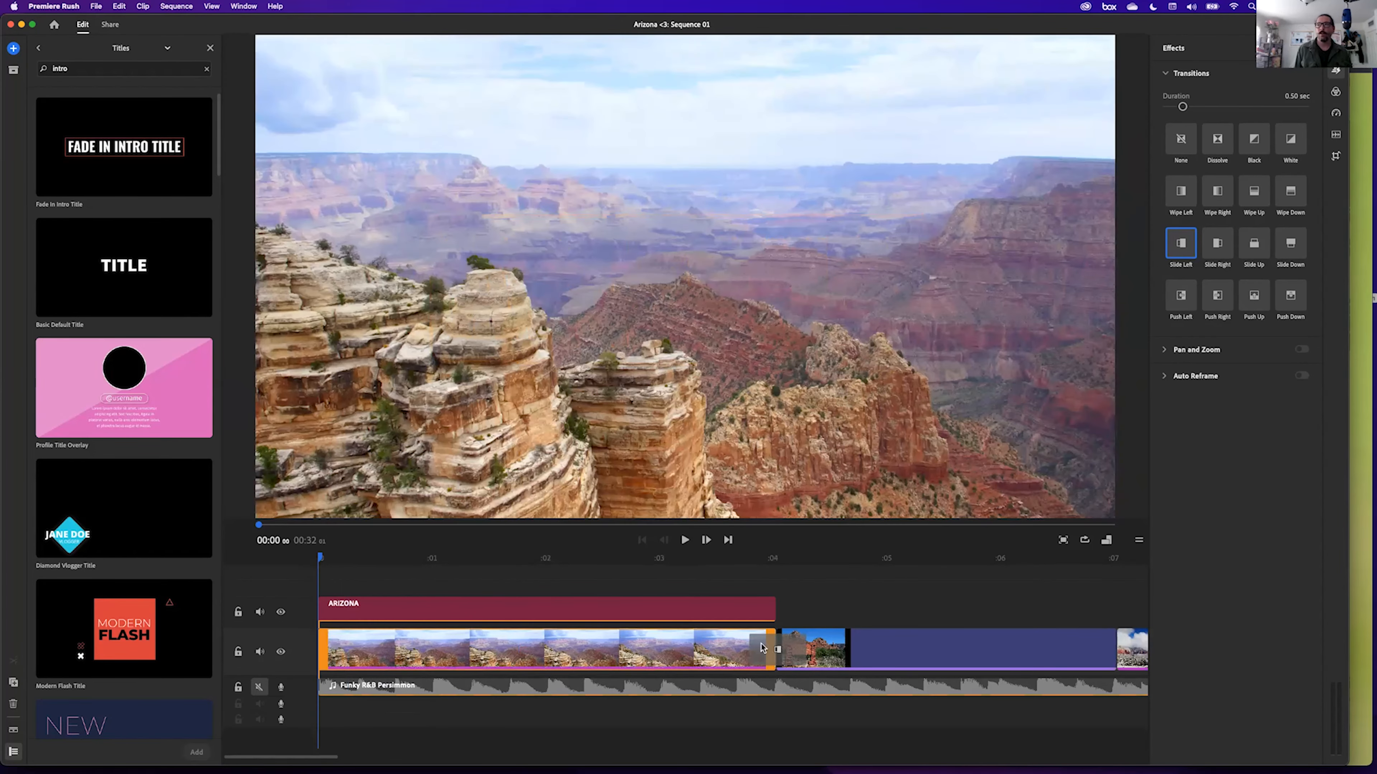
# Shorten the Slide Left transition between the Grand Canyon and Sedona clips to 0.37 sec and scrub through it.
pyautogui.click(779, 650)
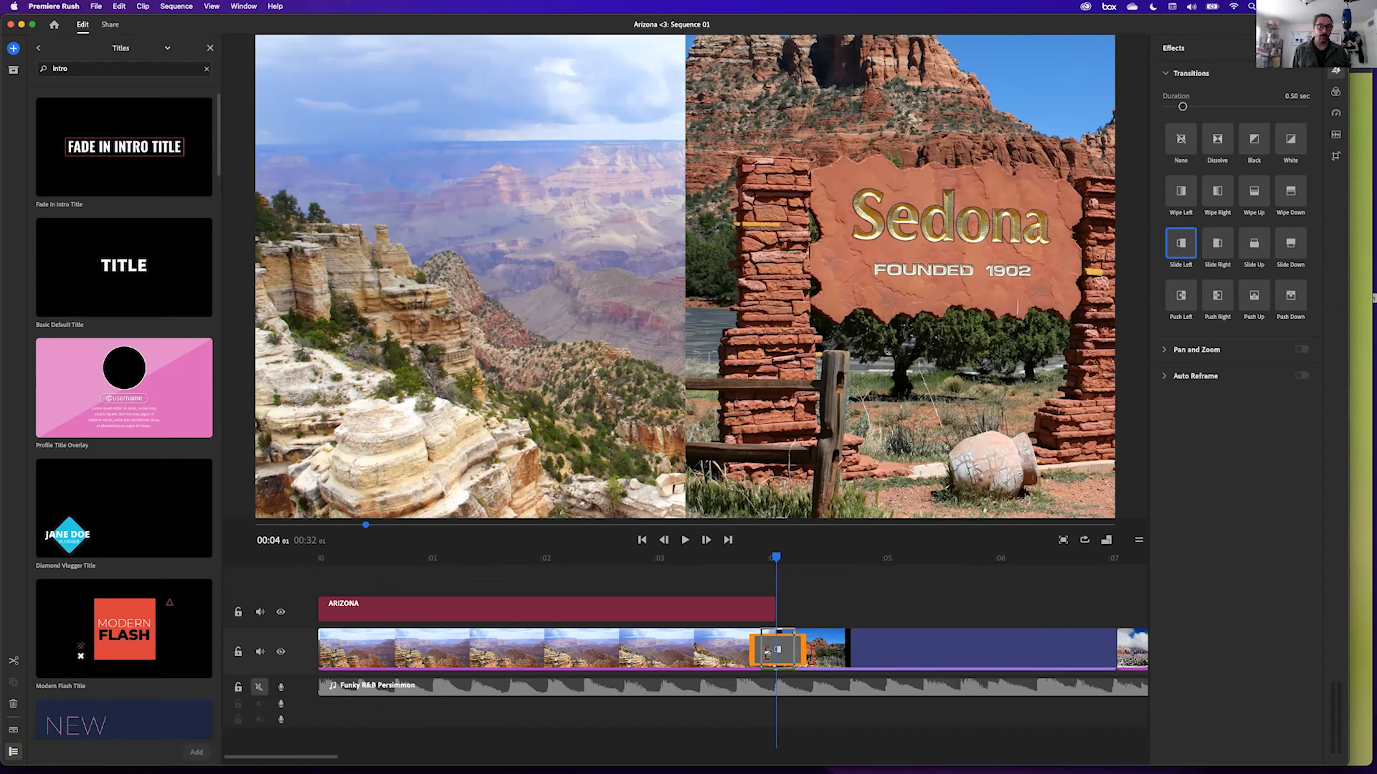
pyautogui.moveTo(767, 654); pyautogui.dragTo(781, 654)
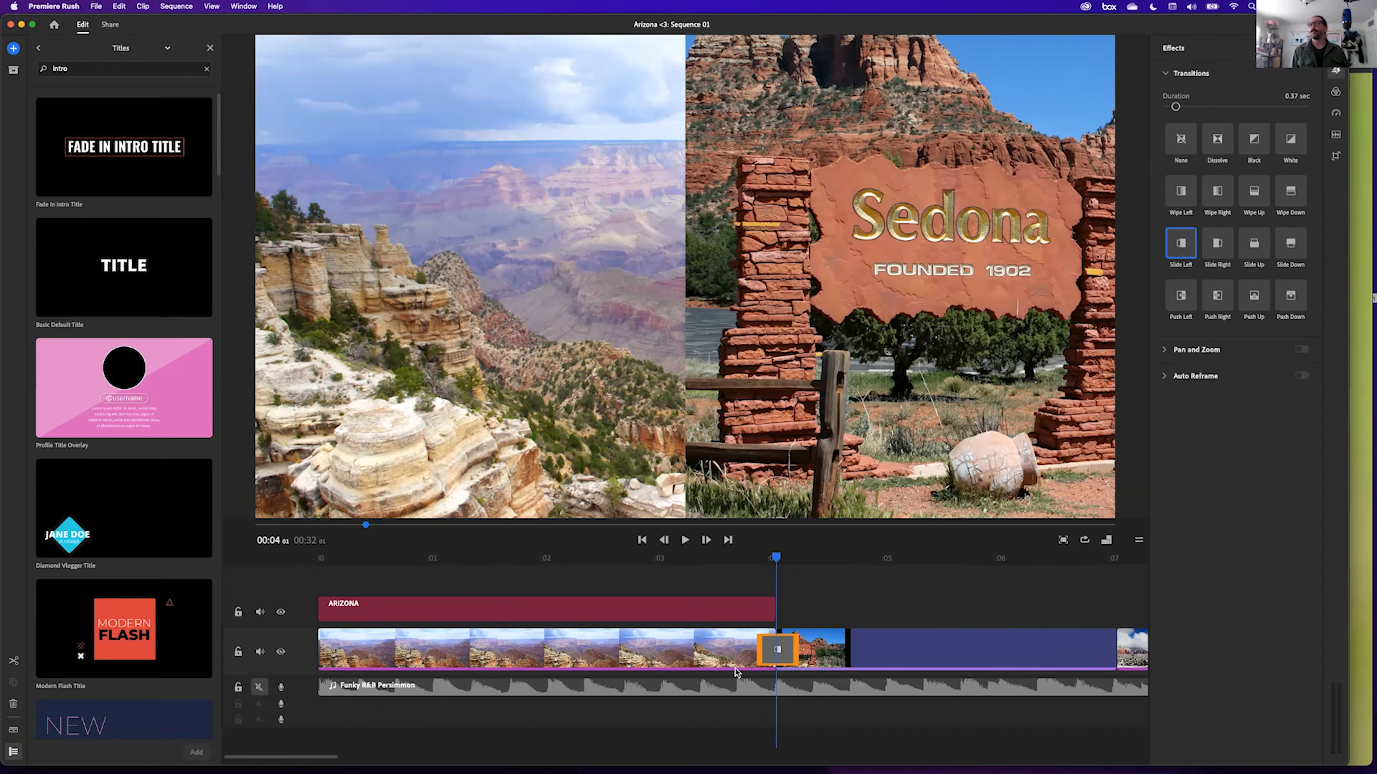
pyautogui.moveTo(778, 559)
pyautogui.mouseDown()
pyautogui.moveTo(838, 559)
pyautogui.moveTo(732, 574)
pyautogui.moveTo(788, 582)
pyautogui.moveTo(768, 583)
pyautogui.mouseUp()
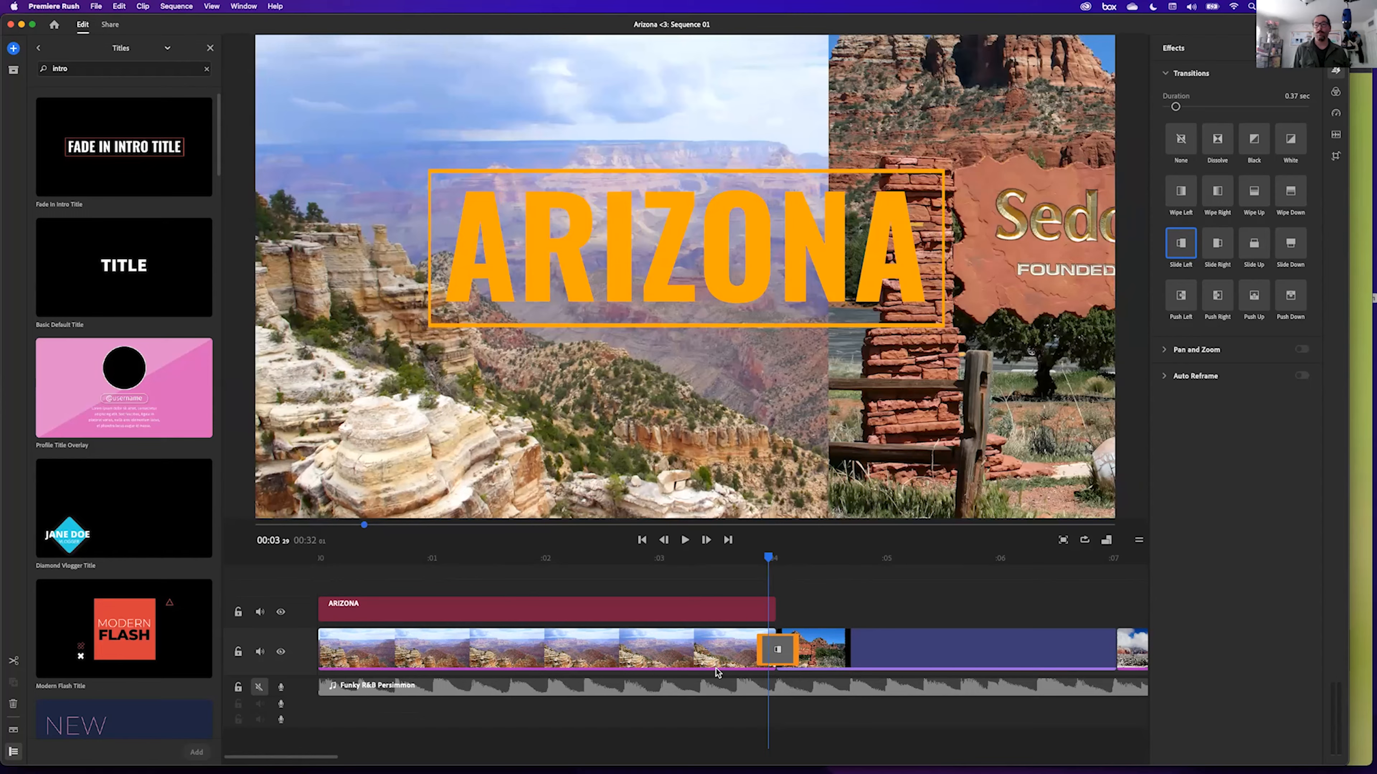
# Replace the Grand Canyon clip's slide transition with Dissolve and apply Dissolve to the ARIZONA title as well.
pyautogui.click(698, 662)
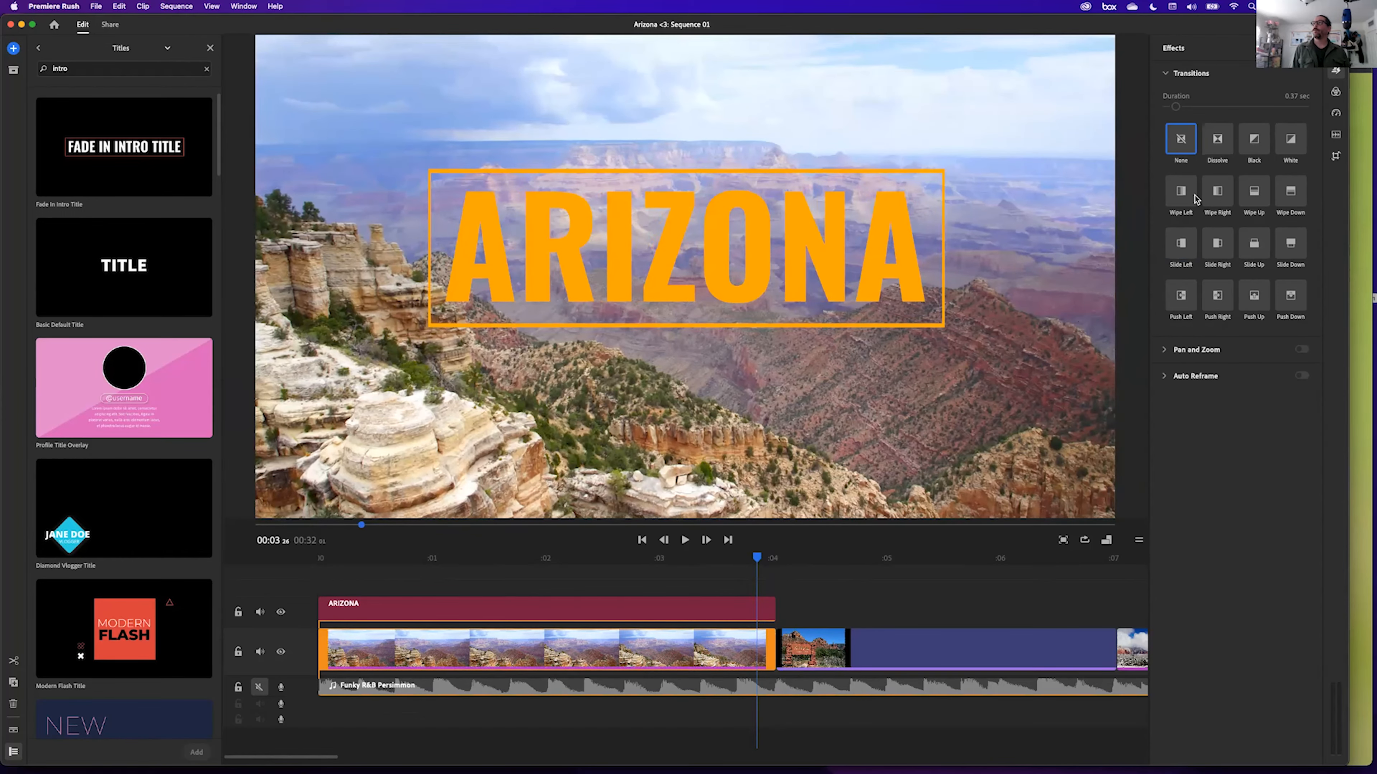
pyautogui.click(1217, 143)
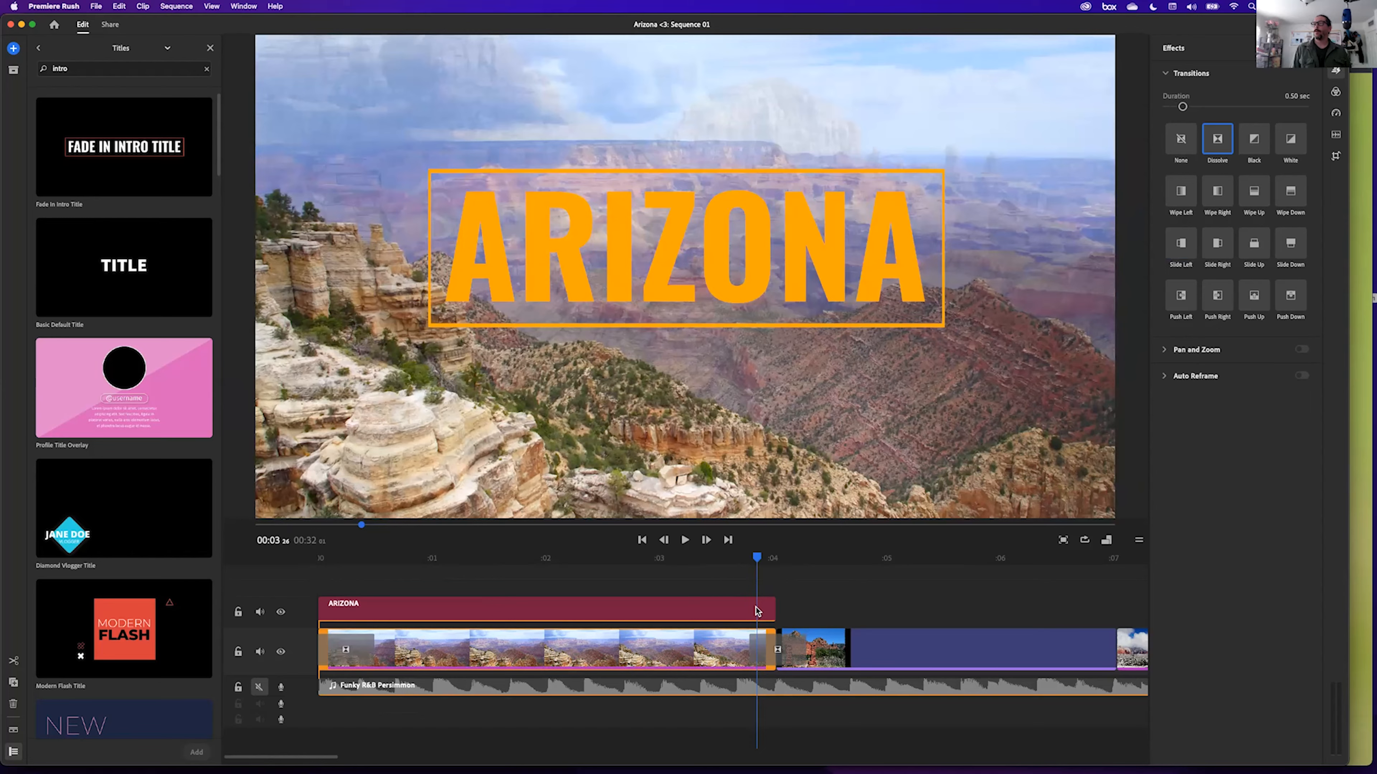
pyautogui.click(758, 612)
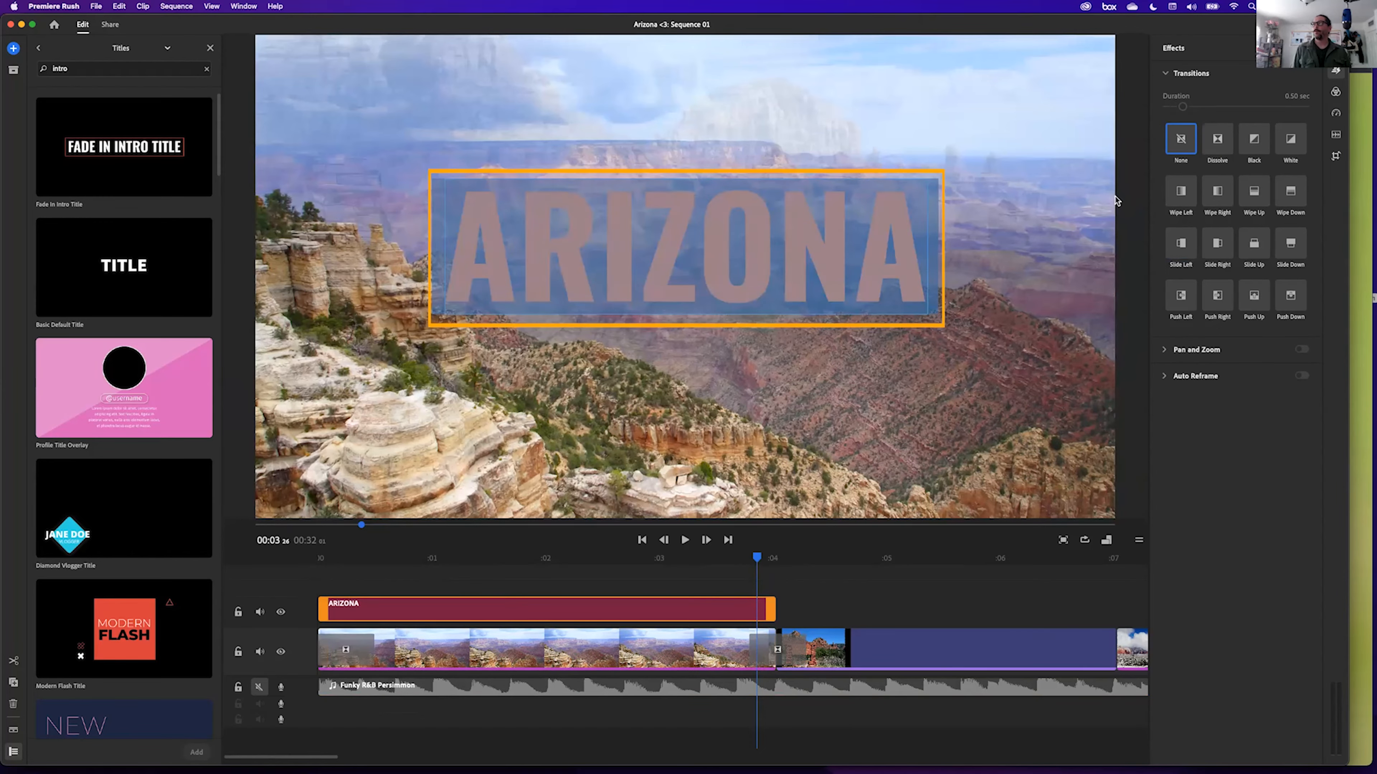
pyautogui.click(1217, 142)
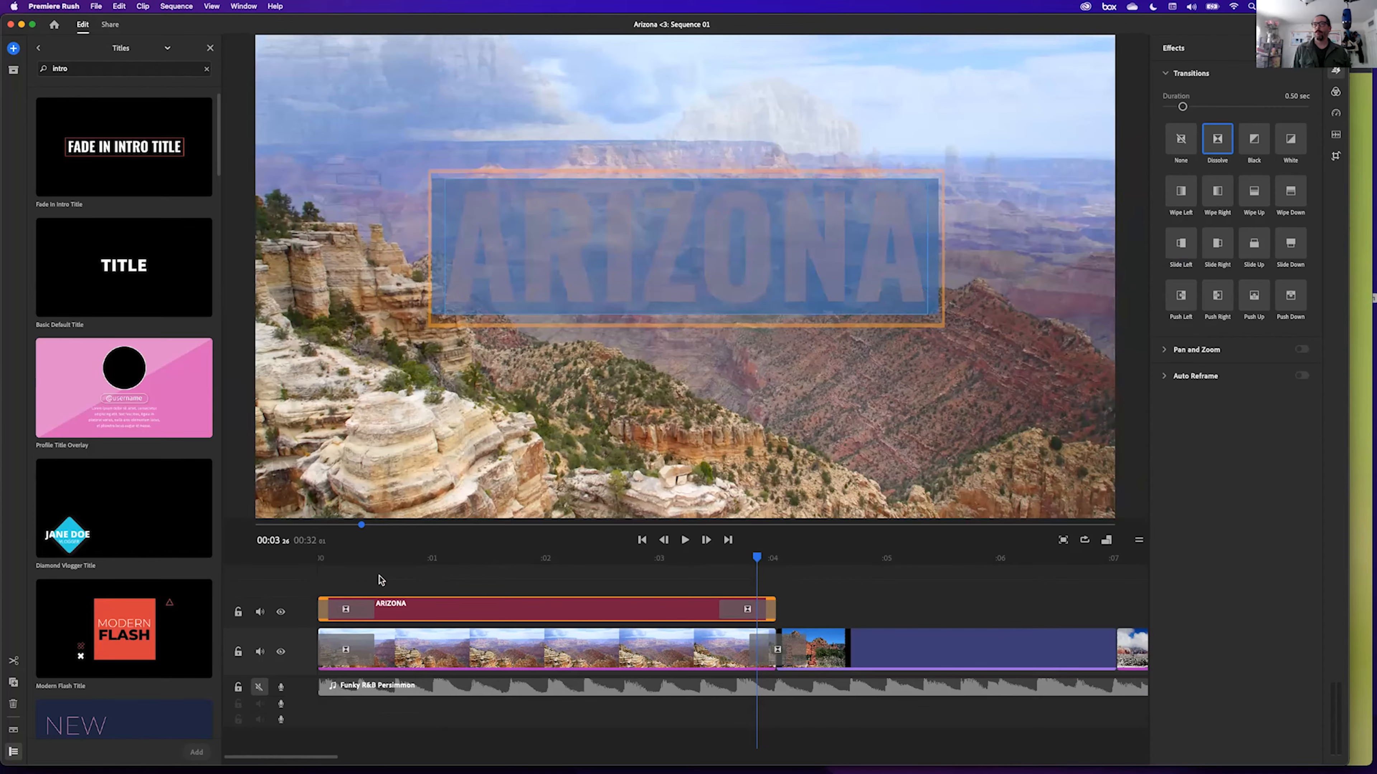
# Delete the dissolves at the start of the ARIZONA title and the Grand Canyon clip, and play back the opening.
pyautogui.click(337, 579)
pyautogui.click(338, 655)
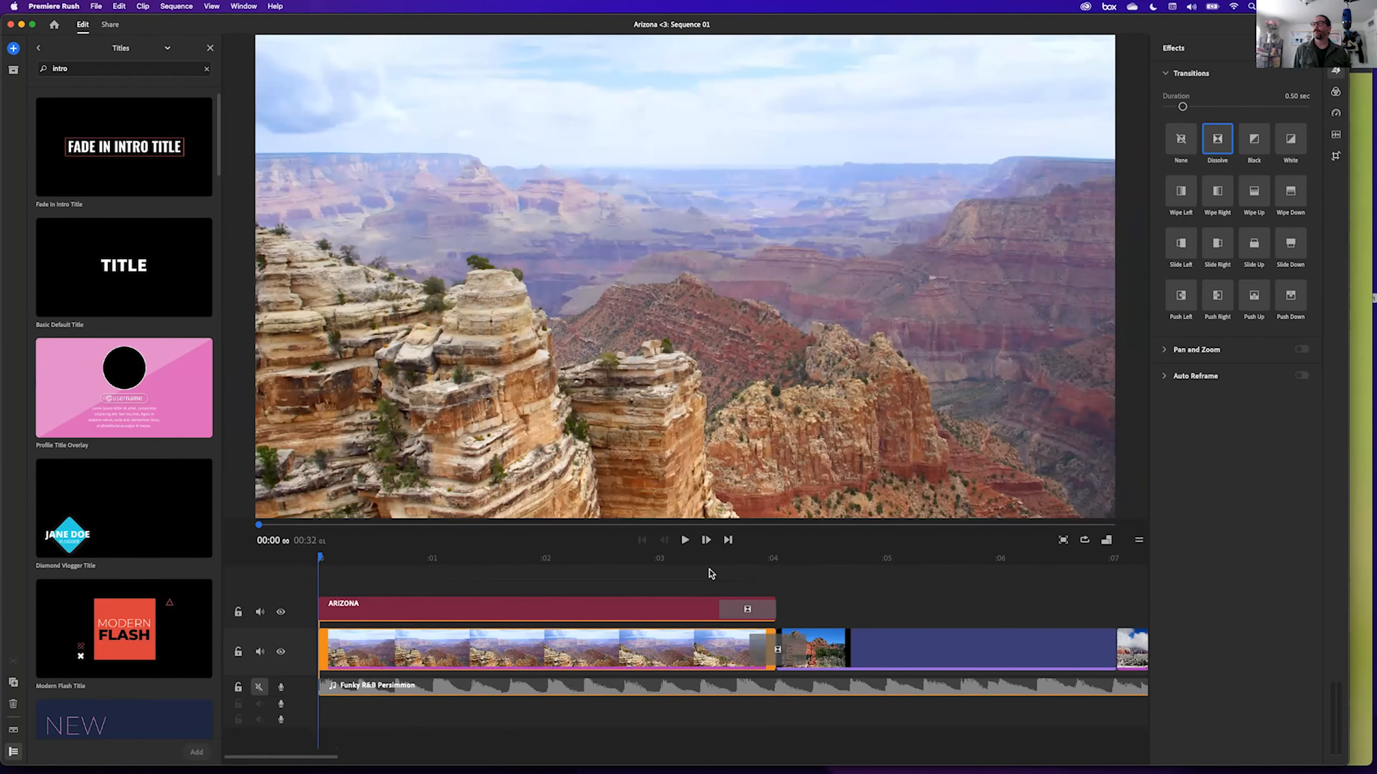
pyautogui.press('space')
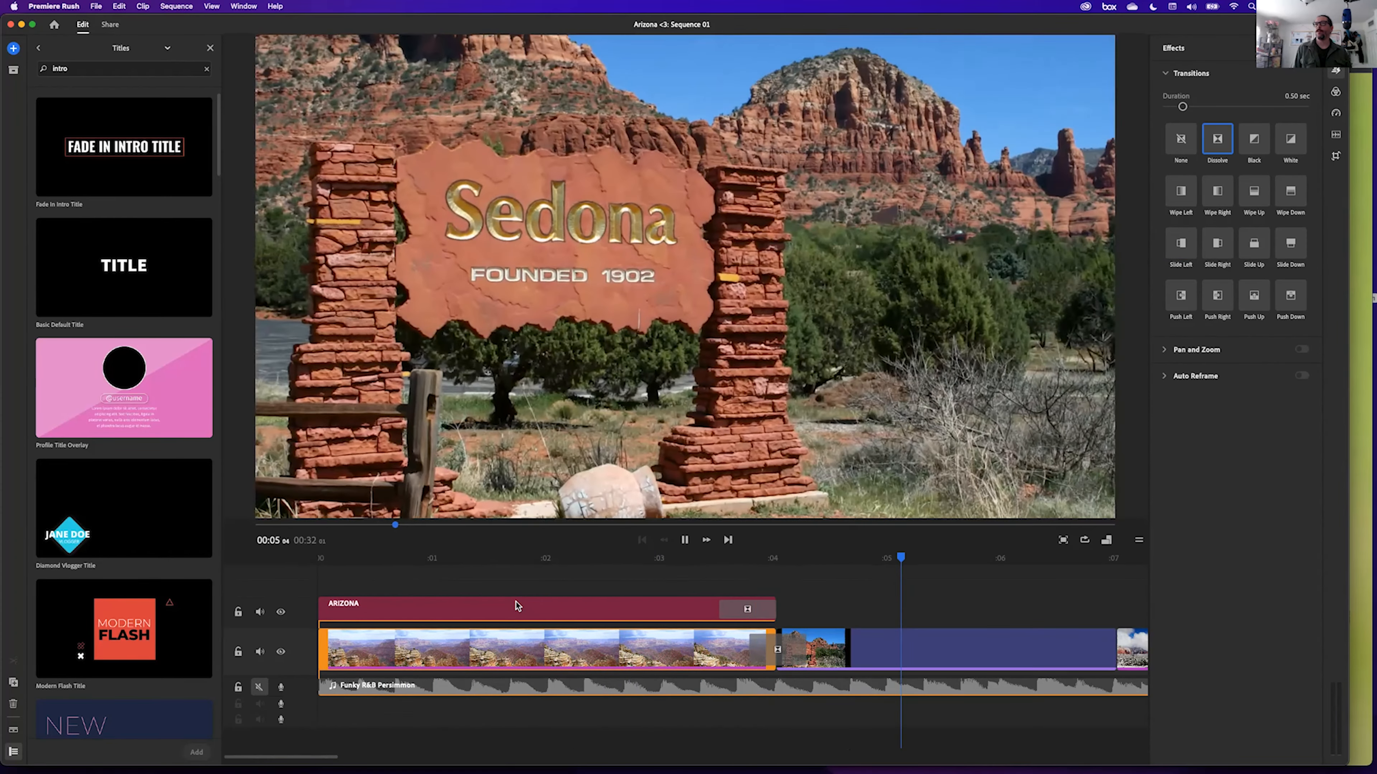
# Lengthen the dissolve between the Grand Canyon and Sedona clips to 0.70 sec and play it back.
pyautogui.click(812, 671)
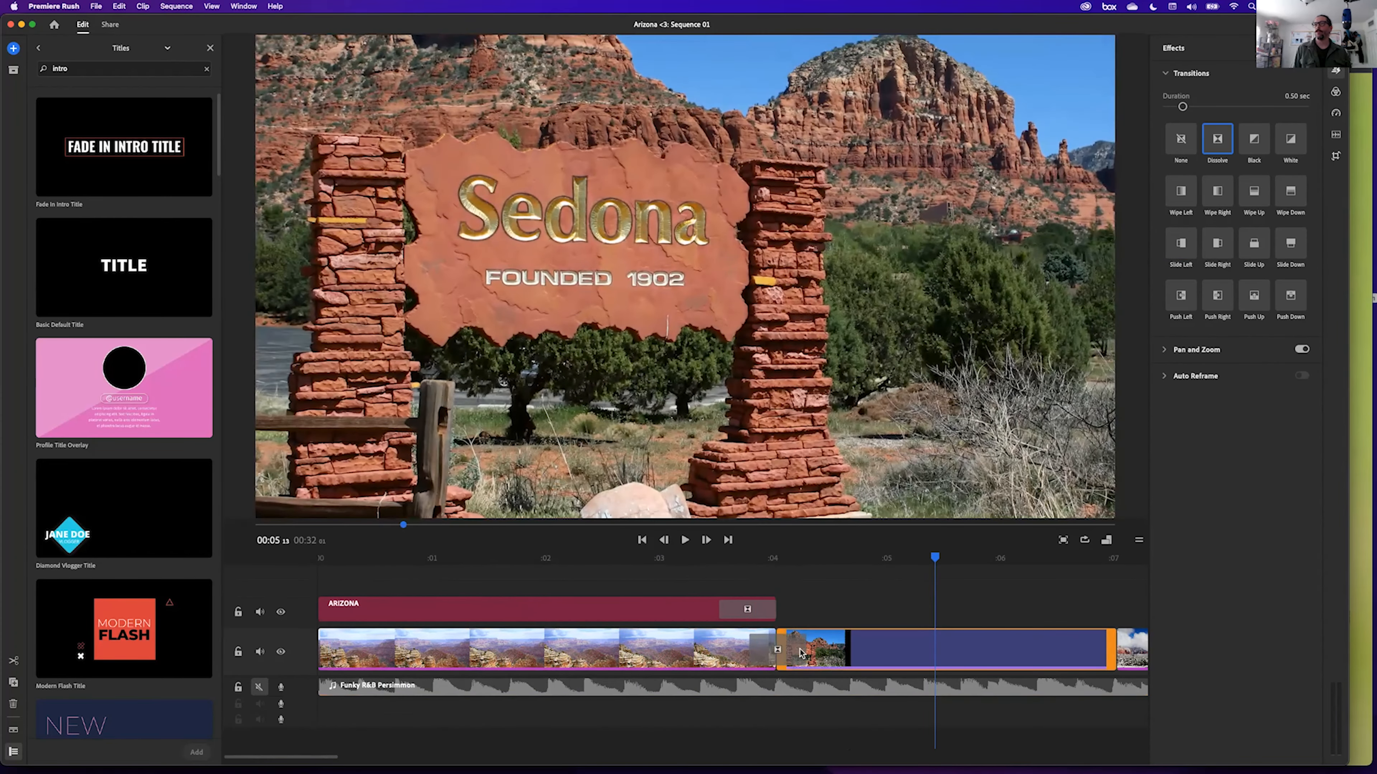
pyautogui.click(801, 653)
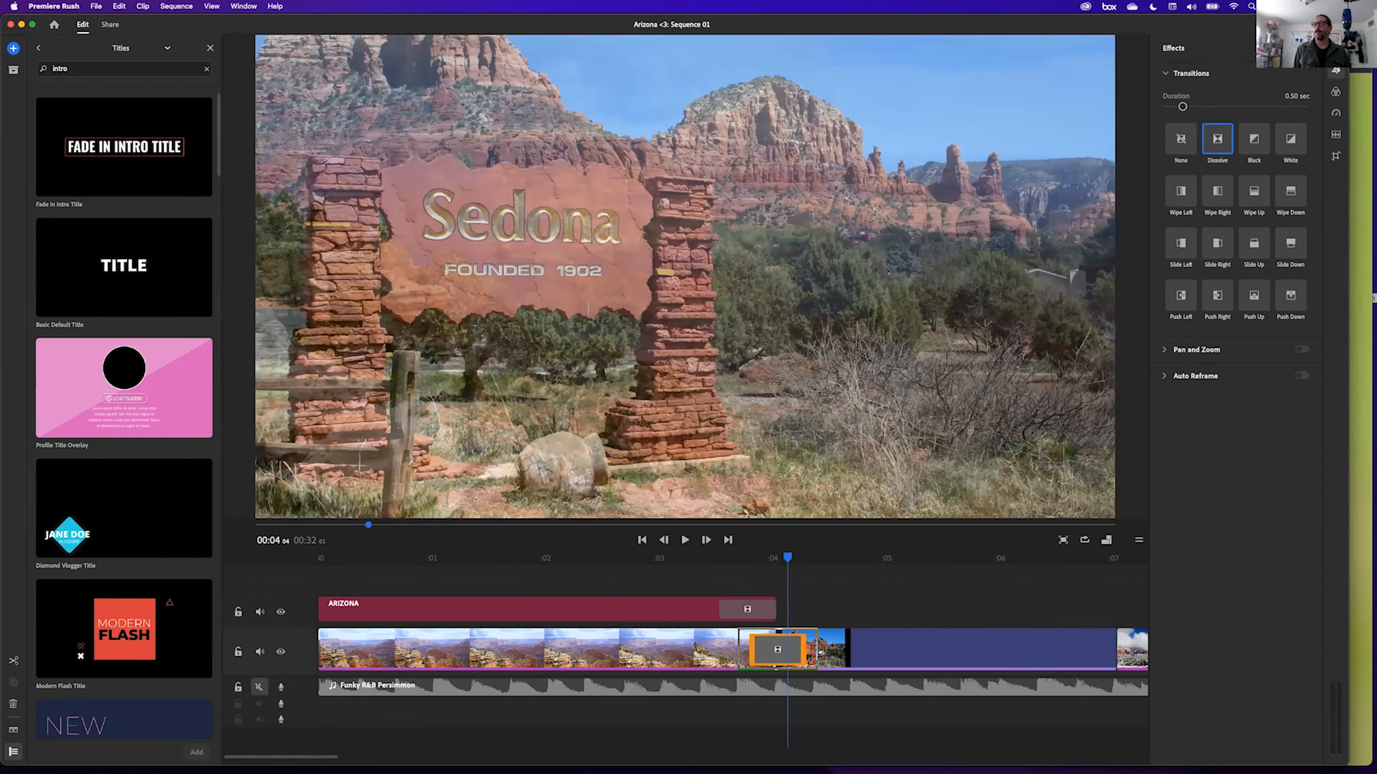
pyautogui.moveTo(821, 653); pyautogui.dragTo(821, 653)
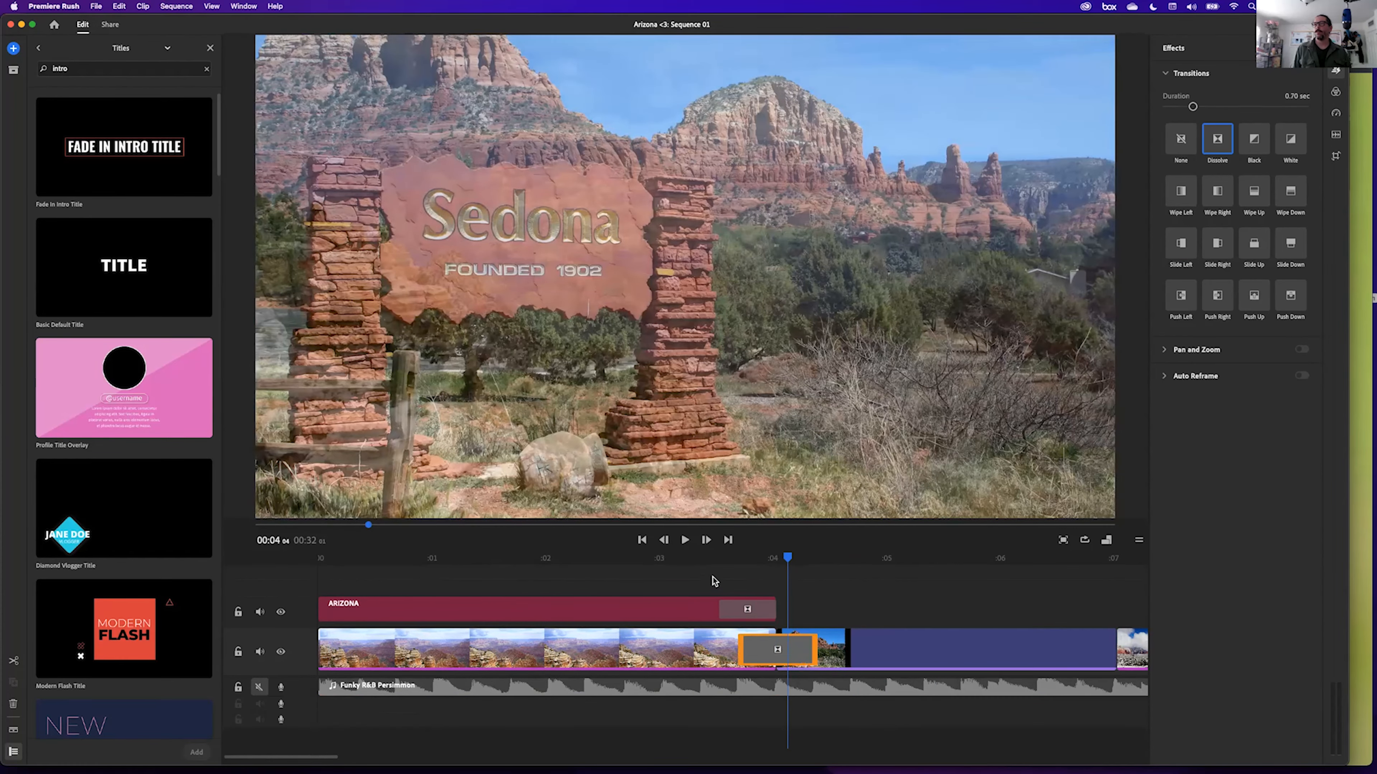
pyautogui.click(711, 582)
pyautogui.press('space')
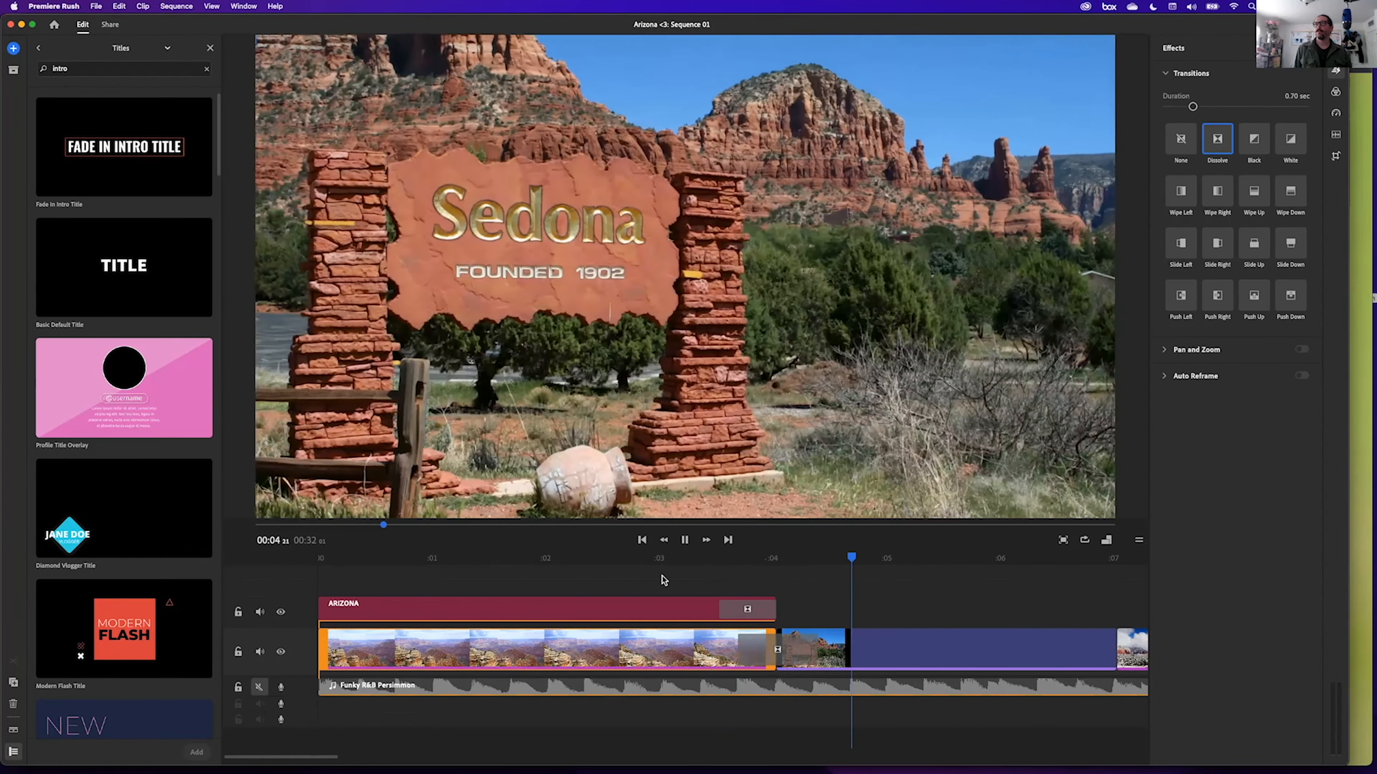
# Trim the end of the ARIZONA title so it fades out before the dissolve into the Sedona photo, and scrub past the transition.
pyautogui.press('space')
pyautogui.moveTo(867, 563); pyautogui.dragTo(745, 567)
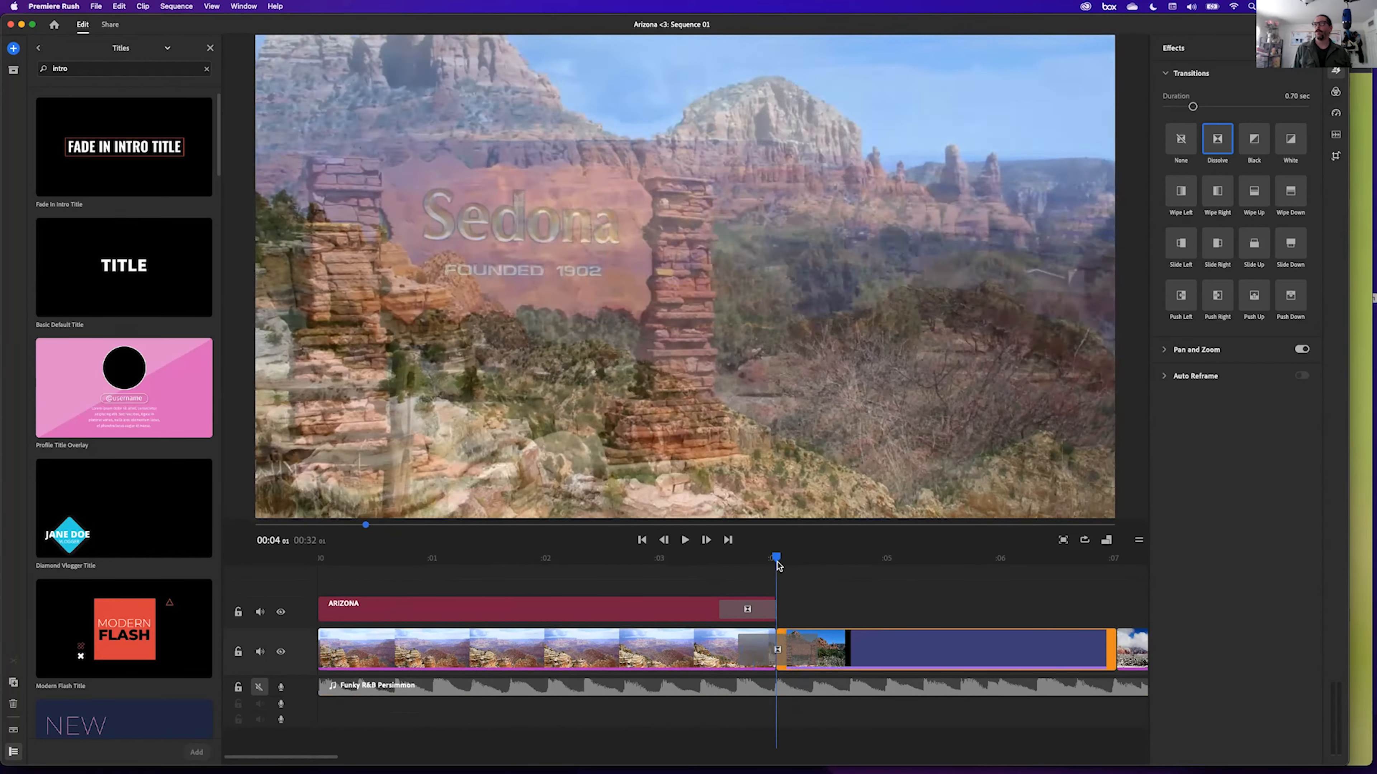
pyautogui.click(678, 613)
pyautogui.moveTo(771, 615); pyautogui.dragTo(737, 614)
pyautogui.moveTo(678, 562); pyautogui.dragTo(840, 584)
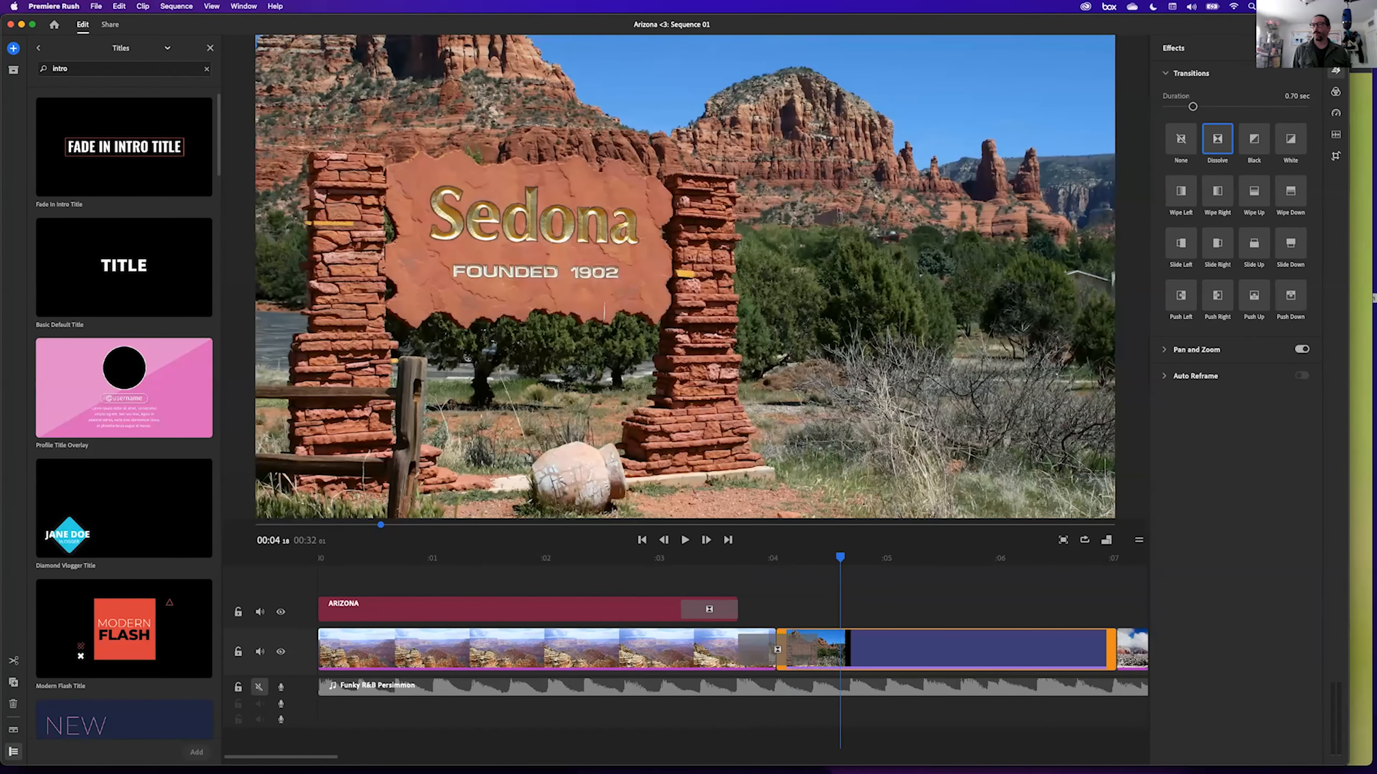
# Apply Dissolve at once to all clips on the main video track from Sedona through the closing saguaro clip.
pyautogui.moveTo(336, 755); pyautogui.dragTo(672, 753)
pyautogui.moveTo(446, 612); pyautogui.dragTo(958, 653)
pyautogui.moveTo(966, 657); pyautogui.dragTo(965, 658)
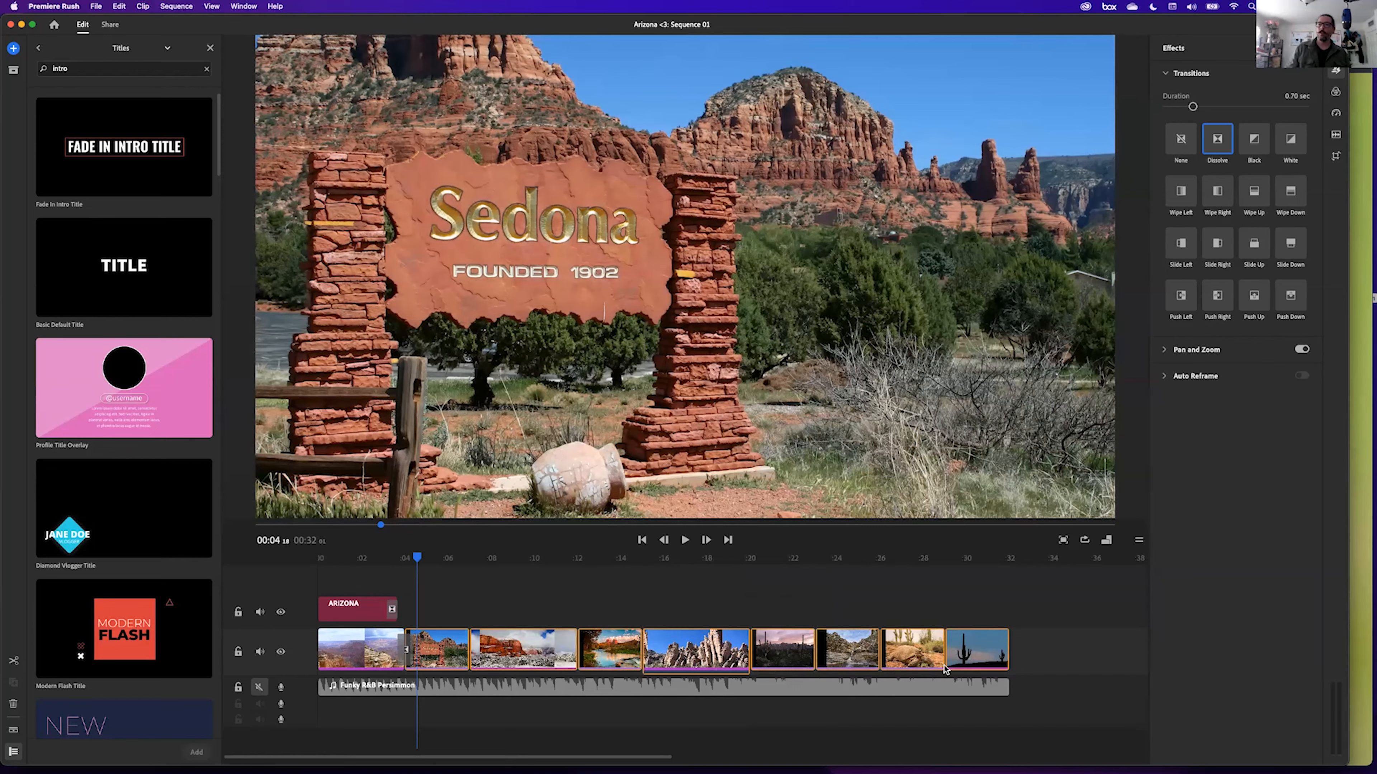
pyautogui.click(1218, 139)
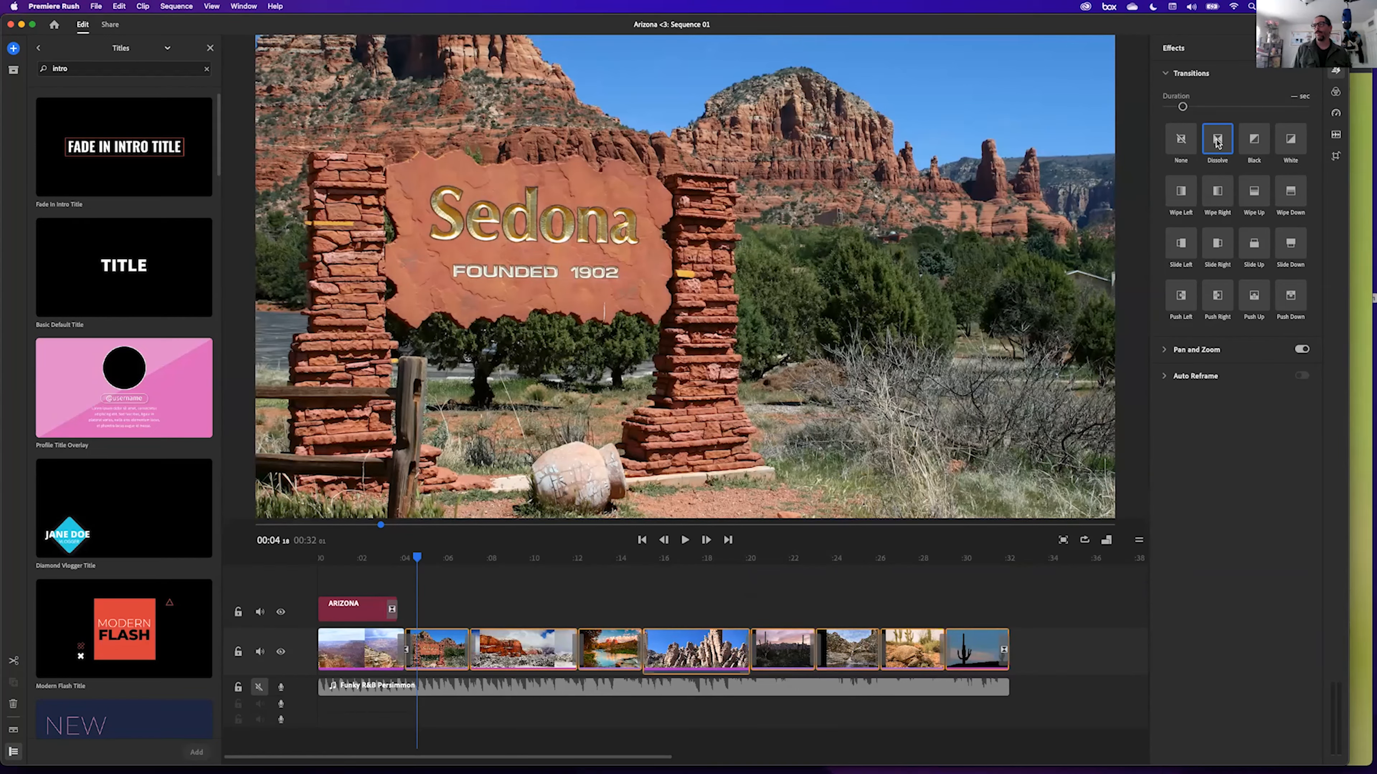
# Delete the dissolve at the very end of the saguaro clip and scrub through the new dissolves between the photos.
pyautogui.click(1004, 654)
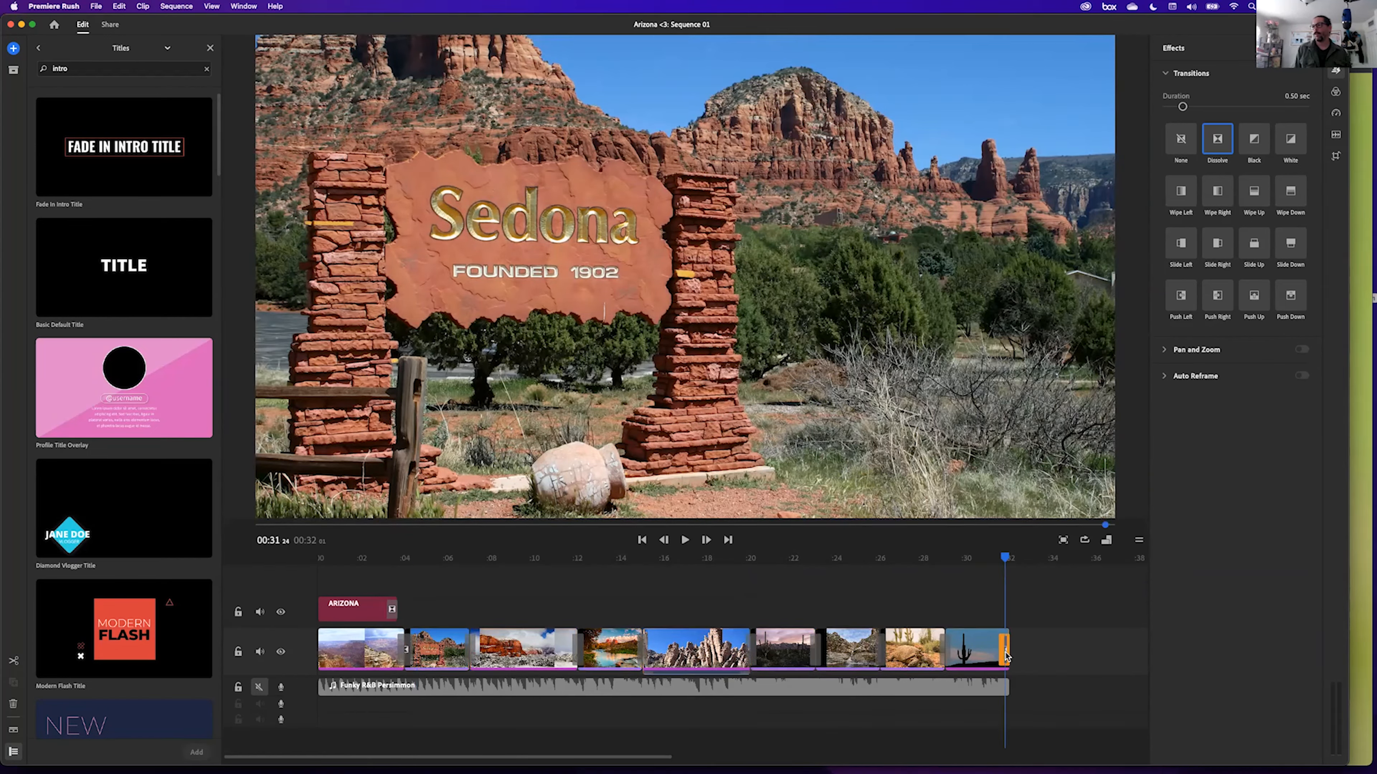
pyautogui.click(1067, 580)
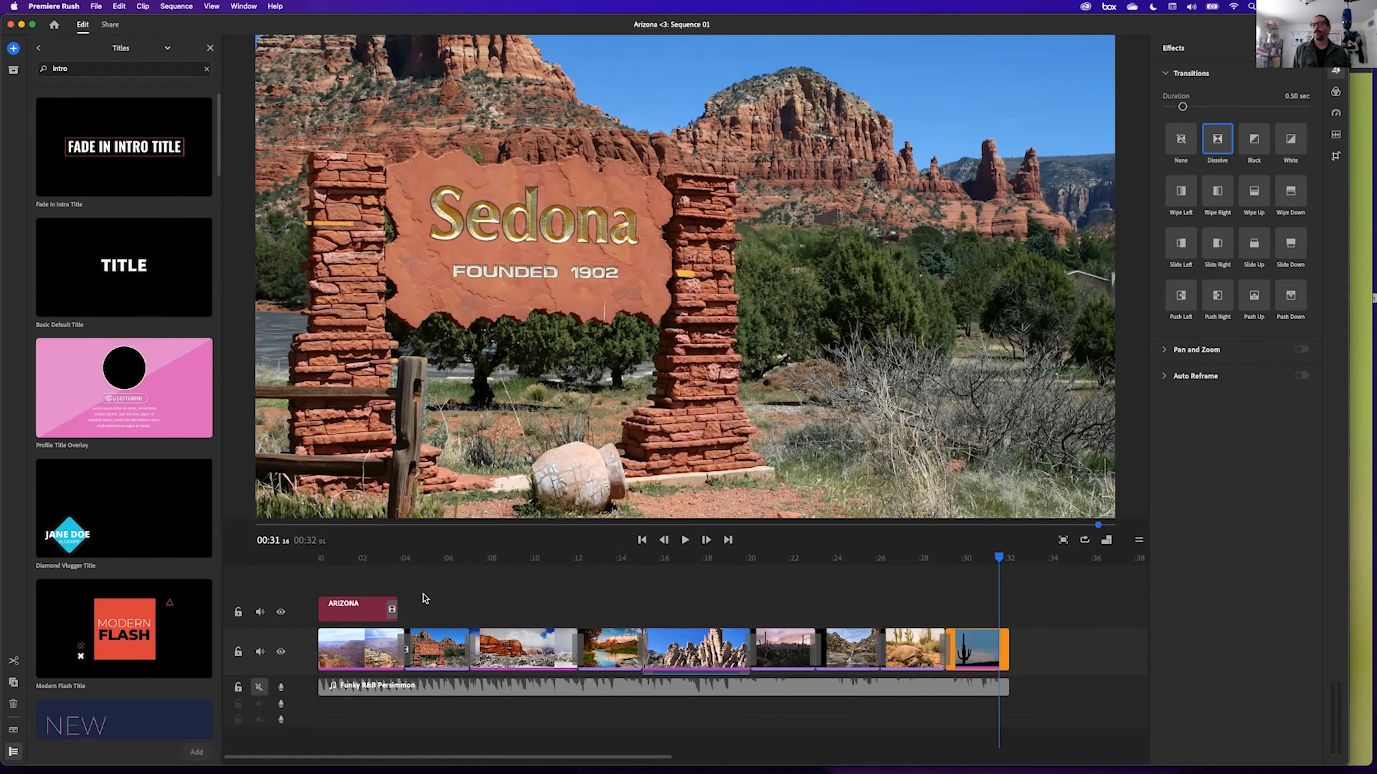
pyautogui.click(449, 581)
pyautogui.moveTo(445, 564); pyautogui.dragTo(757, 578)
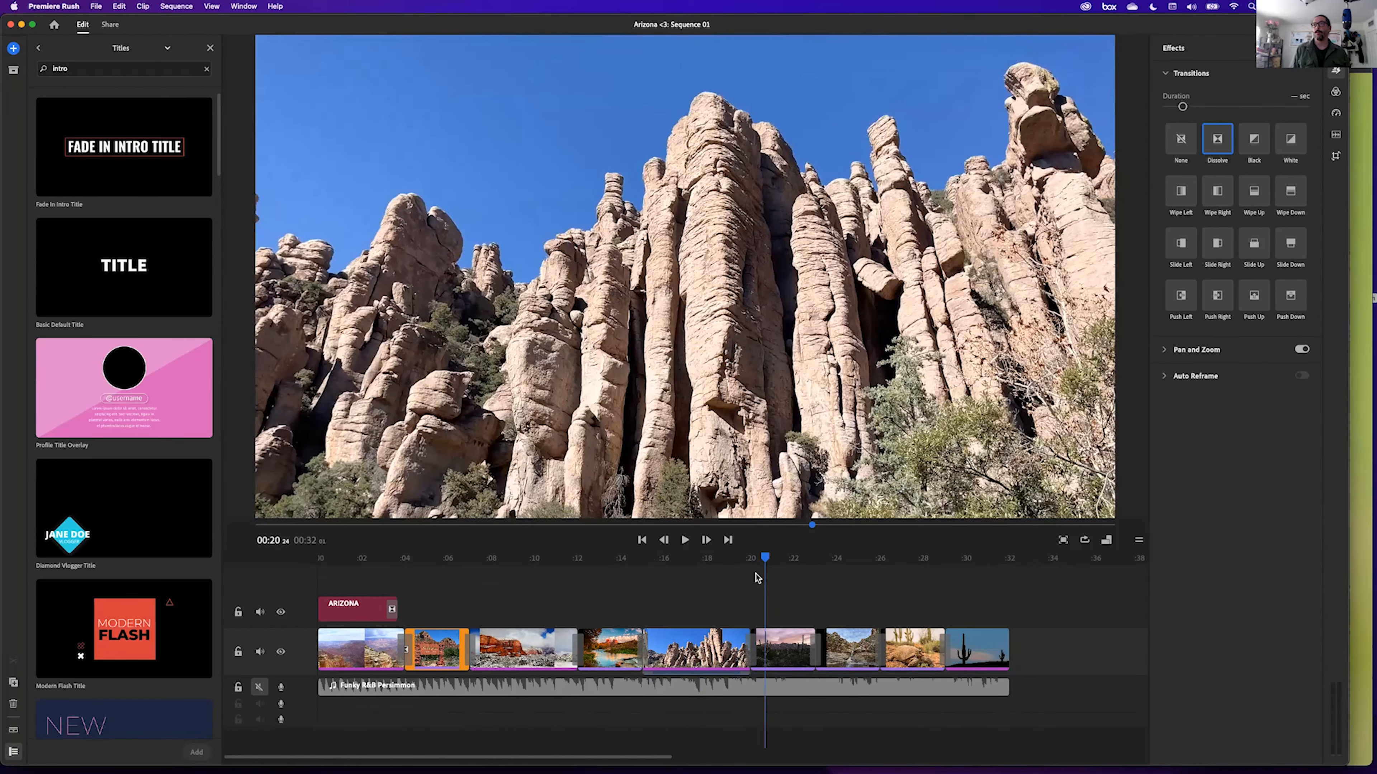
pyautogui.click(739, 651)
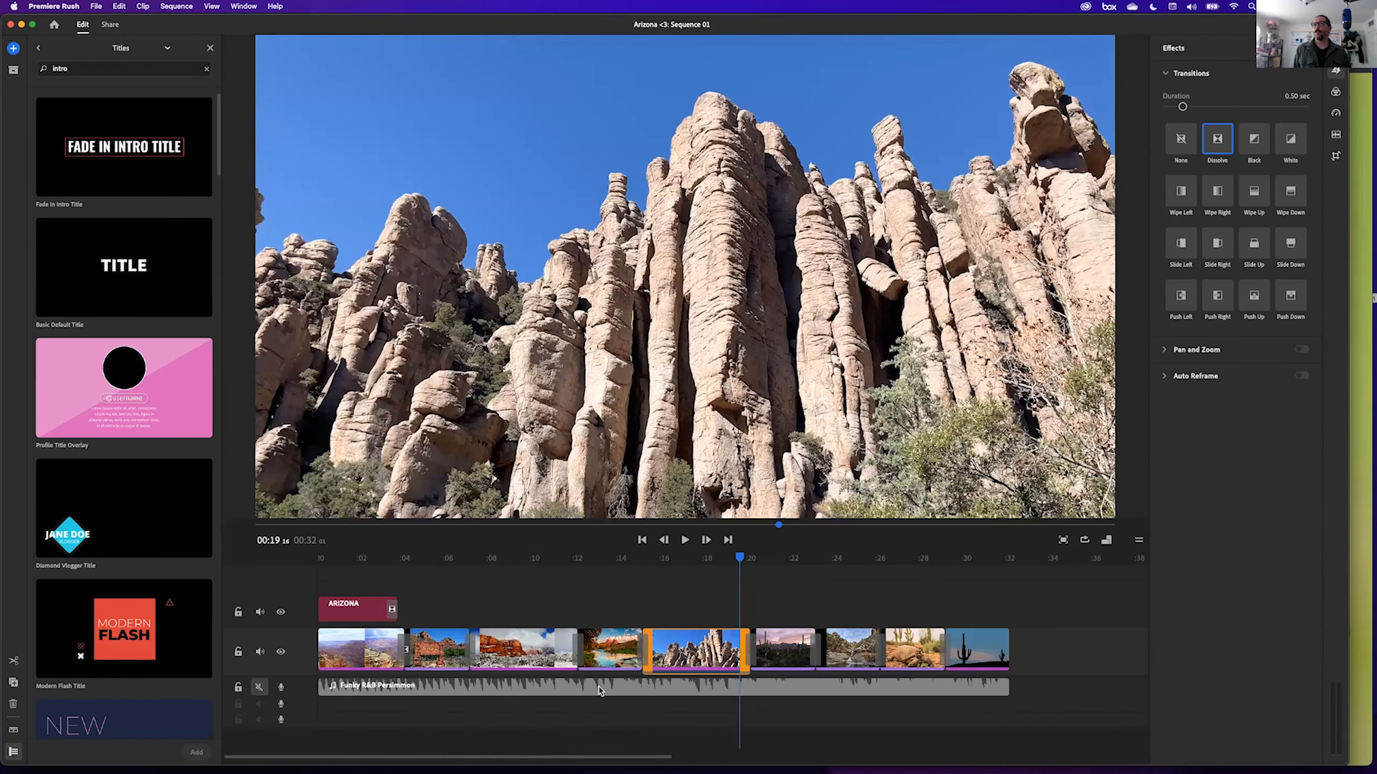
# Unmute the soundtrack and apply Dissolve to both ends of the Funky R&B Persimmon audio.
pyautogui.click(260, 688)
pyautogui.moveTo(742, 561); pyautogui.dragTo(999, 615)
pyautogui.click(980, 649)
pyautogui.click(1000, 689)
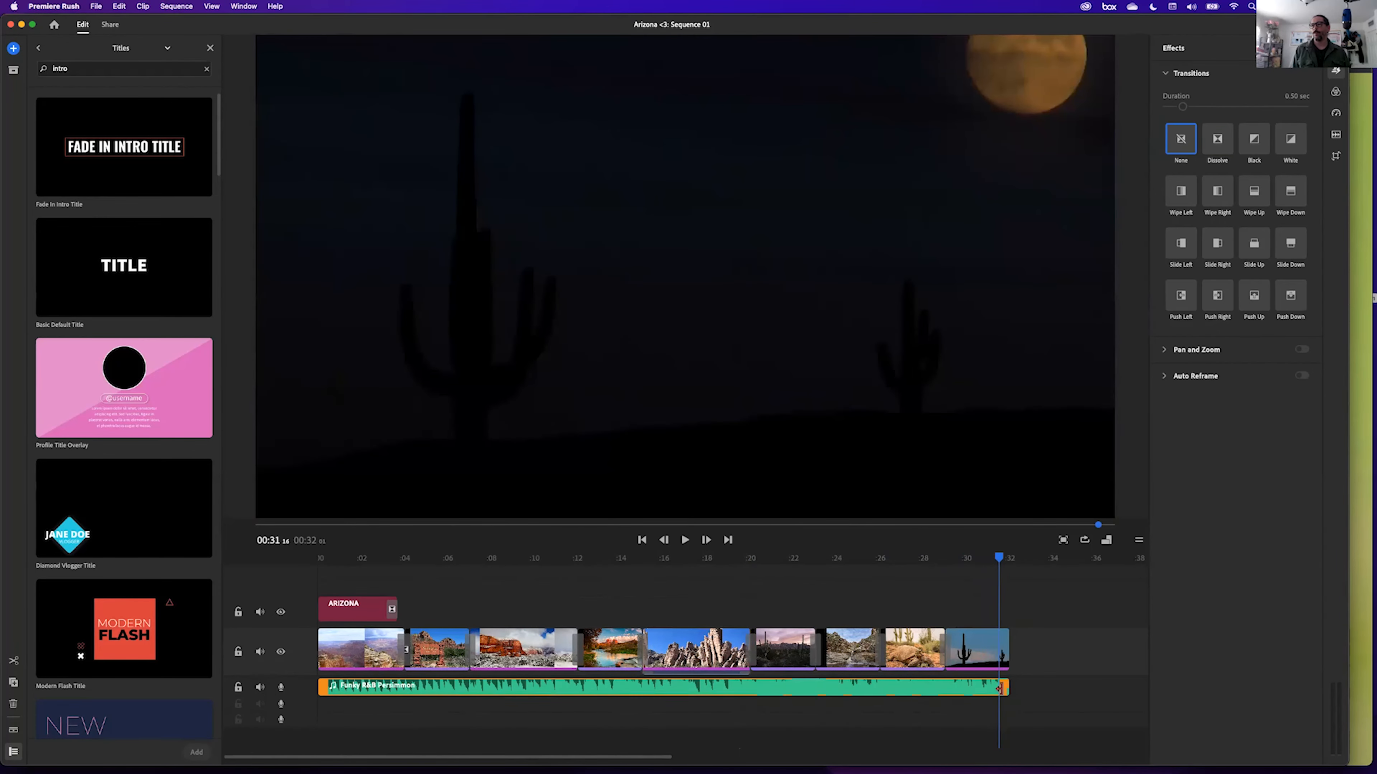
pyautogui.click(1217, 141)
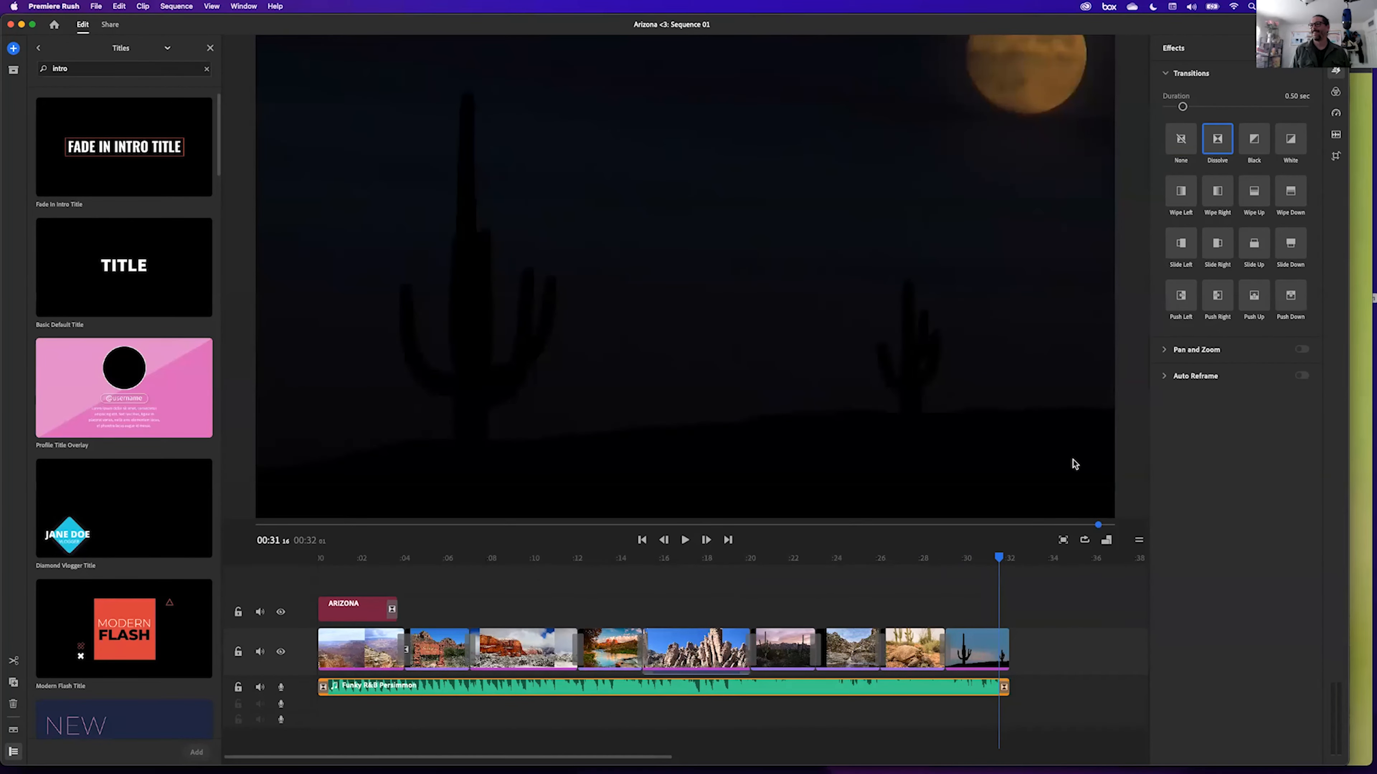
# Lengthen the dissolve at the end of the soundtrack to 2.94 sec, and play back the video's ending and opening.
pyautogui.moveTo(666, 755); pyautogui.dragTo(606, 756)
pyautogui.click(766, 690)
pyautogui.moveTo(734, 689); pyautogui.dragTo(341, 682)
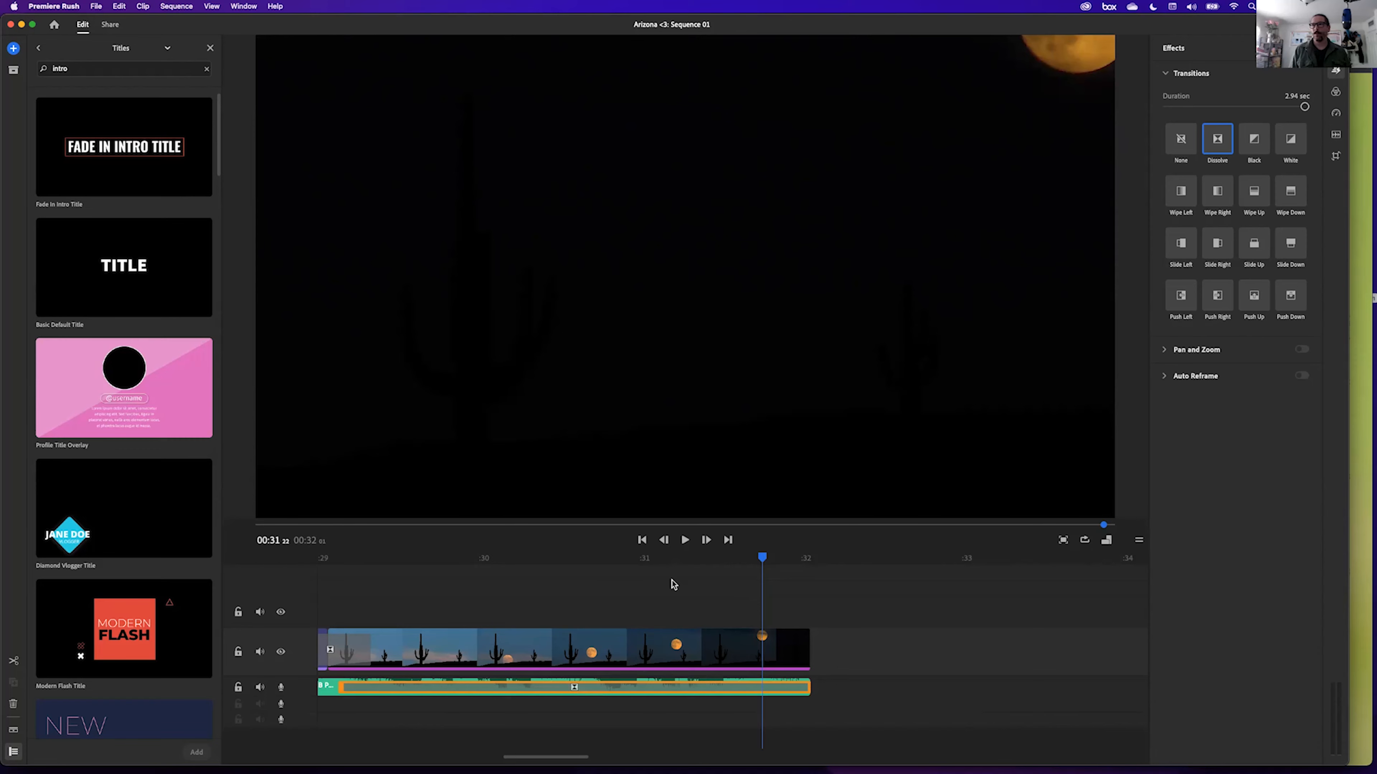
pyautogui.moveTo(506, 757); pyautogui.dragTo(440, 756)
pyautogui.click(587, 557)
pyautogui.press('space')
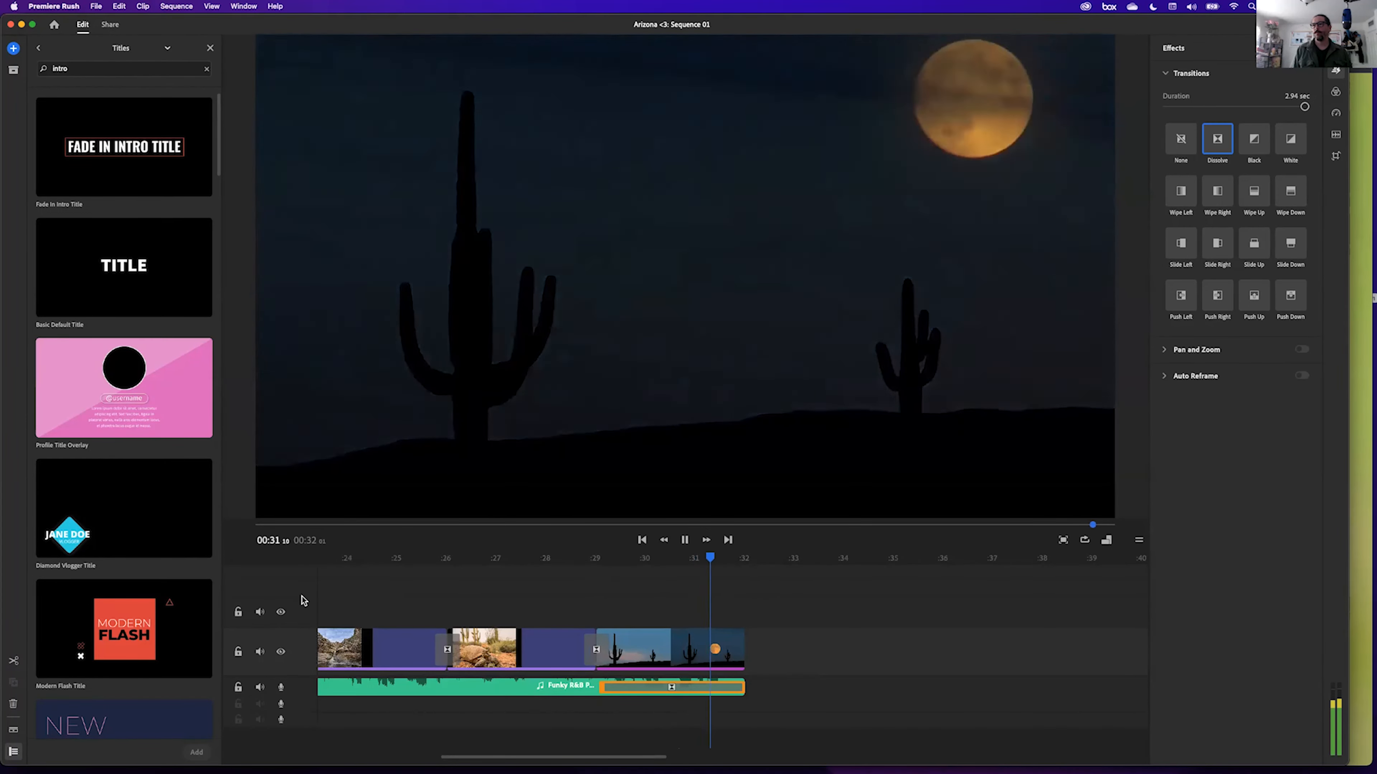
pyautogui.press('Home')
pyautogui.press('space')
pyautogui.press('space')
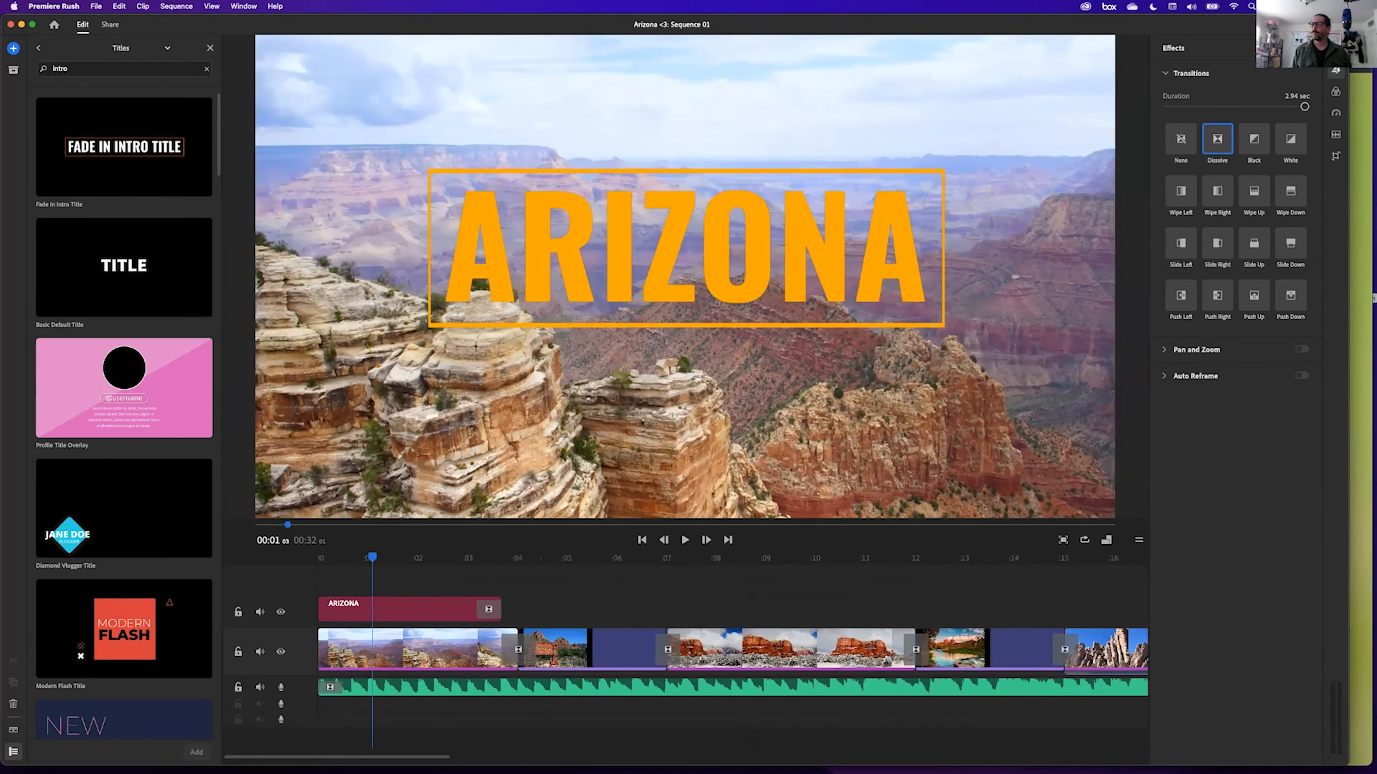
# Lengthen the soundtrack's closing dissolve to about 5.5 sec and play back the opening.
pyautogui.moveTo(388, 757); pyautogui.dragTo(639, 755)
pyautogui.click(493, 688)
pyautogui.moveTo(445, 689); pyautogui.dragTo(317, 689)
pyautogui.moveTo(523, 756); pyautogui.dragTo(476, 756)
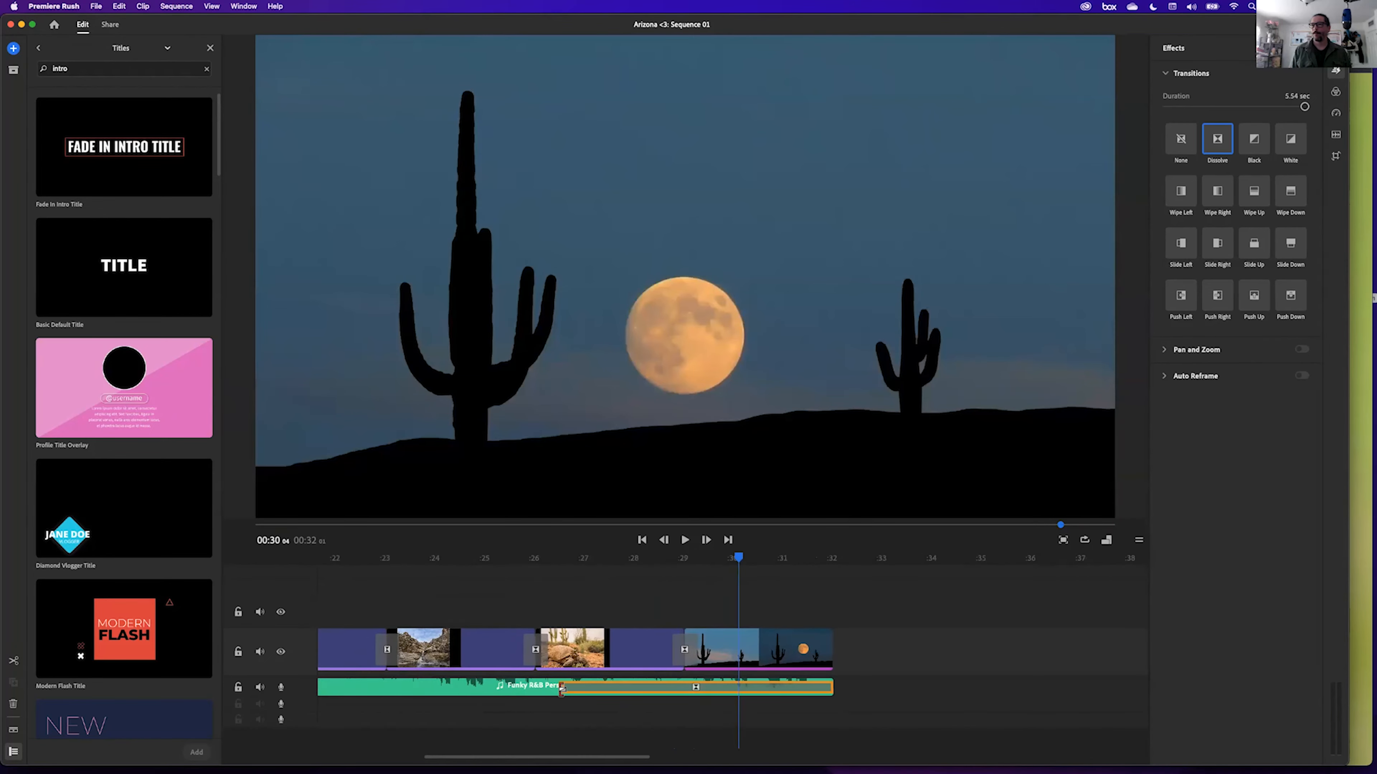
pyautogui.click(509, 645)
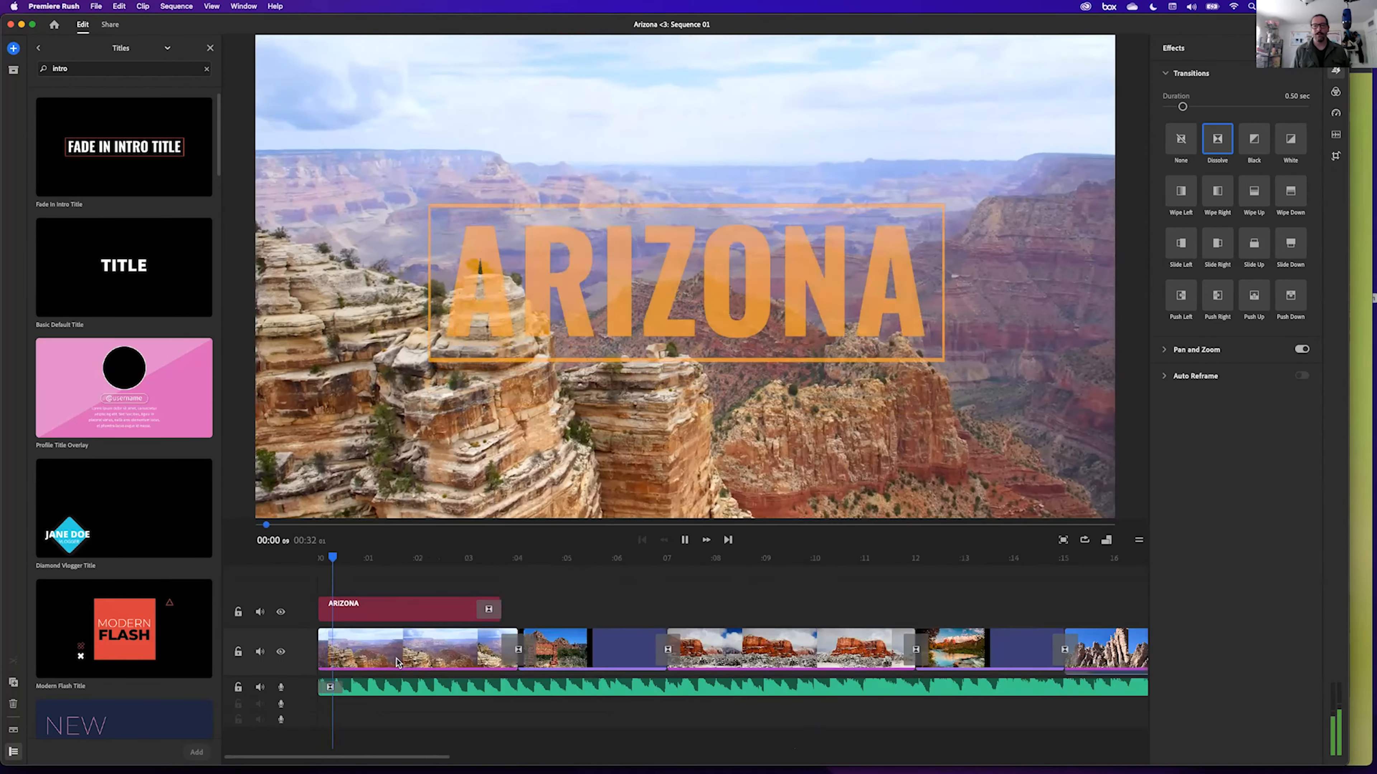
pyautogui.click(396, 662)
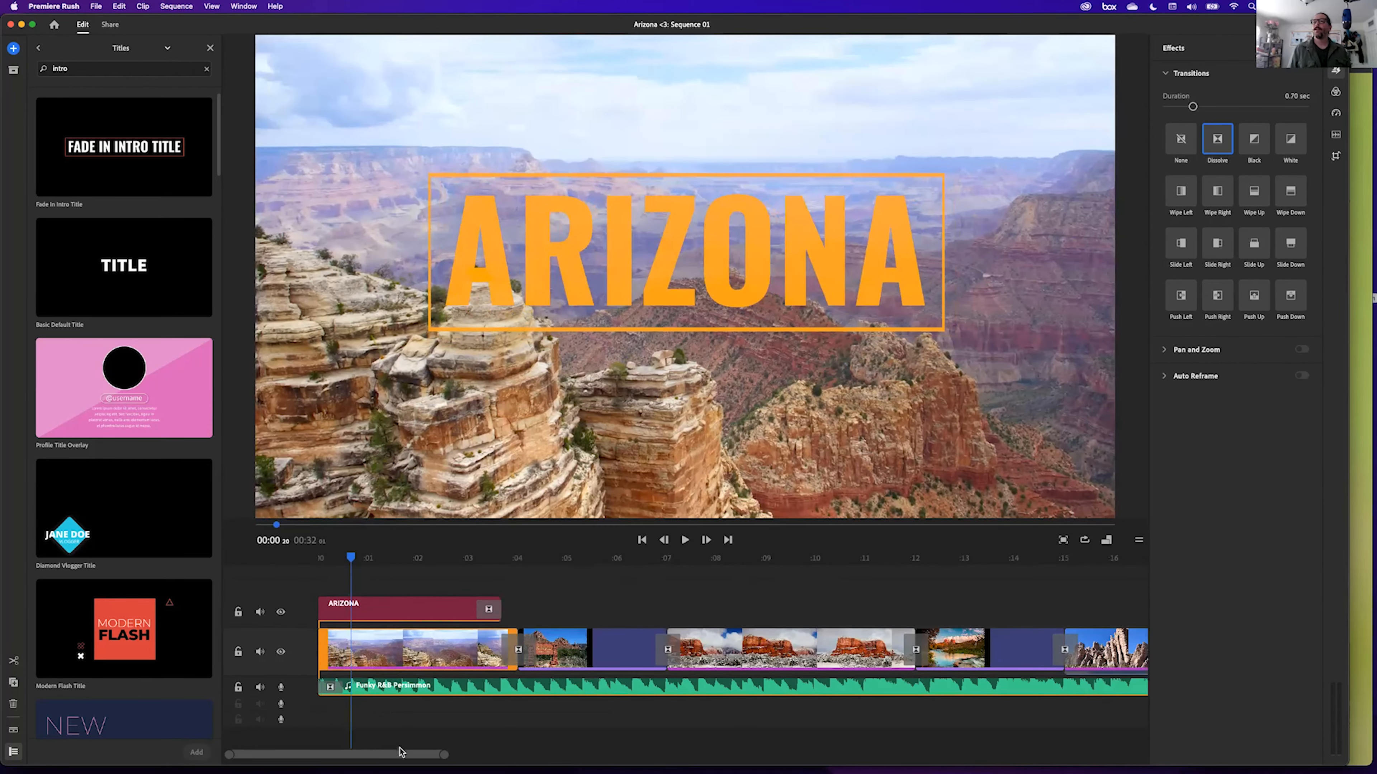
# Place the white-lettered Adobe Creative Campus logo PNG from the _Premiere Rush WS folder above the second half of the closing saguaro clip.
pyautogui.moveTo(383, 761); pyautogui.dragTo(530, 758)
pyautogui.click(640, 618)
pyautogui.moveTo(640, 563)
pyautogui.mouseDown()
pyautogui.moveTo(726, 565)
pyautogui.moveTo(637, 572)
pyautogui.mouseUp()
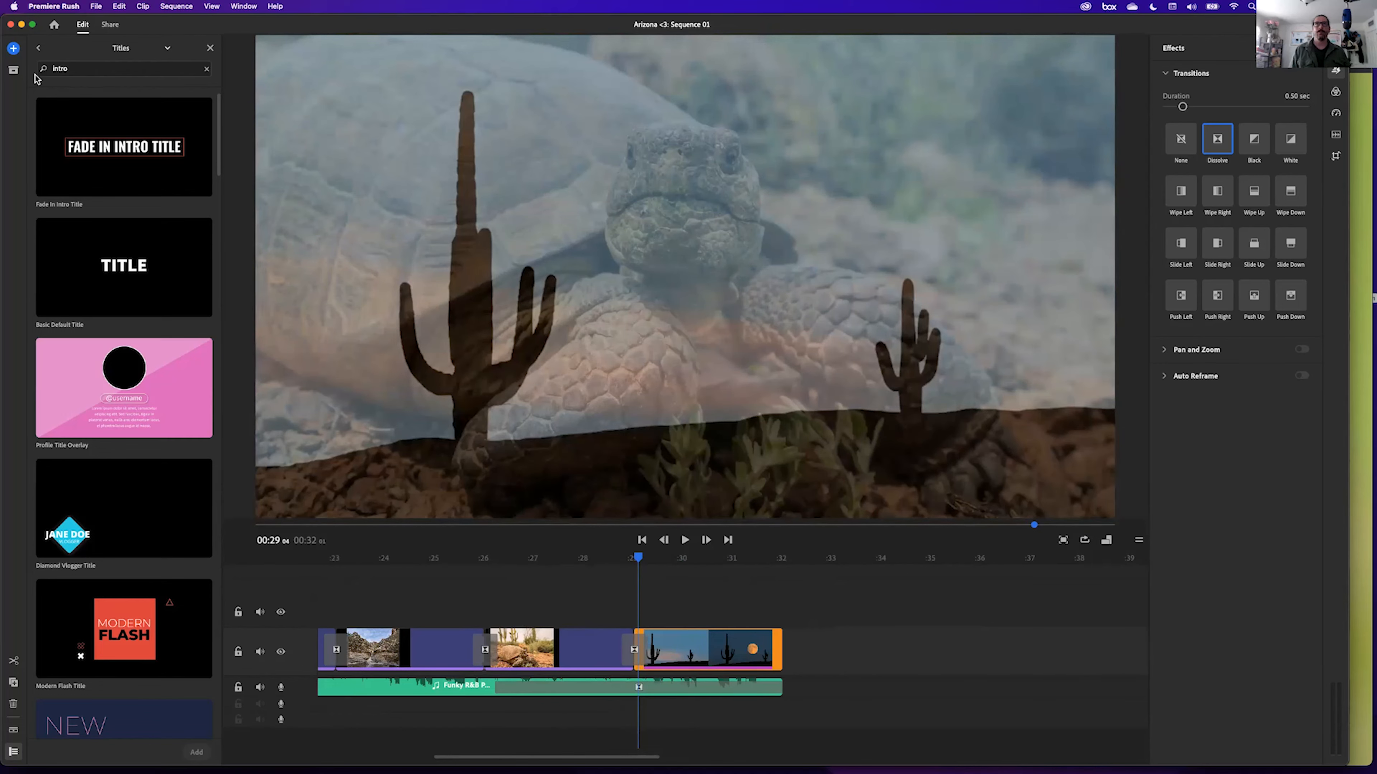
pyautogui.click(13, 48)
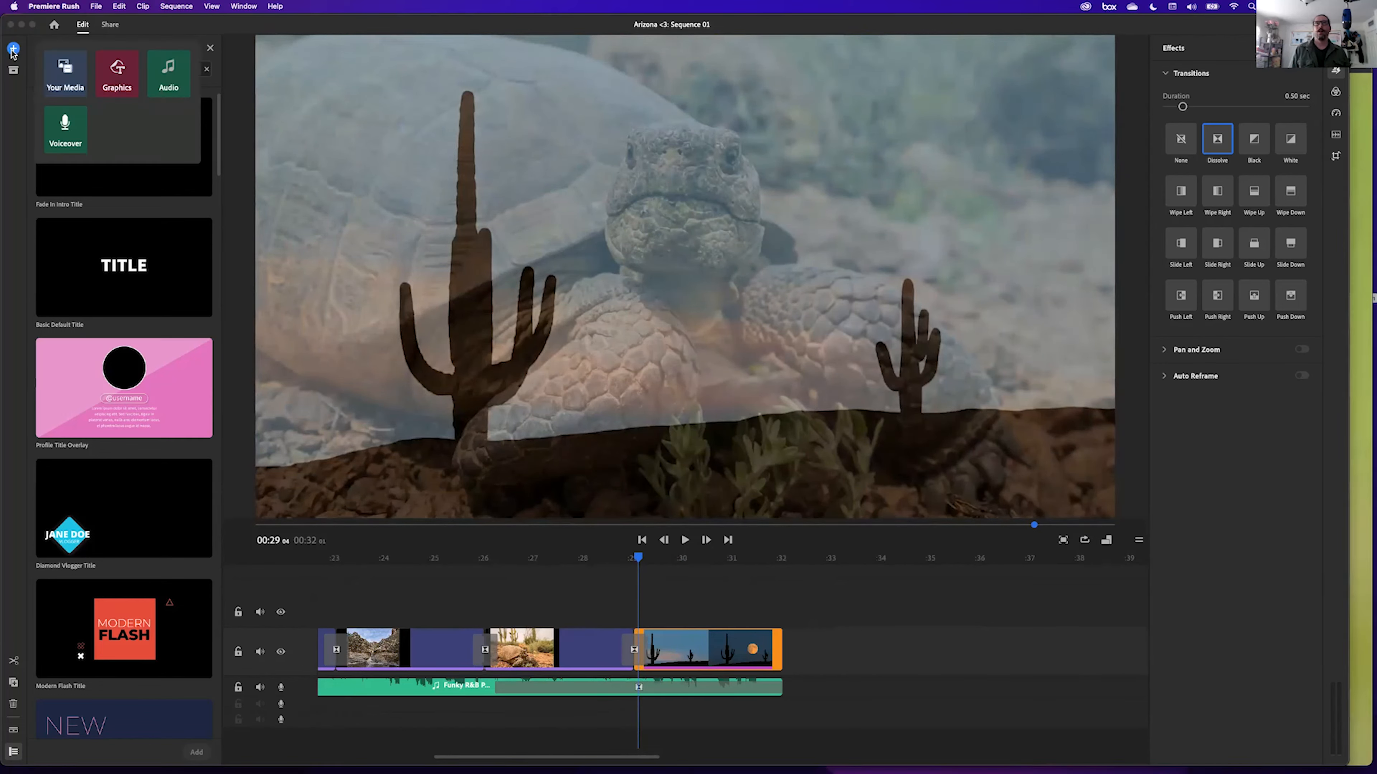
pyautogui.click(65, 76)
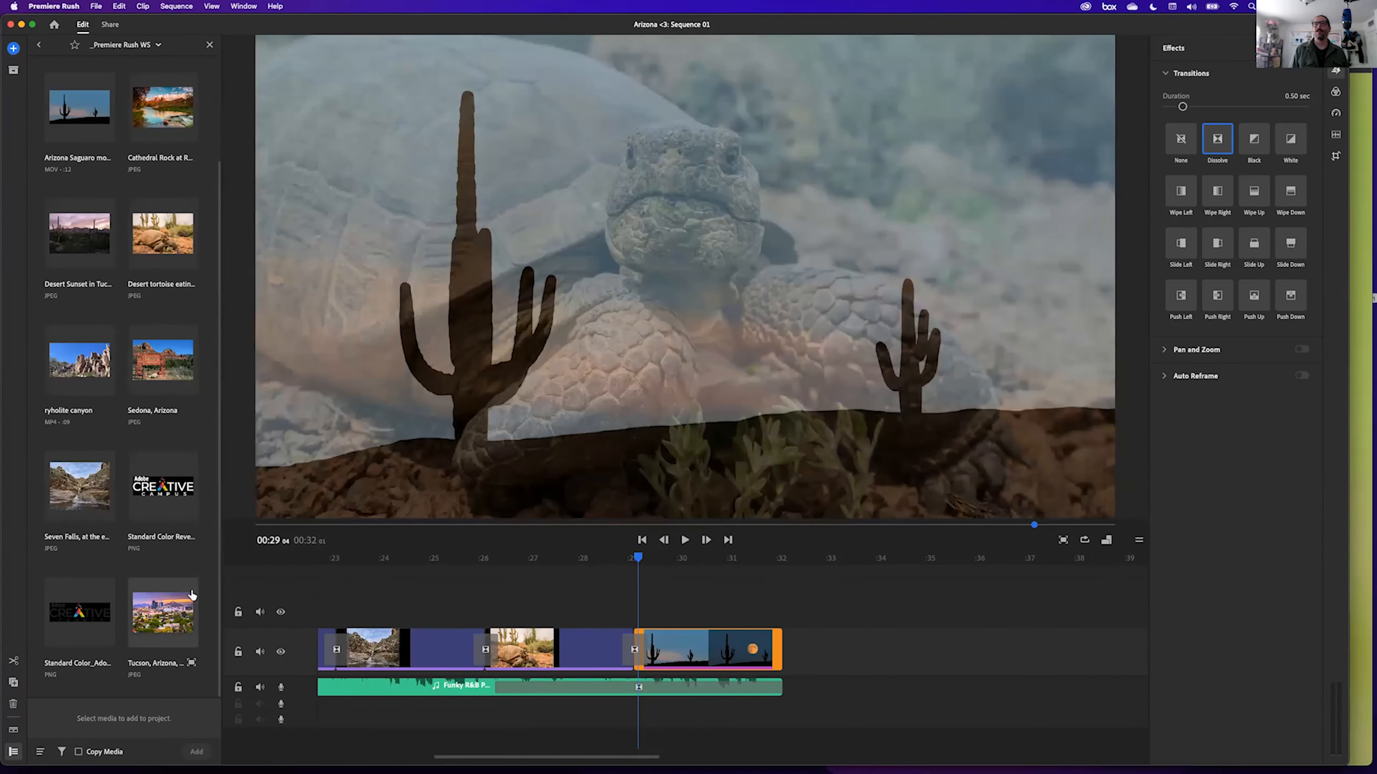
pyautogui.moveTo(151, 489); pyautogui.dragTo(654, 628)
pyautogui.moveTo(677, 579)
pyautogui.mouseDown()
pyautogui.moveTo(692, 579)
pyautogui.moveTo(657, 582)
pyautogui.moveTo(702, 612)
pyautogui.moveTo(685, 561)
pyautogui.moveTo(717, 565)
pyautogui.moveTo(692, 569)
pyautogui.mouseUp()
pyautogui.click(684, 608)
pyautogui.click(714, 609)
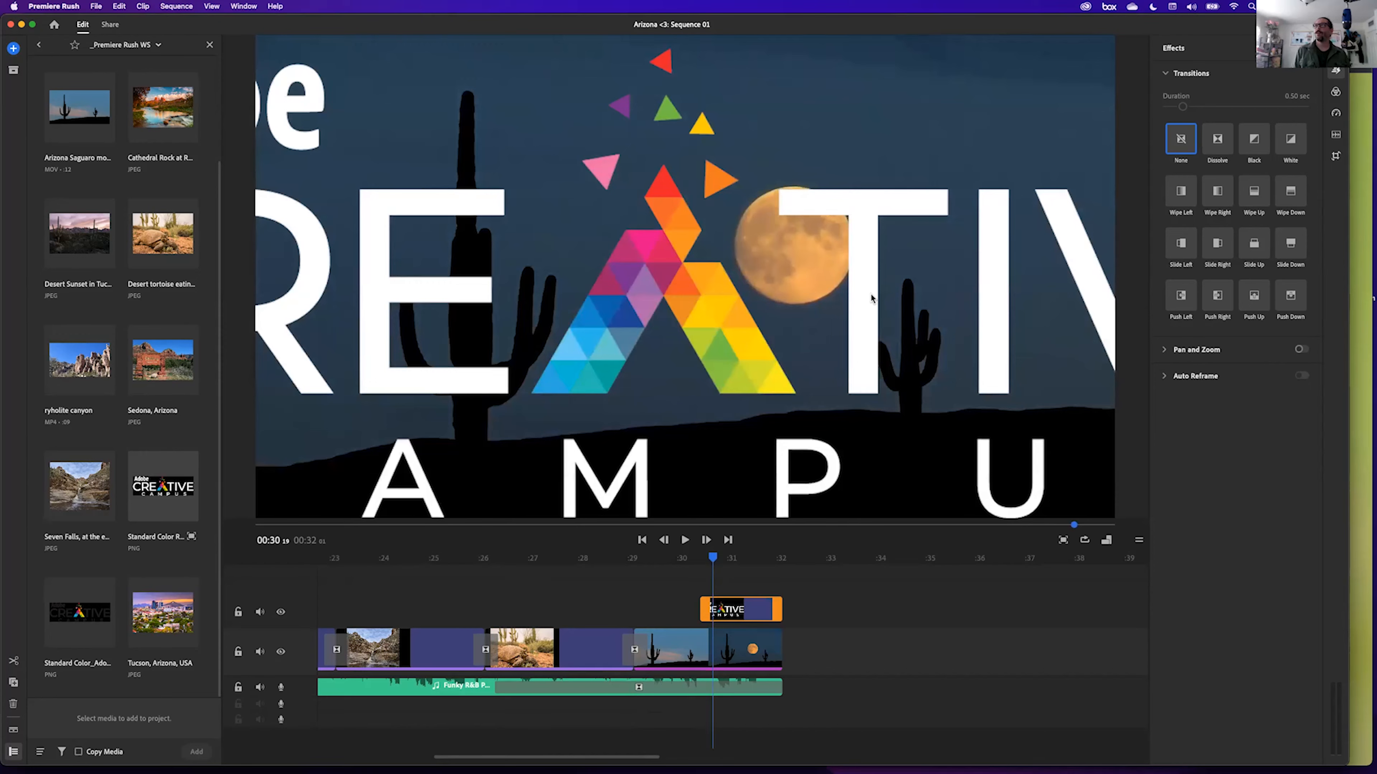
# Scale the Creative Campus logo proportionally to 122 and move it to horizontal position 2043 and vertical position 989.
pyautogui.click(1336, 158)
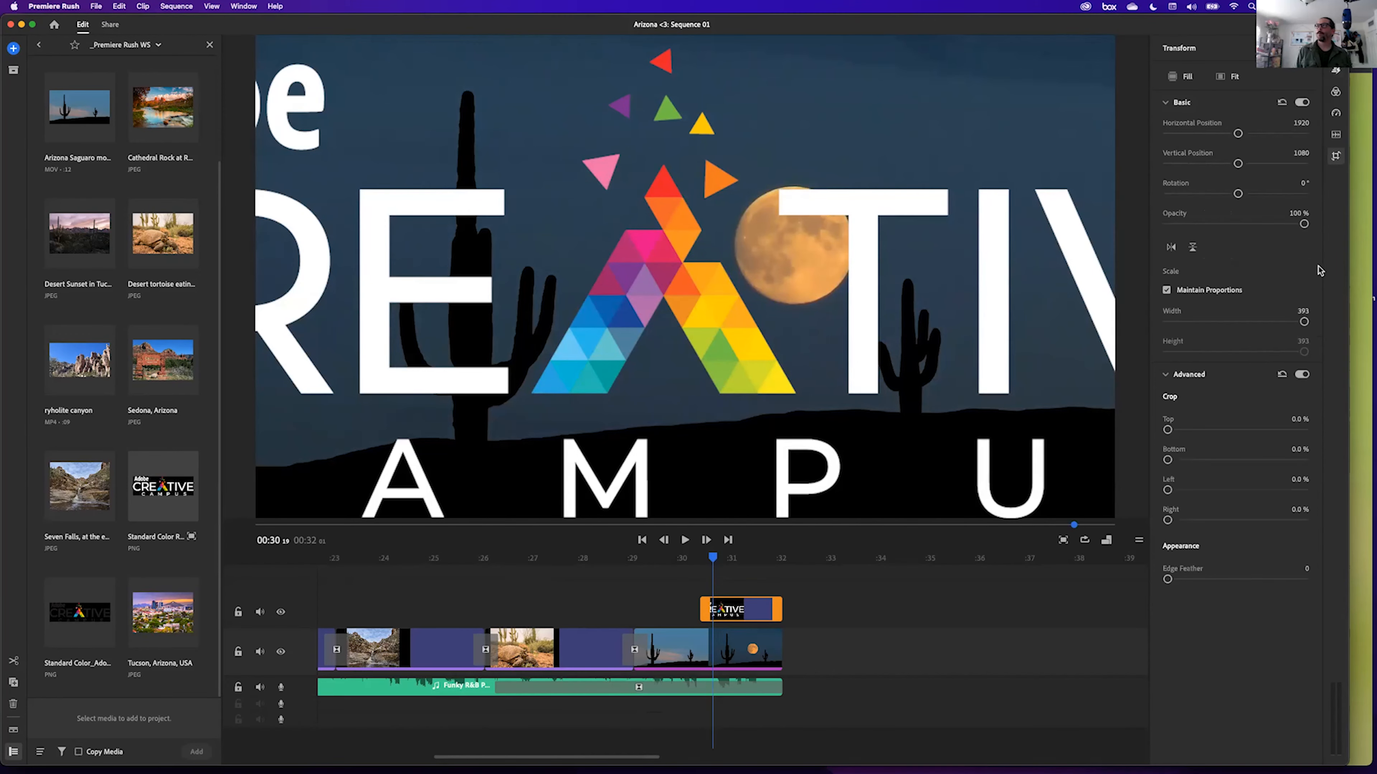
pyautogui.moveTo(1304, 324); pyautogui.dragTo(1256, 321)
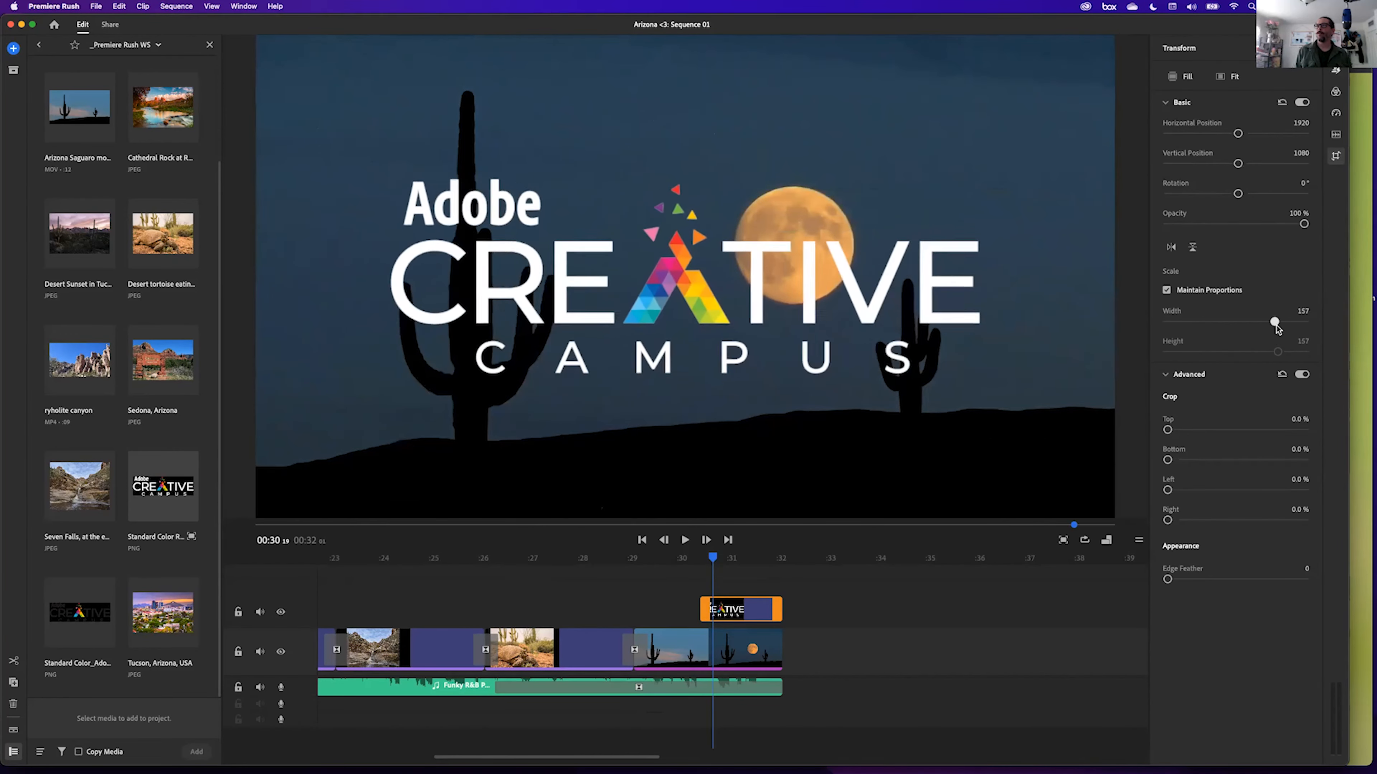
pyautogui.moveTo(644, 307); pyautogui.dragTo(691, 275)
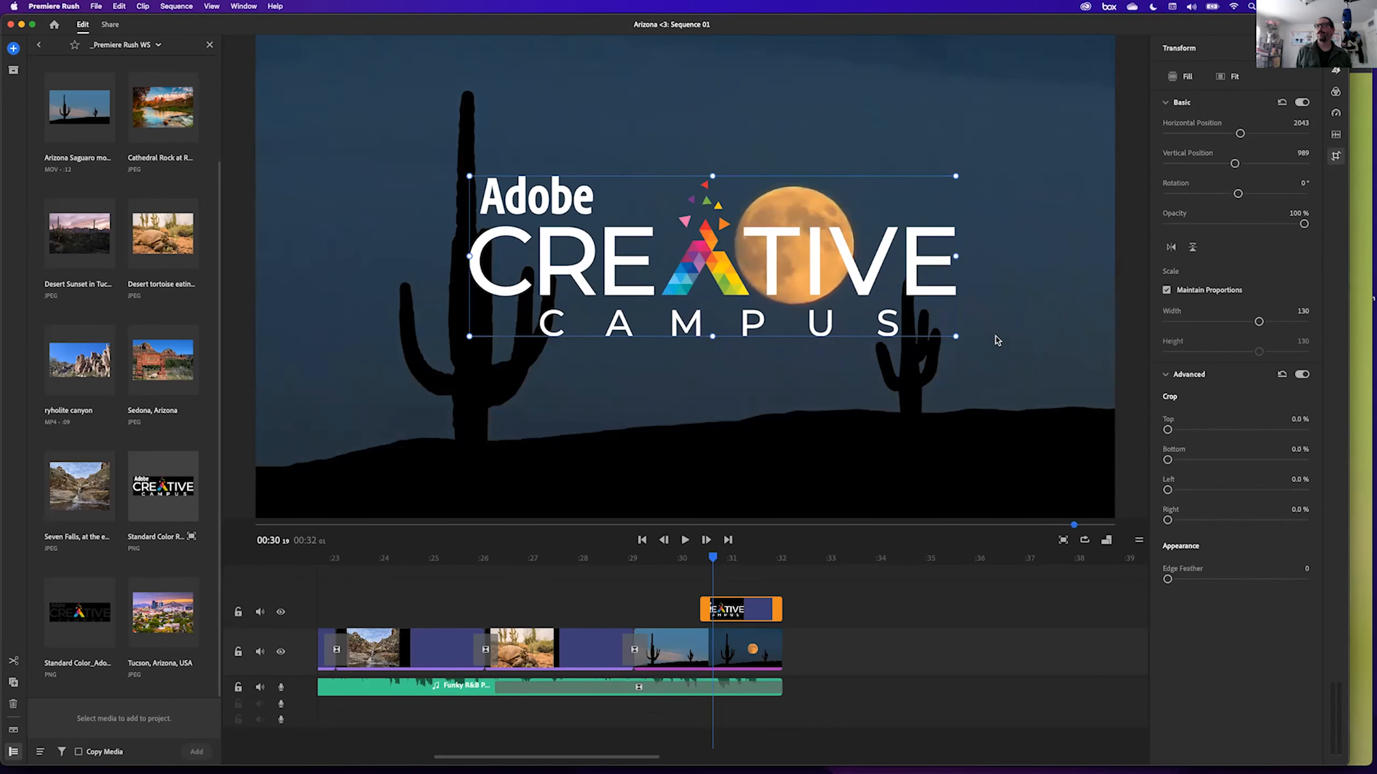
pyautogui.moveTo(956, 336); pyautogui.dragTo(939, 336)
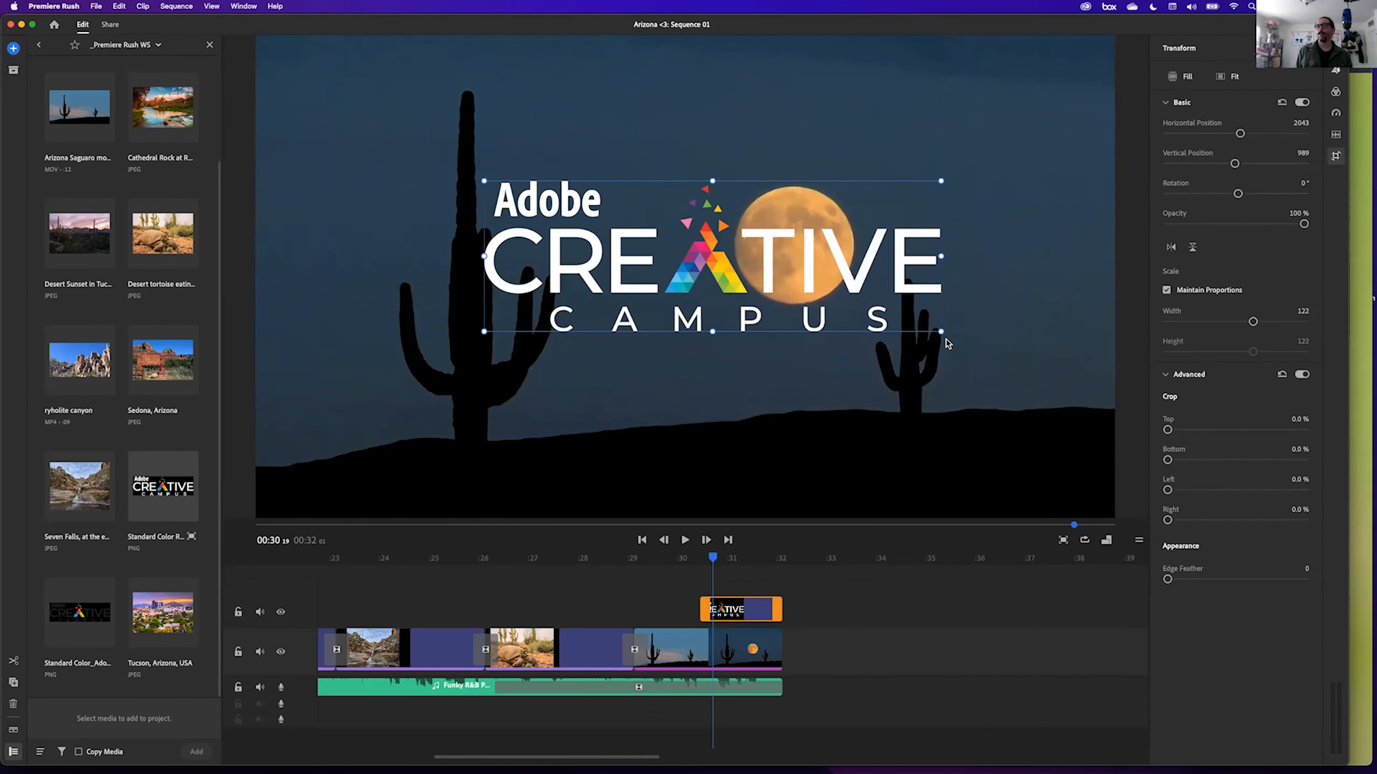
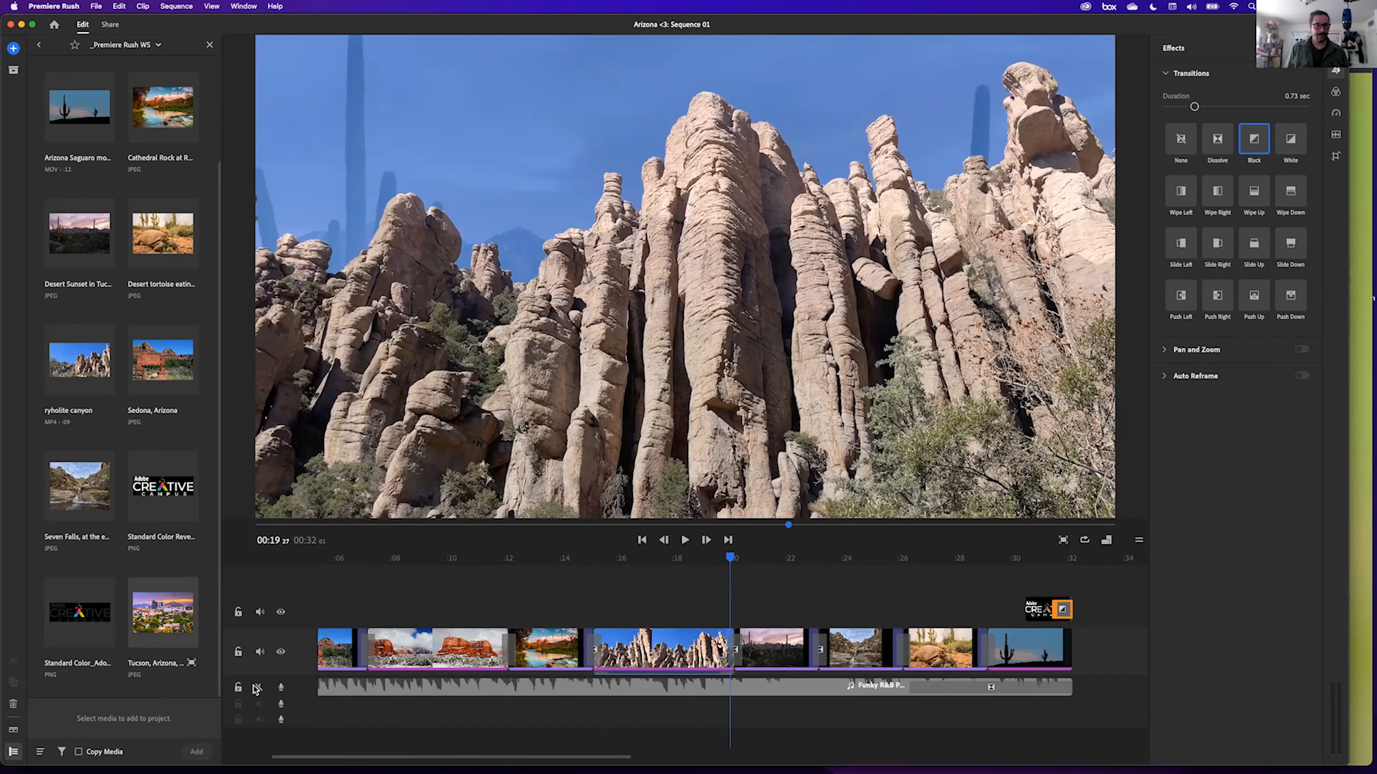
# Mute the soundtrack and review the audio input and output settings in the preferences.
pyautogui.click(257, 687)
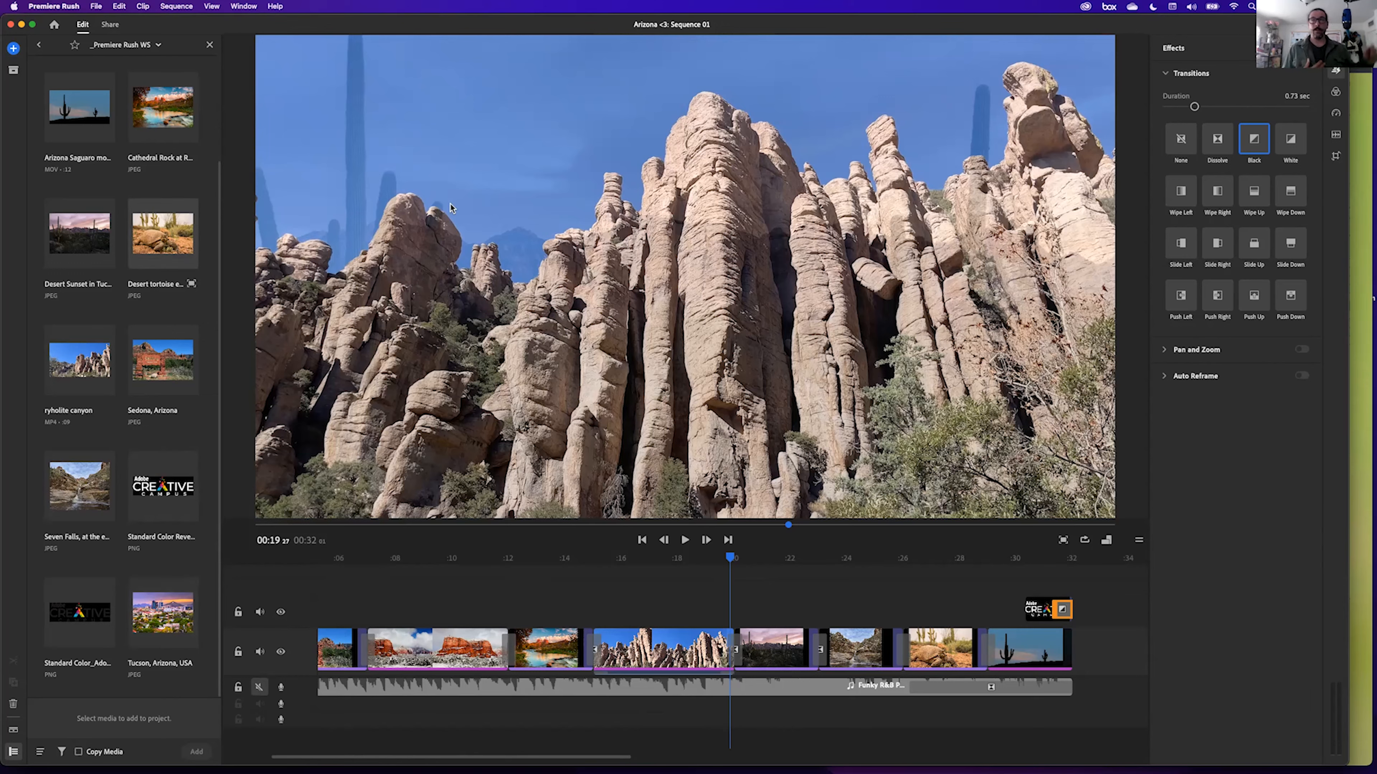
pyautogui.click(76, 6)
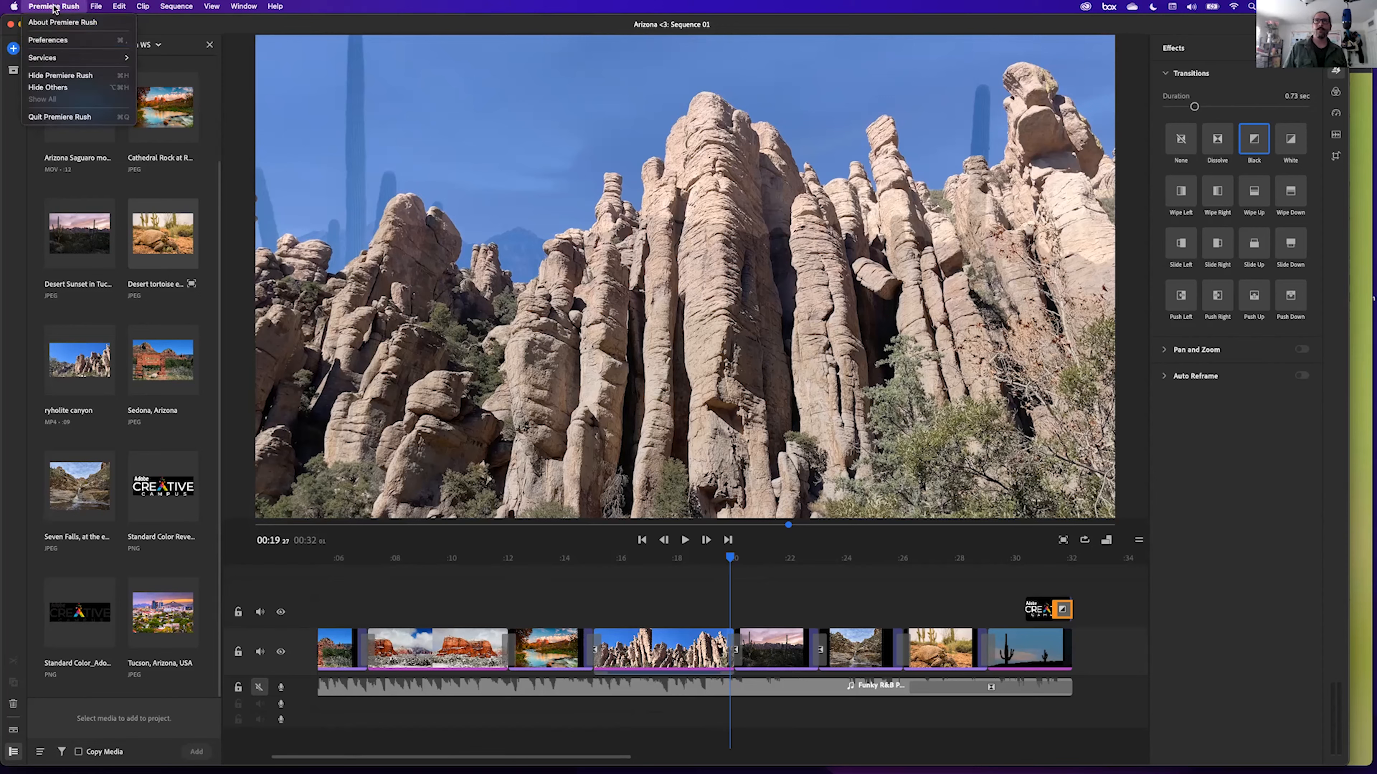
pyautogui.moveTo(87, 8)
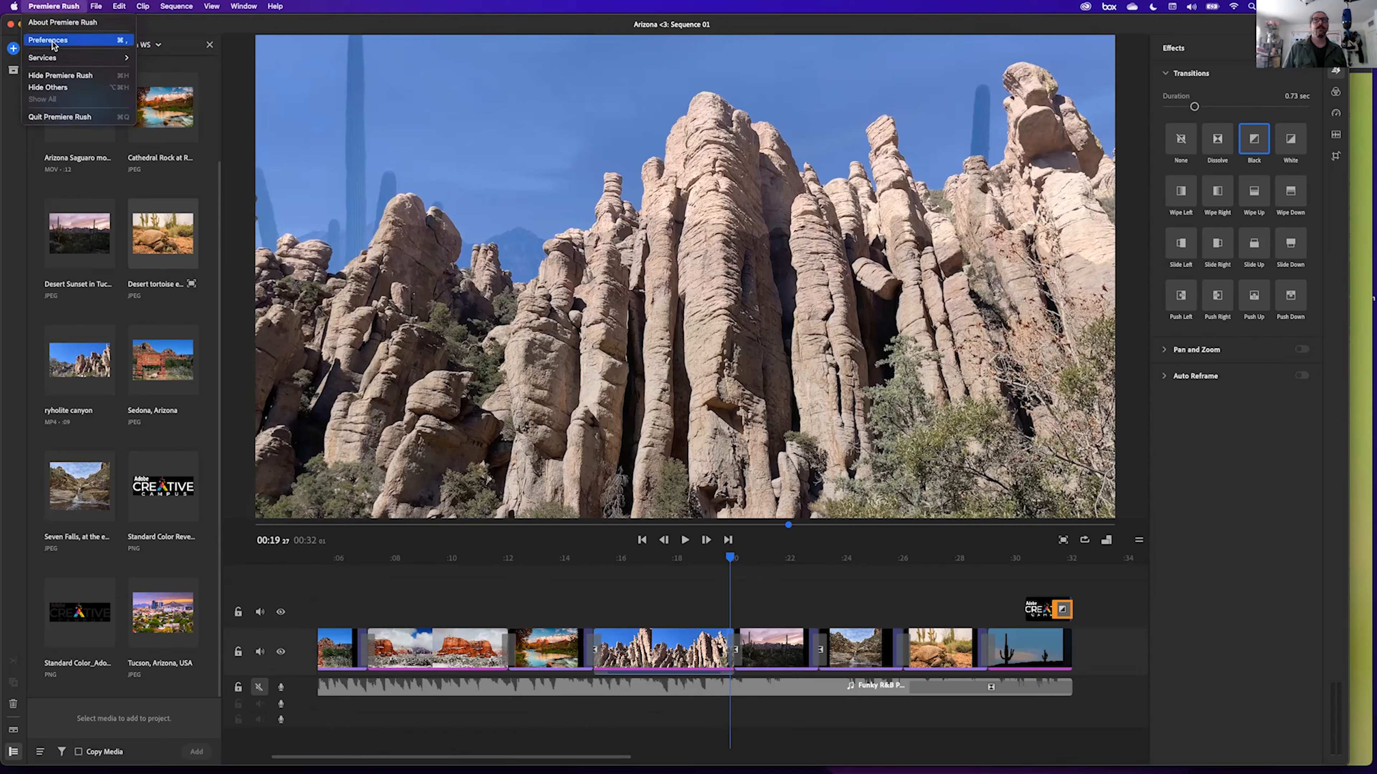
pyautogui.click(65, 39)
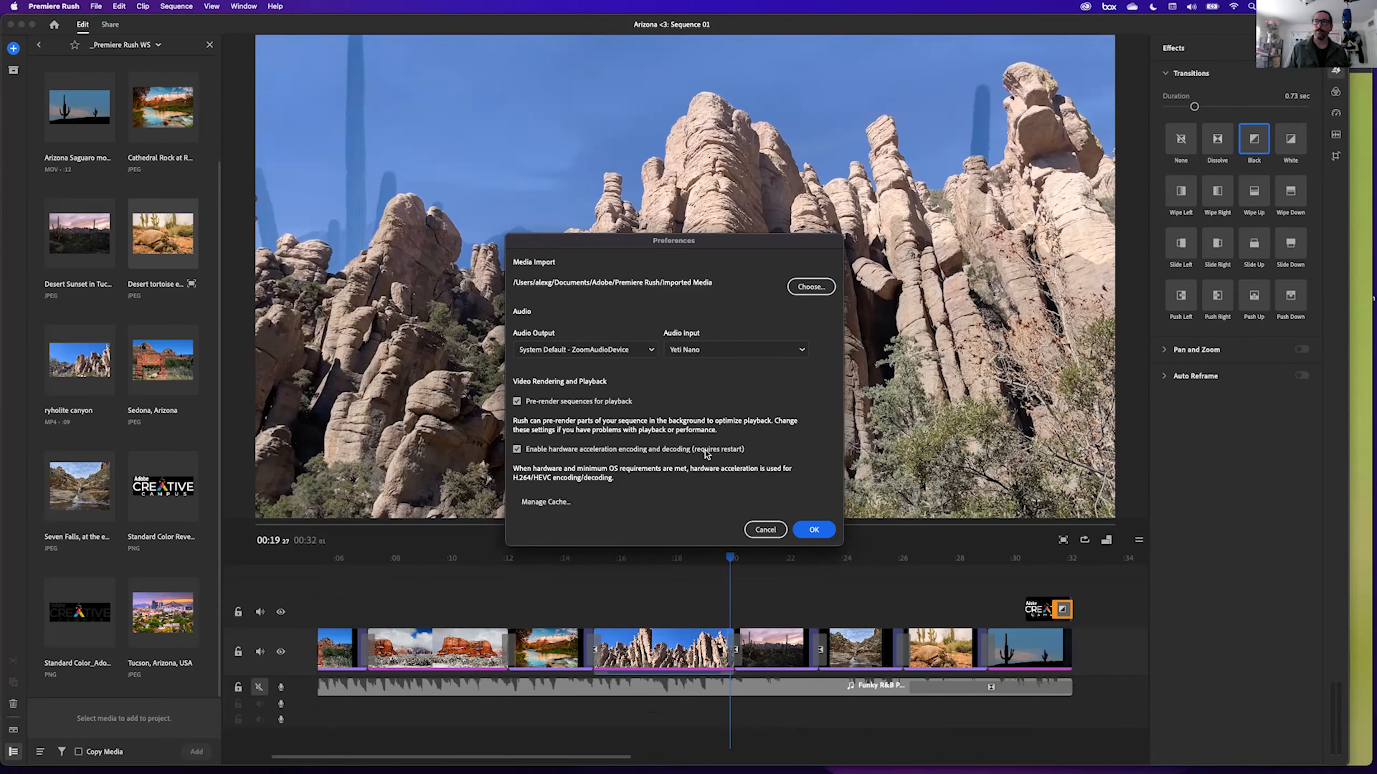
pyautogui.click(811, 529)
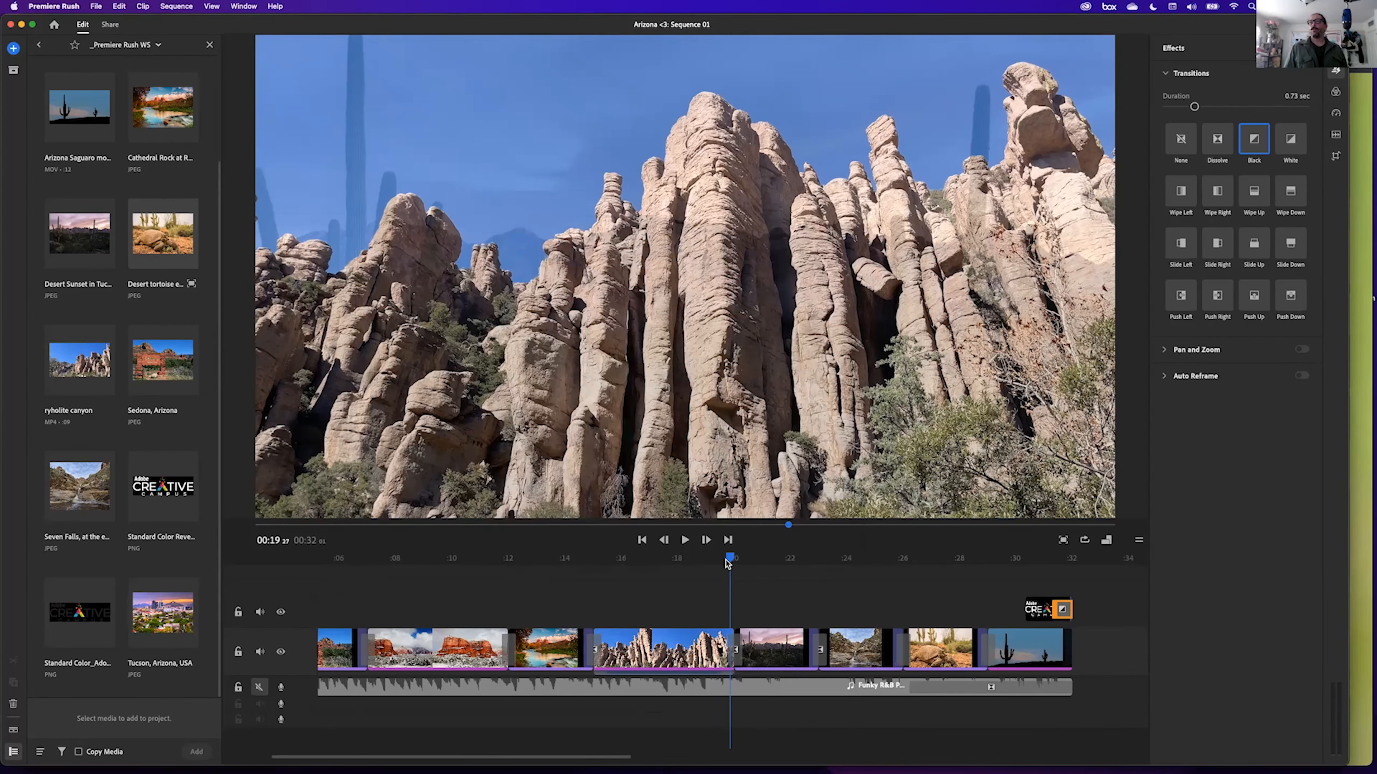
# Record a voiceover from about 2 sec to 31 sec on the empty track below the soundtrack, and return to the start.
pyautogui.moveTo(728, 559); pyautogui.dragTo(306, 613)
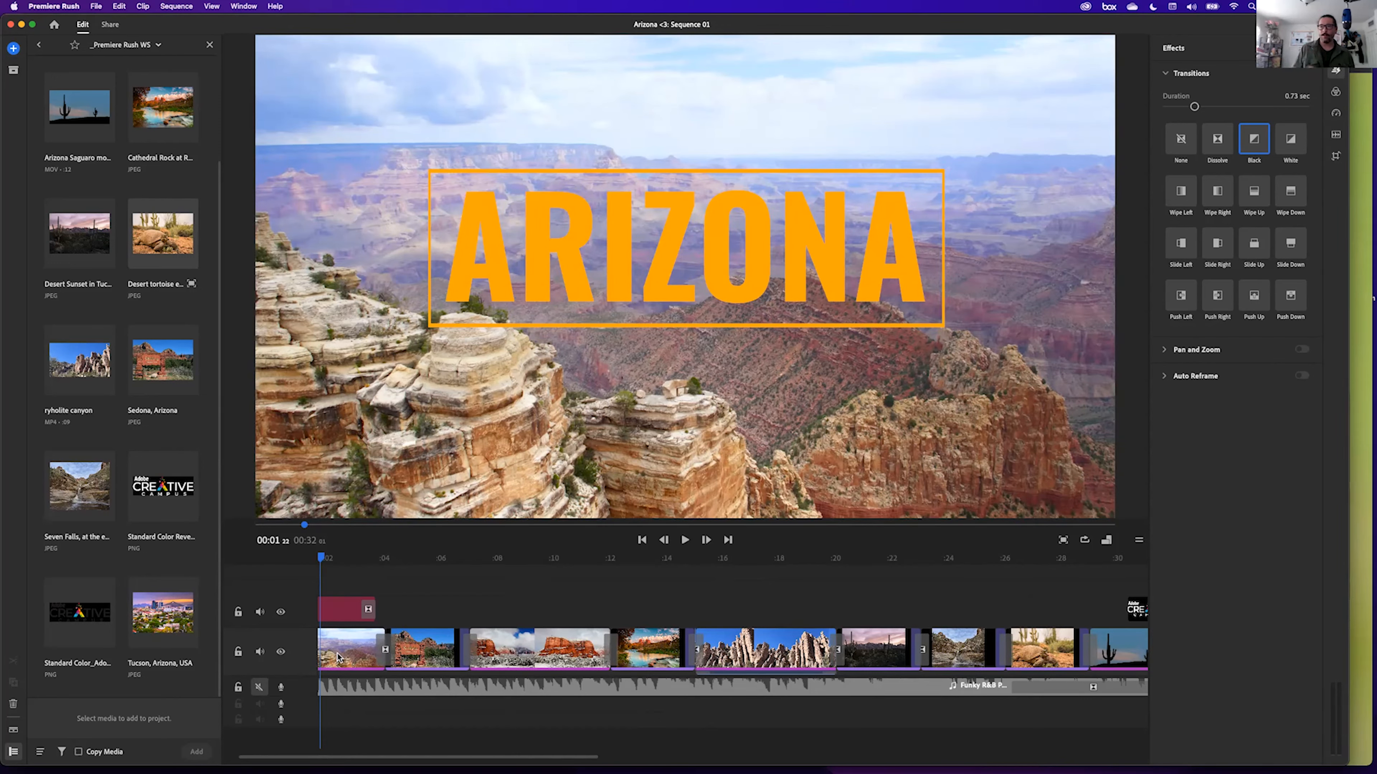
pyautogui.click(281, 707)
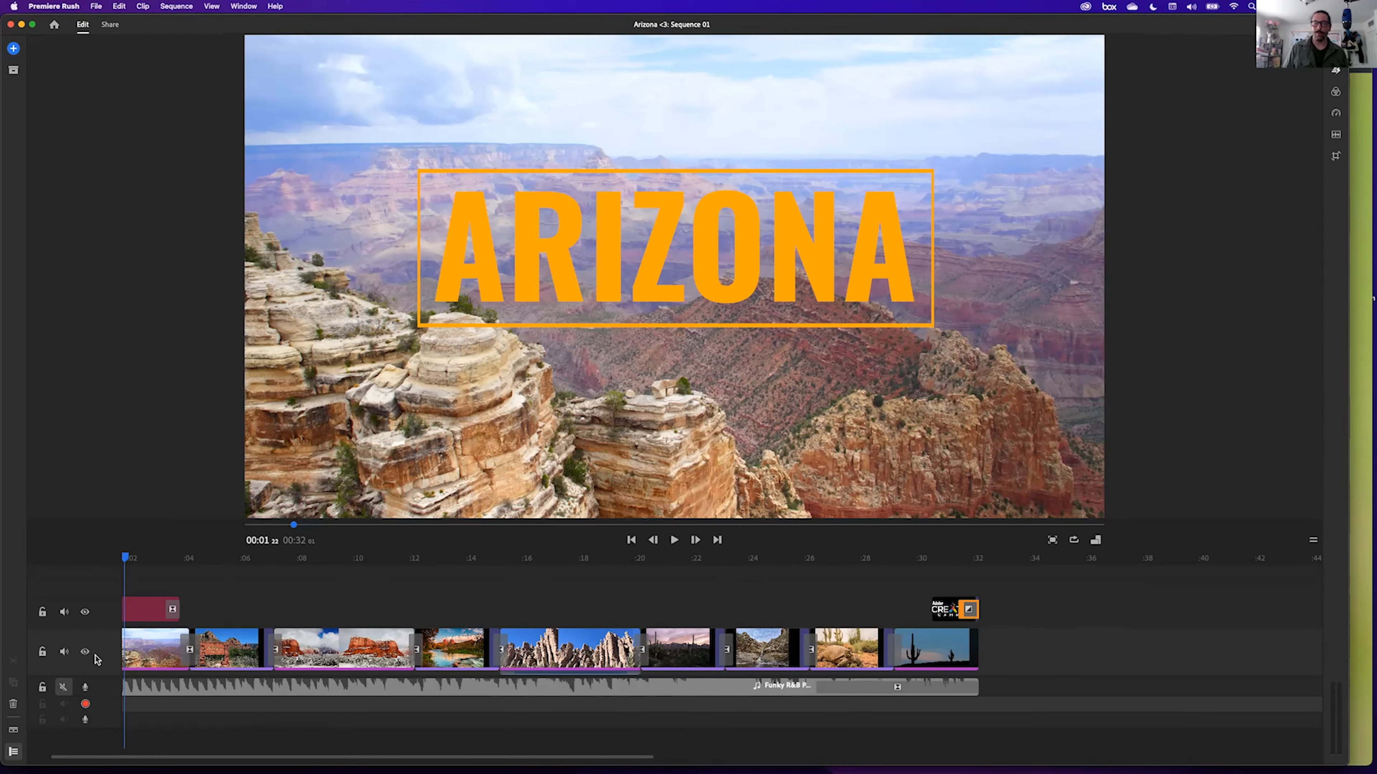
pyautogui.click(85, 703)
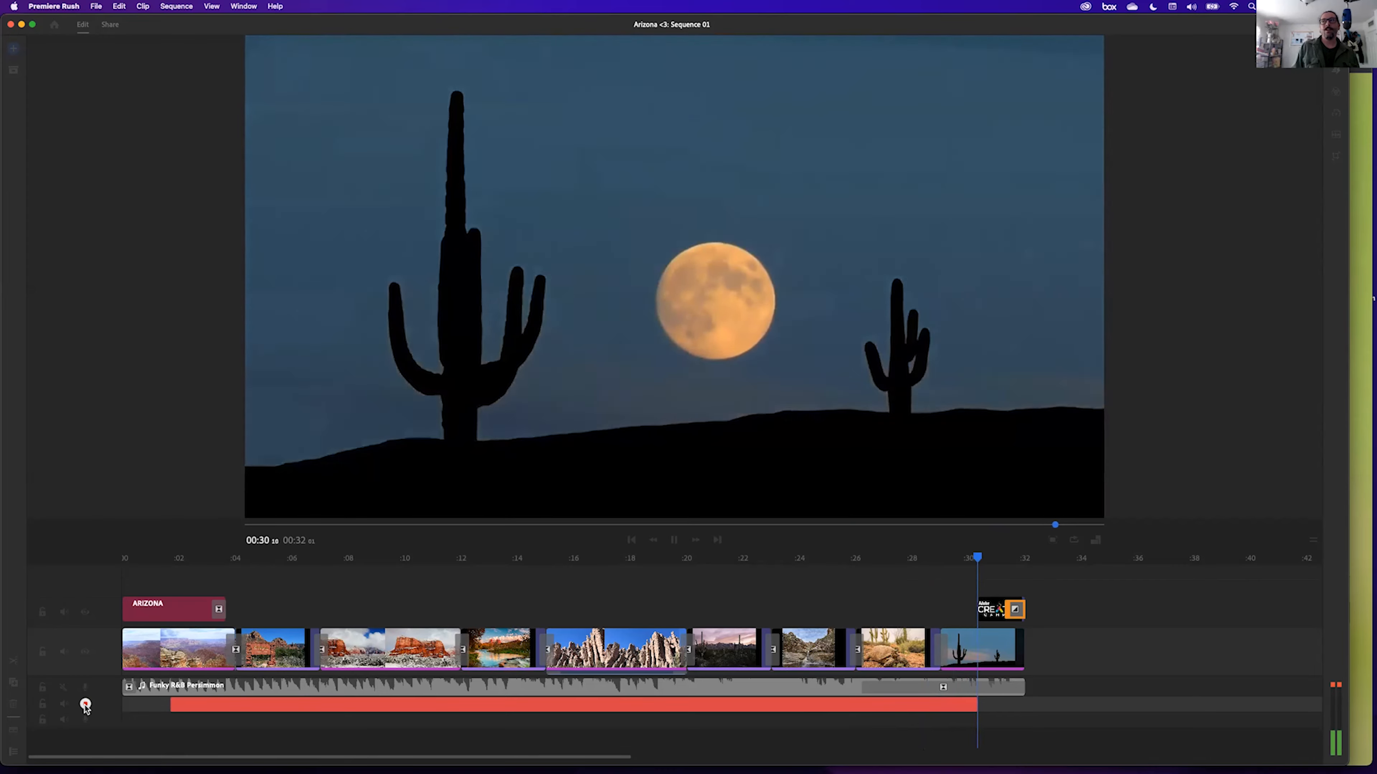
pyautogui.click(85, 705)
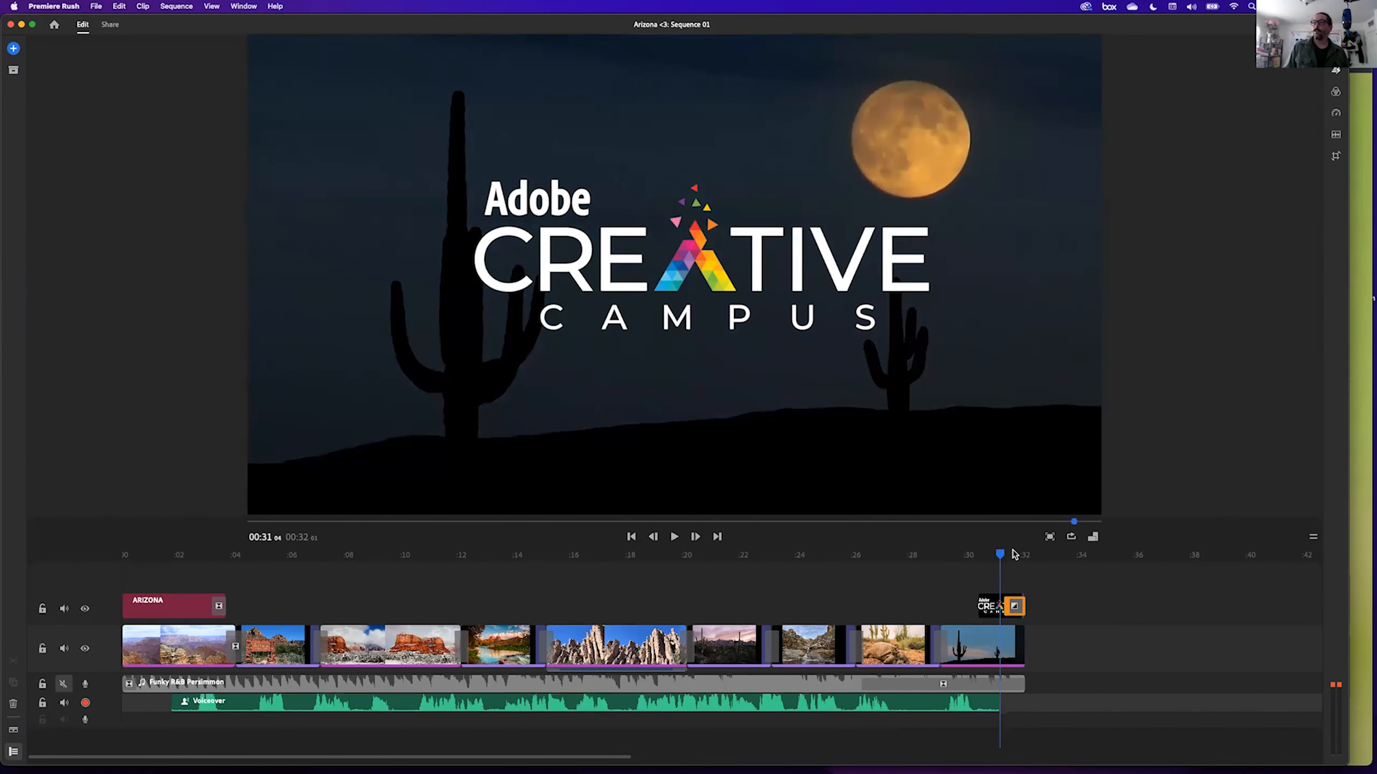
pyautogui.moveTo(1003, 555); pyautogui.dragTo(125, 561)
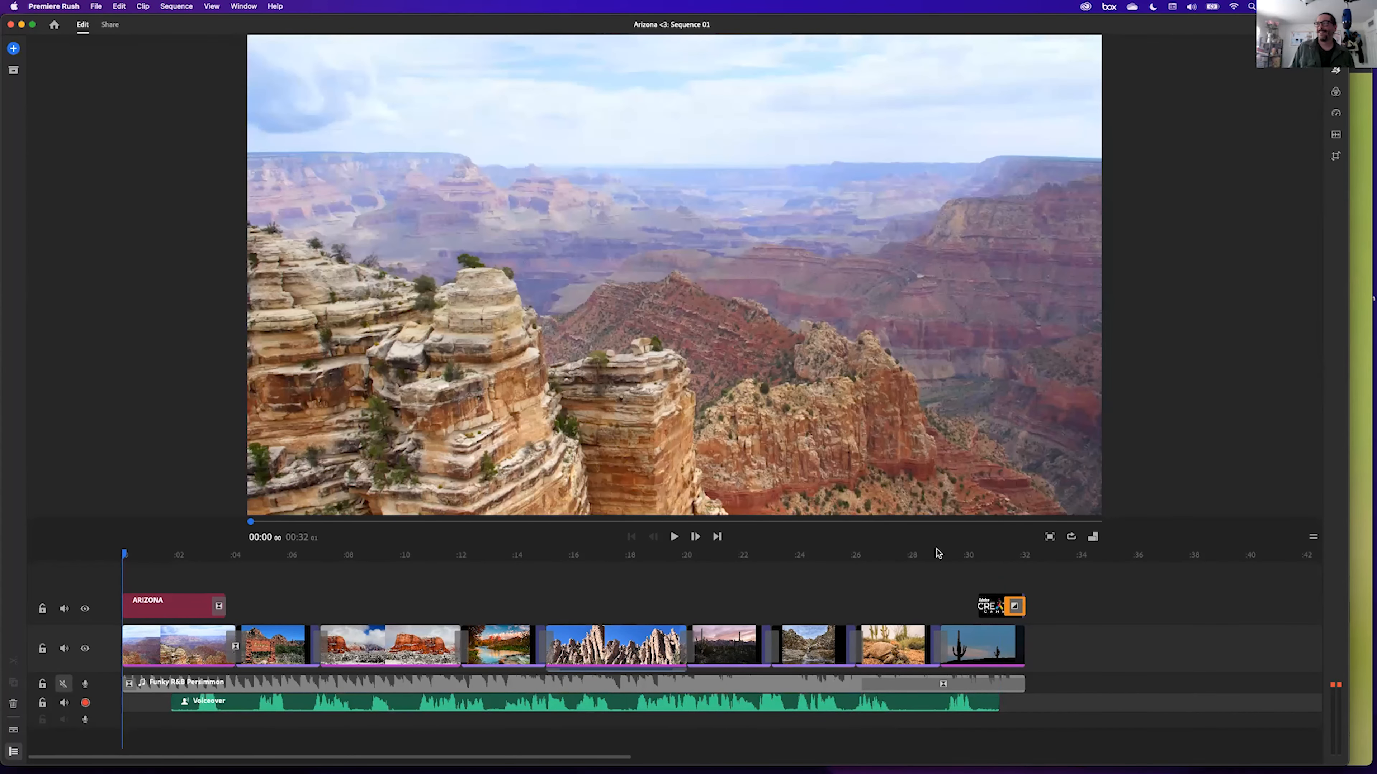
# Play back part of the voiceover, reduce its background noise at intensity 20, and listen to the result.
pyautogui.click(675, 538)
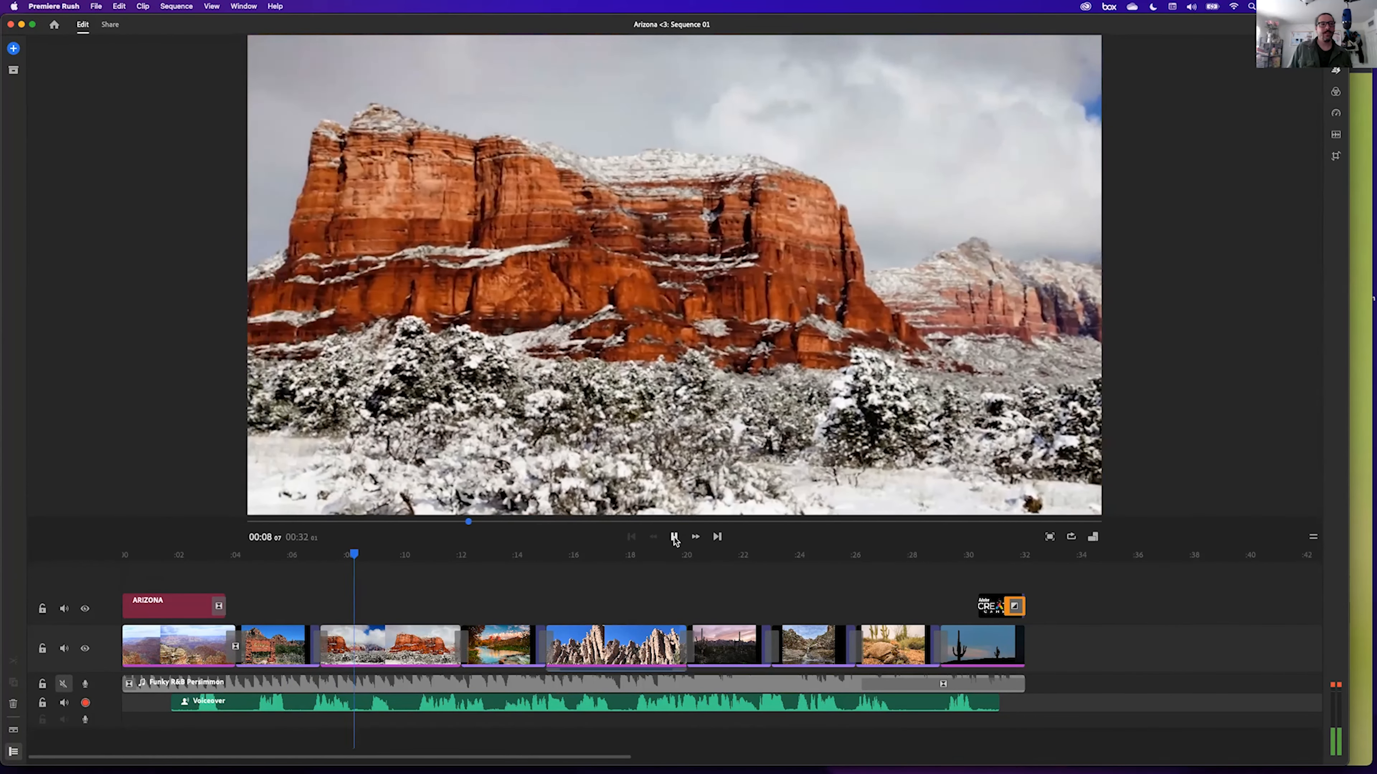
pyautogui.click(674, 536)
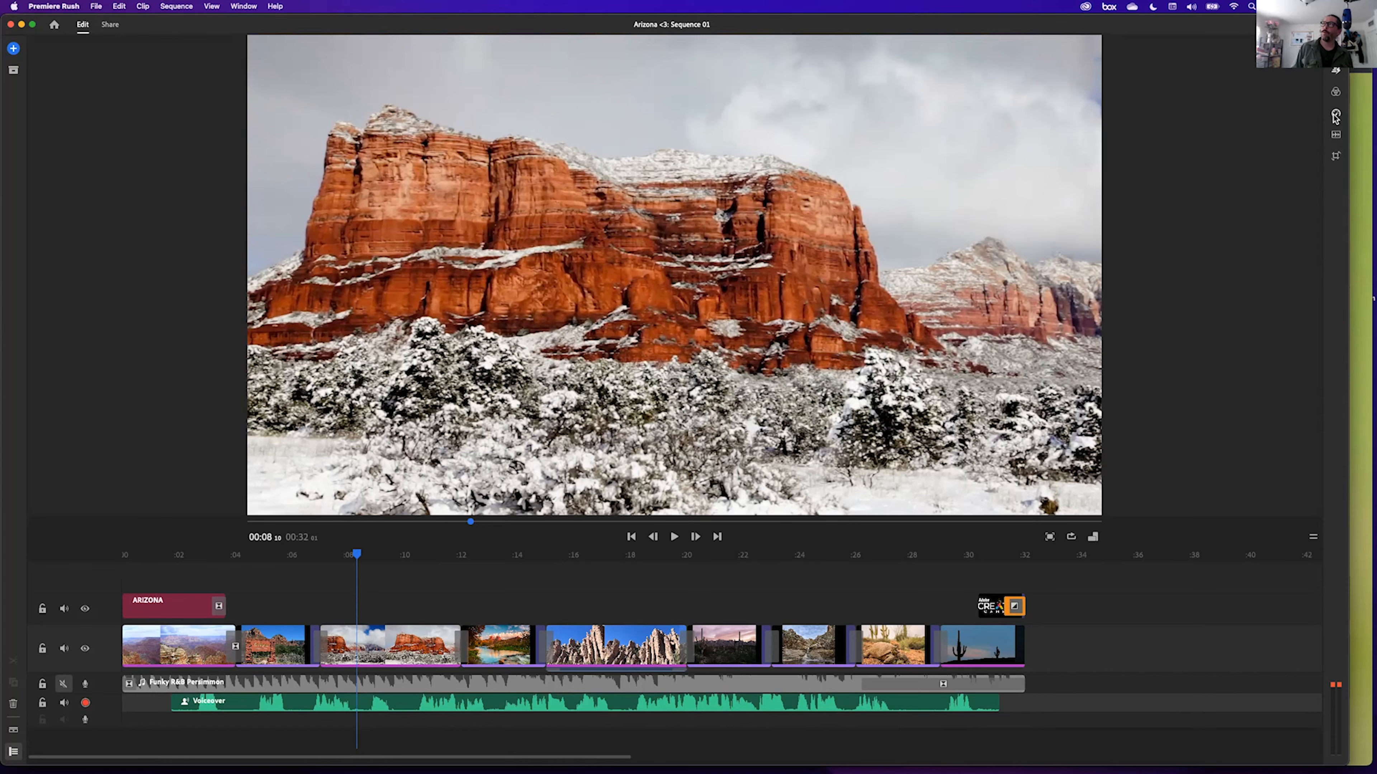
pyautogui.click(1336, 140)
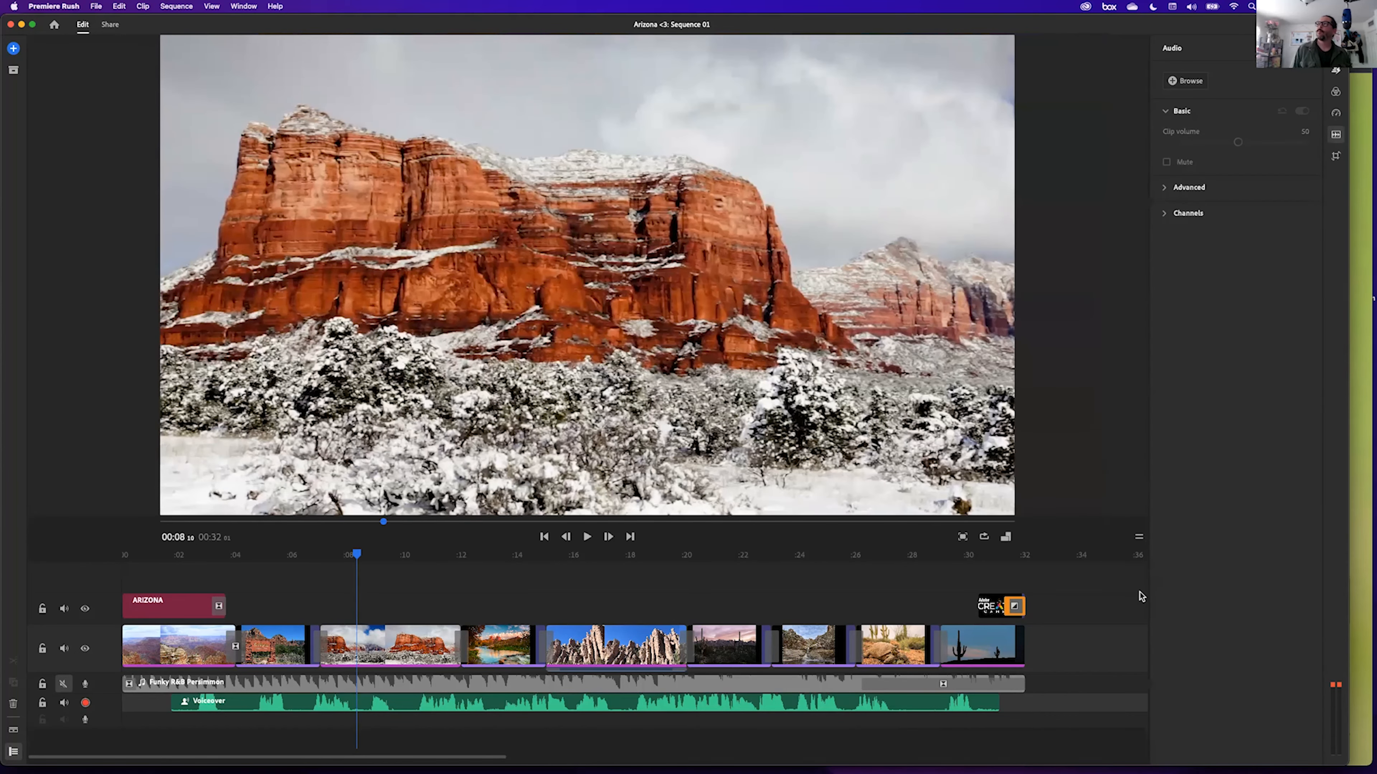
pyautogui.click(302, 705)
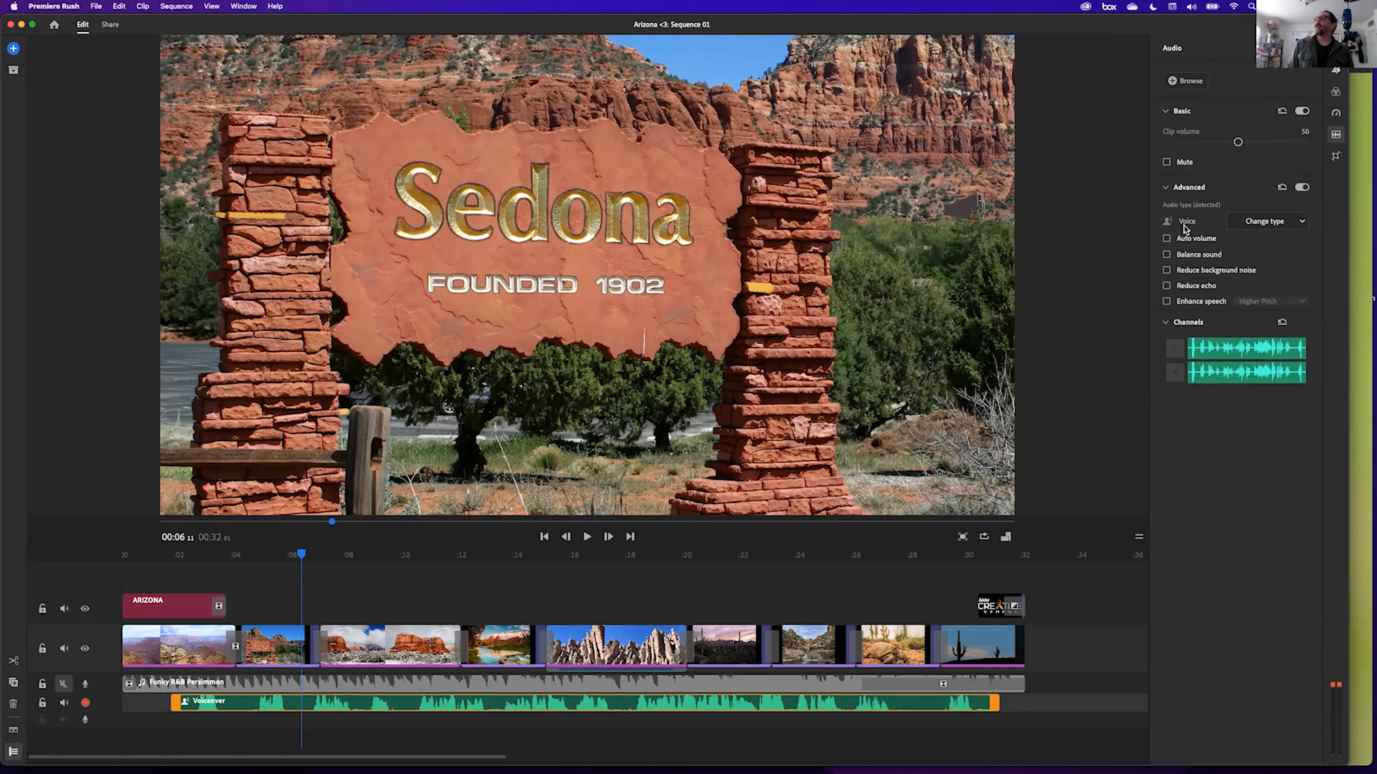
pyautogui.click(1167, 270)
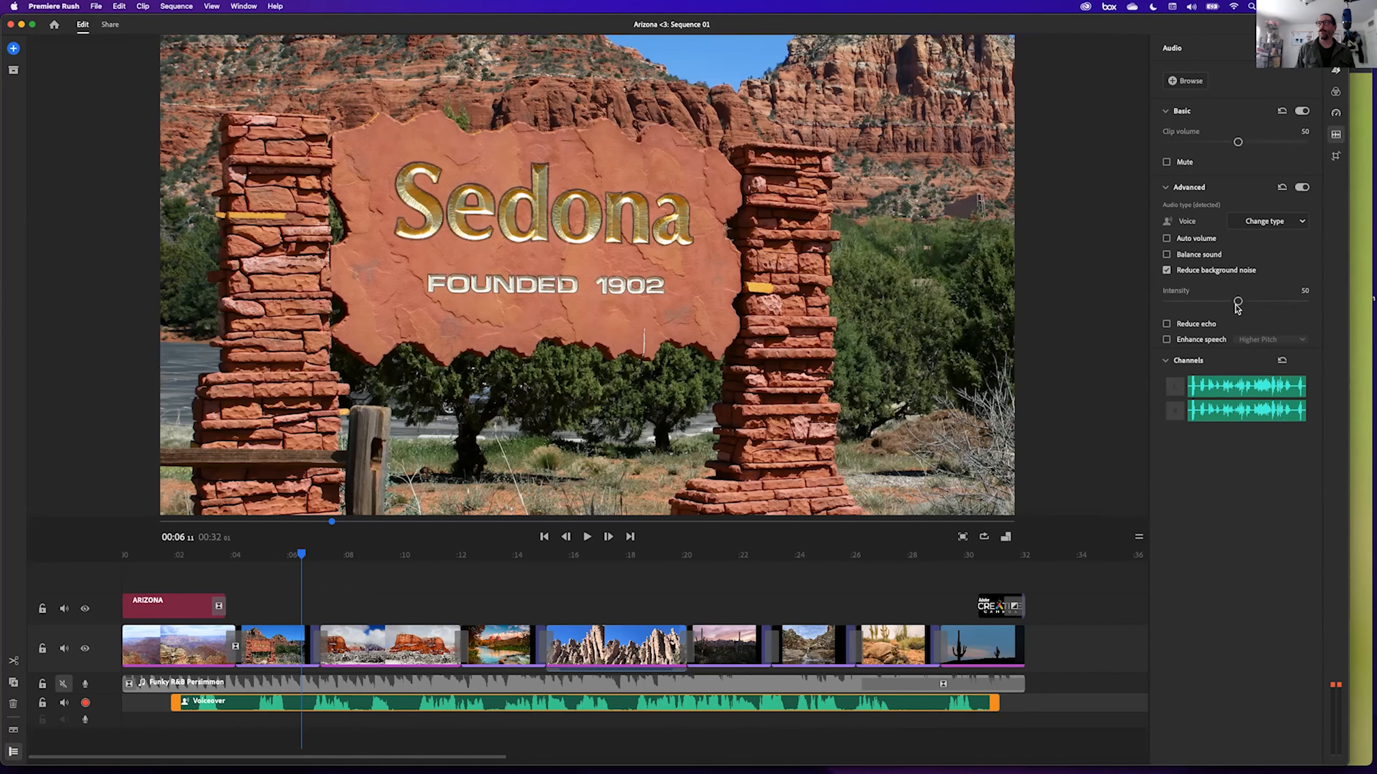
pyautogui.moveTo(1236, 304); pyautogui.dragTo(1199, 304)
pyautogui.press('space')
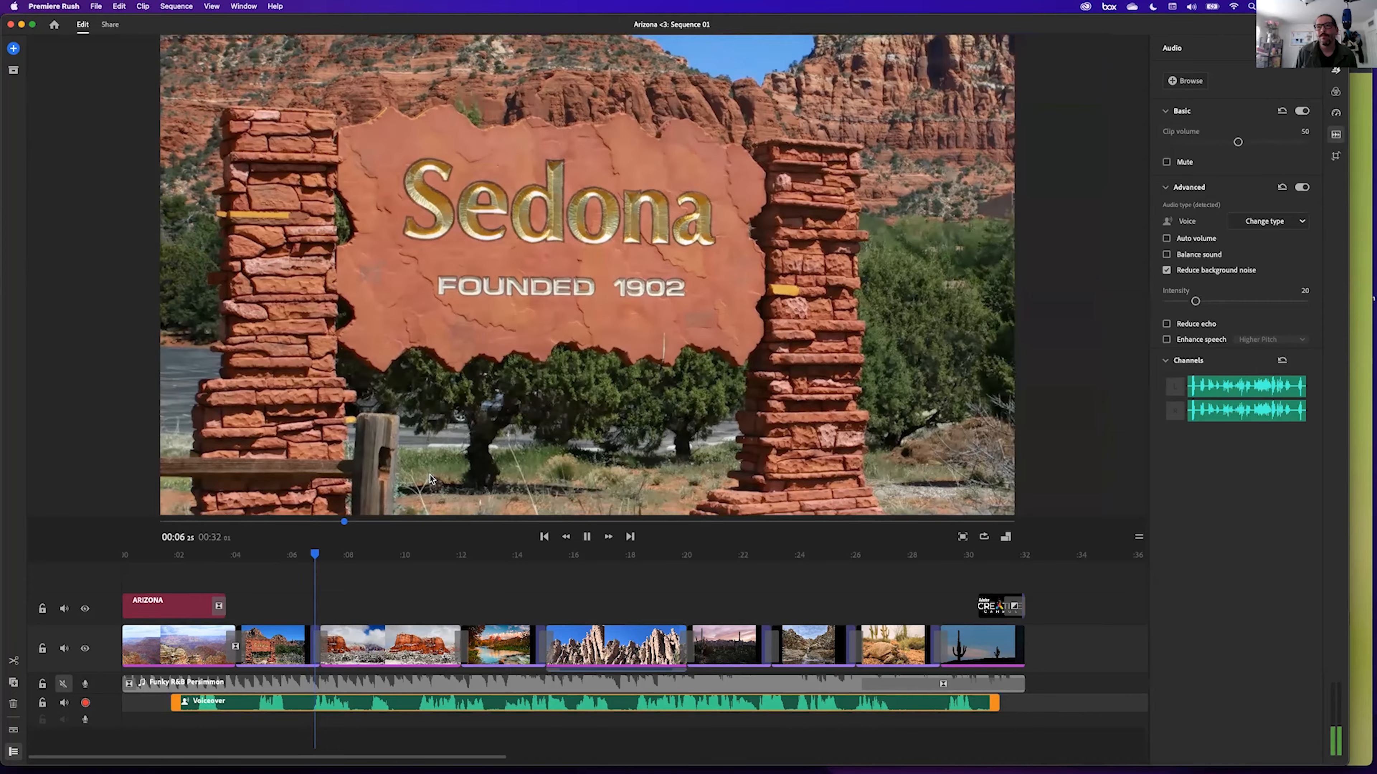
pyautogui.press('space')
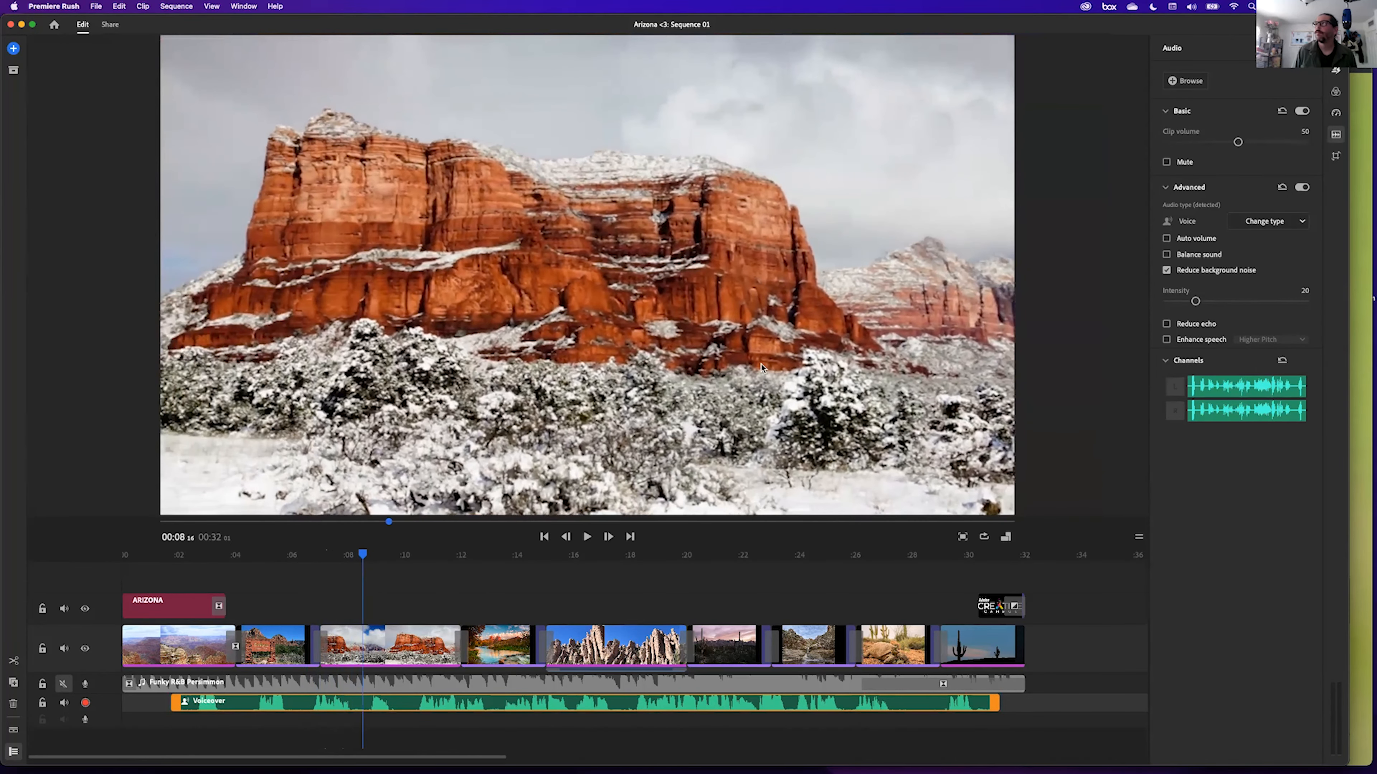
# Compare the voiceover with background noise reduction off, and turn the reduction back on.
pyautogui.click(1166, 271)
pyautogui.press('space')
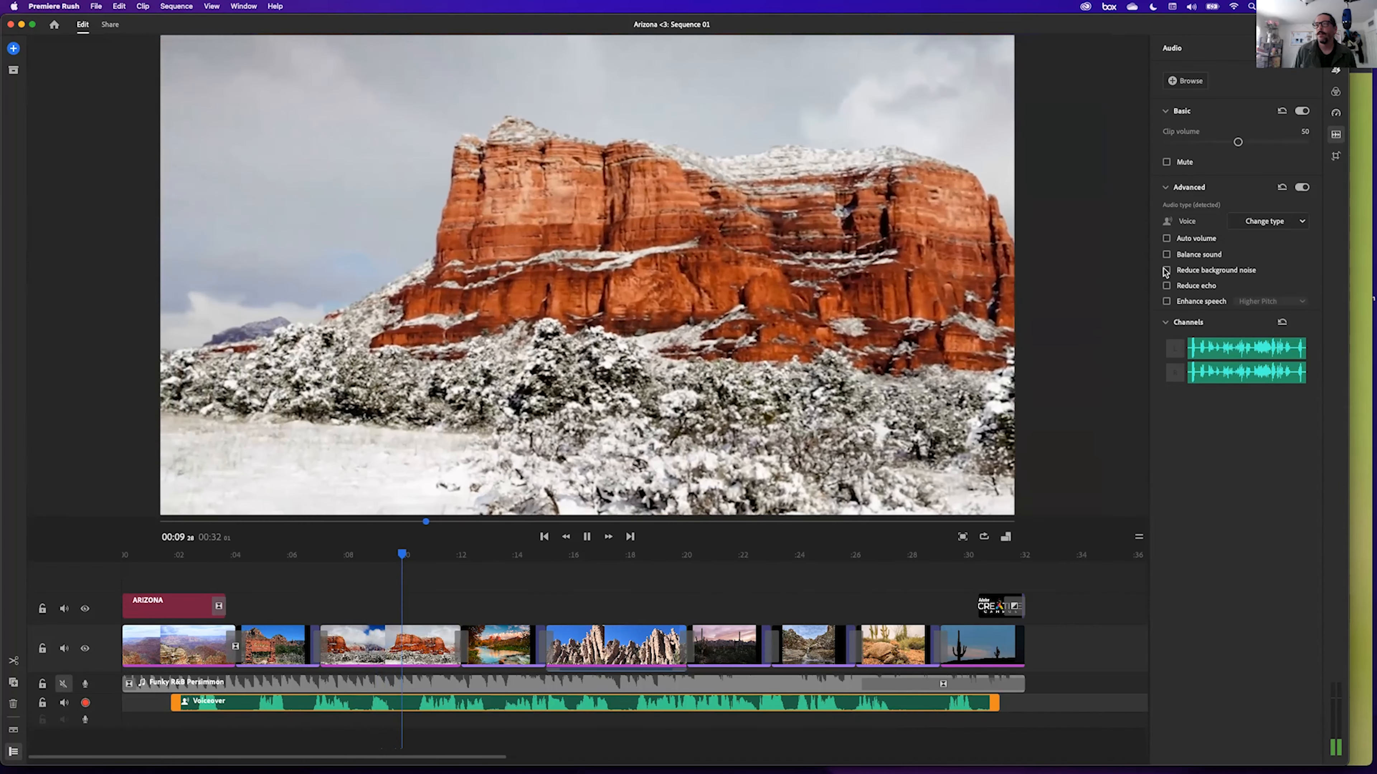
pyautogui.press('space')
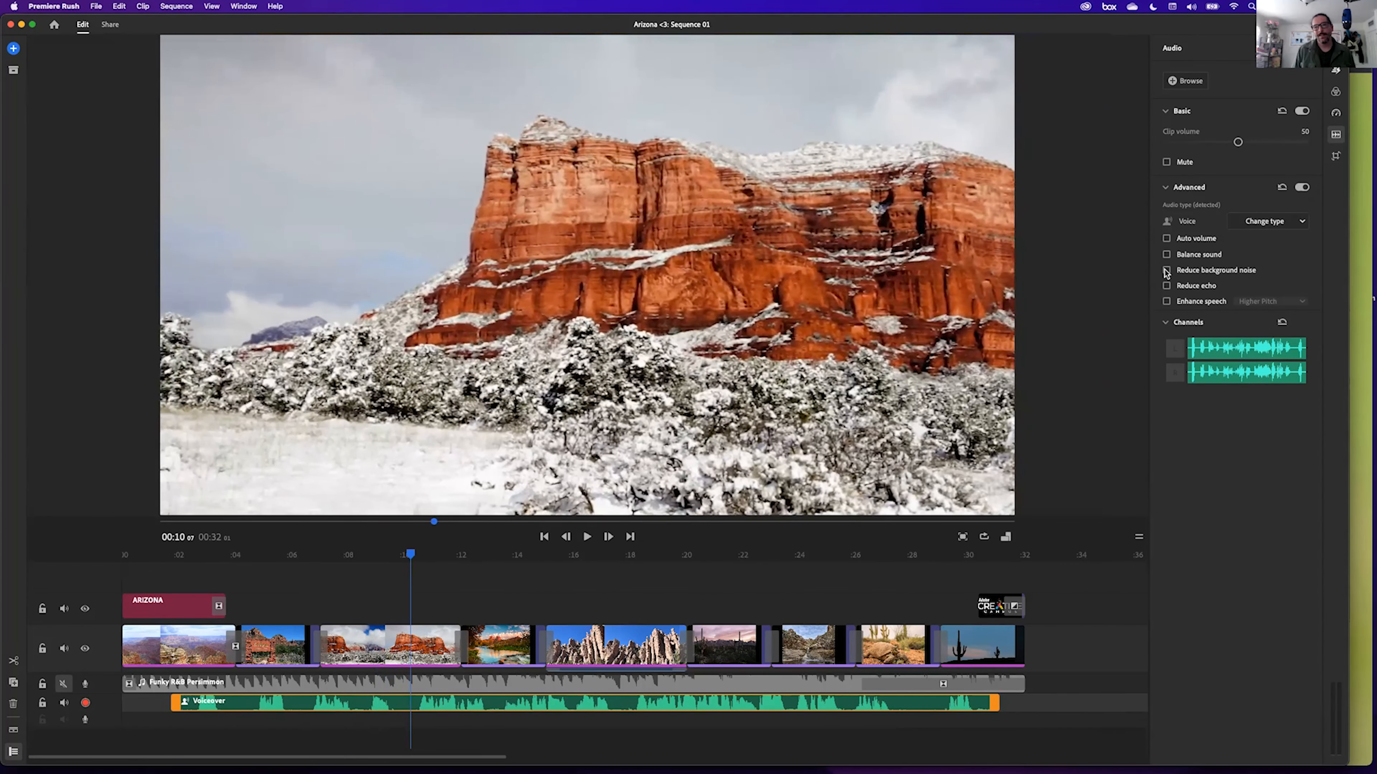
pyautogui.click(1166, 270)
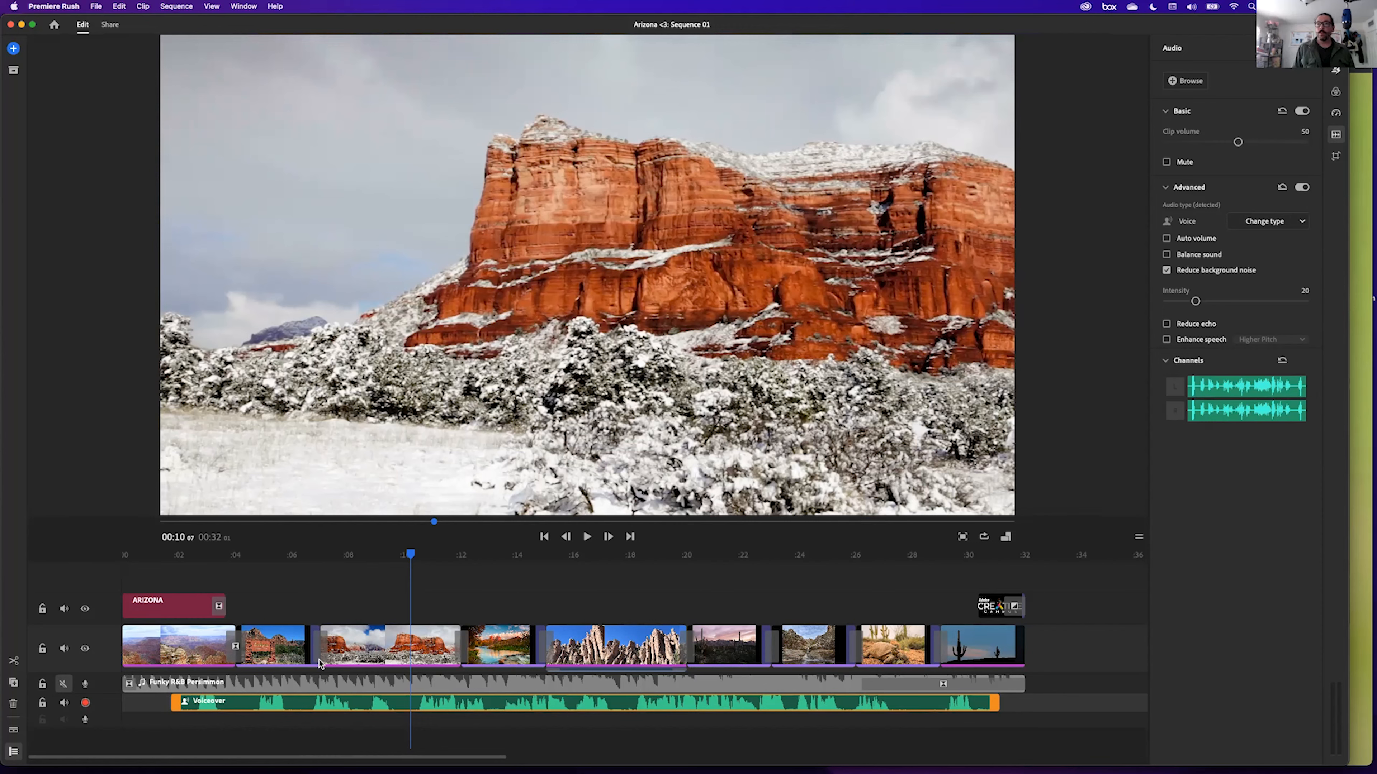
# Unmute the soundtrack and play it together with the voiceover from about 1 sec.
pyautogui.click(64, 685)
pyautogui.click(64, 684)
pyautogui.moveTo(412, 554); pyautogui.dragTo(152, 553)
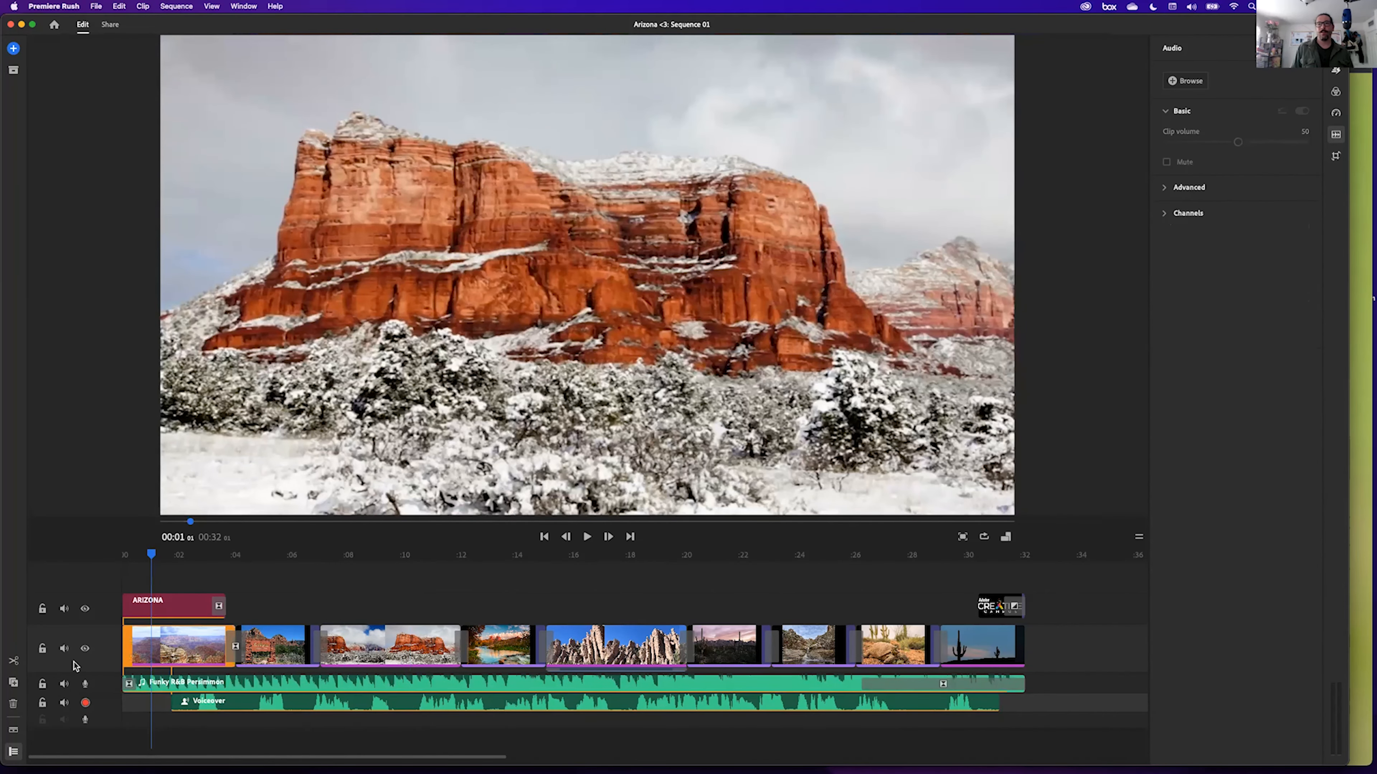
pyautogui.press('space')
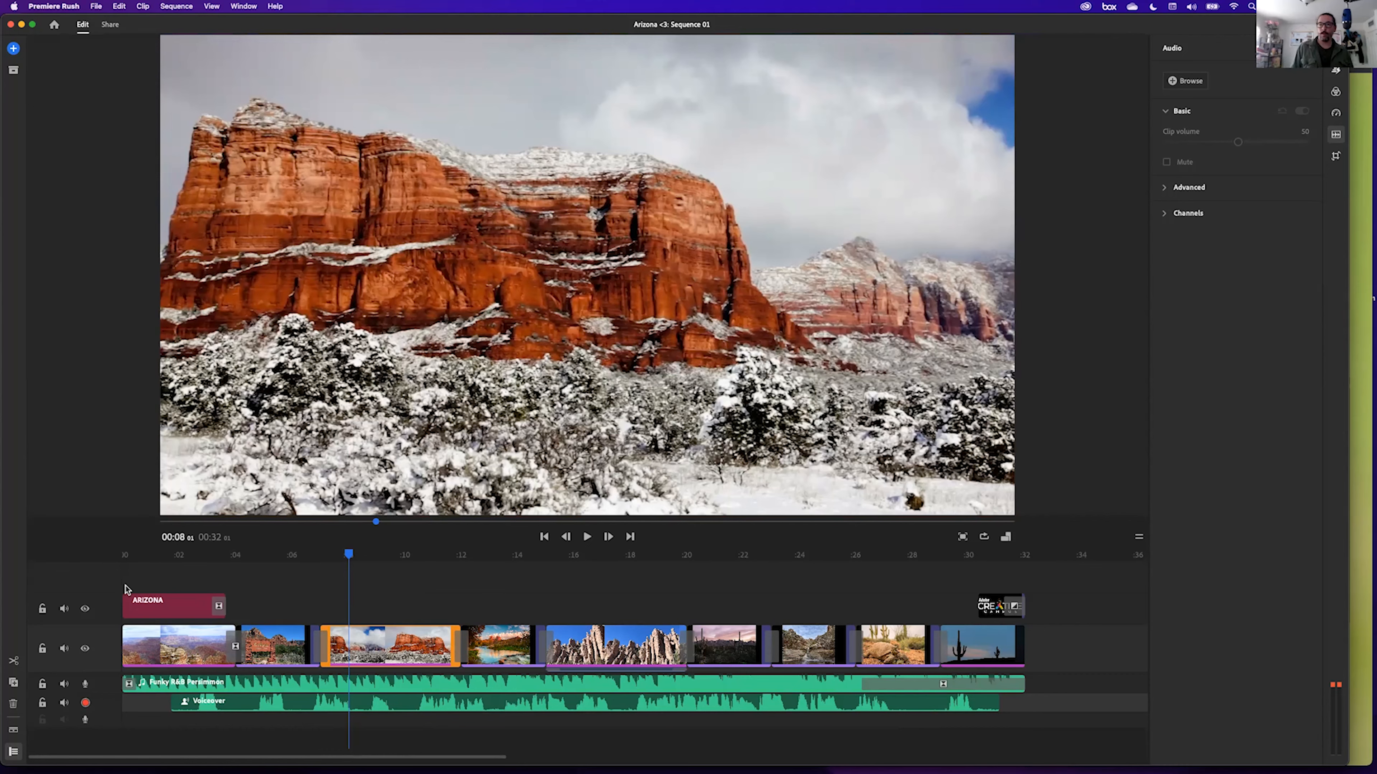
# Try a clip volume of 30 on the Funky R&B Persimmon soundtrack during playback, and set it to 40.
pyautogui.click(250, 681)
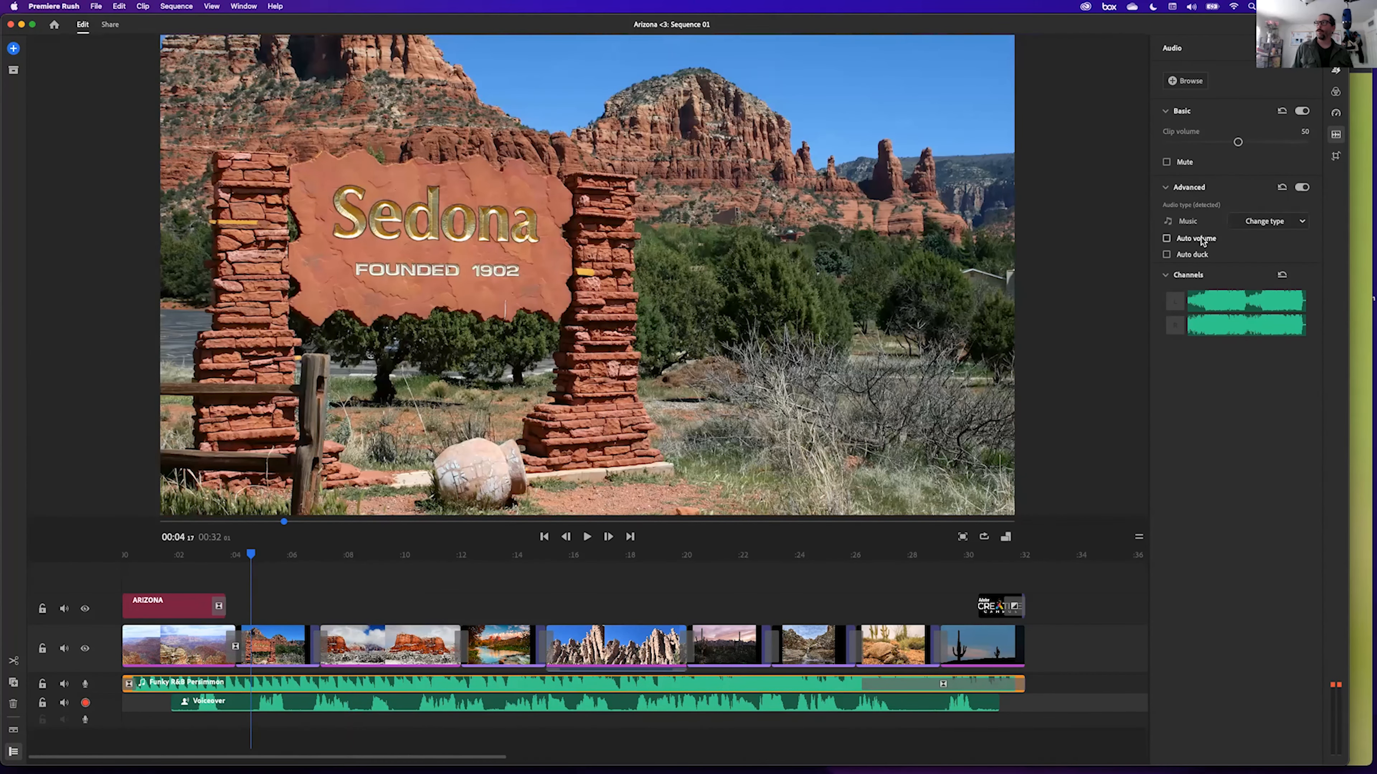
pyautogui.moveTo(1237, 142); pyautogui.dragTo(1213, 143)
pyautogui.press('space')
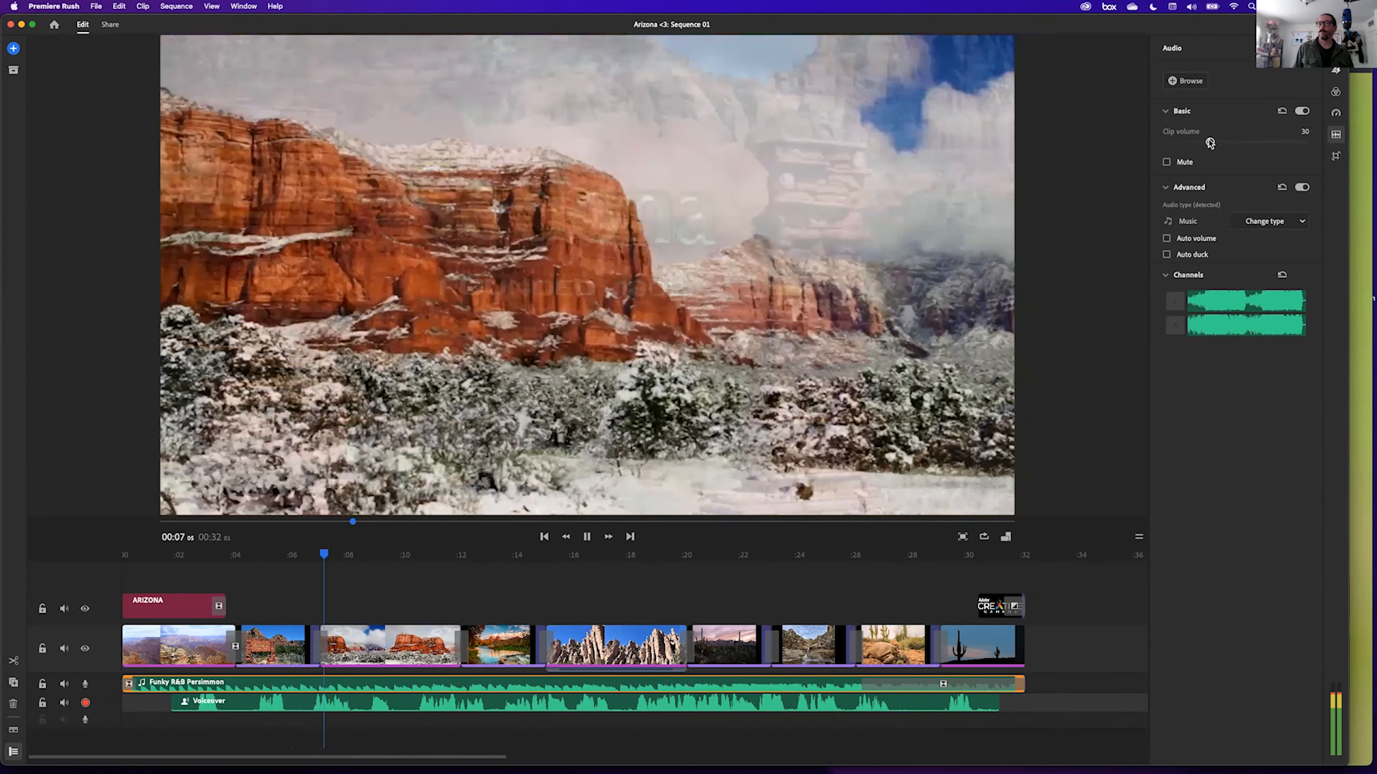
pyautogui.press('space')
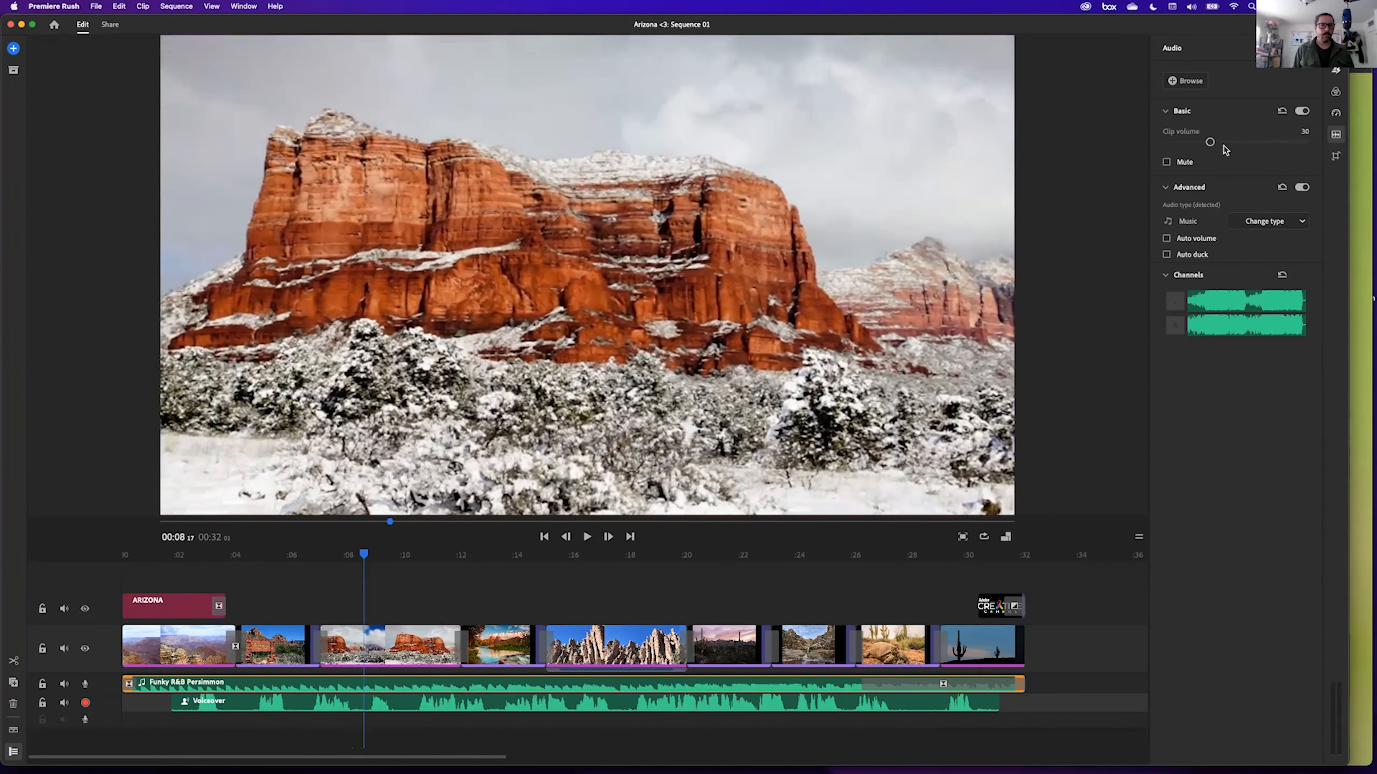
pyautogui.moveTo(1212, 142); pyautogui.dragTo(1224, 147)
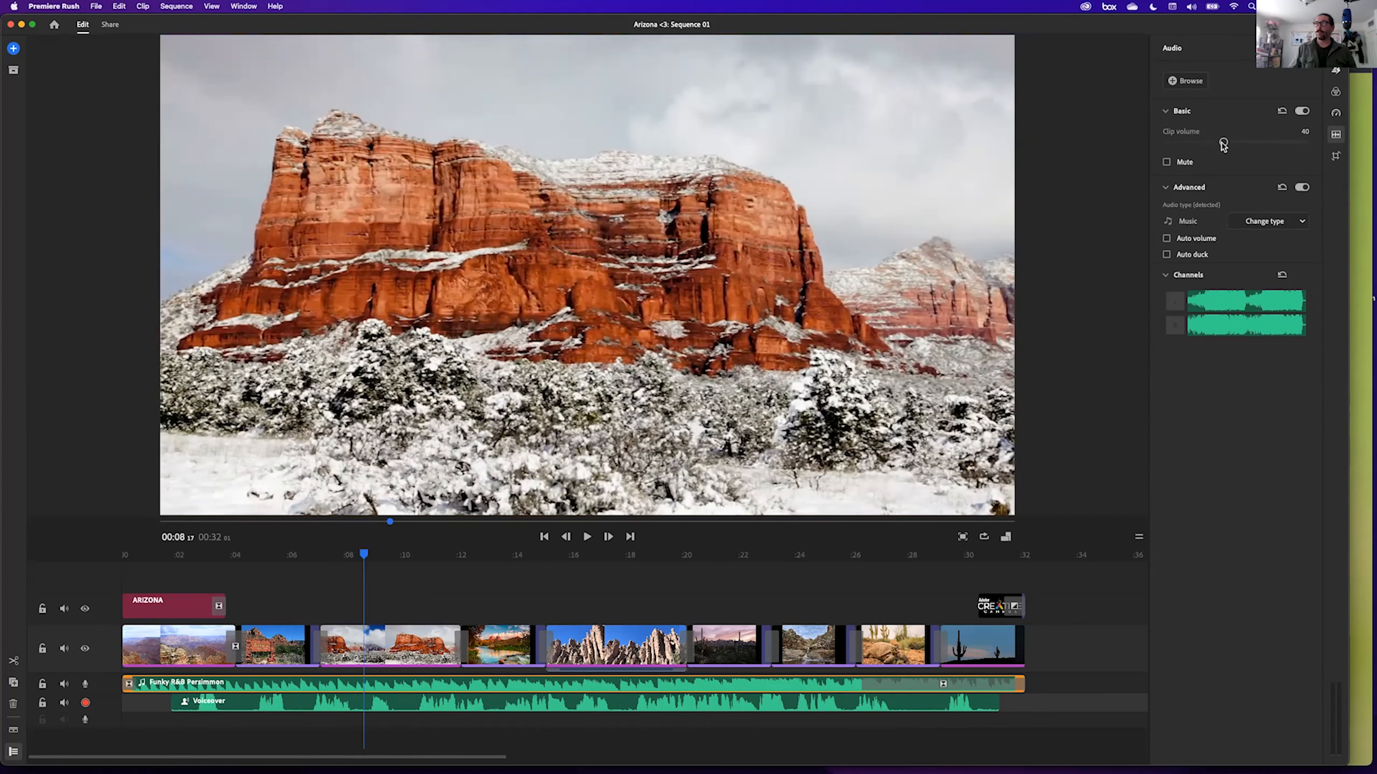
# Turn on Auto duck for the soundtrack with a reduction of 50, and play the sequence from the start.
pyautogui.click(1166, 255)
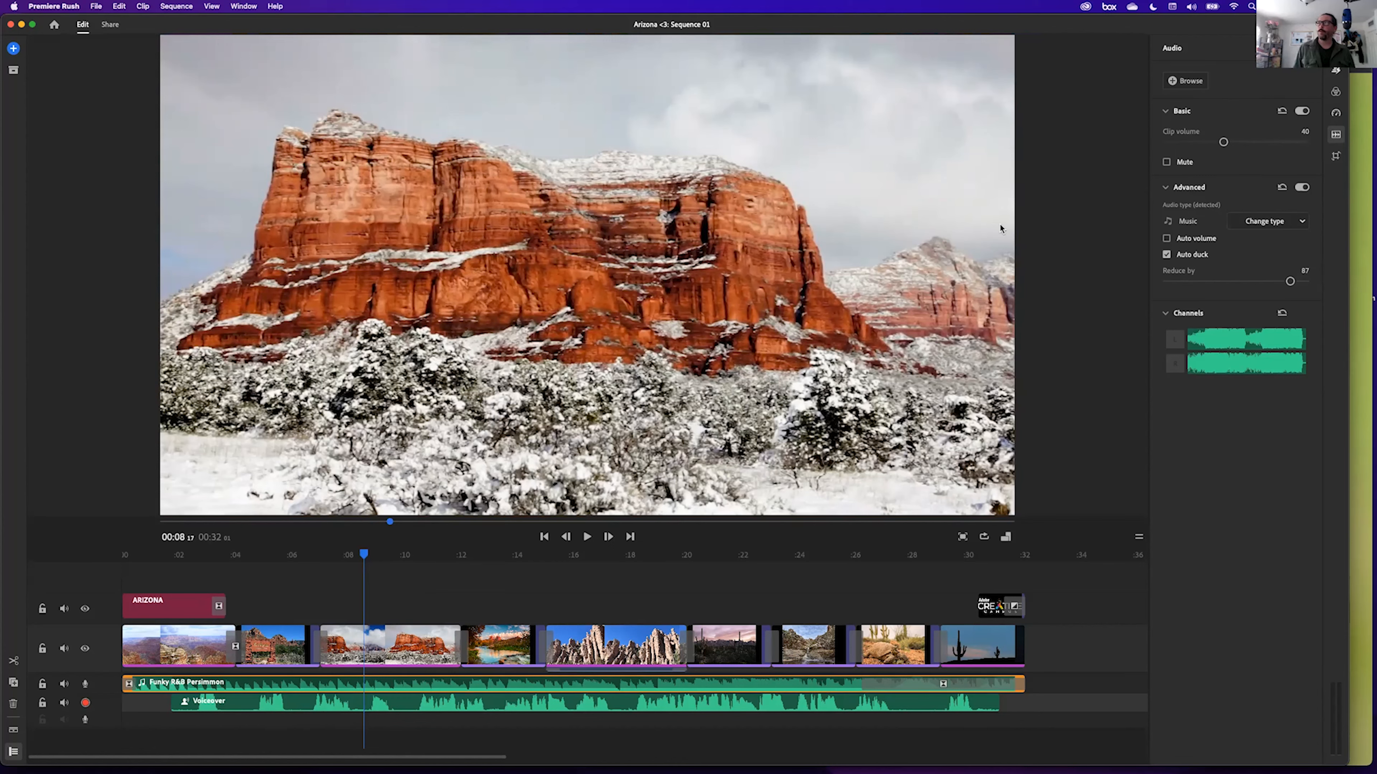
pyautogui.moveTo(1291, 282); pyautogui.dragTo(1237, 284)
pyautogui.moveTo(364, 554); pyautogui.dragTo(107, 570)
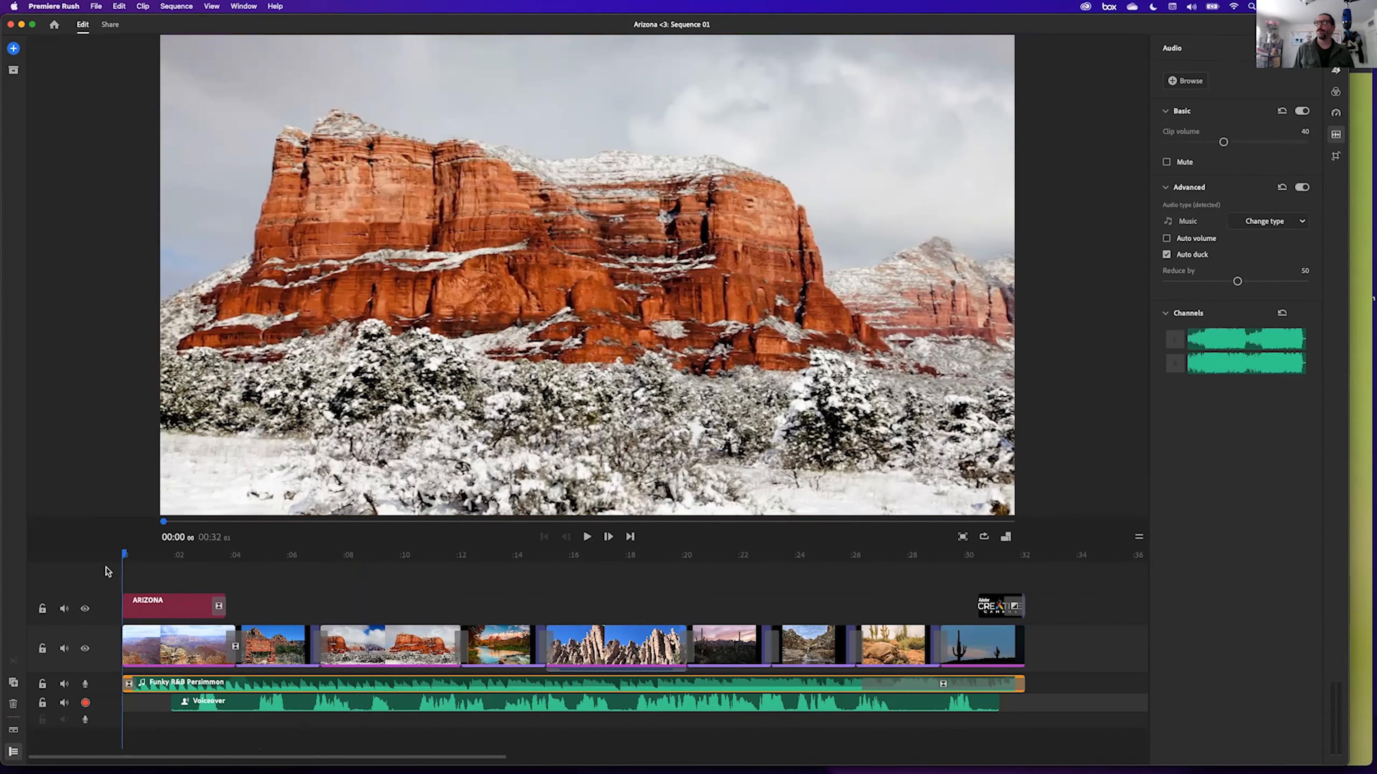
pyautogui.press('space')
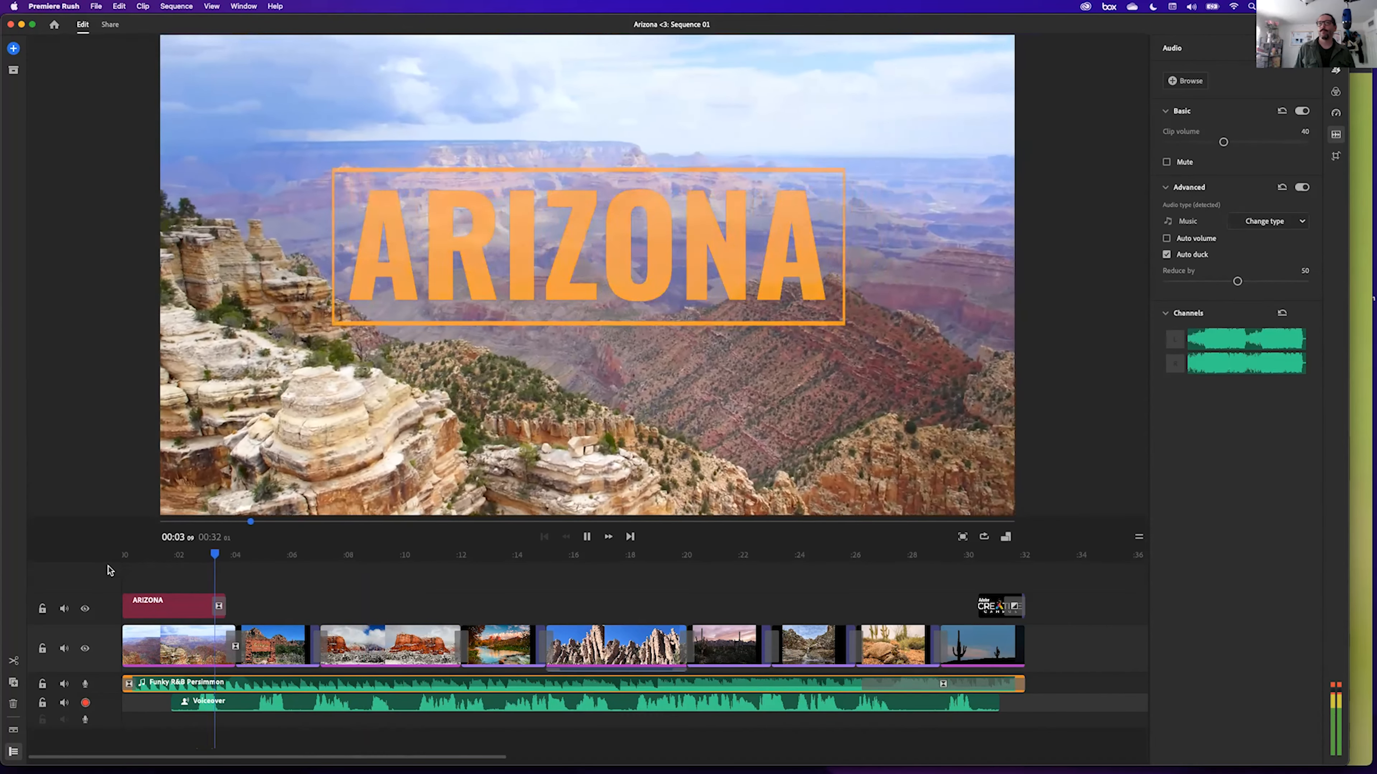
pyautogui.press('space')
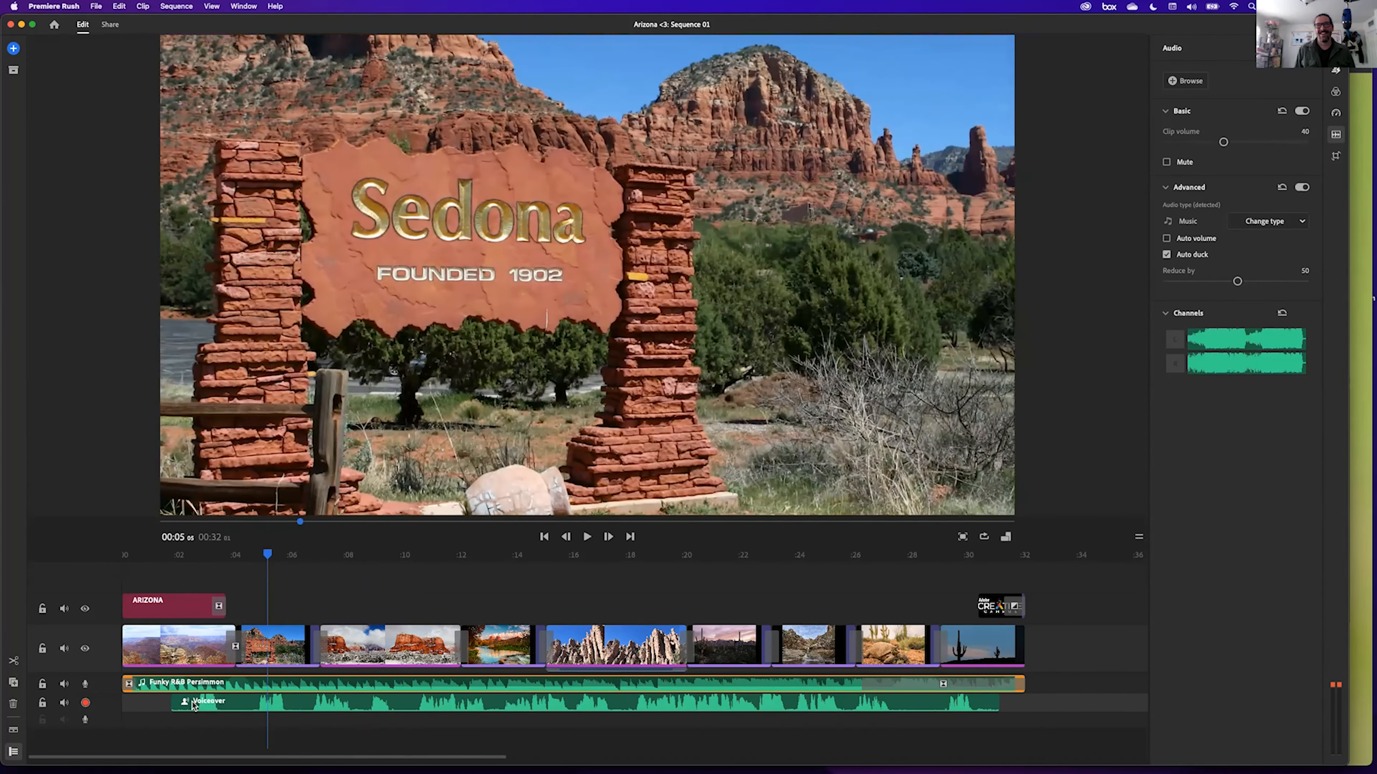
# Trim the start of the voiceover to about 4 sec and play back the sequence to about 20 sec.
pyautogui.click(192, 705)
pyautogui.moveTo(176, 704); pyautogui.dragTo(237, 705)
pyautogui.press('space')
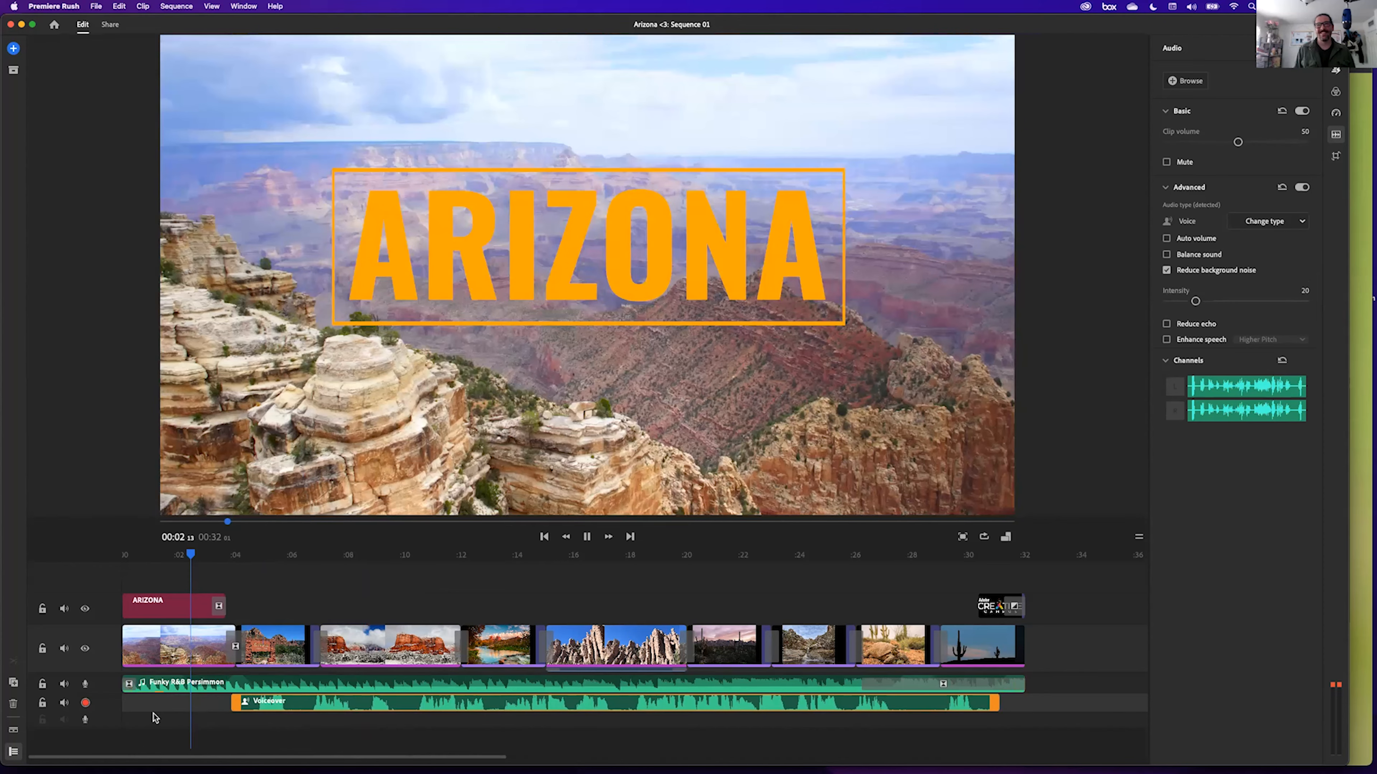
pyautogui.press('space')
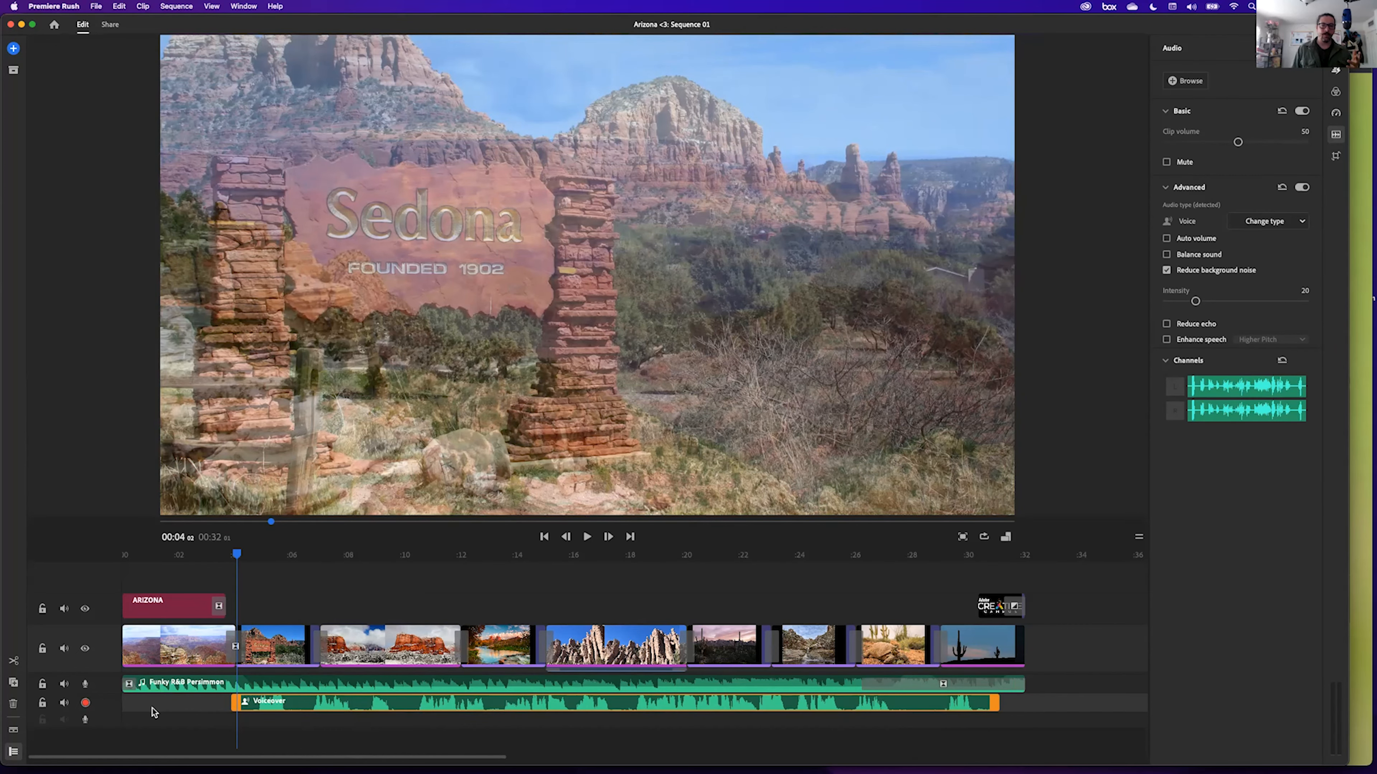
pyautogui.press('space')
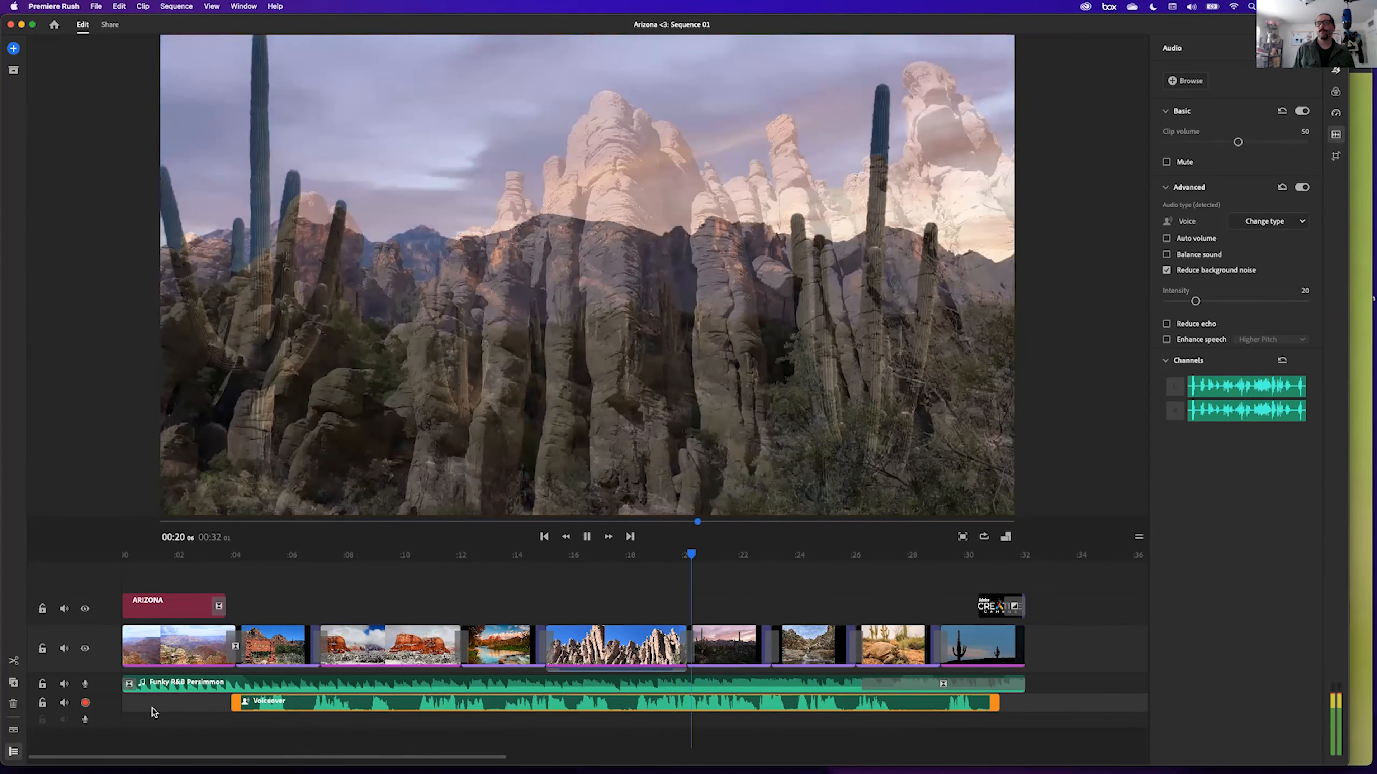
pyautogui.press('space')
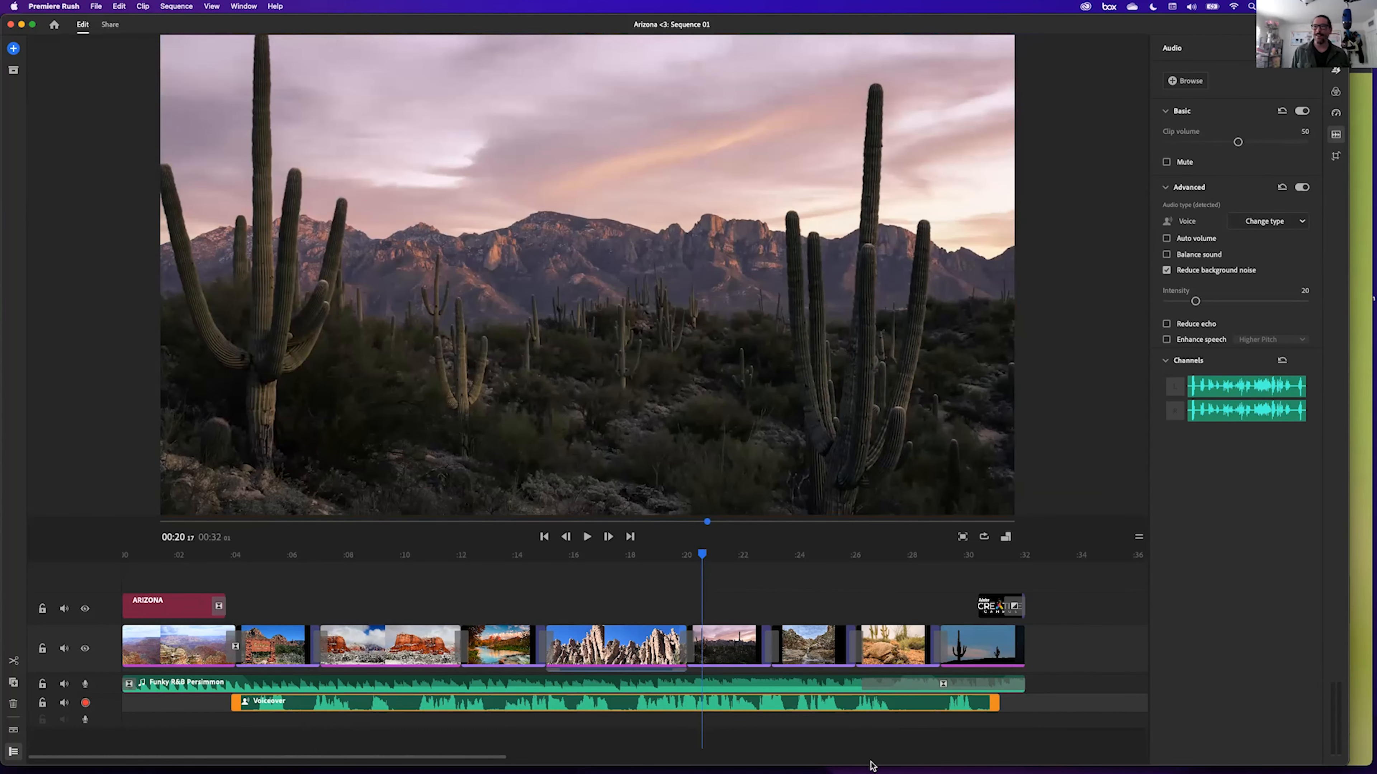
# Split the voiceover at about 9 sec, shift its second part about half a second later, and return to the start.
pyautogui.moveTo(702, 570); pyautogui.dragTo(366, 614)
pyautogui.press('super+k')
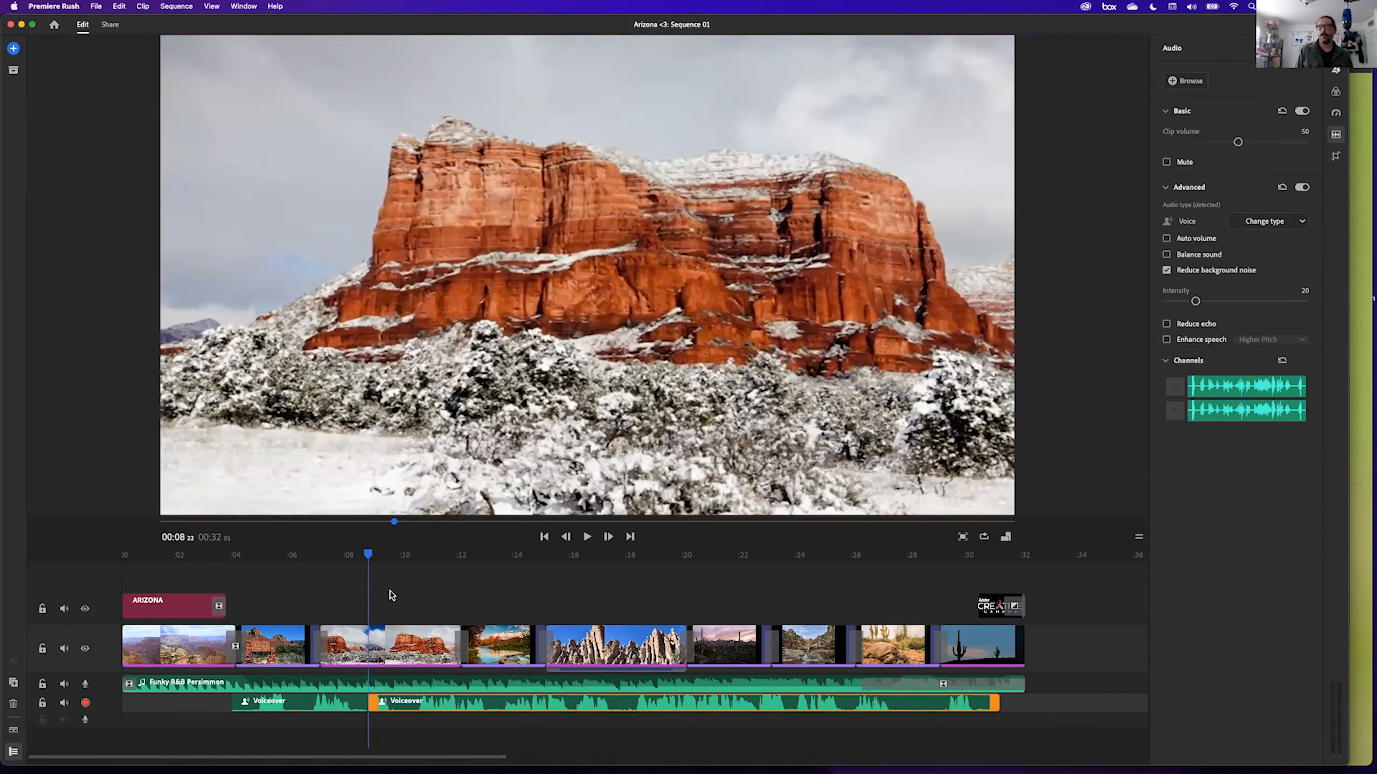
pyautogui.moveTo(370, 558)
pyautogui.mouseDown()
pyautogui.moveTo(386, 561)
pyautogui.moveTo(372, 562)
pyautogui.mouseUp()
pyautogui.moveTo(404, 708); pyautogui.dragTo(419, 707)
pyautogui.moveTo(375, 555); pyautogui.dragTo(469, 604)
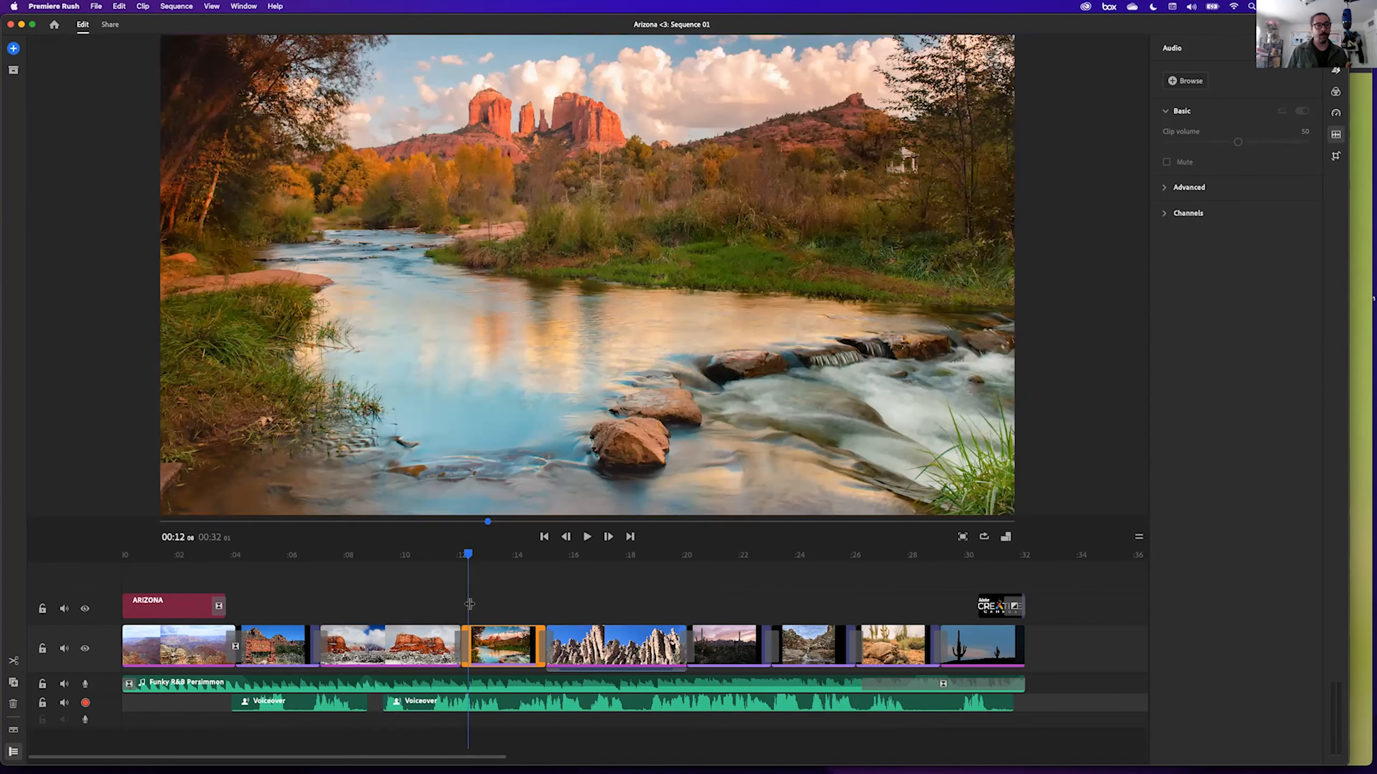
pyautogui.moveTo(467, 554); pyautogui.dragTo(108, 577)
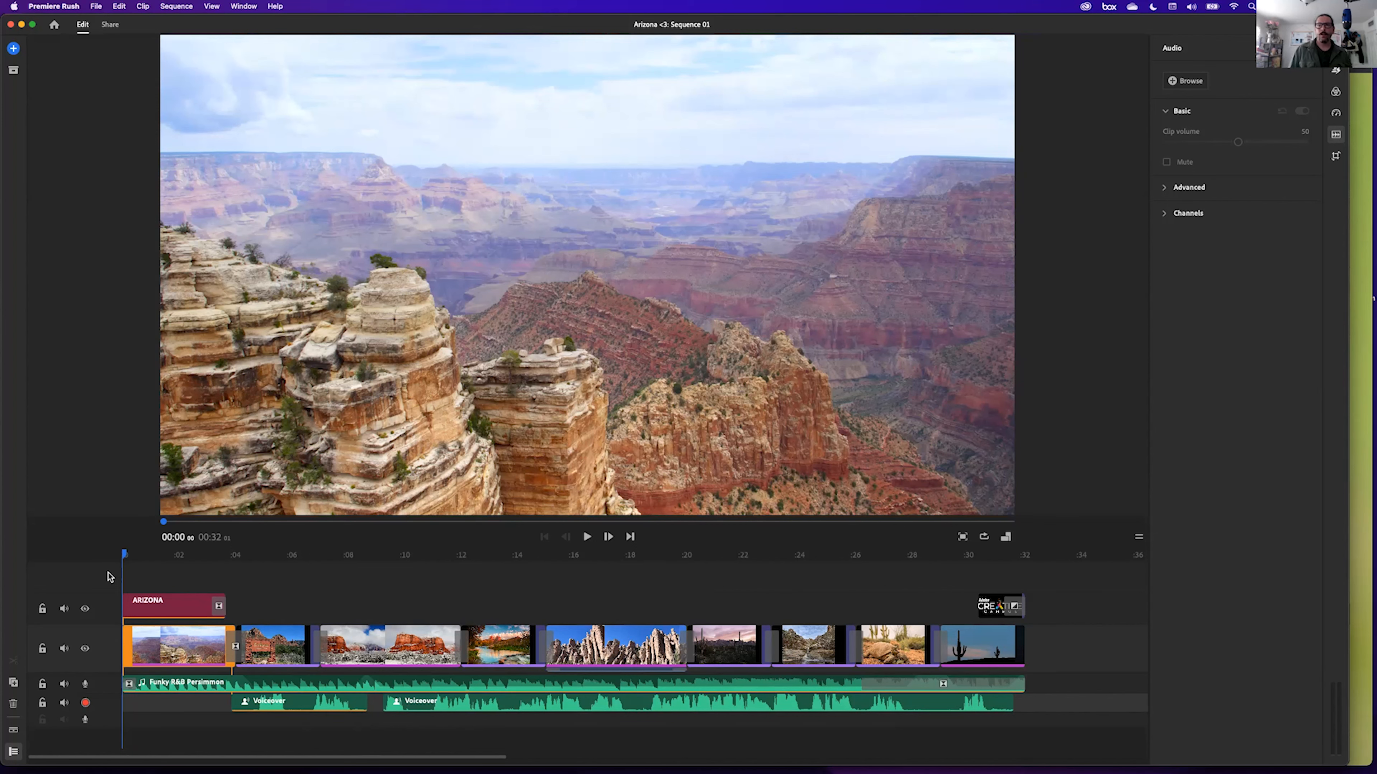
# Examine the color presets and manual color adjustments for the opening Grand Canyon clip.
pyautogui.click(174, 649)
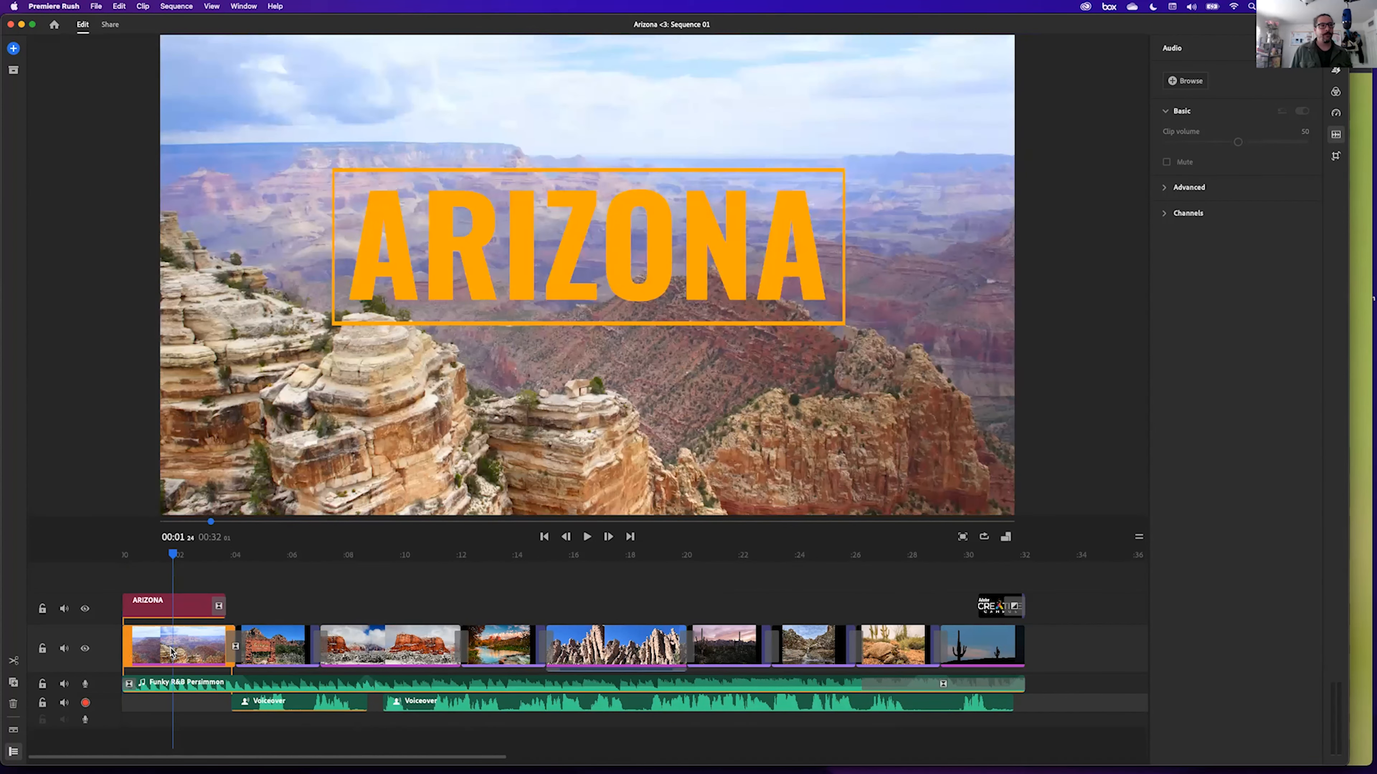
pyautogui.click(1336, 91)
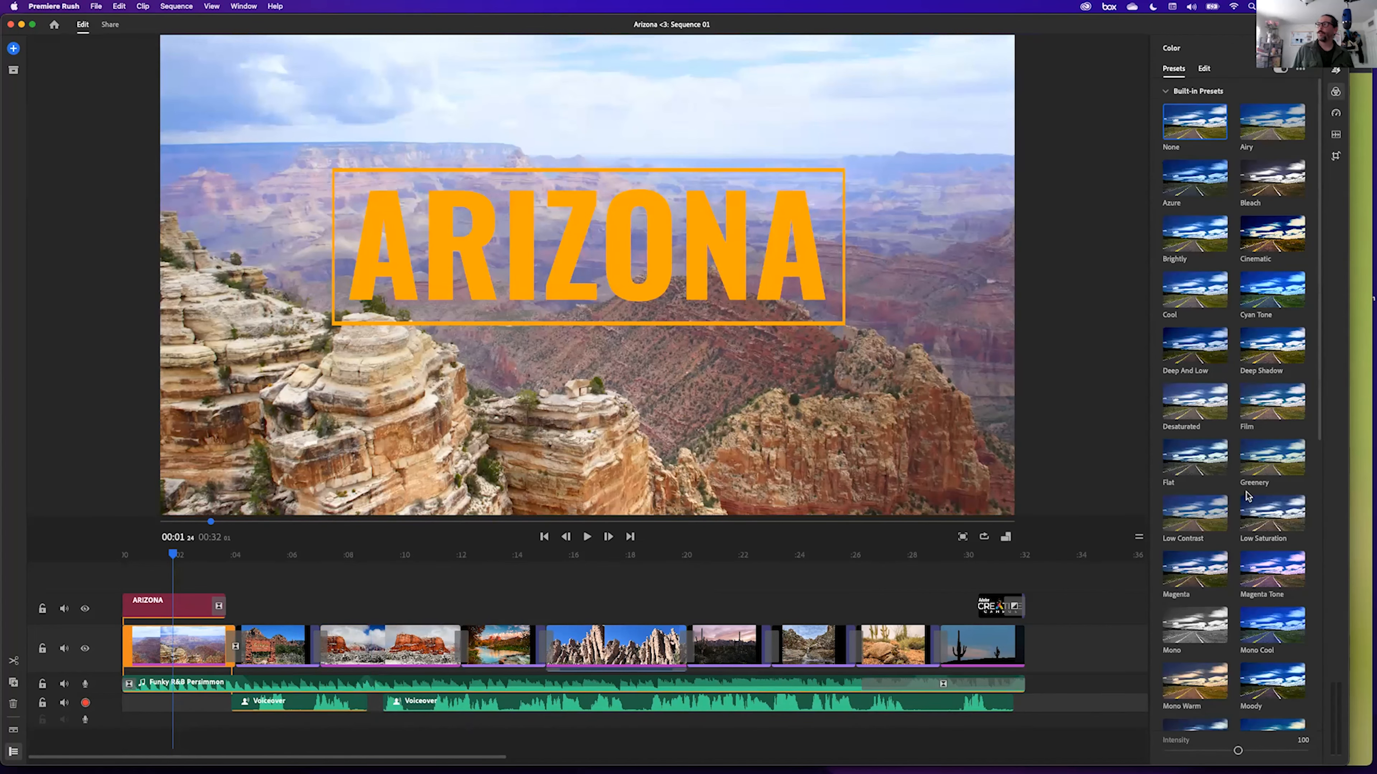
pyautogui.scroll(-10, 1215, 417)
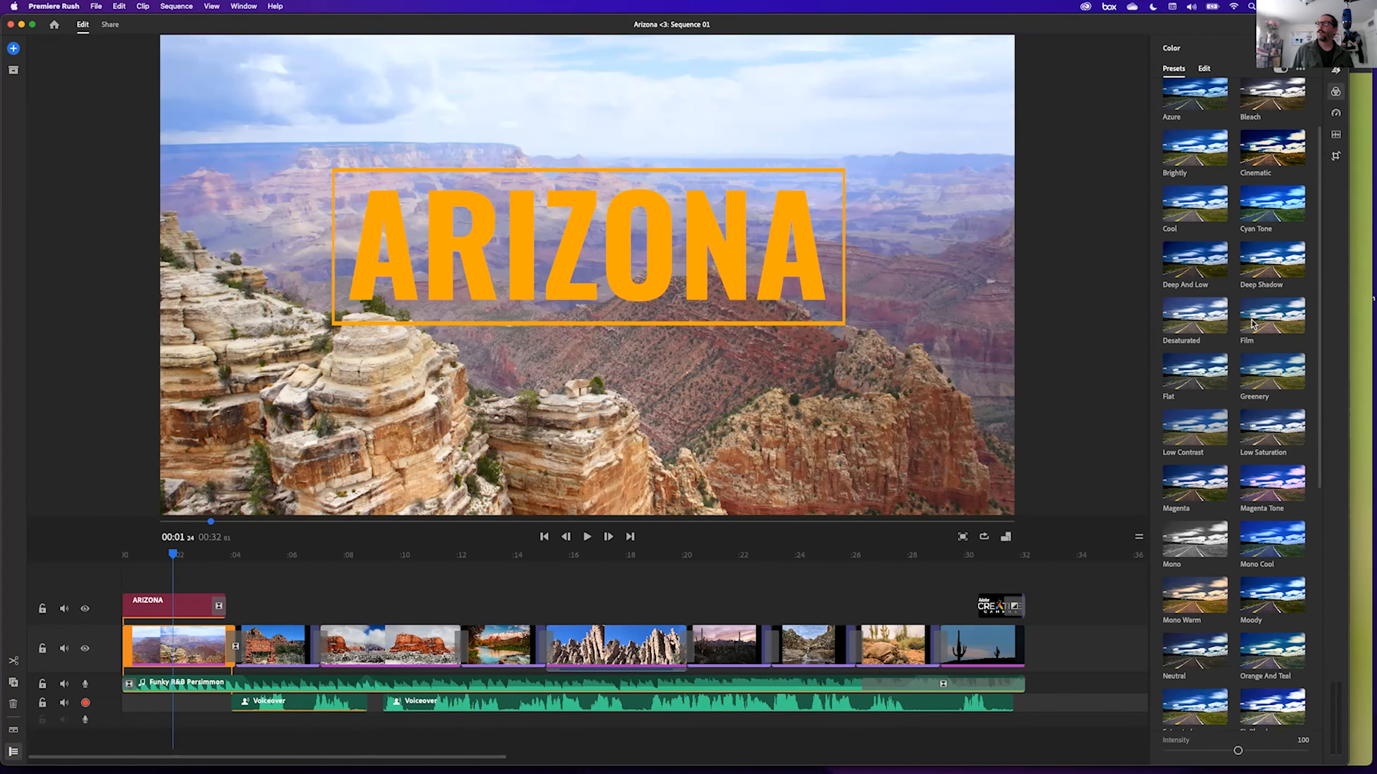
pyautogui.click(1207, 70)
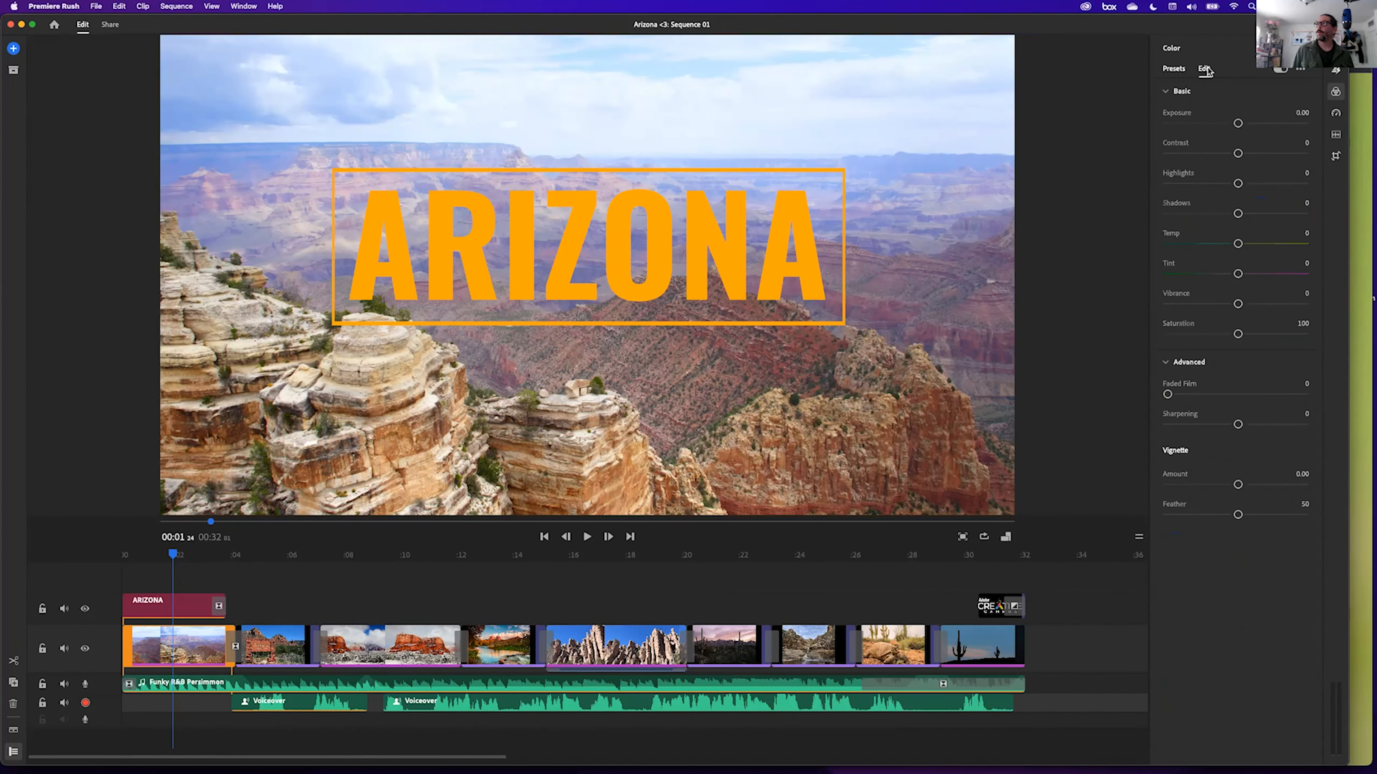
pyautogui.moveTo(1238, 123)
pyautogui.mouseDown()
pyautogui.moveTo(1210, 124)
pyautogui.moveTo(1235, 126)
pyautogui.mouseUp()
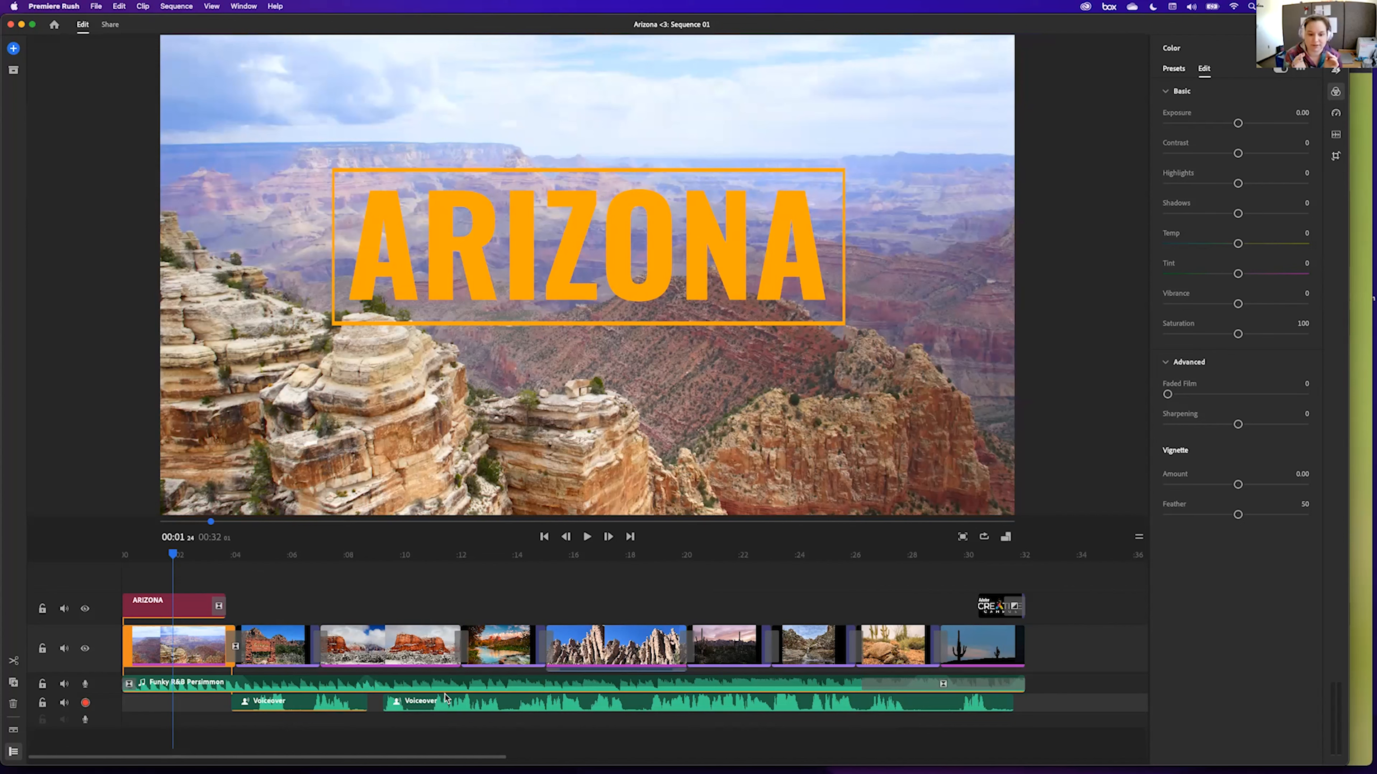
# Turn off Auto duck in the soundtrack's audio settings.
pyautogui.click(314, 684)
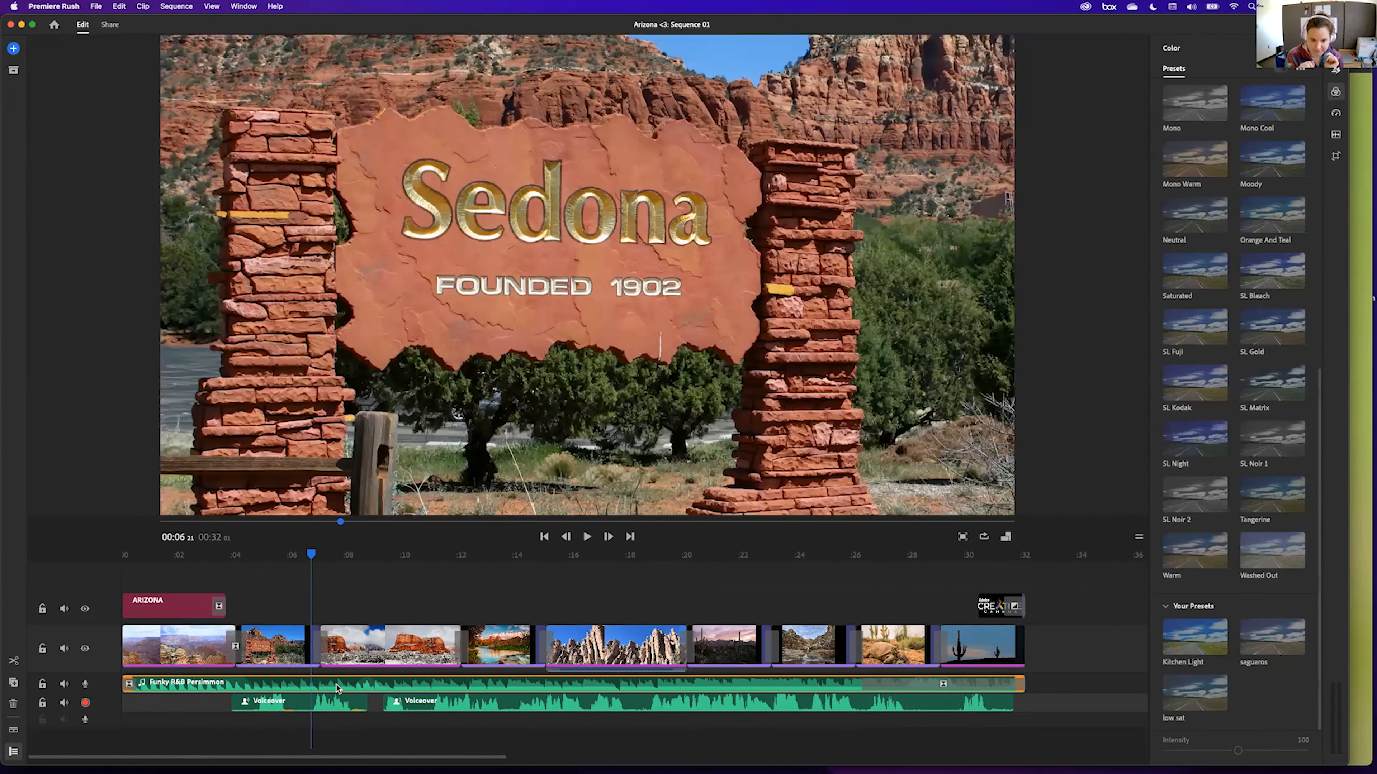
pyautogui.click(1336, 135)
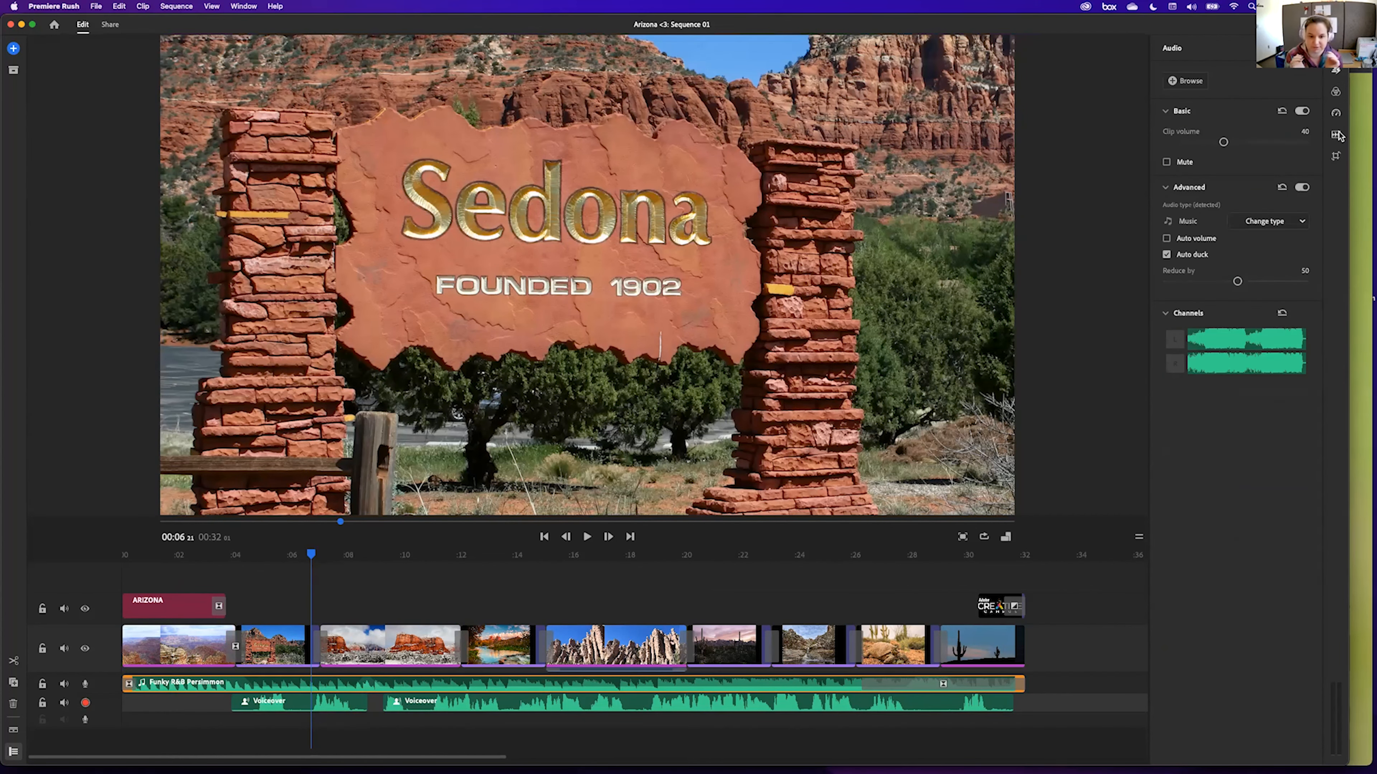
pyautogui.click(1166, 255)
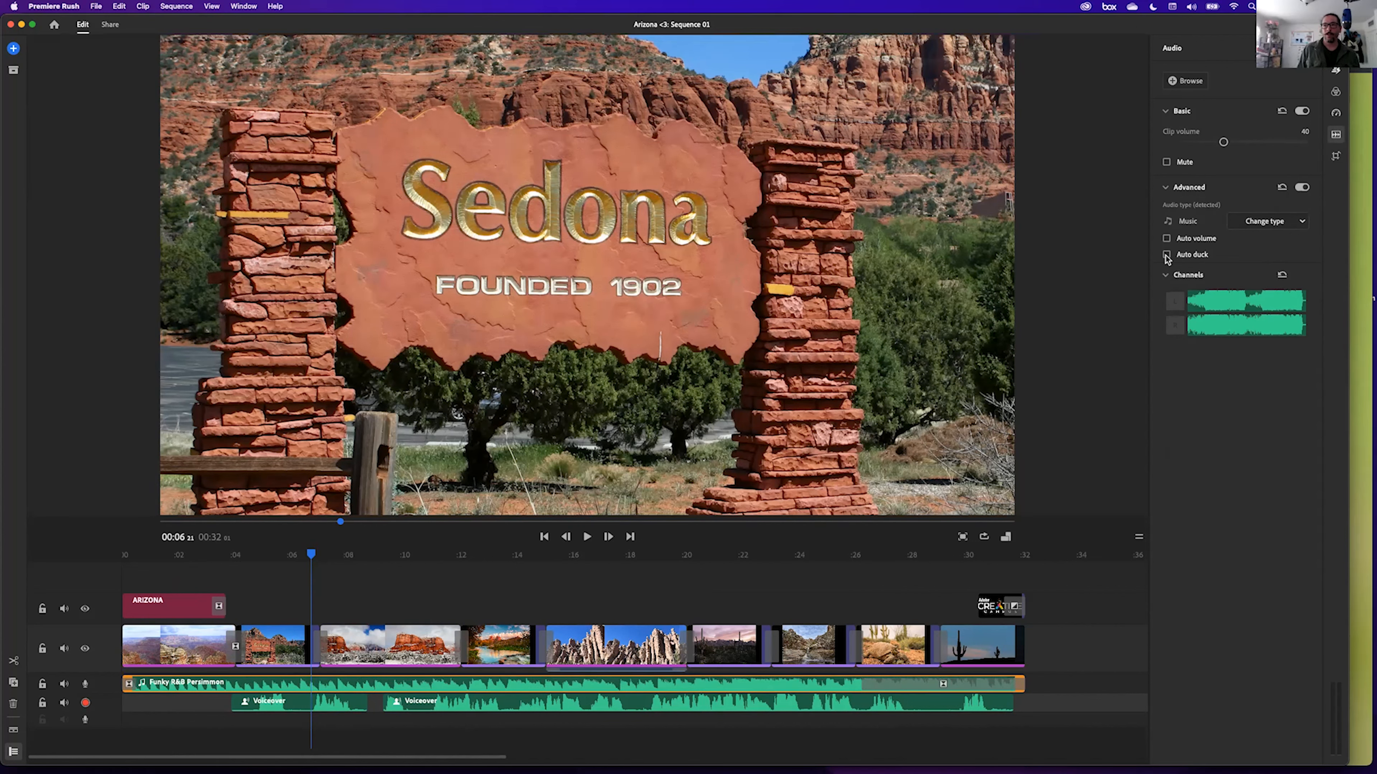
# Turn Auto duck back on for the Funky R&B Persimmon soundtrack.
pyautogui.click(1166, 254)
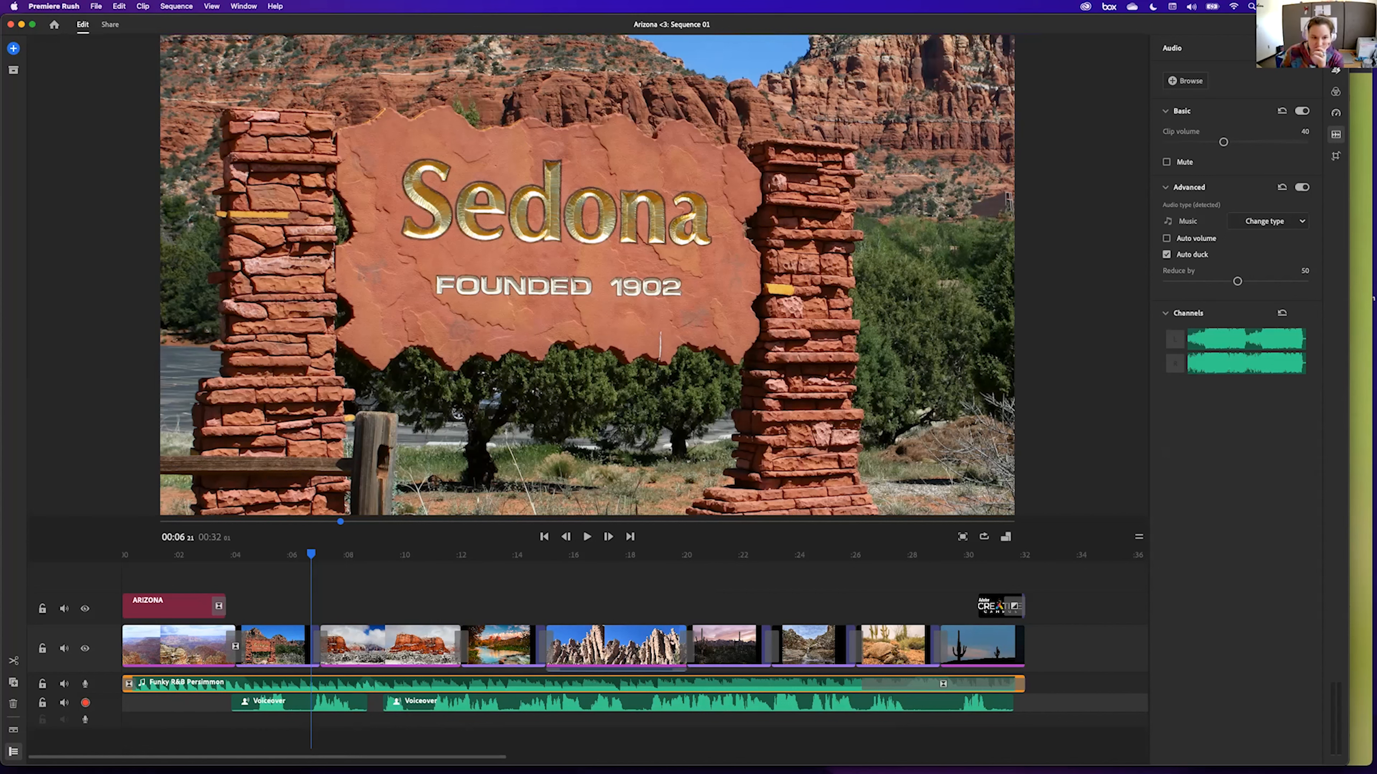
pyautogui.moveTo(503, 756); pyautogui.dragTo(367, 758)
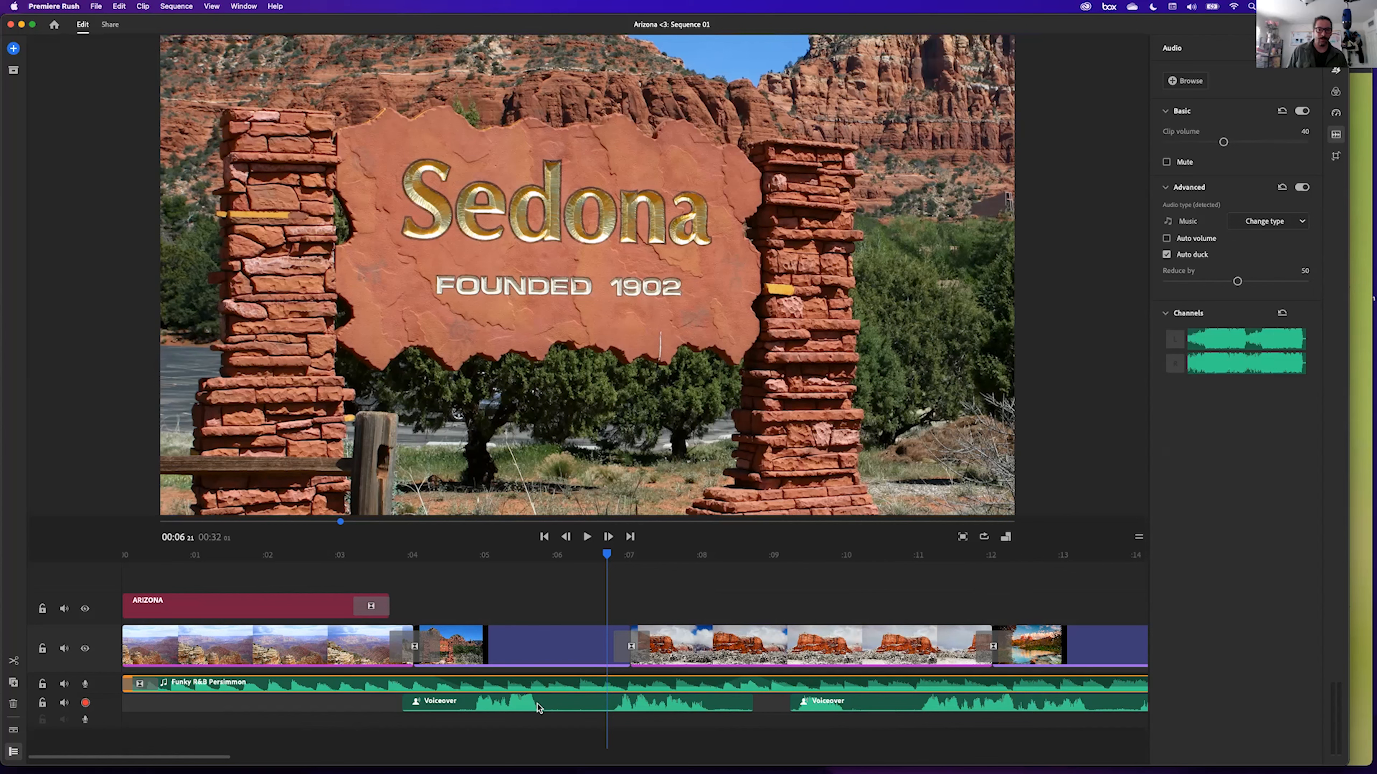
pyautogui.moveTo(225, 755); pyautogui.dragTo(470, 758)
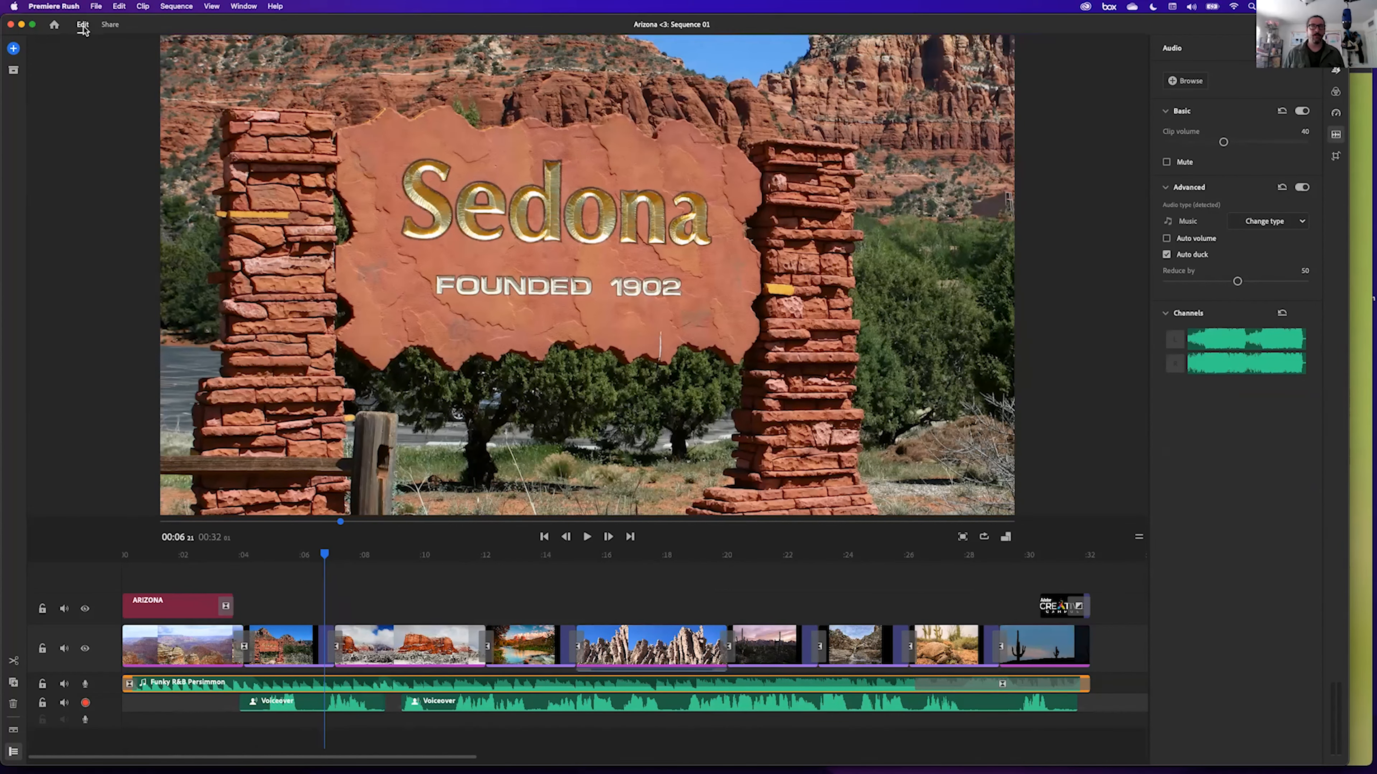
# Return to the project overview, reopen the Arizona <3 project, and go to its export settings.
pyautogui.click(53, 24)
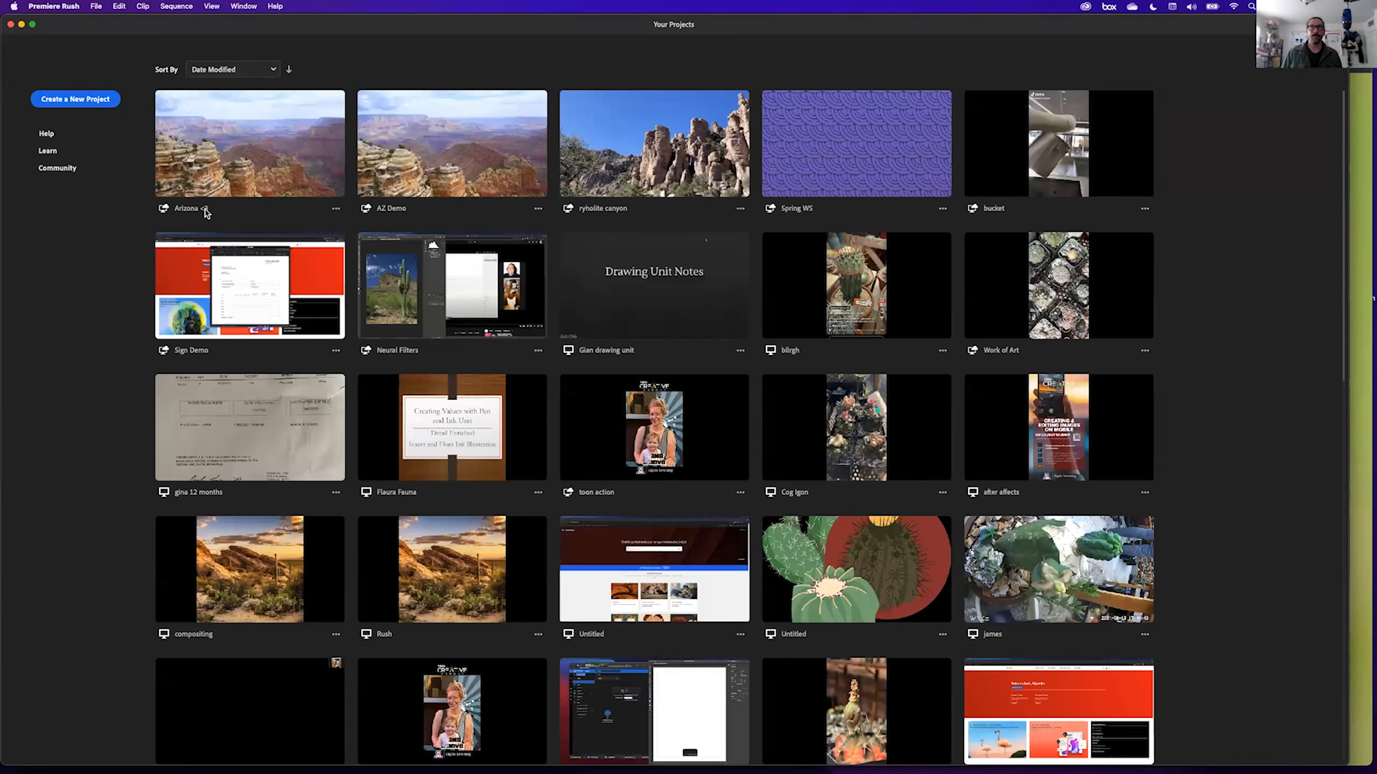
pyautogui.click(212, 160)
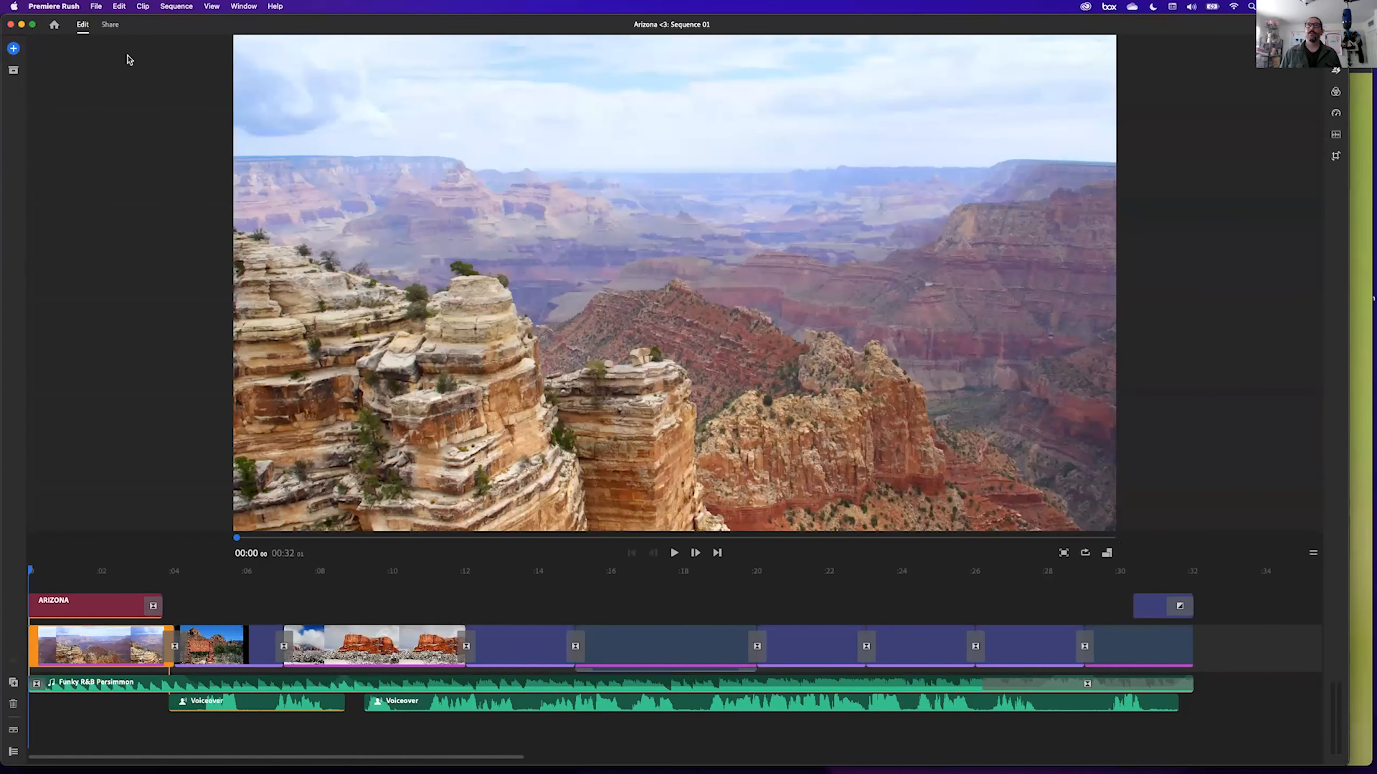
pyautogui.click(110, 25)
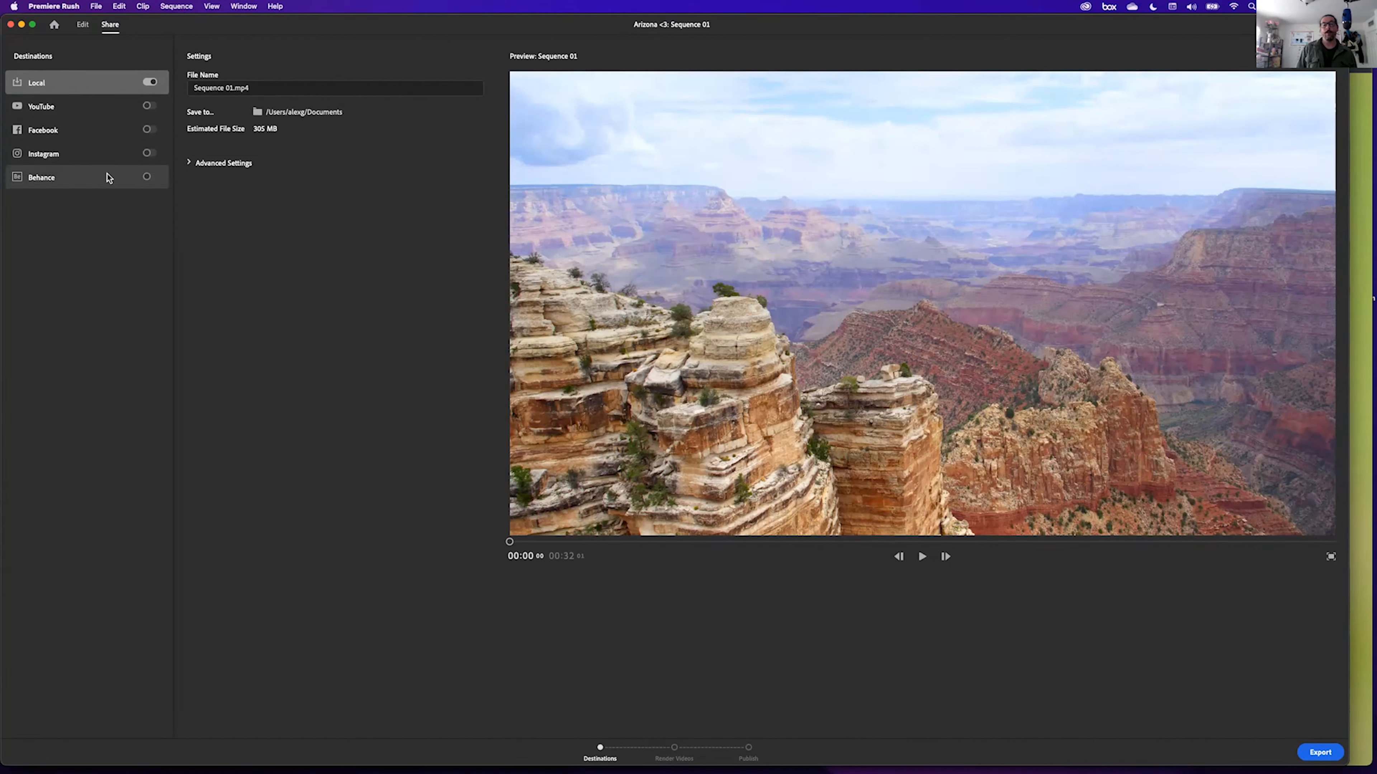
# Name the local export Amazing AZ Video and choose the Desktop as its save location.
pyautogui.click(227, 89)
pyautogui.press('super+a')
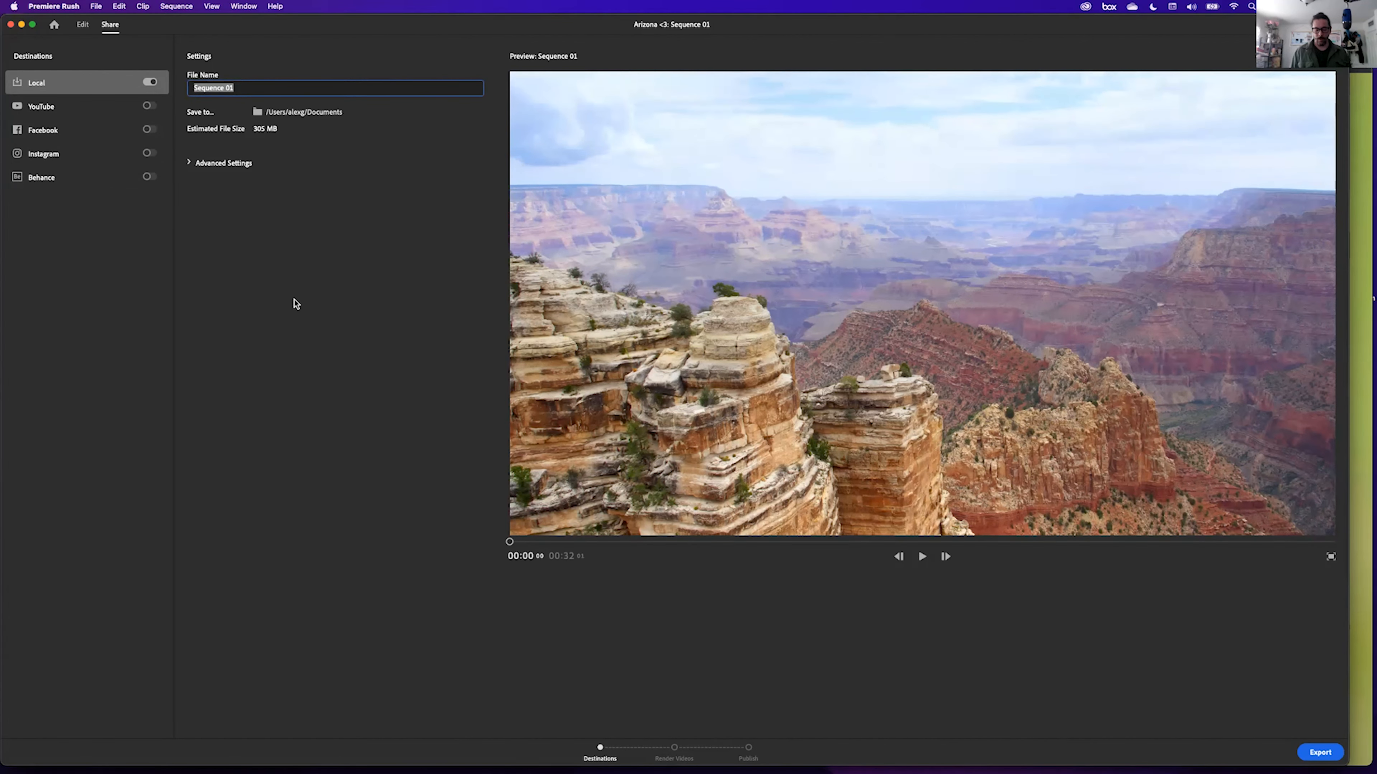
pyautogui.write('Amazing AZ Video')
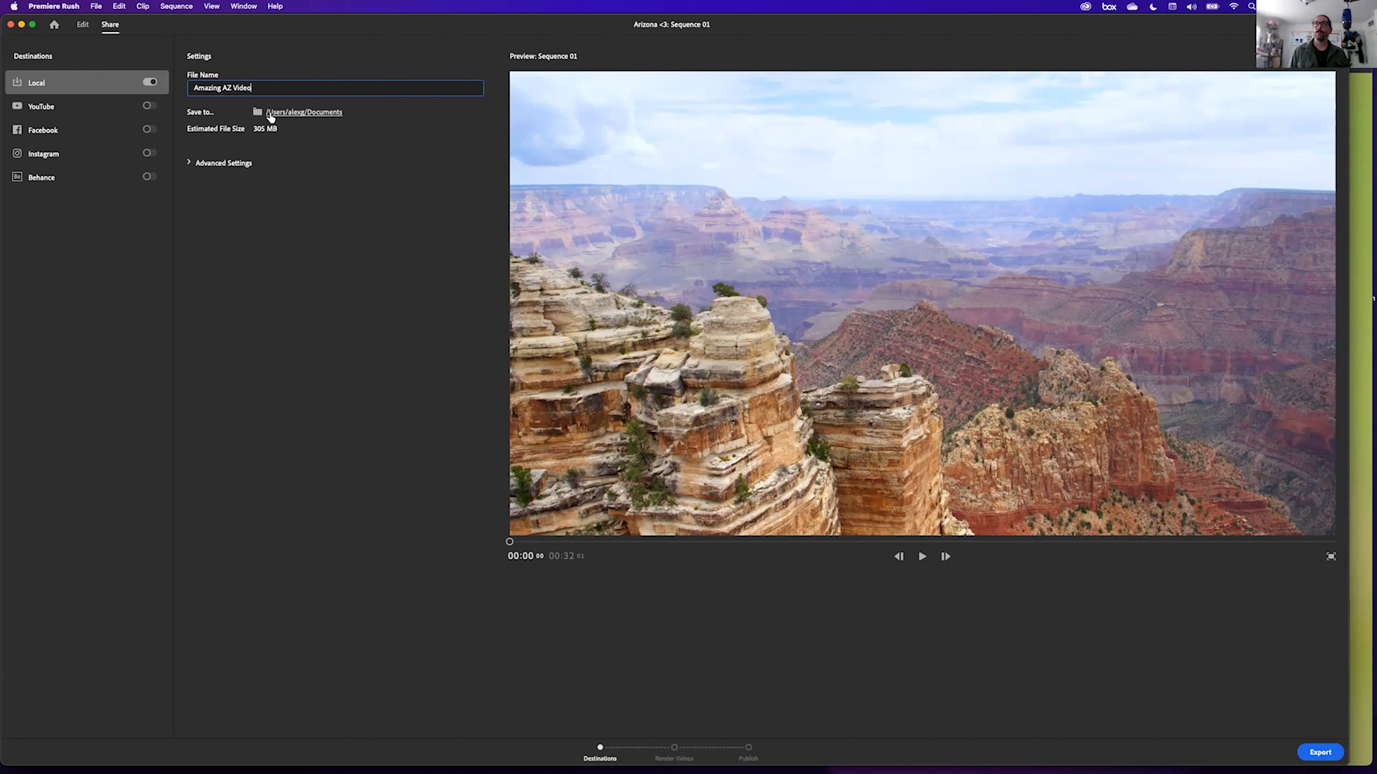
pyautogui.click(286, 115)
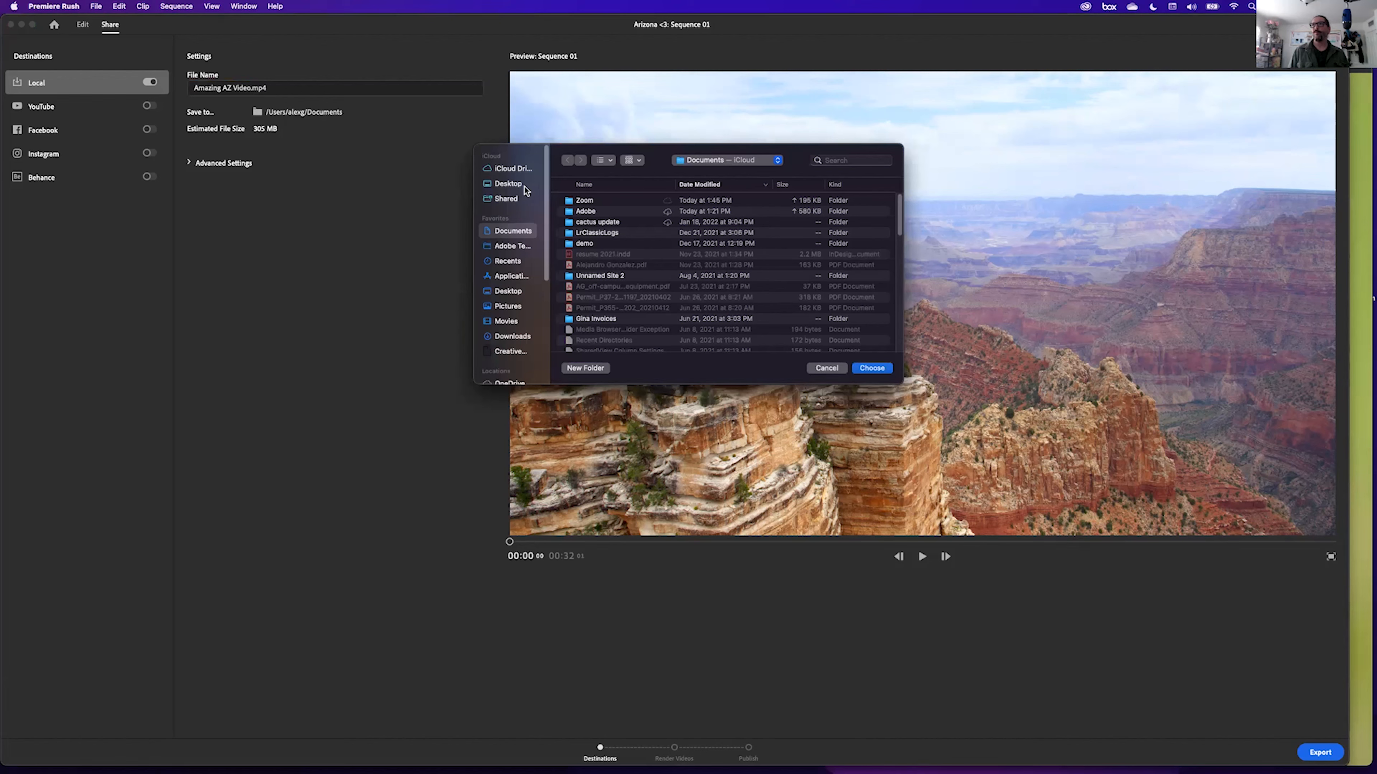
pyautogui.click(508, 184)
pyautogui.press('Return')
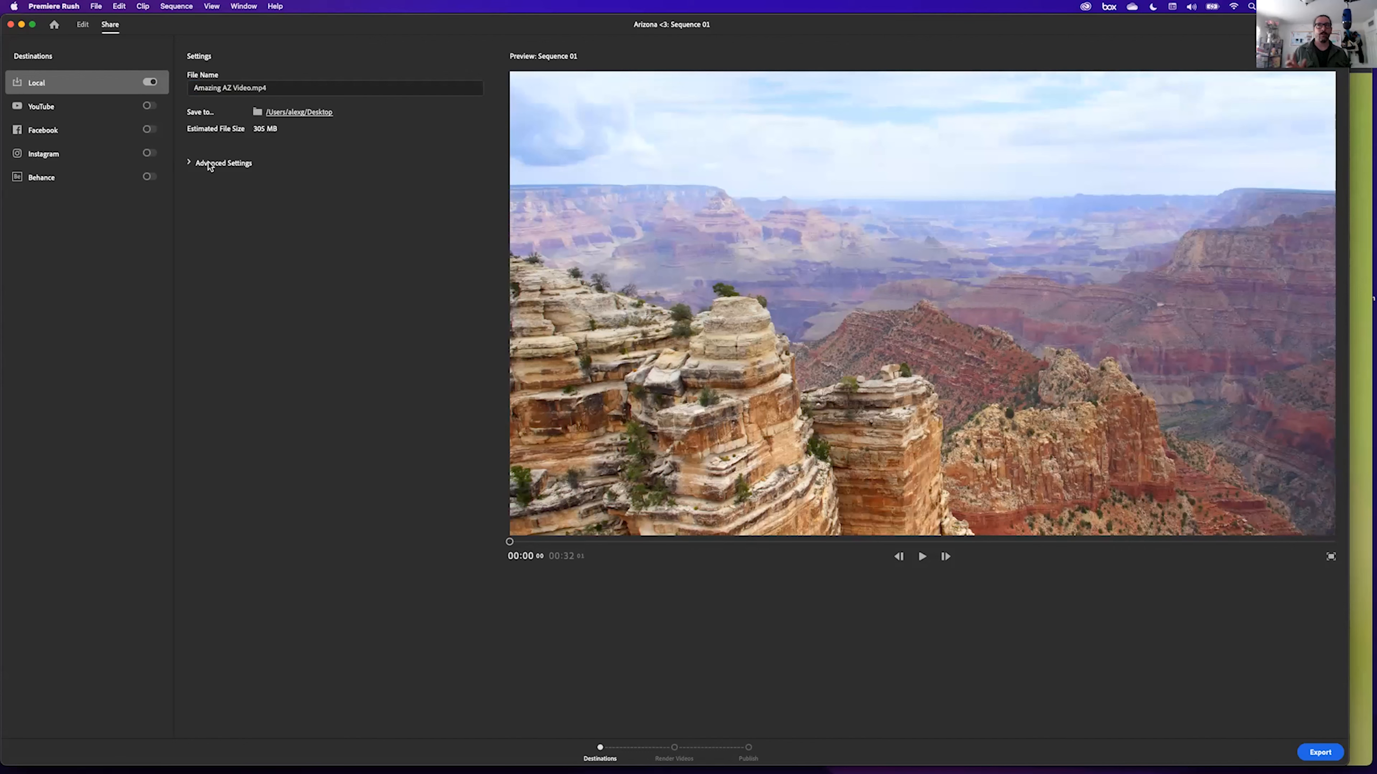
# Review the advanced export options for frame rate and audio channels, and set the resolution to 1080p Full HD.
pyautogui.click(191, 164)
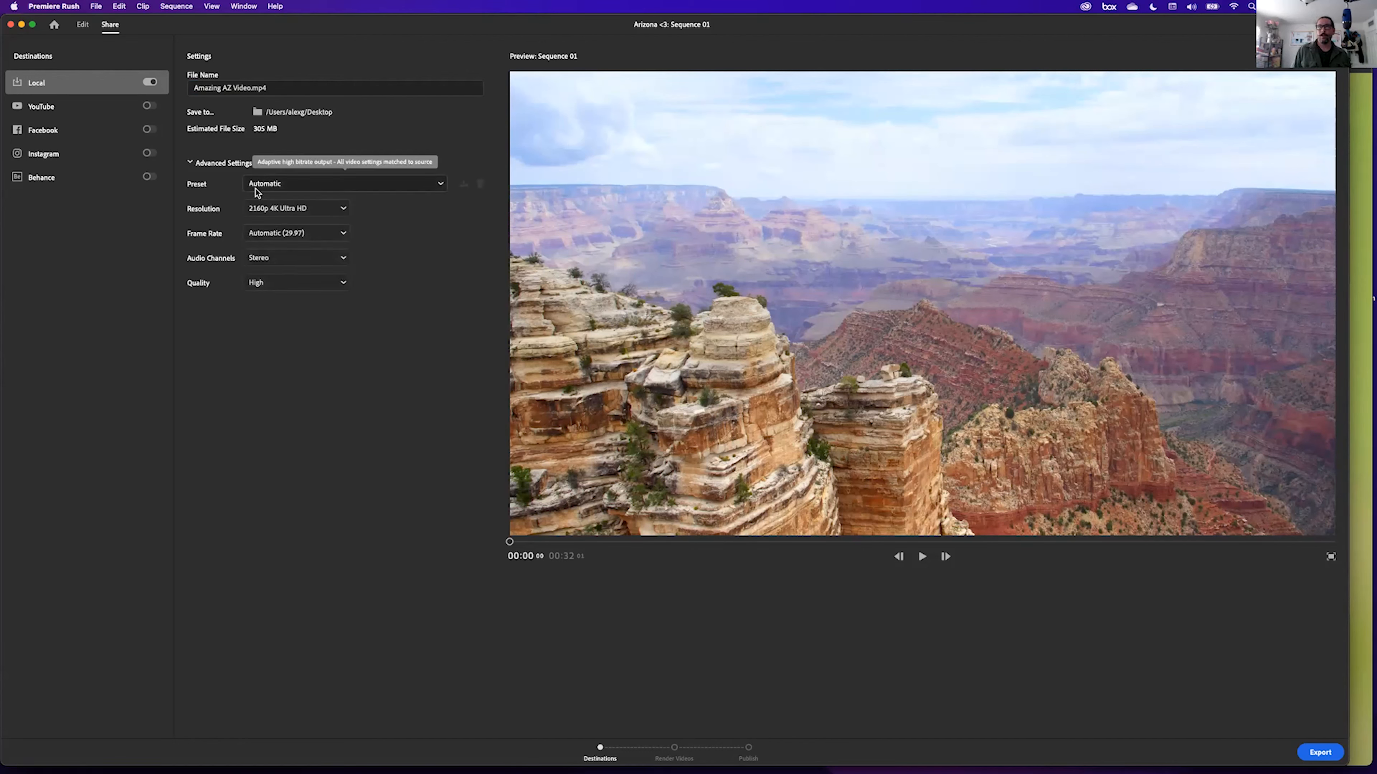
pyautogui.click(298, 239)
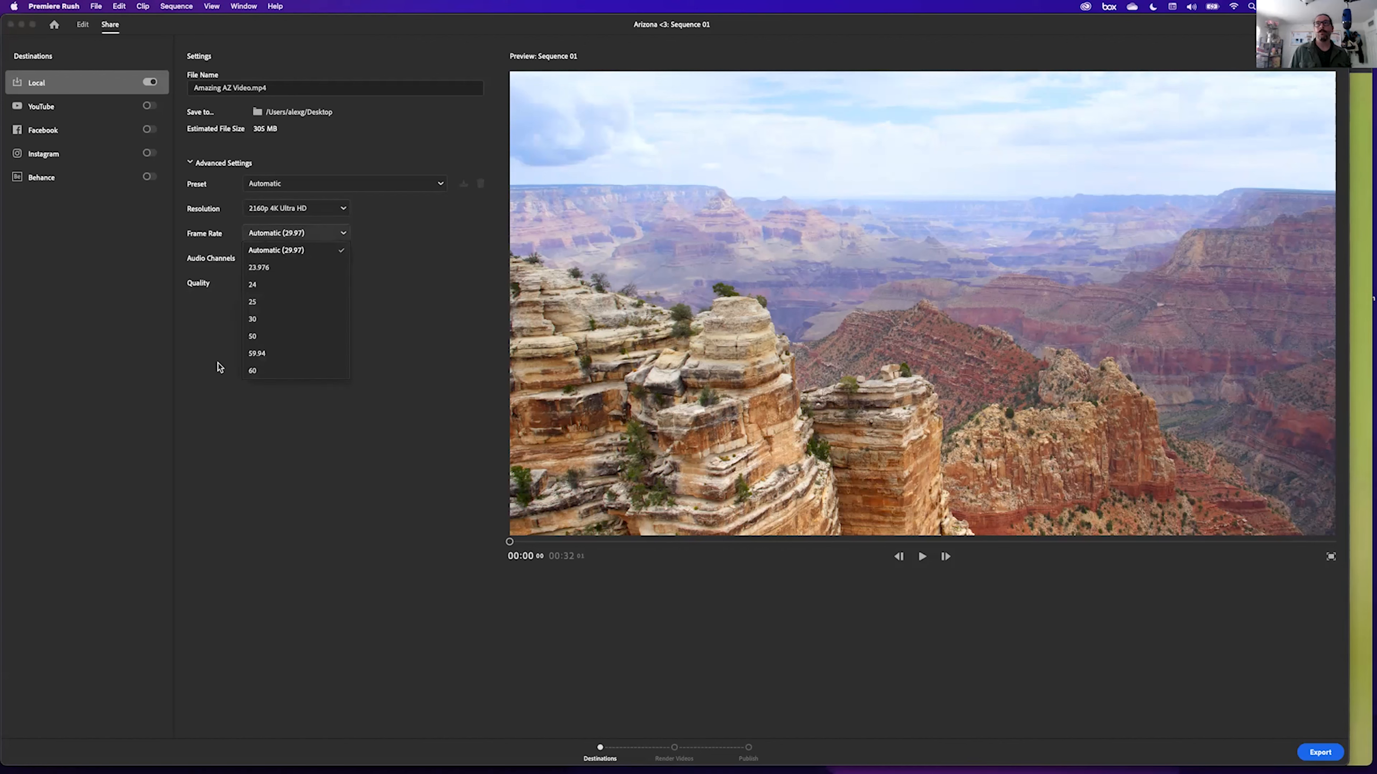
pyautogui.click(346, 250)
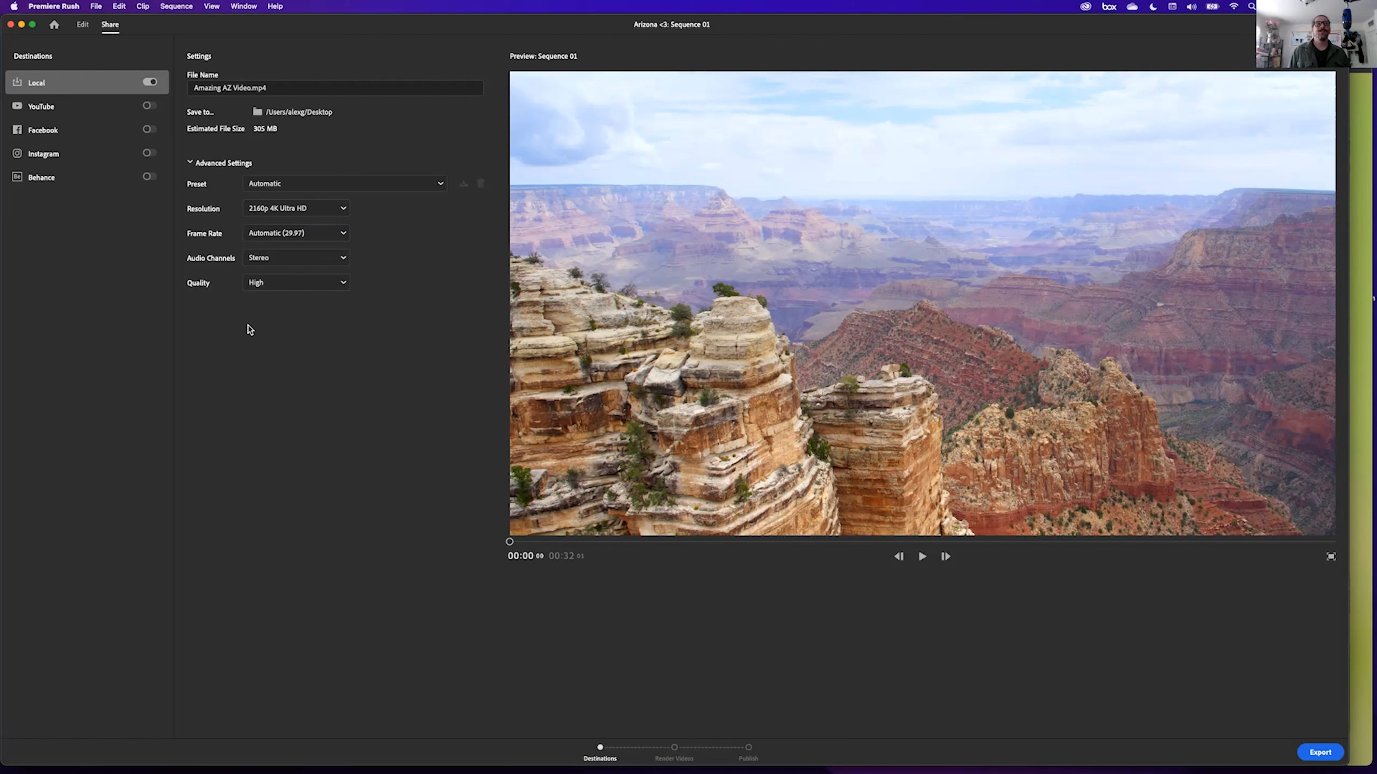
pyautogui.click(289, 262)
pyautogui.click(379, 292)
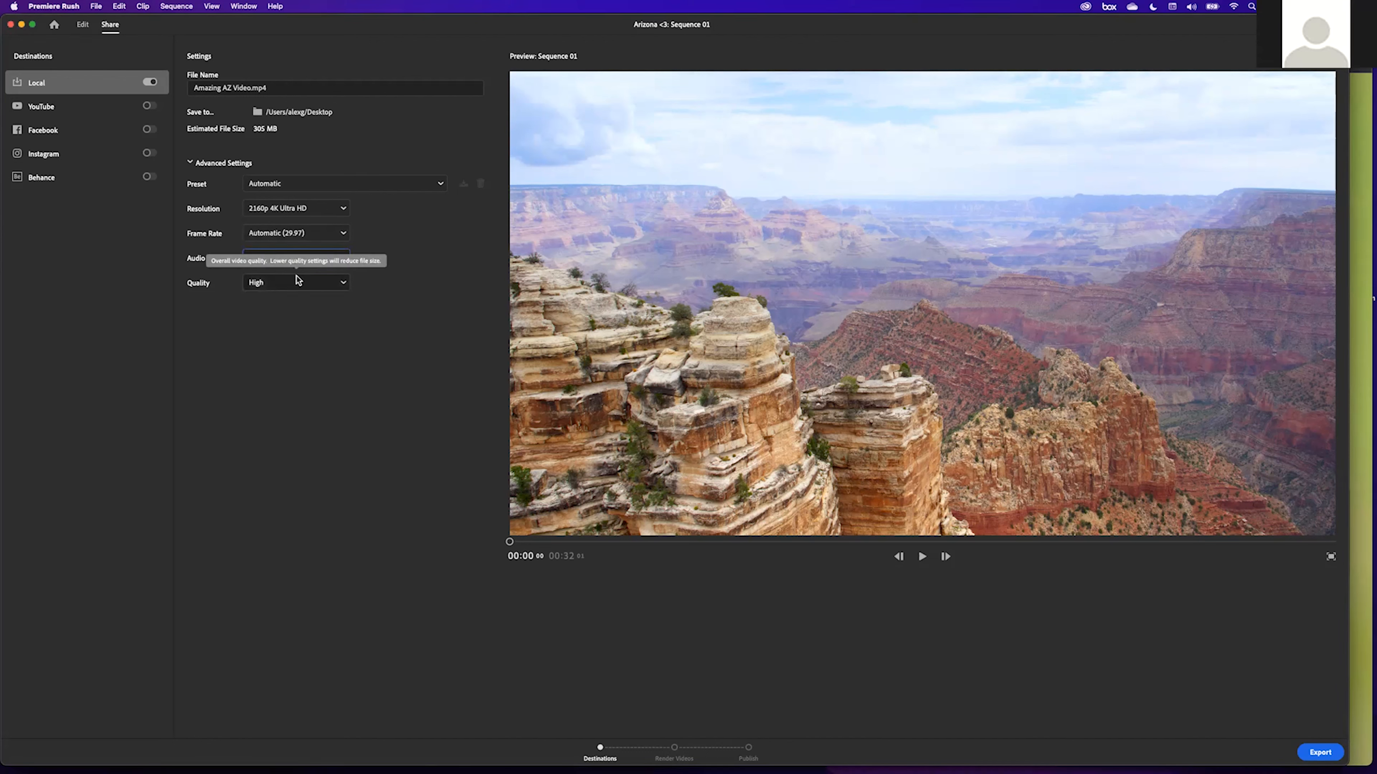
pyautogui.click(255, 208)
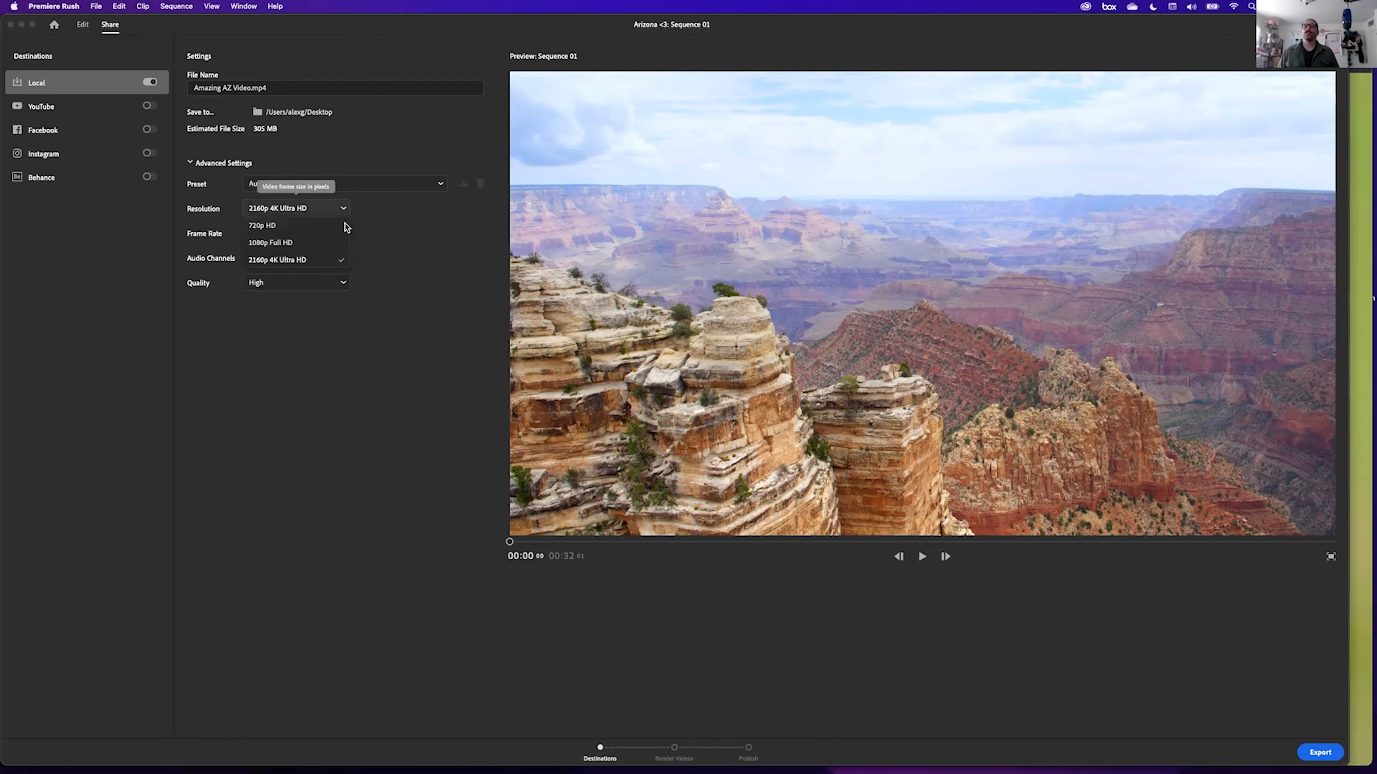
pyautogui.click(282, 244)
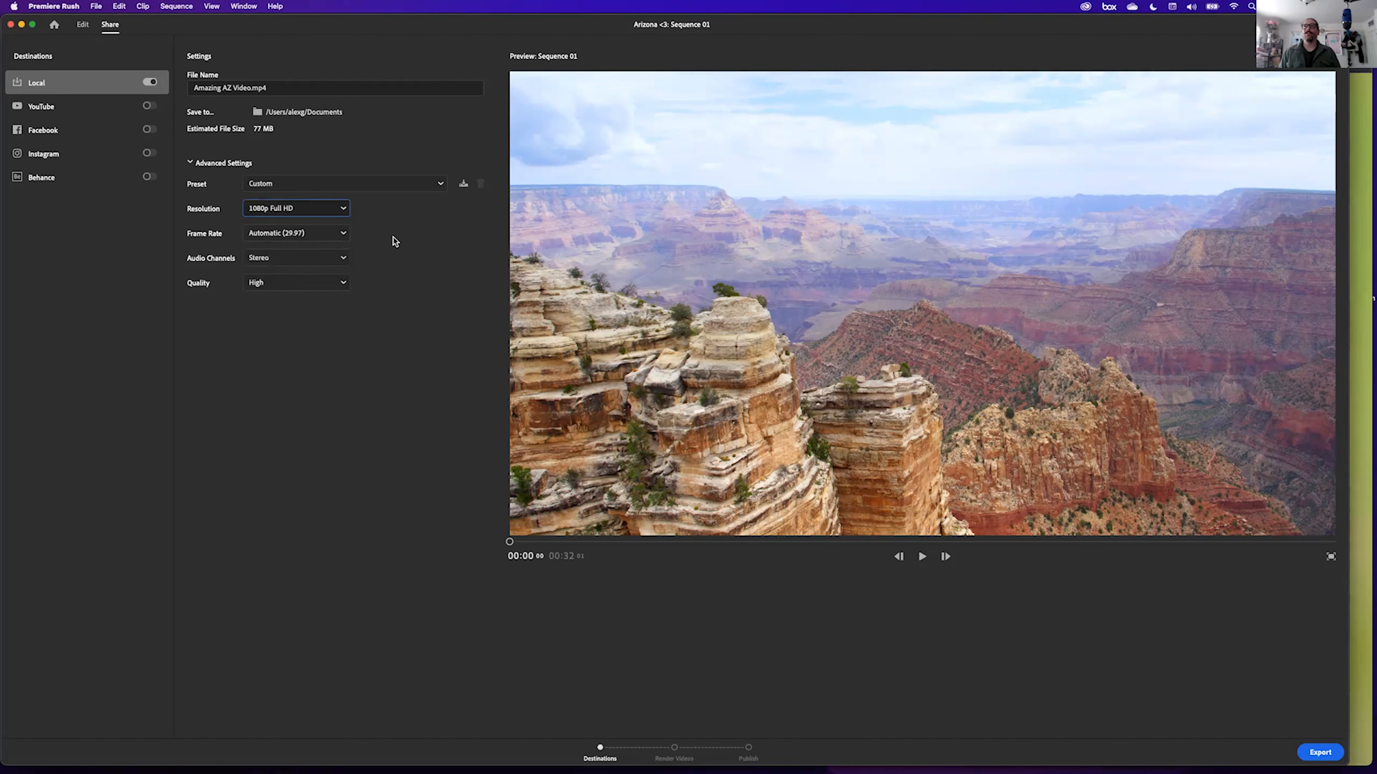
# Change the export's save location from Documents back to the Desktop folder.
pyautogui.click(295, 112)
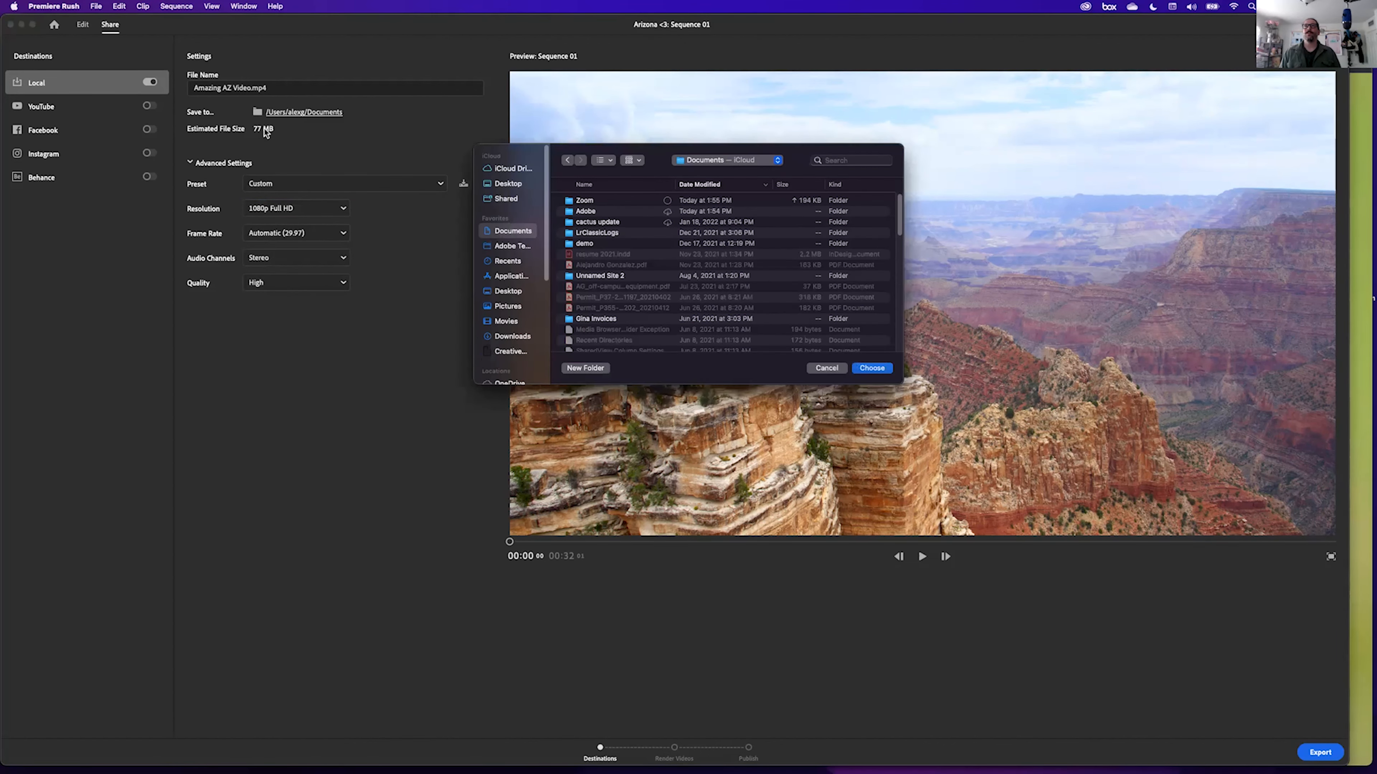
pyautogui.click(488, 186)
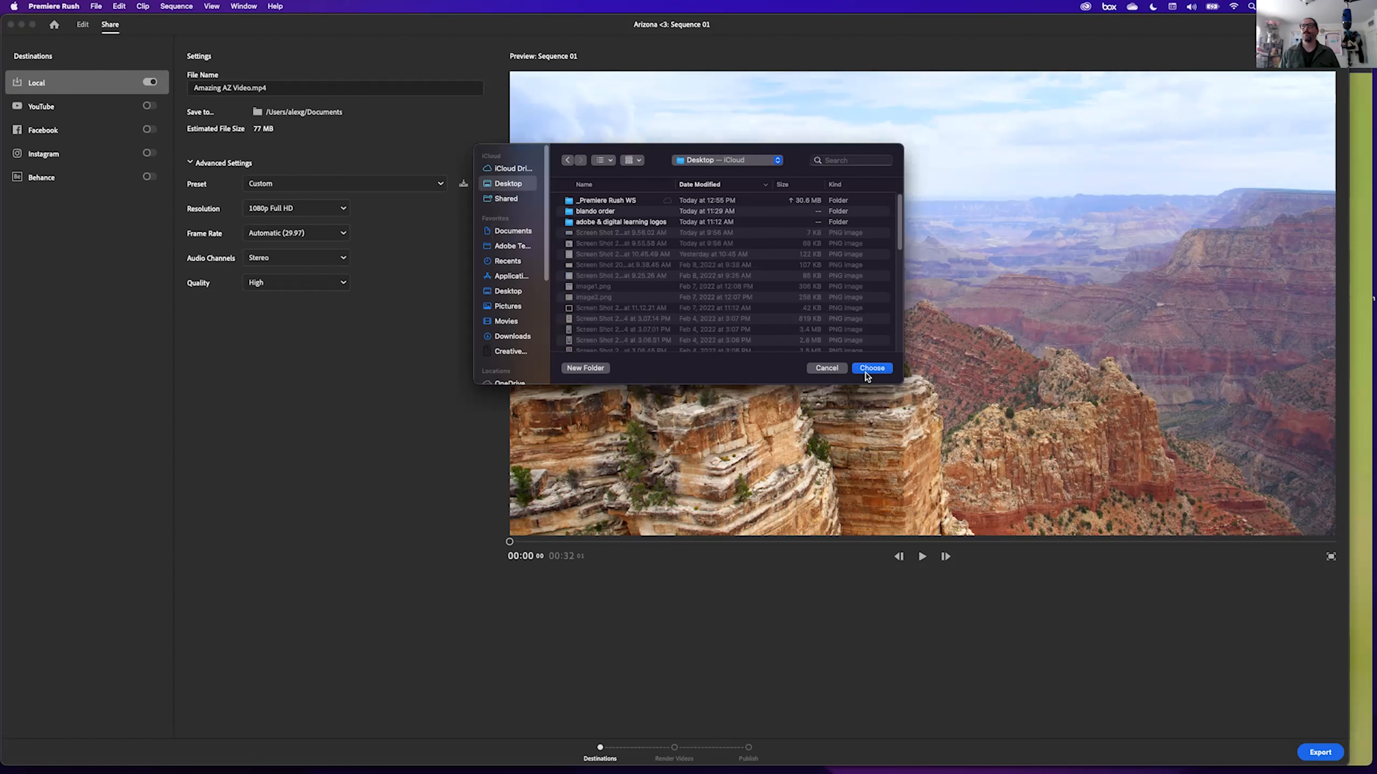
pyautogui.click(871, 369)
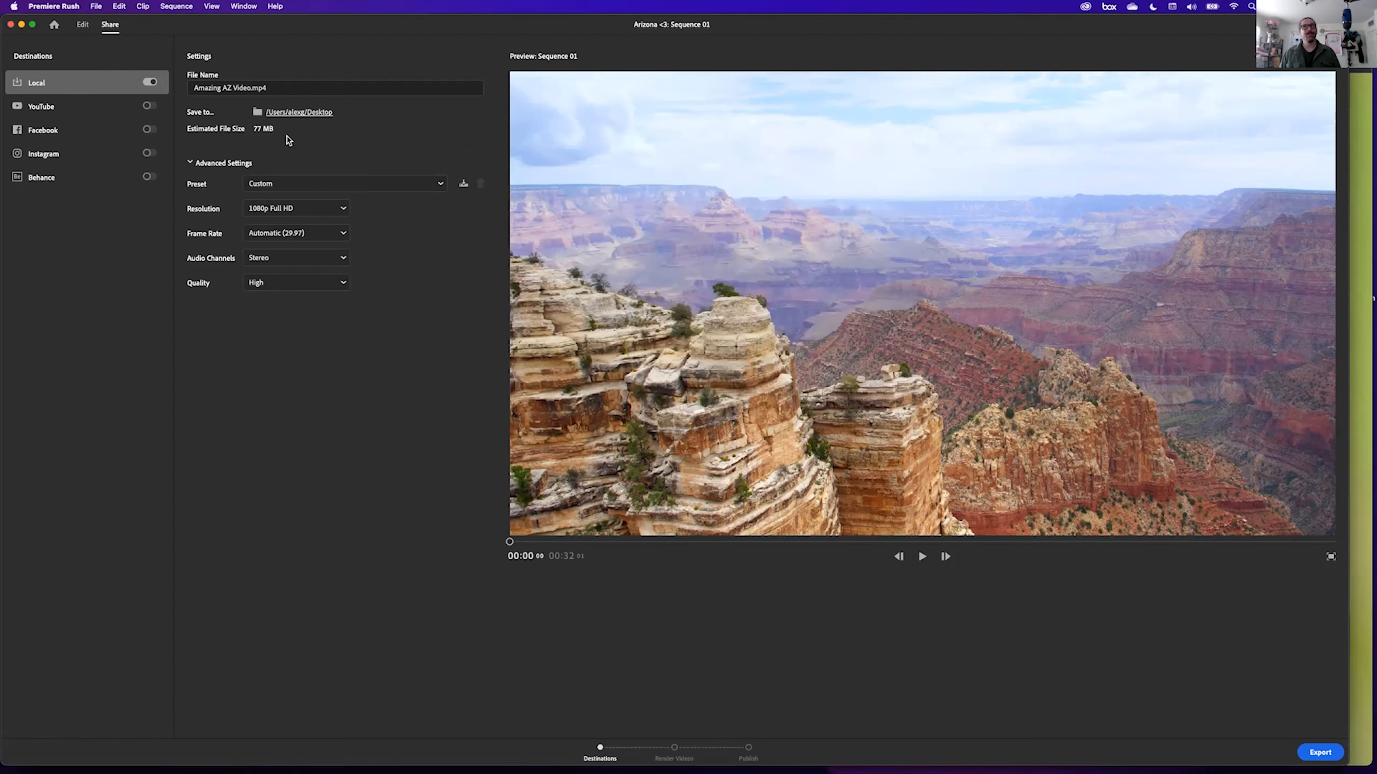